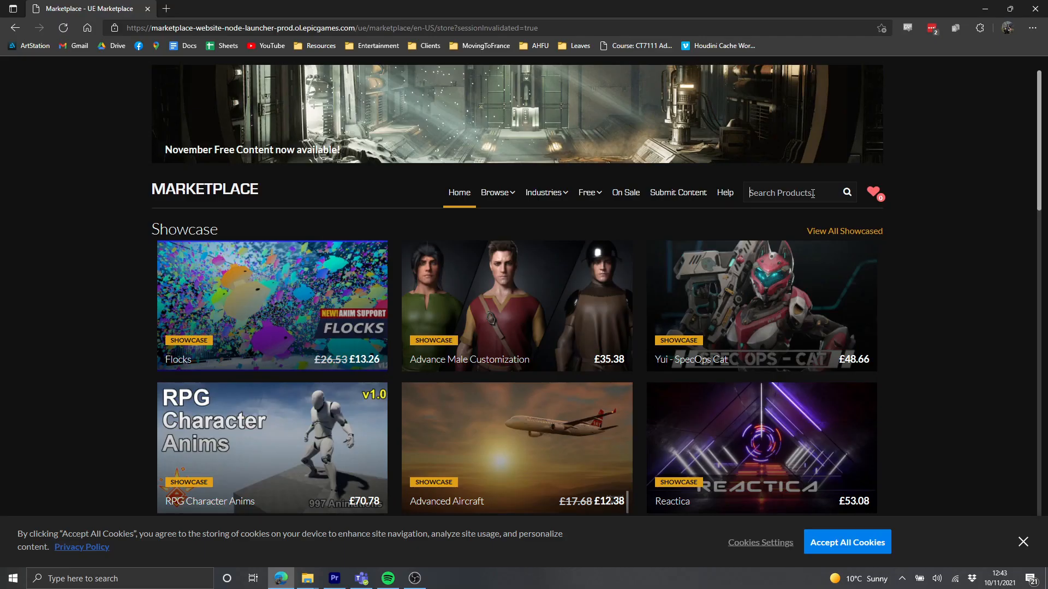
# Step: Search the Unreal Marketplace for "landscape material" and browse the product listings
pyautogui.write('Ian')
pyautogui.press('Return')
pyautogui.moveTo(630, 235)
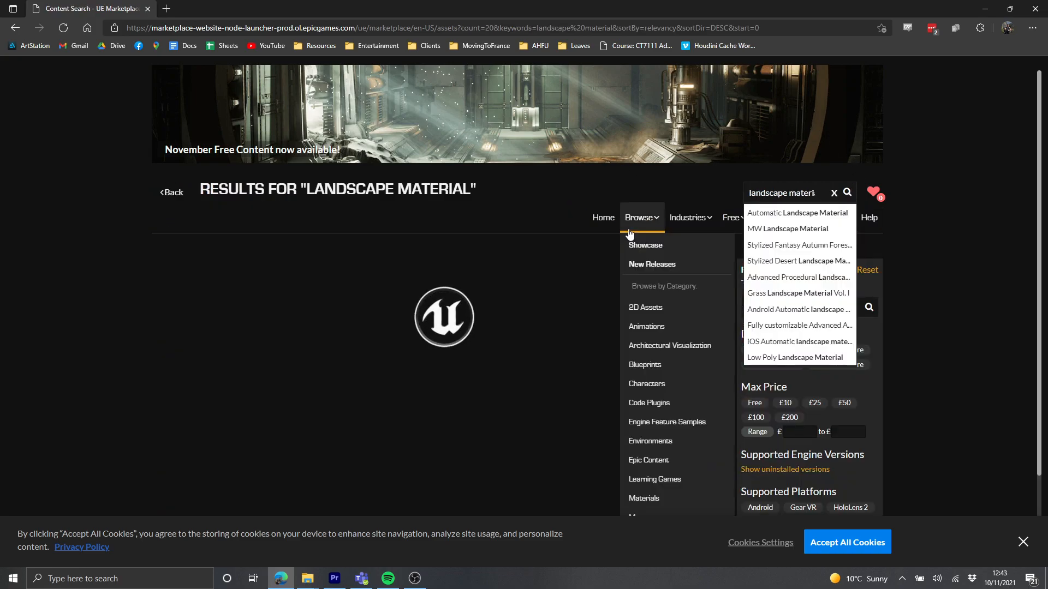
pyautogui.scroll(-2, 519, 217)
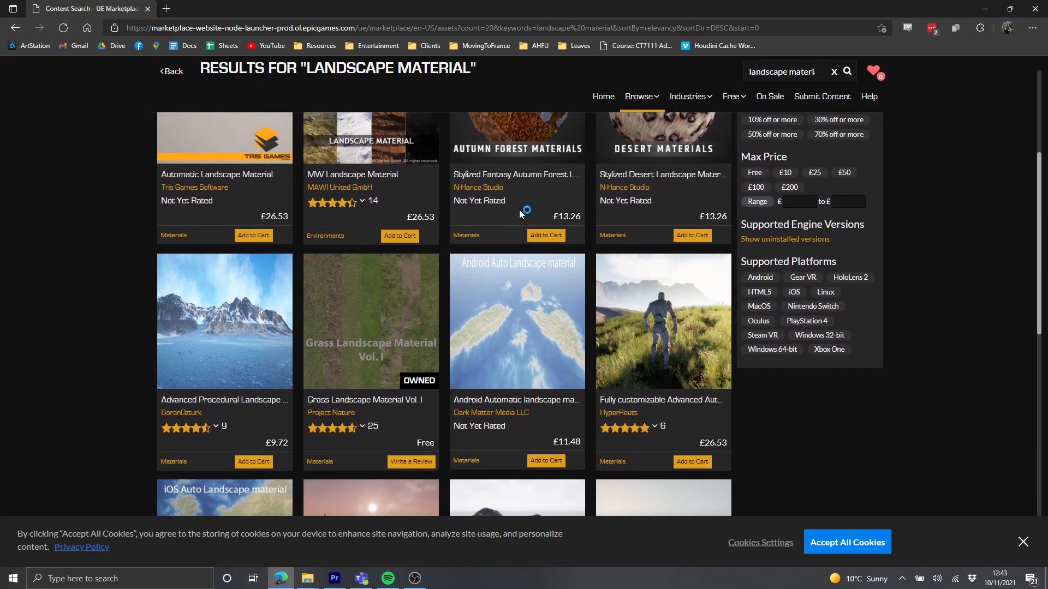
pyautogui.scroll(-6, 520, 216)
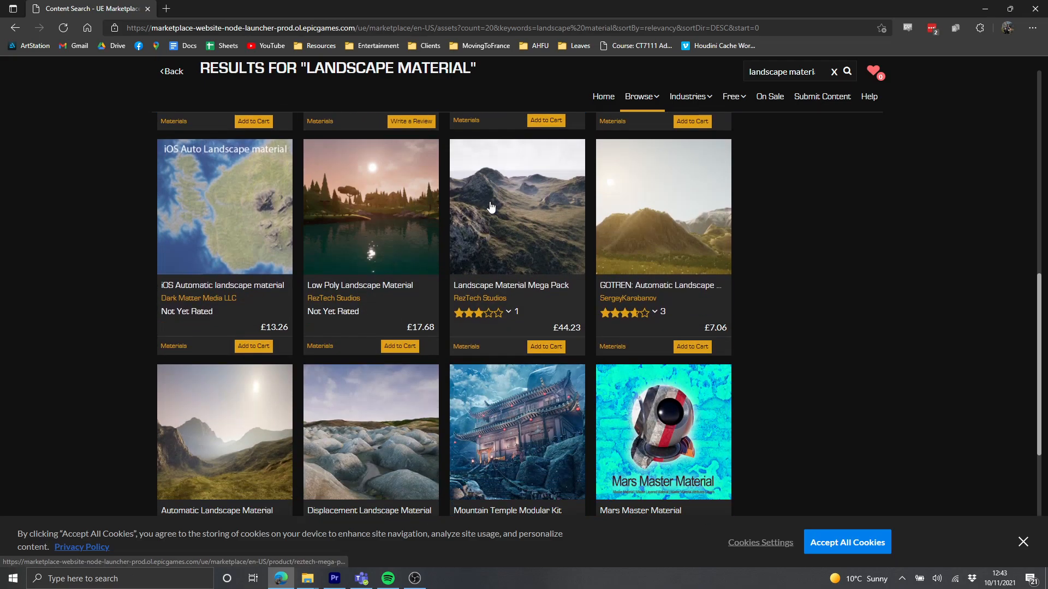
pyautogui.scroll(-5, 491, 206)
pyautogui.scroll(-1, 742, 519)
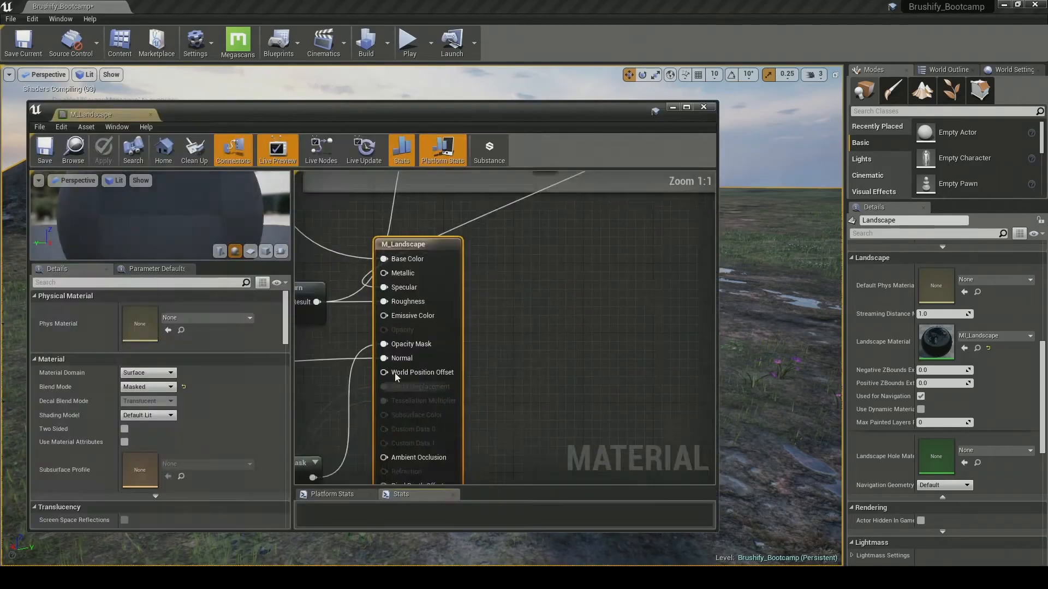
# Step: Examine the overall node network of the M_Landscape material
pyautogui.scroll(-9, 390, 339)
pyautogui.scroll(-2, 490, 299)
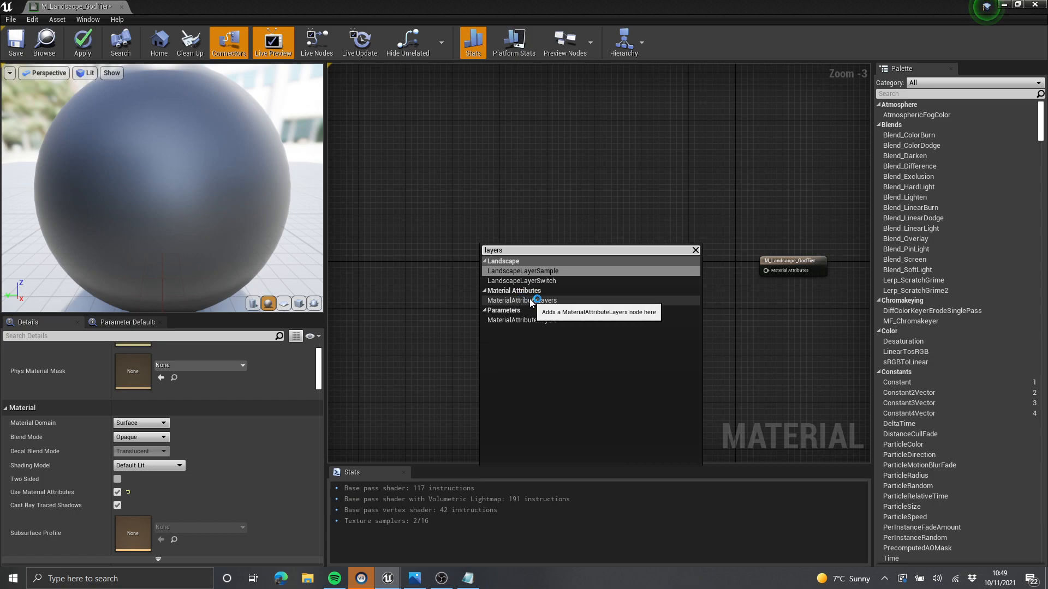
# Step: Add a MaterialAttributeLayers node to the material graph and name it LandscapeLayers
pyautogui.click(538, 306)
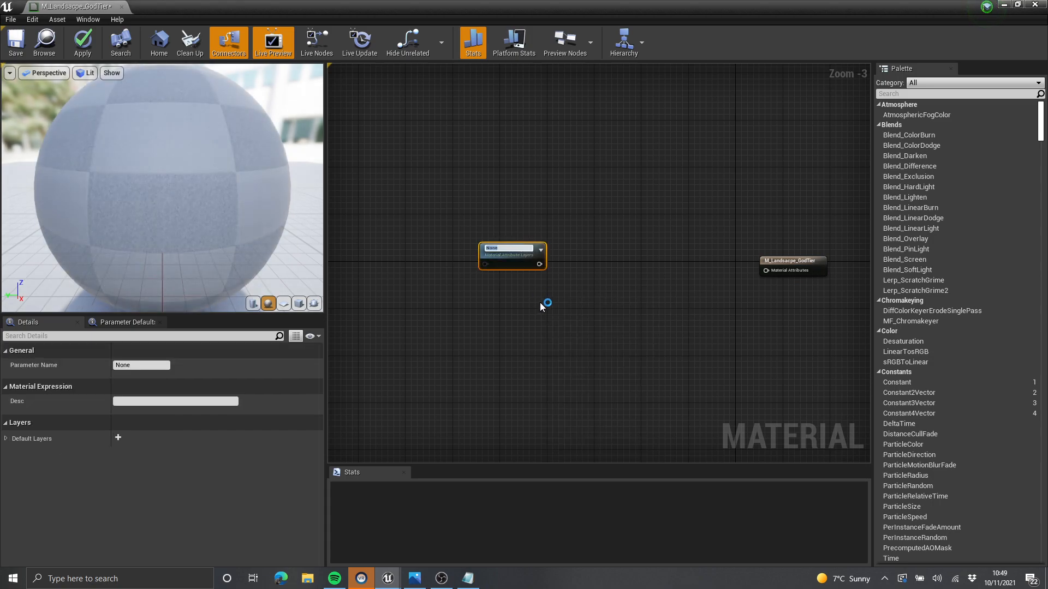
pyautogui.write('LandscapeLayers')
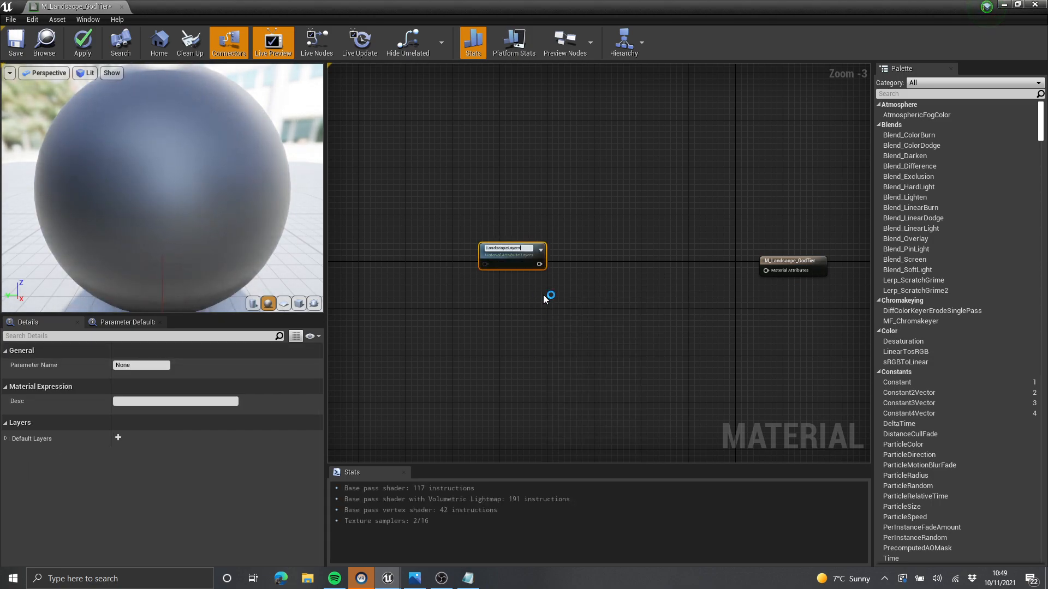
pyautogui.press('Return')
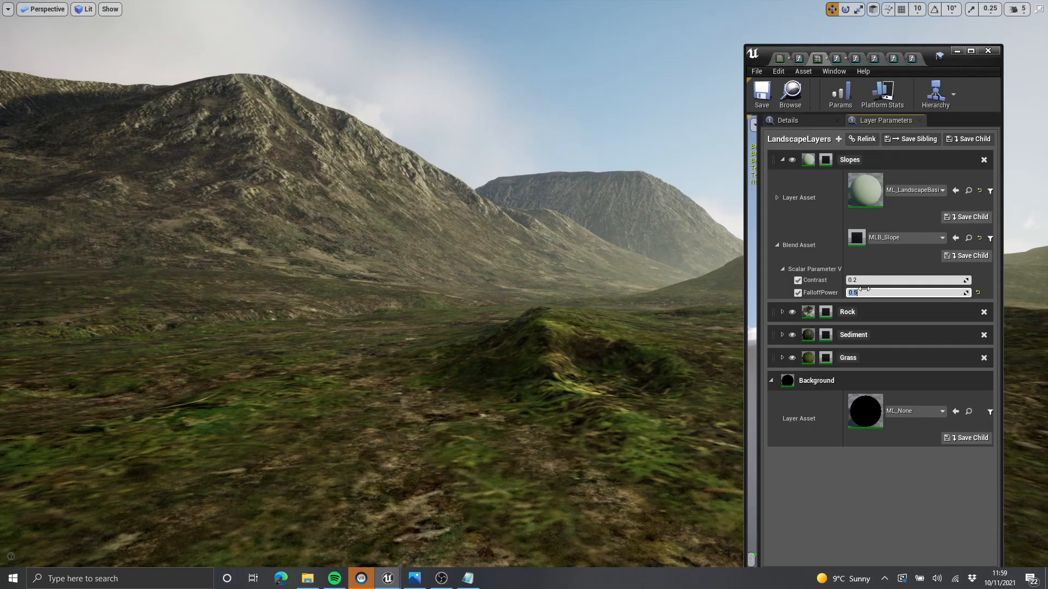
# Step: Set the FalloffPower of the Slopes layer's MLB_Slope blend to 2
pyautogui.write('2')
pyautogui.press('Return')
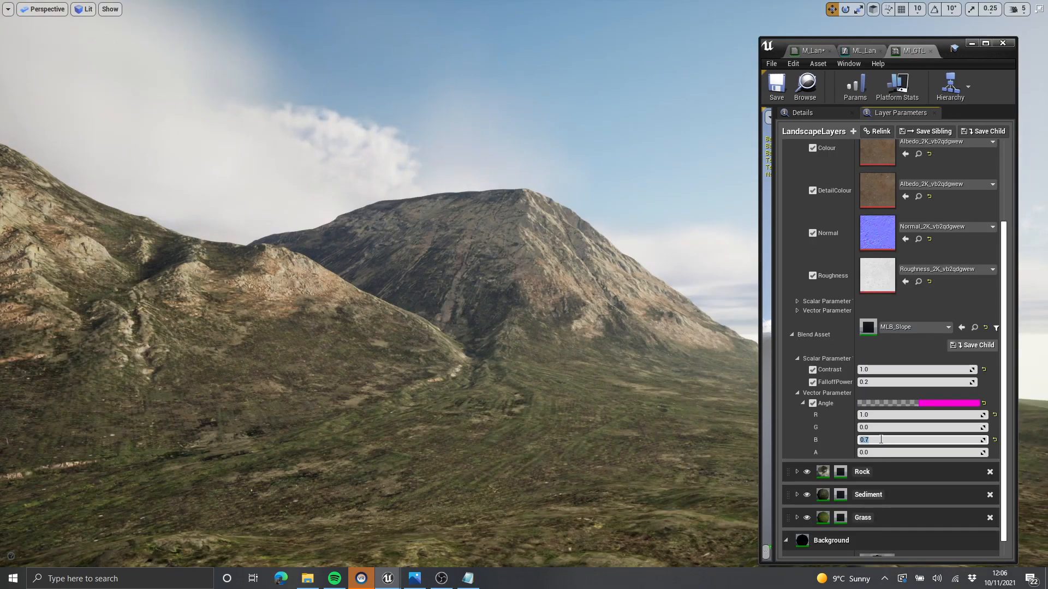
# Step: Set the MLB_Slope blend's Angle vector to B 0.3, G 1 and R 0
pyautogui.write('0.3')
pyautogui.press('Return')
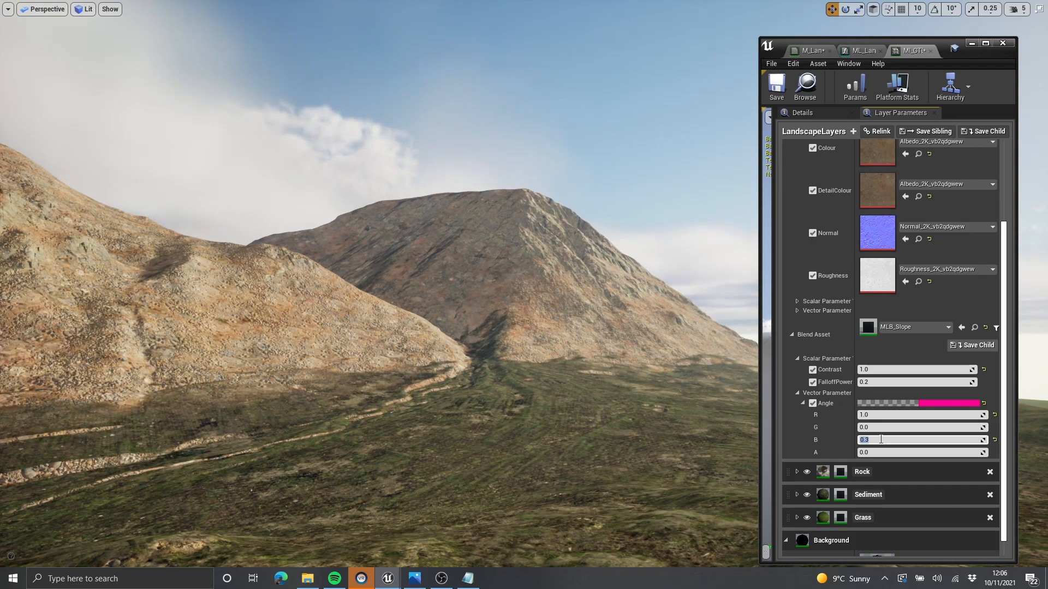
pyautogui.click(891, 428)
pyautogui.write('1')
pyautogui.click(903, 415)
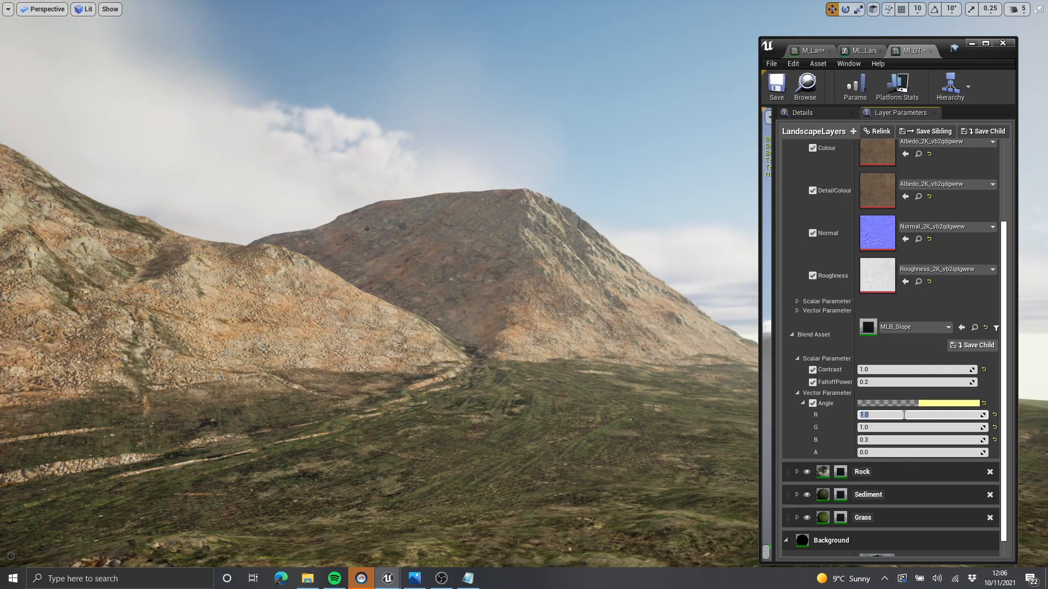
pyautogui.write('0')
pyautogui.press('Return')
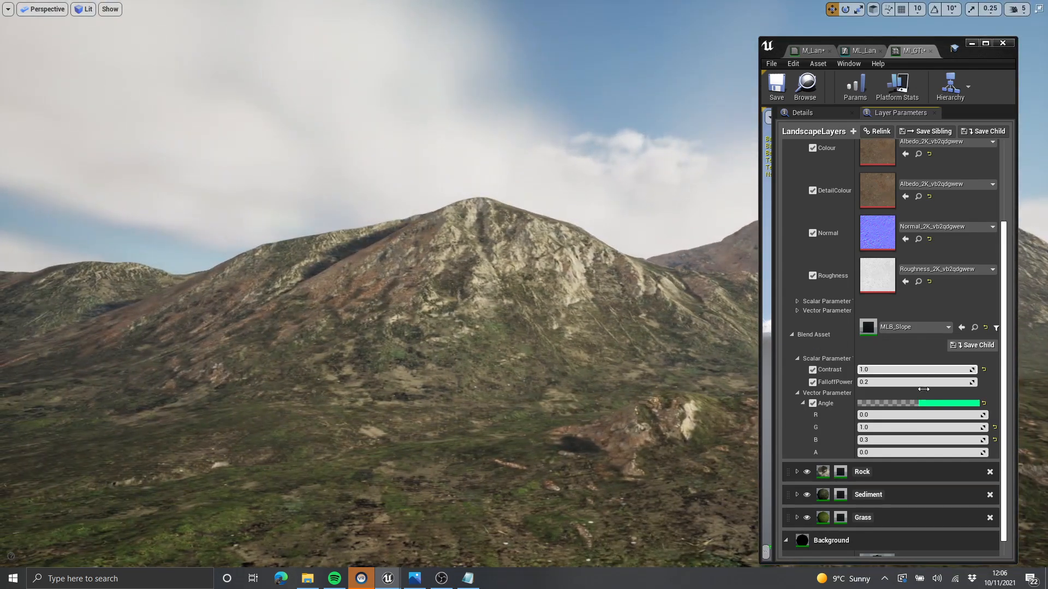
# Step: Set both the R and G values of the slope blend's Angle vector to 0.5
pyautogui.click(894, 415)
pyautogui.write('0.5')
pyautogui.press('Tab')
pyautogui.write('0.5')
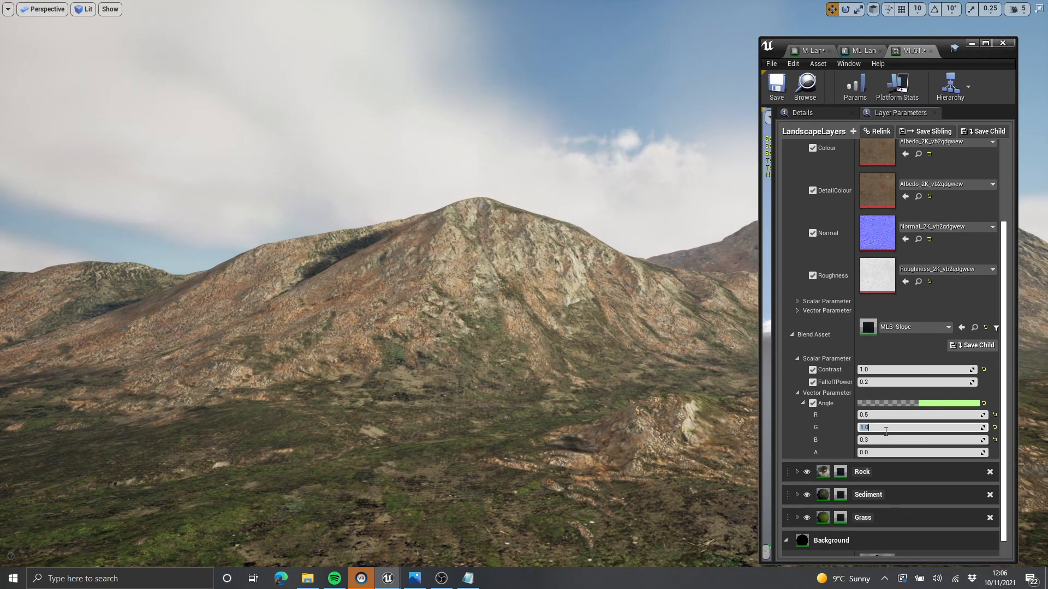
pyautogui.press('Return')
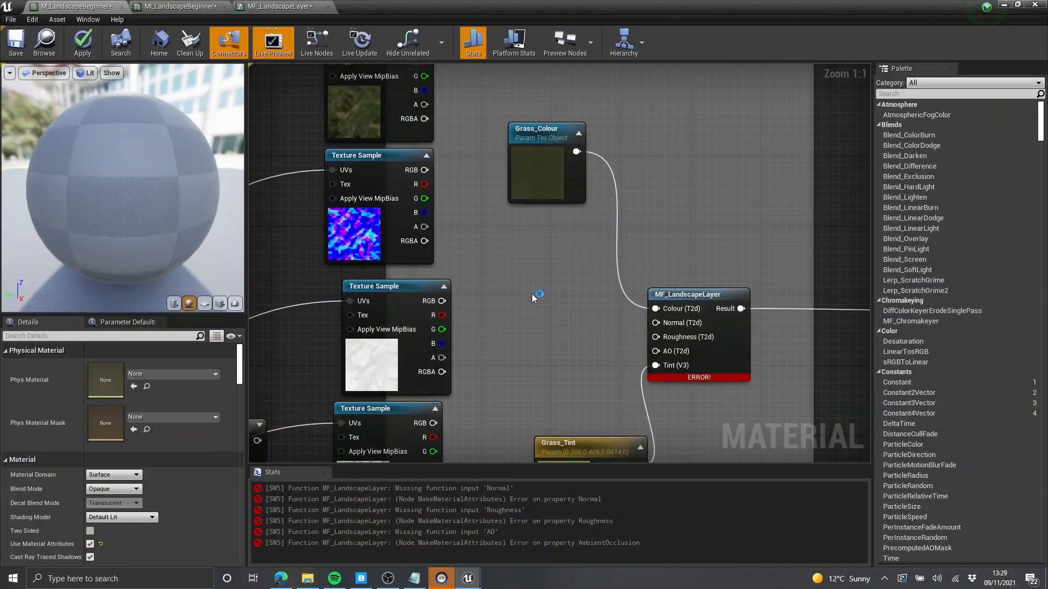
# Step: Duplicate the Grass_Colour texture object parameter and rename the copy Grass_Normal
pyautogui.hotkey('ctrl', 'z')
pyautogui.click(557, 289)
pyautogui.doubleClick(109, 365)
pyautogui.write('Normal')
pyautogui.press('Return')
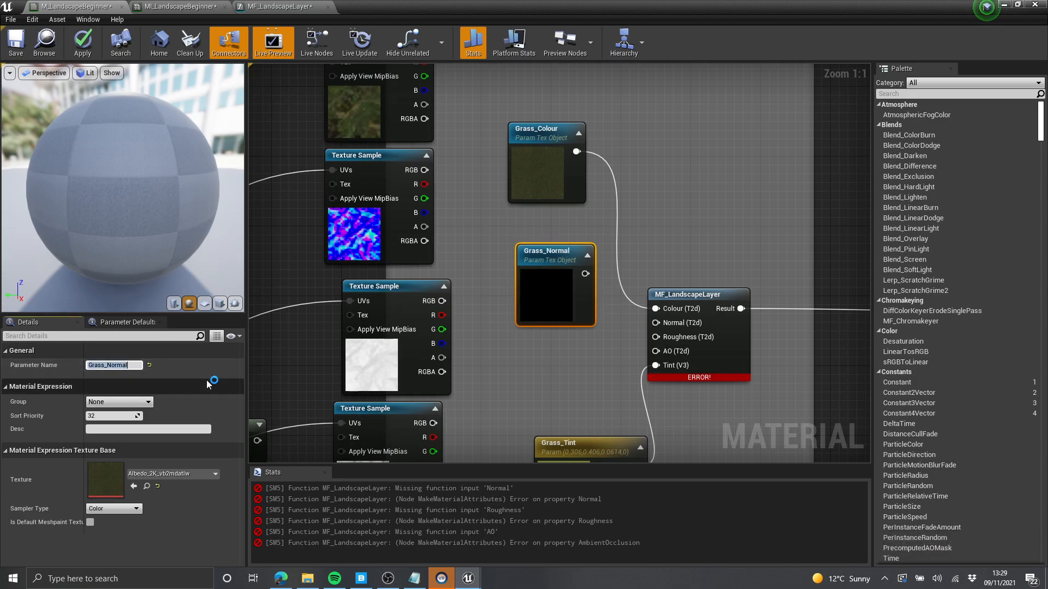
# Step: Assign the Normal_2K_vb2mdatlw texture from the existing normal Texture Sample to the Grass_Normal parameter
pyautogui.click(363, 232)
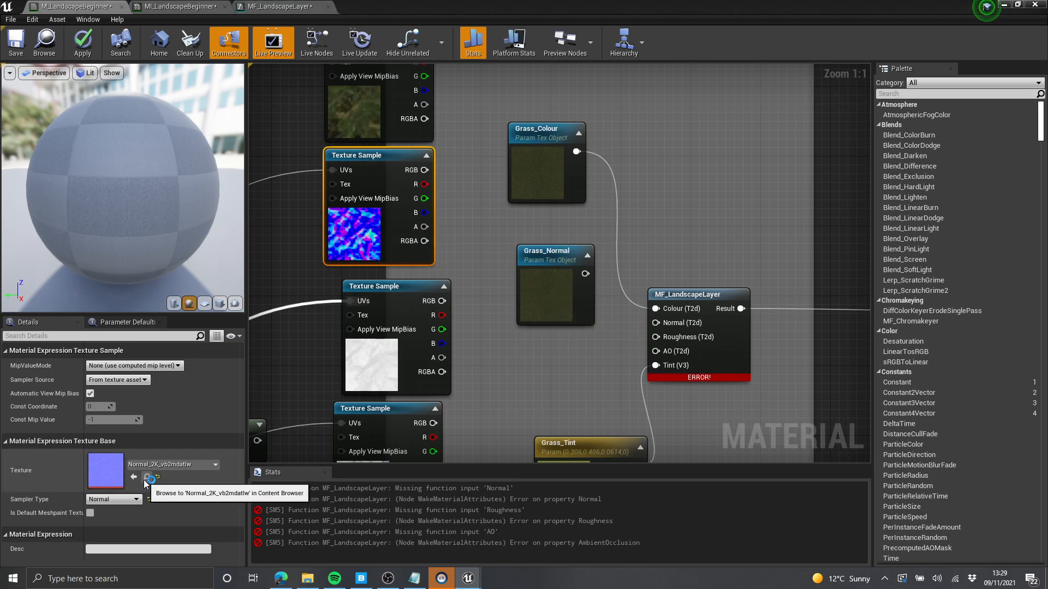
pyautogui.click(543, 273)
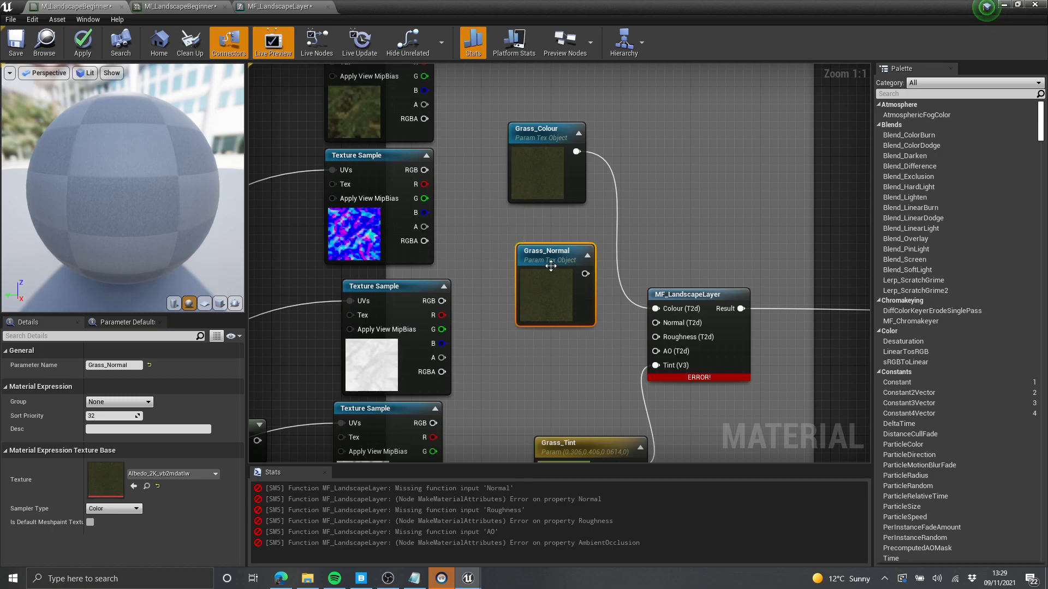
pyautogui.moveTo(552, 261); pyautogui.dragTo(552, 252)
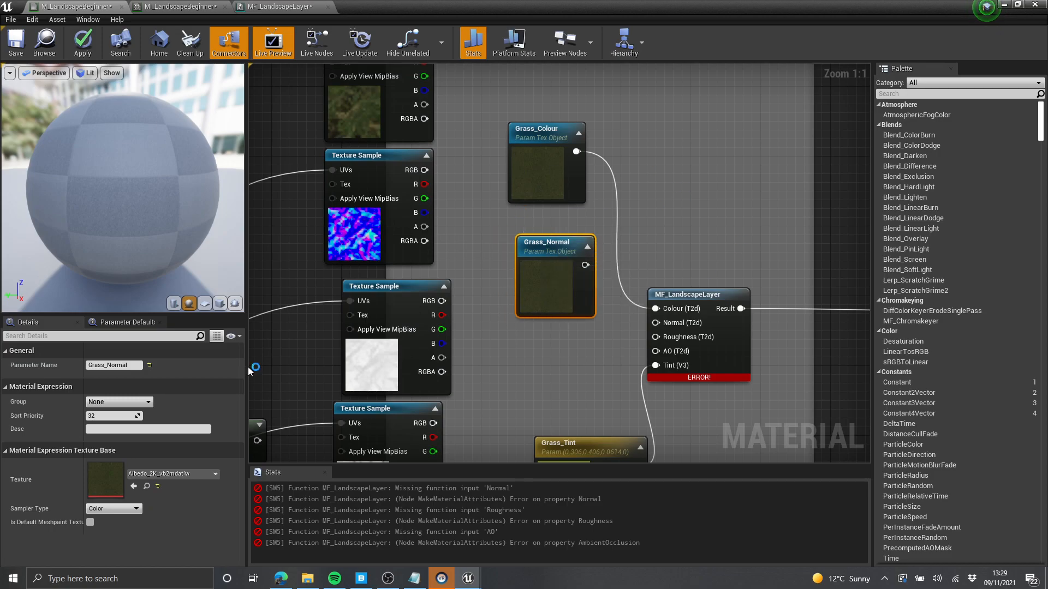
pyautogui.click(134, 486)
pyautogui.moveTo(759, 338); pyautogui.dragTo(711, 277, button='right')
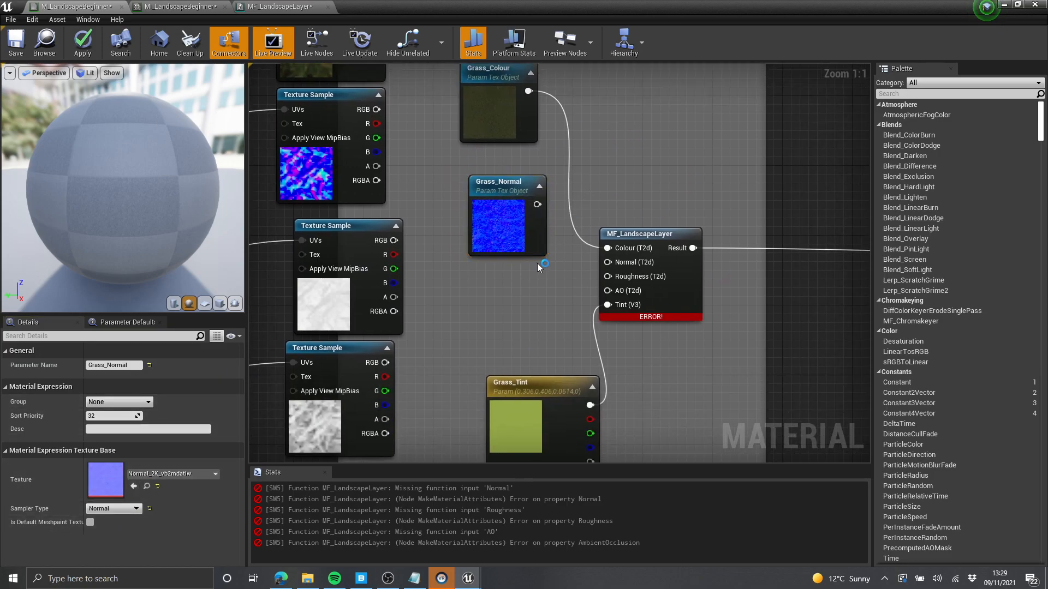
# Step: Connect Grass_Normal to the Normal input of MF_LandscapeLayer and place the node just below Grass_Colour
pyautogui.moveTo(539, 205); pyautogui.dragTo(611, 263)
pyautogui.moveTo(551, 262); pyautogui.dragTo(586, 279, button='right')
pyautogui.moveTo(555, 261); pyautogui.dragTo(538, 244)
pyautogui.moveTo(530, 266); pyautogui.dragTo(574, 224, button='right')
pyautogui.moveTo(574, 224); pyautogui.dragTo(562, 201)
pyautogui.moveTo(530, 231); pyautogui.dragTo(538, 286, button='right')
# Step: Duplicate Grass_Normal as Grass_Roughness, connect it to MF_LandscapeLayer's Roughness input, and select the roughness Texture Sample as its texture source
pyautogui.hotkey('ctrl', 'w')
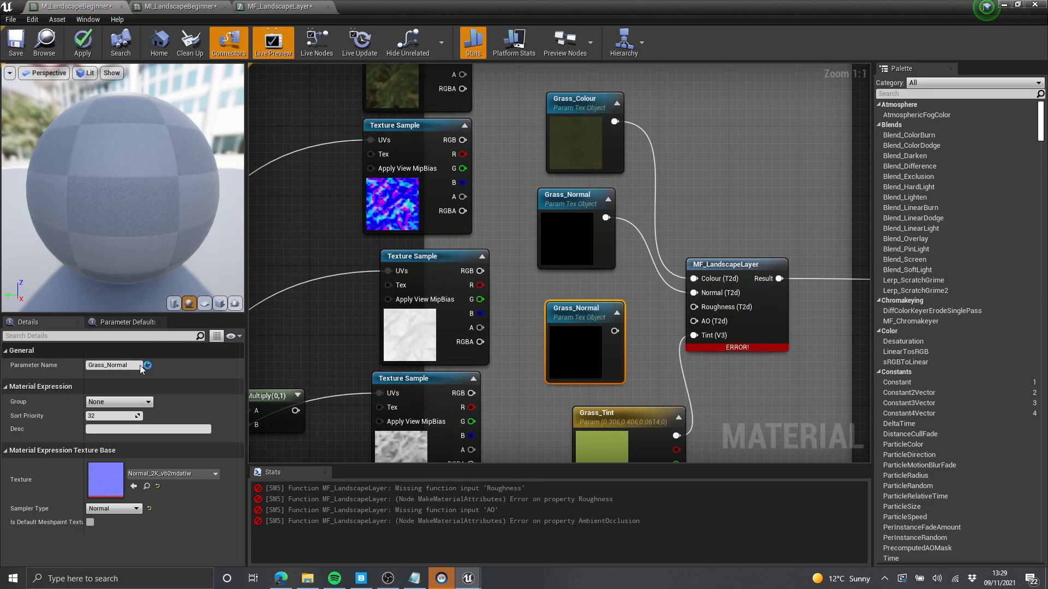
pyautogui.doubleClick(107, 365)
pyautogui.write('Roughness')
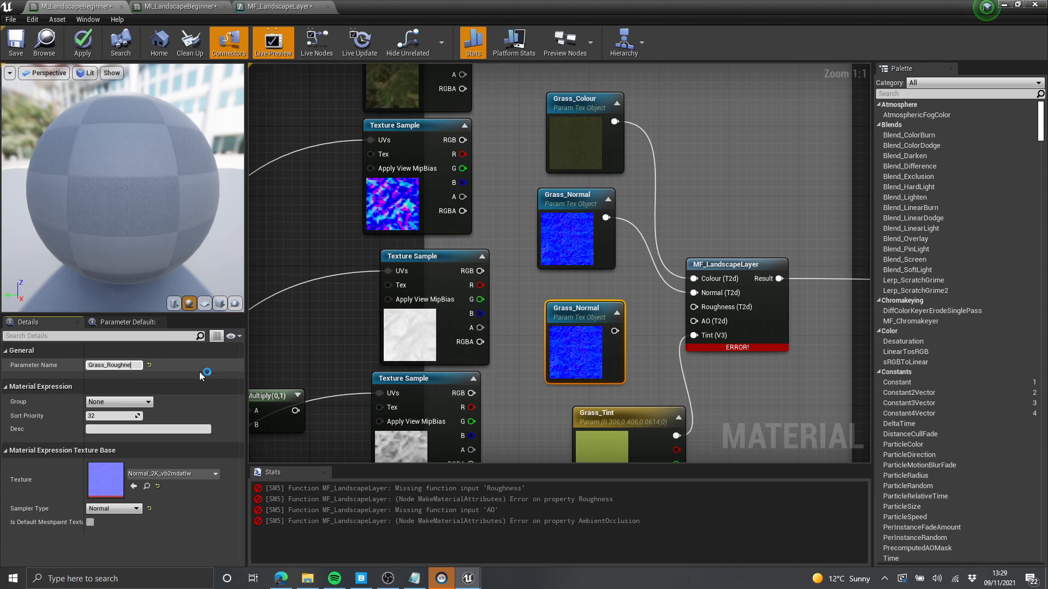
pyautogui.press('Return')
pyautogui.scroll(-1, 644, 327)
pyautogui.moveTo(647, 328); pyautogui.dragTo(655, 246, button='right')
pyautogui.moveTo(631, 248); pyautogui.dragTo(703, 226)
pyautogui.moveTo(600, 227); pyautogui.dragTo(592, 212)
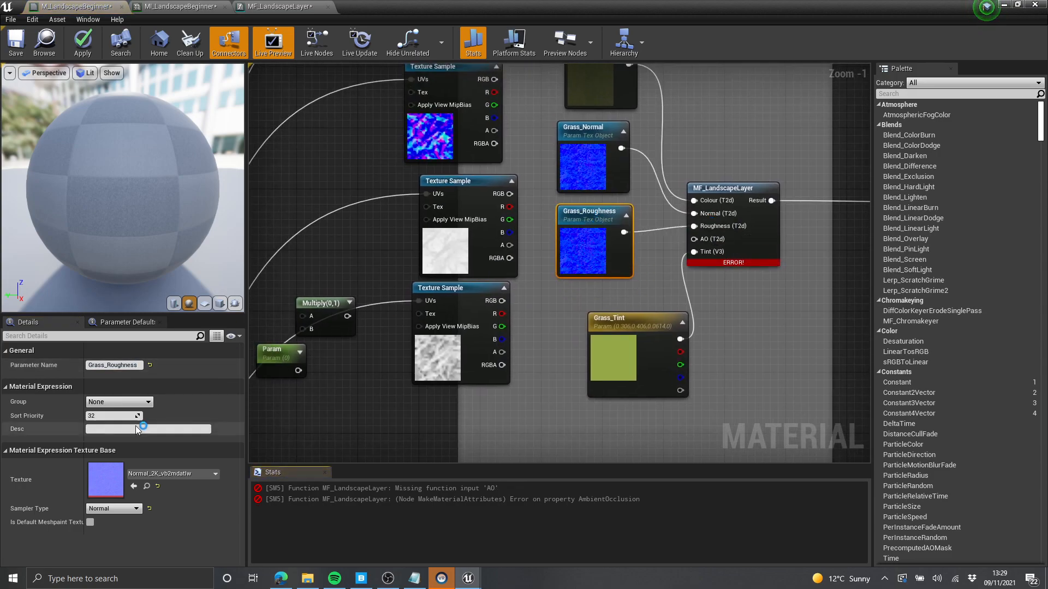
pyautogui.click(160, 478)
pyautogui.click(487, 240)
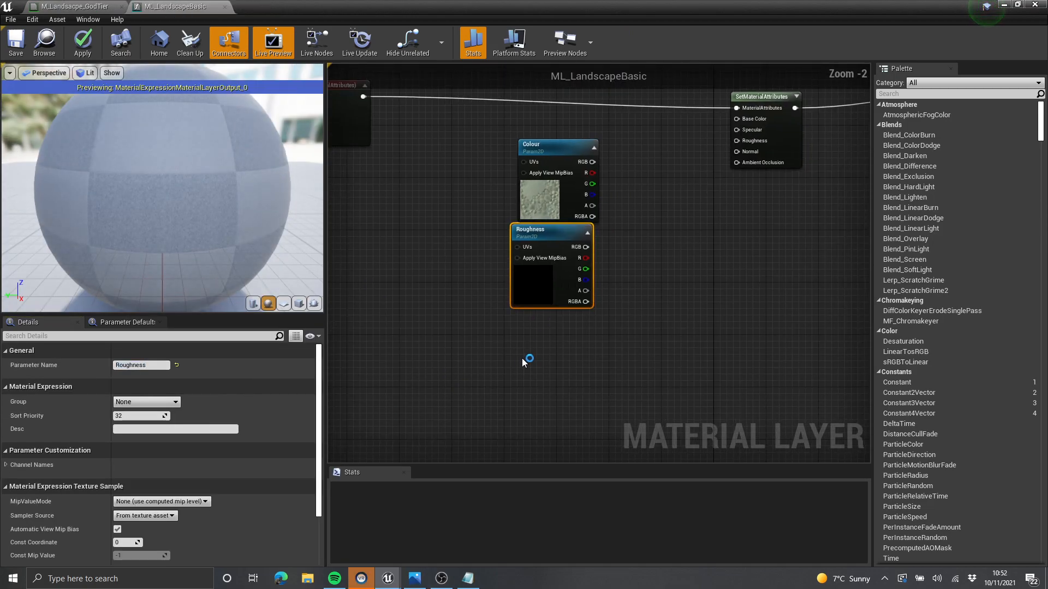
# Step: Paste another texture parameter below Roughness in ML_LandscapeBasic and rename it Normal
pyautogui.hotkey('ctrl', 'v')
pyautogui.moveTo(527, 387); pyautogui.dragTo(501, 348)
pyautogui.click(146, 368)
pyautogui.write('Normal')
pyautogui.press('Return')
# Step: Paste a further texture parameter for AO and position it directly below the Normal node
pyautogui.moveTo(641, 371); pyautogui.dragTo(641, 298, button='right')
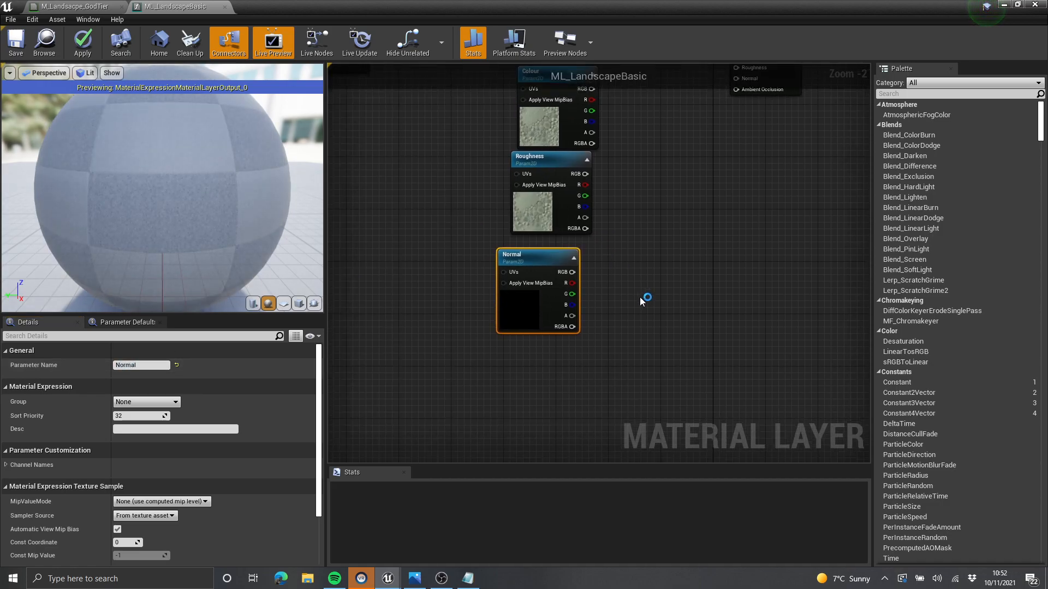
pyautogui.hotkey('ctrl', 'v')
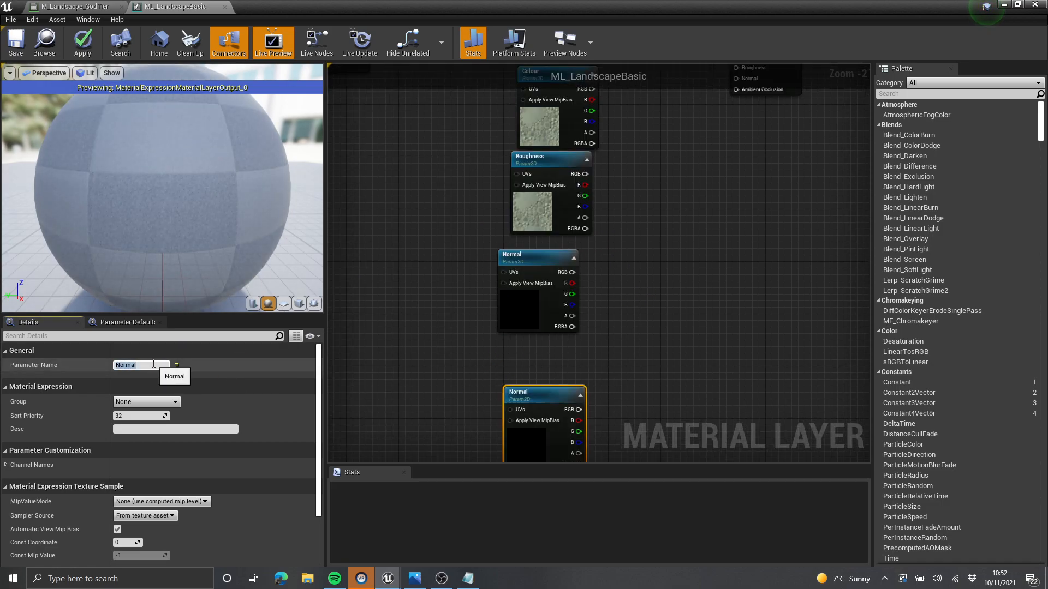
pyautogui.press('Return')
pyautogui.click(638, 329)
pyautogui.moveTo(638, 330); pyautogui.dragTo(589, 270, button='right')
pyautogui.scroll(1, 589, 271)
pyautogui.moveTo(476, 394); pyautogui.dragTo(483, 322)
# Step: Tidy the texture parameter nodes of the material layer into a neat column
pyautogui.scroll(-3, 540, 409)
pyautogui.scroll(1, 564, 355)
pyautogui.click(599, 255)
pyautogui.moveTo(503, 169); pyautogui.dragTo(496, 169)
pyautogui.moveTo(500, 290); pyautogui.dragTo(534, 243, button='right')
pyautogui.scroll(1, 526, 244)
pyautogui.moveTo(517, 251); pyautogui.dragTo(506, 280)
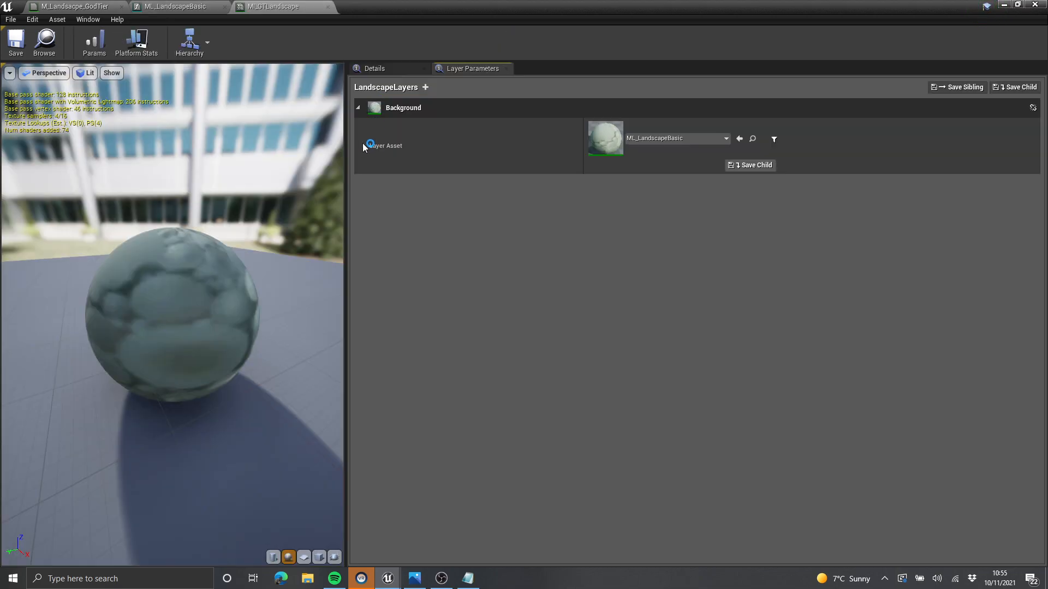
# Step: Inspect the texture and scalar parameters of the Background layer's ML_LandscapeBasic asset in MI_GTLandscape
pyautogui.click(362, 143)
pyautogui.click(371, 166)
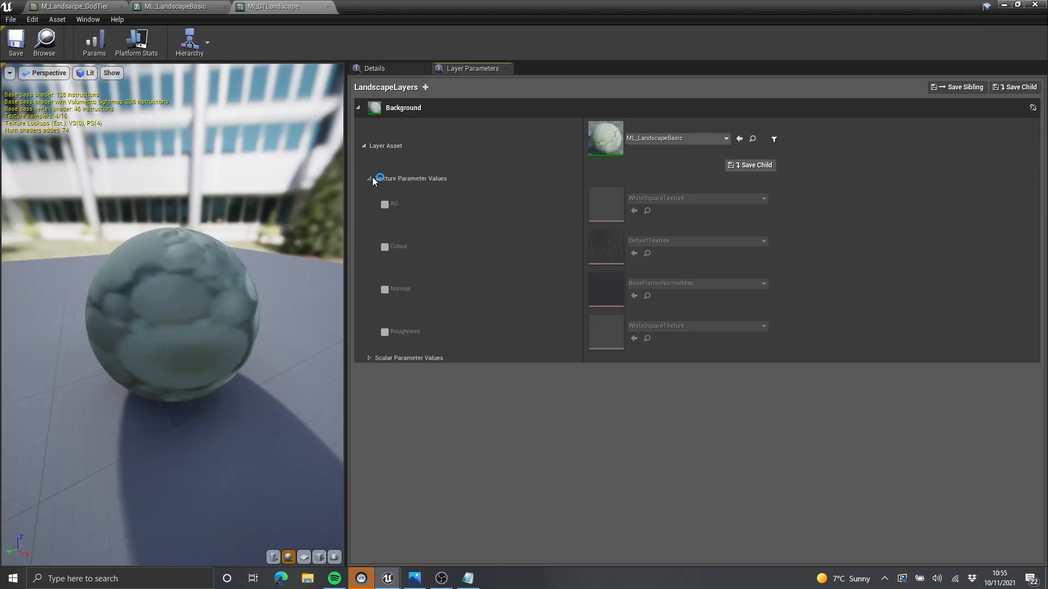
pyautogui.click(371, 358)
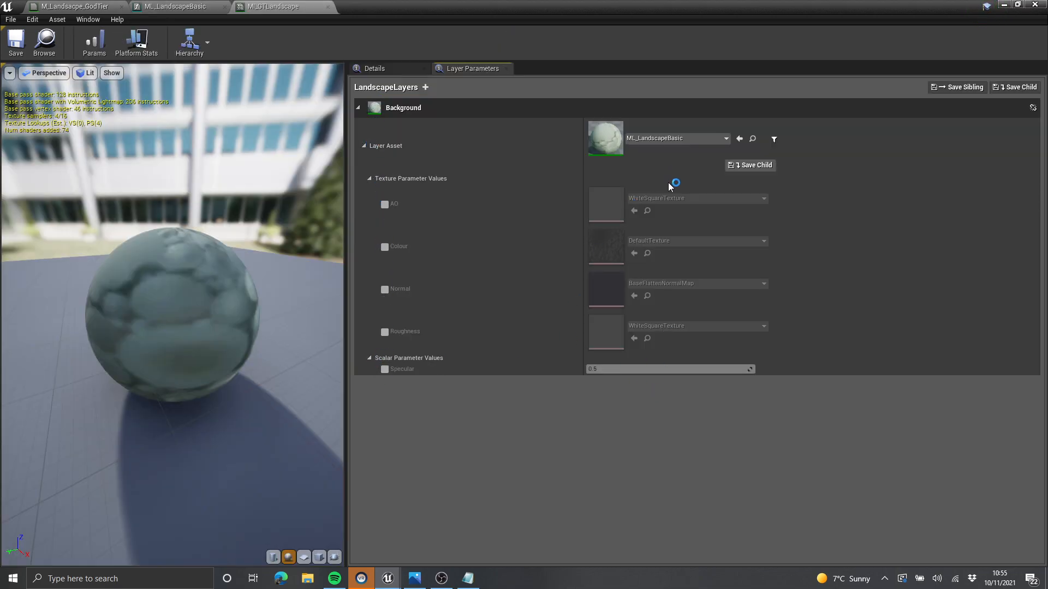
pyautogui.click(172, 7)
pyautogui.click(289, 7)
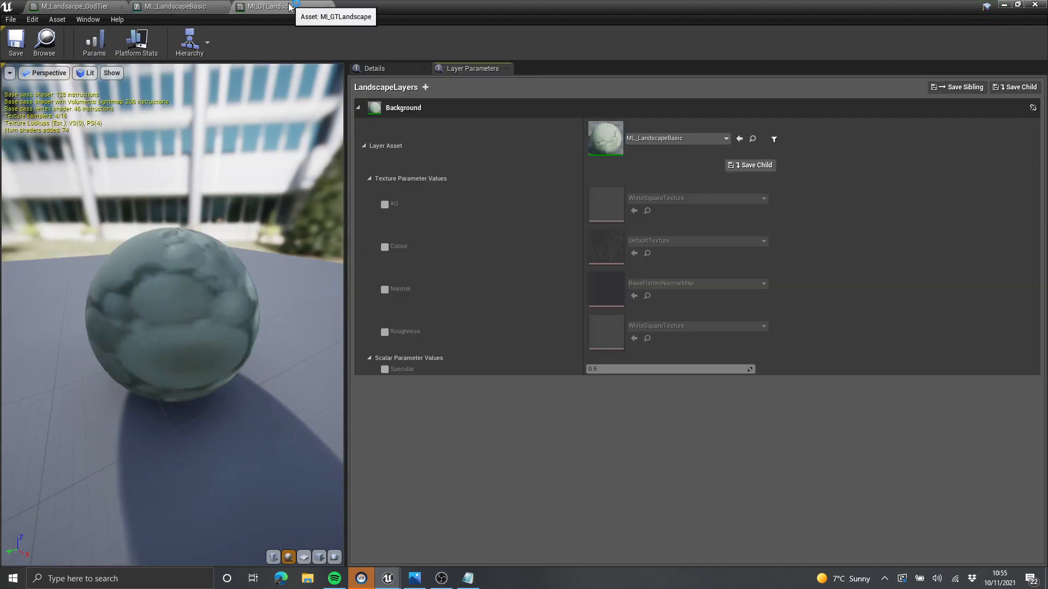
pyautogui.click(358, 108)
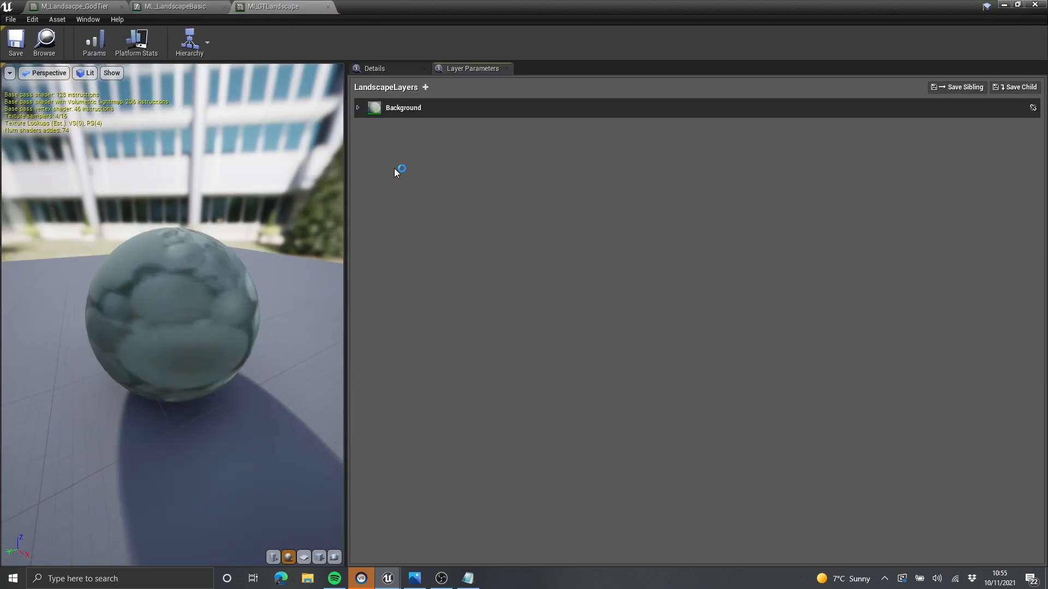
# Step: Add a new layer above Background in LandscapeLayers and choose its layer asset
pyautogui.click(426, 88)
pyautogui.click(369, 108)
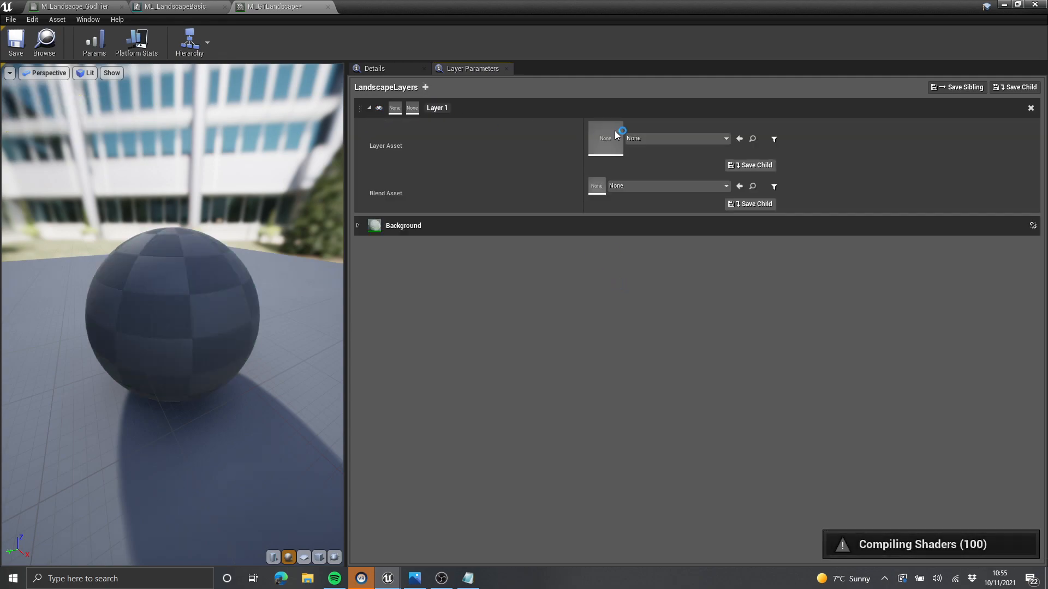
pyautogui.click(666, 138)
pyautogui.click(689, 226)
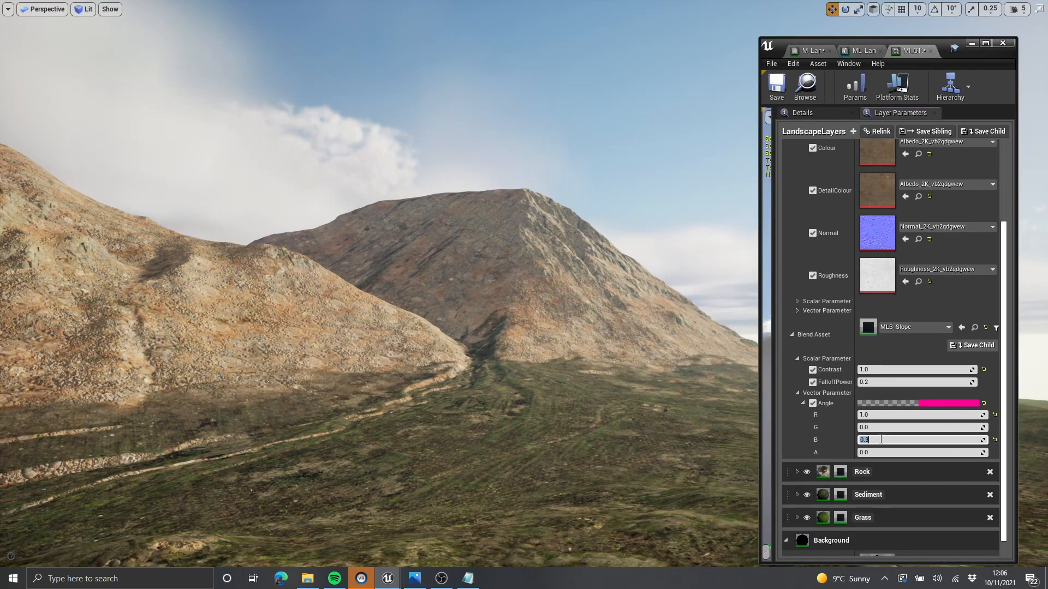
# Step: Set the G value of the slope blend's Angle vector to 1
pyautogui.click(895, 427)
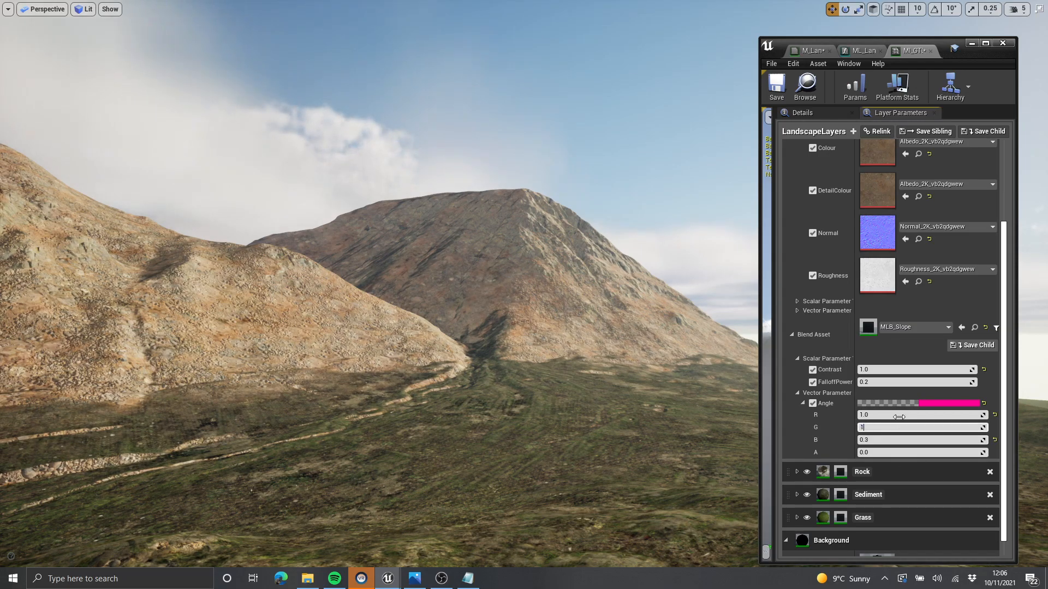
pyautogui.write('1')
pyautogui.click(903, 415)
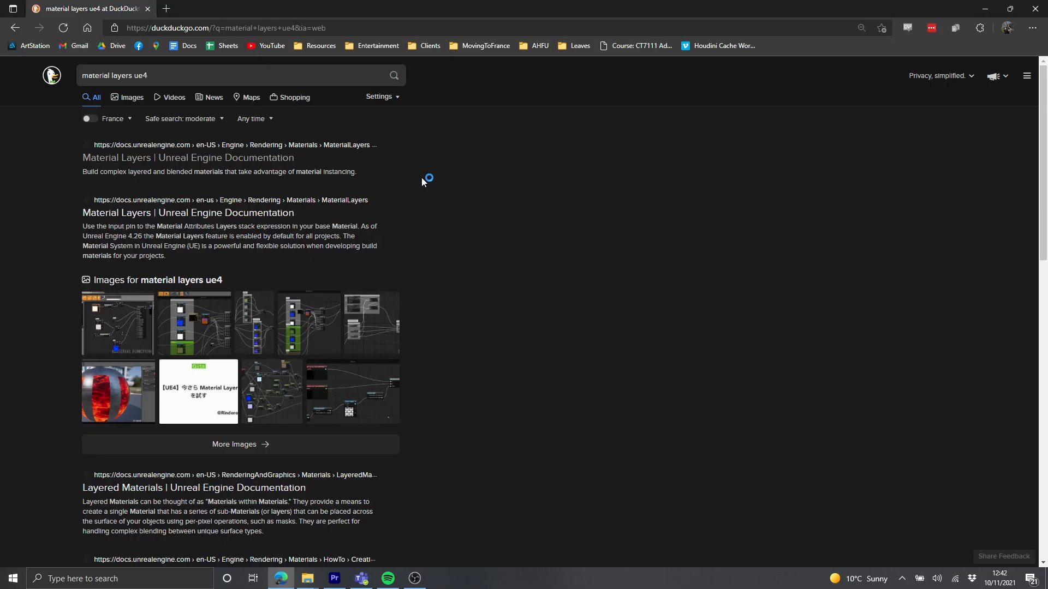
# Step: Switch to the web browser and open the Material Layers Unreal Engine Documentation page from the search results
pyautogui.click(206, 163)
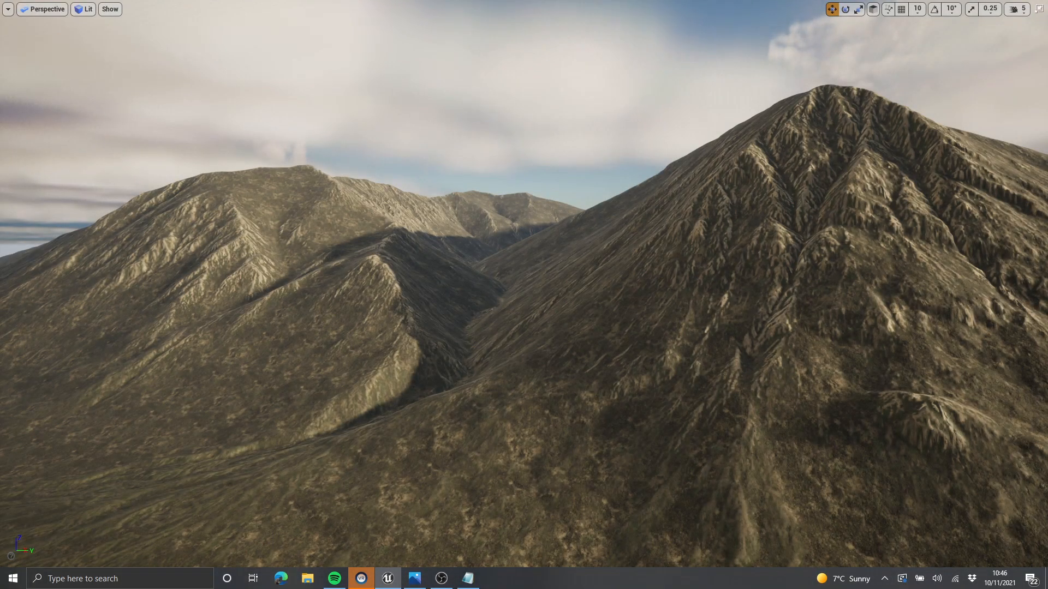
# Step: Leave the full-screen viewport of the landscape and search the Project Settings for "material layers"
pyautogui.press('w')
pyautogui.moveTo(523, 294); pyautogui.dragTo(436, 246, button='right')
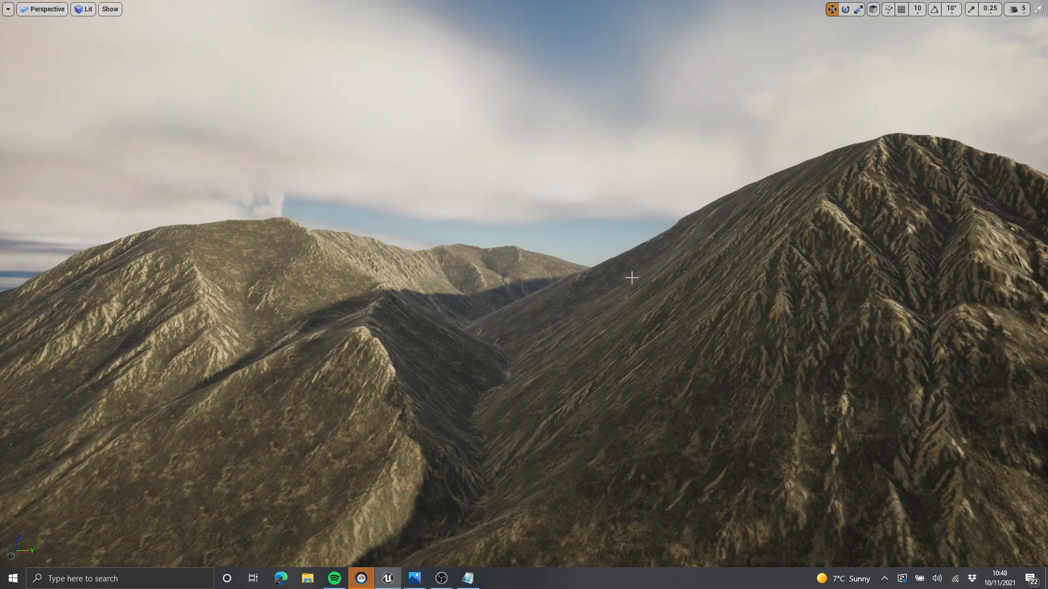
pyautogui.moveTo(685, 286); pyautogui.dragTo(654, 245, button='right')
pyautogui.press('F11')
pyautogui.click(256, 41)
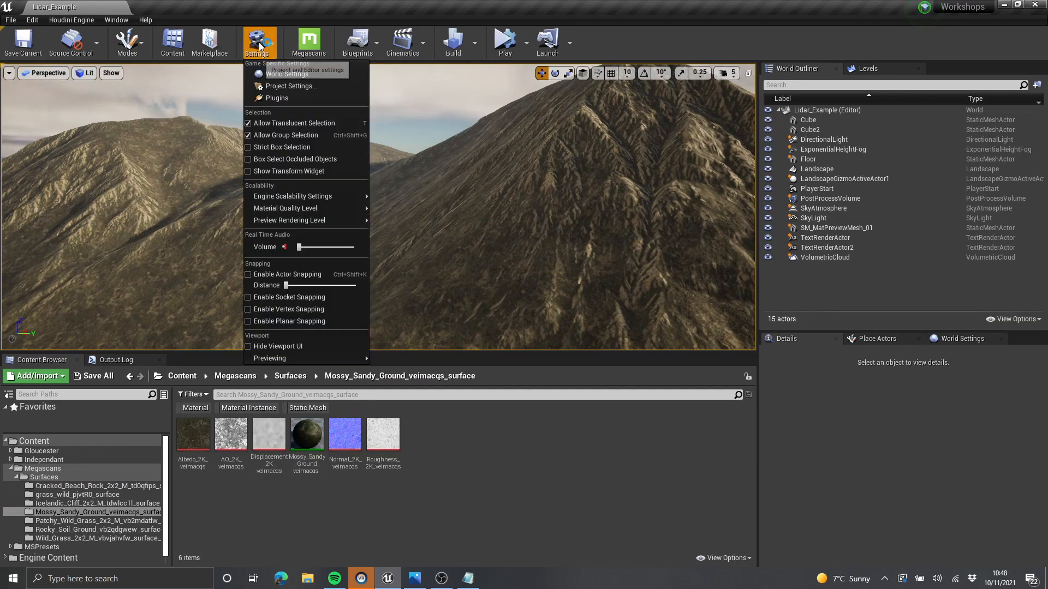
pyautogui.click(277, 89)
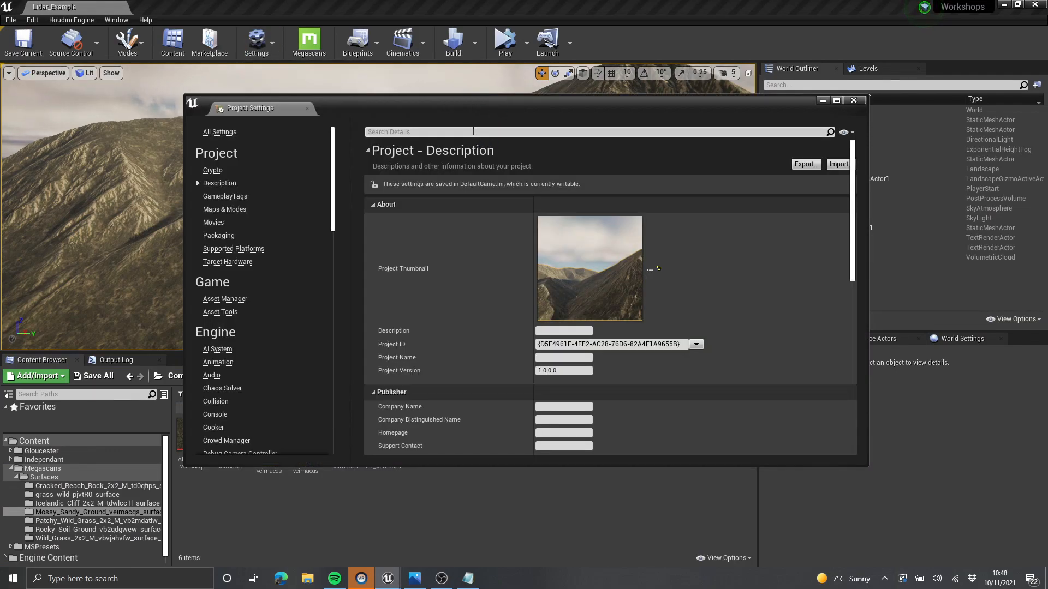
pyautogui.click(473, 131)
pyautogui.write('material layers')
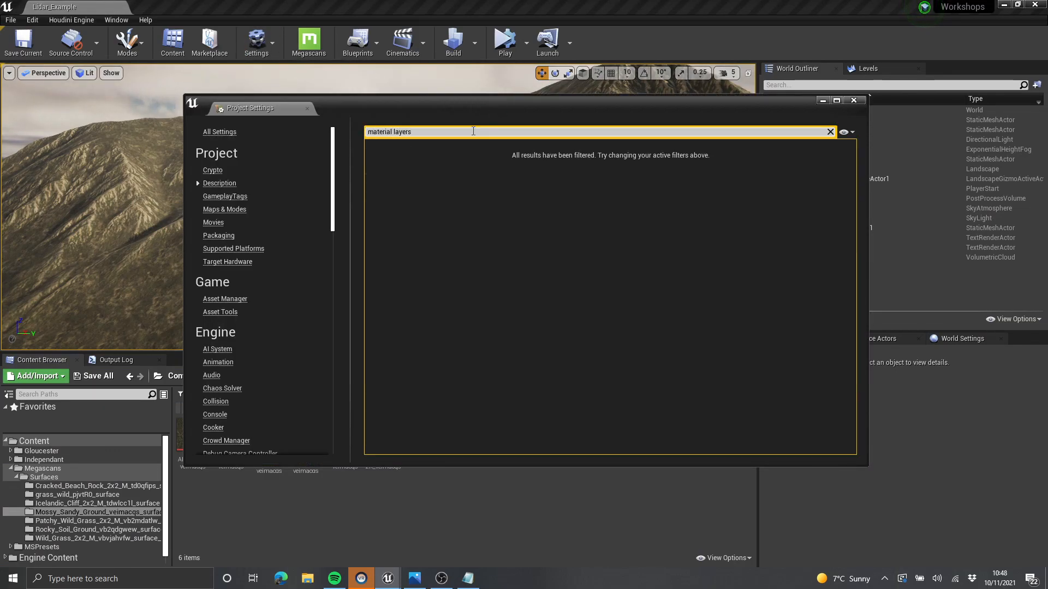
pyautogui.click(853, 100)
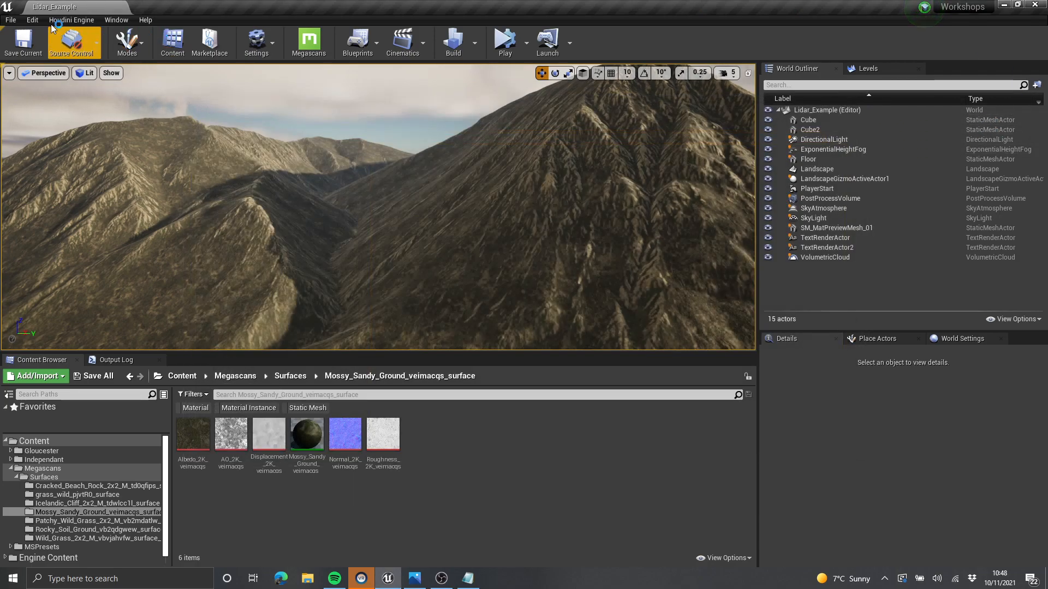
# Step: Search the Editor Preferences for "material" and check the experimental Example Layers and Blends option
pyautogui.click(32, 20)
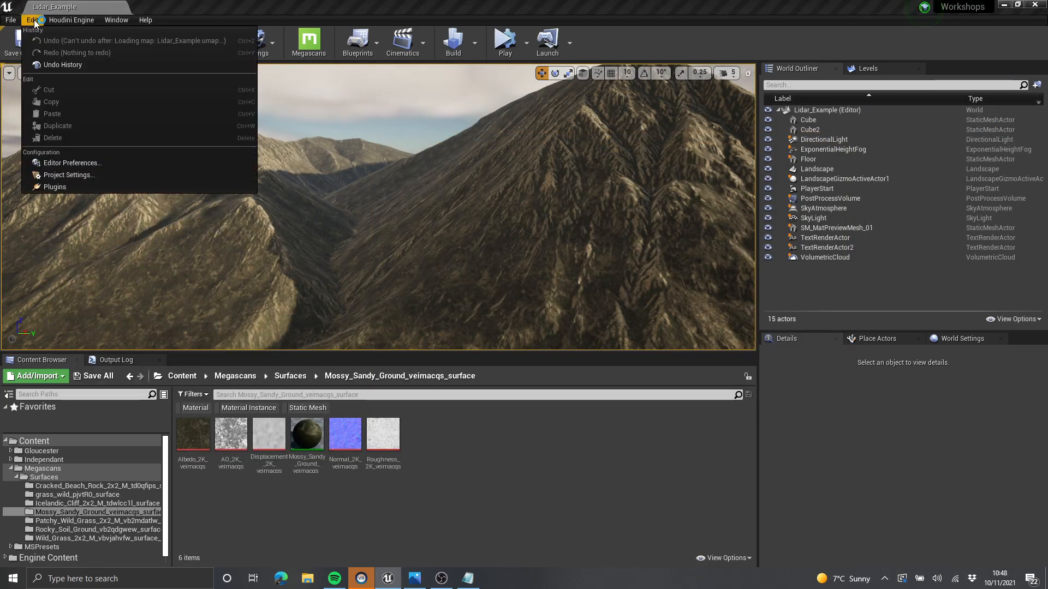
pyautogui.click(64, 163)
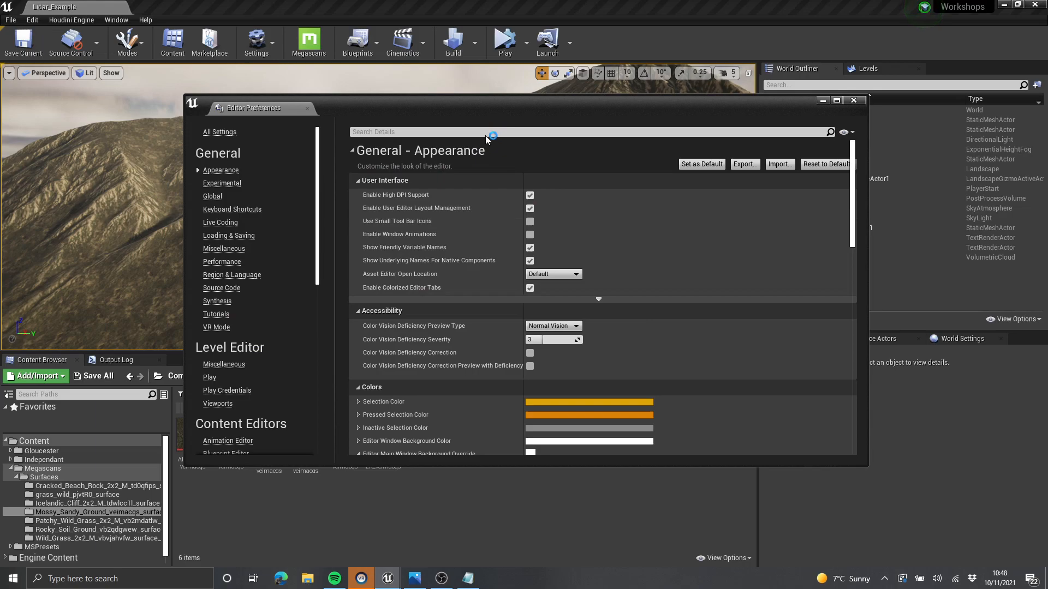
pyautogui.click(484, 130)
pyautogui.write('material')
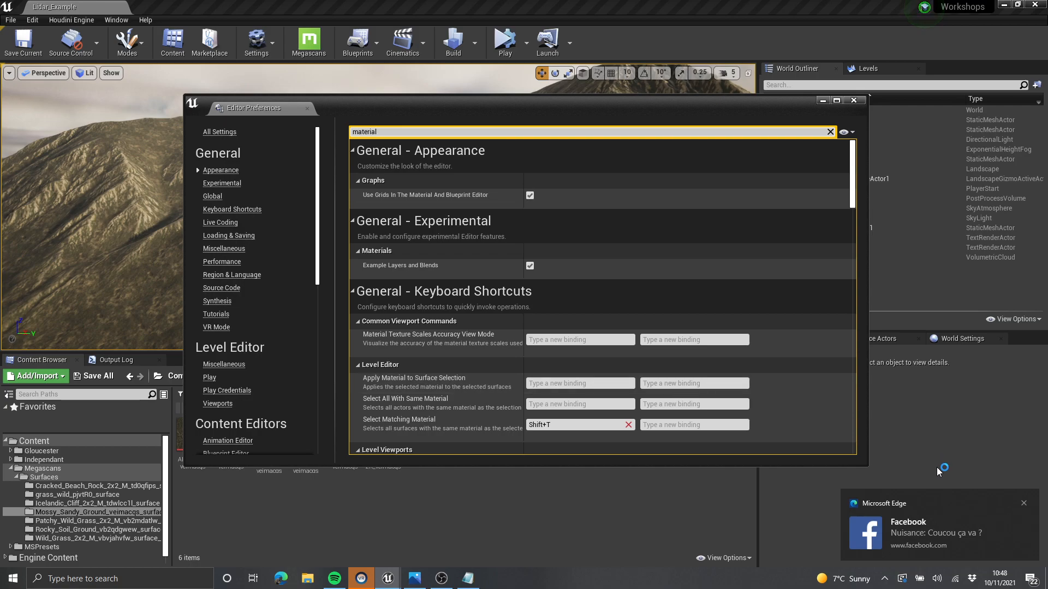
pyautogui.click(1024, 503)
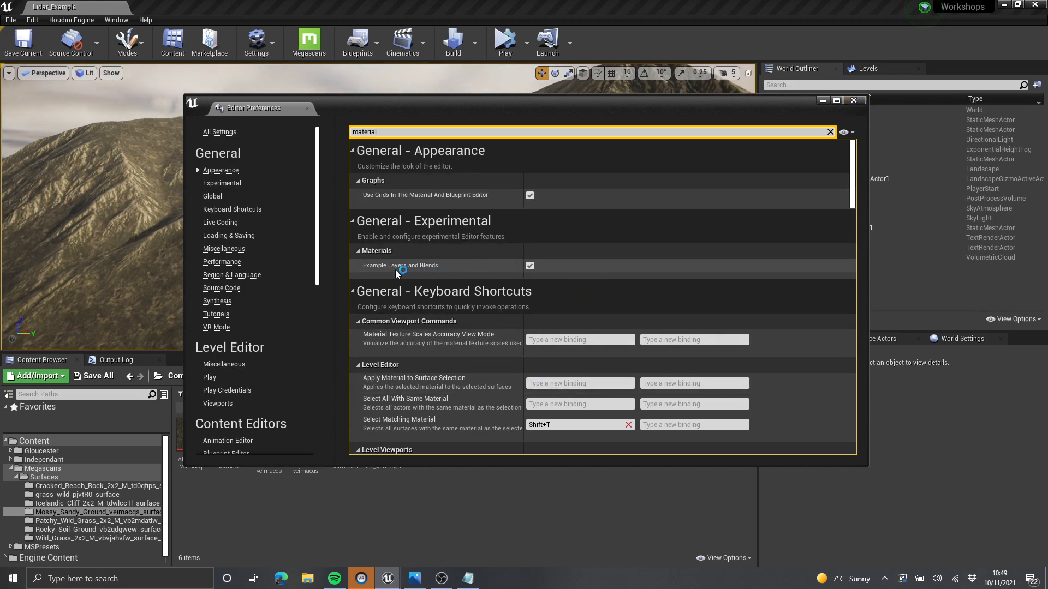
pyautogui.click(853, 100)
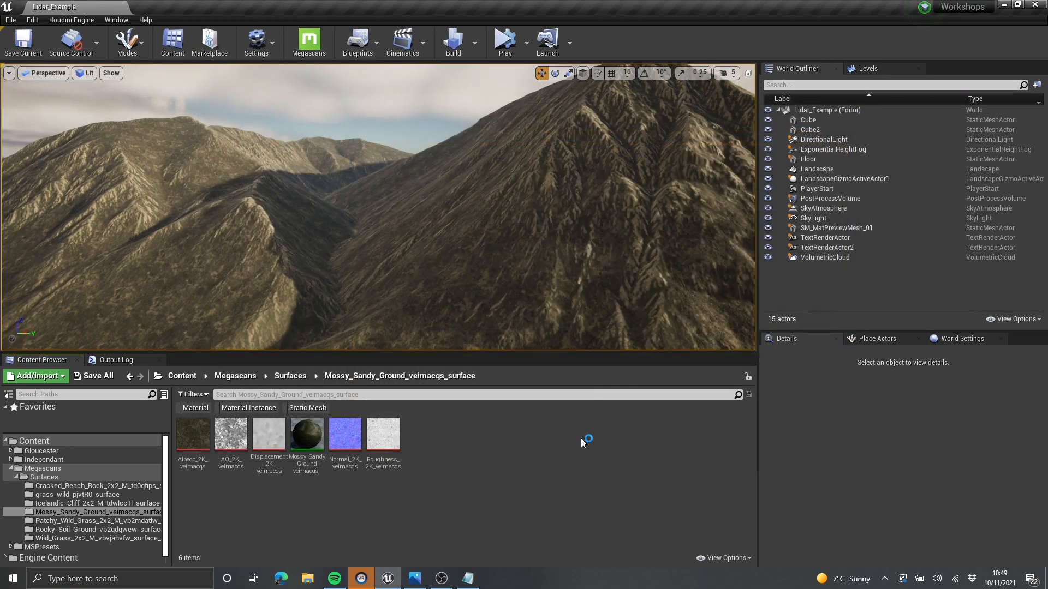
# Step: Select the landscape in the level and locate its assigned Landscape Material in the Content Browser
pyautogui.click(456, 259)
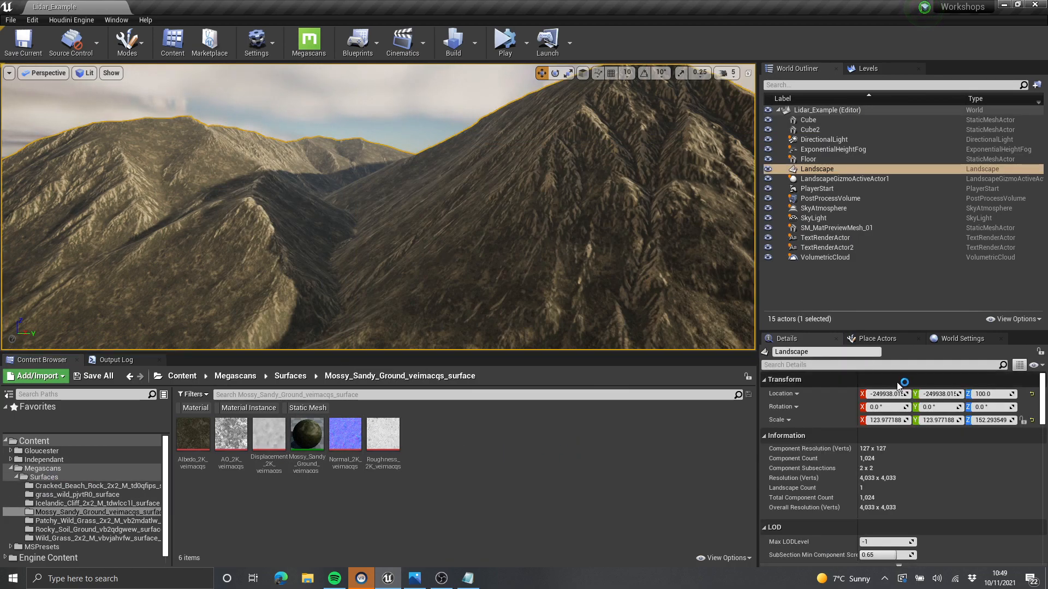
pyautogui.scroll(-3, 900, 469)
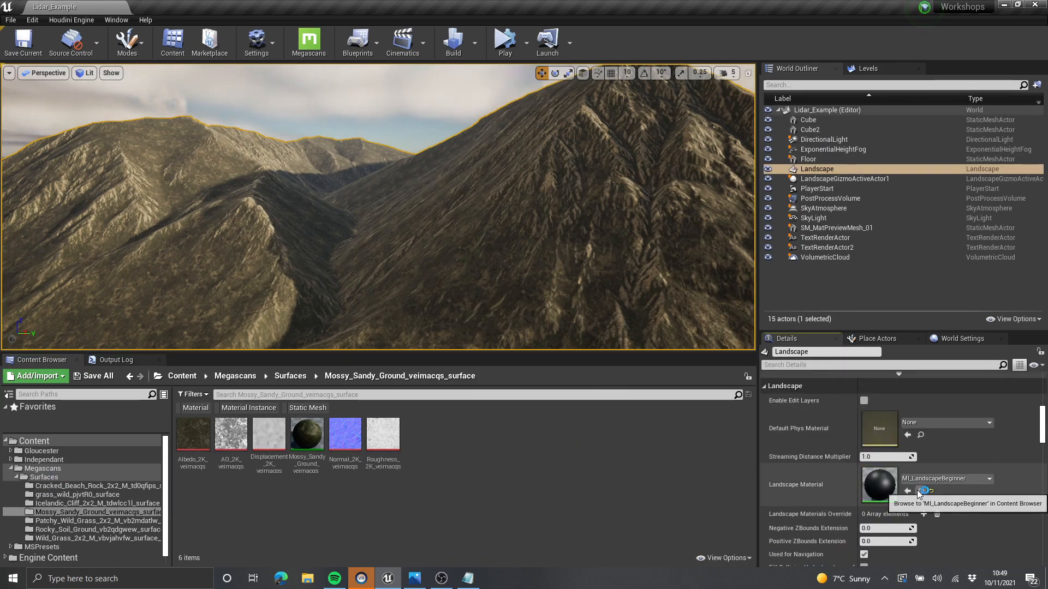
pyautogui.click(920, 491)
pyautogui.click(459, 527)
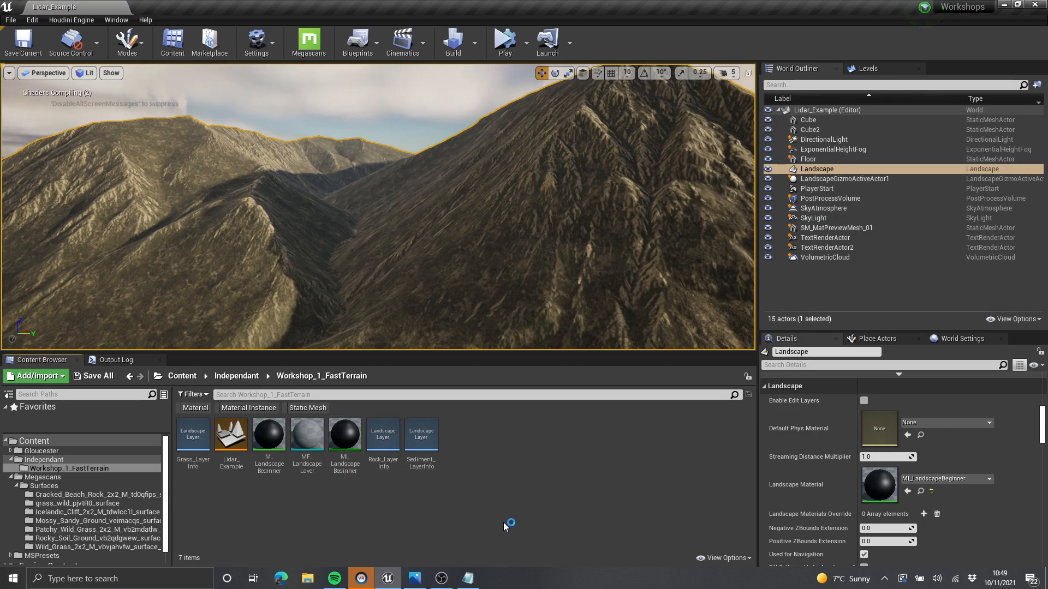
# Step: Create a new material named M_Landsacpe_GodTier in the Workshop_1_FastTerrain folder
pyautogui.rightClick(538, 445)
pyautogui.moveTo(617, 366)
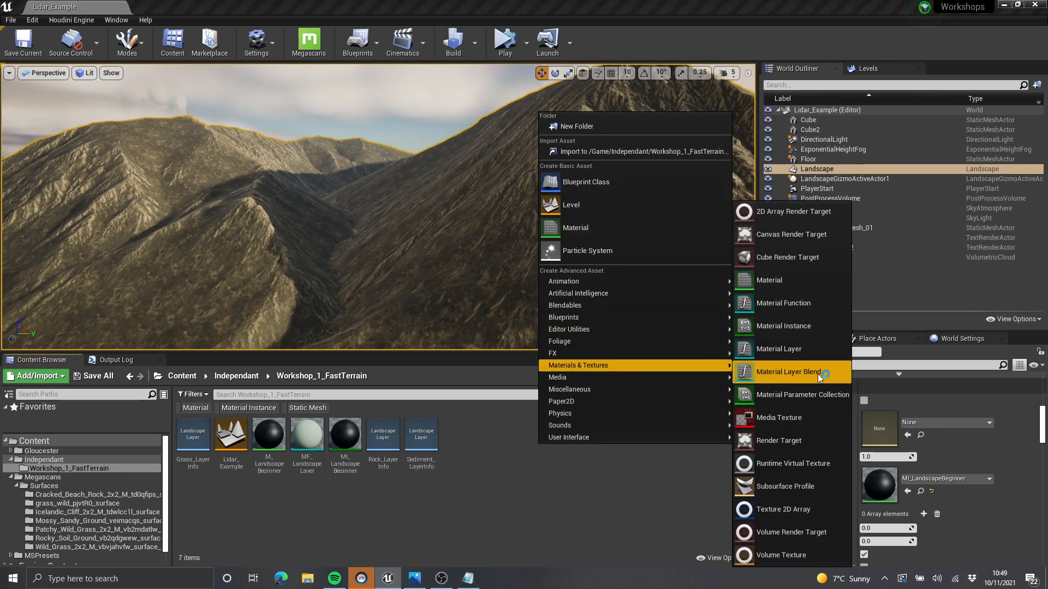
pyautogui.click(770, 280)
pyautogui.write('M_')
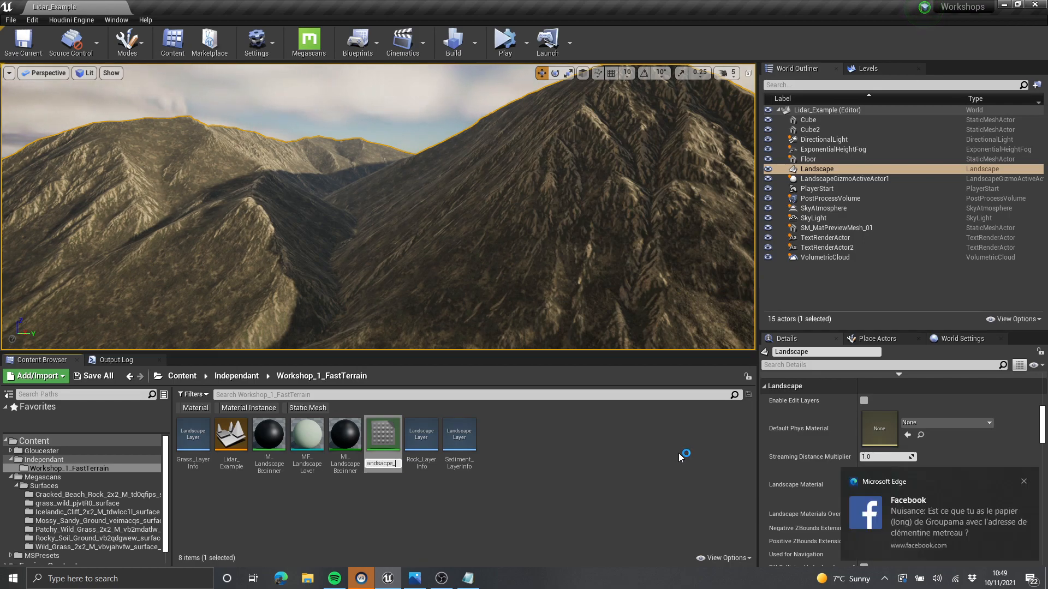
pyautogui.write('Landsacpe_God')
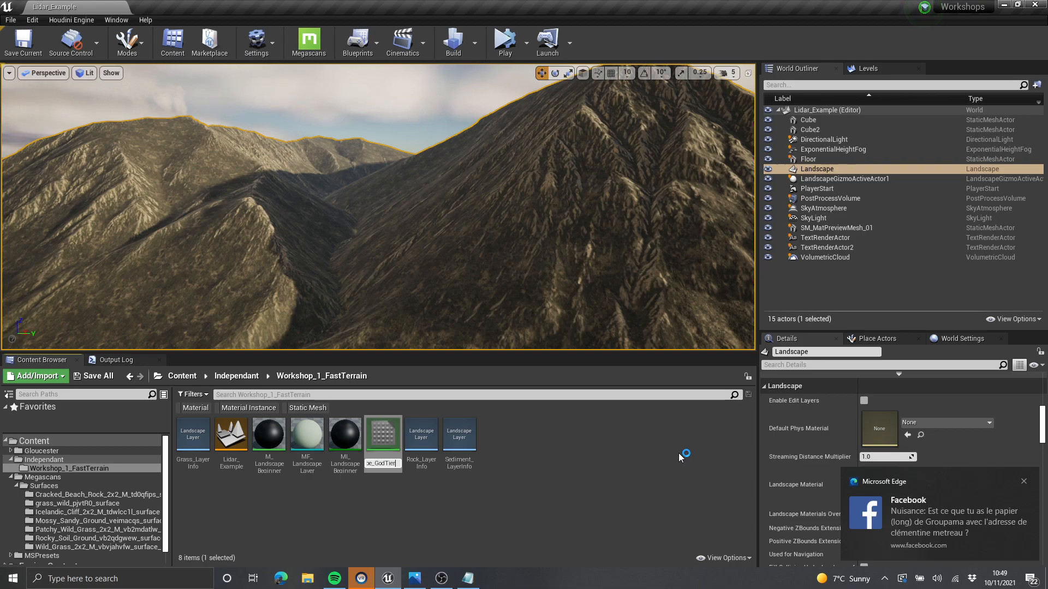
pyautogui.press('Return')
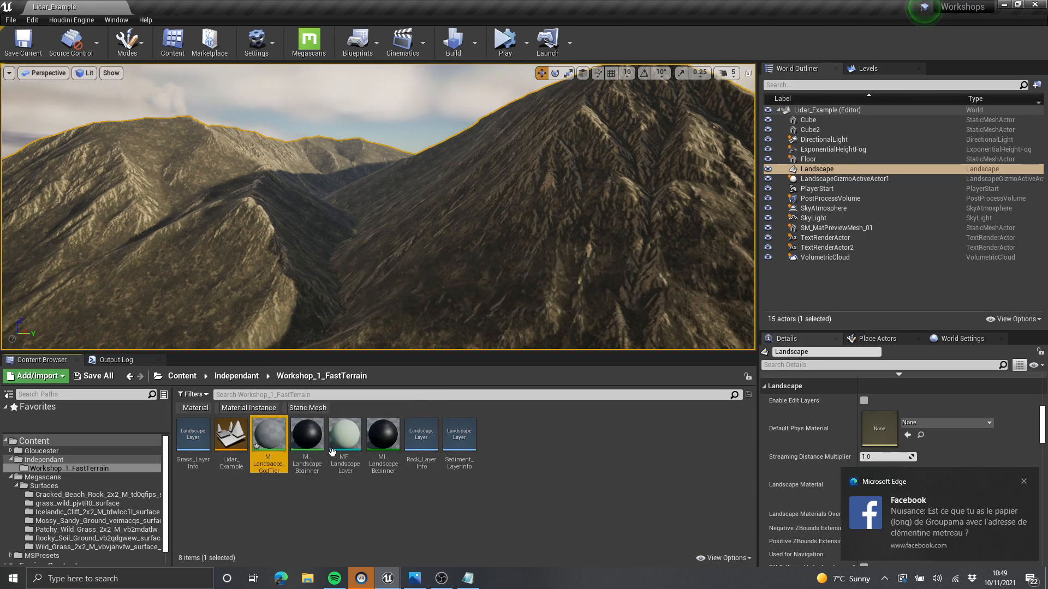
# Step: Open M_Landsacpe_GodTier in the material editor and enable Use Material Attributes
pyautogui.doubleClick(283, 458)
pyautogui.scroll(-4, 701, 257)
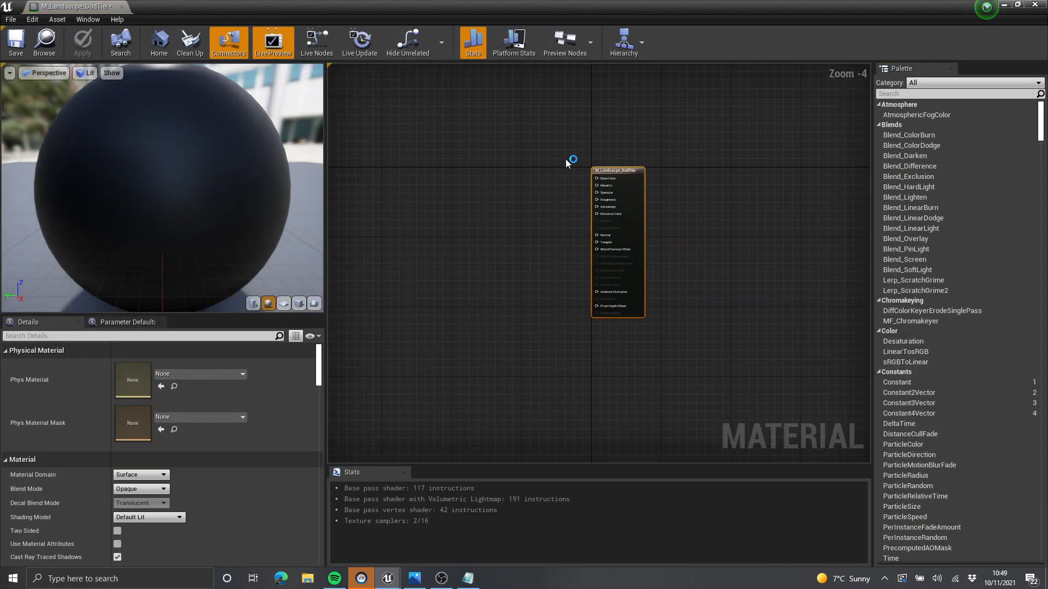
pyautogui.scroll(4, 606, 203)
pyautogui.scroll(-2, 173, 432)
pyautogui.click(117, 492)
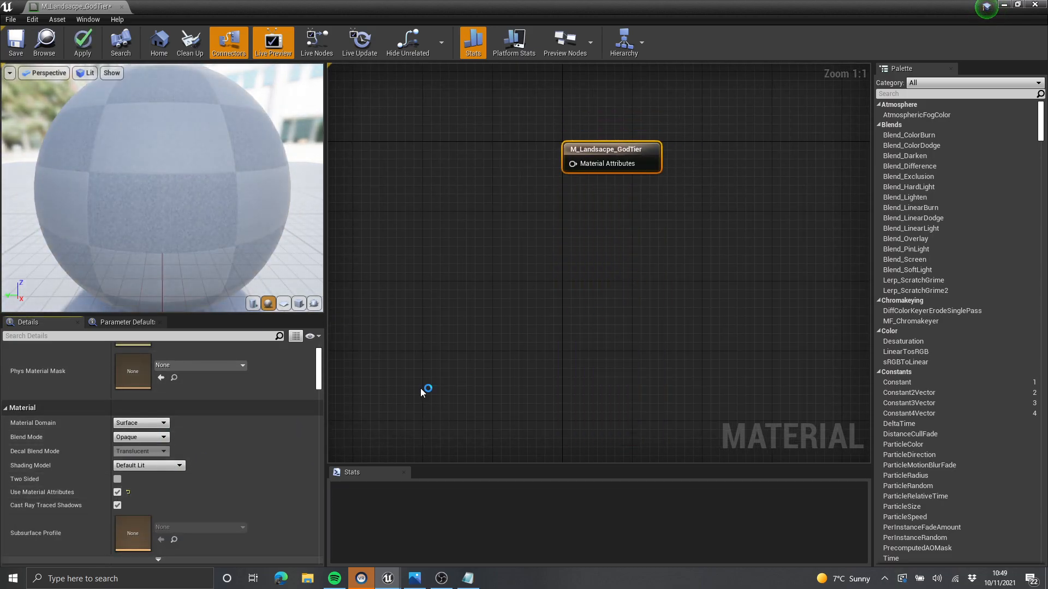
# Step: Add a MaterialAttributeLayers node named LandscapeLayers to the graph, ahead of the material's output node
pyautogui.moveTo(633, 176); pyautogui.dragTo(659, 300, button='right')
pyautogui.scroll(-1, 660, 300)
pyautogui.moveTo(658, 291); pyautogui.dragTo(689, 285)
pyautogui.scroll(-4, 682, 218)
pyautogui.scroll(4, 650, 232)
pyautogui.moveTo(535, 213); pyautogui.dragTo(725, 229, button='right')
pyautogui.click(725, 229)
pyautogui.scroll(-2, 553, 240)
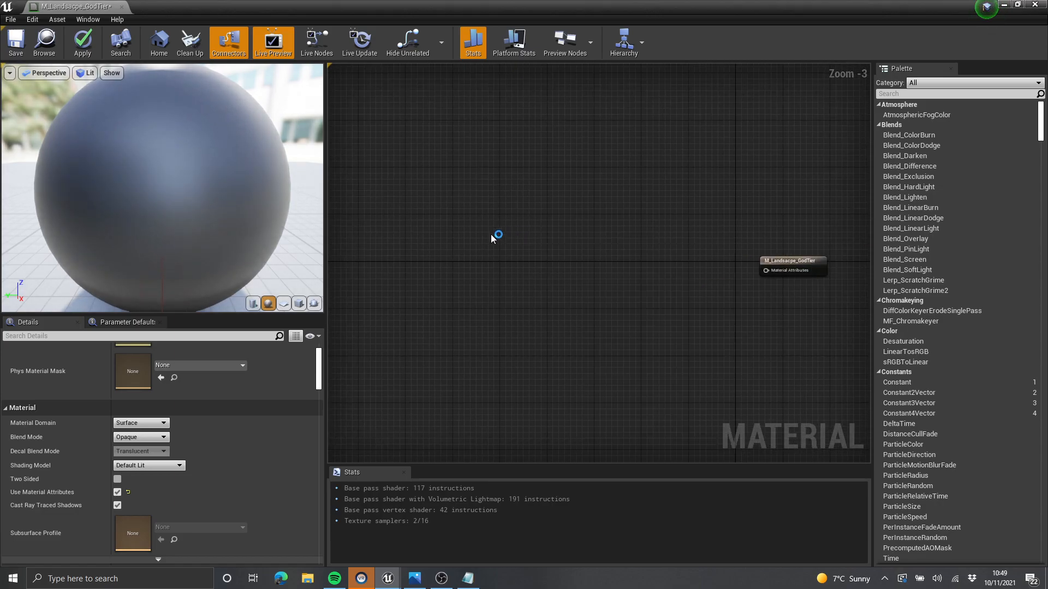
pyautogui.rightClick(481, 245)
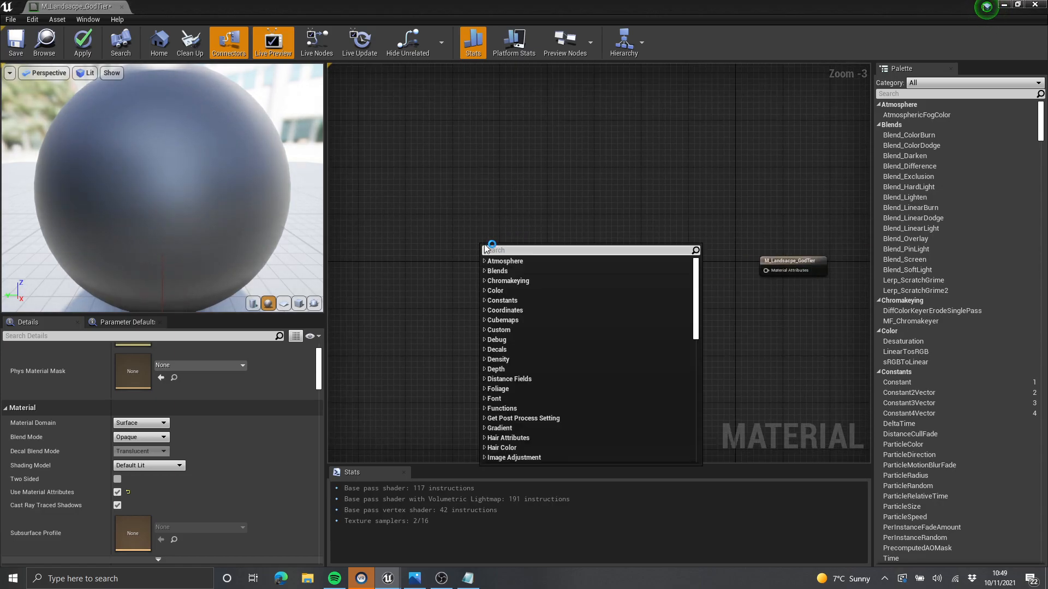
pyautogui.write('layers')
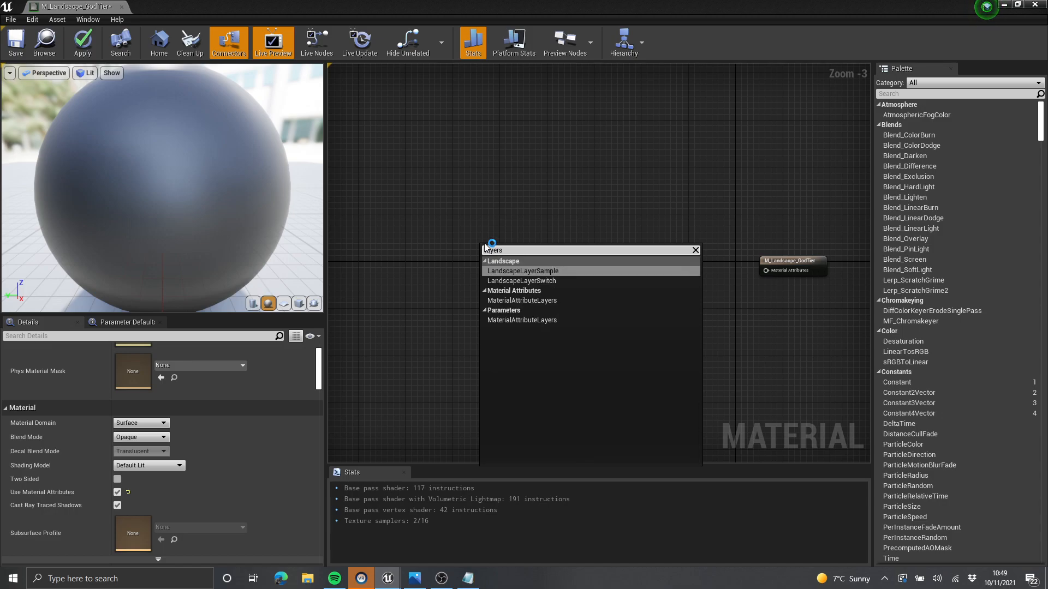
pyautogui.click(514, 301)
pyautogui.write('LandscapeLayers')
pyautogui.press('Return')
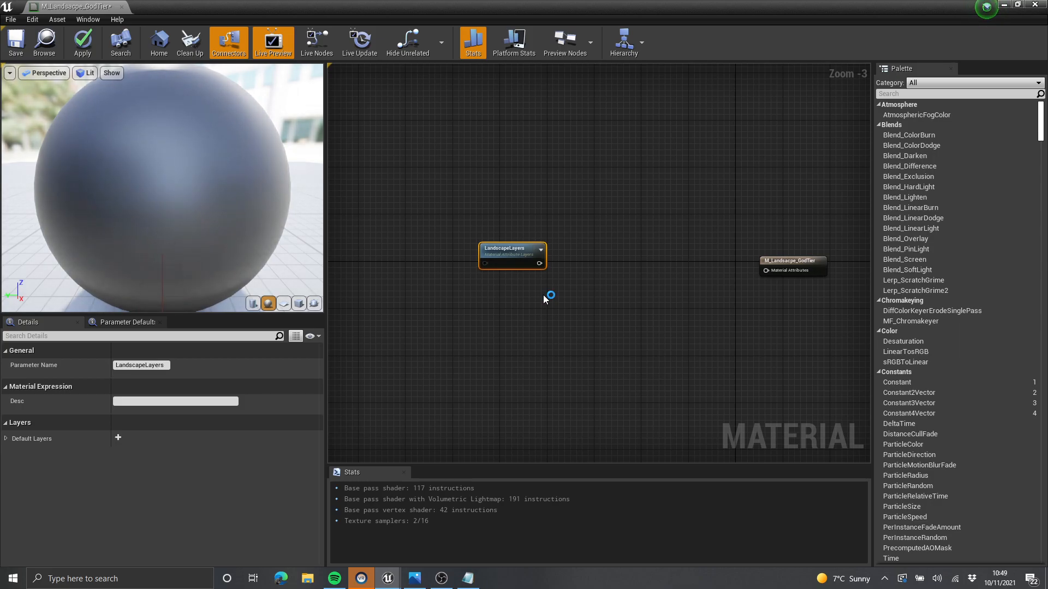
# Step: Connect the LandscapeLayers output to the Material Attributes input and bring the two nodes closer together
pyautogui.scroll(4, 463, 285)
pyautogui.moveTo(729, 265); pyautogui.dragTo(730, 224, button='right')
pyautogui.click(757, 238)
pyautogui.moveTo(755, 250); pyautogui.dragTo(777, 252)
pyautogui.click(603, 211)
pyautogui.moveTo(531, 239); pyautogui.dragTo(565, 241)
pyautogui.moveTo(628, 196); pyautogui.dragTo(651, 189, button='right')
pyautogui.scroll(1, 672, 170)
pyautogui.moveTo(631, 225); pyautogui.dragTo(657, 226)
pyautogui.click(657, 223)
pyautogui.moveTo(700, 186); pyautogui.dragTo(613, 208, button='right')
pyautogui.click(698, 190)
pyautogui.scroll(-2, 594, 220)
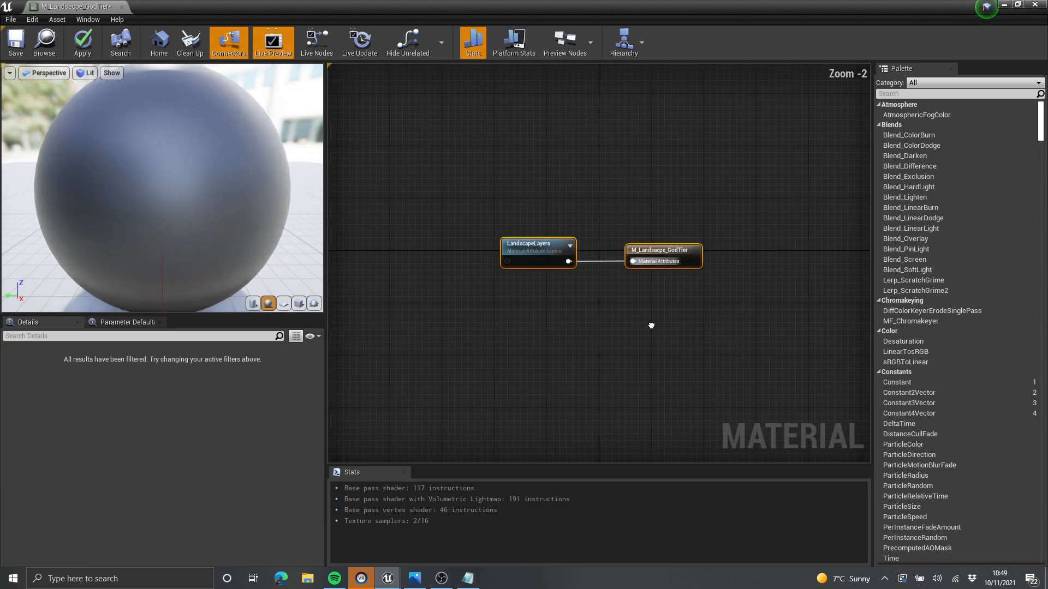
# Step: Select the LandscapeLayers node and expand its default Background layer to view the Layer Asset setting
pyautogui.scroll(-3, 734, 314)
pyautogui.scroll(4, 699, 290)
pyautogui.moveTo(618, 179); pyautogui.dragTo(489, 337)
pyautogui.moveTo(516, 303); pyautogui.dragTo(516, 303)
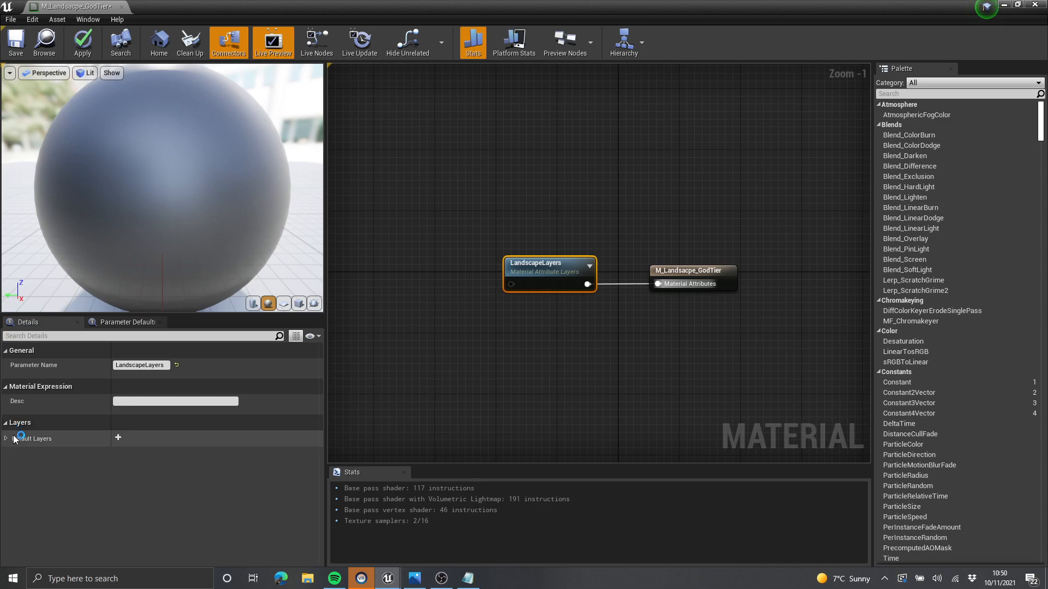
pyautogui.click(11, 453)
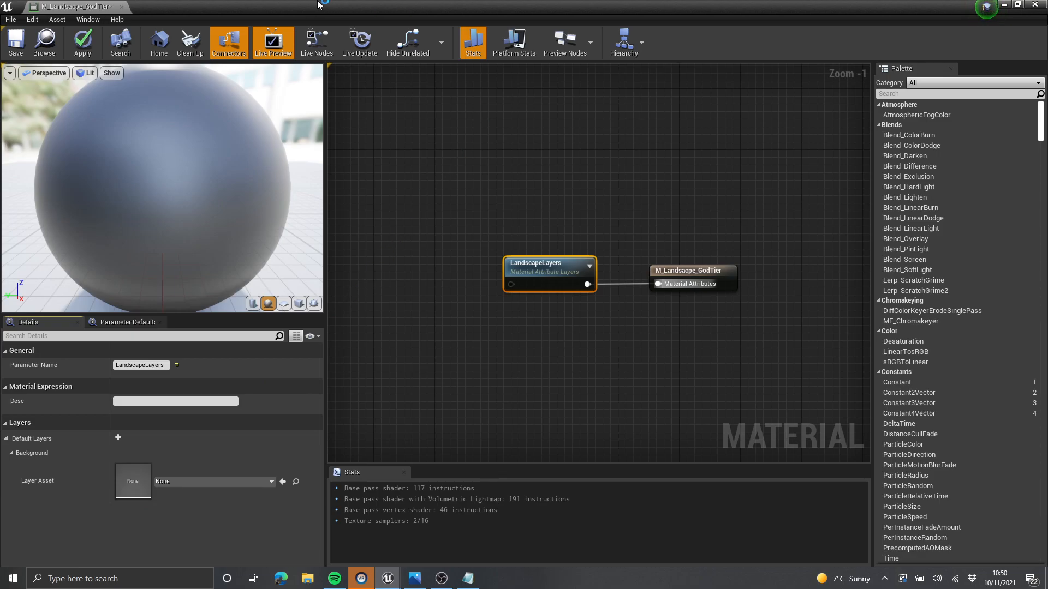
# Step: Create a GTLandscapes folder inside Workshop_1_FastTerrain, move M_Landsacpe_GodTier into it, and open the folder
pyautogui.moveTo(412, 15); pyautogui.dragTo(644, 39)
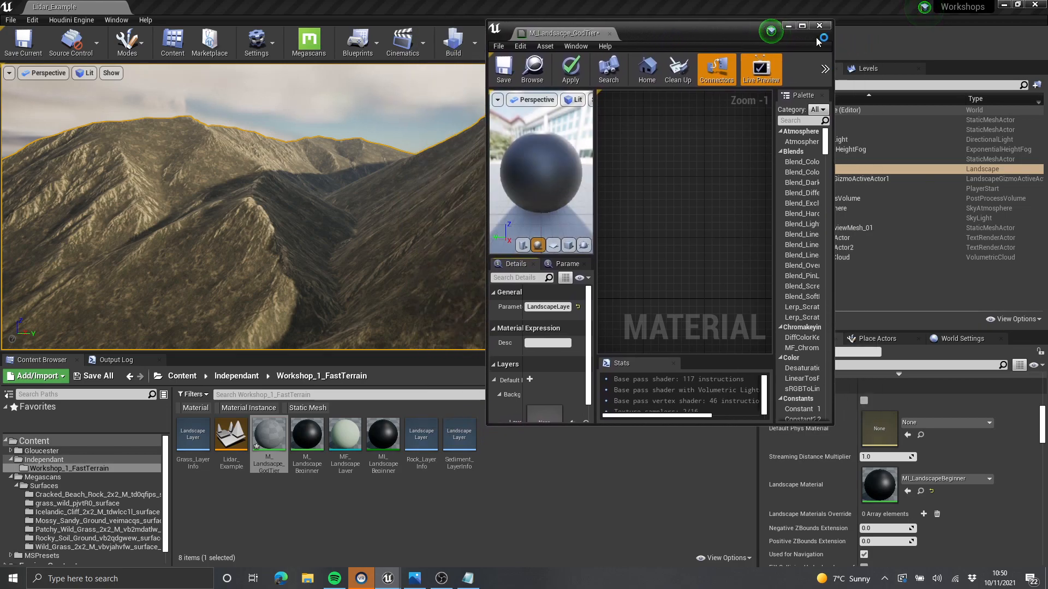
pyautogui.click(771, 26)
pyautogui.rightClick(587, 453)
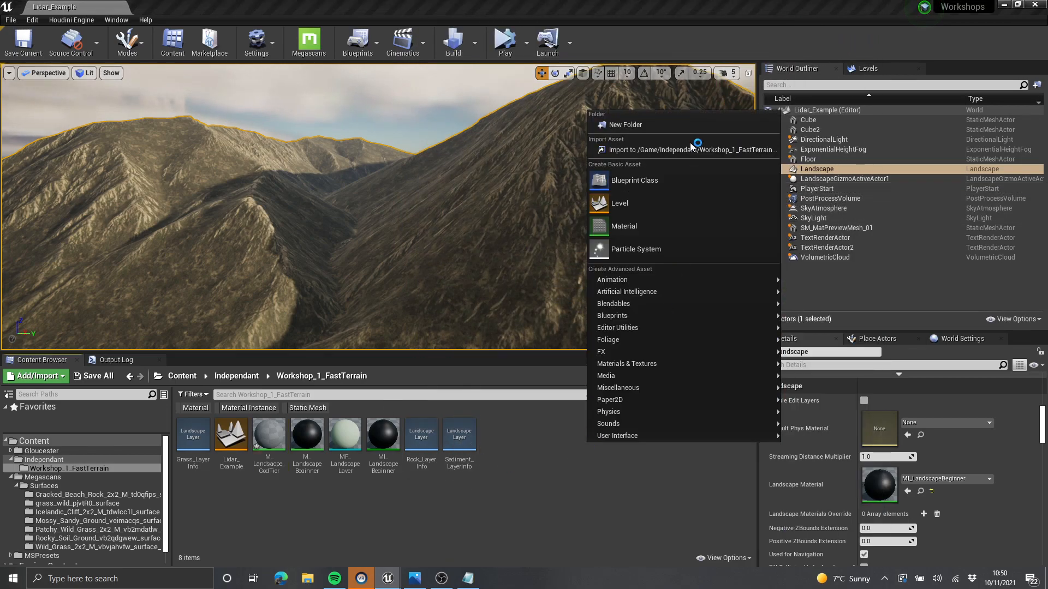
pyautogui.click(625, 124)
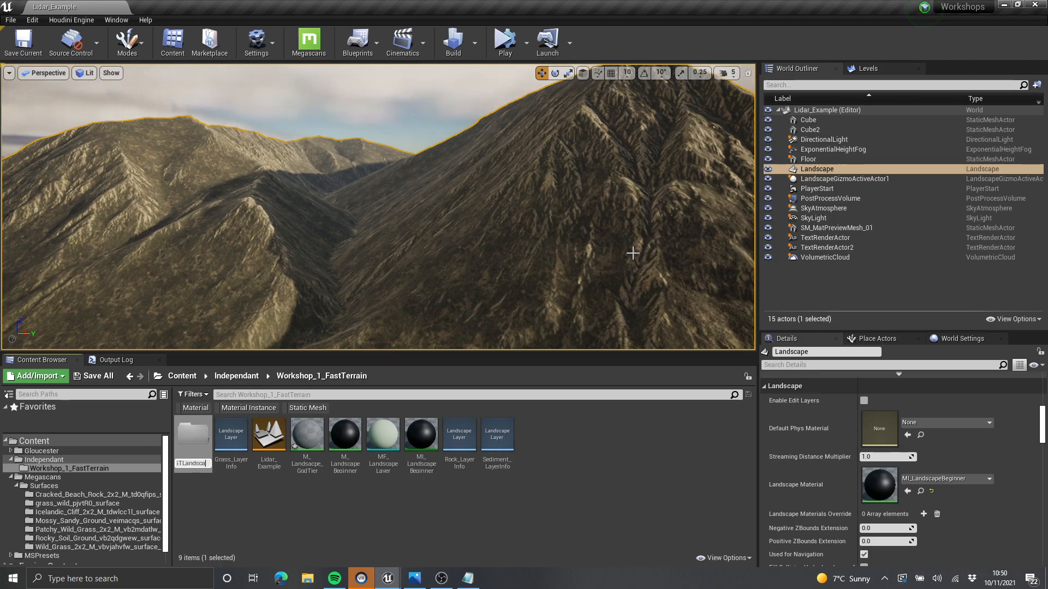
pyautogui.moveTo(363, 455); pyautogui.dragTo(180, 437)
pyautogui.click(213, 460)
pyautogui.doubleClick(192, 437)
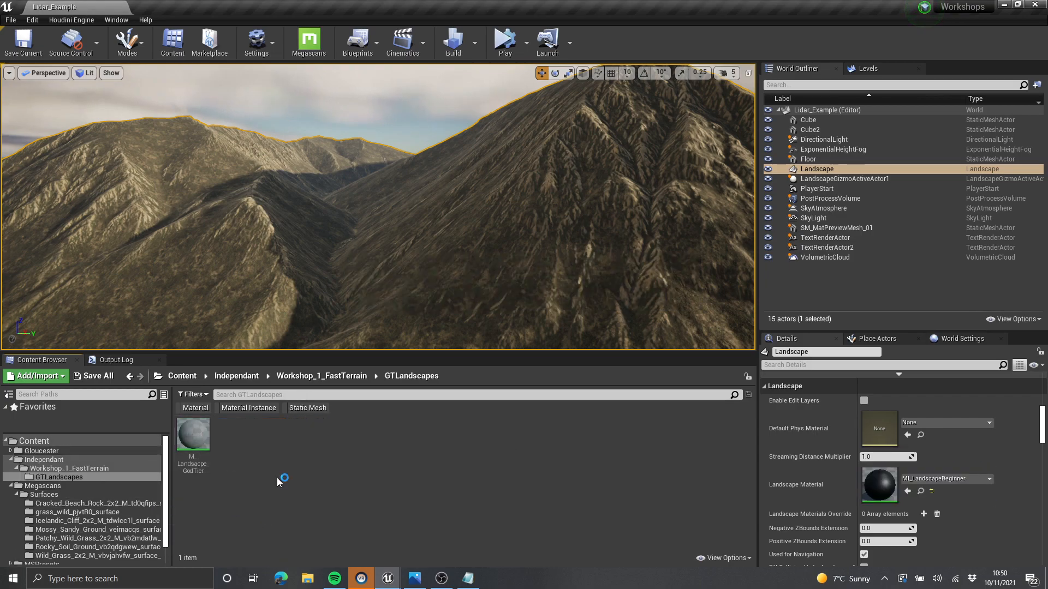
# Step: Create a Material Layer asset named ML_LandscapeBasic in the GTLandscapes folder
pyautogui.rightClick(295, 459)
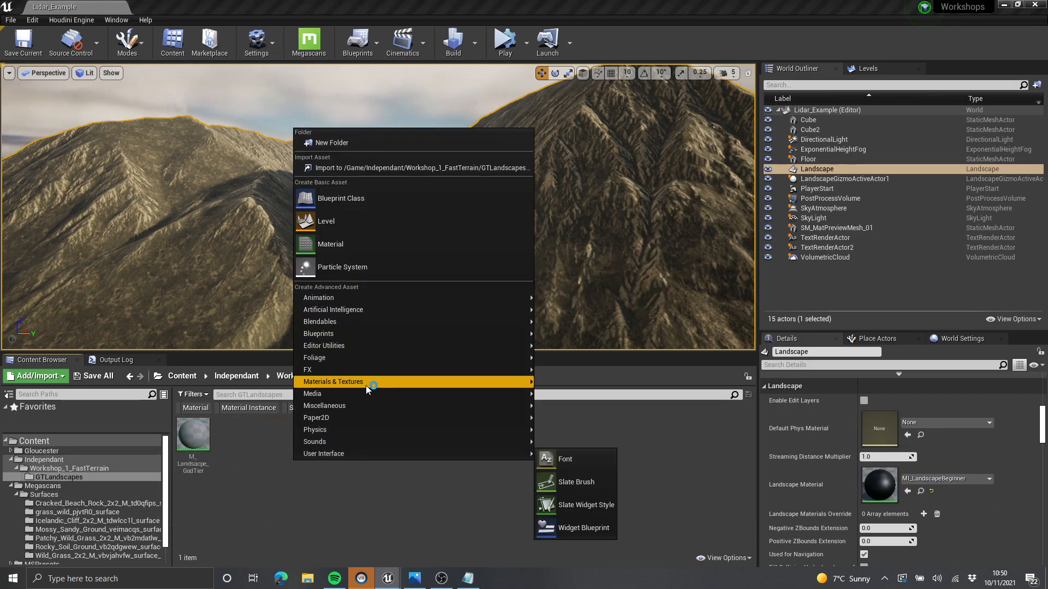
pyautogui.moveTo(451, 383)
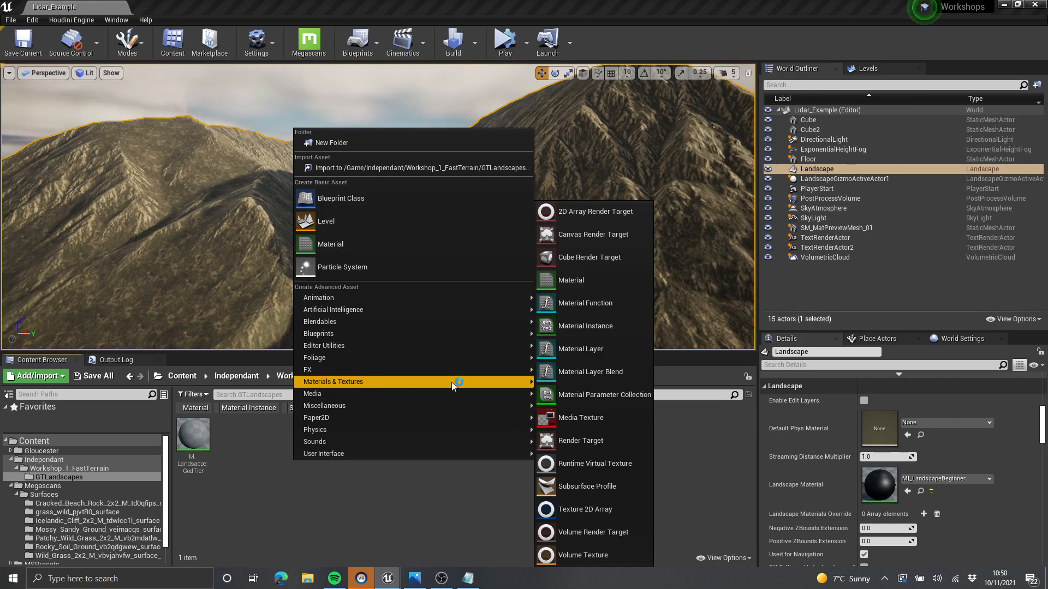
pyautogui.click(625, 351)
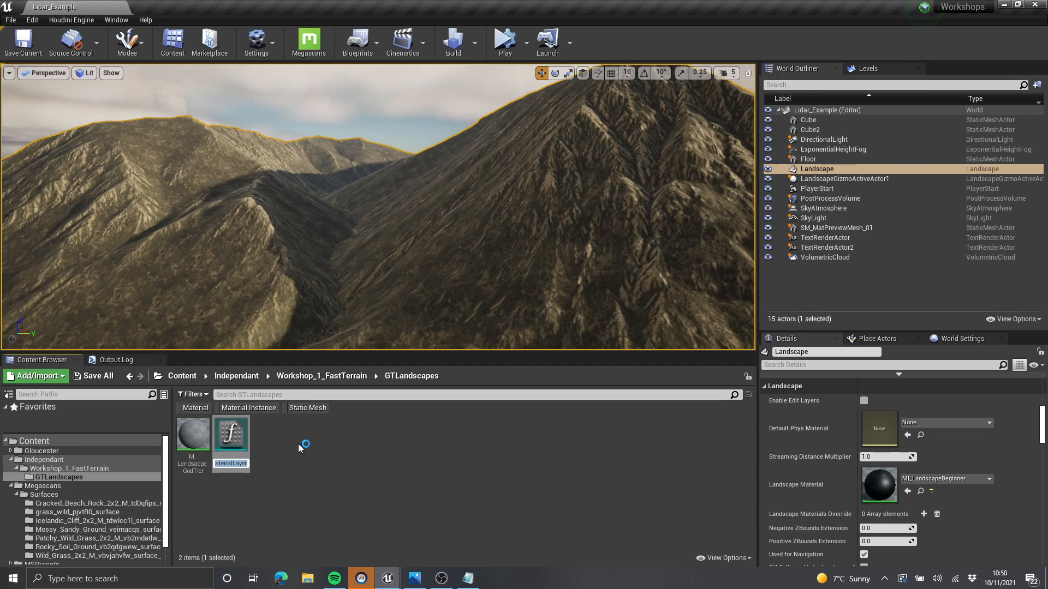
pyautogui.write('ML_LandscapeBasic')
pyautogui.press('Return')
# Step: Open the ML_LandscapeBasic material layer for editing
pyautogui.rightClick(163, 445)
pyautogui.click(235, 470)
pyautogui.click(238, 458)
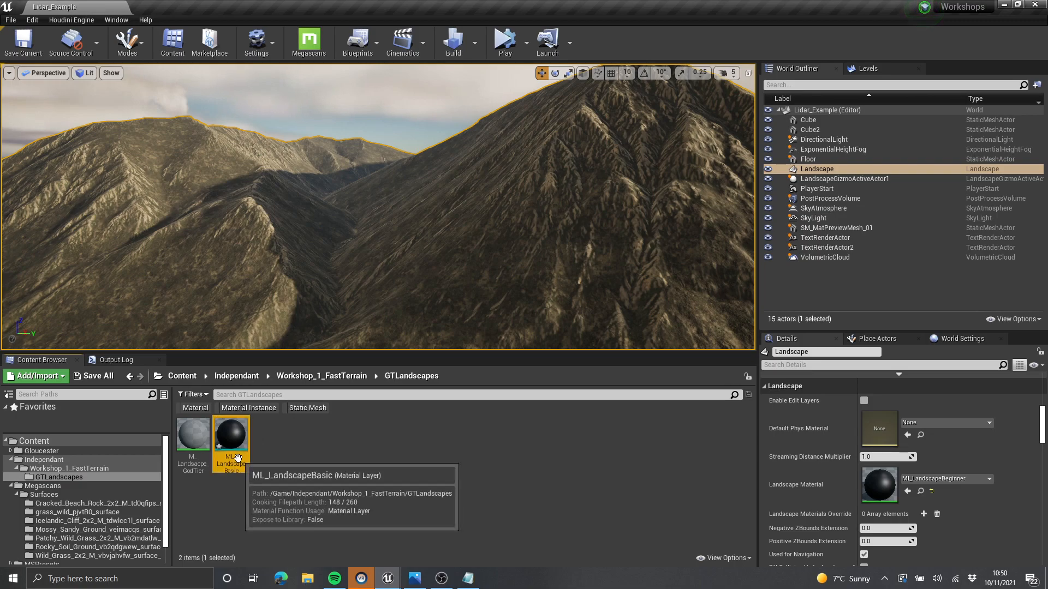
pyautogui.doubleClick(238, 459)
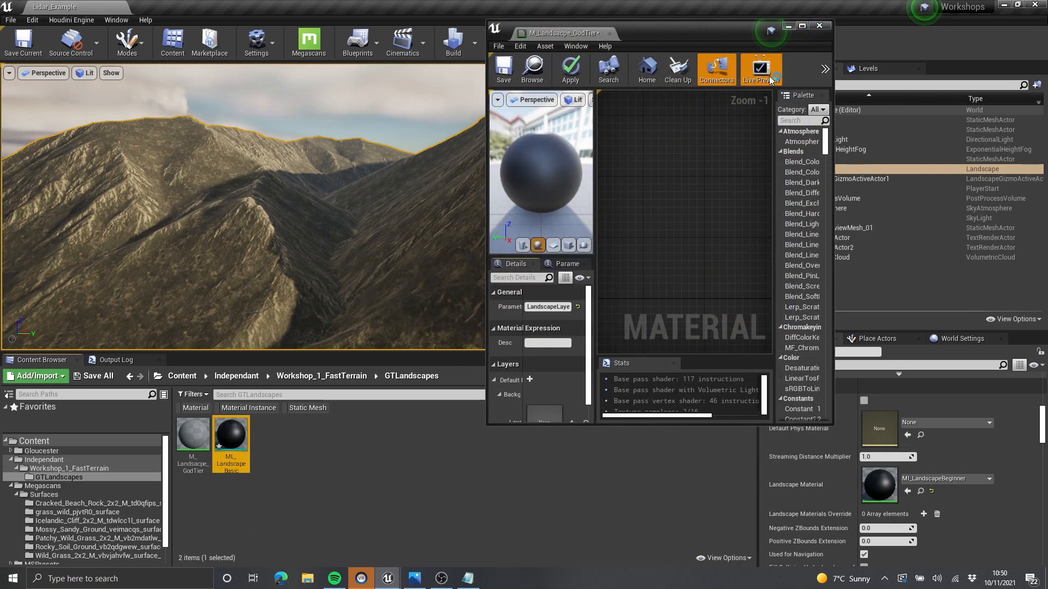
# Step: Keep the material editor open with its changes pending and maximize the ML_LandscapeBasic editor window
pyautogui.click(818, 25)
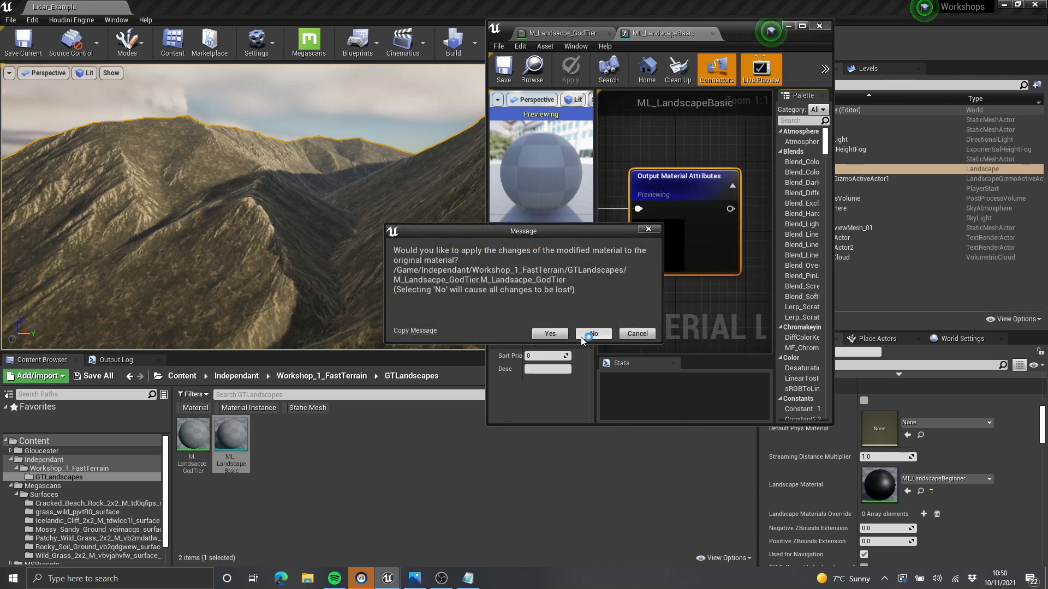
pyautogui.click(632, 333)
pyautogui.click(802, 25)
# Step: Move the Input Material Attributes node farther away from the SetMaterialAttributes node in the layer graph
pyautogui.scroll(-6, 529, 158)
pyautogui.moveTo(519, 164); pyautogui.dragTo(763, 238, button='right')
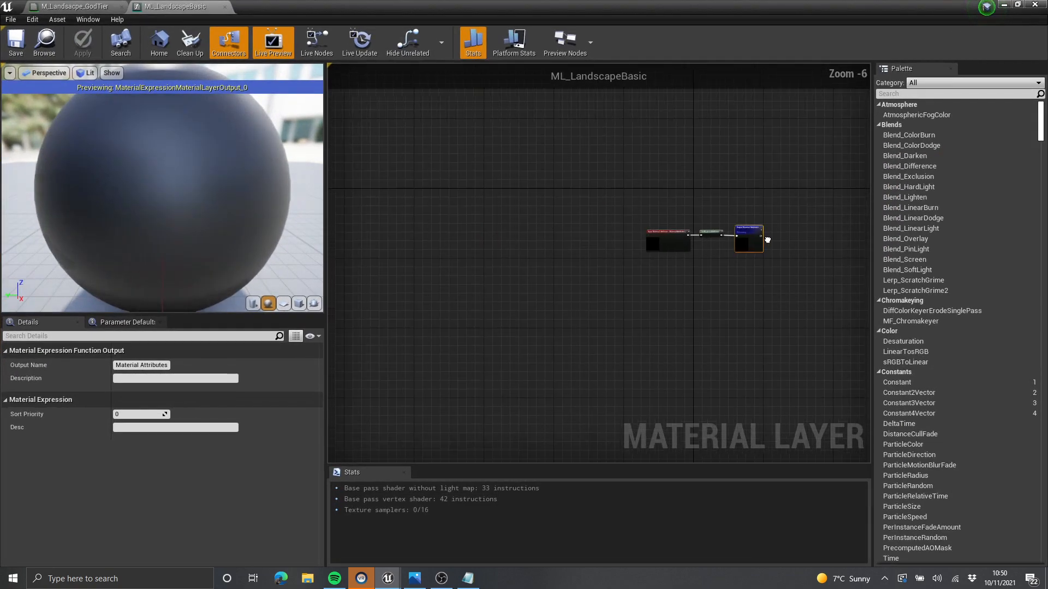
pyautogui.scroll(5, 726, 234)
pyautogui.moveTo(723, 207); pyautogui.dragTo(702, 175, button='right')
pyautogui.scroll(-2, 699, 178)
pyautogui.scroll(-1, 583, 219)
pyautogui.moveTo(589, 219); pyautogui.dragTo(674, 216, button='right')
pyautogui.scroll(4, 591, 237)
pyautogui.click(745, 244)
pyautogui.scroll(-3, 634, 209)
pyautogui.scroll(3, 635, 209)
pyautogui.scroll(-3, 674, 216)
pyautogui.moveTo(674, 216); pyautogui.dragTo(490, 212)
pyautogui.moveTo(737, 226); pyautogui.dragTo(489, 220, button='right')
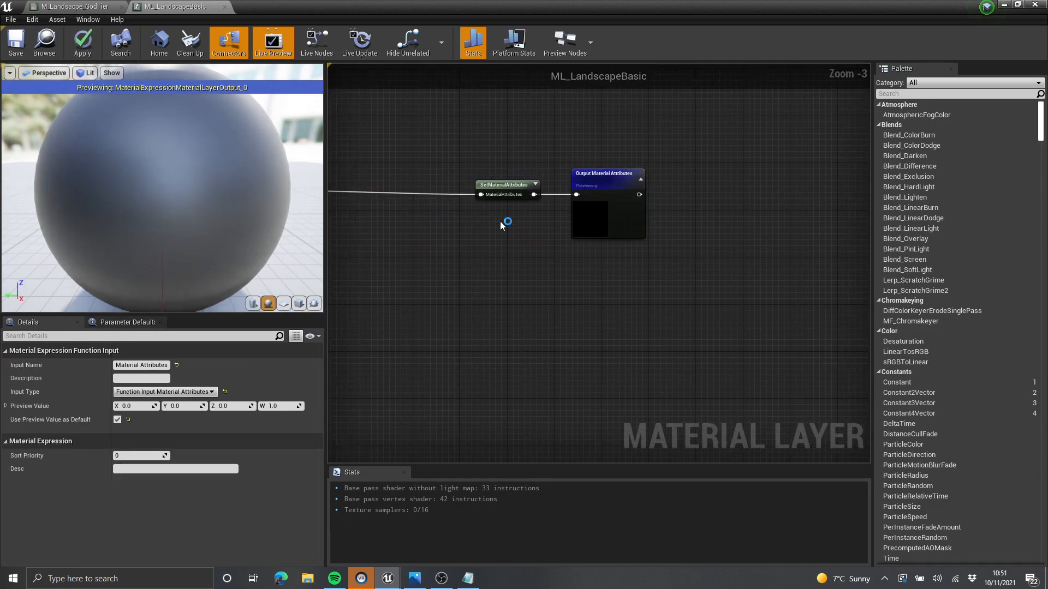
# Step: Spread the input and output nodes wider apart, leaving free space on both sides of SetMaterialAttributes
pyautogui.scroll(2, 567, 222)
pyautogui.moveTo(619, 218); pyautogui.dragTo(795, 219)
pyautogui.moveTo(695, 237); pyautogui.dragTo(735, 228, button='right')
pyautogui.scroll(-2, 769, 203)
pyautogui.moveTo(494, 214); pyautogui.dragTo(430, 214)
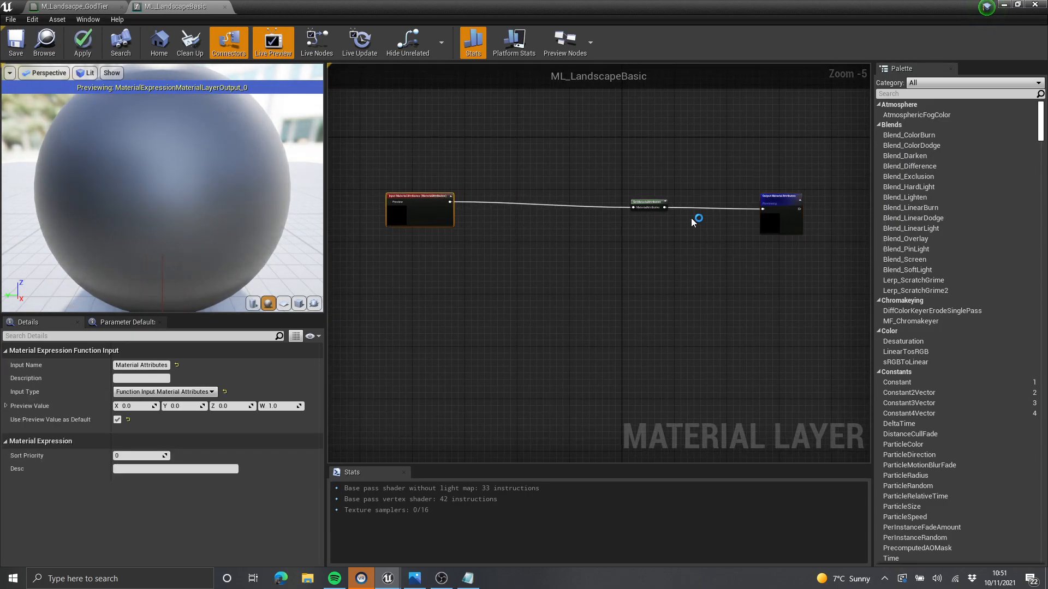
pyautogui.moveTo(726, 222); pyautogui.dragTo(556, 210, button='right')
pyautogui.scroll(2, 557, 210)
pyautogui.moveTo(662, 201); pyautogui.dragTo(754, 209)
pyautogui.moveTo(451, 214)
pyautogui.mouseDown(button='right')
pyautogui.moveTo(665, 224)
pyautogui.moveTo(581, 227)
pyautogui.mouseUp(button='right')
pyautogui.scroll(-1, 581, 228)
pyautogui.moveTo(783, 222); pyautogui.dragTo(789, 220)
# Step: Select the SetMaterialAttributes node and examine its settings and its connections to the input and output nodes
pyautogui.scroll(4, 561, 215)
pyautogui.moveTo(561, 215); pyautogui.dragTo(695, 237, button='right')
pyautogui.moveTo(771, 96)
pyautogui.mouseDown()
pyautogui.moveTo(633, 203)
pyautogui.moveTo(616, 235)
pyautogui.mouseUp()
pyautogui.moveTo(674, 250)
pyautogui.mouseDown(button='right')
pyautogui.moveTo(536, 249)
pyautogui.moveTo(503, 231)
pyautogui.moveTo(553, 227)
pyautogui.mouseUp(button='right')
pyautogui.scroll(-3, 503, 230)
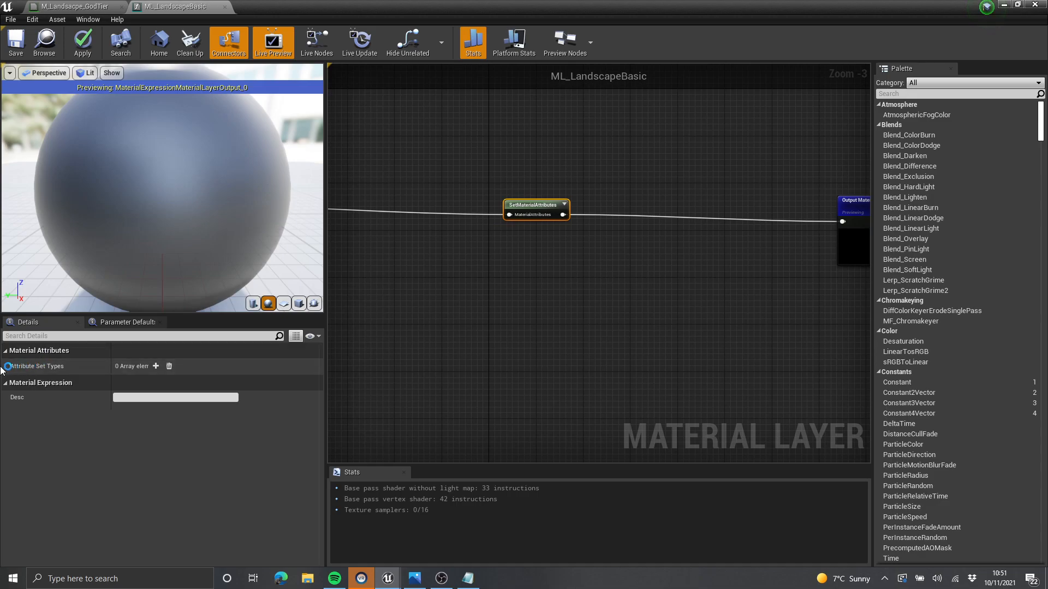
pyautogui.moveTo(665, 233); pyautogui.dragTo(597, 219, button='right')
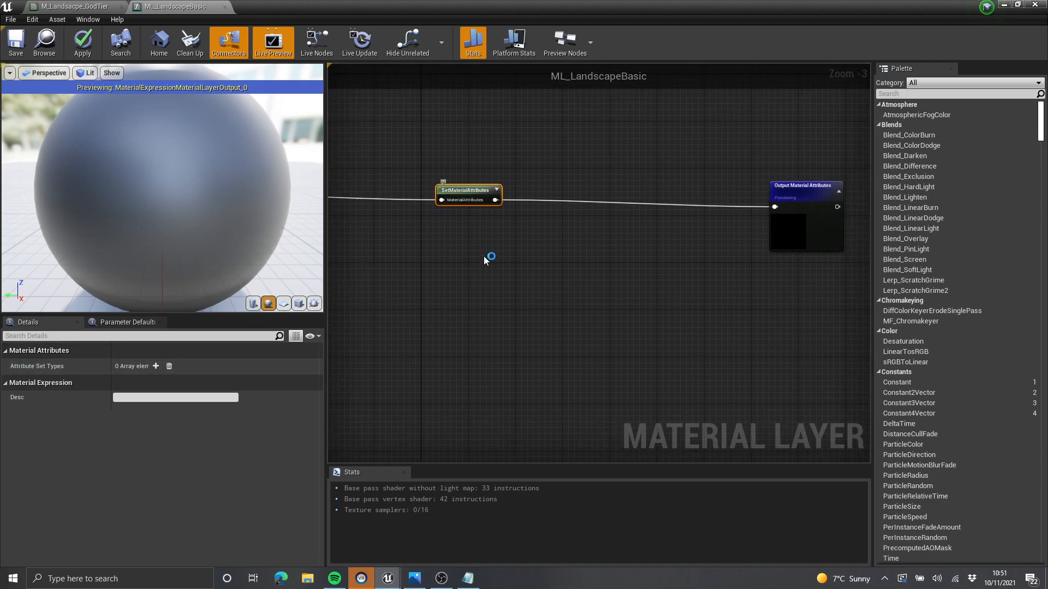
pyautogui.scroll(-2, 481, 252)
pyautogui.moveTo(481, 252); pyautogui.dragTo(648, 235, button='right')
pyautogui.moveTo(649, 270); pyautogui.dragTo(595, 263, button='right')
pyautogui.scroll(5, 568, 203)
pyautogui.scroll(-2, 622, 171)
pyautogui.scroll(-1, 589, 201)
pyautogui.scroll(3, 589, 202)
pyautogui.scroll(-3, 604, 218)
pyautogui.scroll(-2, 718, 220)
pyautogui.click(762, 212)
pyautogui.moveTo(762, 211); pyautogui.dragTo(759, 208)
pyautogui.moveTo(503, 264); pyautogui.dragTo(726, 242, button='right')
pyautogui.scroll(1, 727, 242)
pyautogui.moveTo(663, 219); pyautogui.dragTo(606, 236, button='right')
pyautogui.scroll(-1, 606, 236)
pyautogui.moveTo(735, 221); pyautogui.dragTo(551, 242, button='right')
# Step: Add five Attribute Set Types elements to the SetMaterialAttributes node
pyautogui.click(583, 216)
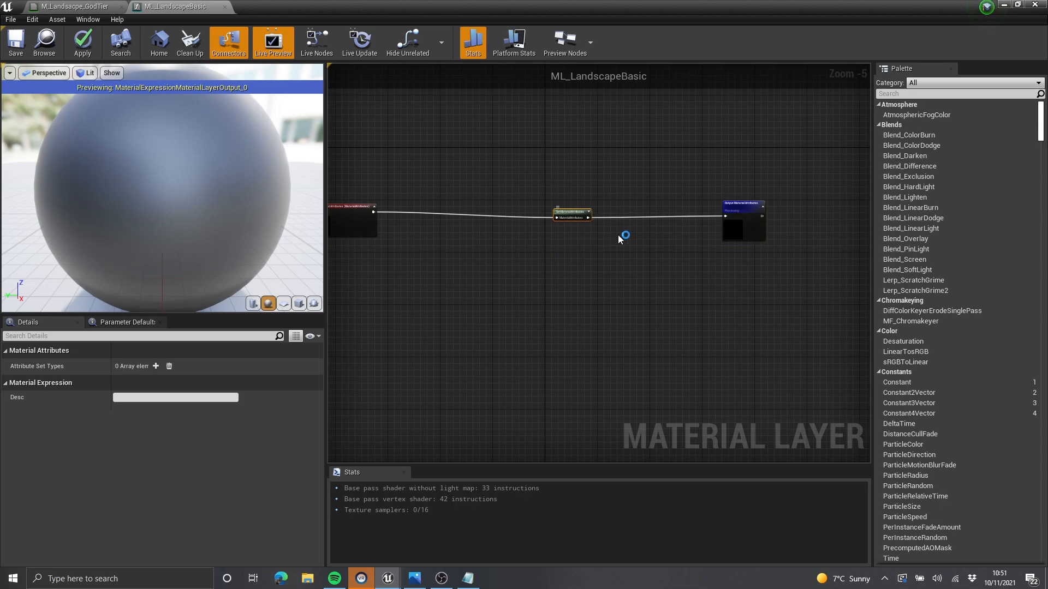
pyautogui.scroll(3, 634, 246)
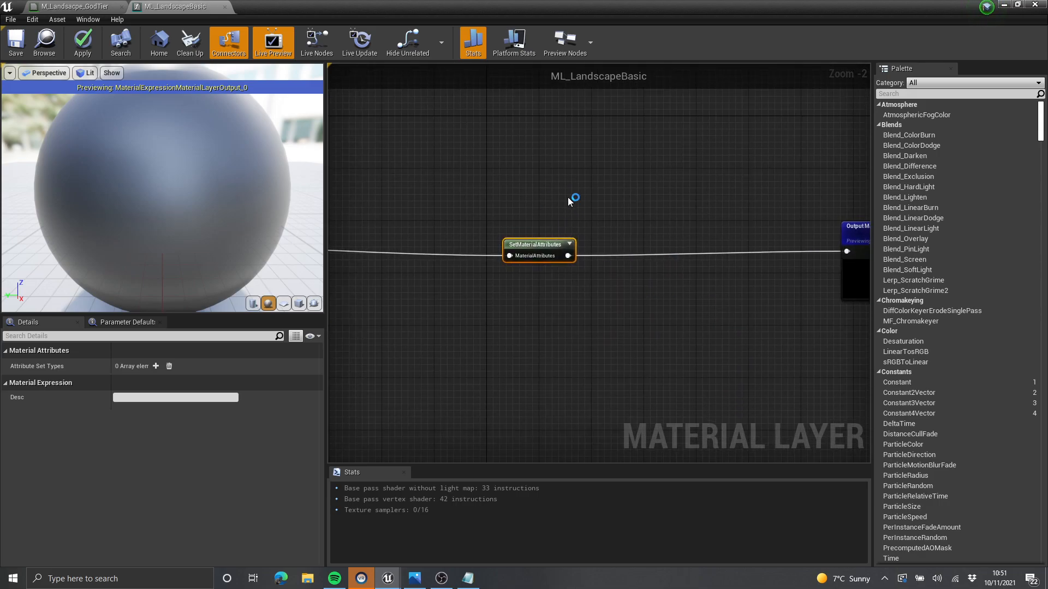
pyautogui.click(155, 367)
pyautogui.click(156, 367)
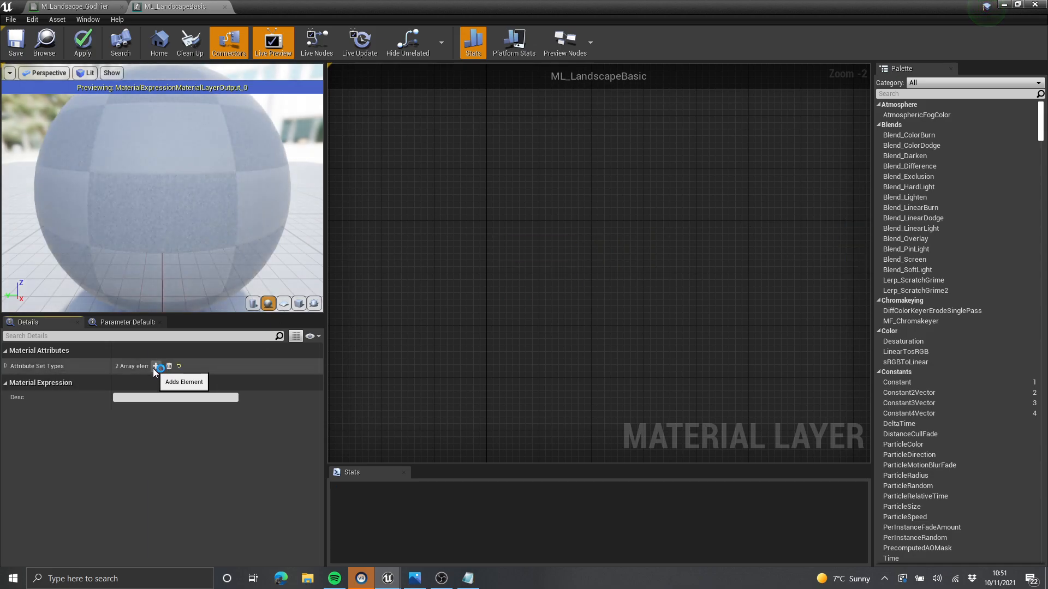
pyautogui.click(155, 367)
pyautogui.click(156, 367)
pyautogui.click(156, 367)
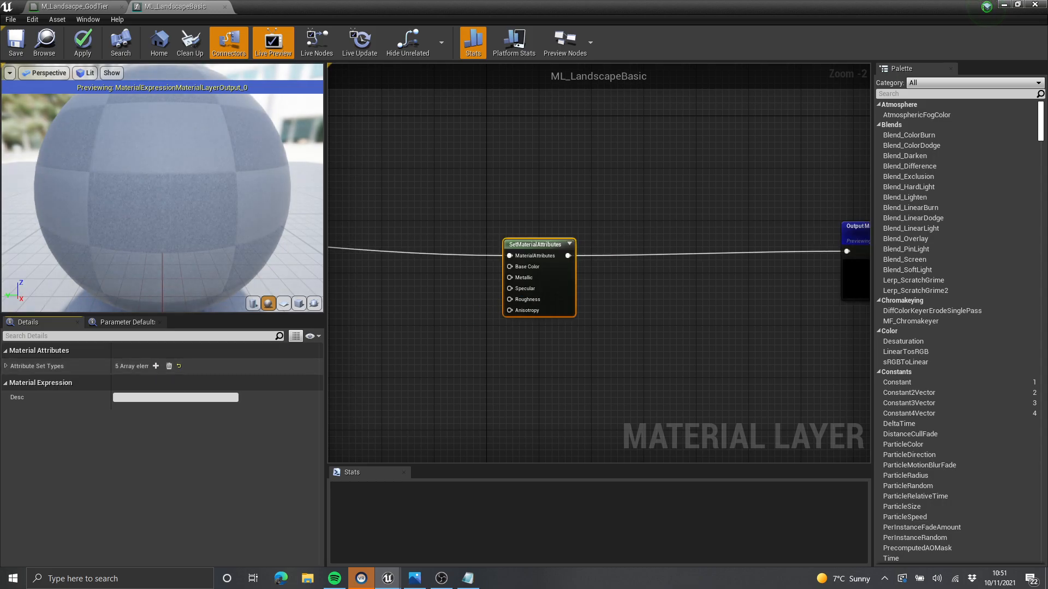
pyautogui.scroll(2, 400, 288)
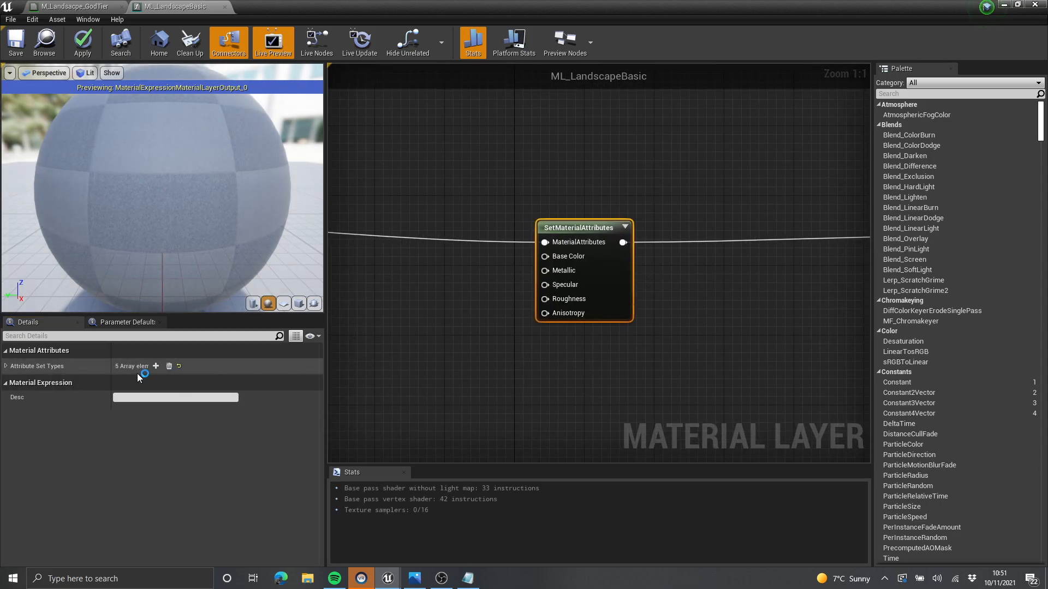
# Step: Delete the Metallic element from the Attribute Set Types and change the Anisotropy element to Normal
pyautogui.click(6, 367)
pyautogui.click(143, 395)
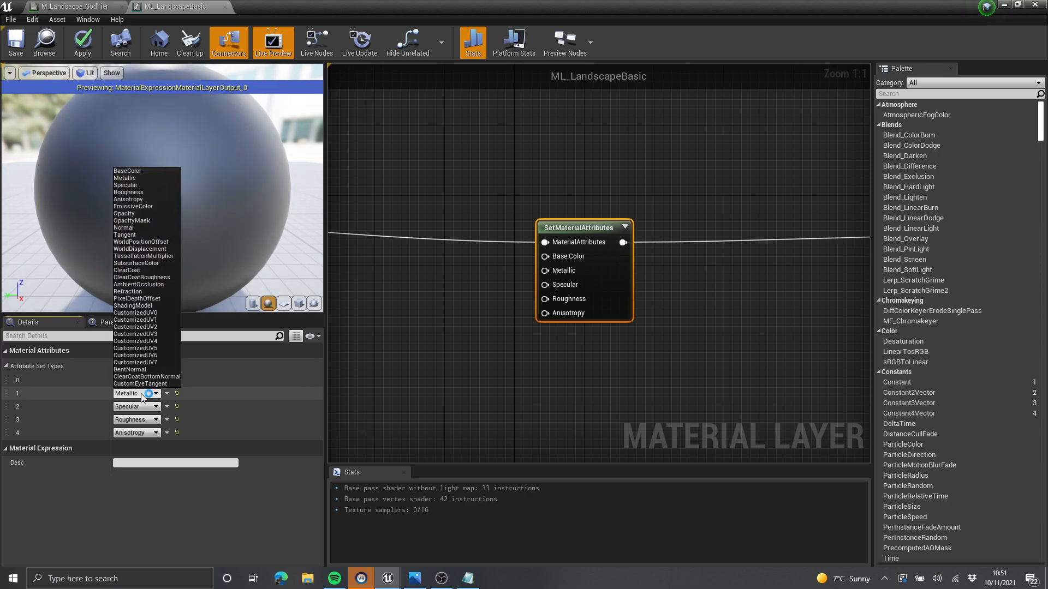
pyautogui.click(143, 395)
pyautogui.click(167, 393)
pyautogui.click(170, 412)
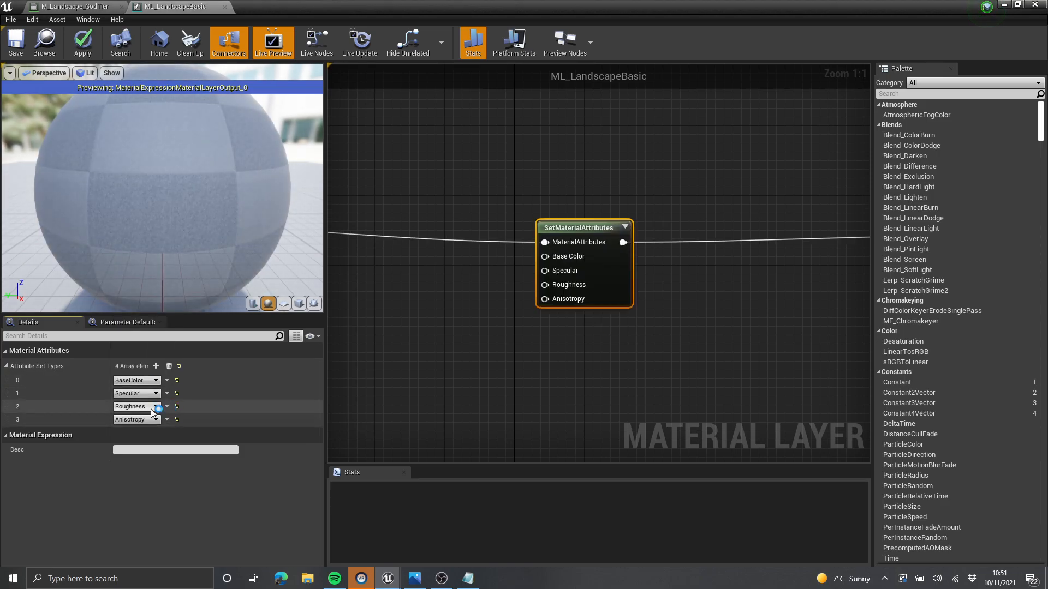
pyautogui.click(152, 420)
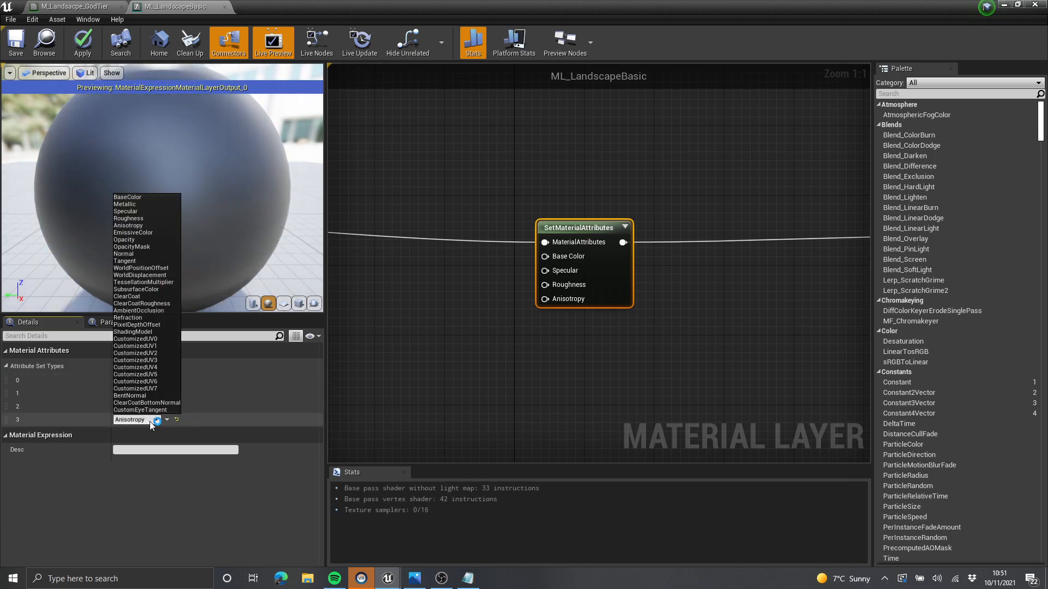
pyautogui.click(150, 253)
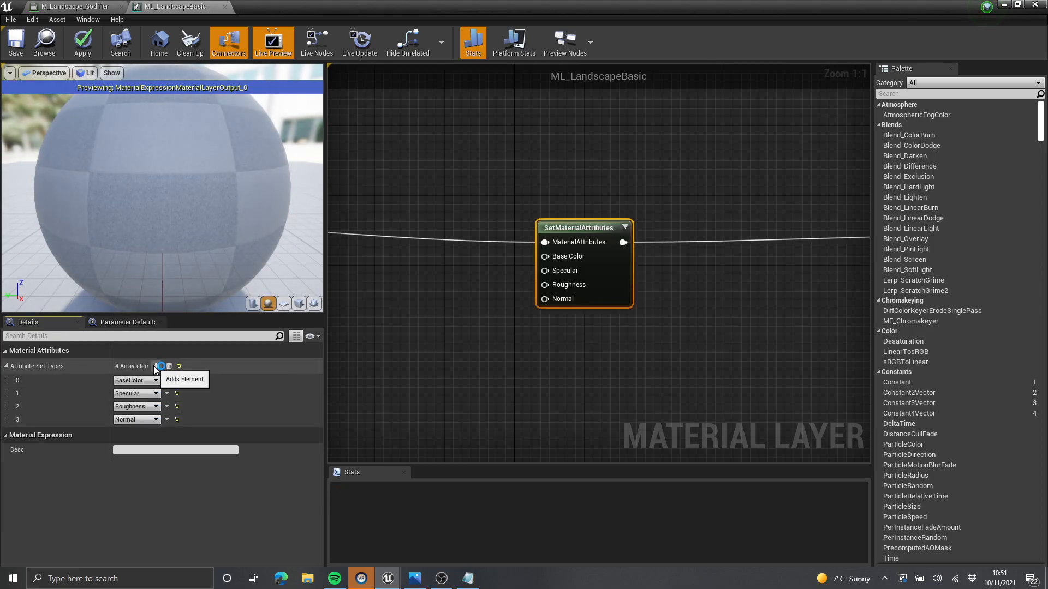
# Step: Add another Attribute Set Types element, set it to AmbientOcclusion, and deselect the node
pyautogui.click(155, 365)
pyautogui.click(135, 431)
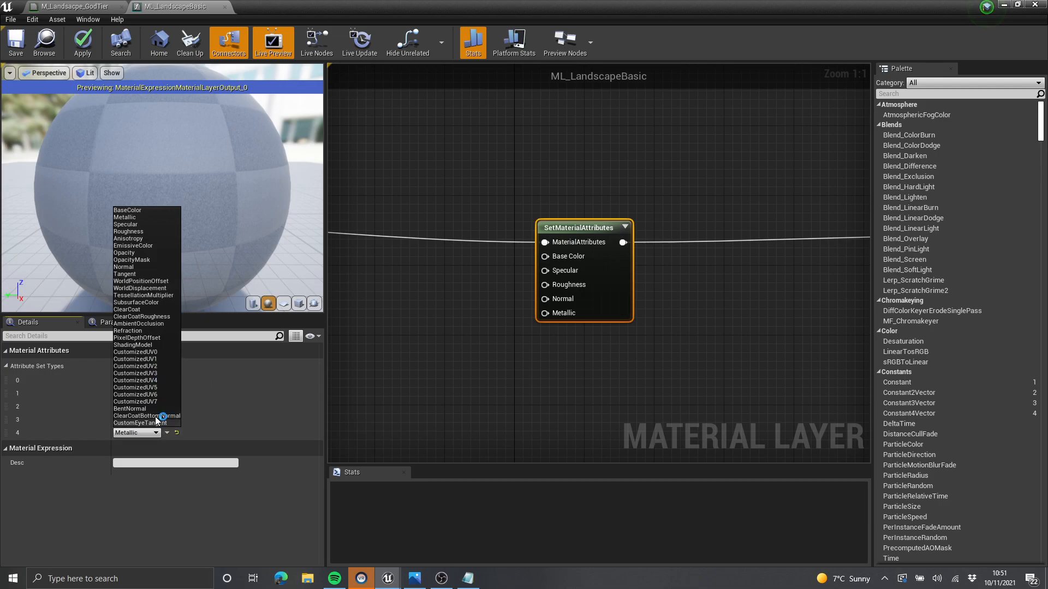
pyautogui.click(158, 325)
pyautogui.click(501, 323)
# Step: Examine the attribute input pins on the SetMaterialAttributes node
pyautogui.moveTo(575, 296); pyautogui.dragTo(544, 264, button='right')
pyautogui.scroll(-1, 544, 264)
pyautogui.scroll(1, 543, 265)
pyautogui.click(562, 248)
pyautogui.click(443, 267)
pyautogui.moveTo(443, 267); pyautogui.dragTo(596, 275, button='right')
pyautogui.scroll(-3, 545, 281)
pyautogui.scroll(-2, 601, 292)
pyautogui.scroll(5, 614, 282)
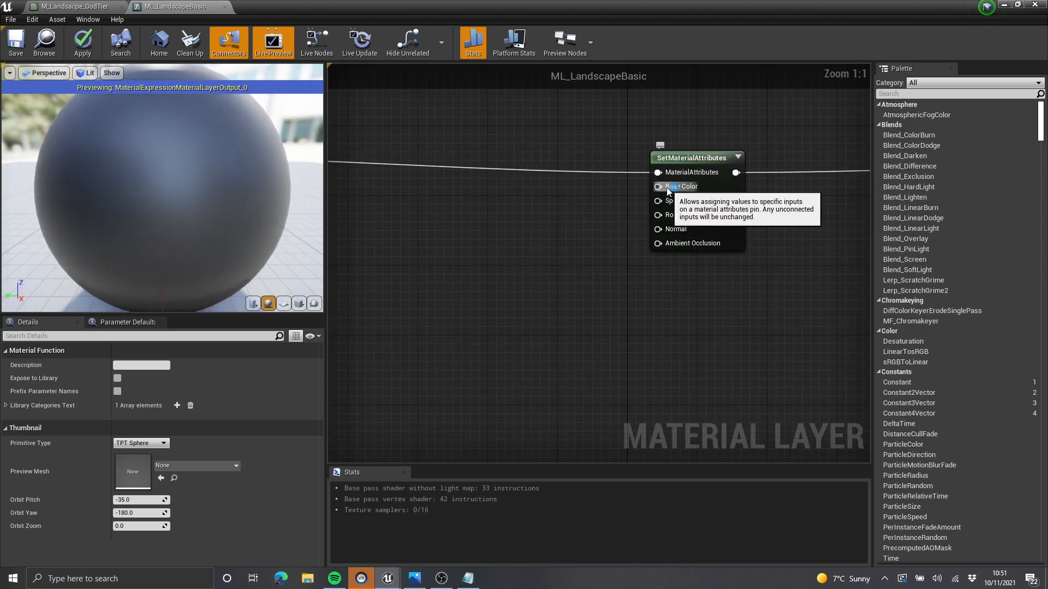
pyautogui.scroll(-4, 561, 232)
# Step: Add a TextureSampleParameter2D node to the layer graph and name it Colour
pyautogui.rightClick(560, 232)
pyautogui.write('textur')
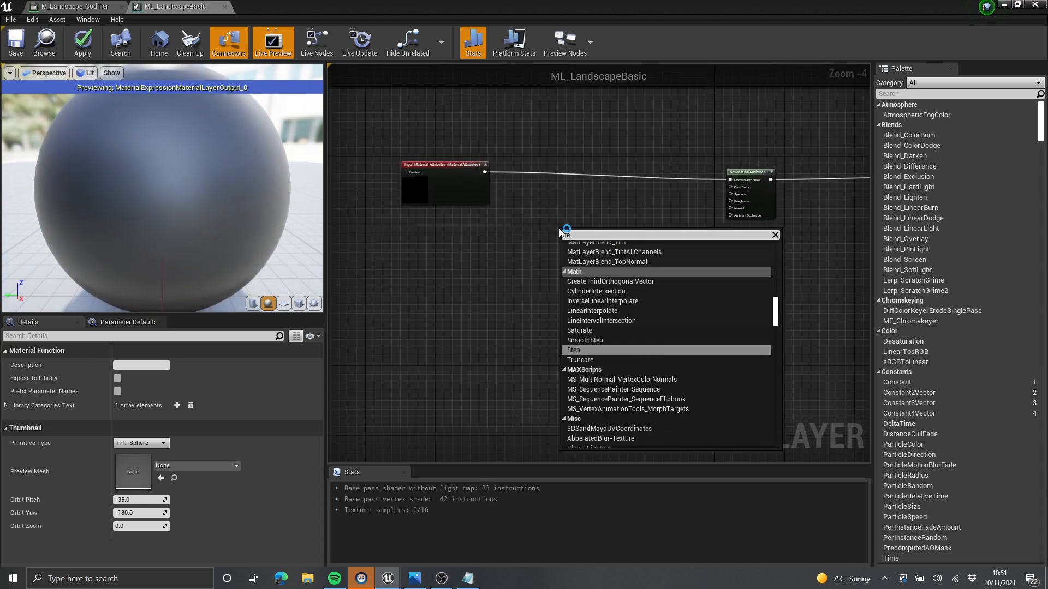
pyautogui.press('BackSpace')
pyautogui.press('BackSpace')
pyautogui.press('BackSpace')
pyautogui.press('BackSpace')
pyautogui.press('BackSpace')
pyautogui.press('BackSpace')
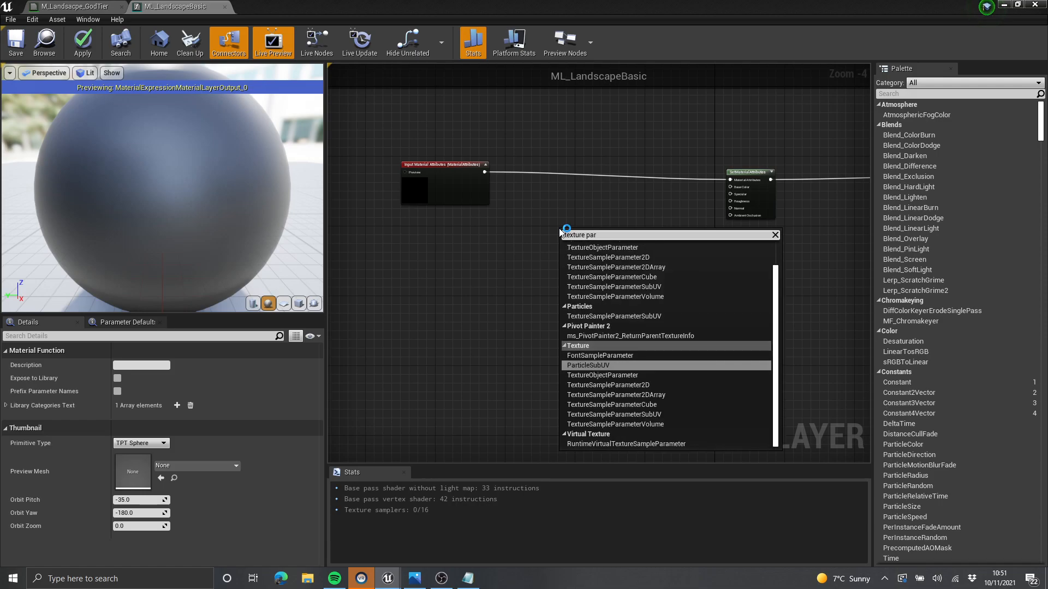
pyautogui.write('tex')
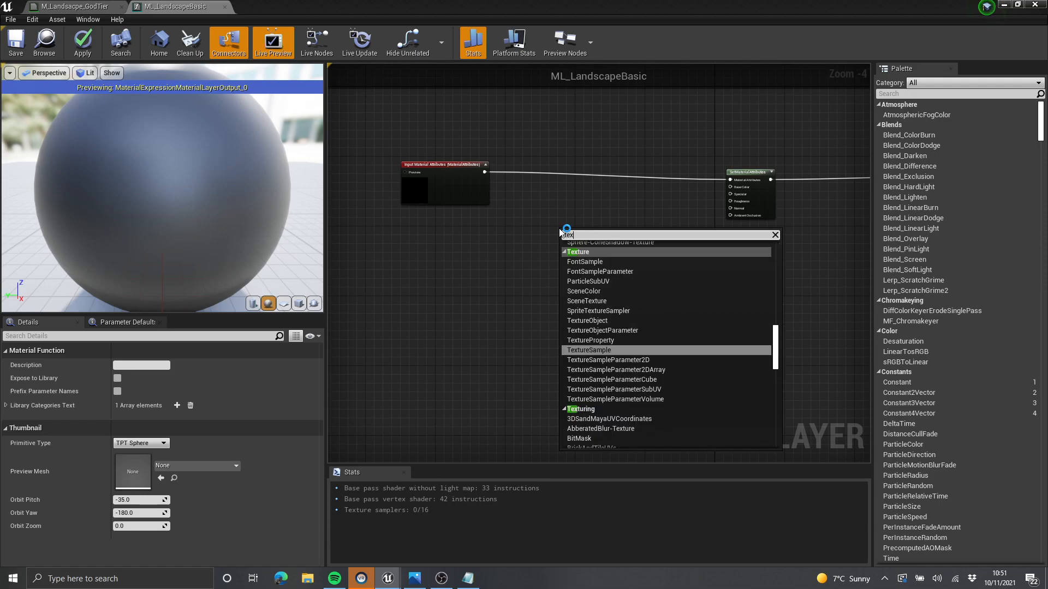
pyautogui.write('ture sample par')
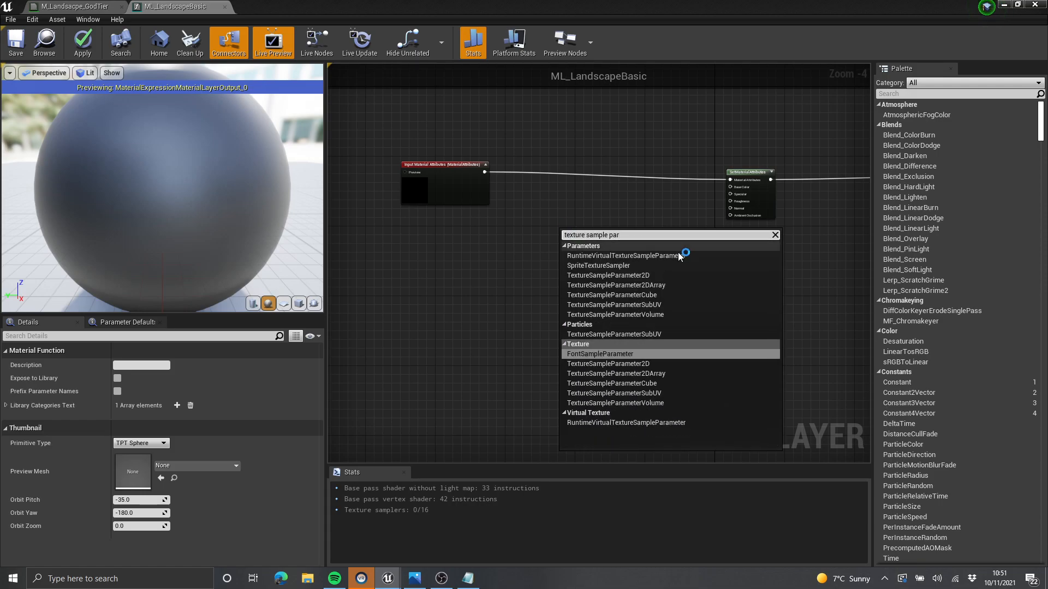
pyautogui.click(659, 364)
pyautogui.scroll(3, 658, 235)
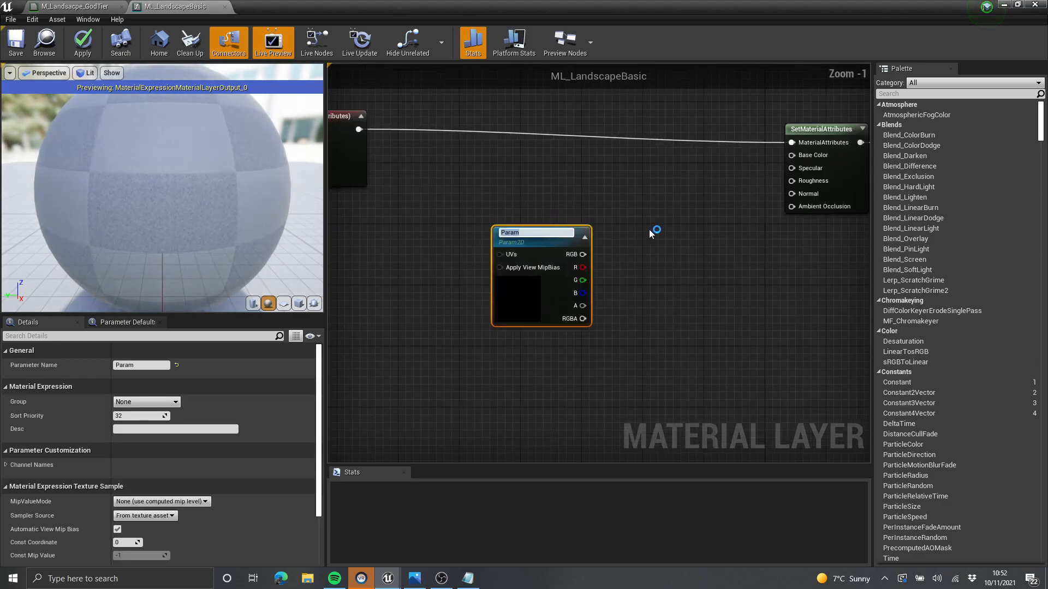
pyautogui.write('Colour')
pyautogui.press('Return')
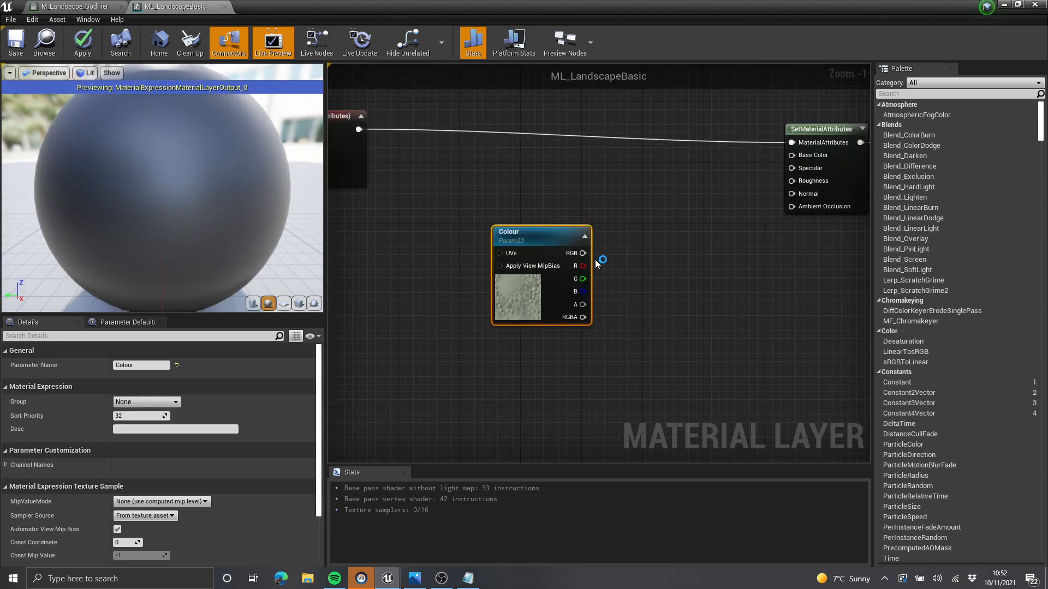
# Step: Reposition the Colour parameter, duplicate it just below, and name the copy Roughness
pyautogui.moveTo(531, 297); pyautogui.dragTo(575, 250)
pyautogui.hotkey('ctrl', 'w')
pyautogui.moveTo(636, 369); pyautogui.dragTo(612, 360)
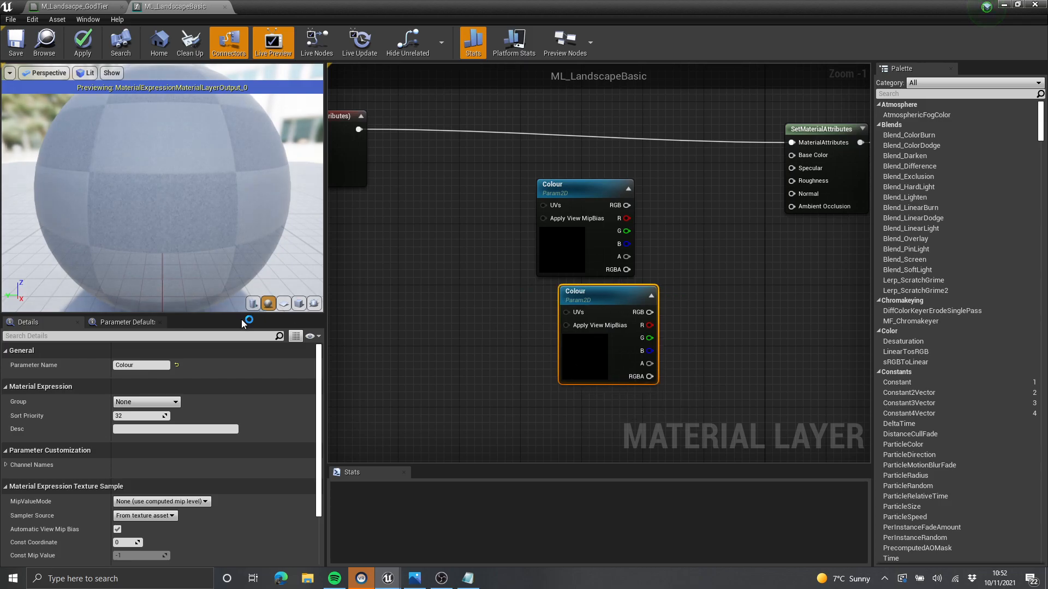
pyautogui.doubleClick(145, 364)
pyautogui.write('Roug')
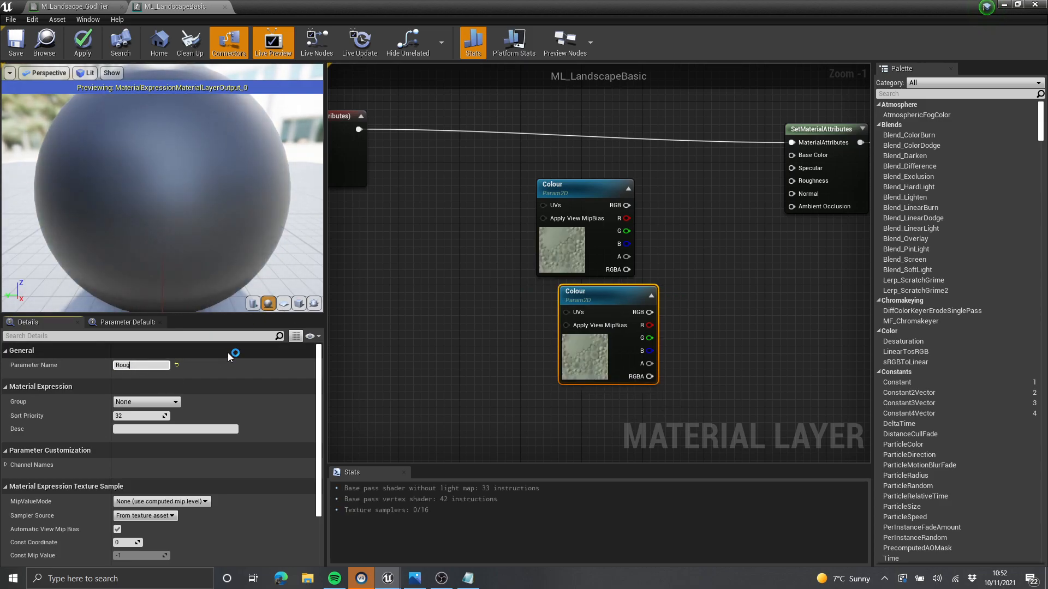
pyautogui.write('hness')
pyautogui.press('Return')
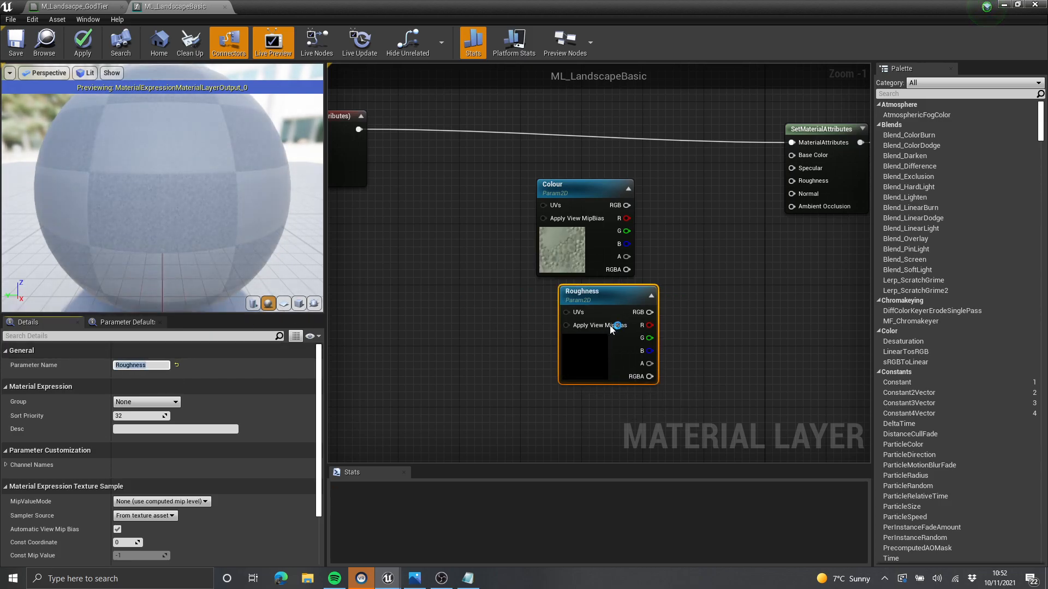
# Step: Duplicate the Roughness parameter, place the copy below it, and name it Normal
pyautogui.moveTo(592, 348); pyautogui.dragTo(579, 310, button='right')
pyautogui.scroll(-1, 578, 309)
pyautogui.hotkey('ctrl', 'w')
pyautogui.moveTo(538, 367); pyautogui.dragTo(510, 327)
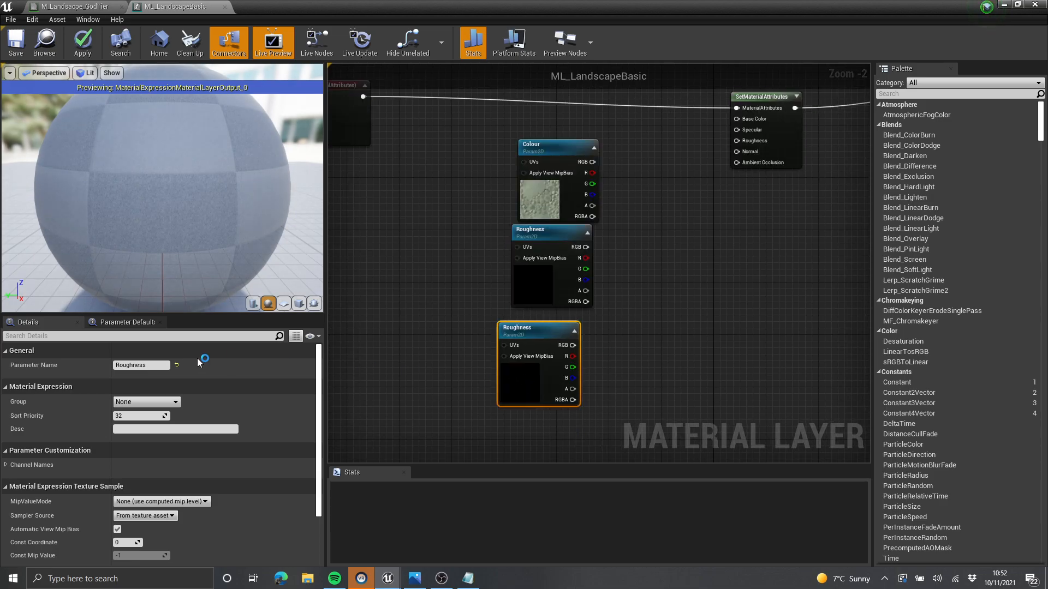
pyautogui.write('Normal')
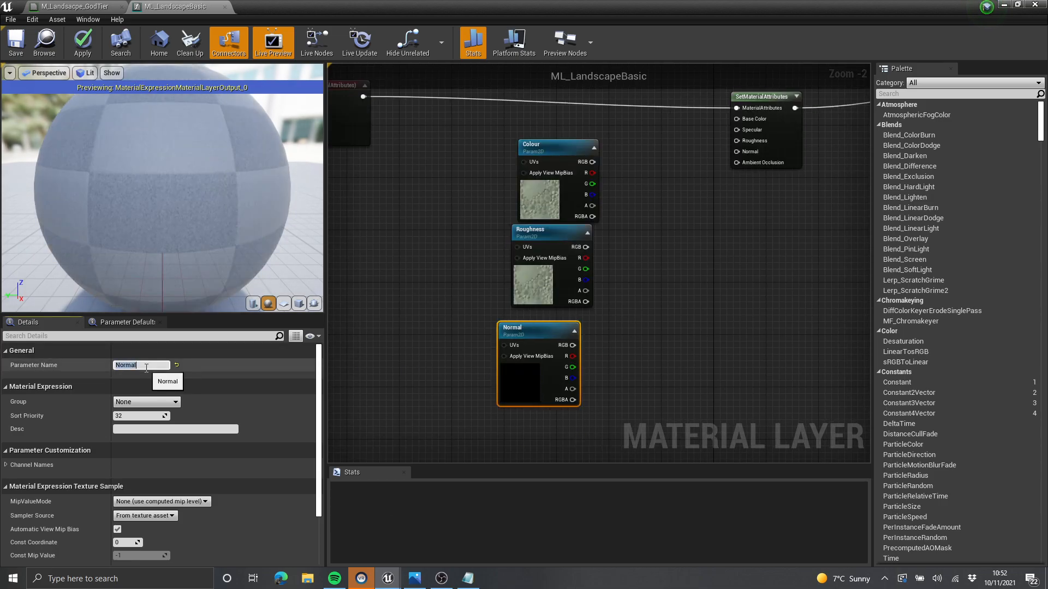
pyautogui.press('Return')
# Step: Duplicate the Normal texture parameter and name the copy AO
pyautogui.moveTo(484, 434); pyautogui.dragTo(483, 361, button='right')
pyautogui.hotkey('ctrl', 'w')
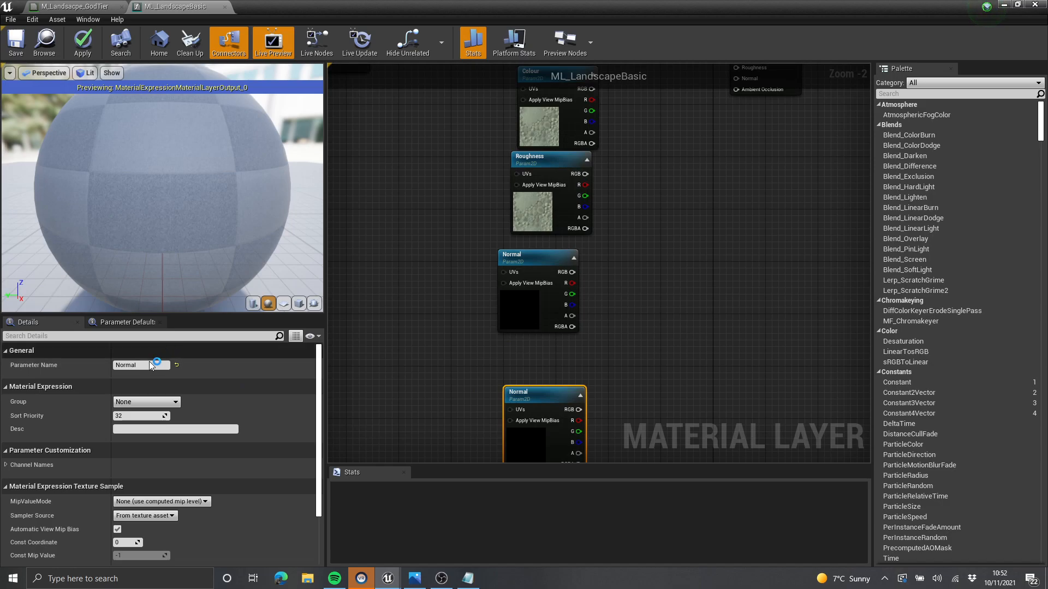
pyautogui.click(154, 364)
pyautogui.press('Return')
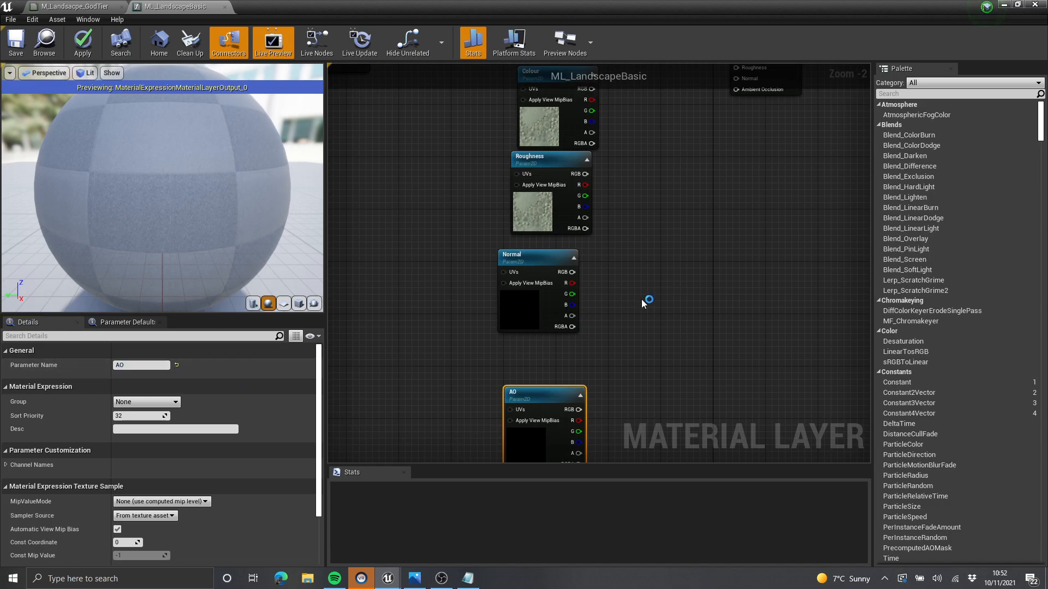
pyautogui.click(611, 371)
# Step: Arrange the Colour, Roughness, Normal and AO parameter nodes in one aligned vertical column
pyautogui.moveTo(594, 396); pyautogui.dragTo(538, 344, button='right')
pyautogui.scroll(-1, 537, 344)
pyautogui.scroll(2, 535, 342)
pyautogui.moveTo(484, 392); pyautogui.dragTo(485, 341)
pyautogui.moveTo(565, 271); pyautogui.dragTo(561, 397, button='right')
pyautogui.scroll(-2, 561, 397)
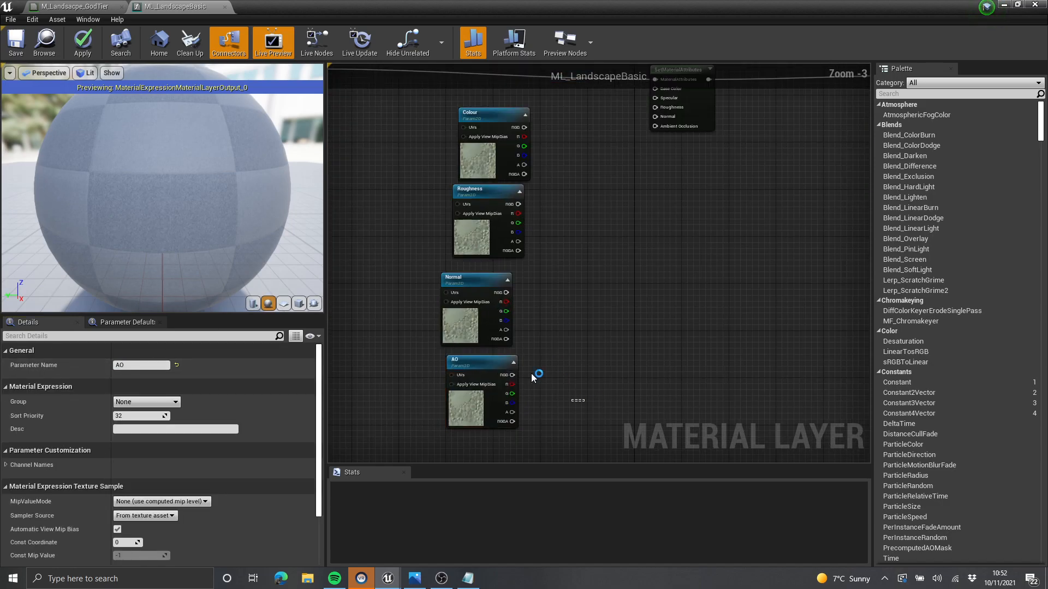
pyautogui.click(477, 325)
pyautogui.click(505, 176)
pyautogui.scroll(1, 516, 251)
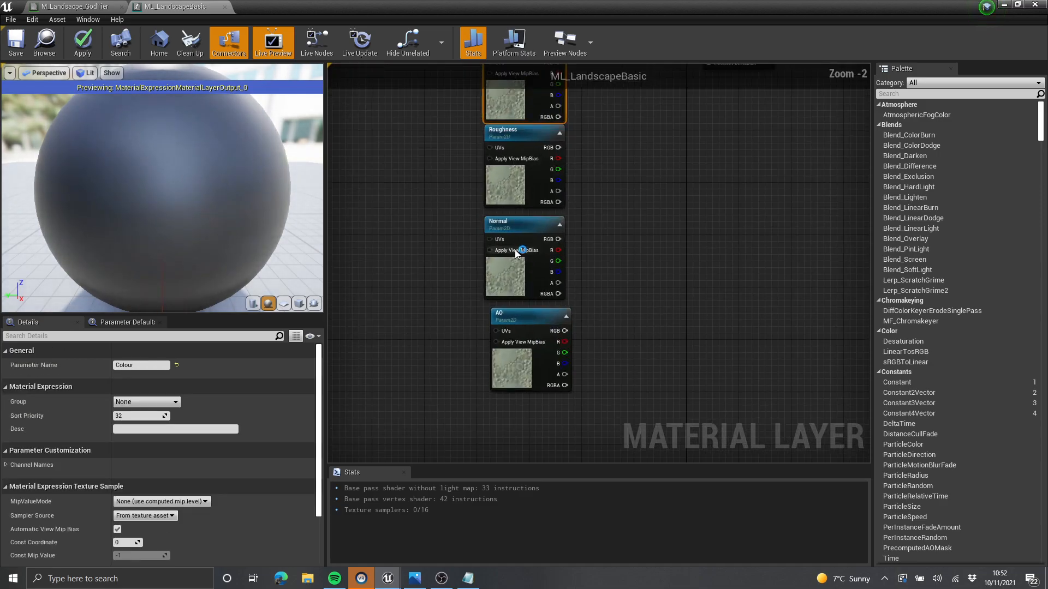
pyautogui.click(516, 247)
pyautogui.scroll(1, 521, 357)
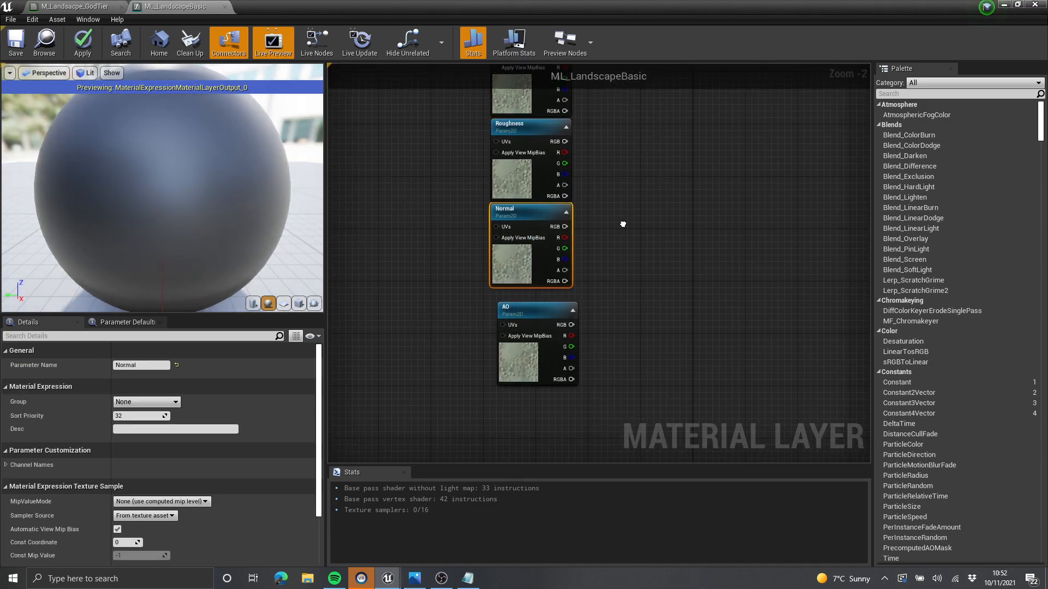
pyautogui.moveTo(518, 378); pyautogui.dragTo(514, 373)
pyautogui.click(605, 300)
pyautogui.moveTo(645, 318); pyautogui.dragTo(592, 197, button='right')
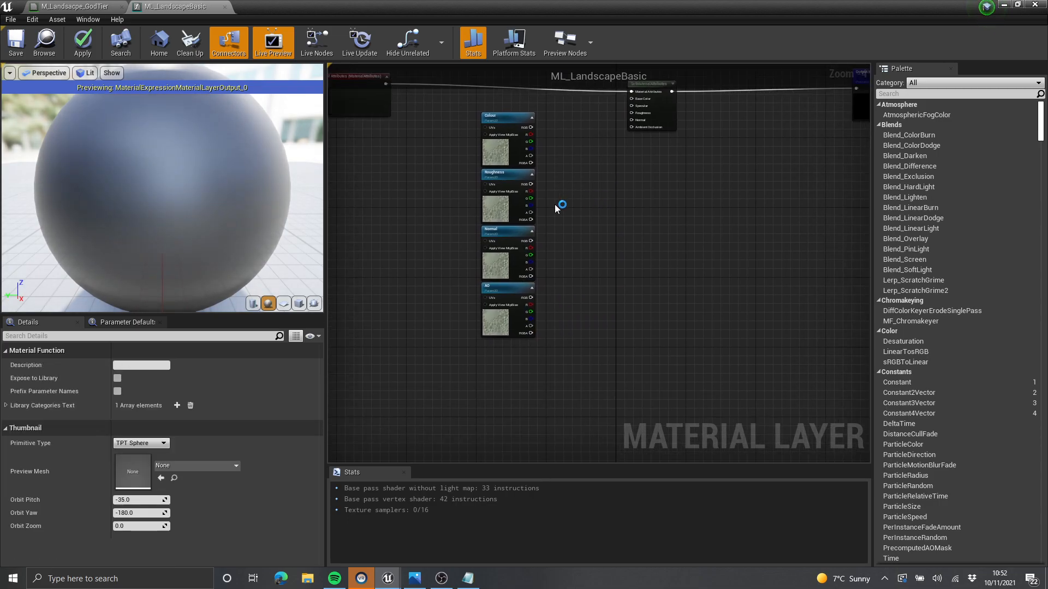
# Step: Set the sampler source of the Colour, Roughness, Normal and AO texture parameters to Shared: Wrap
pyautogui.scroll(1, 568, 222)
pyautogui.scroll(-1, 606, 383)
pyautogui.moveTo(606, 297); pyautogui.dragTo(492, 144)
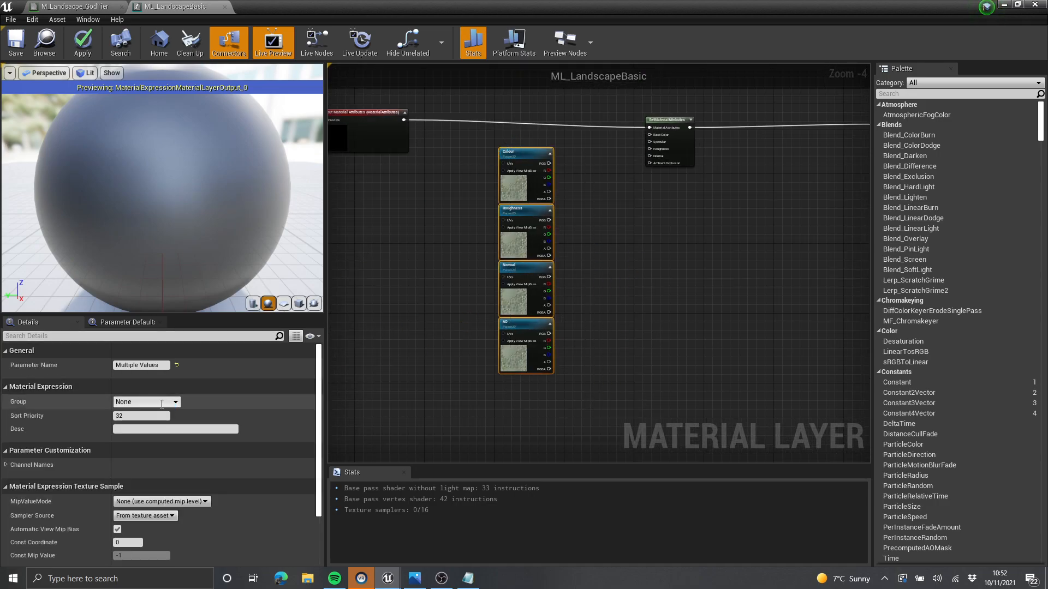
pyautogui.scroll(-3, 163, 398)
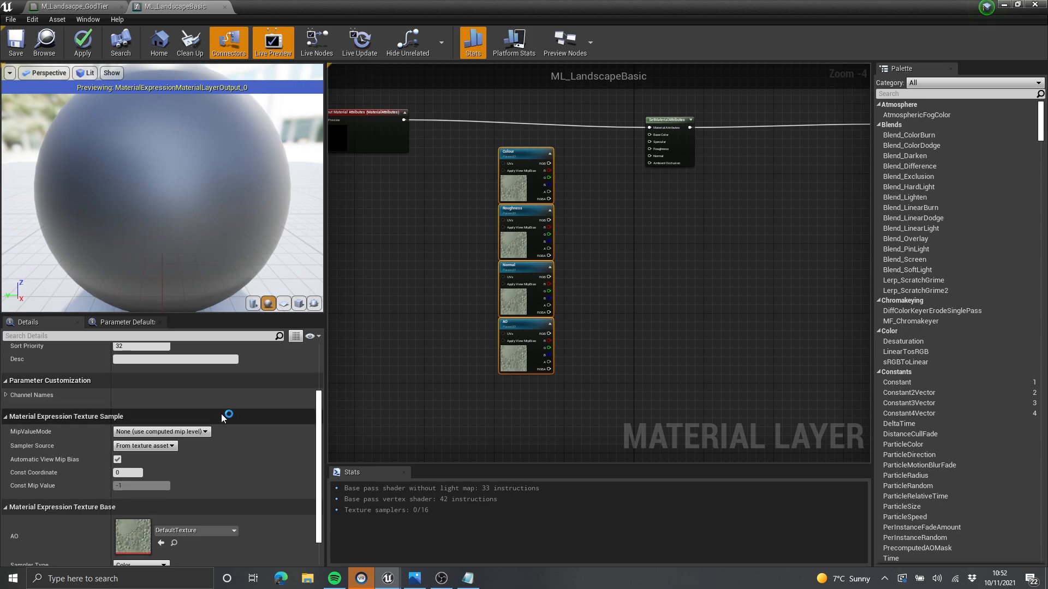
pyautogui.click(158, 451)
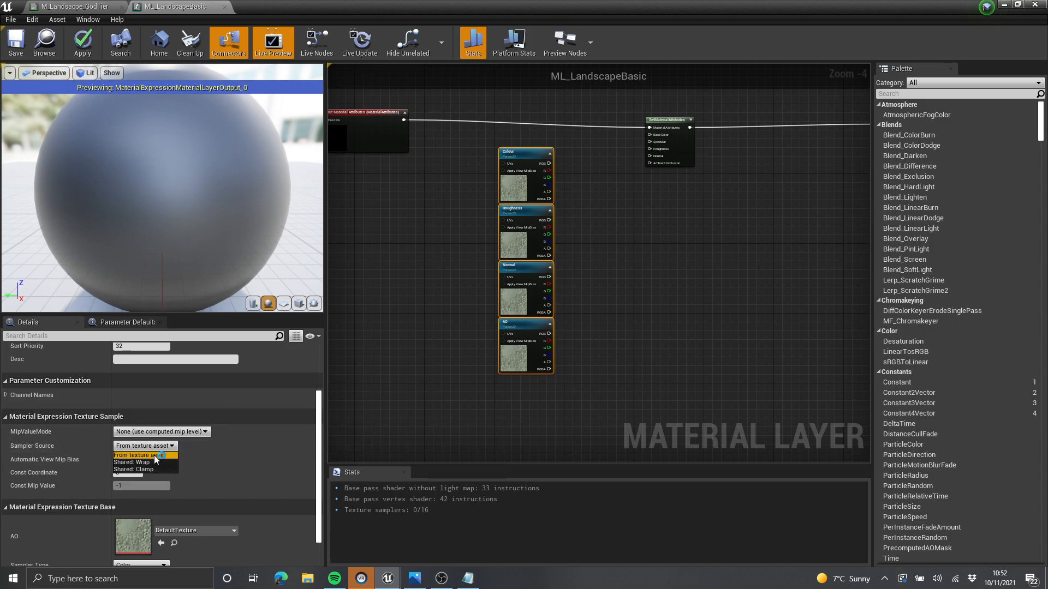
pyautogui.click(143, 462)
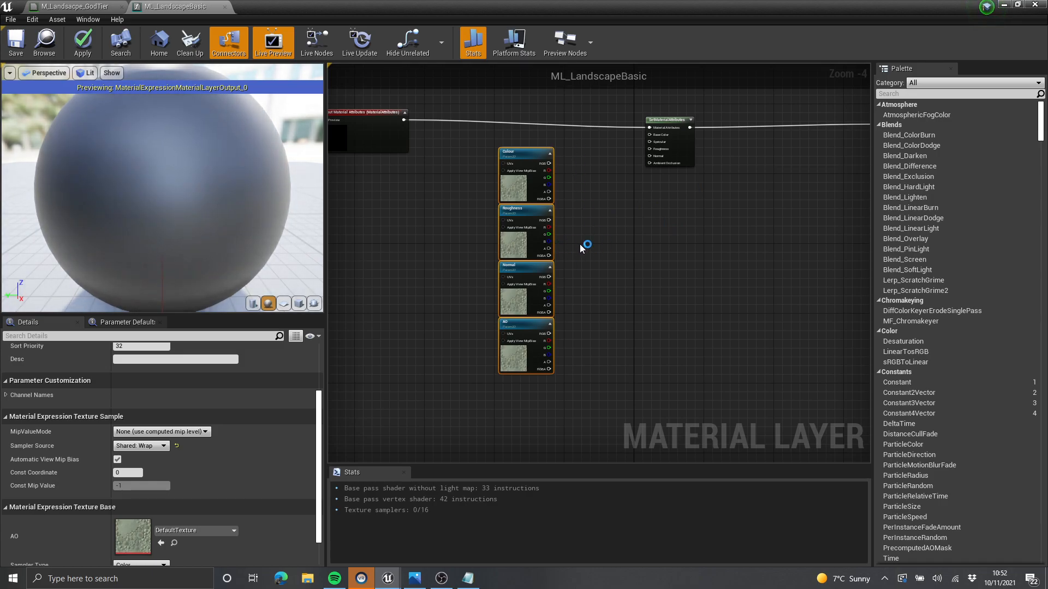
pyautogui.moveTo(619, 226); pyautogui.dragTo(618, 244, button='right')
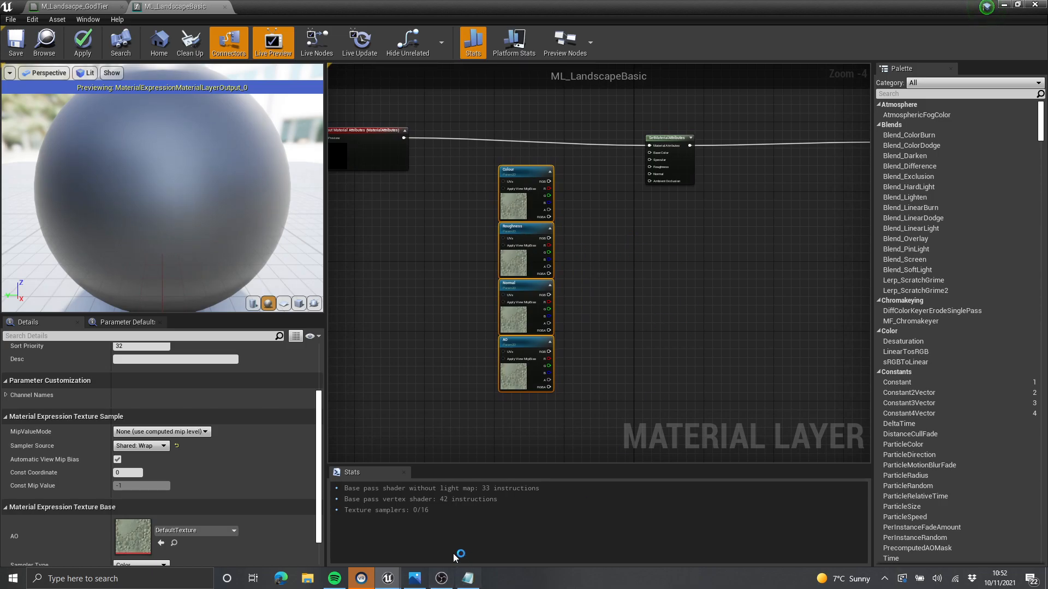
# Step: Connect the Colour parameter's RGB output to the Base Color input of SetMaterialAttributes
pyautogui.scroll(1, 600, 202)
pyautogui.moveTo(600, 202); pyautogui.dragTo(562, 217, button='right')
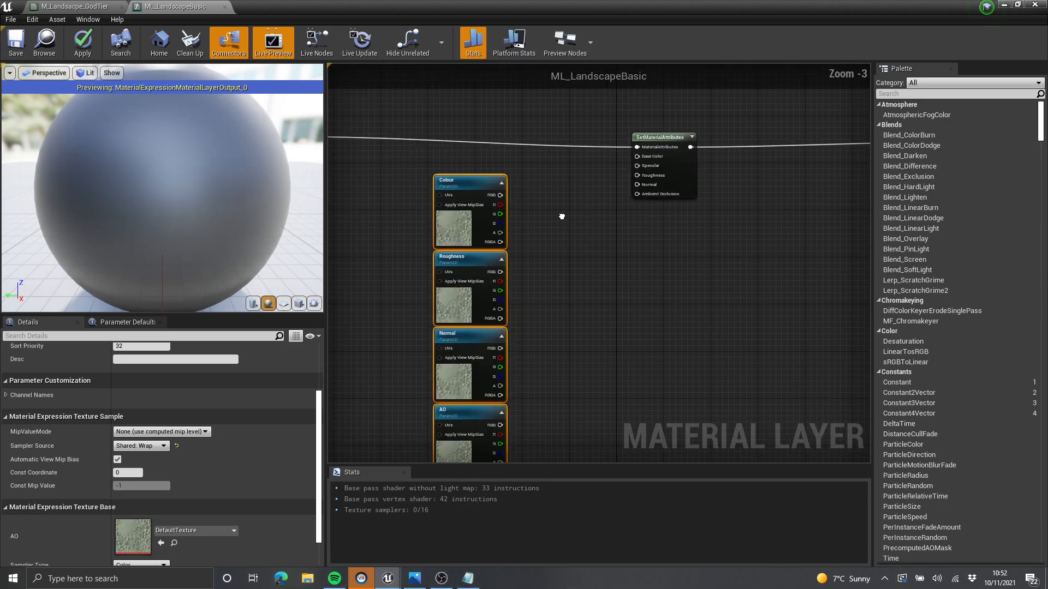
pyautogui.scroll(-1, 573, 185)
pyautogui.moveTo(599, 281); pyautogui.dragTo(530, 274, button='right')
pyautogui.moveTo(660, 152); pyautogui.dragTo(634, 190, button='right')
pyautogui.moveTo(649, 236); pyautogui.dragTo(684, 201, button='right')
pyautogui.scroll(3, 538, 206)
pyautogui.click(509, 276)
pyautogui.moveTo(535, 205); pyautogui.dragTo(546, 248, button='right')
pyautogui.moveTo(489, 225); pyautogui.dragTo(661, 175)
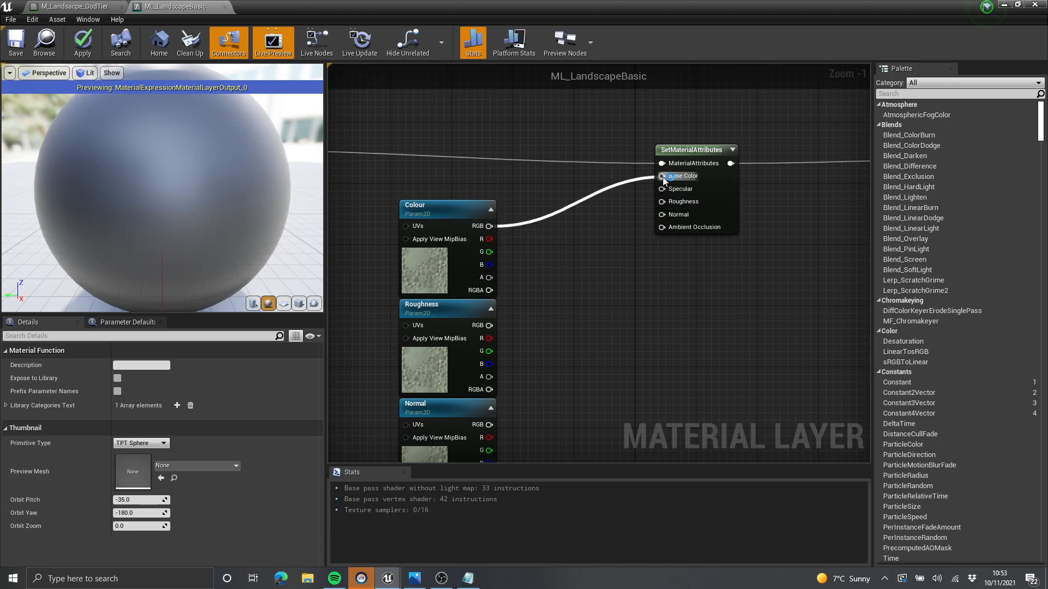
# Step: Connect Roughness R, Normal RGB and AO R to the Roughness, Normal and Ambient Occlusion inputs of SetMaterialAttributes
pyautogui.moveTo(488, 338); pyautogui.dragTo(661, 201)
pyautogui.moveTo(640, 408); pyautogui.dragTo(639, 321, button='right')
pyautogui.moveTo(488, 337); pyautogui.dragTo(490, 432)
pyautogui.moveTo(631, 176); pyautogui.dragTo(636, 320, button='right')
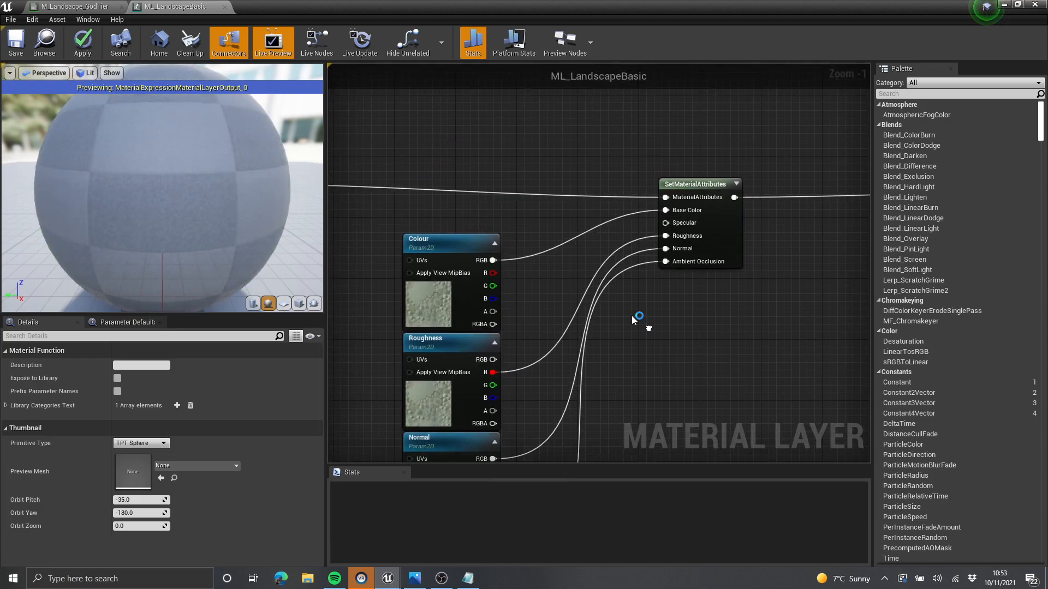
# Step: Add a scalar parameter named Specular with default value 0.1 and connect it to the Specular input of SetMaterialAttributes
pyautogui.click(539, 282)
pyautogui.write('Specular')
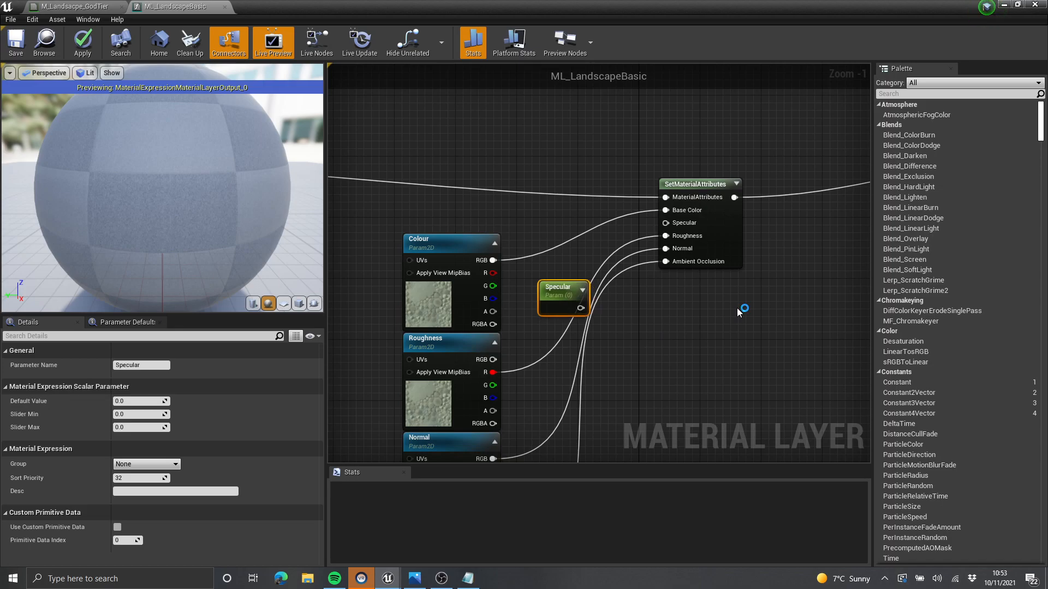
pyautogui.press('Return')
pyautogui.click(129, 402)
pyautogui.write('.1')
pyautogui.press('Return')
pyautogui.click(646, 382)
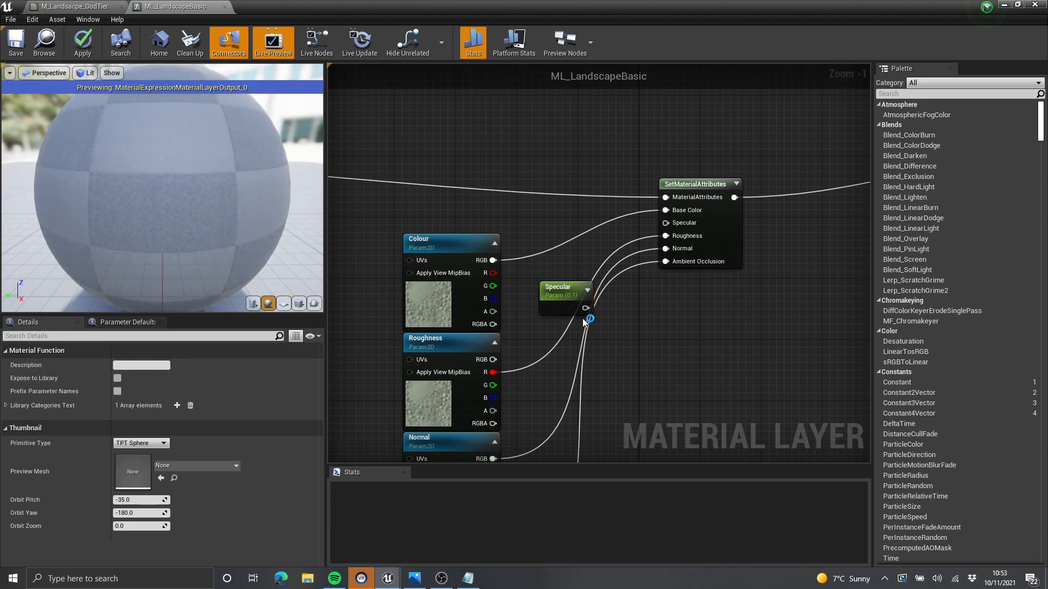
pyautogui.moveTo(600, 296); pyautogui.dragTo(666, 223)
# Step: Set the Specular parameter's default value to 0.5 and move its node up beside the Colour parameter
pyautogui.click(562, 300)
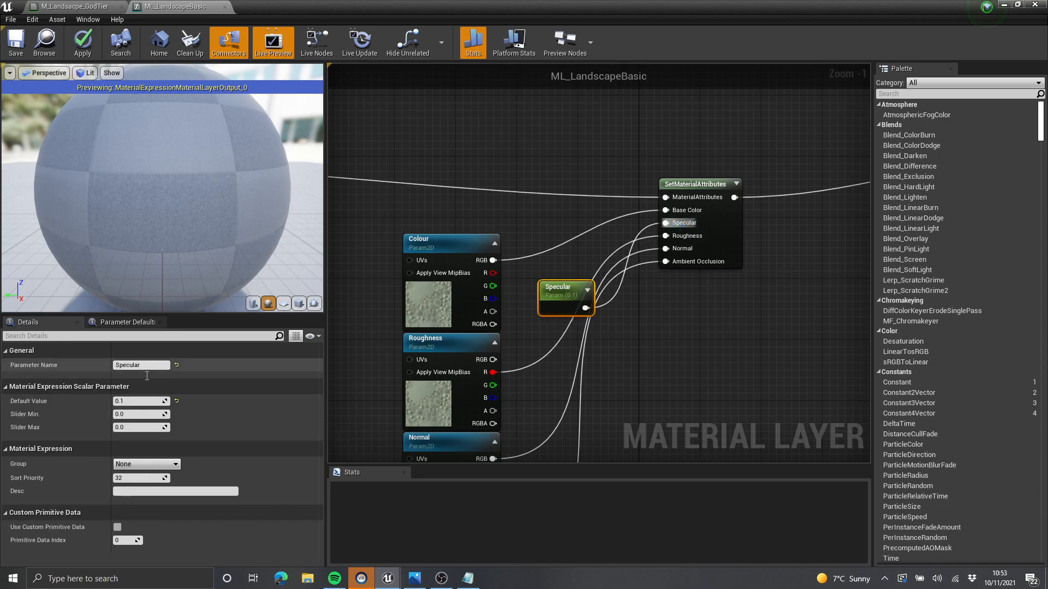
pyautogui.click(140, 404)
pyautogui.write('.5')
pyautogui.press('Return')
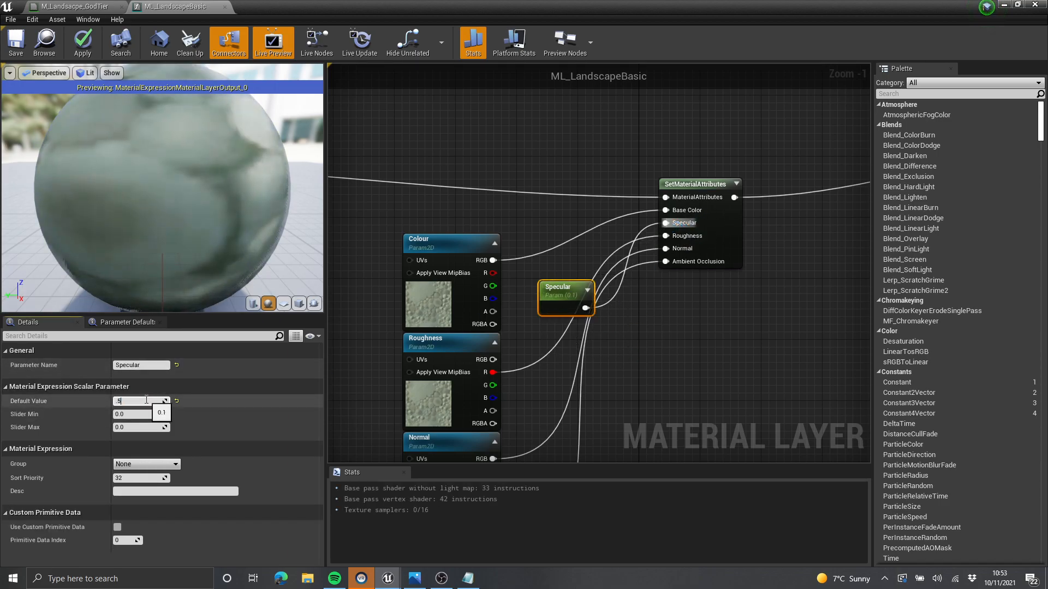
pyautogui.click(513, 343)
pyautogui.moveTo(581, 298); pyautogui.dragTo(580, 237)
# Step: Assign the BaseFlattenNormalMap texture to the Normal parameter
pyautogui.scroll(-5, 603, 332)
pyautogui.moveTo(601, 344); pyautogui.dragTo(610, 276, button='right')
pyautogui.scroll(7, 595, 273)
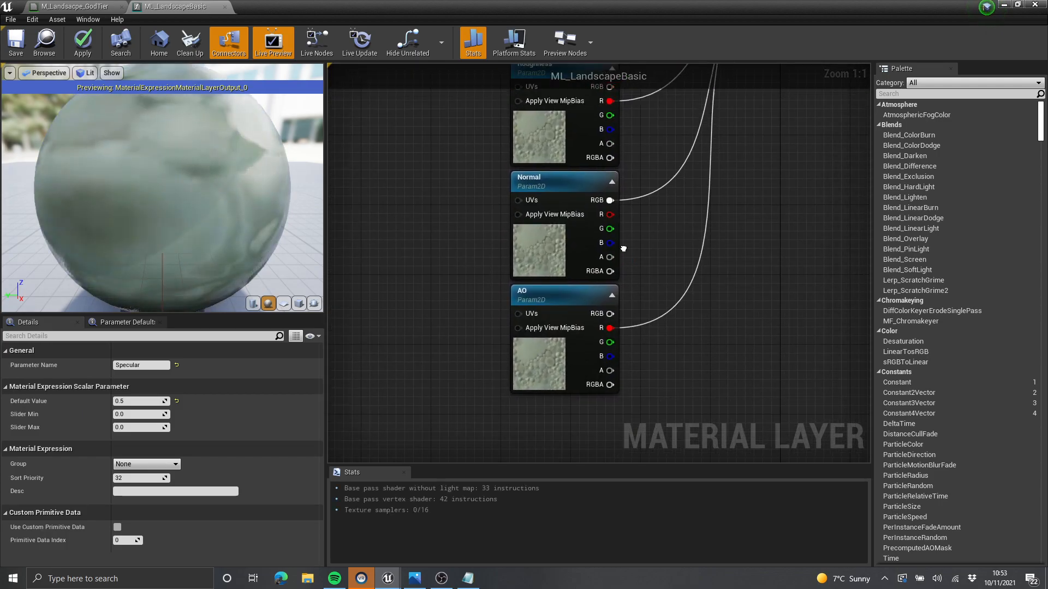
pyautogui.click(512, 320)
pyautogui.scroll(-1, 643, 213)
pyautogui.moveTo(643, 213); pyautogui.dragTo(631, 296, button='right')
pyautogui.moveTo(436, 171); pyautogui.dragTo(595, 468)
pyautogui.scroll(-1, 587, 409)
pyautogui.scroll(1, 628, 299)
pyautogui.scroll(1, 630, 300)
pyautogui.click(518, 281)
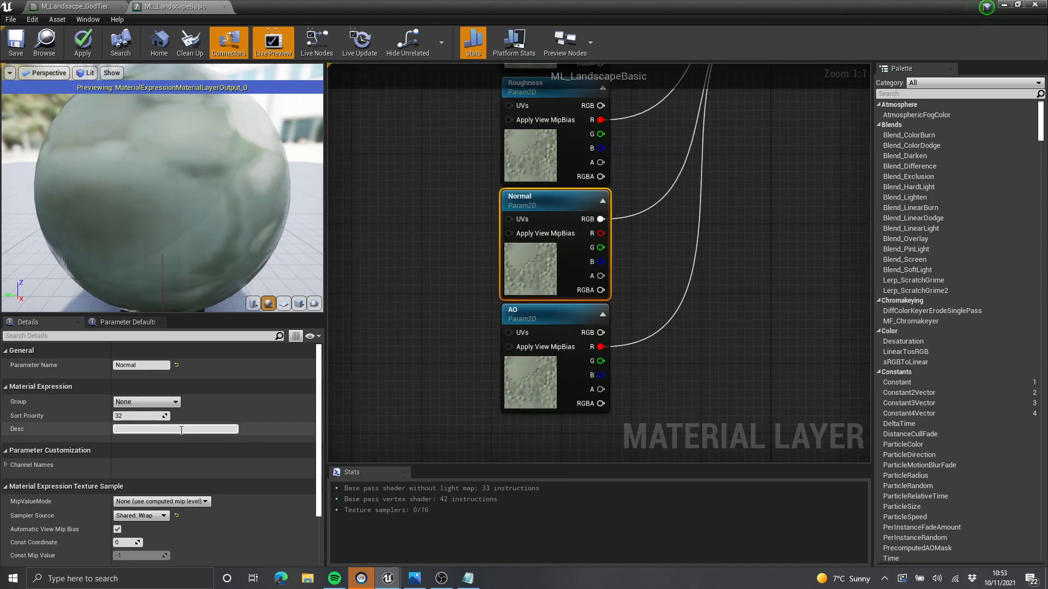
pyautogui.scroll(-3, 191, 446)
pyautogui.click(209, 504)
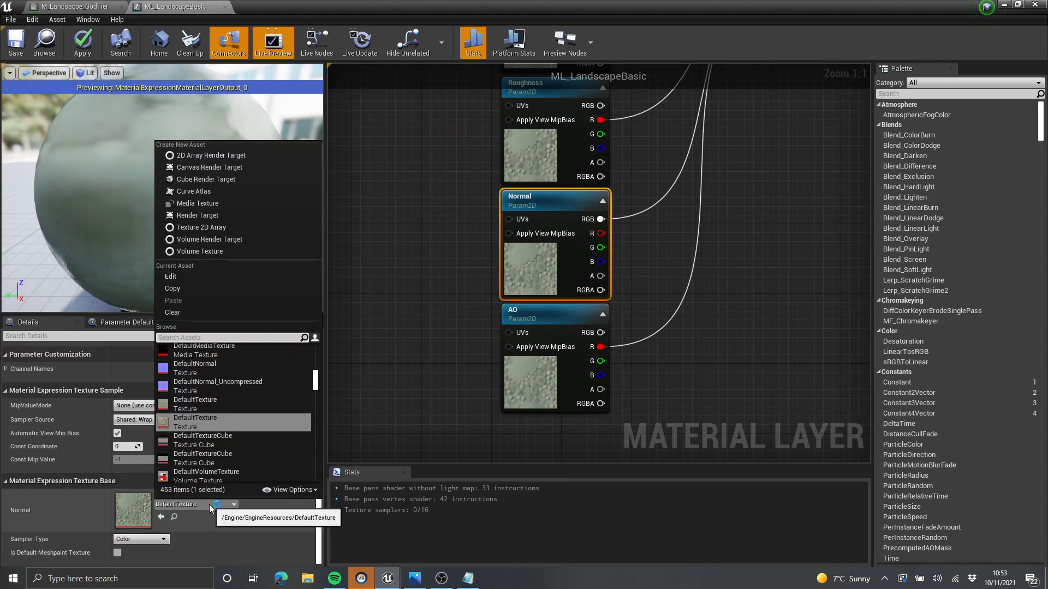
pyautogui.write('baseflatt')
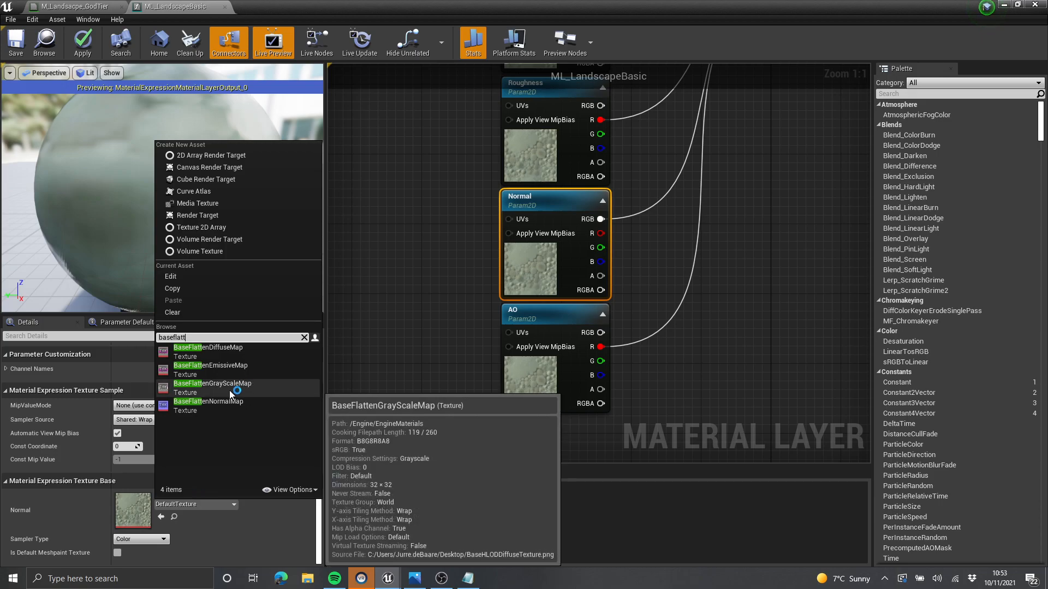
pyautogui.click(230, 388)
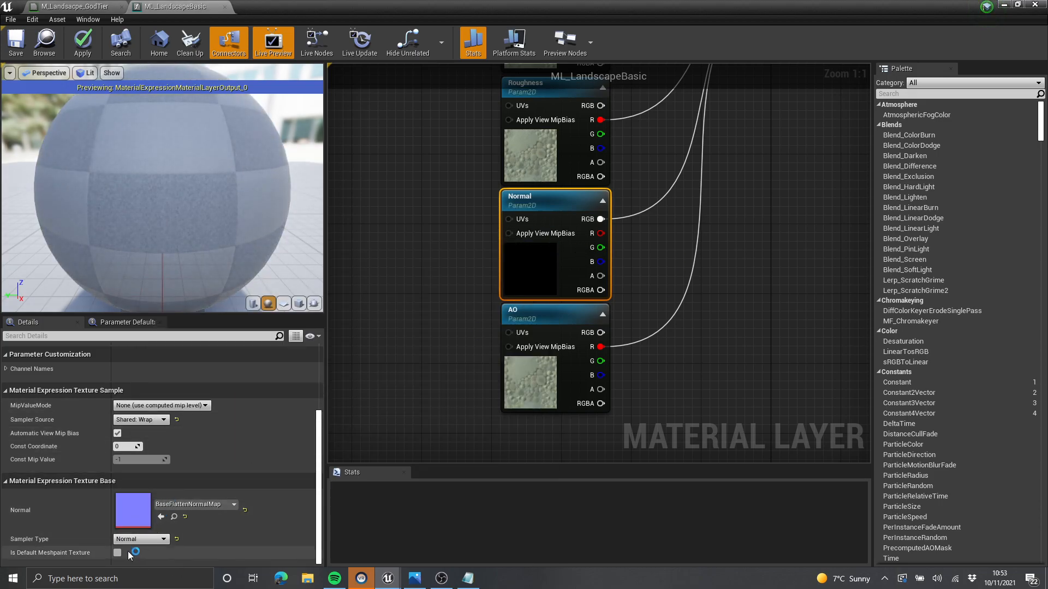
pyautogui.moveTo(411, 454); pyautogui.dragTo(403, 412, button='right')
# Step: Select the AO and Roughness parameters together and assign them the white square texture, found by searching for "whitesqu"
pyautogui.click(530, 273)
pyautogui.moveTo(531, 205); pyautogui.dragTo(525, 352, button='right')
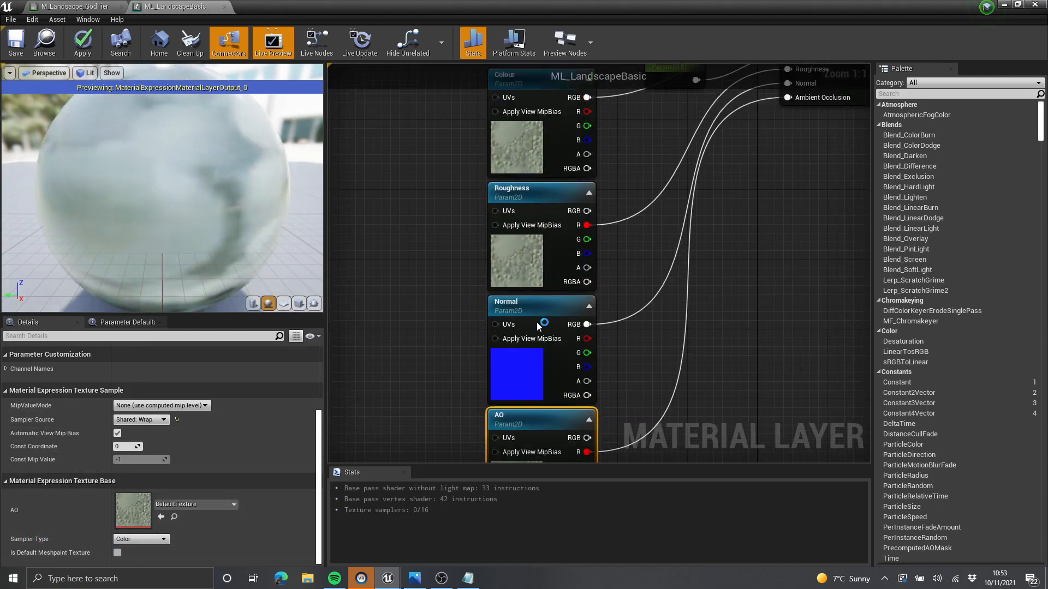
pyautogui.keyDown('ctrl'); pyautogui.click(538, 197); pyautogui.keyUp('ctrl')
pyautogui.moveTo(414, 358); pyautogui.dragTo(430, 188, button='right')
pyautogui.click(204, 503)
pyautogui.write('whitesqu')
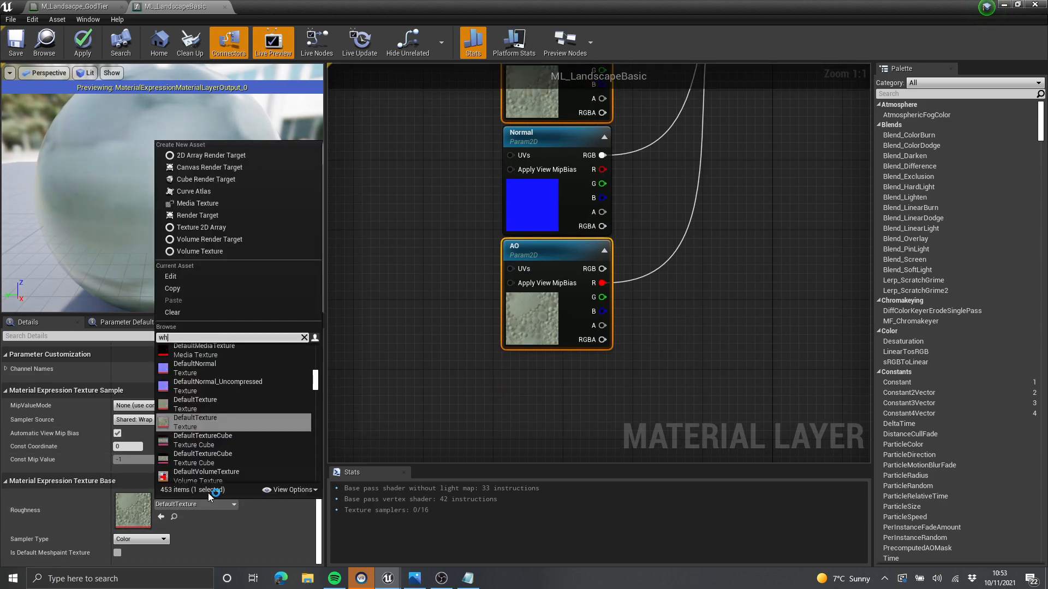
pyautogui.click(203, 352)
pyautogui.click(549, 322)
# Step: Nudge the Roughness texture node slightly downward within the column of texture parameters
pyautogui.moveTo(524, 285); pyautogui.dragTo(512, 377, button='right')
pyautogui.click(585, 189)
pyautogui.moveTo(592, 190); pyautogui.dragTo(521, 290, button='right')
pyautogui.scroll(-1, 484, 327)
pyautogui.moveTo(485, 327); pyautogui.dragTo(518, 214, button='right')
pyautogui.click(634, 288)
pyautogui.moveTo(649, 267); pyautogui.dragTo(652, 339, button='right')
pyautogui.scroll(1, 551, 273)
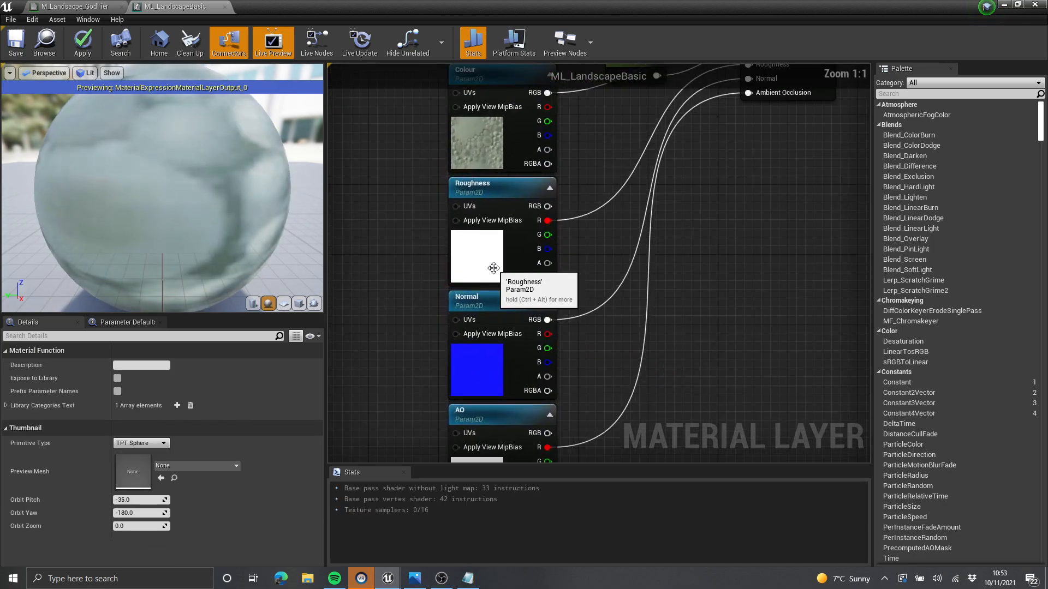
pyautogui.moveTo(493, 264); pyautogui.dragTo(488, 271)
pyautogui.moveTo(490, 273); pyautogui.dragTo(493, 242, button='right')
pyautogui.moveTo(493, 243); pyautogui.dragTo(502, 252)
# Step: Apply the changes to the ML_LandscapeBasic material layer and save it
pyautogui.scroll(-2, 622, 117)
pyautogui.moveTo(657, 81); pyautogui.dragTo(595, 350, button='right')
pyautogui.moveTo(653, 280); pyautogui.dragTo(605, 351, button='right')
pyautogui.scroll(-1, 595, 360)
pyautogui.moveTo(469, 450); pyautogui.dragTo(473, 330, button='right')
pyautogui.moveTo(649, 262); pyautogui.dragTo(624, 304, button='right')
pyautogui.click(625, 304)
pyautogui.scroll(-3, 657, 253)
pyautogui.scroll(5, 625, 218)
pyautogui.scroll(-4, 631, 220)
pyautogui.moveTo(654, 243); pyautogui.dragTo(581, 187, button='right')
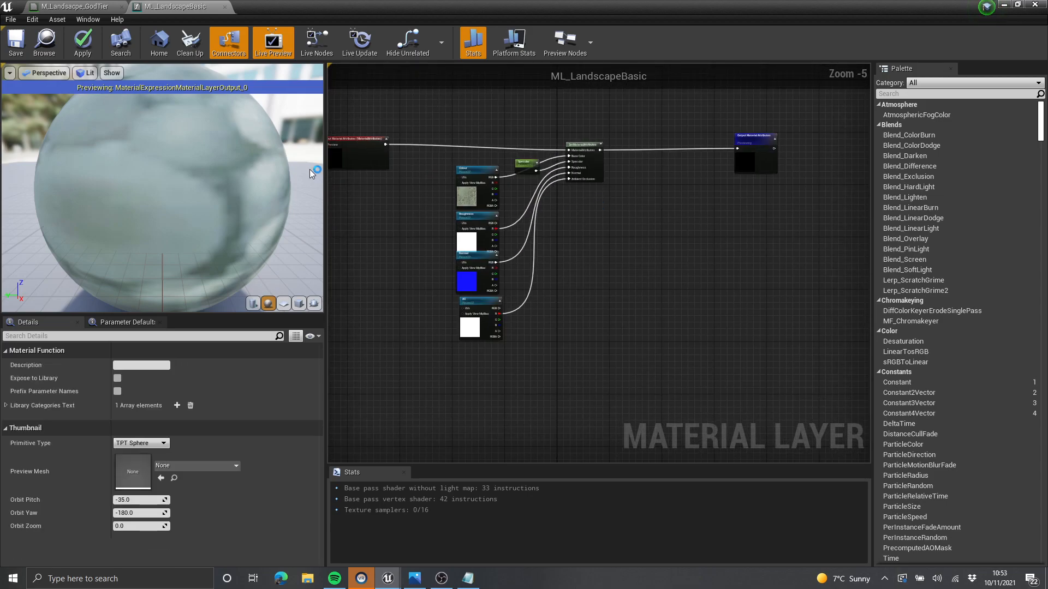
pyautogui.click(96, 44)
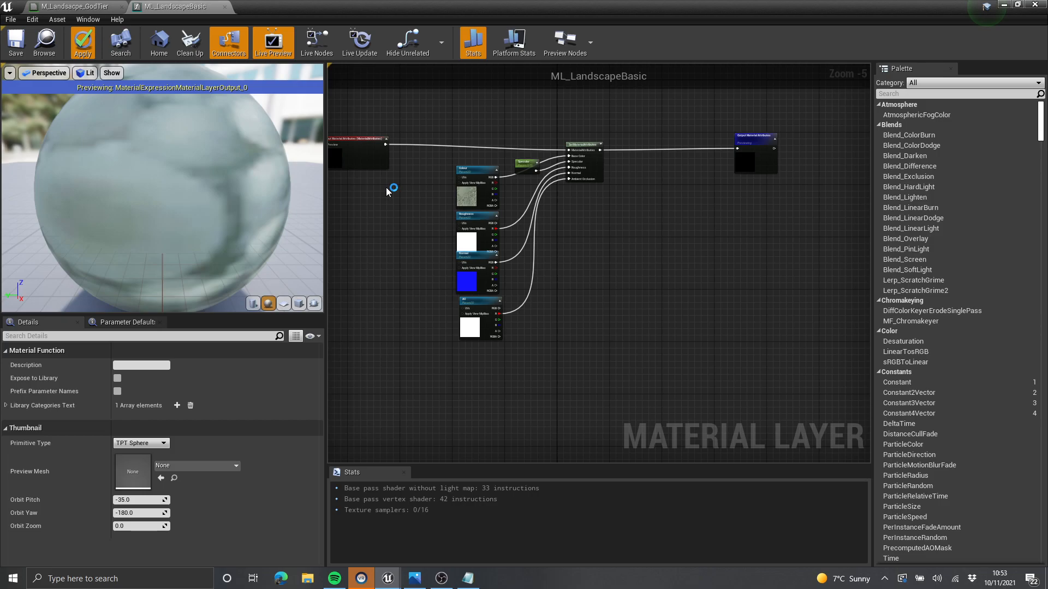
pyautogui.click(15, 41)
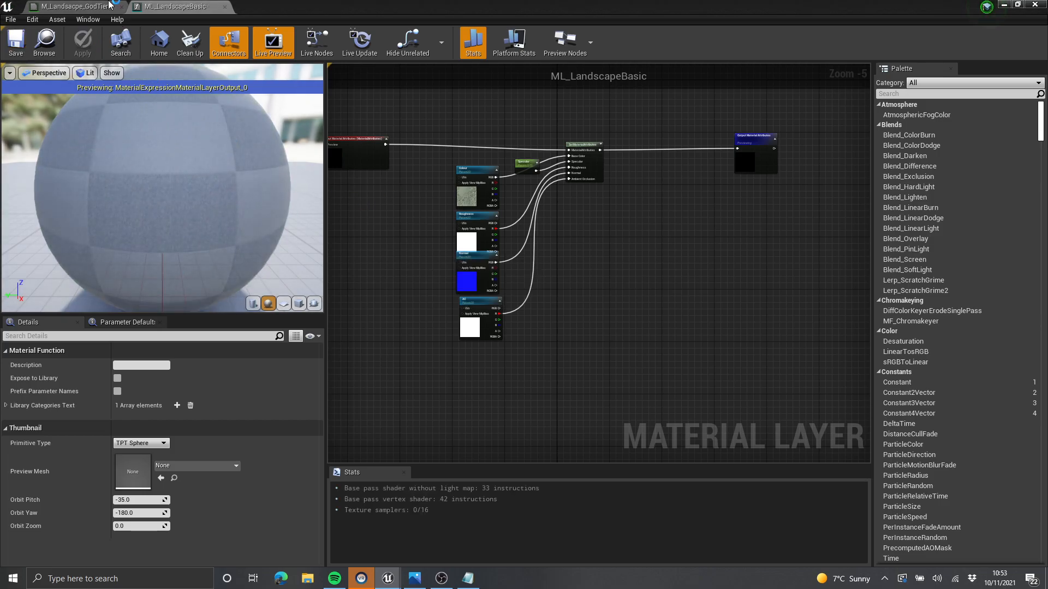
# Step: In M_Landsacpe_GodTier, set the background layer asset of the LandscapeLayers node to ML_LandscapeBasic
pyautogui.click(102, 7)
pyautogui.moveTo(540, 220); pyautogui.dragTo(502, 165, button='right')
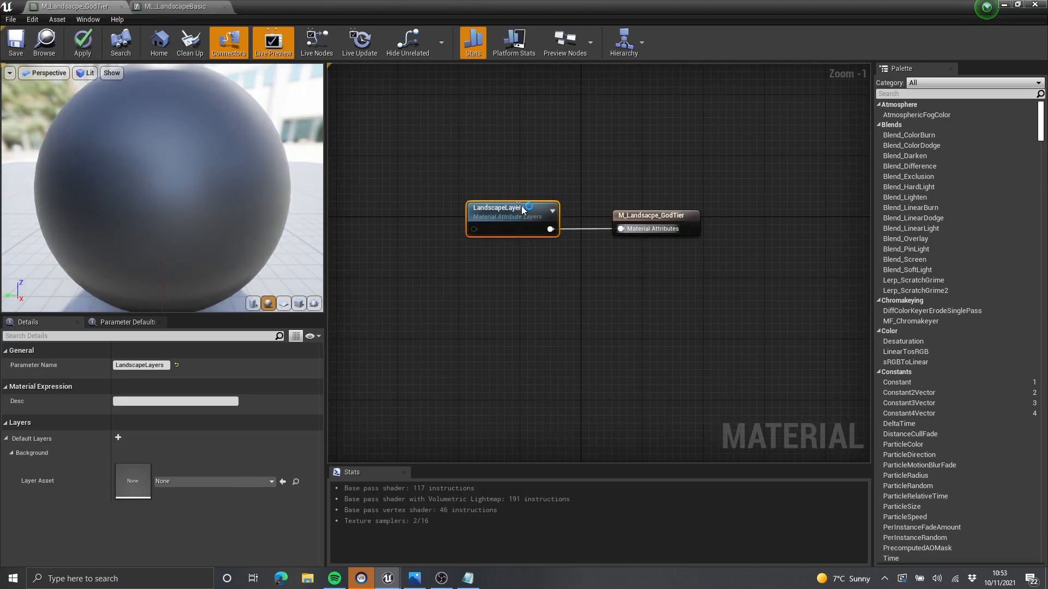
pyautogui.scroll(1, 498, 250)
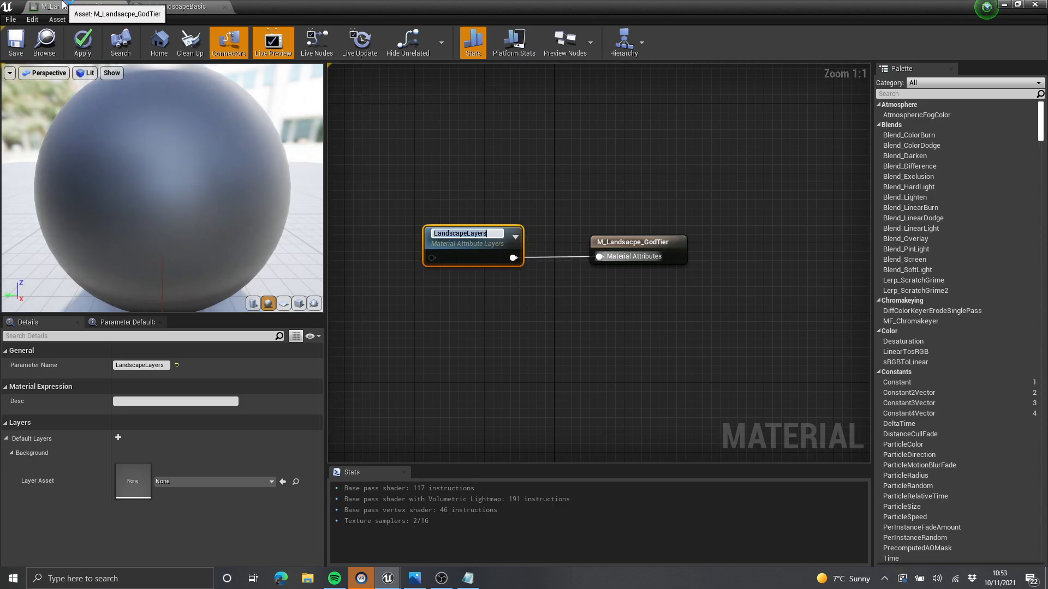
pyautogui.moveTo(533, 157); pyautogui.dragTo(465, 250)
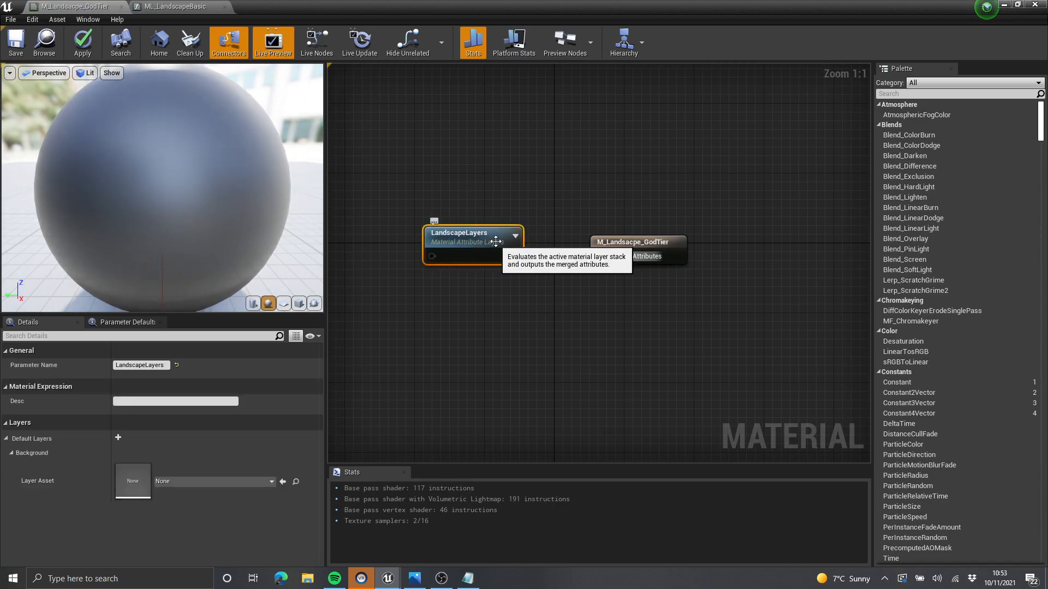
pyautogui.click(224, 482)
pyautogui.click(220, 484)
pyautogui.click(224, 481)
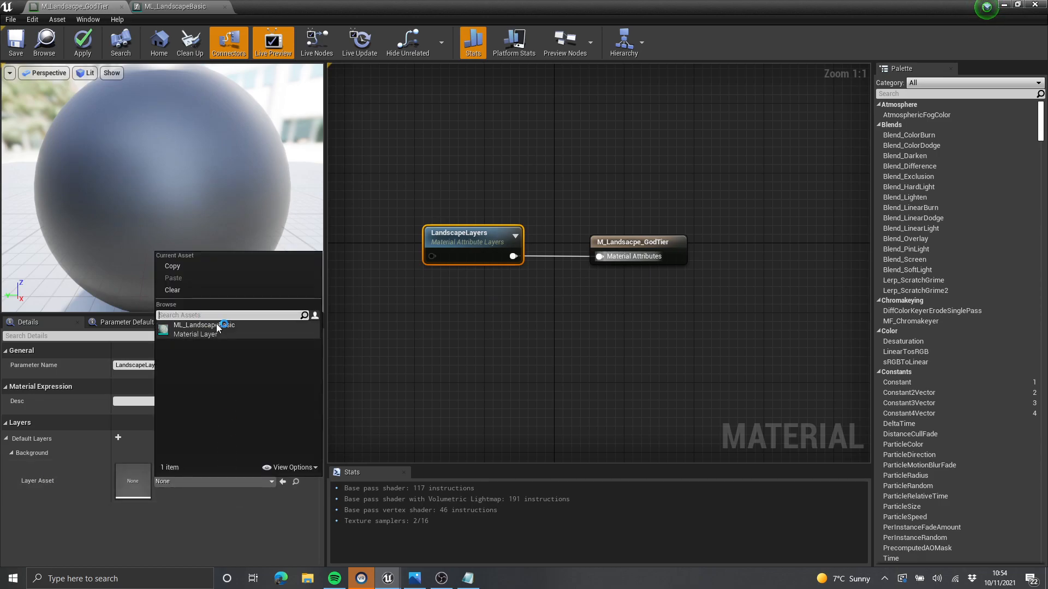
pyautogui.click(243, 329)
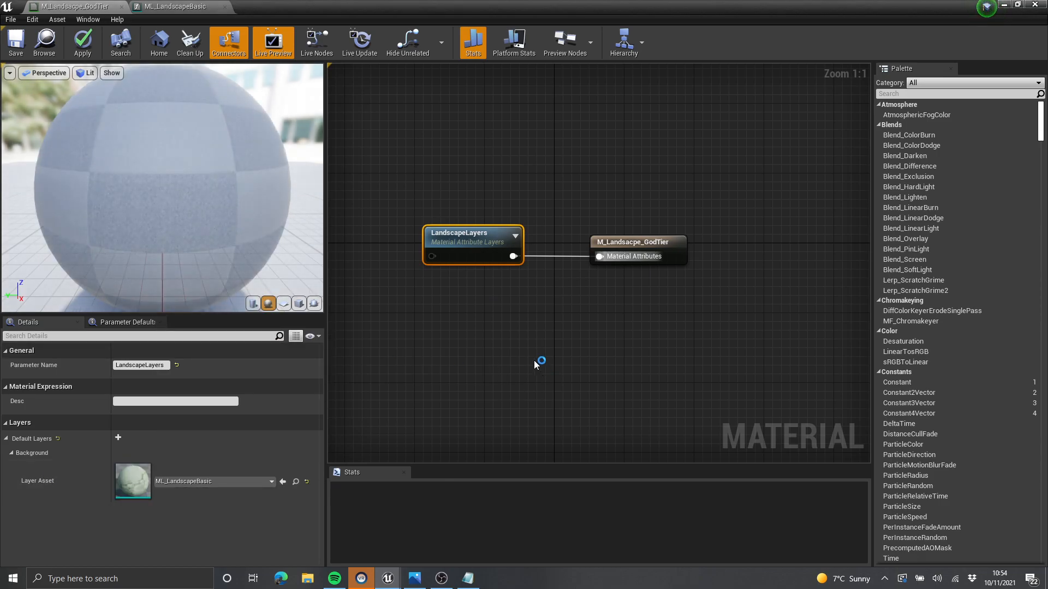
# Step: Apply the M_Landsacpe_GodTier changes, inspect the preview sphere from another angle, and save the material
pyautogui.click(526, 285)
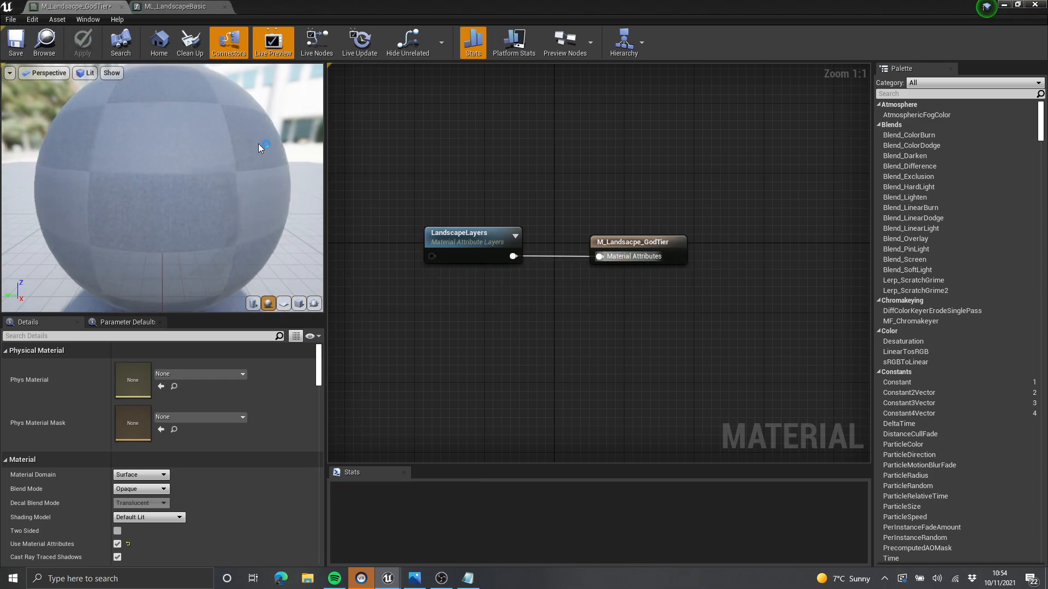
pyautogui.moveTo(65, 104); pyautogui.dragTo(52, 141)
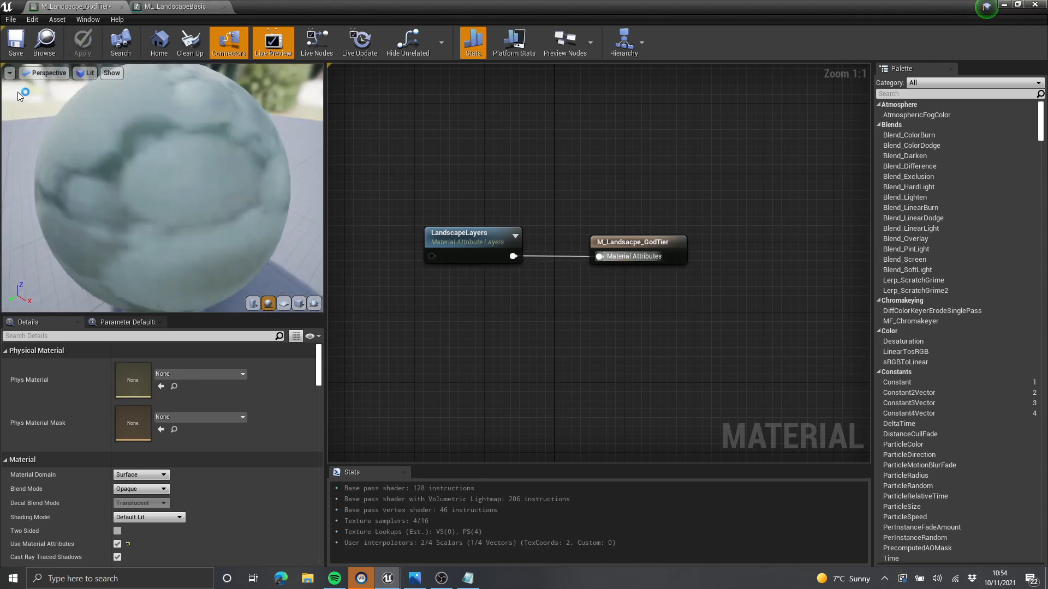
pyautogui.click(12, 55)
# Step: Create a material instance of M_Landsacpe_GodTier in the GTLandscapes folder and name it MI_GTLandscape
pyautogui.click(180, 6)
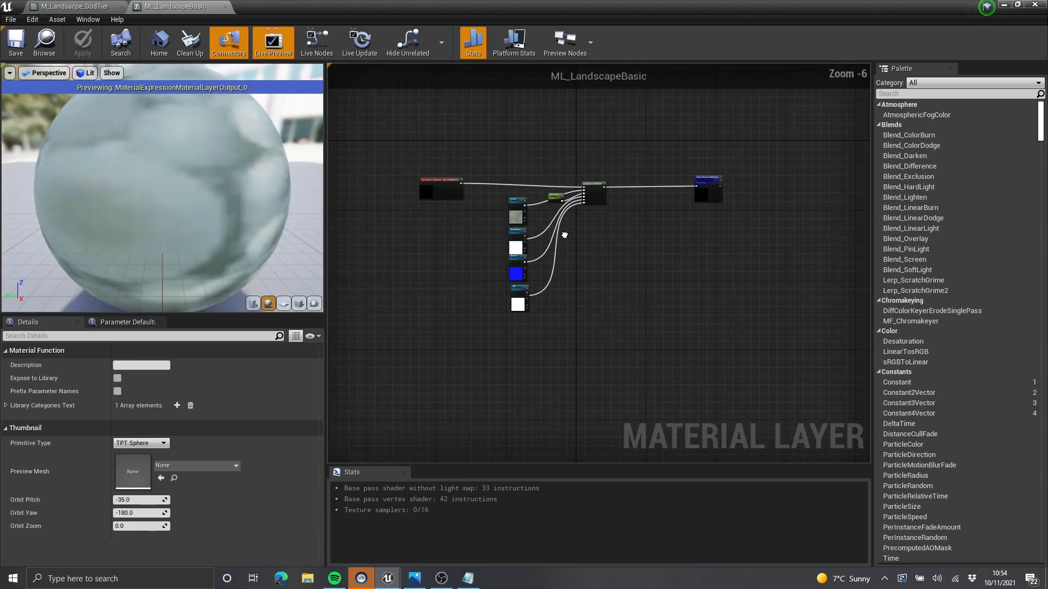
pyautogui.moveTo(504, 5); pyautogui.dragTo(459, 113)
pyautogui.click(550, 103)
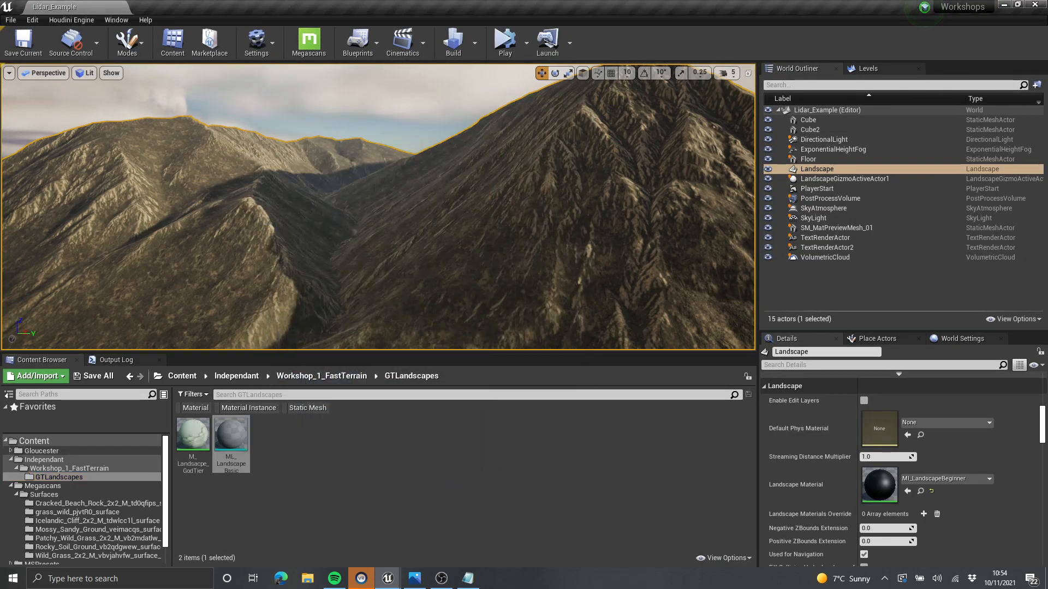
pyautogui.rightClick(196, 449)
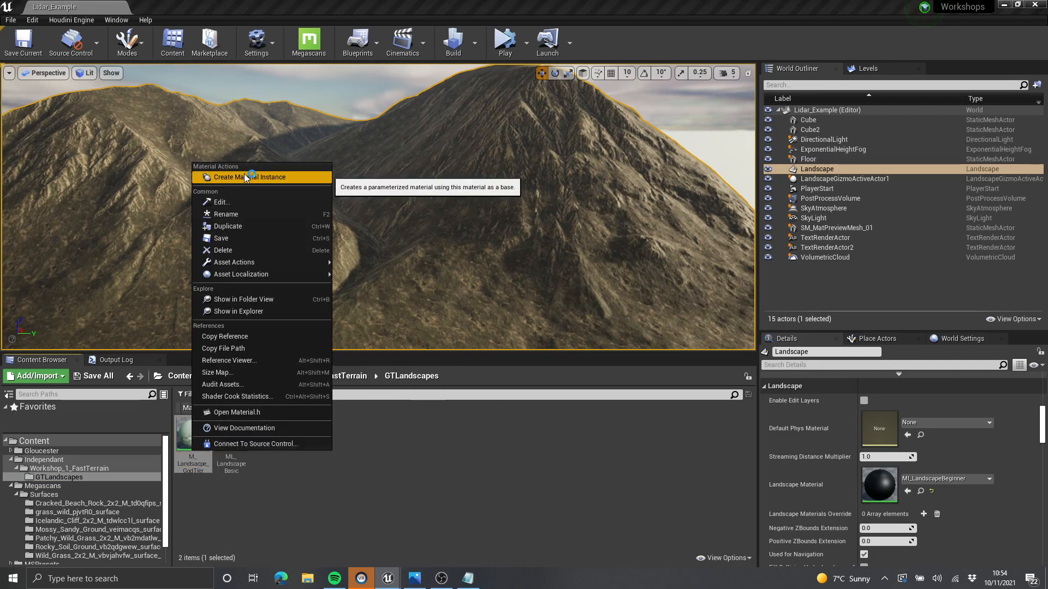
pyautogui.click(356, 542)
pyautogui.click(193, 446)
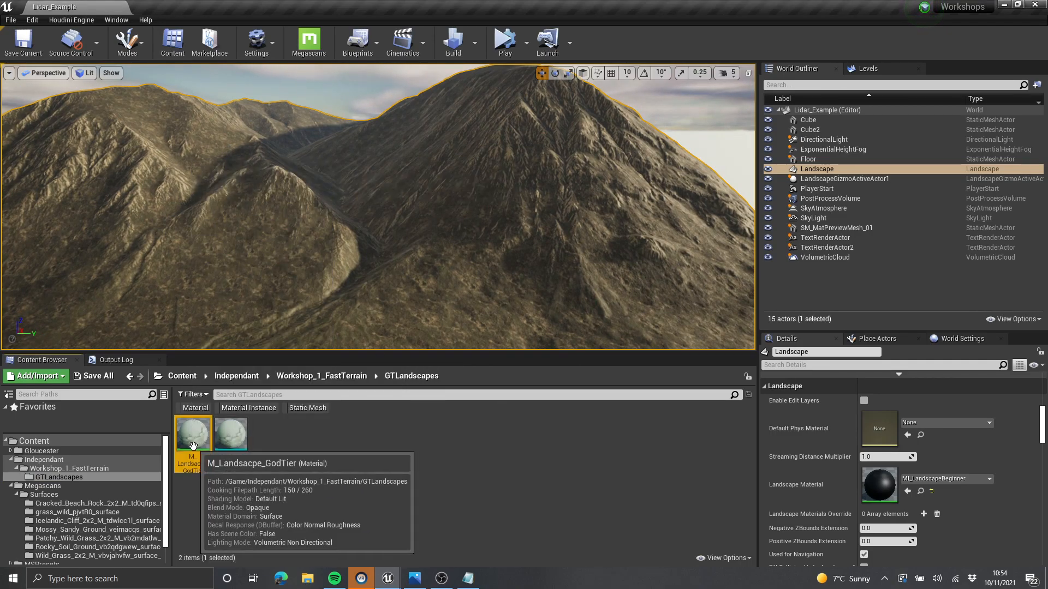
pyautogui.rightClick(195, 448)
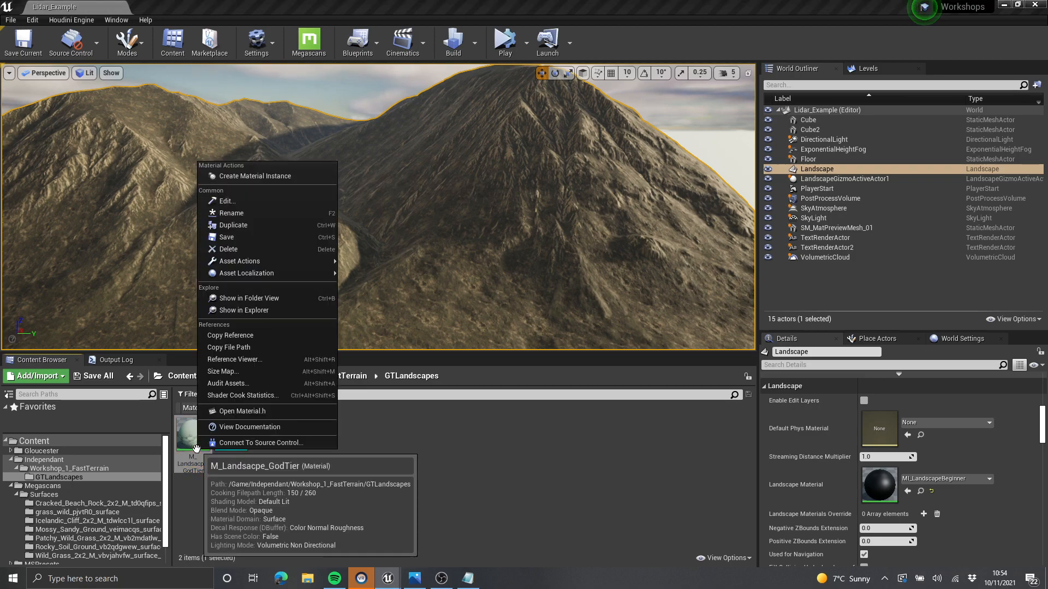
pyautogui.click(248, 177)
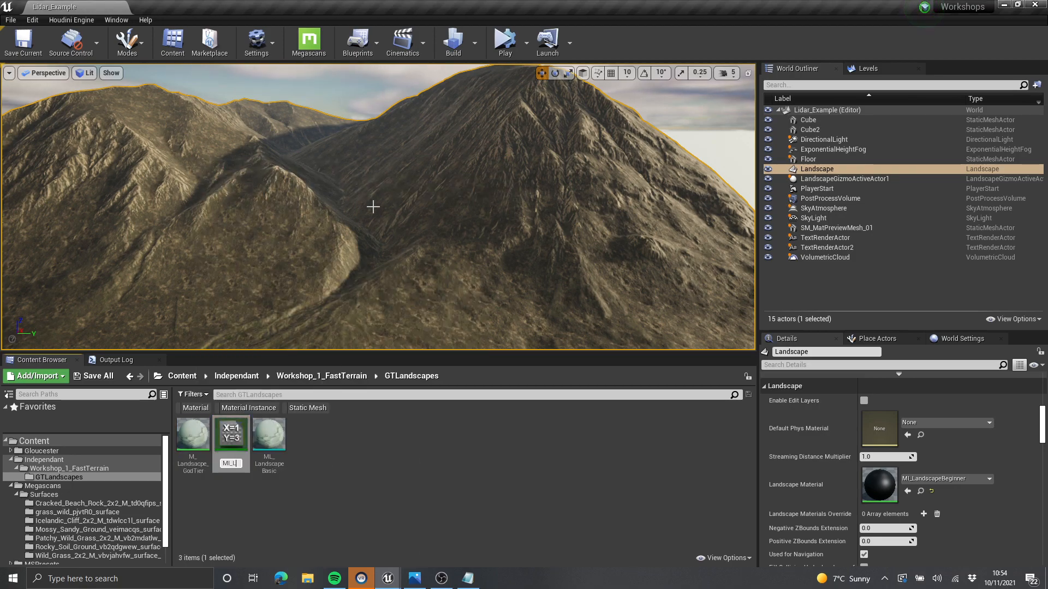
pyautogui.write('MI_GTLandscape')
pyautogui.press('Return')
# Step: Assign MI_GTLandscape as the Landscape Material of the Landscape actor, and open the instance for editing
pyautogui.moveTo(231, 450); pyautogui.dragTo(876, 487)
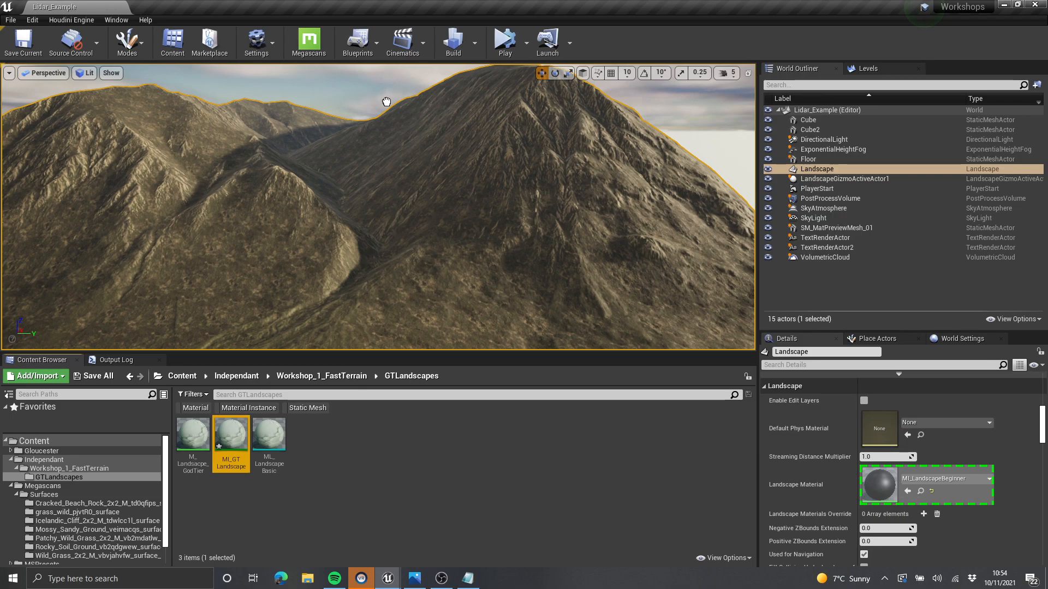
pyautogui.moveTo(537, 197); pyautogui.dragTo(528, 278, button='right')
pyautogui.click(228, 439)
pyautogui.doubleClick(230, 448)
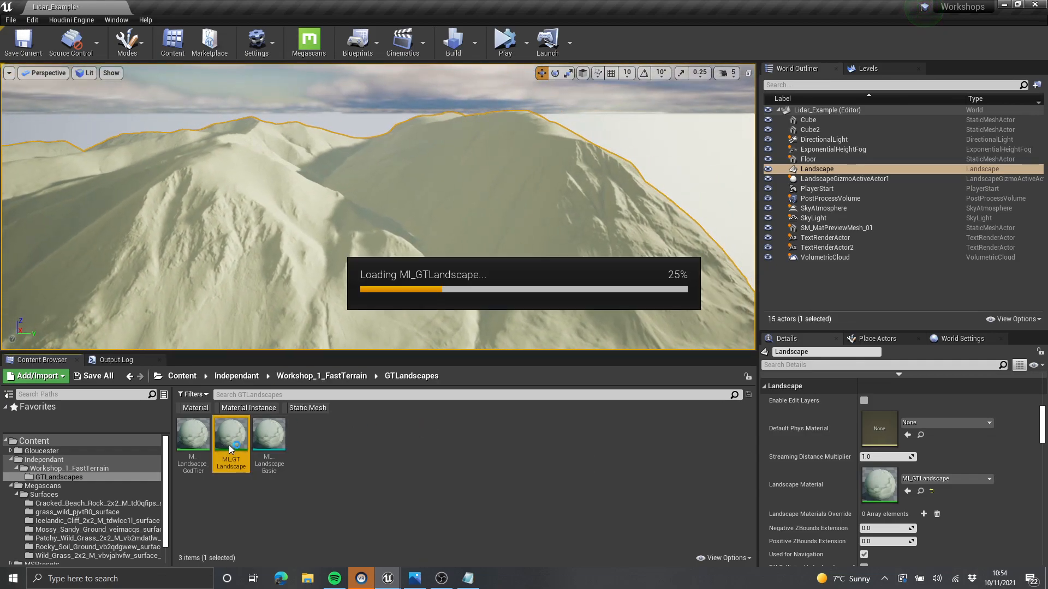
pyautogui.click(562, 104)
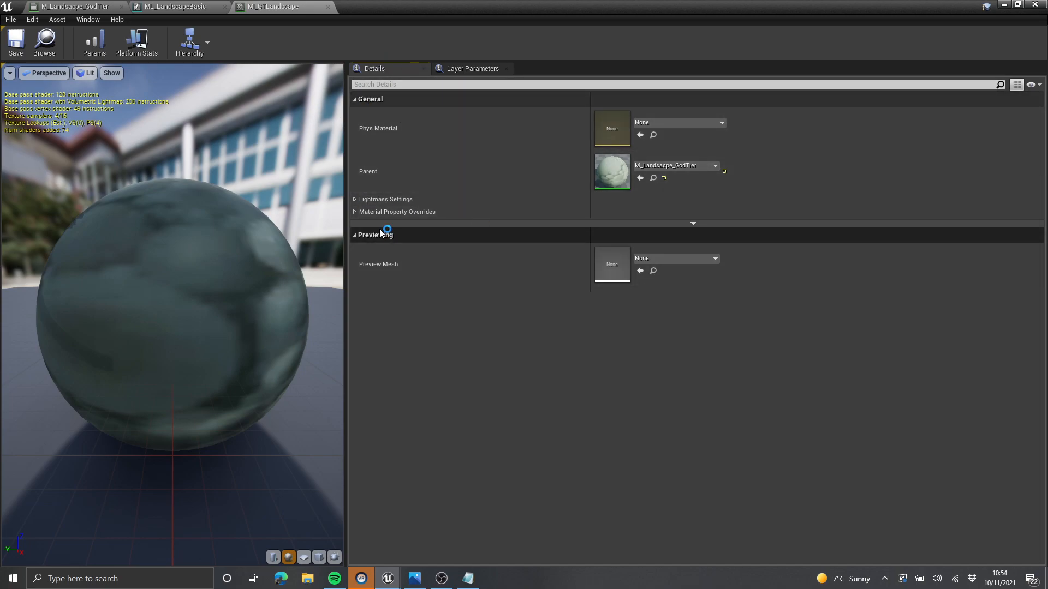
# Step: Show the layer parameters of MI_GTLandscape, compare with the parent material's graph, and view the preview sphere from another angle
pyautogui.click(356, 200)
pyautogui.click(356, 201)
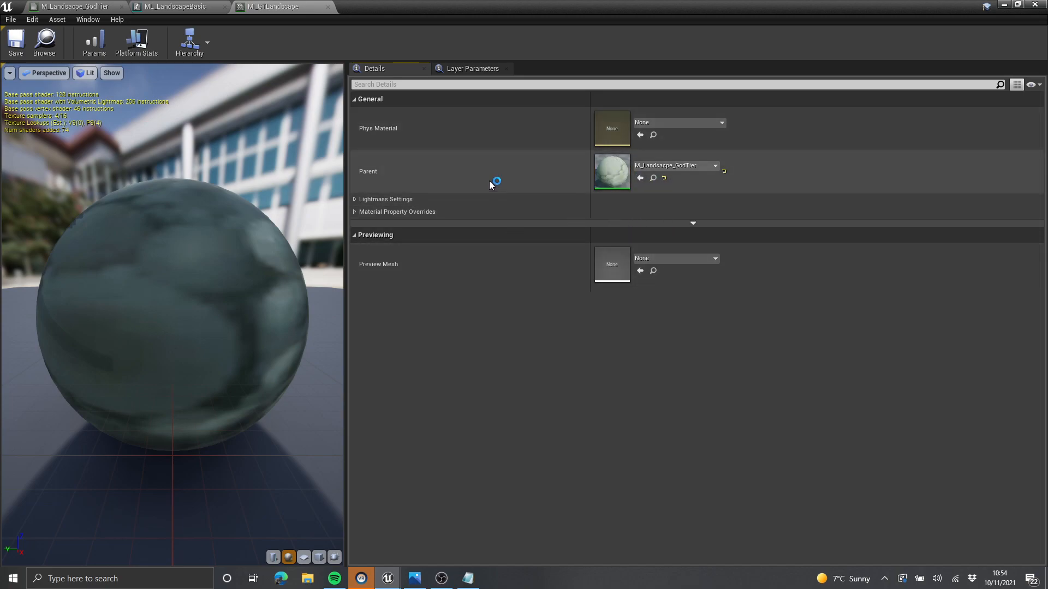
pyautogui.click(465, 67)
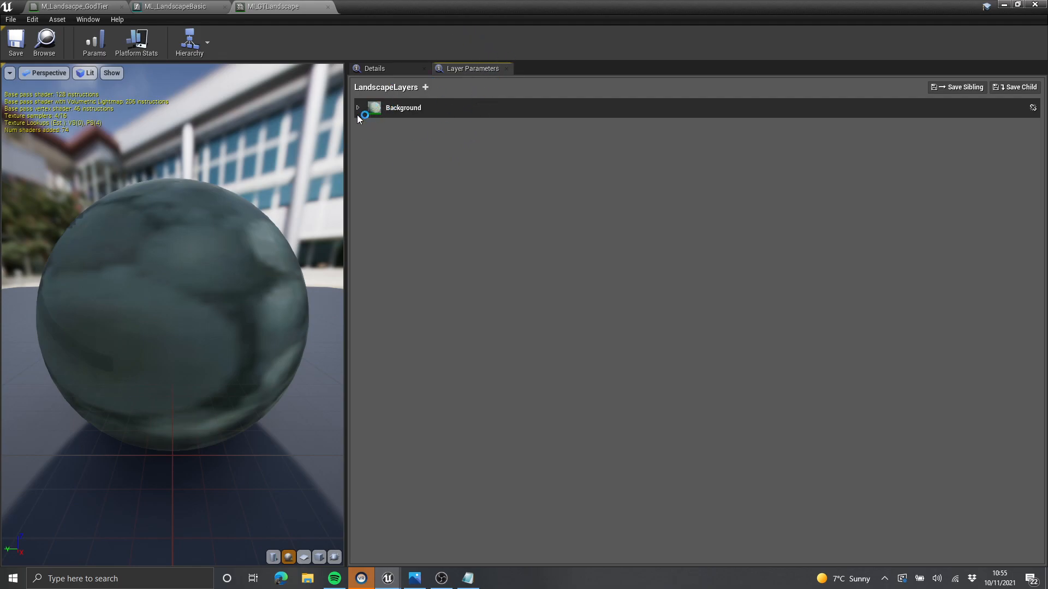
pyautogui.click(175, 6)
pyautogui.click(75, 6)
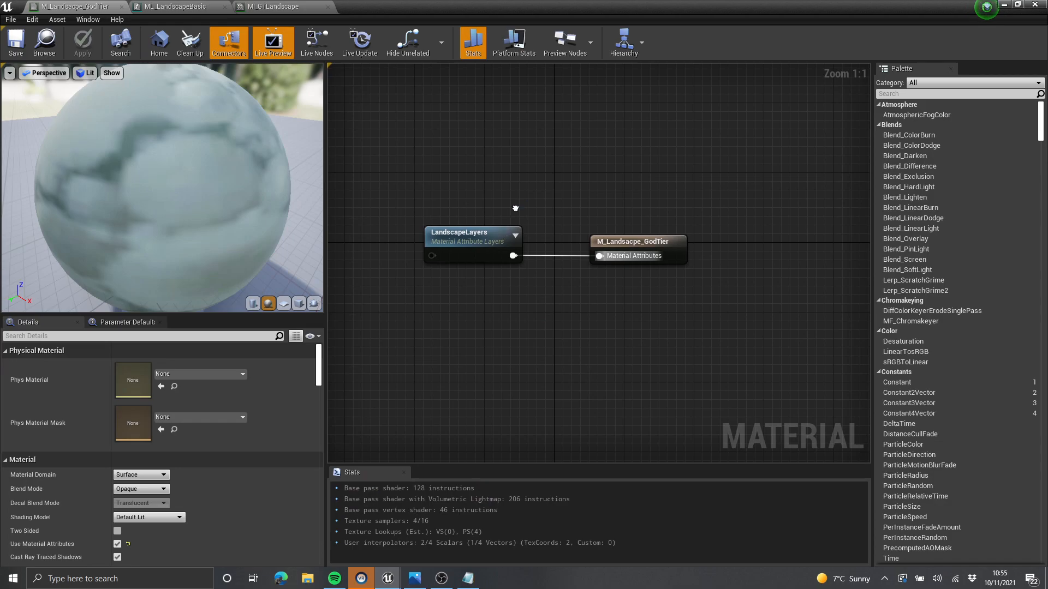
pyautogui.click(257, 6)
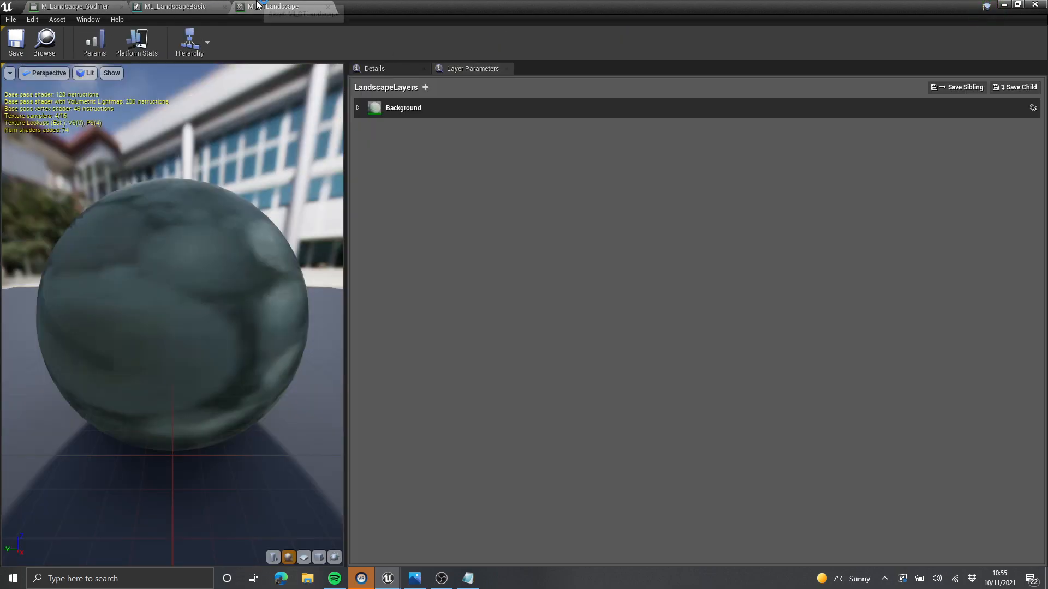
pyautogui.moveTo(148, 290); pyautogui.dragTo(186, 333)
pyautogui.scroll(-4, 147, 290)
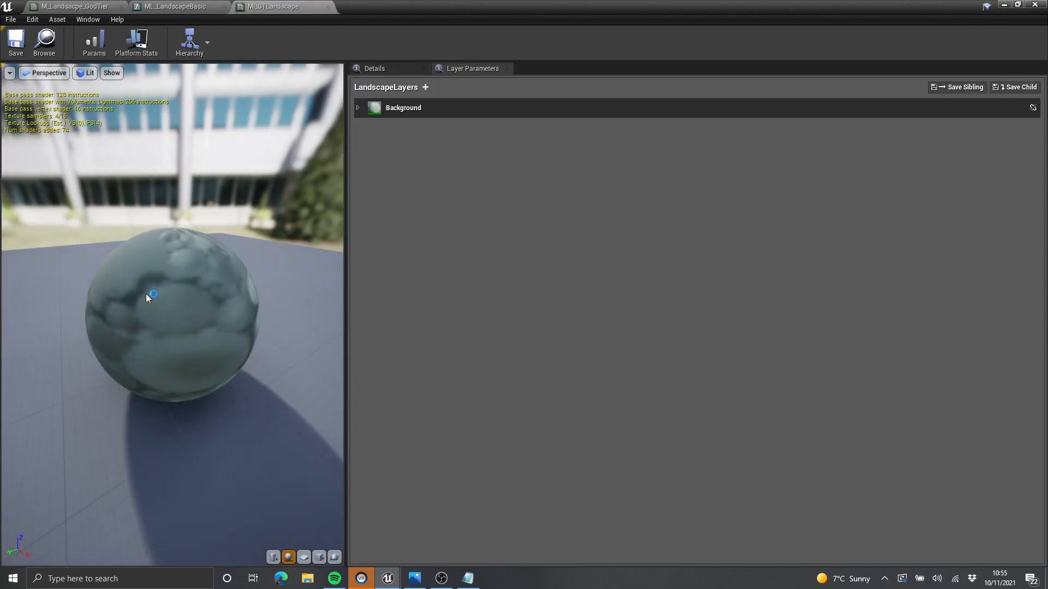
# Step: Examine the texture and scalar parameters exposed by the Background layer of MI_GTLandscape, and collapse the layer
pyautogui.click(357, 108)
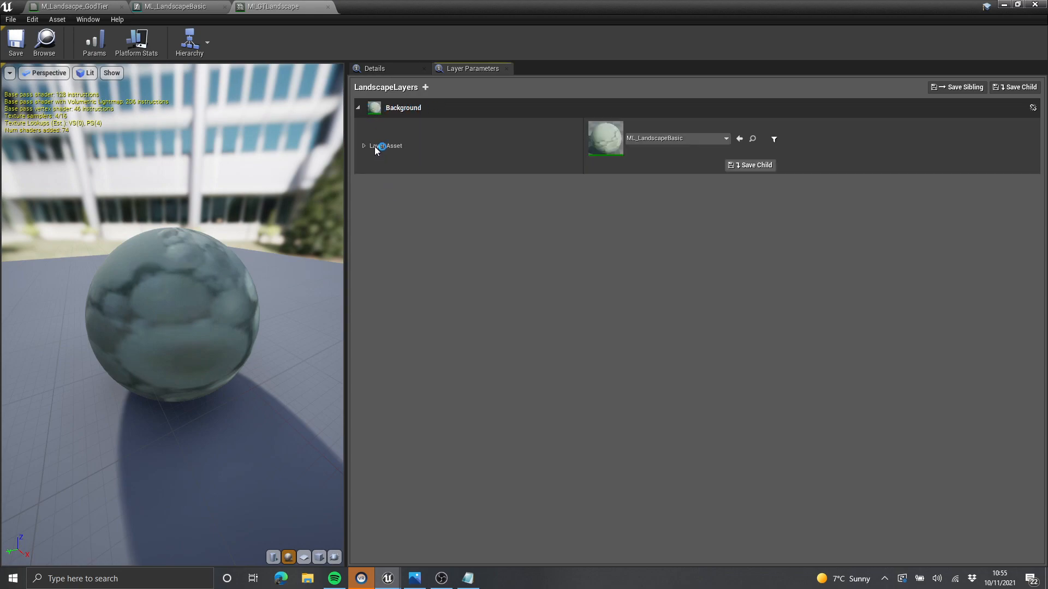
pyautogui.click(364, 145)
pyautogui.click(369, 178)
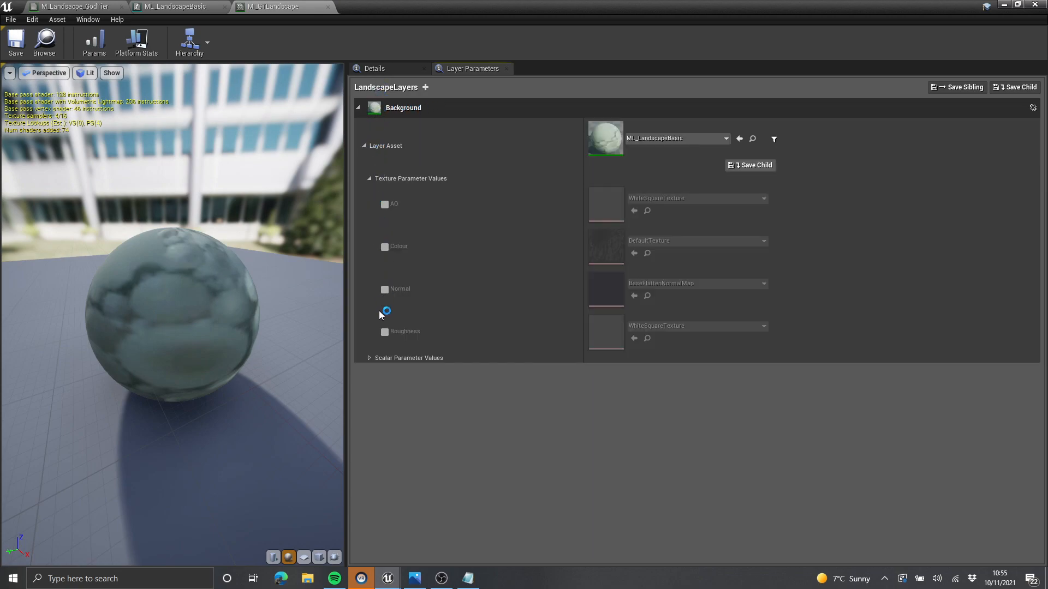
pyautogui.click(370, 358)
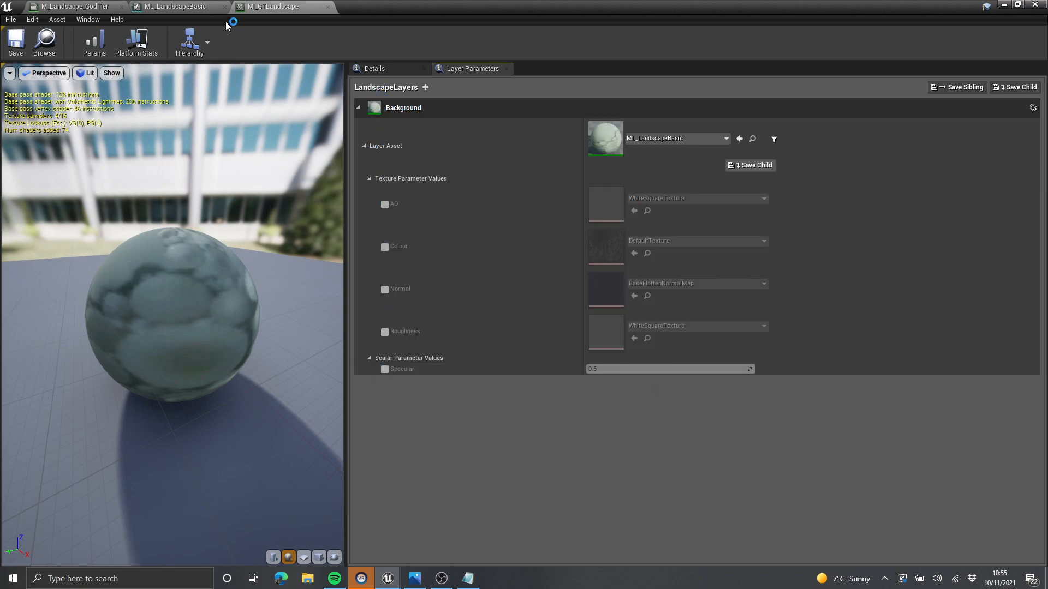
pyautogui.click(194, 8)
pyautogui.click(288, 7)
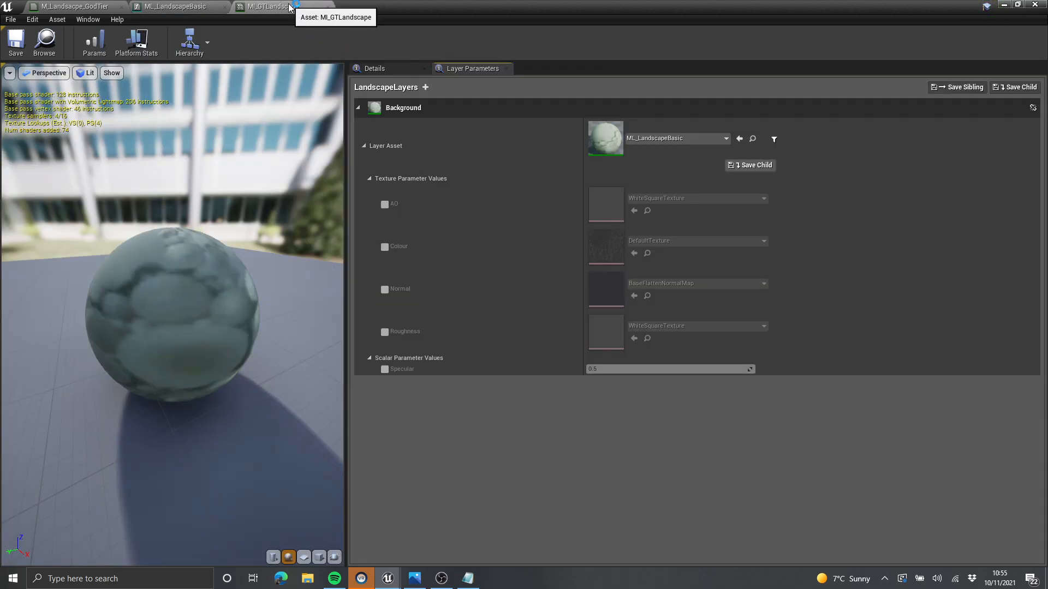
pyautogui.click(359, 109)
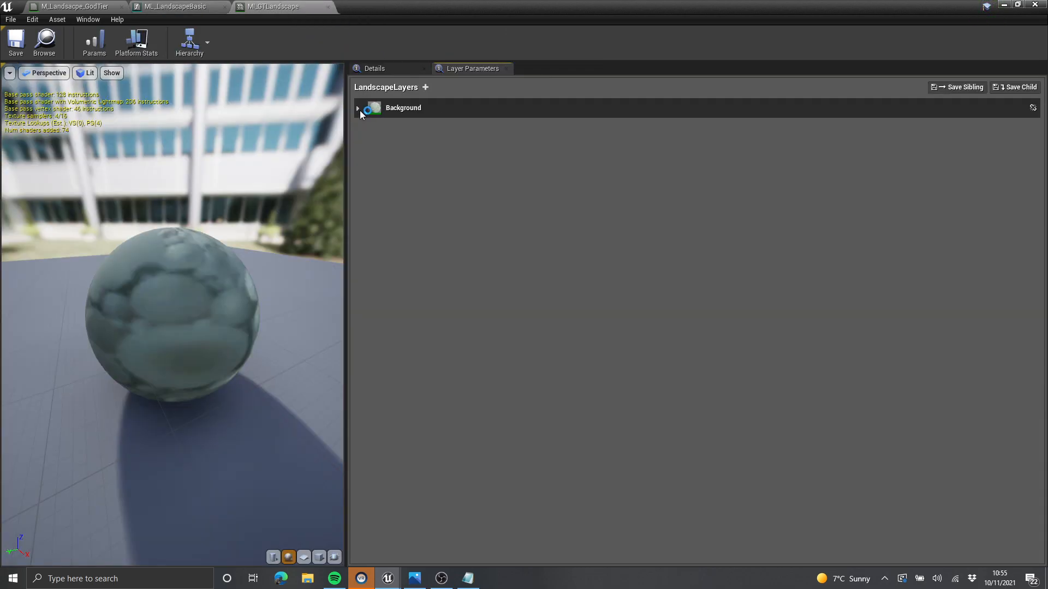
# Step: Add a new layer above Background in LandscapeLayers and set its layer asset to ML_LandscapeBasic
pyautogui.click(425, 88)
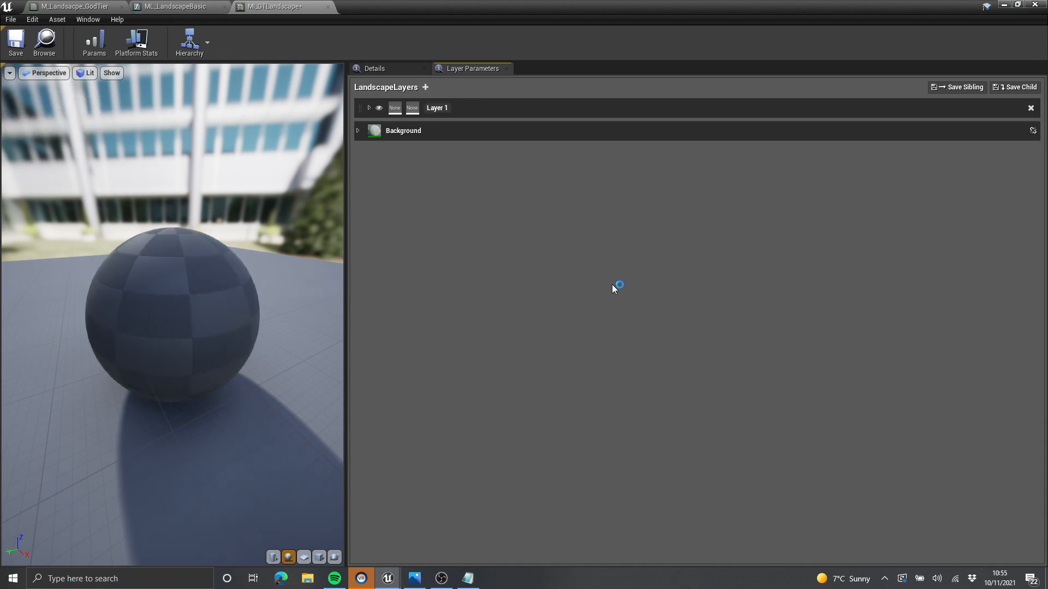
pyautogui.click(370, 109)
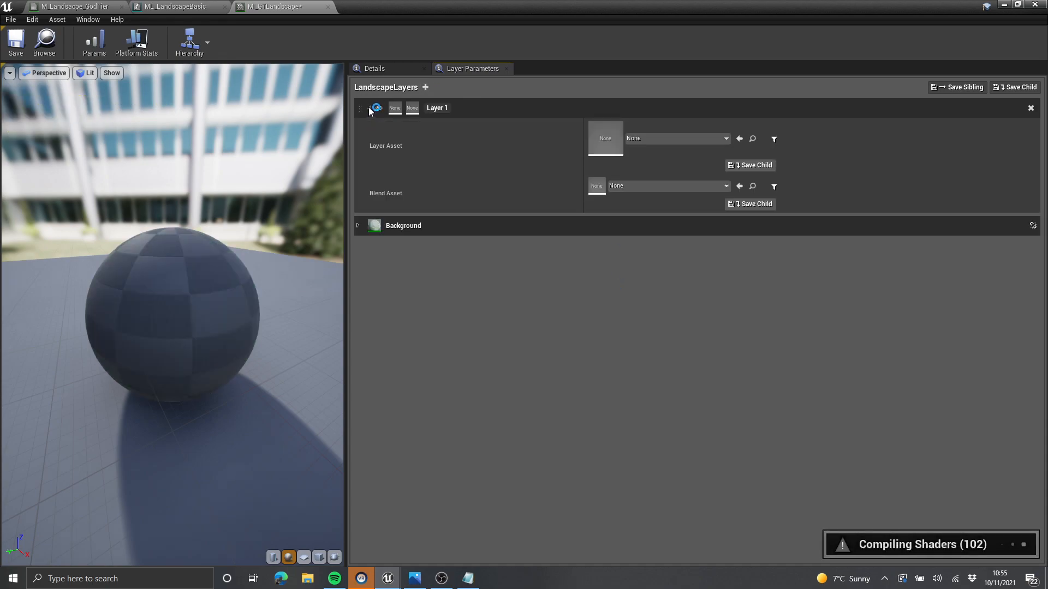
pyautogui.click(652, 138)
pyautogui.click(675, 222)
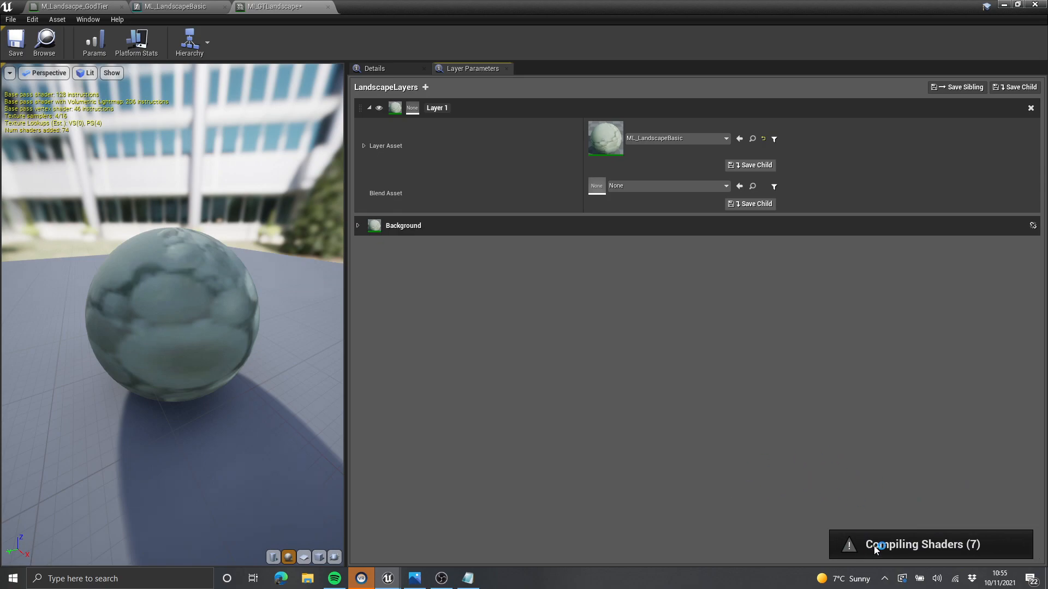
# Step: Examine the texture and scalar parameters of Layer 1 alongside those of the Background layer and the ML_LandscapeBasic graph
pyautogui.click(365, 147)
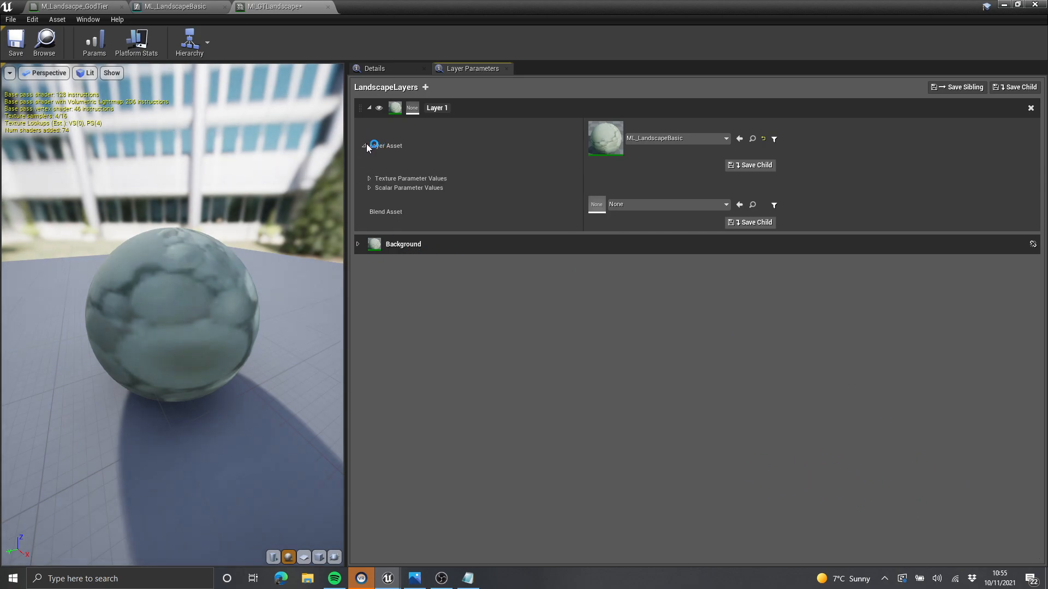
pyautogui.click(371, 178)
pyautogui.click(370, 359)
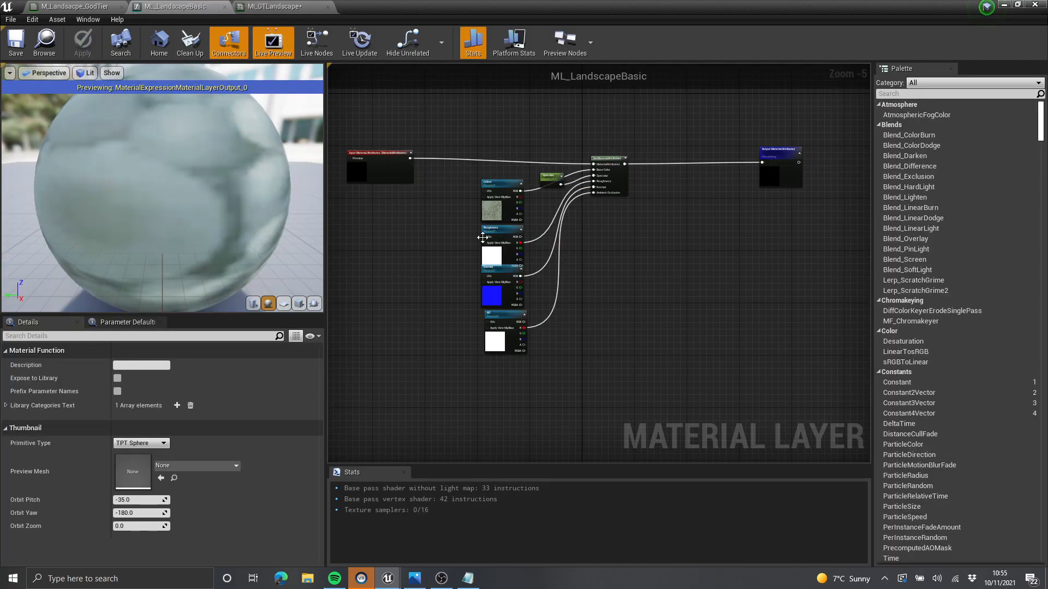
pyautogui.click(283, 6)
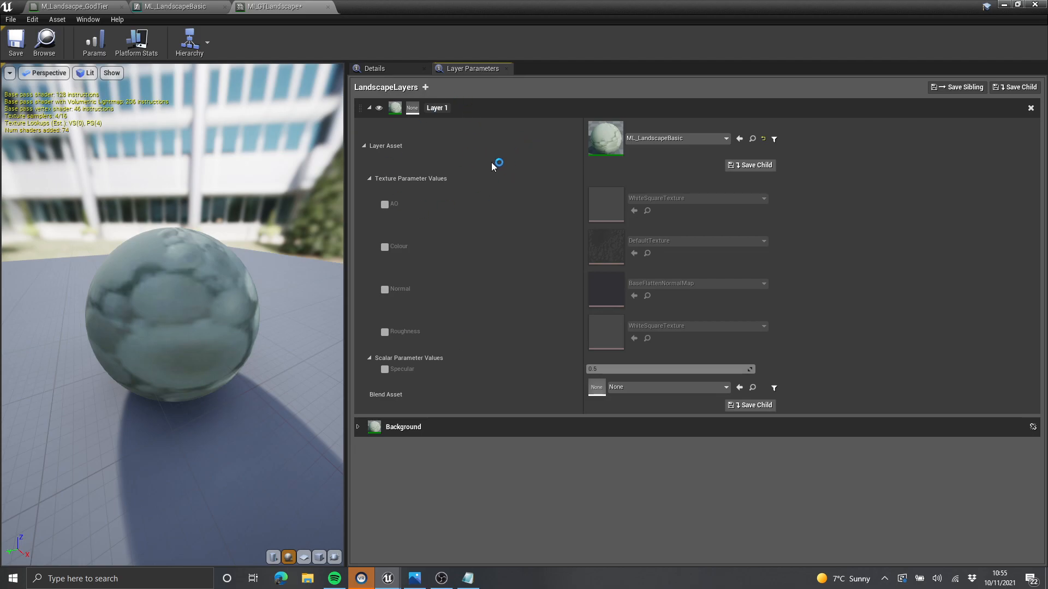
pyautogui.click(358, 426)
pyautogui.scroll(3, 545, 405)
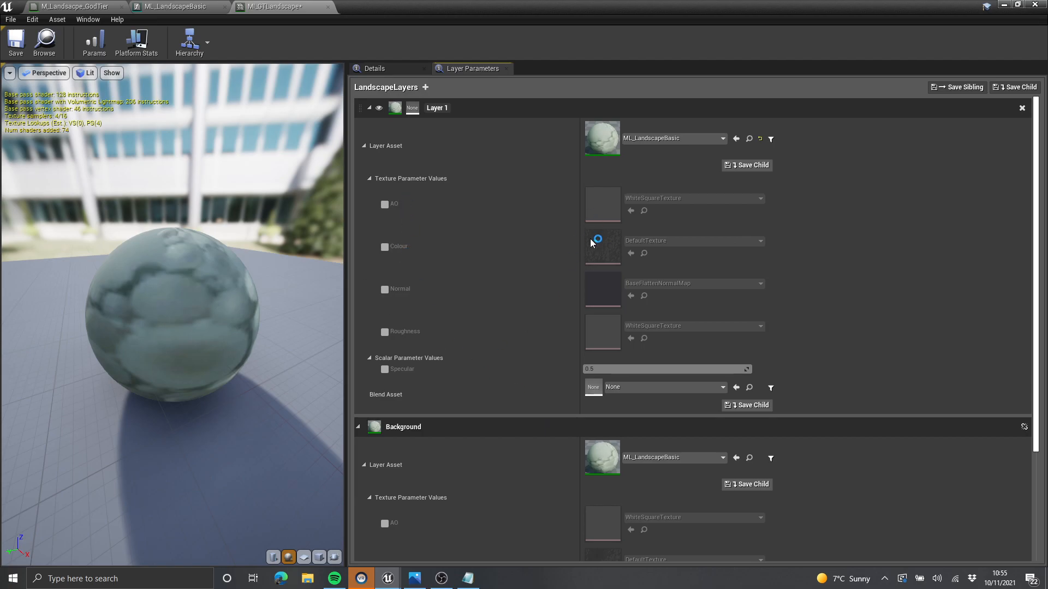
pyautogui.scroll(-6, 543, 270)
pyautogui.scroll(5, 554, 339)
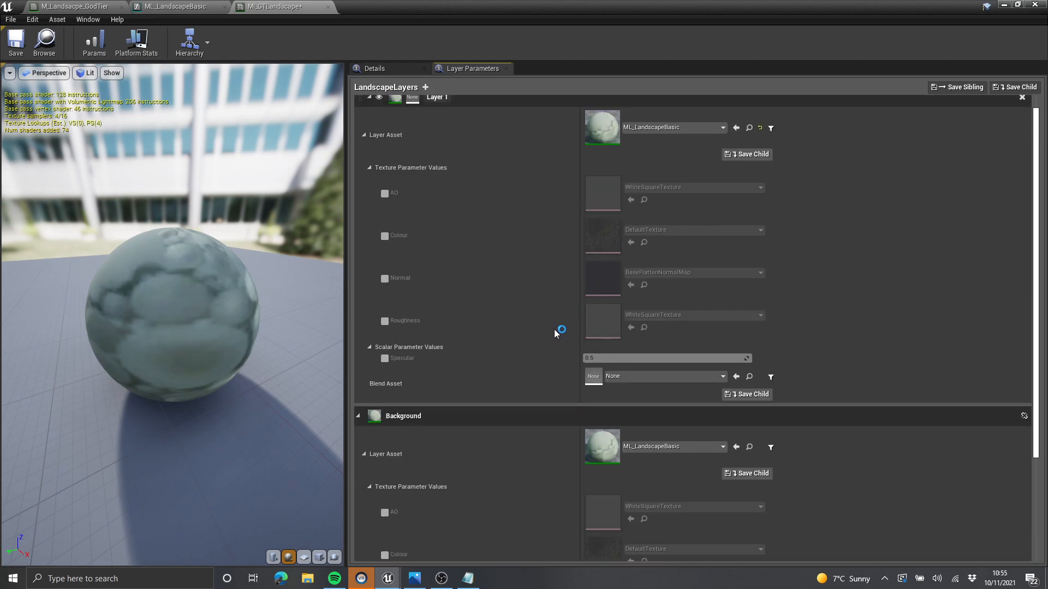
pyautogui.scroll(1, 553, 331)
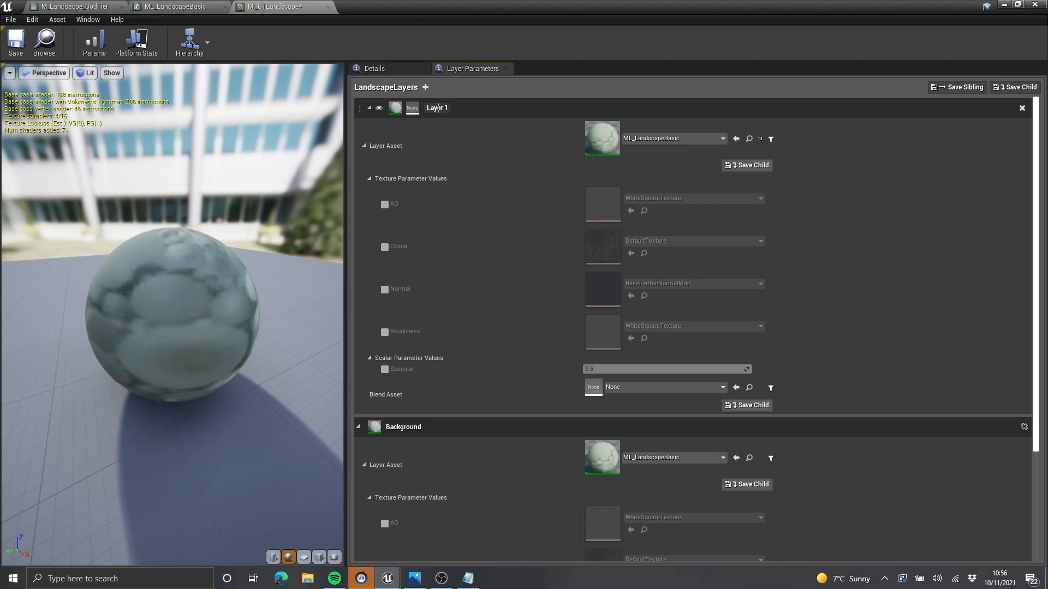
# Step: Rename Layer 1 to Grass, and add another layer above it named Sediment
pyautogui.write('Grass')
pyautogui.press('Return')
pyautogui.click(426, 88)
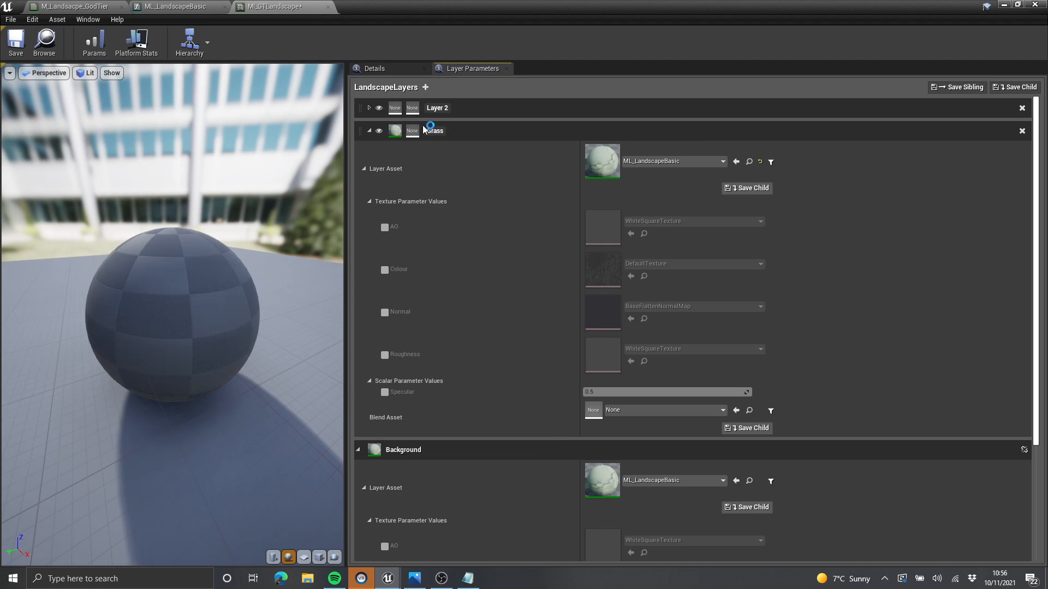
pyautogui.doubleClick(441, 107)
pyautogui.write('Sediment')
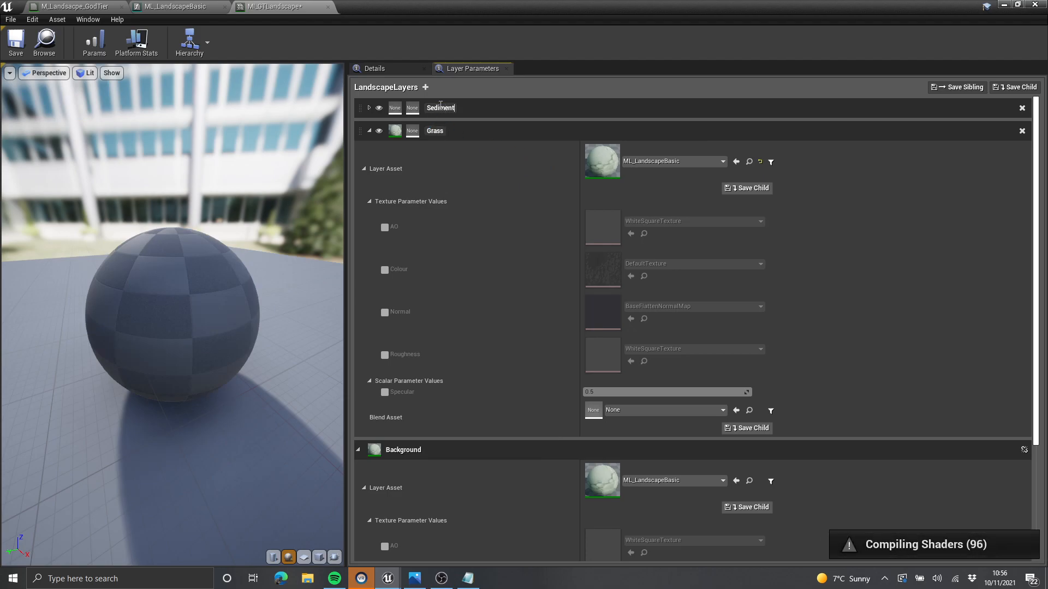
# Step: Add one more layer above Sediment and name it Rock
pyautogui.click(426, 88)
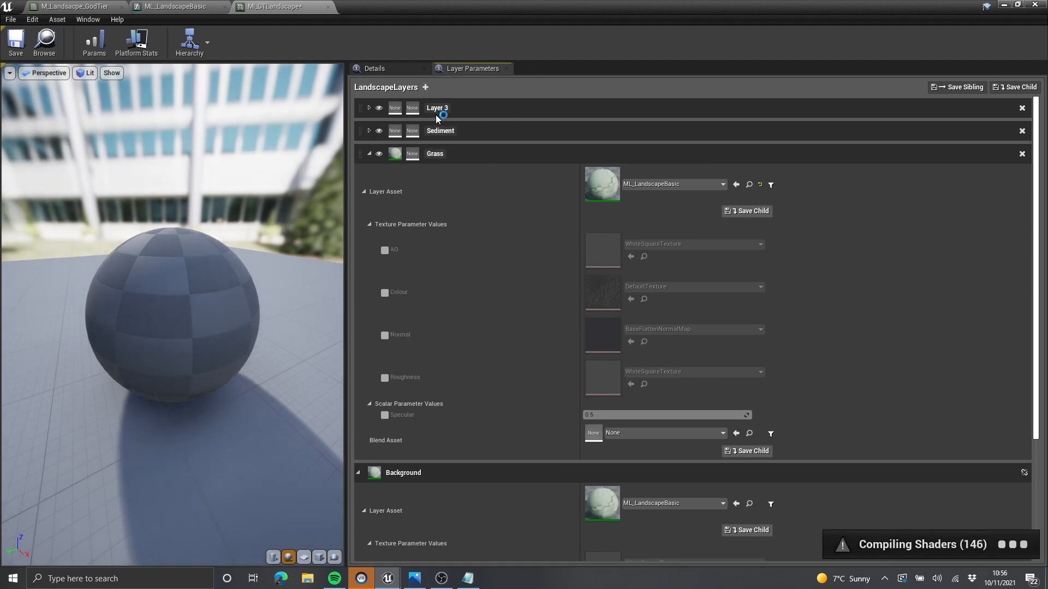
pyautogui.doubleClick(440, 108)
pyautogui.write('Rock')
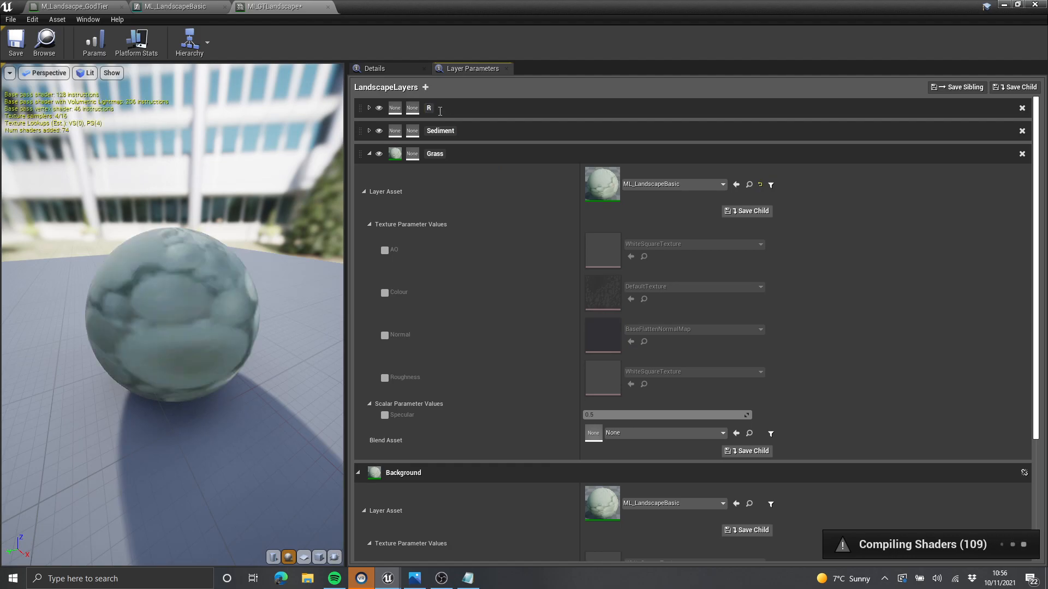
# Step: Set the layer asset of both the Sediment and Rock layers to ML_LandscapeBasic
pyautogui.click(370, 131)
pyautogui.click(692, 162)
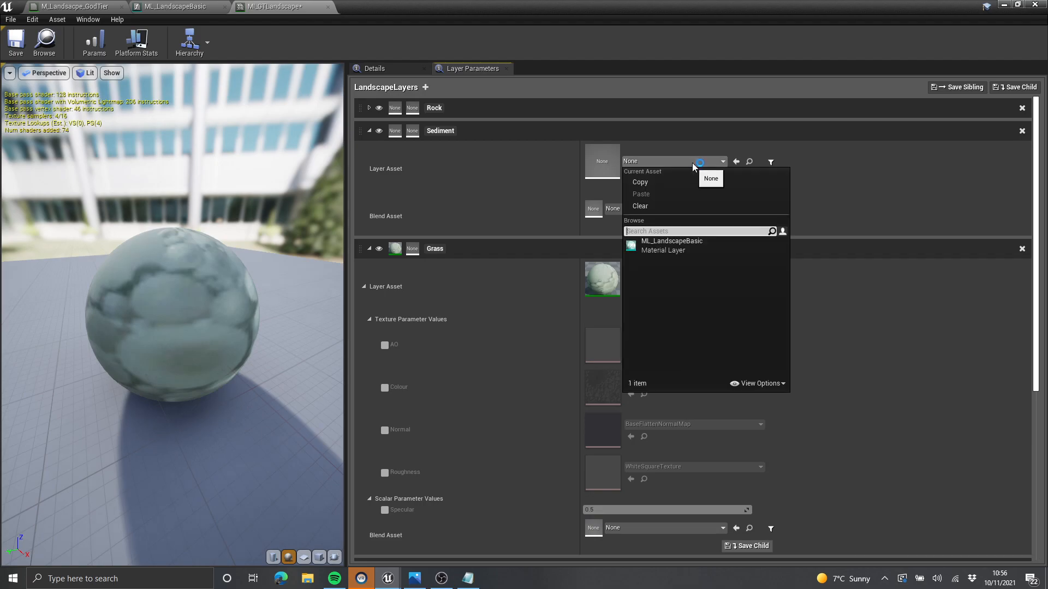
pyautogui.click(676, 239)
pyautogui.click(369, 108)
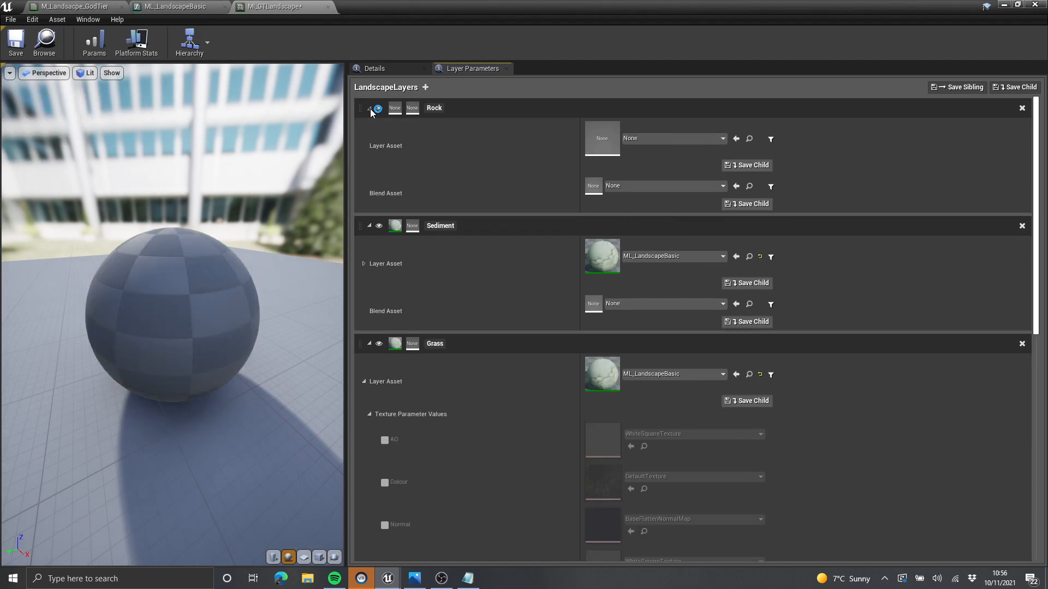
pyautogui.click(676, 139)
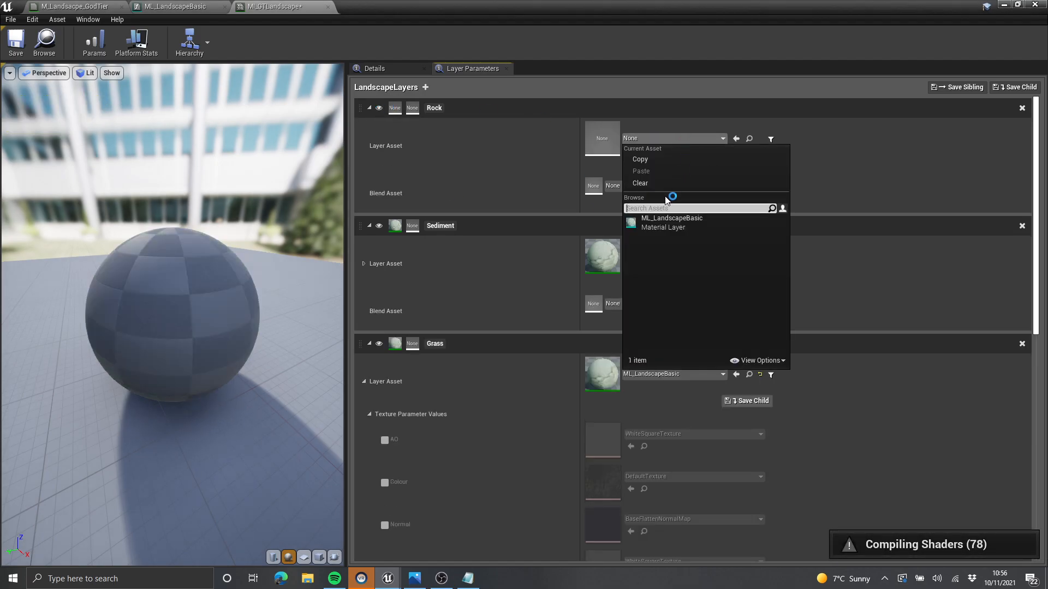
pyautogui.click(671, 229)
# Step: Collapse the Sediment, Rock and Background layers, along with the Grass layer's asset parameters
pyautogui.scroll(-8, 565, 329)
pyautogui.scroll(5, 561, 329)
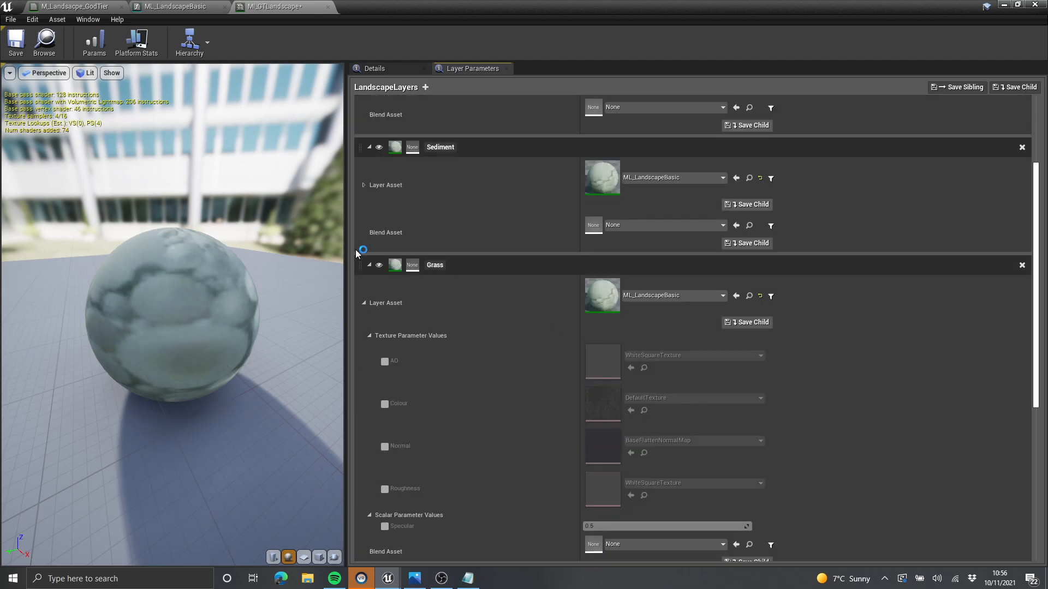
pyautogui.scroll(4, 362, 191)
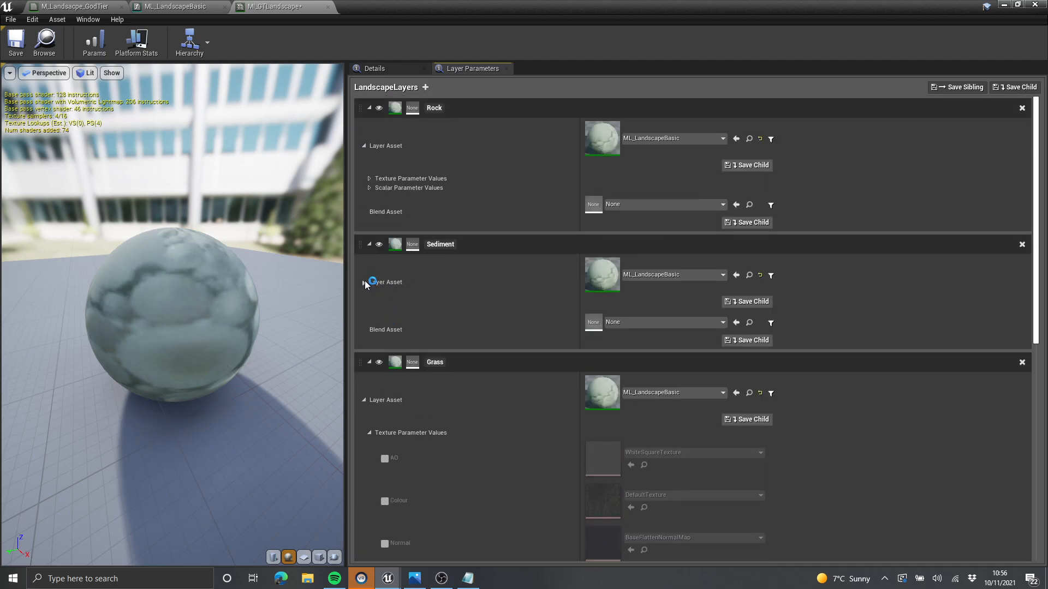
pyautogui.click(370, 244)
pyautogui.click(370, 108)
pyautogui.scroll(-2, 471, 182)
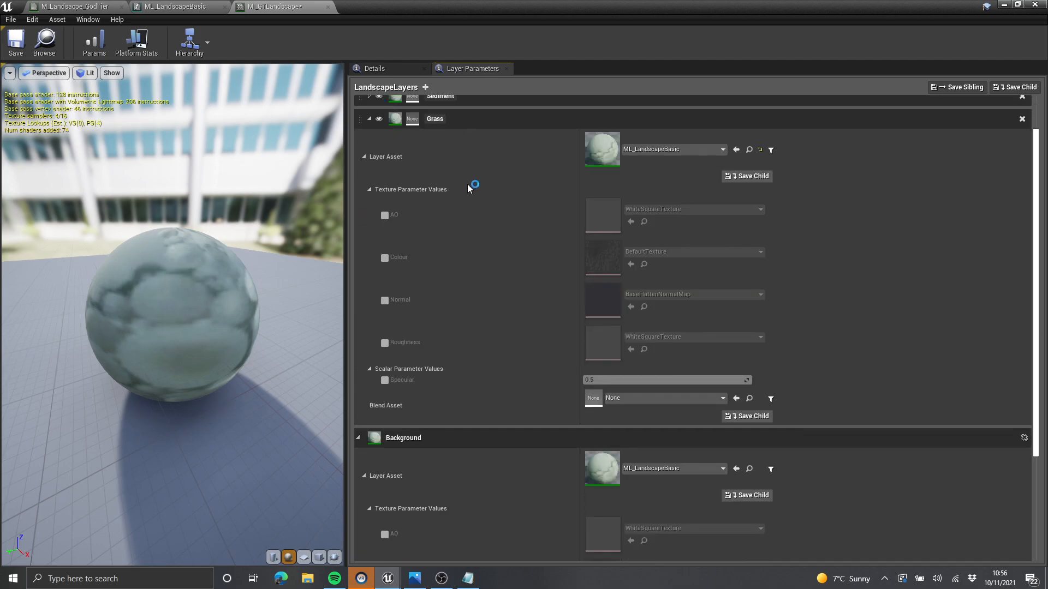
pyautogui.scroll(-3, 475, 235)
pyautogui.click(352, 336)
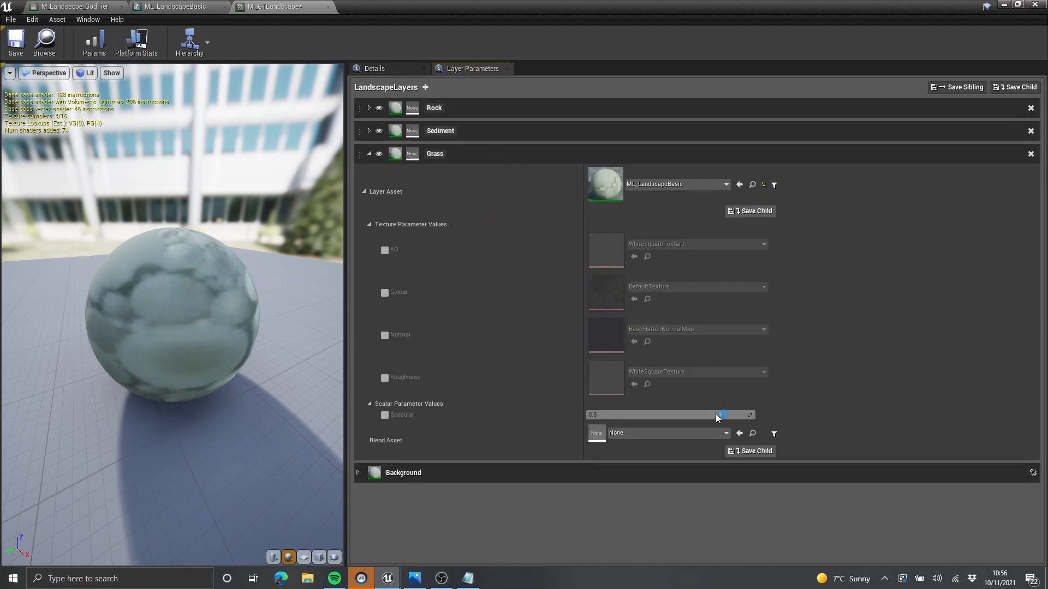
pyautogui.click(363, 191)
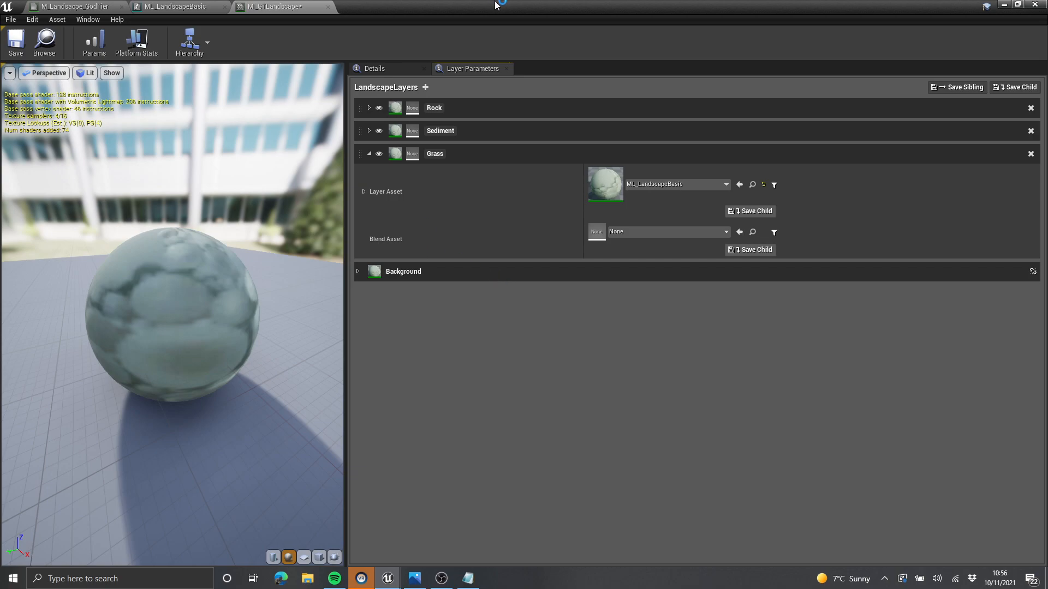
# Step: Open the M_LandscapeBeginner material from the Workshop_1_FastTerrain folder in the maximized material editor
pyautogui.moveTo(485, 3); pyautogui.dragTo(684, 48)
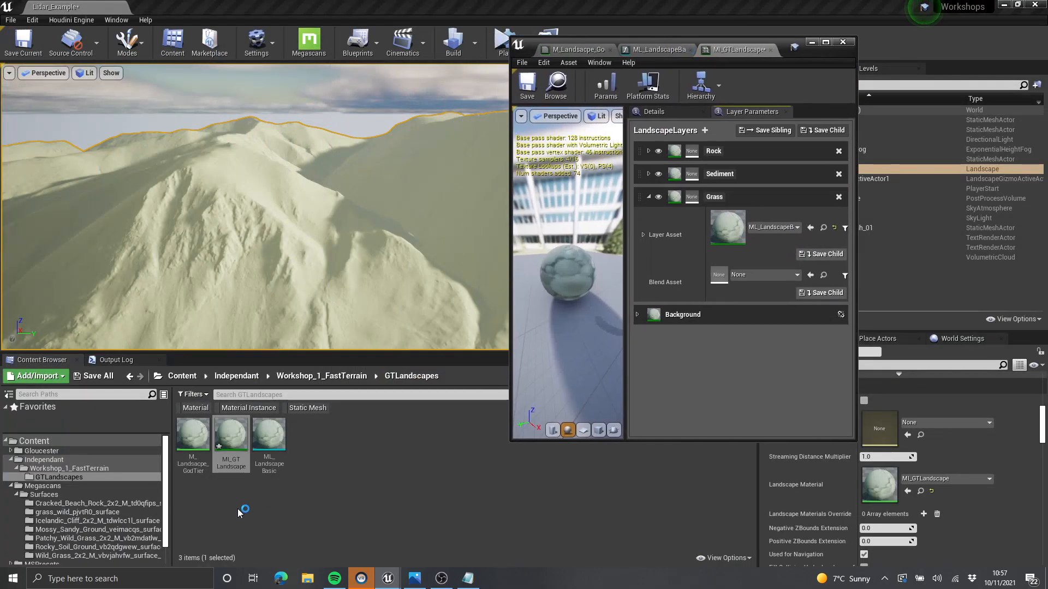
pyautogui.click(80, 469)
pyautogui.doubleClick(307, 436)
pyautogui.click(826, 42)
# Step: Examine the last two BlendMaterialAttributes nodes in M_LandscapeBeginner and the Rock and Sediment samples driving their alphas
pyautogui.moveTo(713, 136); pyautogui.dragTo(922, 212, button='right')
pyautogui.scroll(-3, 922, 212)
pyautogui.scroll(3, 546, 249)
pyautogui.moveTo(729, 144); pyautogui.dragTo(652, 262)
pyautogui.moveTo(680, 260); pyautogui.dragTo(734, 238, button='right')
pyautogui.scroll(-4, 734, 238)
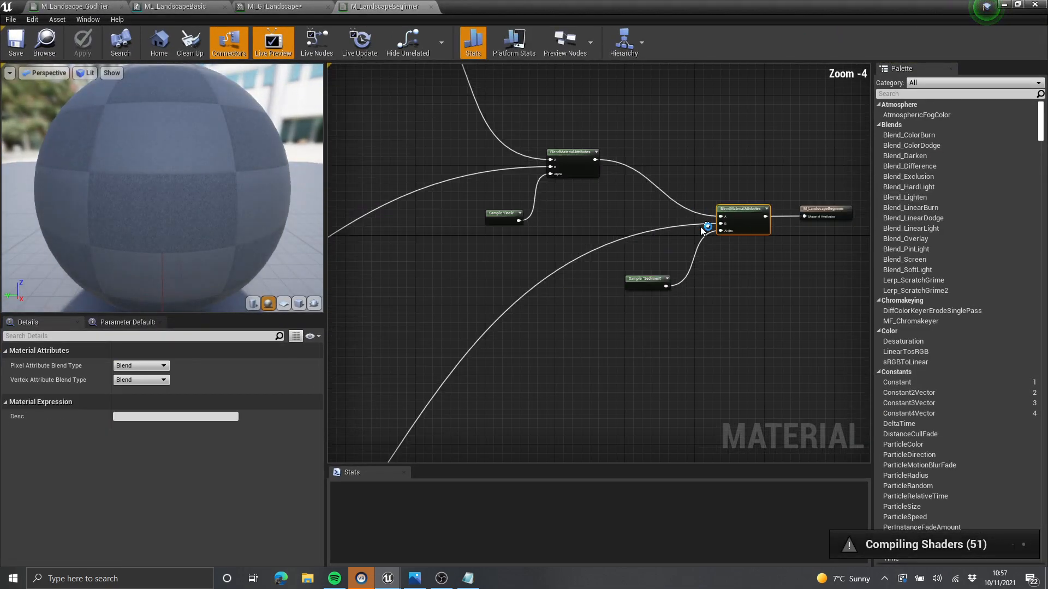
pyautogui.moveTo(551, 205); pyautogui.dragTo(678, 212, button='right')
pyautogui.scroll(4, 678, 212)
pyautogui.click(583, 236)
pyautogui.moveTo(742, 253); pyautogui.dragTo(579, 263, button='right')
pyautogui.scroll(-1, 579, 263)
pyautogui.moveTo(578, 225); pyautogui.dragTo(531, 255, button='right')
pyautogui.moveTo(569, 307); pyautogui.dragTo(384, 151)
pyautogui.moveTo(388, 174); pyautogui.dragTo(537, 170, button='right')
pyautogui.click(534, 263)
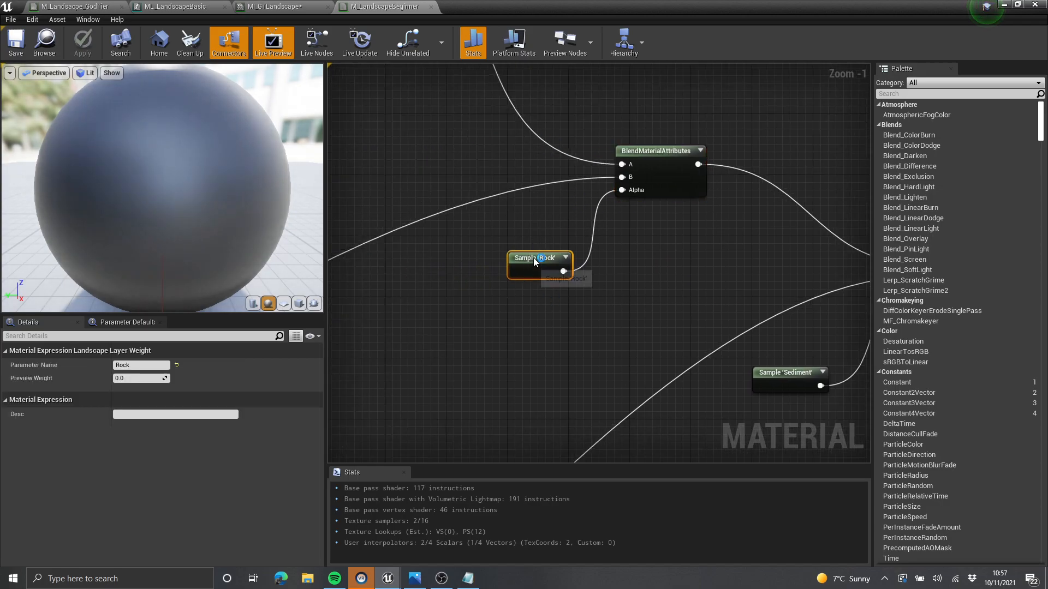
pyautogui.moveTo(532, 264); pyautogui.dragTo(533, 233)
pyautogui.moveTo(668, 255); pyautogui.dragTo(618, 287, button='right')
# Step: Examine the Grass sample and its blend node, and trace the whole blend chain through to the material output
pyautogui.moveTo(685, 279); pyautogui.dragTo(495, 186)
pyautogui.scroll(-2, 496, 186)
pyautogui.moveTo(470, 157); pyautogui.dragTo(528, 164, button='right')
pyautogui.scroll(-3, 660, 248)
pyautogui.moveTo(660, 248); pyautogui.dragTo(770, 346, button='right')
pyautogui.moveTo(707, 237); pyautogui.dragTo(628, 119, button='right')
pyautogui.scroll(5, 657, 182)
pyautogui.scroll(-1, 657, 182)
pyautogui.moveTo(377, 137); pyautogui.dragTo(649, 382, button='right')
pyautogui.scroll(-3, 649, 382)
pyautogui.moveTo(502, 191); pyautogui.dragTo(648, 299, button='right')
pyautogui.scroll(4, 603, 240)
pyautogui.scroll(-1, 616, 214)
pyautogui.moveTo(615, 215); pyautogui.dragTo(531, 208, button='right')
pyautogui.scroll(2, 508, 203)
pyautogui.click(483, 166)
pyautogui.moveTo(618, 240); pyautogui.dragTo(586, 198, button='right')
pyautogui.scroll(-2, 574, 202)
pyautogui.moveTo(572, 203); pyautogui.dragTo(421, 65, button='right')
pyautogui.scroll(-2, 580, 210)
pyautogui.scroll(4, 624, 249)
pyautogui.click(598, 185)
pyautogui.scroll(-3, 598, 184)
pyautogui.scroll(3, 650, 304)
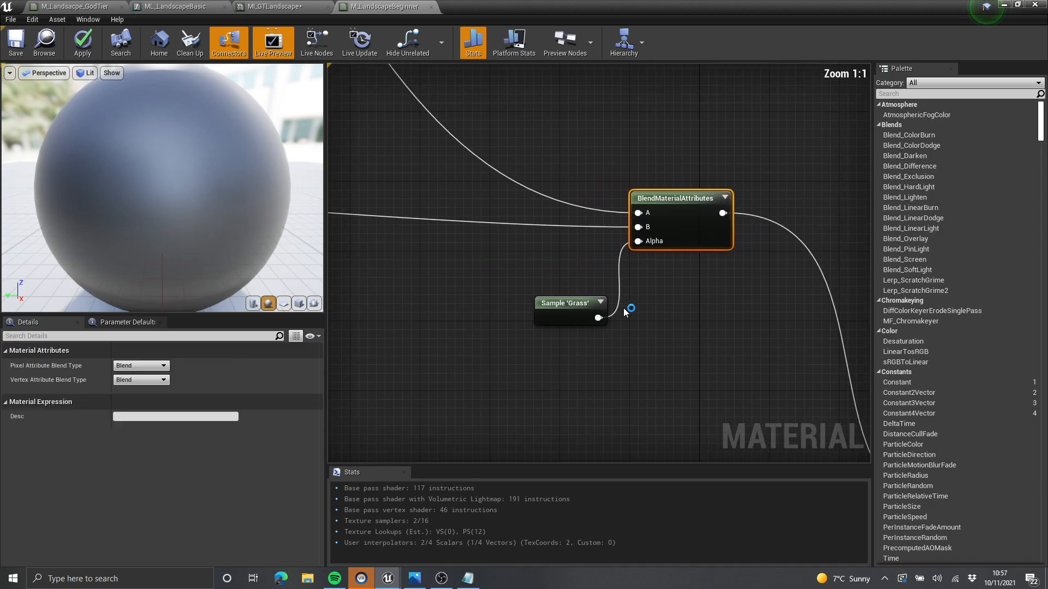
pyautogui.click(566, 306)
pyautogui.scroll(-3, 573, 284)
pyautogui.moveTo(482, 239); pyautogui.dragTo(657, 241, button='right')
pyautogui.scroll(-3, 657, 241)
pyautogui.moveTo(550, 194); pyautogui.dragTo(565, 159, button='right')
pyautogui.scroll(3, 673, 168)
pyautogui.scroll(-2, 443, 141)
pyautogui.moveTo(469, 154); pyautogui.dragTo(655, 333)
pyautogui.scroll(-3, 731, 349)
pyautogui.moveTo(753, 355); pyautogui.dragTo(591, 287, button='right')
pyautogui.scroll(3, 682, 293)
pyautogui.click(617, 245)
pyautogui.moveTo(620, 197); pyautogui.dragTo(483, 182, button='right')
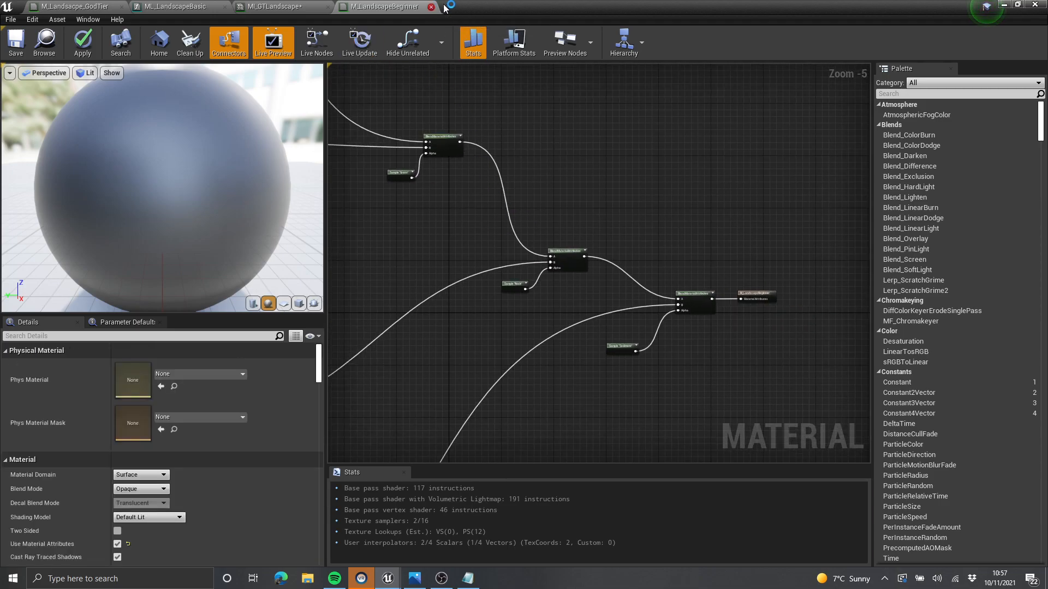
# Step: Create a Material Layer Blend asset named MLB_GrassLayer in the GTLandscapes folder
pyautogui.click(1003, 5)
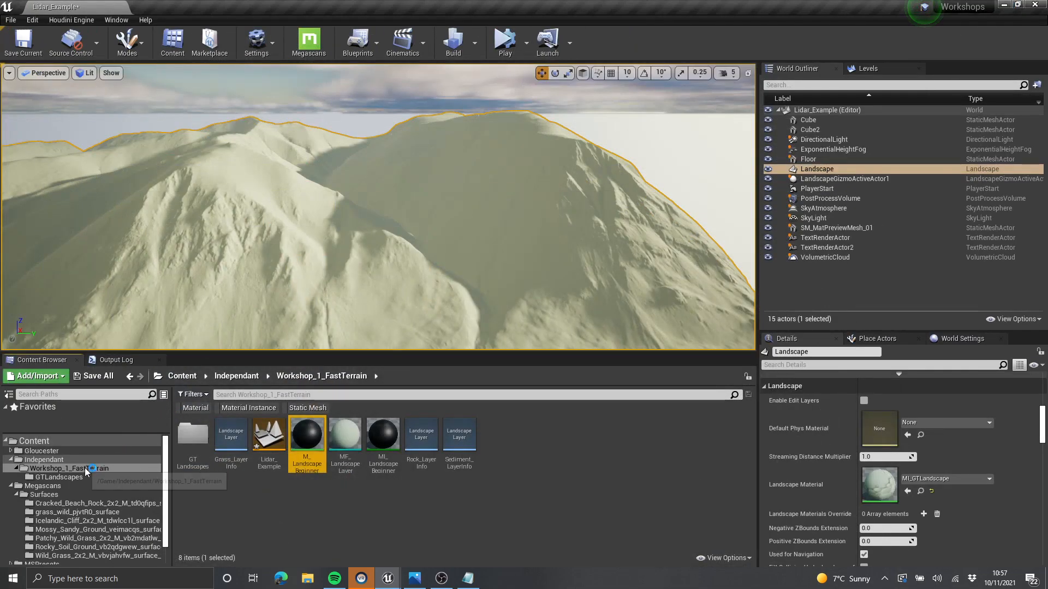
pyautogui.click(59, 477)
pyautogui.rightClick(364, 468)
pyautogui.moveTo(433, 381)
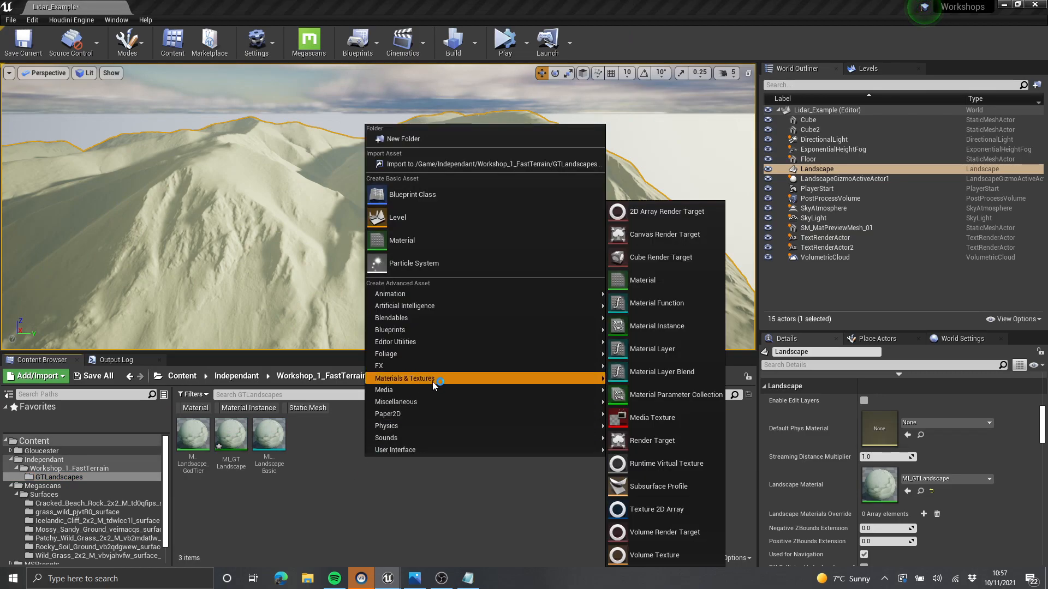
pyautogui.click(673, 372)
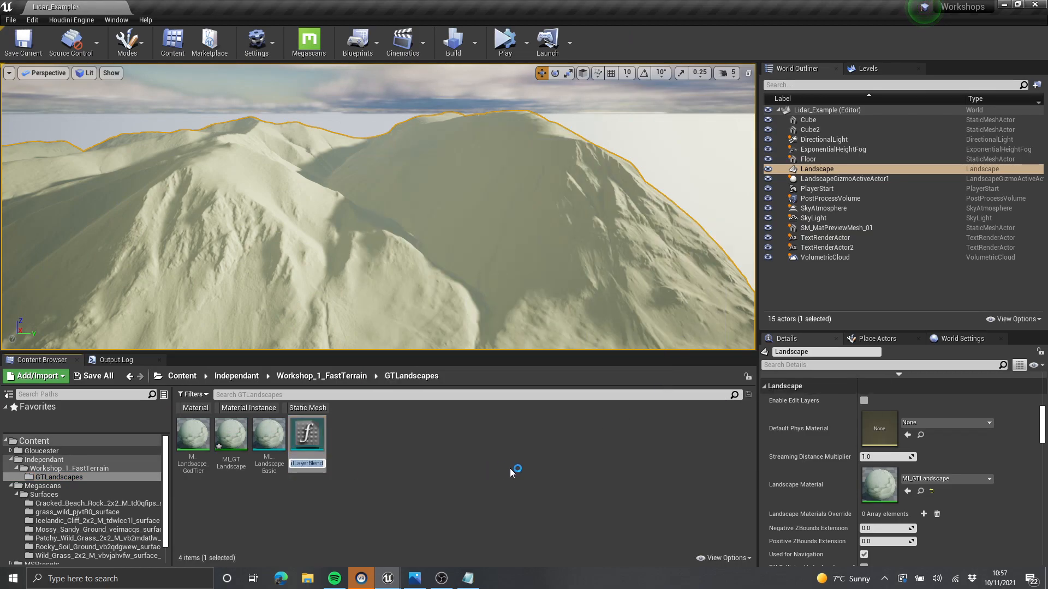
pyautogui.write('MLB_')
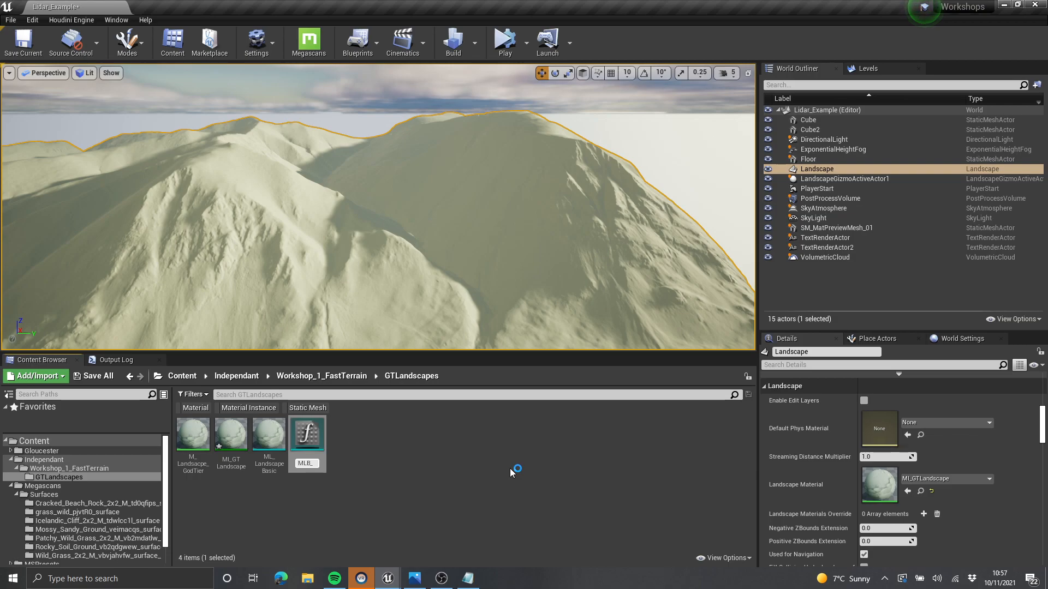
pyautogui.write('GG')
pyautogui.press('BackSpace')
pyautogui.write('rassLayer')
pyautogui.press('Return')
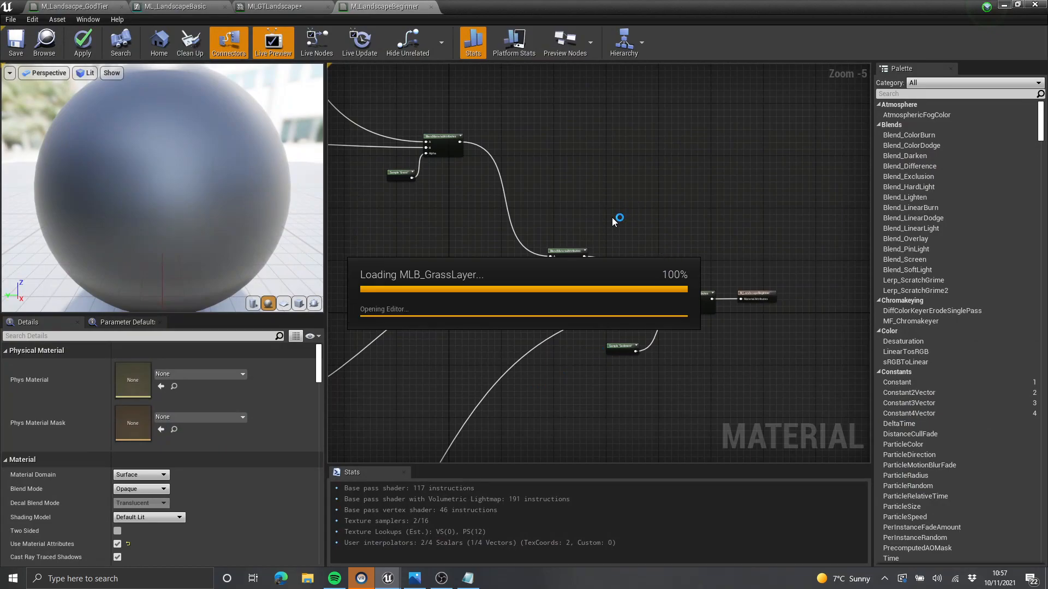
# Step: Examine the bottom and top layer inputs, blend node and output in the MLB_GrassLayer graph
pyautogui.moveTo(594, 162); pyautogui.dragTo(671, 163, button='right')
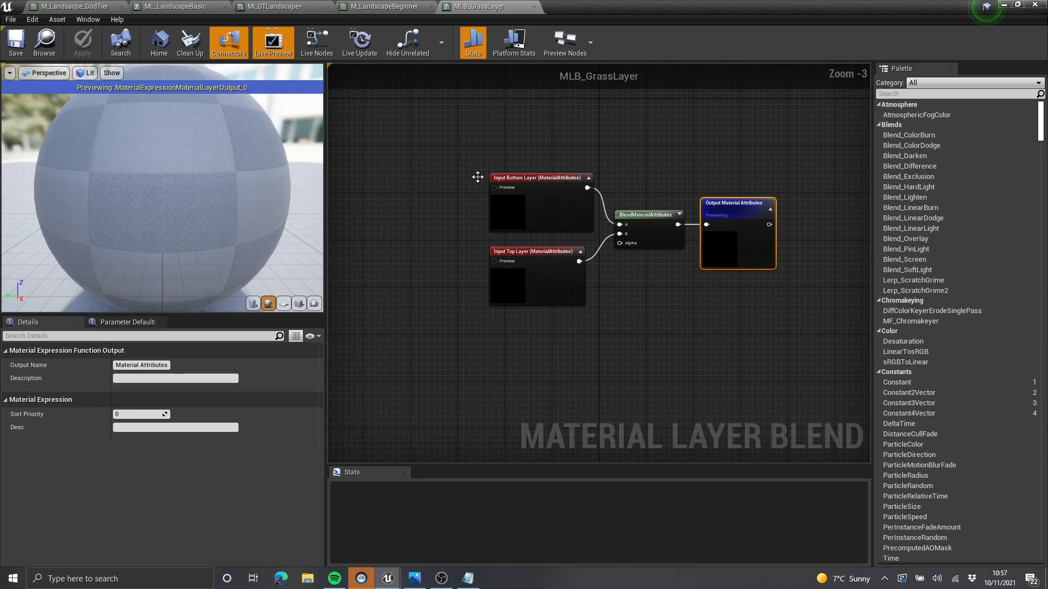
pyautogui.moveTo(468, 169); pyautogui.dragTo(552, 288)
pyautogui.moveTo(615, 266); pyautogui.dragTo(680, 295, button='right')
pyautogui.scroll(2, 675, 325)
pyautogui.scroll(1, 671, 349)
pyautogui.moveTo(668, 363); pyautogui.dragTo(574, 323, button='right')
pyautogui.scroll(-1, 720, 346)
pyautogui.moveTo(456, 354); pyautogui.dragTo(556, 381, button='right')
pyautogui.scroll(1, 605, 153)
pyautogui.moveTo(605, 143); pyautogui.dragTo(590, 214, button='right')
pyautogui.click(589, 215)
pyautogui.moveTo(539, 260); pyautogui.dragTo(547, 215, button='right')
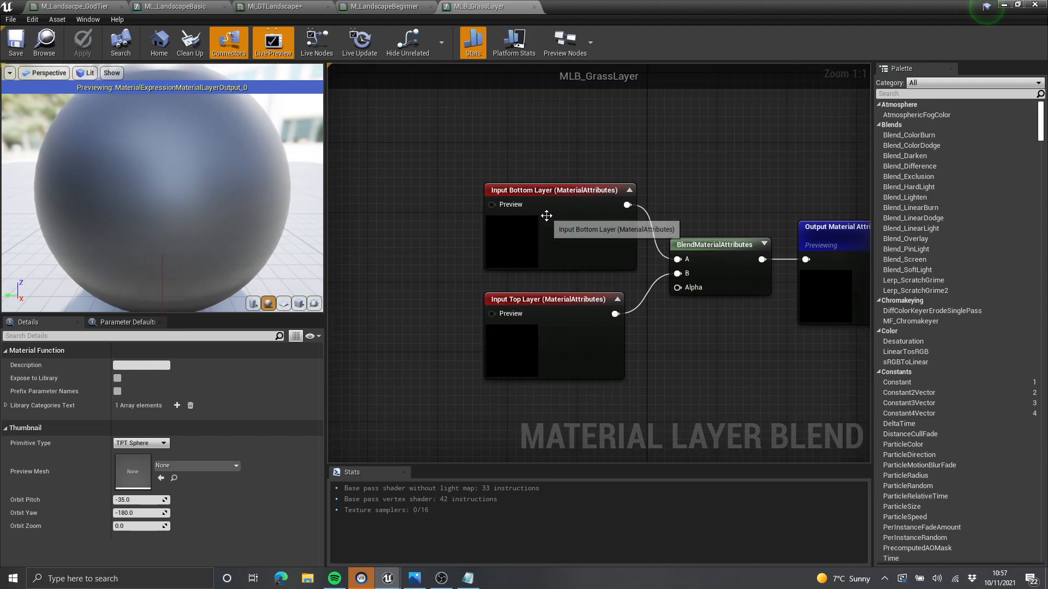
pyautogui.moveTo(546, 216); pyautogui.dragTo(545, 212)
pyautogui.click(571, 311)
pyautogui.moveTo(657, 279); pyautogui.dragTo(425, 239, button='right')
pyautogui.click(640, 237)
pyautogui.moveTo(515, 287); pyautogui.dragTo(777, 273, button='right')
# Step: Move the two layer input nodes away from BlendMaterialAttributes and shift the blend node to make room between them
pyautogui.moveTo(601, 367); pyautogui.dragTo(519, 177)
pyautogui.moveTo(516, 179); pyautogui.dragTo(350, 180)
pyautogui.moveTo(779, 228); pyautogui.dragTo(643, 241, button='right')
pyautogui.scroll(1, 644, 241)
pyautogui.moveTo(644, 241); pyautogui.dragTo(621, 243)
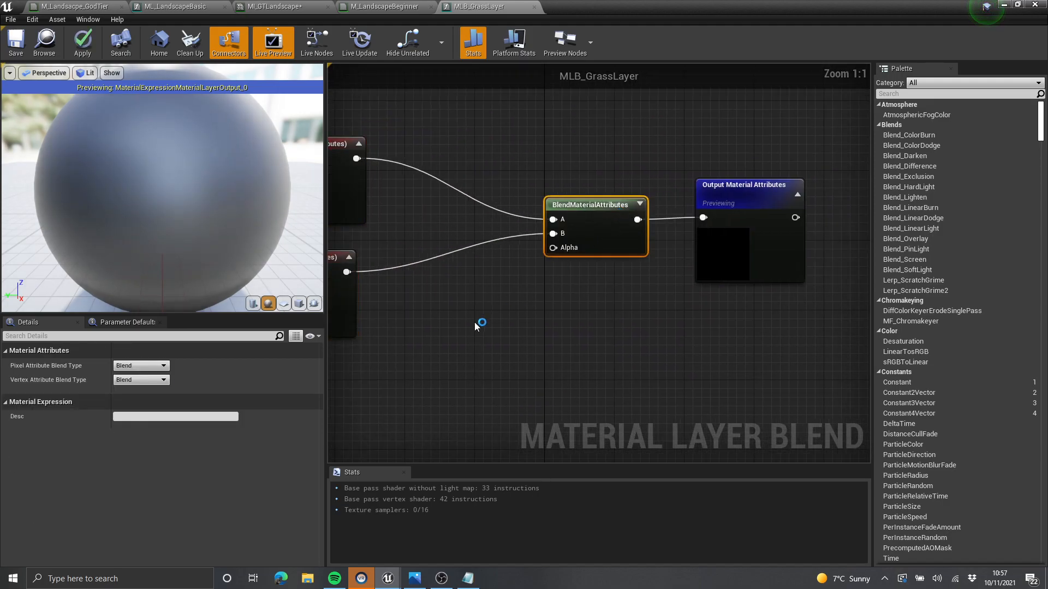
# Step: Compare the unconnected blend alpha in MLB_GrassLayer with the sample-driven blend alphas in M_LandscapeBeginner
pyautogui.moveTo(496, 313); pyautogui.dragTo(652, 300, button='right')
pyautogui.click(652, 299)
pyautogui.moveTo(556, 213); pyautogui.dragTo(450, 214, button='right')
pyautogui.scroll(1, 611, 200)
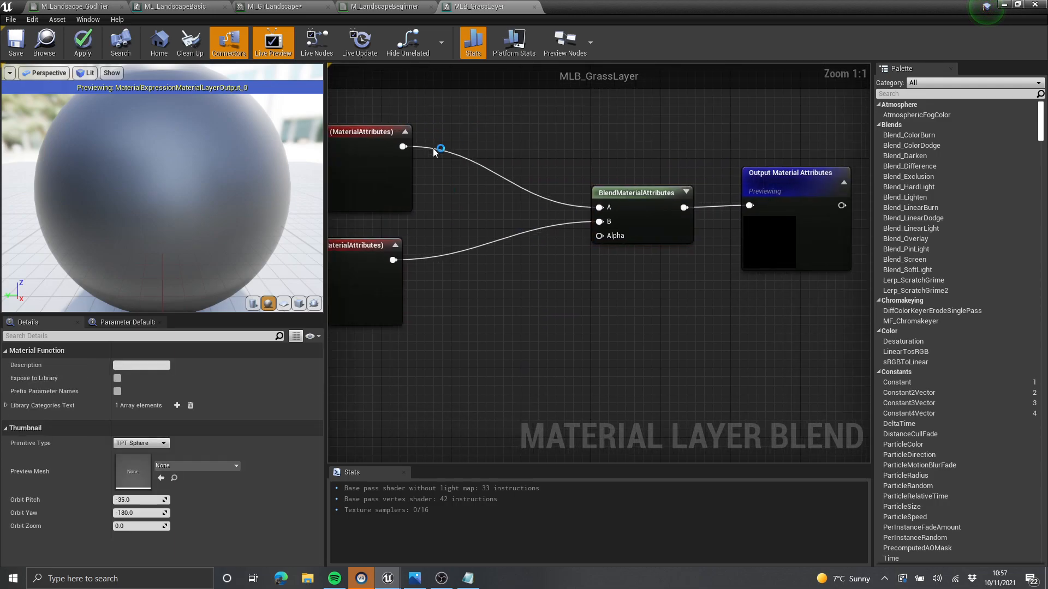
pyautogui.click(402, 6)
pyautogui.scroll(3, 483, 174)
pyautogui.moveTo(530, 275); pyautogui.dragTo(590, 189)
pyautogui.click(478, 6)
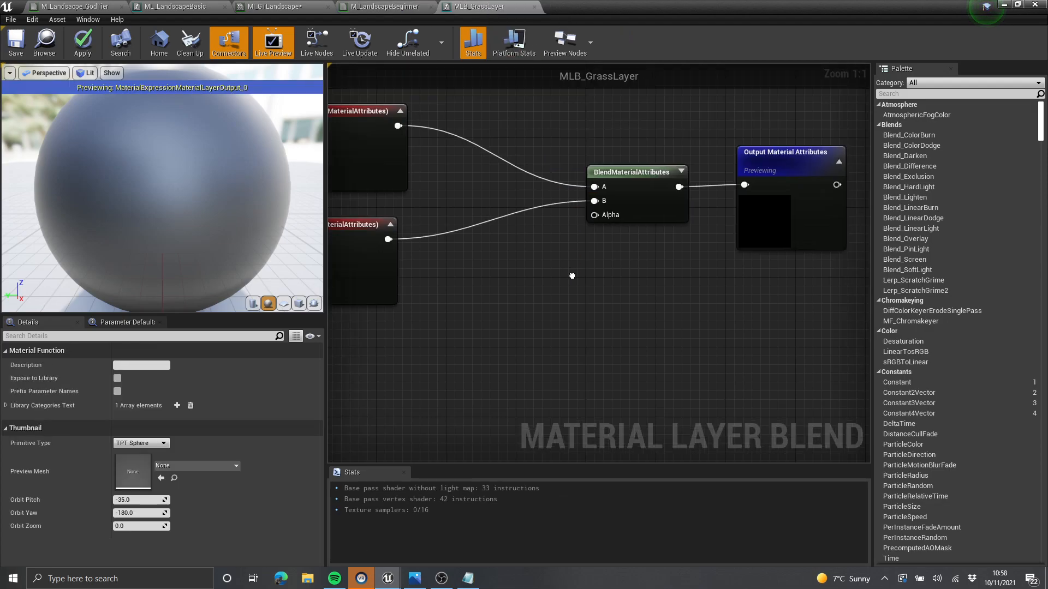
# Step: Add a LandscapeLayerSample node below BlendMaterialAttributes in MLB_GrassLayer and set its parameter name to Grass
pyautogui.rightClick(496, 215)
pyautogui.write('landsc')
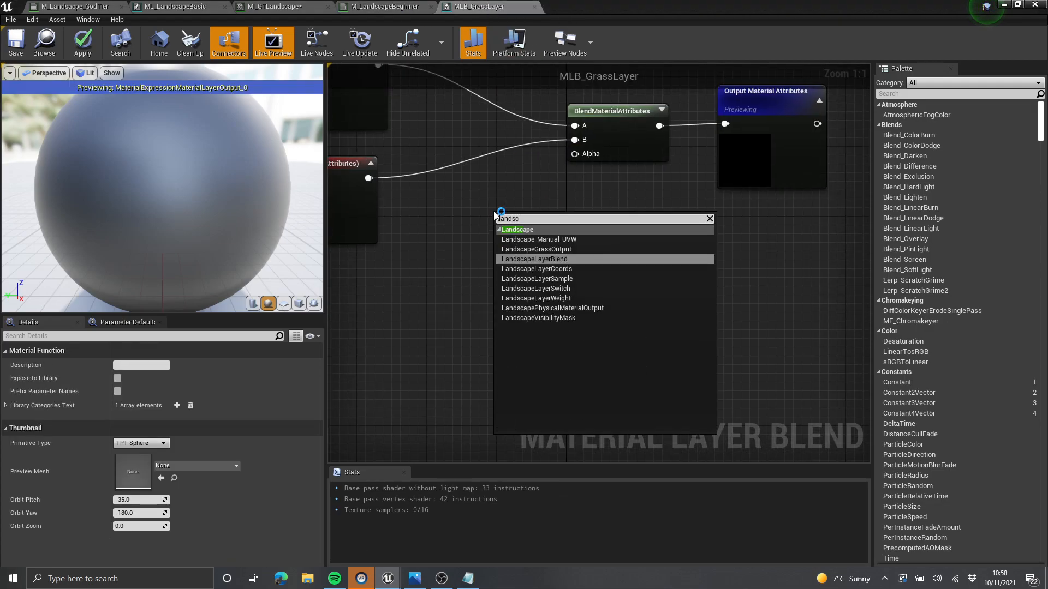
pyautogui.click(567, 279)
pyautogui.moveTo(524, 218); pyautogui.dragTo(500, 241)
pyautogui.click(141, 365)
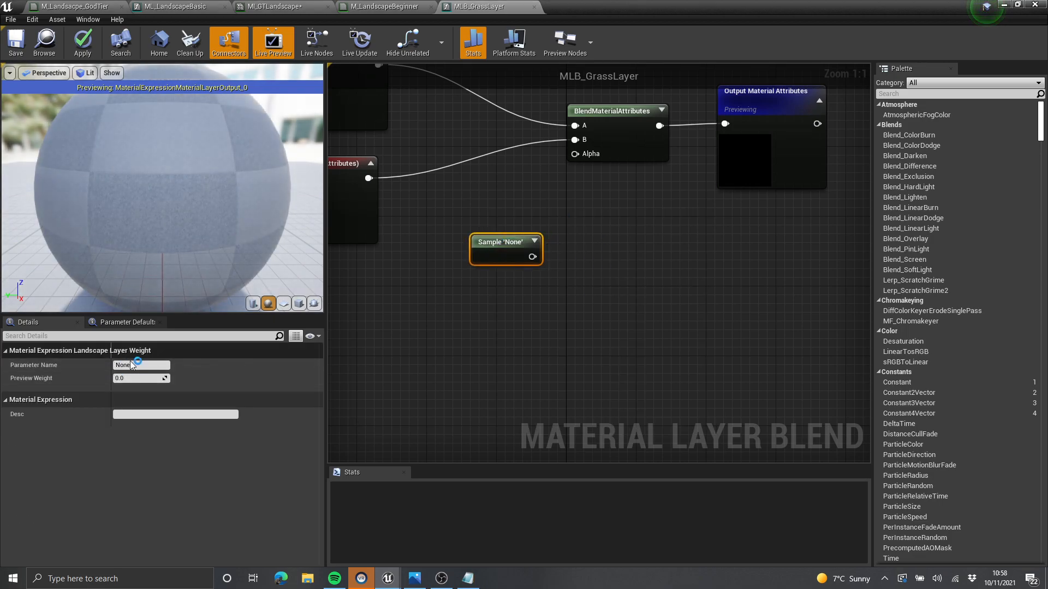
pyautogui.write('Grass')
pyautogui.click(640, 254)
# Step: Connect the Grass sample to the Alpha input of BlendMaterialAttributes and save MLB_GrassLayer
pyautogui.moveTo(533, 256); pyautogui.dragTo(576, 154)
pyautogui.click(507, 262)
pyautogui.press('Home')
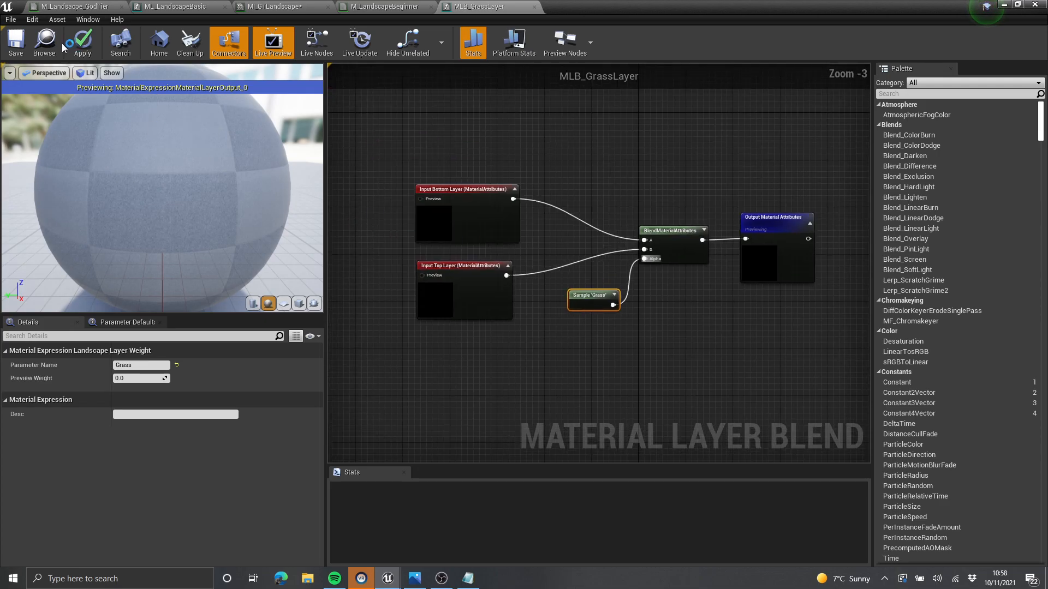
pyautogui.click(16, 44)
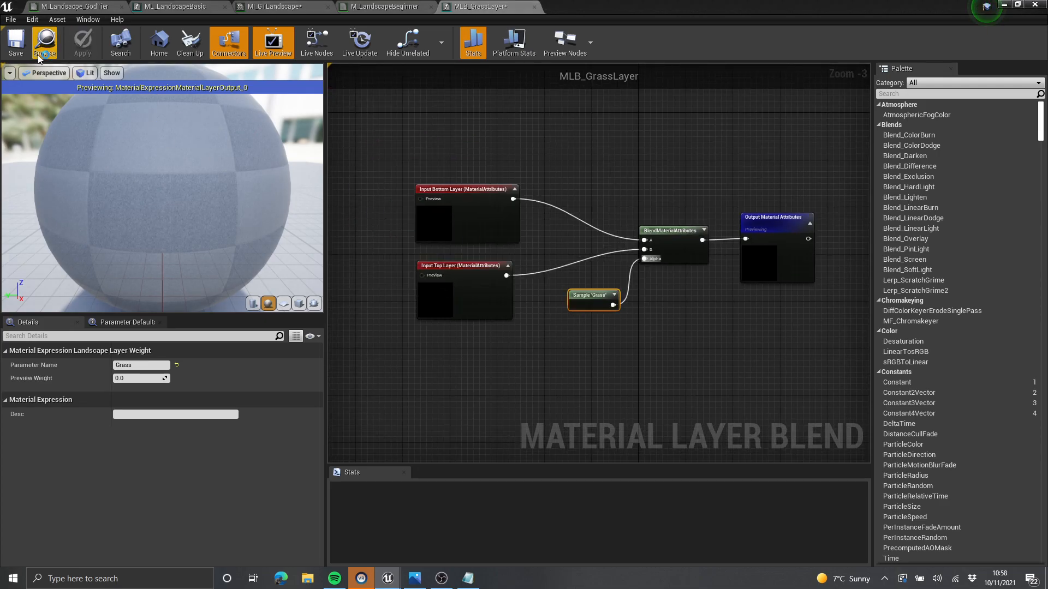
pyautogui.click(673, 155)
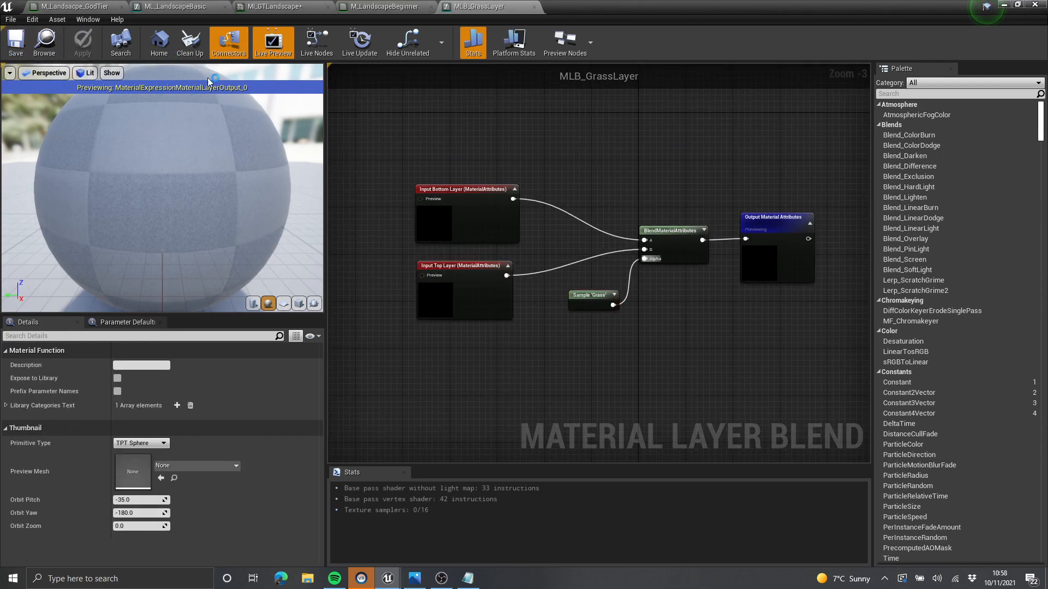
# Step: Return to MI_GTLandscape and close M_LandscapeBeginner without applying its changes
pyautogui.click(300, 7)
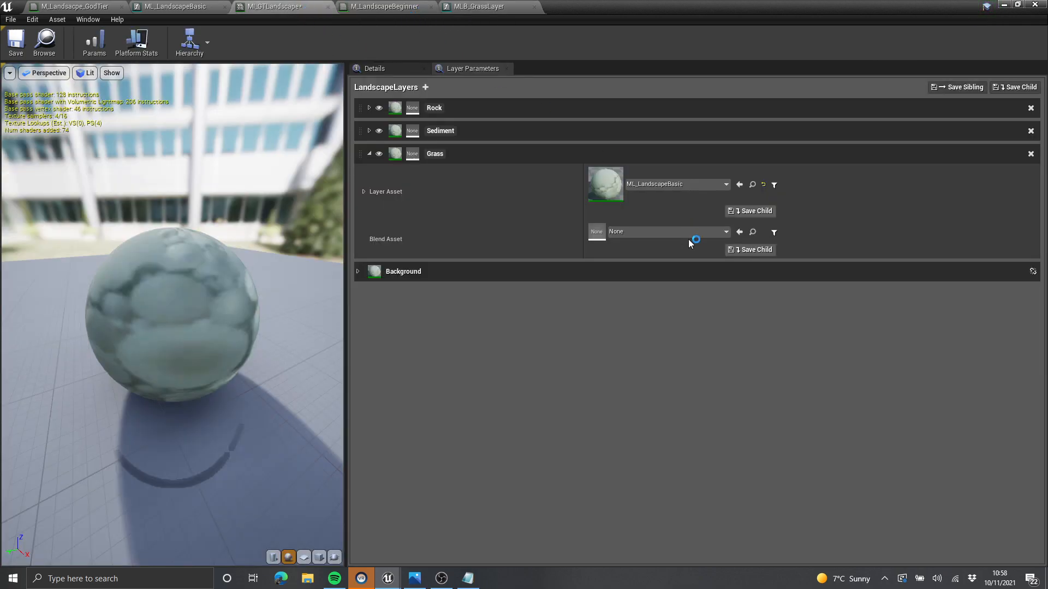
pyautogui.click(431, 7)
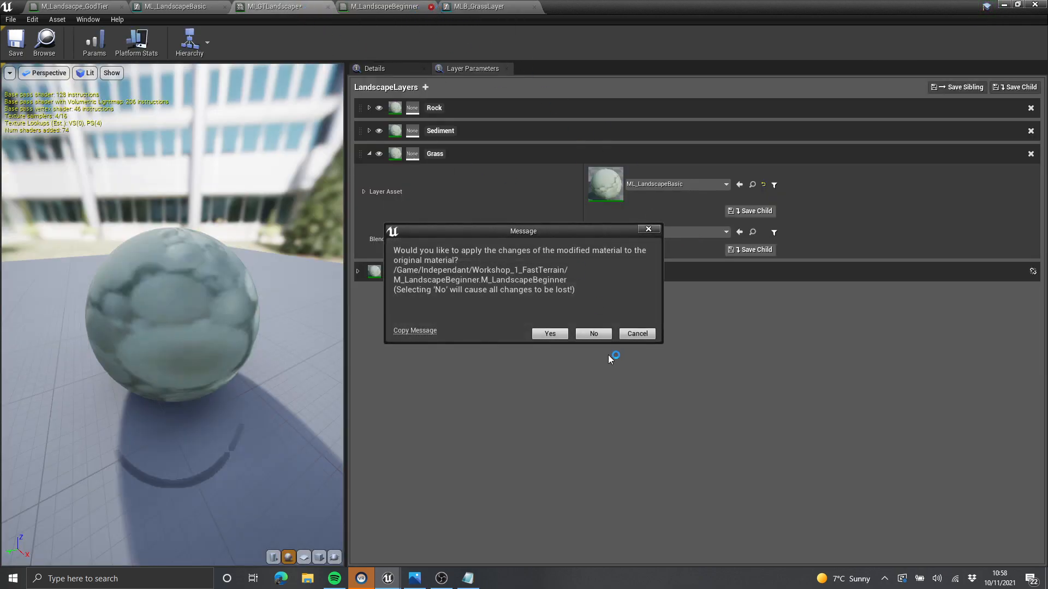
pyautogui.click(582, 336)
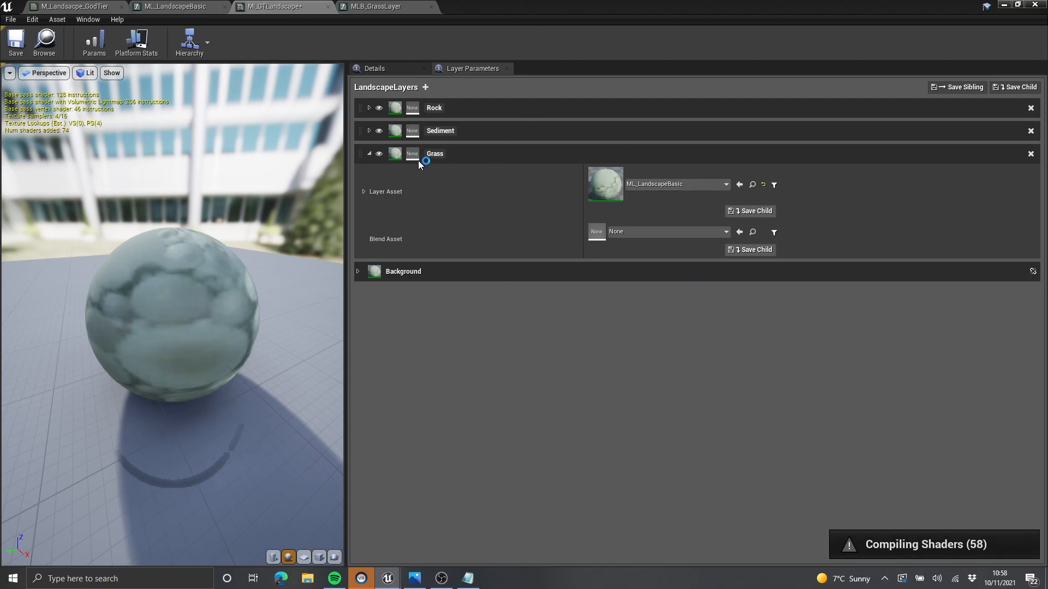
# Step: Set the Grass layer's blend asset to MLB_GrassLayer
pyautogui.click(666, 232)
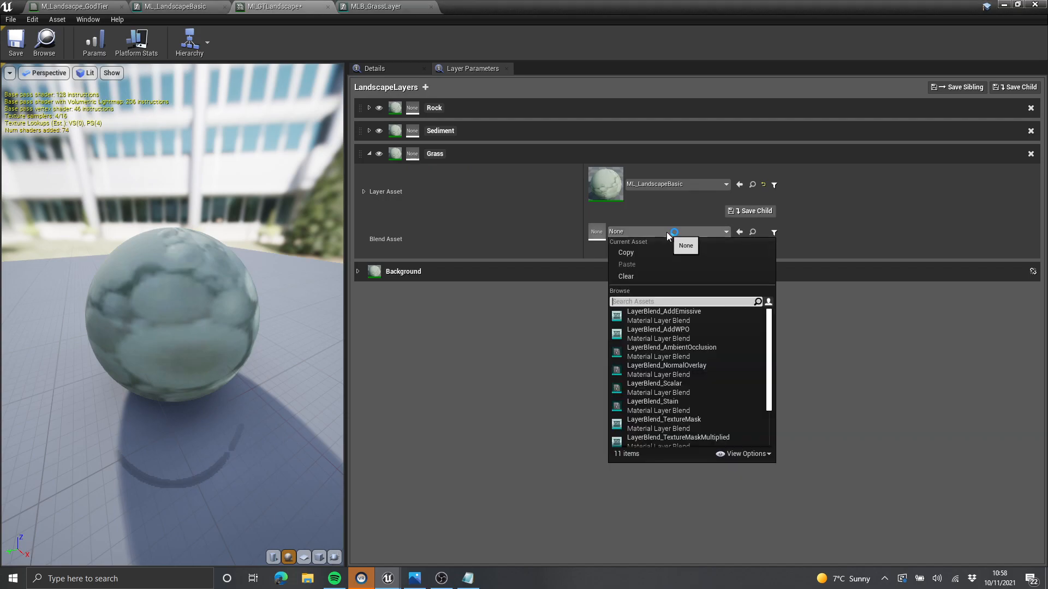
pyautogui.scroll(-2, 698, 333)
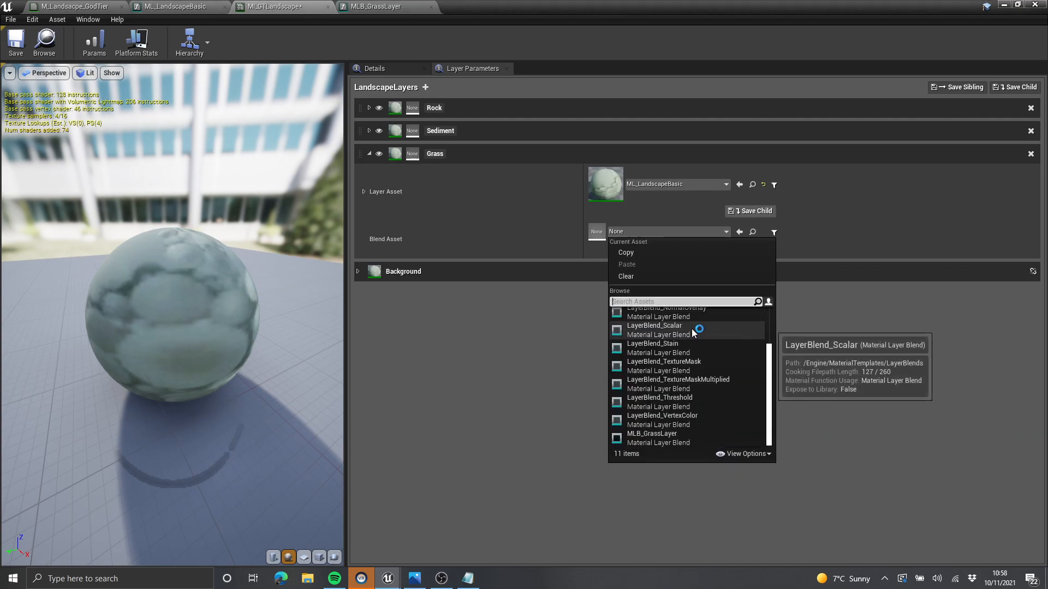
pyautogui.scroll(2, 704, 393)
pyautogui.scroll(-2, 722, 344)
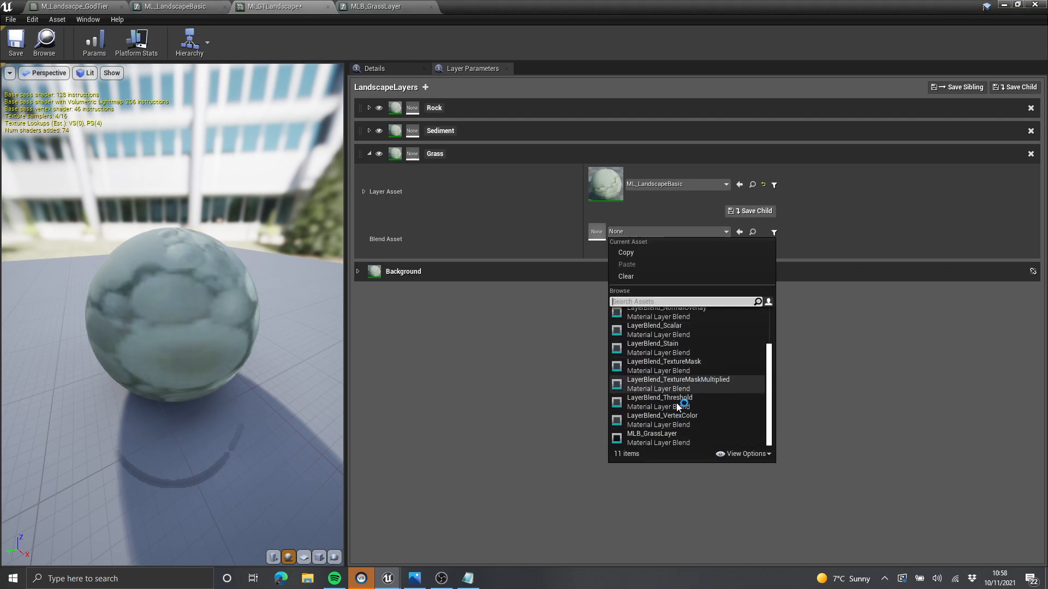
pyautogui.click(666, 438)
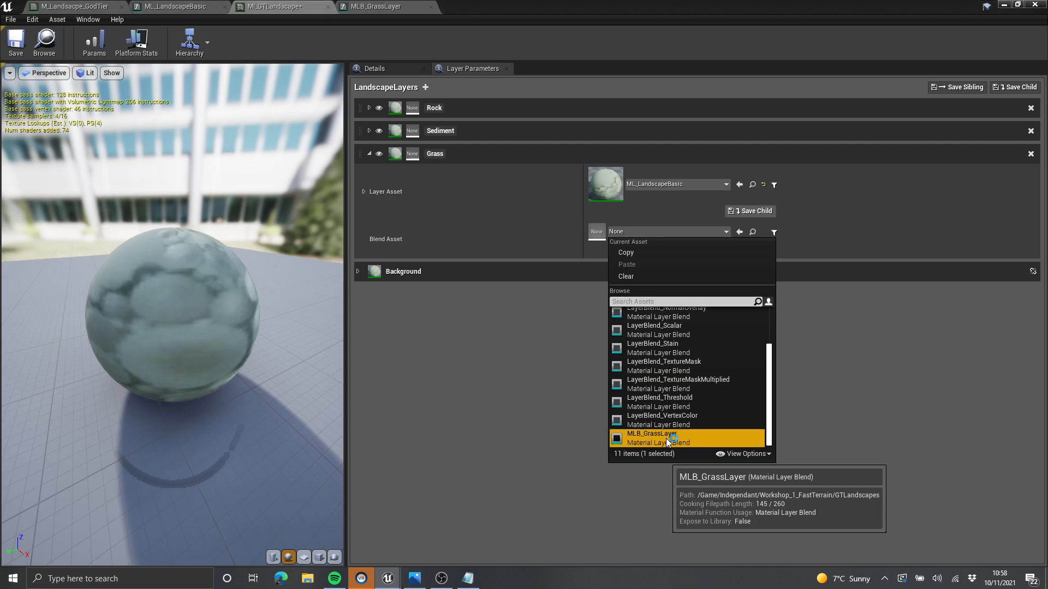
# Step: Assign MLB_GrassLayer as the blend asset of the Grass layer in MI_GTLandscape
pyautogui.click(856, 420)
pyautogui.click(680, 230)
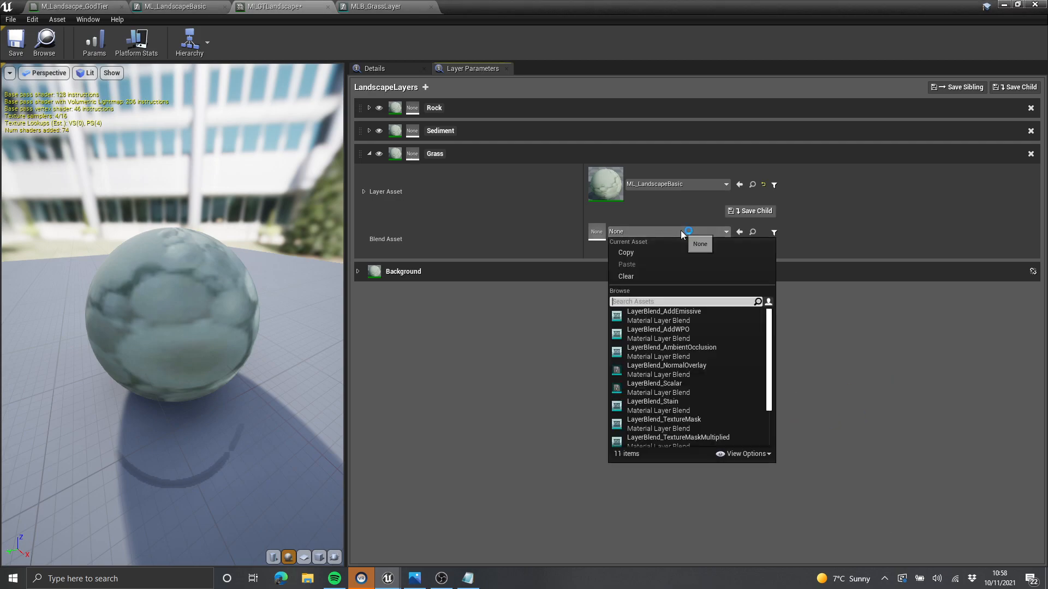
pyautogui.scroll(-3, 674, 427)
pyautogui.click(670, 436)
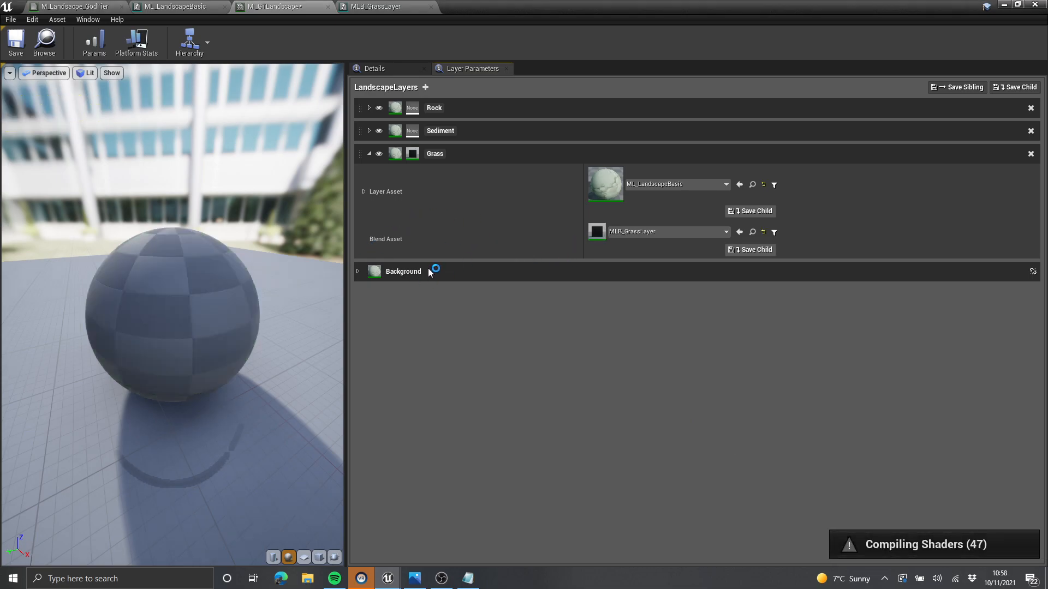
# Step: Move the material window aside to check the landscape in the level viewport, and maximize it again
pyautogui.moveTo(578, 7); pyautogui.dragTo(750, 112)
pyautogui.click(596, 156)
pyautogui.moveTo(376, 197); pyautogui.dragTo(360, 218, button='right')
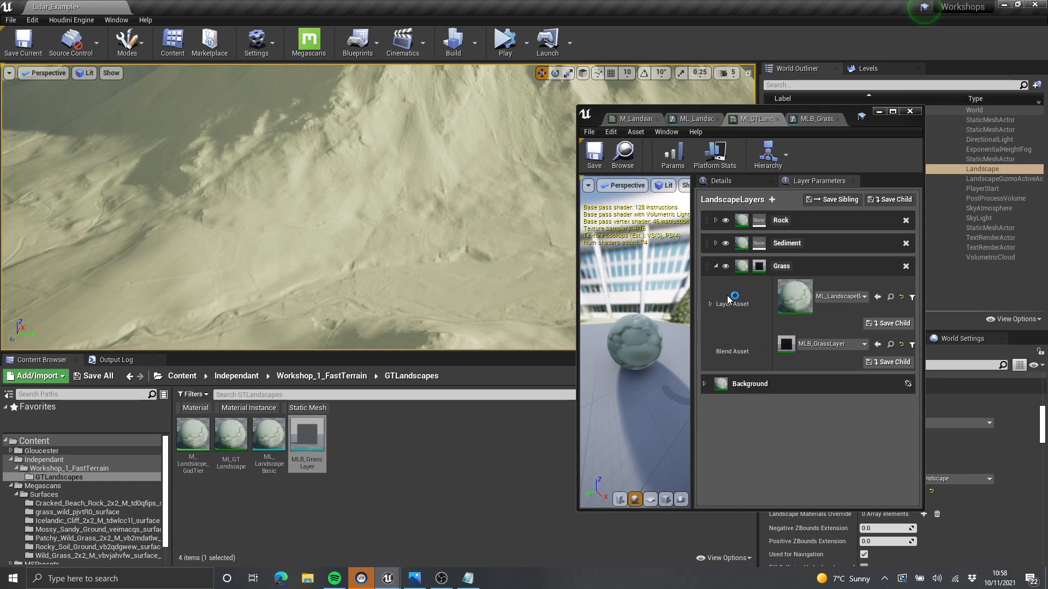
pyautogui.click(891, 111)
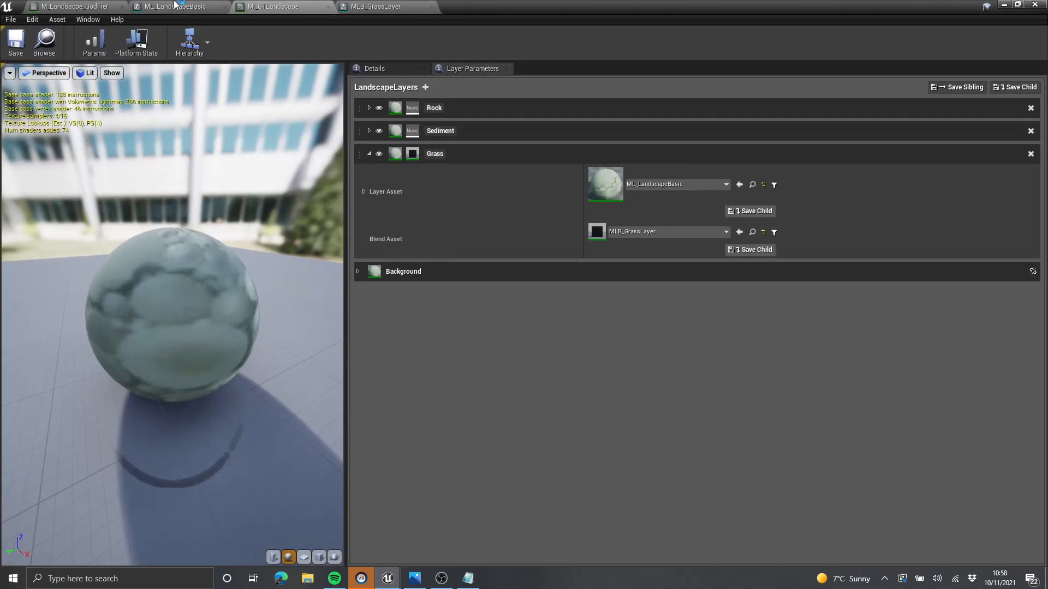
# Step: In ML_LandscapeBasic, move the texture parameters and the Material Attributes input away from SetMaterialAttributes to make room
pyautogui.click(174, 6)
pyautogui.click(273, 6)
pyautogui.click(363, 192)
pyautogui.click(174, 6)
pyautogui.moveTo(605, 203); pyautogui.dragTo(650, 216, button='right')
pyautogui.moveTo(491, 228); pyautogui.dragTo(564, 377)
pyautogui.scroll(3, 534, 231)
pyautogui.moveTo(535, 231); pyautogui.dragTo(437, 245)
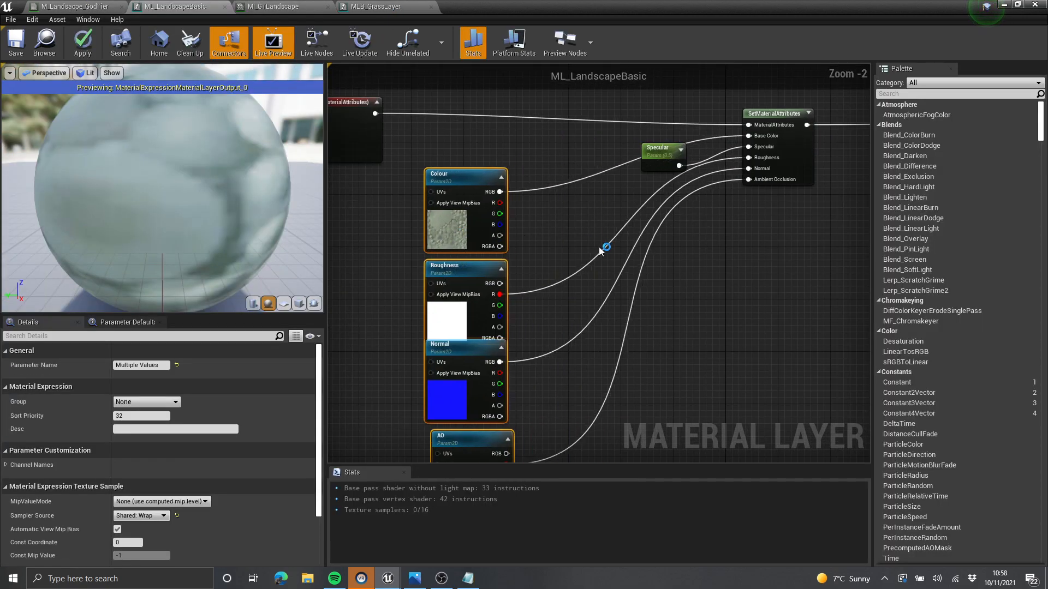
pyautogui.scroll(-2, 601, 247)
pyautogui.moveTo(601, 248); pyautogui.dragTo(655, 290, button='right')
pyautogui.moveTo(473, 220); pyautogui.dragTo(393, 216)
pyautogui.moveTo(623, 204); pyautogui.dragTo(601, 216, button='right')
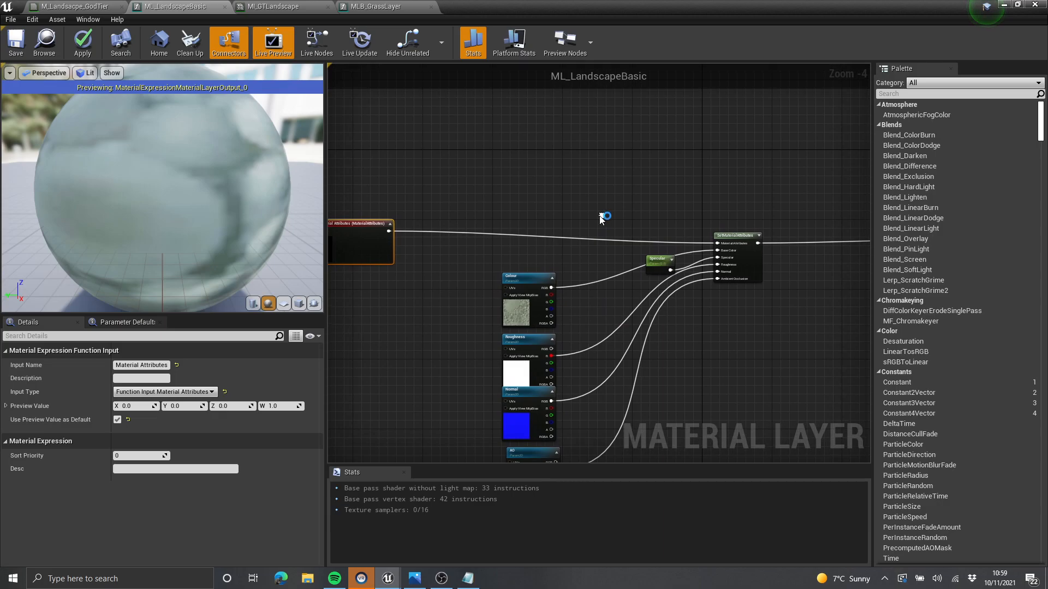
# Step: Insert a Multiply node between the Colour texture and Base Color, feeding Colour's RGB output into input B
pyautogui.scroll(3, 554, 229)
pyautogui.click(614, 313)
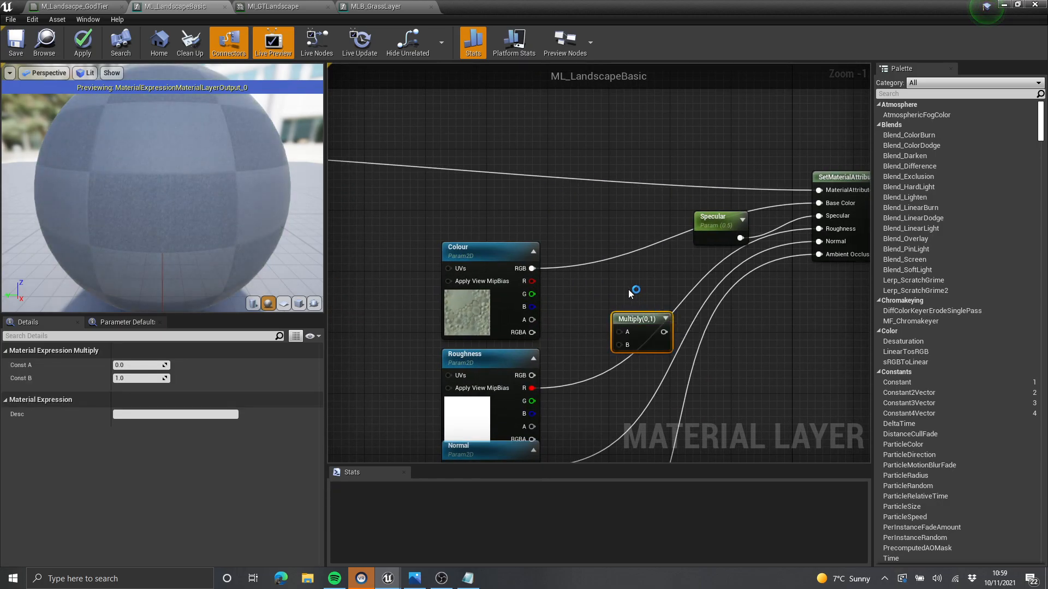
pyautogui.moveTo(635, 318); pyautogui.dragTo(602, 269)
pyautogui.keyDown('ctrl'); pyautogui.moveTo(531, 269); pyautogui.dragTo(608, 231); pyautogui.keyUp('ctrl')
pyautogui.moveTo(533, 198); pyautogui.dragTo(528, 211, button='right')
pyautogui.click(528, 211)
pyautogui.click(598, 175)
pyautogui.click(557, 218)
pyautogui.press('Delete')
pyautogui.moveTo(663, 288); pyautogui.dragTo(641, 245, button='right')
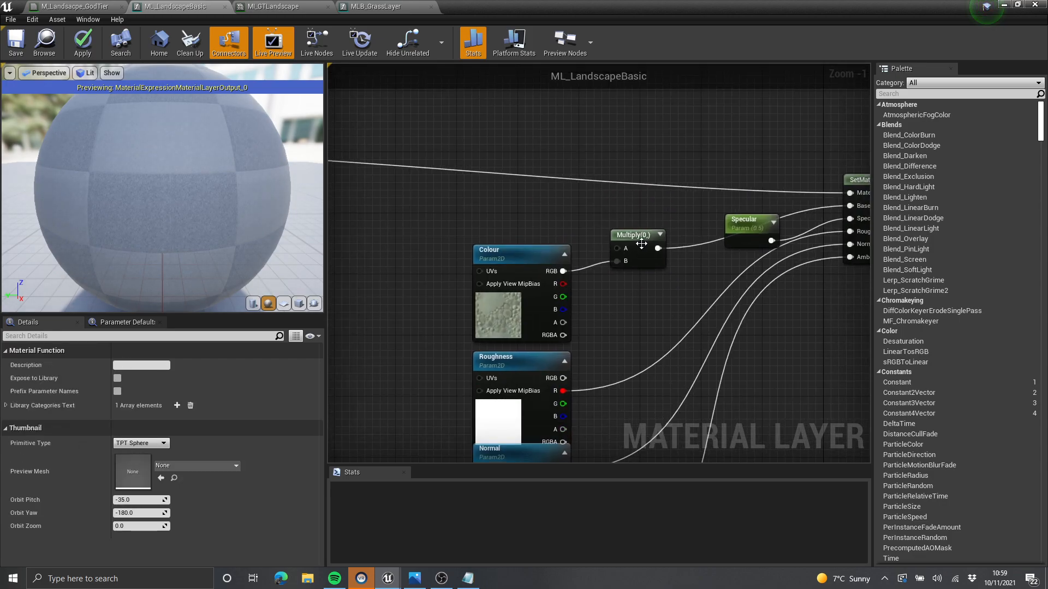
# Step: Add a vector parameter named Tint above the Colour texture and set its default colour to white
pyautogui.moveTo(548, 182); pyautogui.dragTo(583, 210, button='right')
pyautogui.click(538, 159)
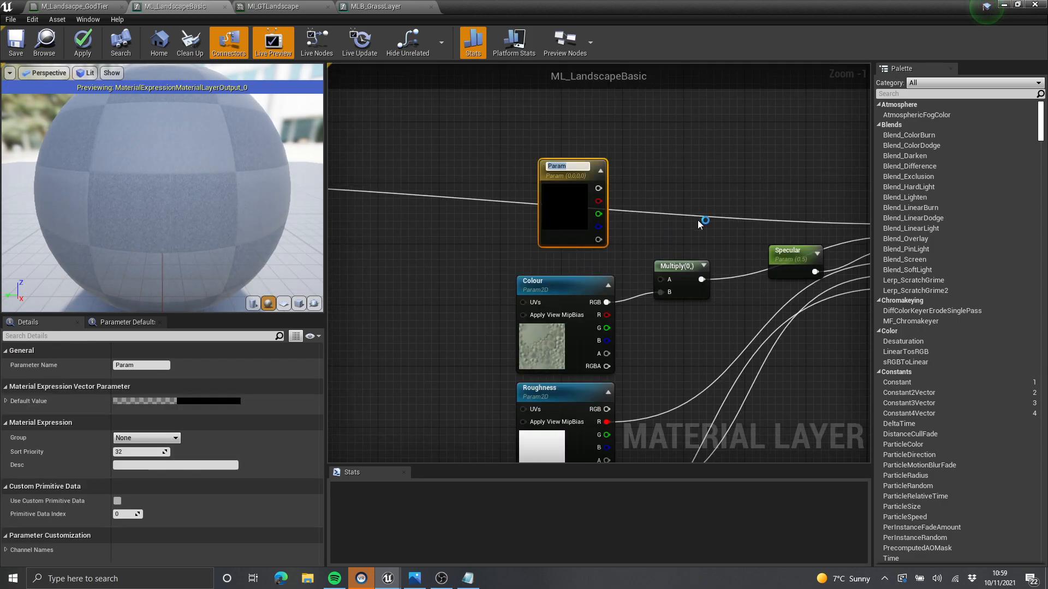
pyautogui.write('Cint')
pyautogui.press('Return')
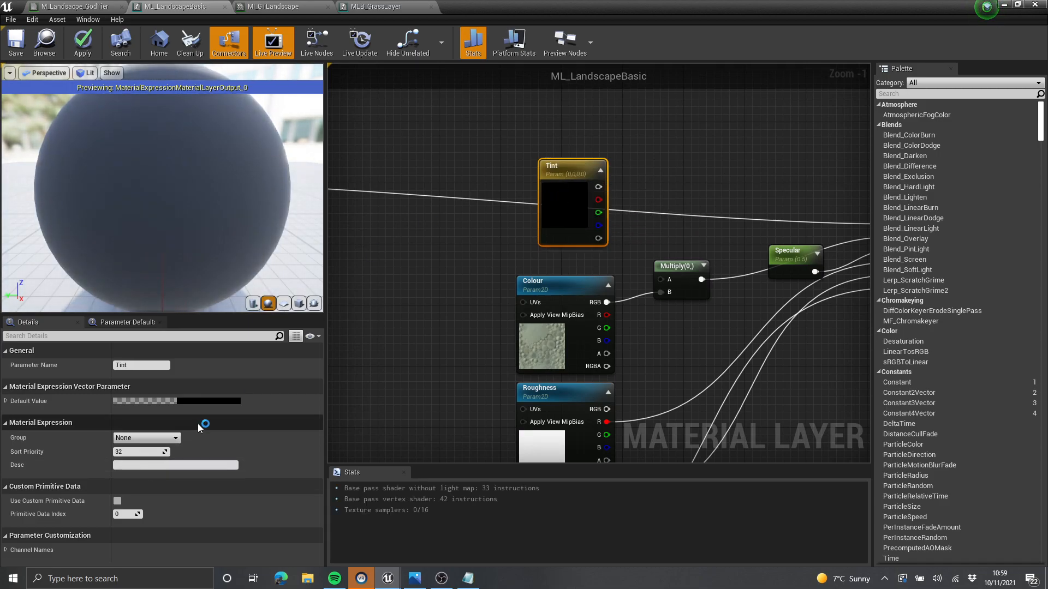
pyautogui.click(232, 402)
pyautogui.moveTo(376, 395); pyautogui.dragTo(378, 313)
pyautogui.click(389, 539)
# Step: Connect Tint to the Multiply node's A input and apply the changes to ML_LandscapeBasic
pyautogui.click(673, 177)
pyautogui.moveTo(598, 187); pyautogui.dragTo(661, 279)
pyautogui.scroll(-3, 437, 297)
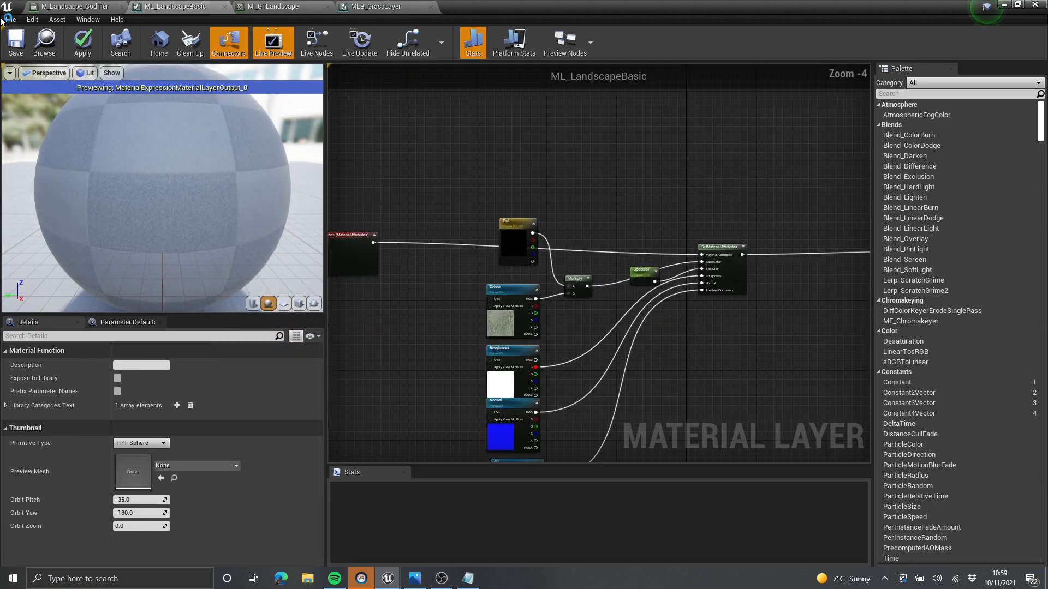
pyautogui.click(83, 44)
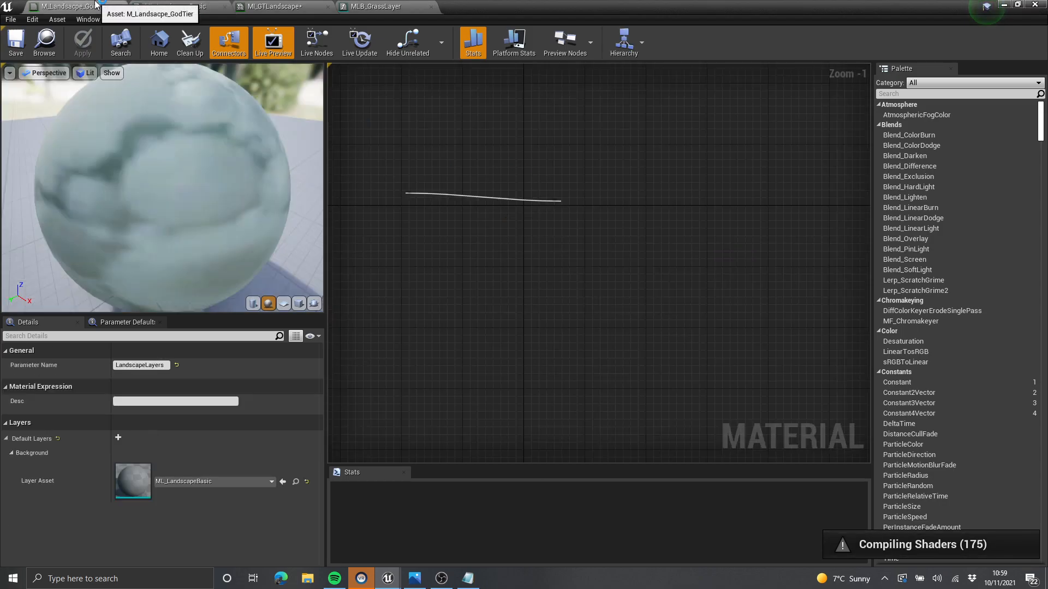
# Step: In MI_GTLandscape, enable the Grass layer's Tint override and set it to pure red (R 1.0, G 0.0, B 0.0)
pyautogui.click(275, 6)
pyautogui.click(284, 6)
pyautogui.moveTo(527, 6); pyautogui.dragTo(780, 77)
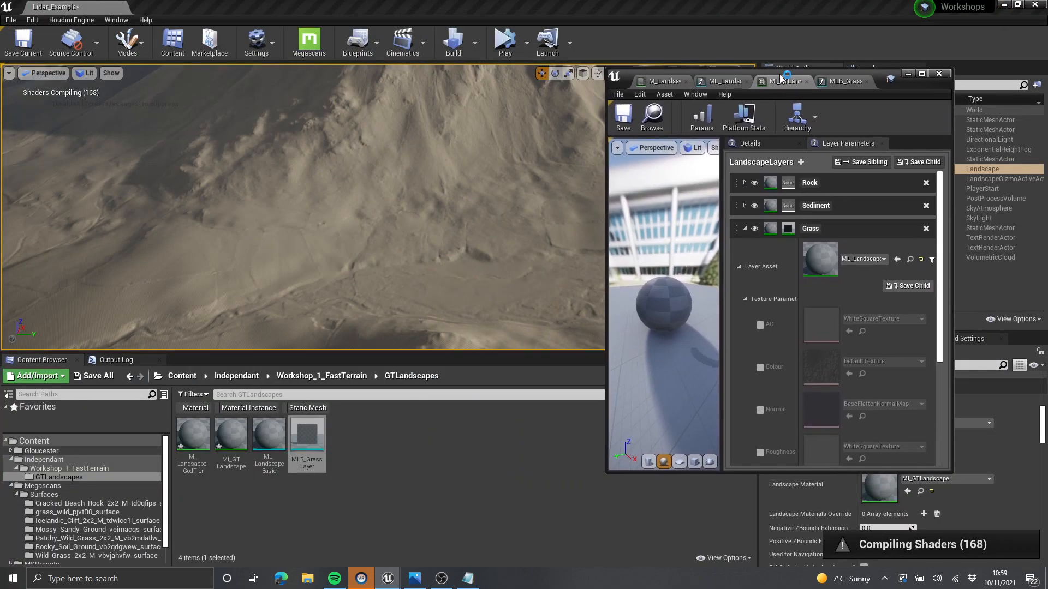
pyautogui.scroll(-2, 822, 266)
pyautogui.scroll(-2, 823, 267)
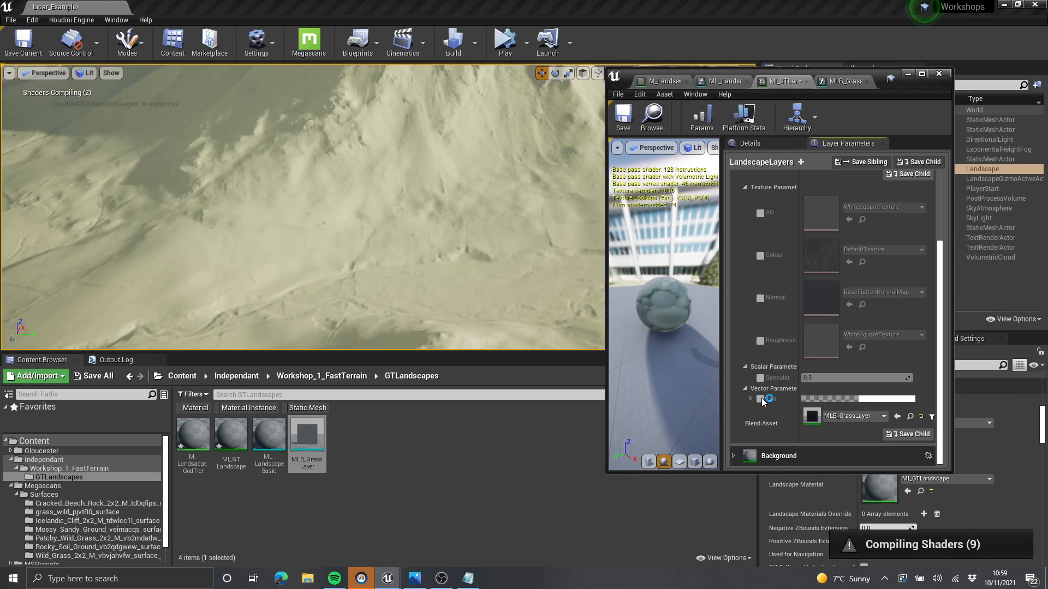
pyautogui.click(761, 398)
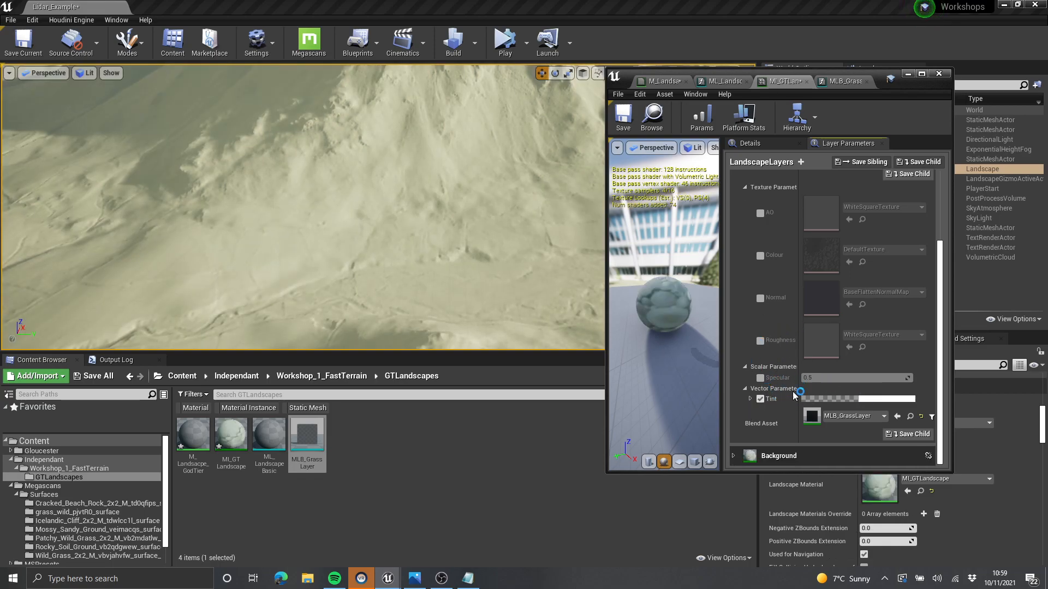
pyautogui.click(886, 398)
pyautogui.moveTo(786, 374); pyautogui.dragTo(789, 274)
pyautogui.click(813, 538)
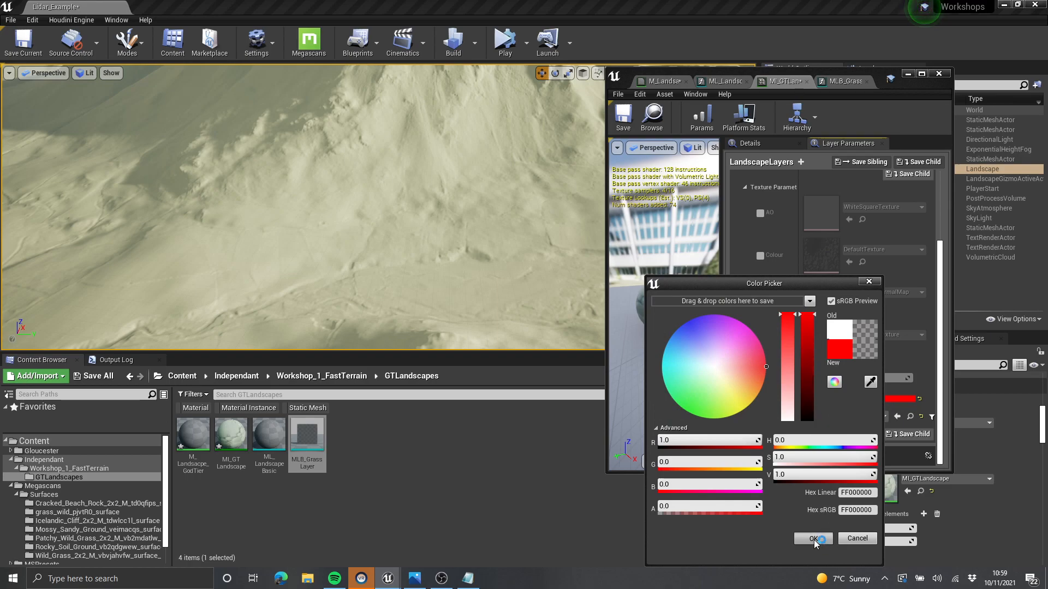
# Step: Save MI_GTLandscape with the landscape in view, and check the Sediment layer's parameters
pyautogui.moveTo(433, 161); pyautogui.dragTo(382, 163, button='right')
pyautogui.moveTo(497, 135); pyautogui.dragTo(519, 135, button='right')
pyautogui.click(623, 114)
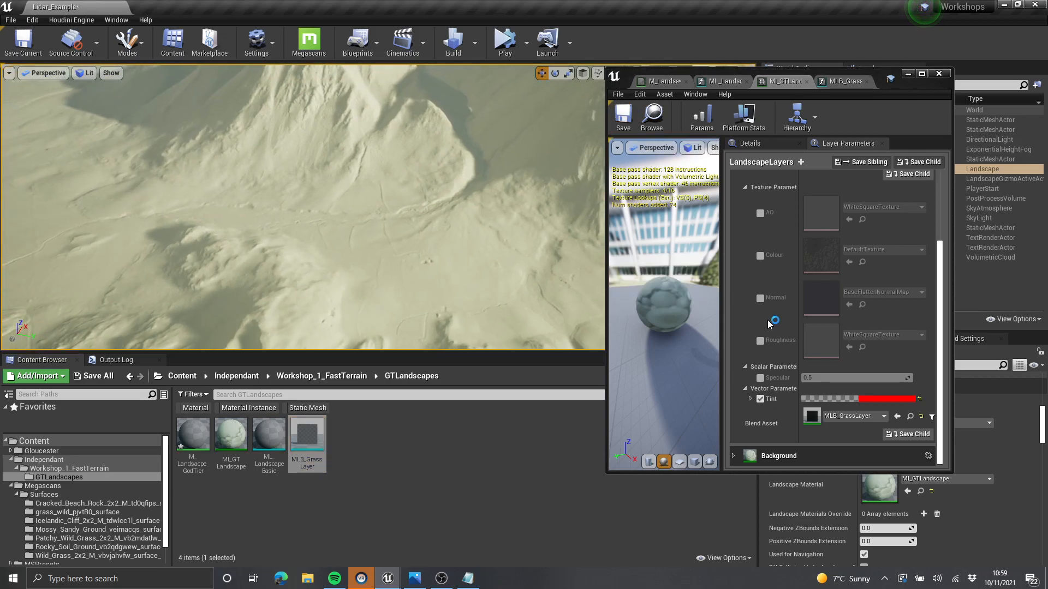
pyautogui.scroll(4, 874, 355)
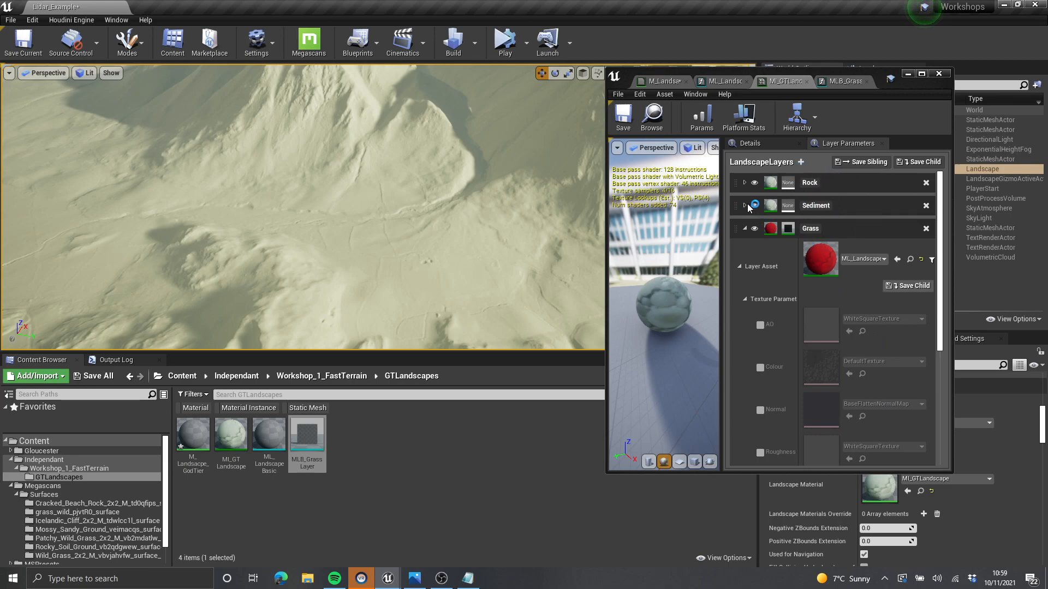
pyautogui.scroll(-3, 841, 284)
pyautogui.scroll(3, 848, 336)
pyautogui.click(745, 205)
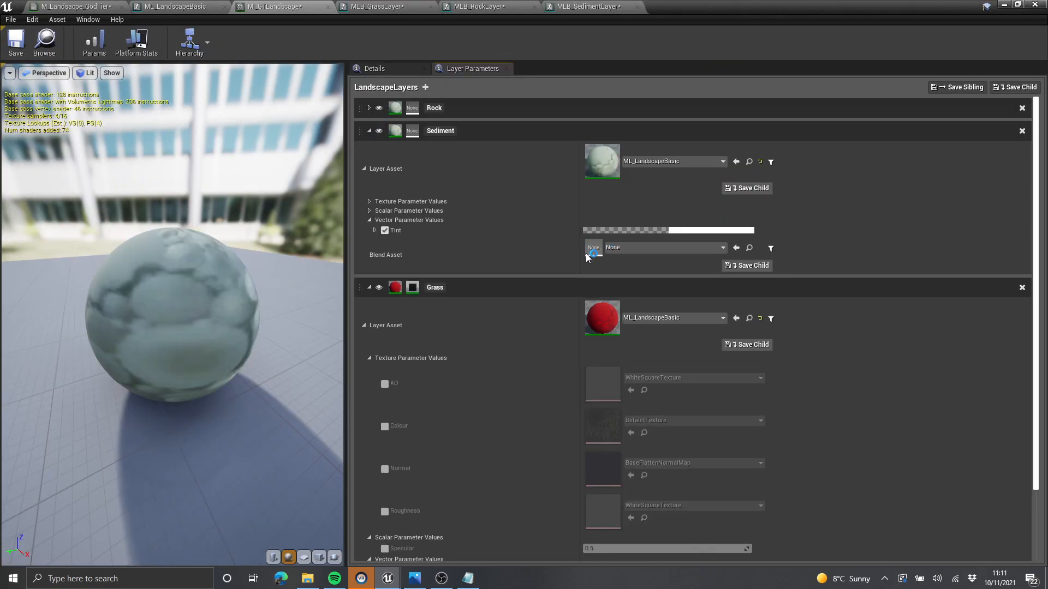
pyautogui.click(370, 131)
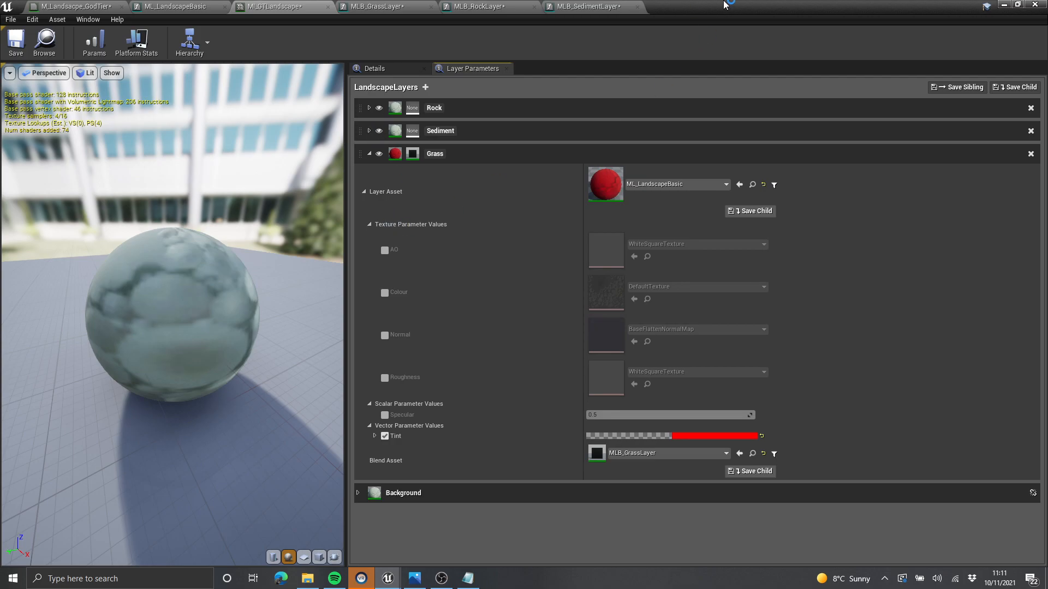
# Step: Return to the level viewport, look over the landscape and switch to Landscape paint mode
pyautogui.moveTo(759, 6); pyautogui.dragTo(778, 120)
pyautogui.click(809, 109)
pyautogui.moveTo(584, 152)
pyautogui.mouseDown(button='right')
pyautogui.moveTo(616, 229)
pyautogui.moveTo(584, 156)
pyautogui.moveTo(600, 143)
pyautogui.mouseUp(button='right')
pyautogui.press('F11')
pyautogui.moveTo(526, 174); pyautogui.dragTo(526, 184, button='right')
pyautogui.hotkey('shift', '1')
pyautogui.moveTo(213, 144); pyautogui.dragTo(228, 122, button='right')
pyautogui.hotkey('shift', '2')
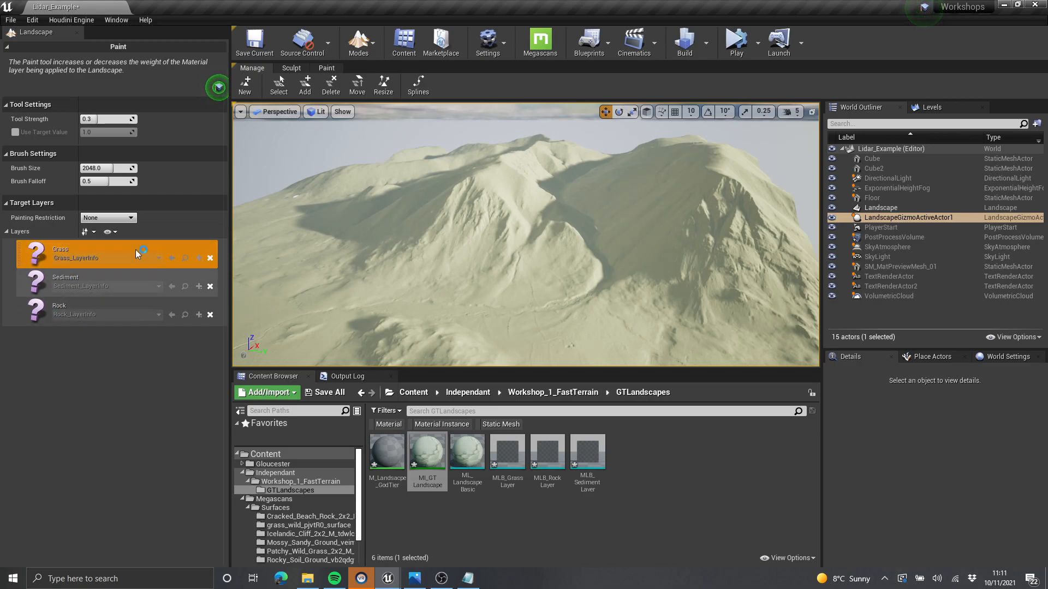
# Step: Turn on the landscape layer debug view with Grass in red, Sediment in green and Rock in blue
pyautogui.click(317, 111)
pyautogui.moveTo(350, 280)
pyautogui.click(459, 335)
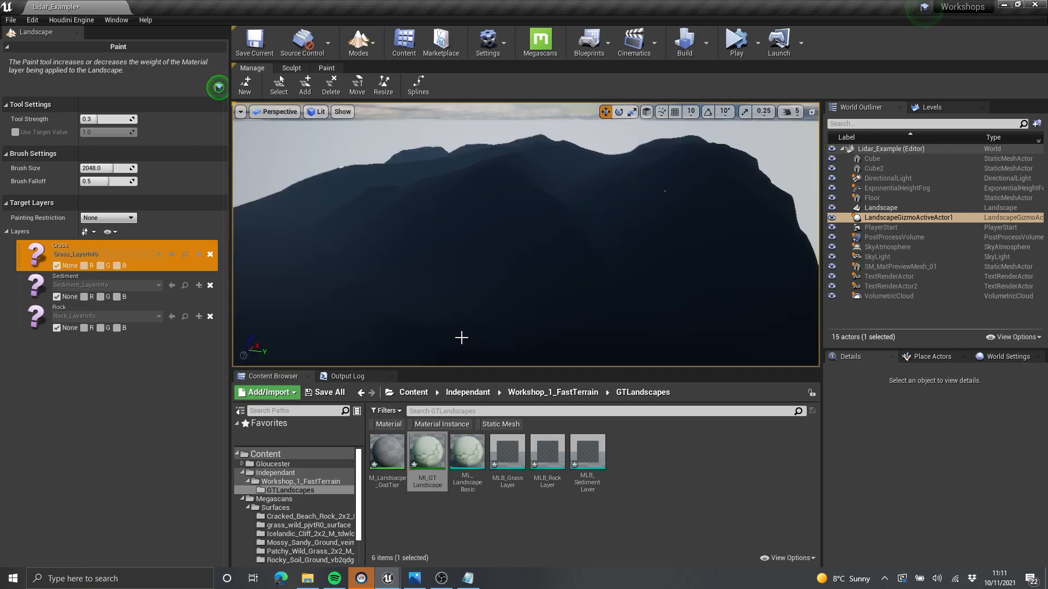
pyautogui.click(84, 266)
pyautogui.click(100, 297)
pyautogui.click(116, 328)
pyautogui.moveTo(518, 211); pyautogui.dragTo(470, 224, button='right')
# Step: Reset the Rock, Sediment and Grass debug colours to None and return to the normal lit view in selection mode
pyautogui.click(57, 328)
pyautogui.click(57, 297)
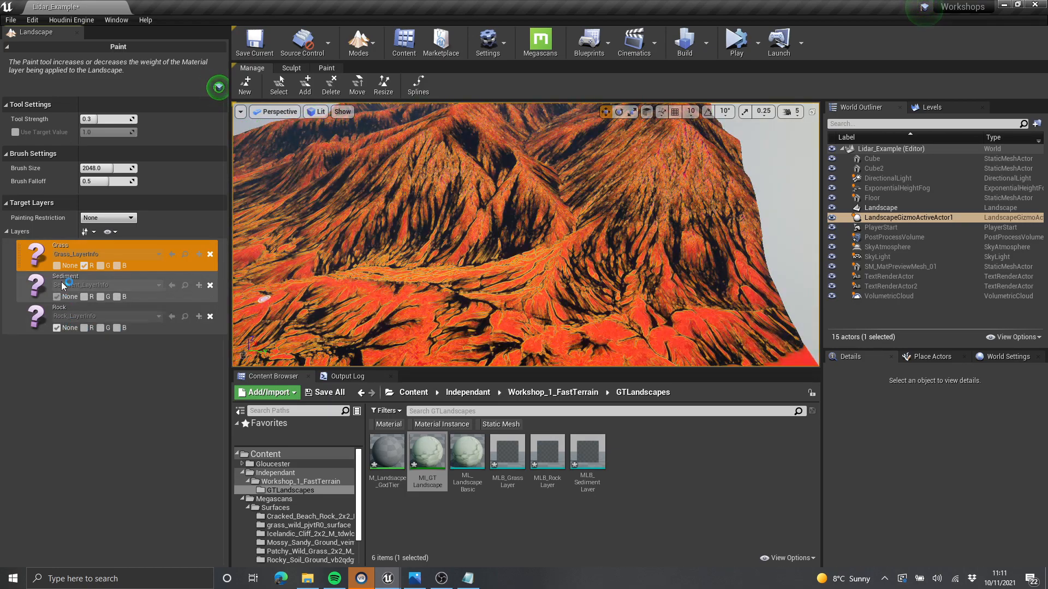
pyautogui.click(57, 266)
pyautogui.moveTo(521, 254); pyautogui.dragTo(508, 232, button='right')
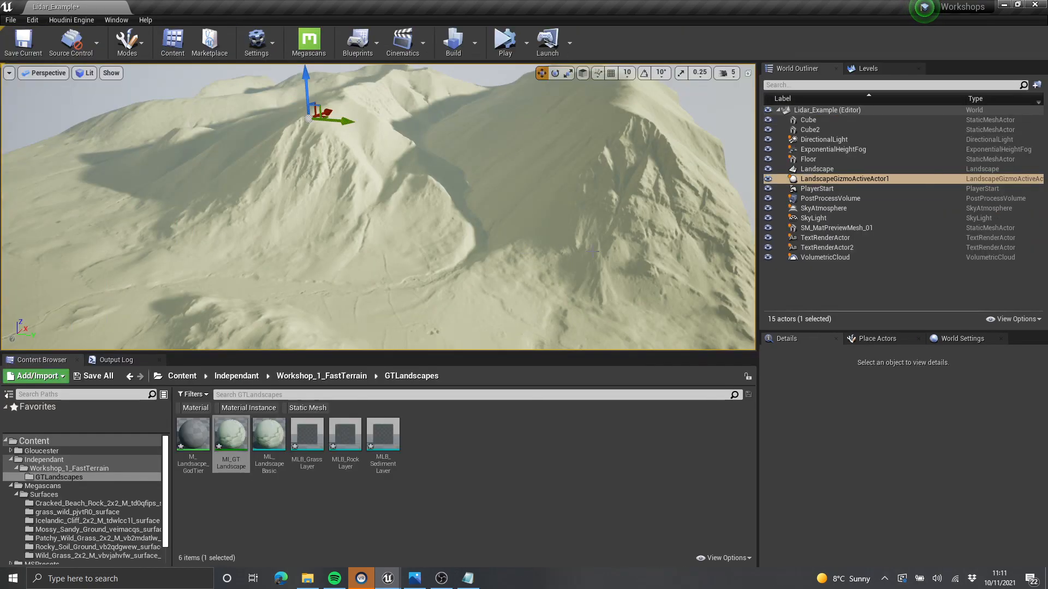
pyautogui.moveTo(378, 207); pyautogui.dragTo(363, 193, button='right')
pyautogui.moveTo(562, 234); pyautogui.dragTo(571, 230, button='right')
pyautogui.press('w')
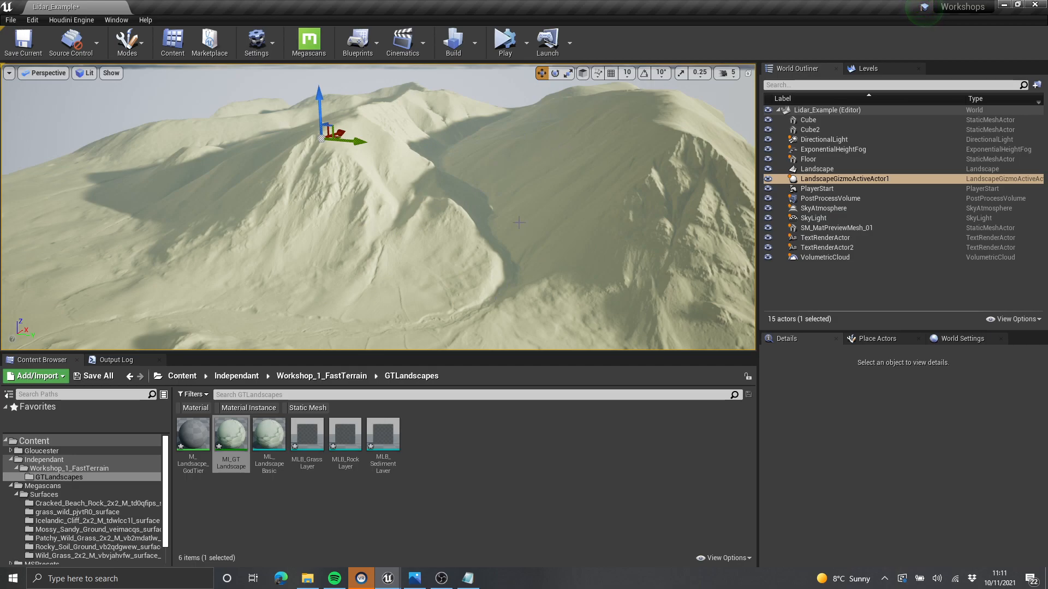
# Step: Open the M_Landsacpe_GodTier material and examine its LandscapeLayers graph
pyautogui.doubleClick(193, 435)
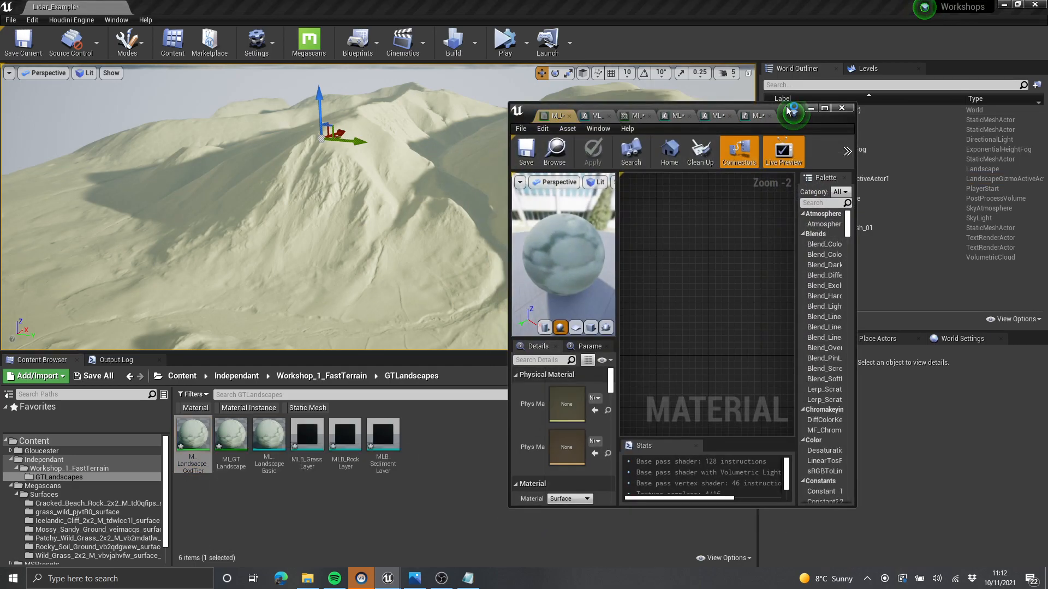
pyautogui.click(825, 108)
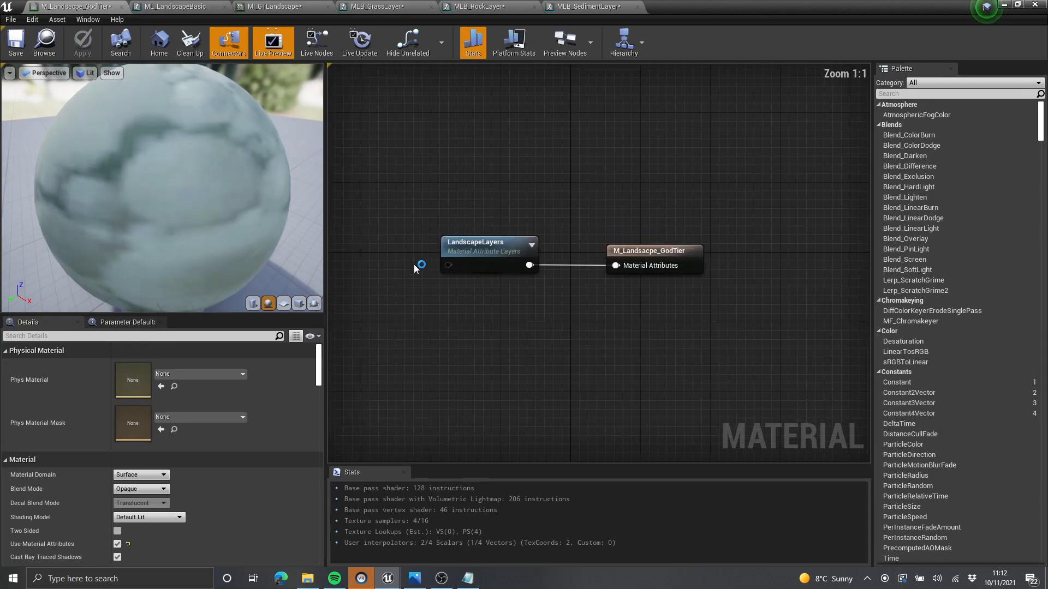
pyautogui.moveTo(497, 218); pyautogui.dragTo(536, 171, button='right')
pyautogui.moveTo(417, 107); pyautogui.dragTo(746, 296)
pyautogui.click(624, 145)
pyautogui.moveTo(635, 146); pyautogui.dragTo(568, 182, button='right')
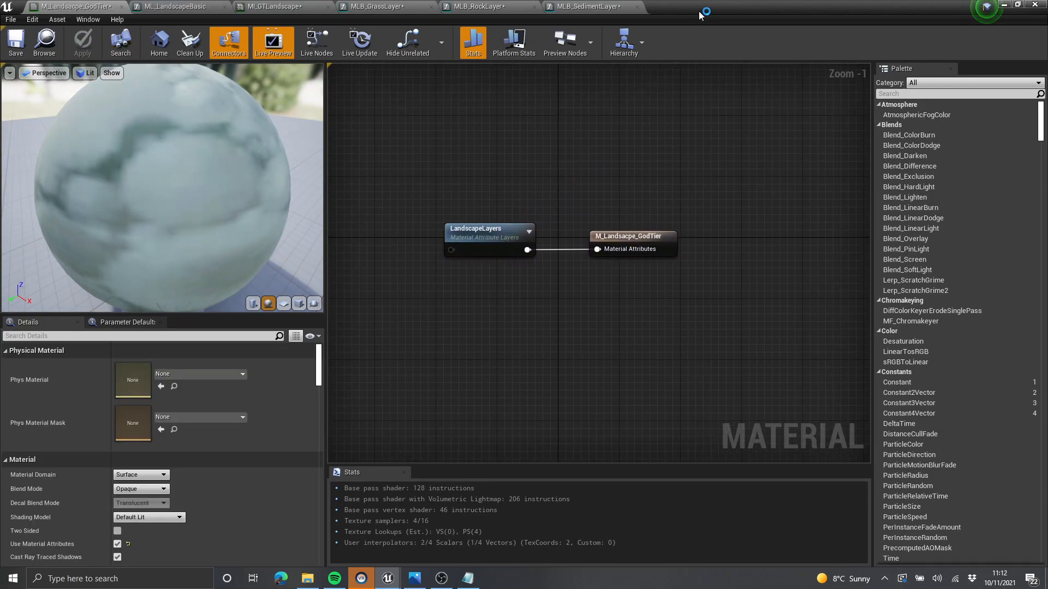
# Step: Review the target layers in Landscape paint mode, and bring the material window back to full size
pyautogui.moveTo(701, 10); pyautogui.dragTo(862, 321)
pyautogui.moveTo(484, 170); pyautogui.dragTo(481, 199, button='right')
pyautogui.hotkey('shift', '2')
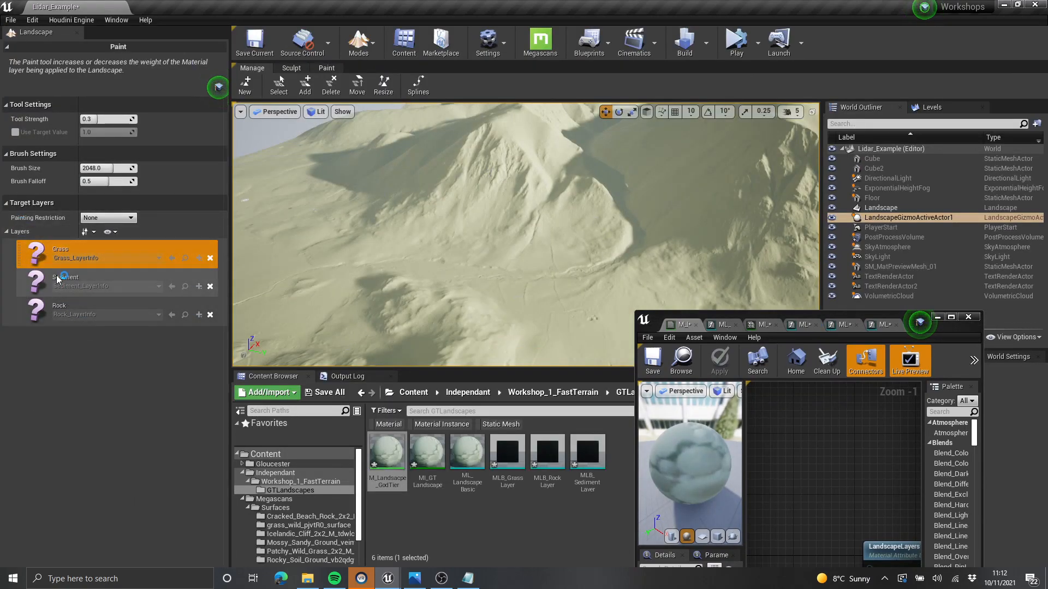
pyautogui.moveTo(477, 235)
pyautogui.mouseDown(button='right')
pyautogui.moveTo(513, 201)
pyautogui.moveTo(356, 251)
pyautogui.moveTo(376, 256)
pyautogui.moveTo(384, 235)
pyautogui.mouseUp(button='right')
pyautogui.hotkey('shift', '1')
pyautogui.click(950, 317)
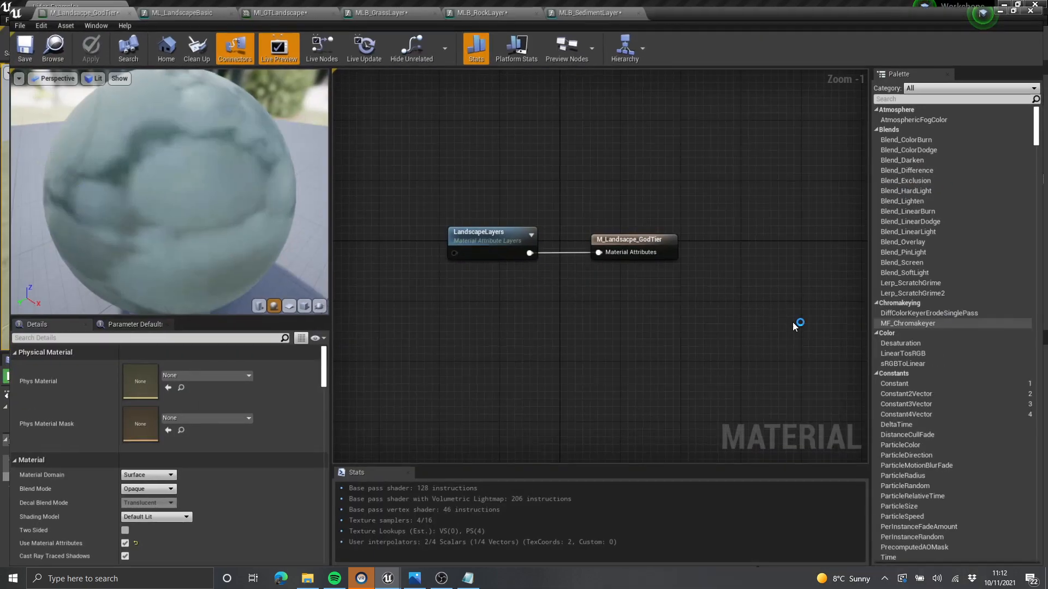
# Step: Delete the unconnected Rock and Sediment samples from MLB_GrassLayer and look over the remaining graph
pyautogui.click(377, 6)
pyautogui.scroll(4, 522, 237)
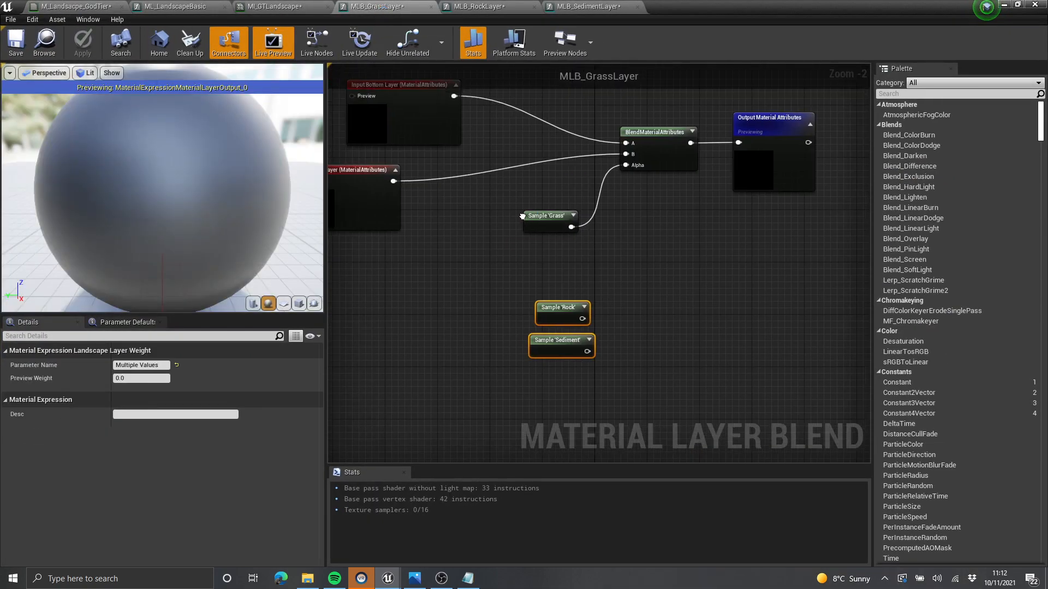
pyautogui.press('Delete')
pyautogui.moveTo(675, 226); pyautogui.dragTo(651, 338, button='right')
pyautogui.moveTo(634, 360); pyautogui.dragTo(474, 262)
pyautogui.scroll(-1, 474, 262)
pyautogui.moveTo(474, 262); pyautogui.dragTo(561, 250, button='right')
pyautogui.moveTo(419, 257); pyautogui.dragTo(472, 257)
pyautogui.moveTo(473, 257); pyautogui.dragTo(526, 293, button='right')
pyautogui.moveTo(544, 215); pyautogui.dragTo(536, 215)
pyautogui.moveTo(642, 246); pyautogui.dragTo(486, 216, button='right')
pyautogui.moveTo(638, 299); pyautogui.dragTo(665, 297, button='right')
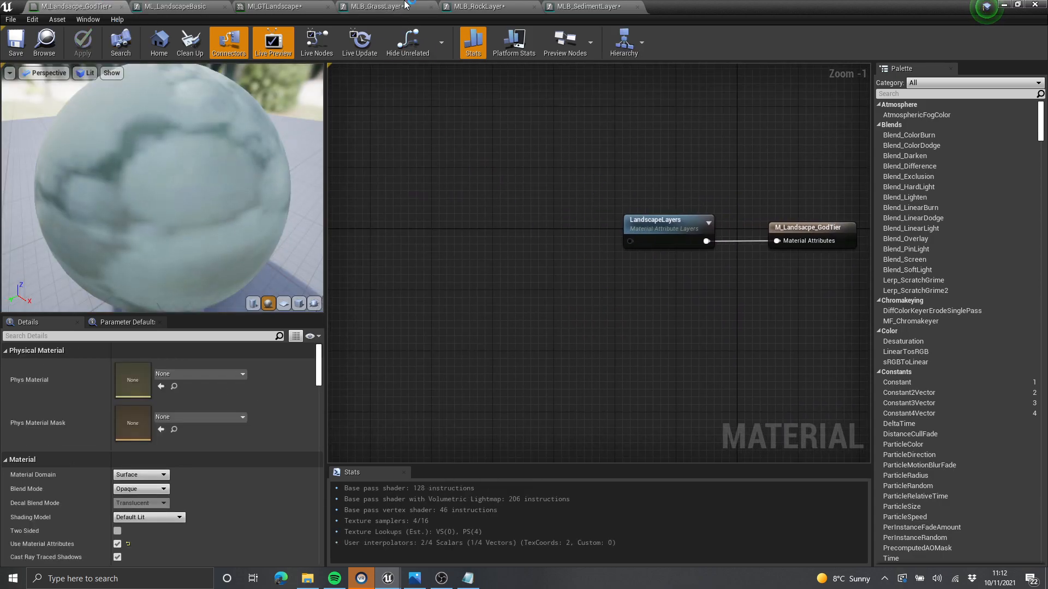
# Step: Copy the Grass, Rock and Sediment layer samples into M_Landsacpe_GodTier and arrange them below the LandscapeLayers node
pyautogui.click(376, 6)
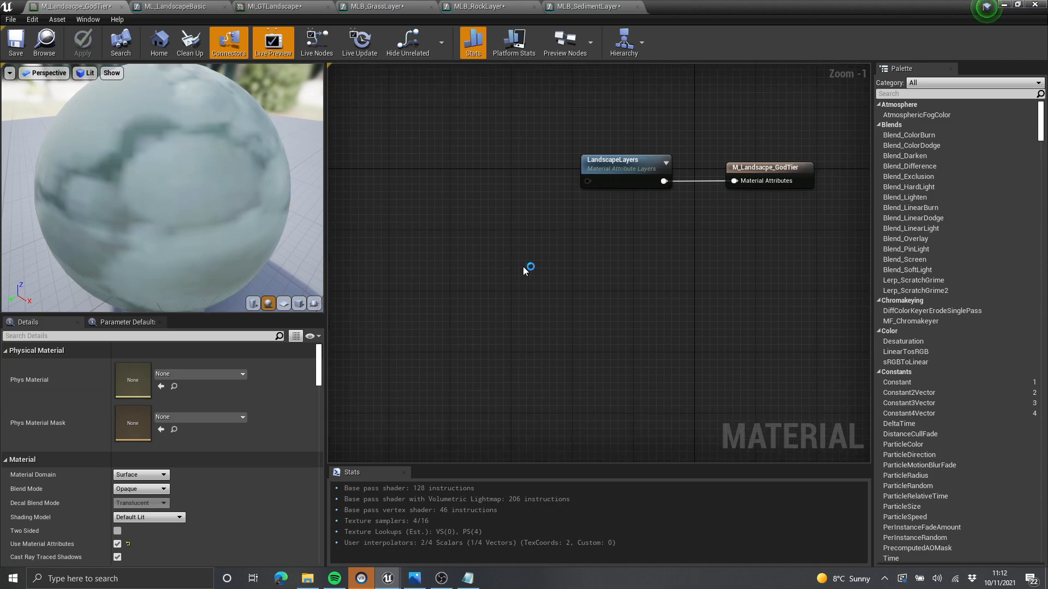
pyautogui.hotkey('ctrl', 'v')
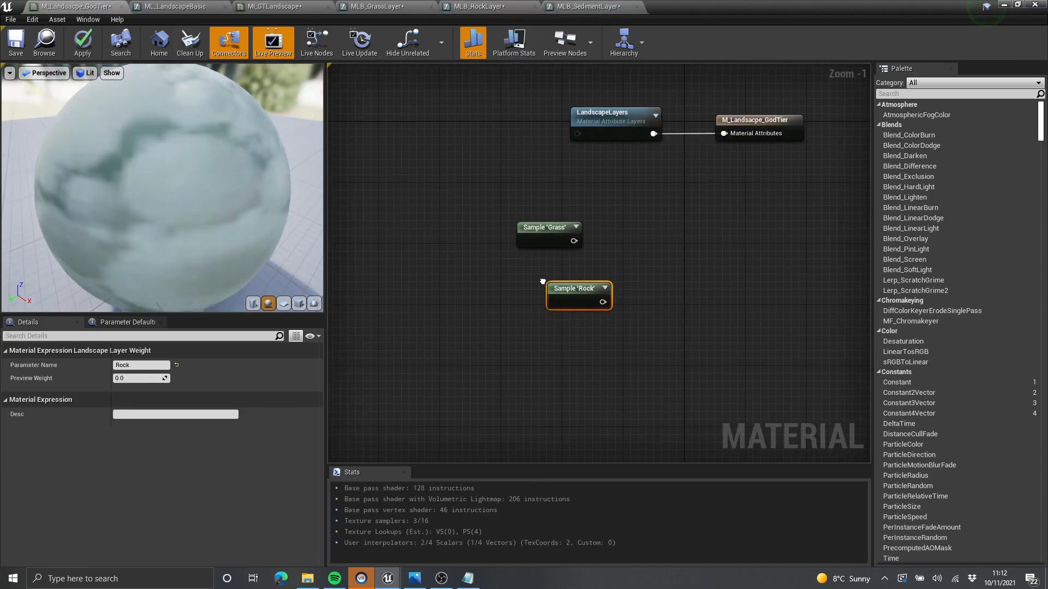
pyautogui.hotkey('ctrl', 'v')
pyautogui.moveTo(565, 270); pyautogui.dragTo(541, 238)
pyautogui.moveTo(557, 297); pyautogui.dragTo(533, 269)
pyautogui.scroll(-1, 579, 286)
pyautogui.moveTo(590, 292); pyautogui.dragTo(586, 394, button='right')
pyautogui.moveTo(586, 394); pyautogui.dragTo(546, 320)
pyautogui.moveTo(556, 322); pyautogui.dragTo(523, 297)
pyautogui.moveTo(523, 298); pyautogui.dragTo(522, 320, button='right')
pyautogui.click(584, 384)
# Step: Review the blend graphs of MLB_GrassLayer, MLB_RockLayer and MLB_SedimentLayer
pyautogui.click(372, 6)
pyautogui.click(471, 5)
pyautogui.click(594, 6)
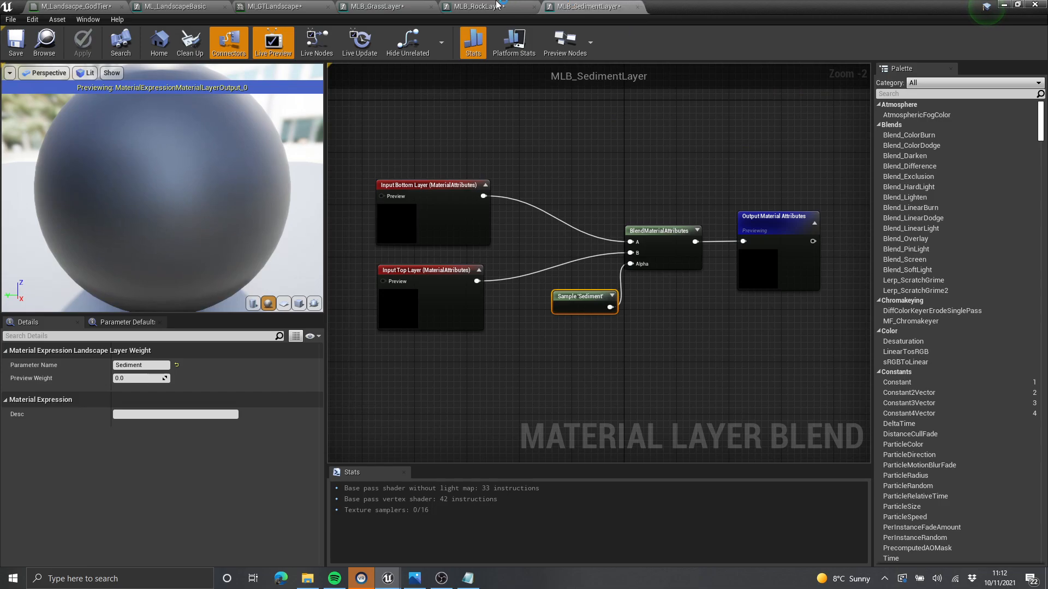
# Step: Compare the layer samples in M_Landsacpe_GodTier with the Sample 'Grass' node feeding the blend in MLB_GrassLayer
pyautogui.click(497, 5)
pyautogui.click(77, 6)
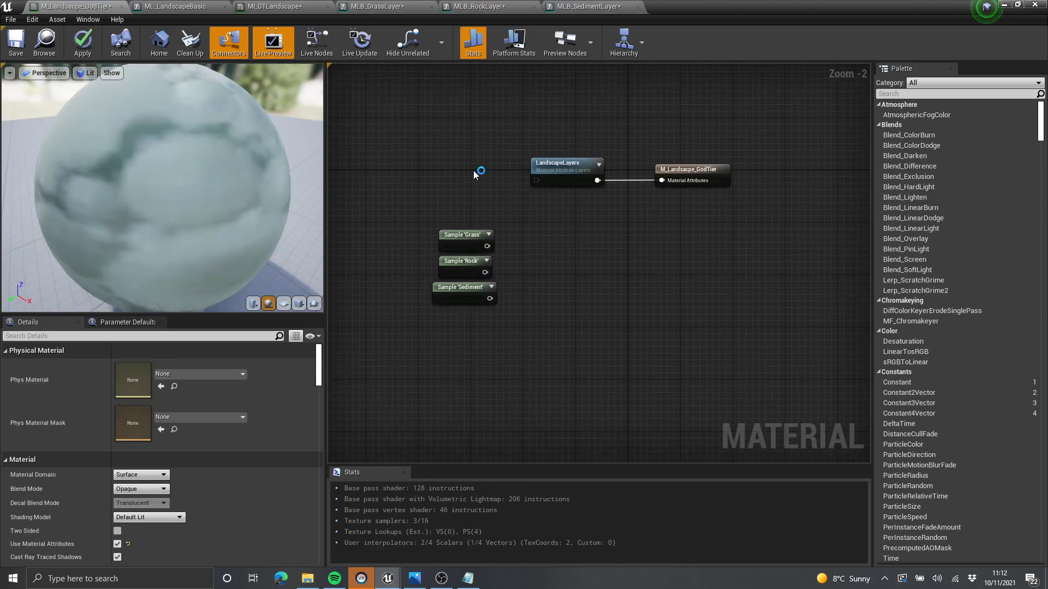
pyautogui.moveTo(473, 175); pyautogui.dragTo(463, 223, button='right')
pyautogui.click(421, 6)
pyautogui.scroll(1, 631, 331)
pyautogui.moveTo(632, 332); pyautogui.dragTo(524, 218, button='right')
pyautogui.moveTo(458, 230); pyautogui.dragTo(451, 255)
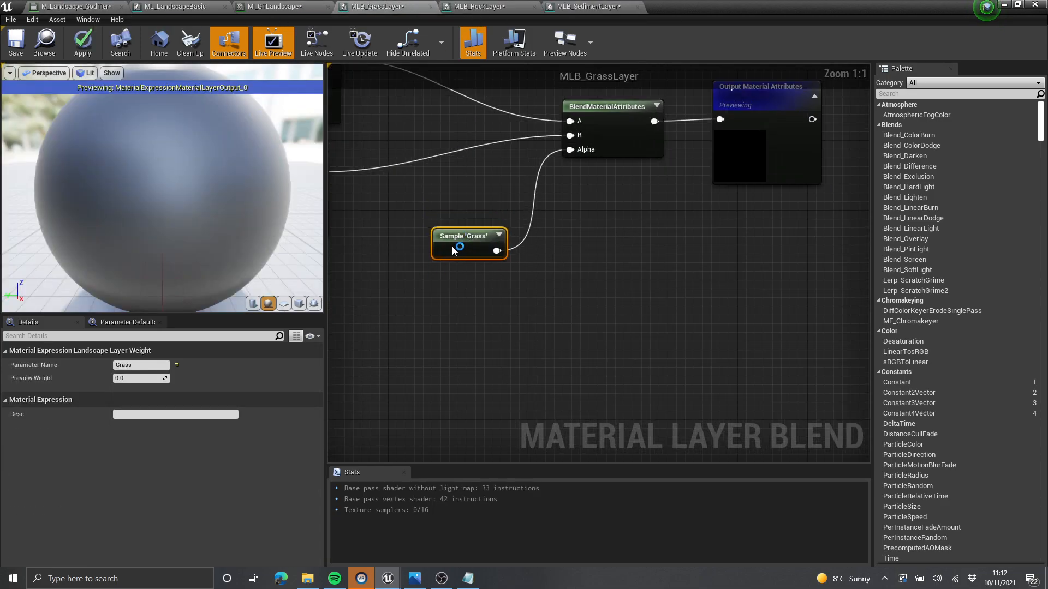
pyautogui.moveTo(451, 255); pyautogui.dragTo(529, 306, button='right')
pyautogui.click(77, 6)
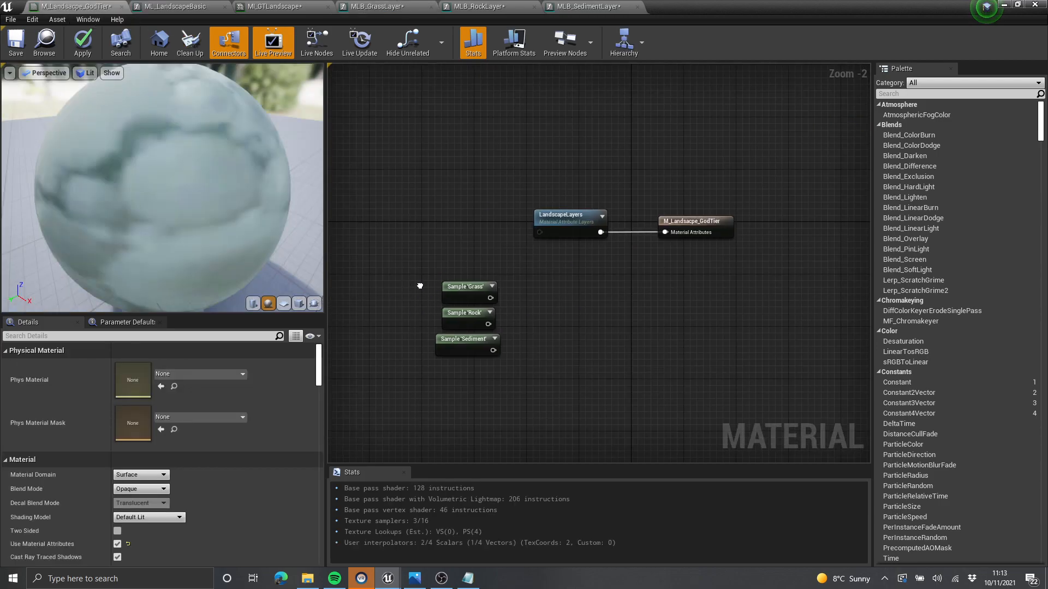
# Step: Shift the Grass, Rock and Sediment samples in M_Landsacpe_GodTier slightly away from the LandscapeLayers node
pyautogui.moveTo(421, 286); pyautogui.dragTo(437, 252, button='right')
pyautogui.moveTo(437, 248); pyautogui.dragTo(494, 322)
pyautogui.moveTo(499, 266)
pyautogui.mouseDown()
pyautogui.moveTo(474, 272)
pyautogui.moveTo(483, 271)
pyautogui.mouseUp()
pyautogui.click(430, 97)
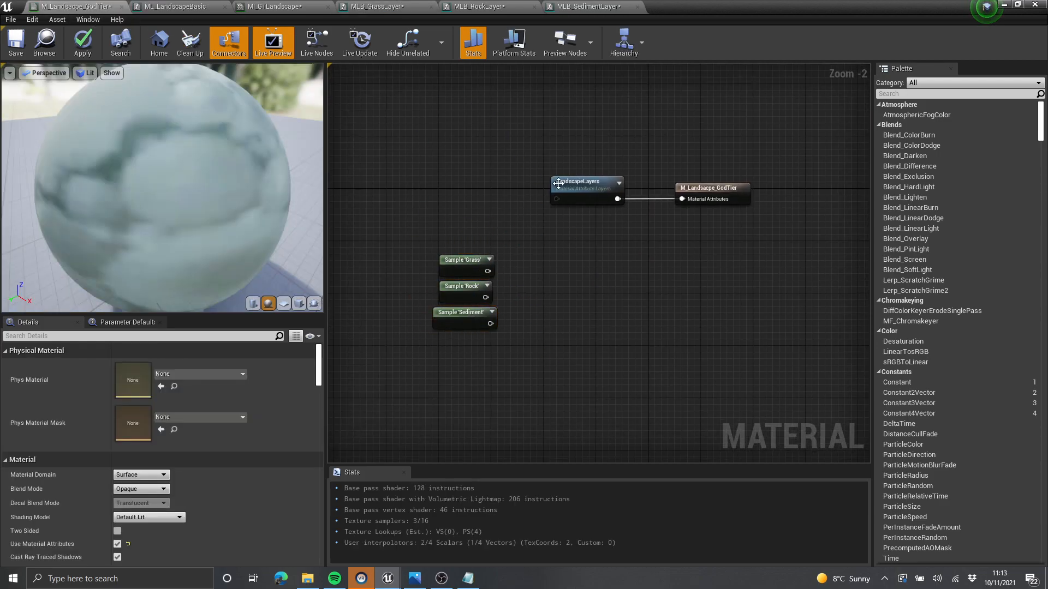
# Step: Check how Sample 'Rock' feeds the BlendMaterialAttributes alpha in MLB_RockLayer
pyautogui.click(501, 6)
pyautogui.moveTo(658, 101); pyautogui.dragTo(657, 148, button='right')
pyautogui.scroll(1, 656, 147)
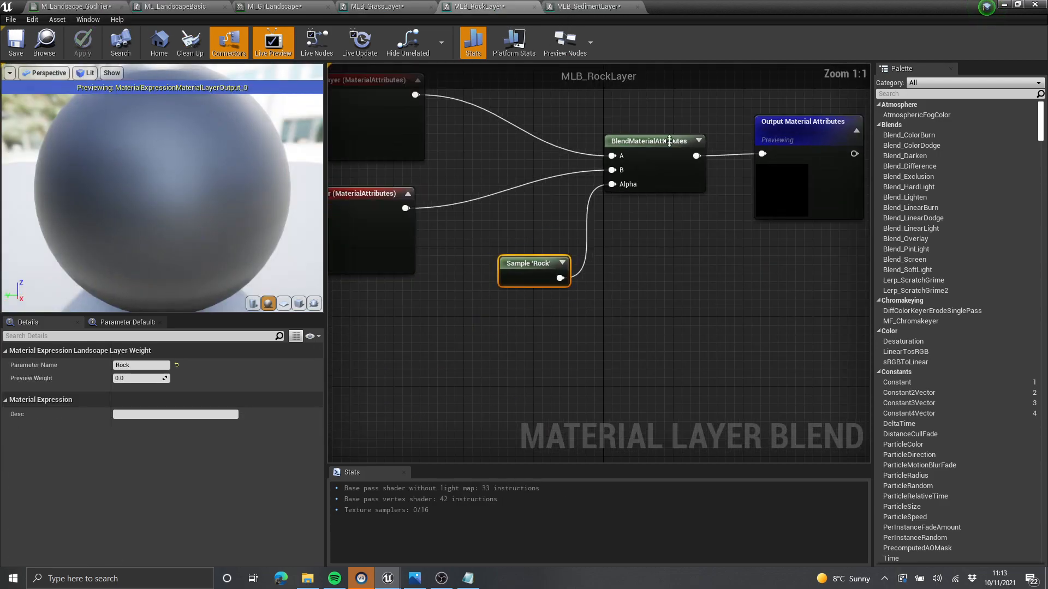
pyautogui.scroll(-1, 671, 206)
# Step: Move the three layer samples in M_Landsacpe_GodTier farther left of LandscapeLayers to leave room for a node between them
pyautogui.click(77, 6)
pyautogui.moveTo(506, 277); pyautogui.dragTo(630, 327, button='right')
pyautogui.scroll(2, 490, 349)
pyautogui.moveTo(720, 293); pyautogui.dragTo(580, 252, button='right')
pyautogui.moveTo(513, 295); pyautogui.dragTo(771, 209, button='right')
pyautogui.moveTo(674, 210); pyautogui.dragTo(592, 322)
pyautogui.moveTo(623, 235); pyautogui.dragTo(492, 253)
pyautogui.scroll(-2, 561, 237)
pyautogui.moveTo(561, 237); pyautogui.dragTo(588, 286, button='right')
pyautogui.click(647, 218)
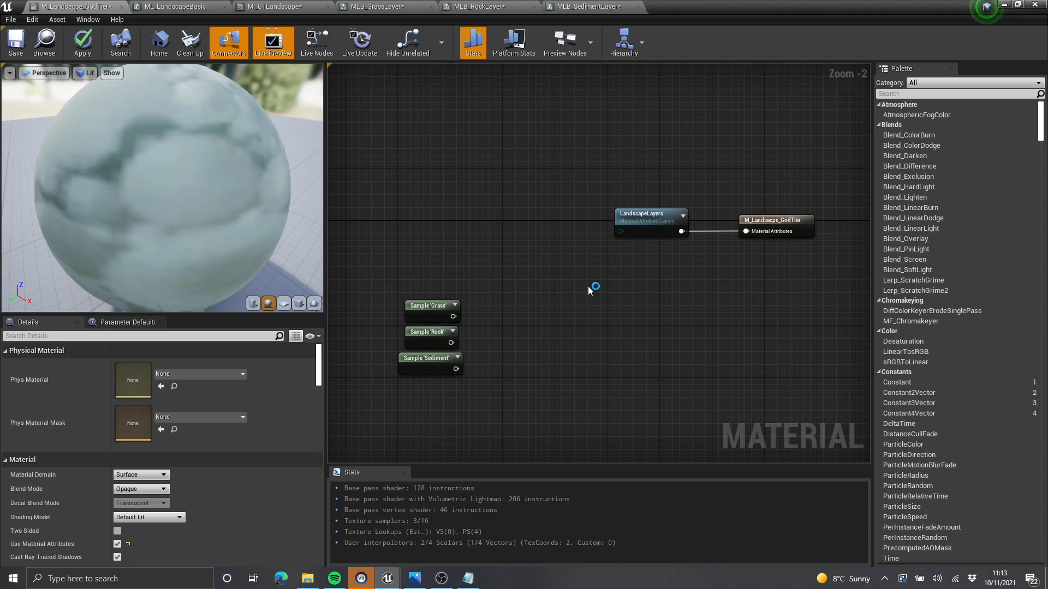
pyautogui.moveTo(578, 247); pyautogui.dragTo(497, 178, button='right')
pyautogui.scroll(2, 609, 253)
pyautogui.rightClick(645, 259)
pyautogui.write('make mater')
pyautogui.press('Return')
pyautogui.scroll(-2, 709, 295)
pyautogui.press('Delete')
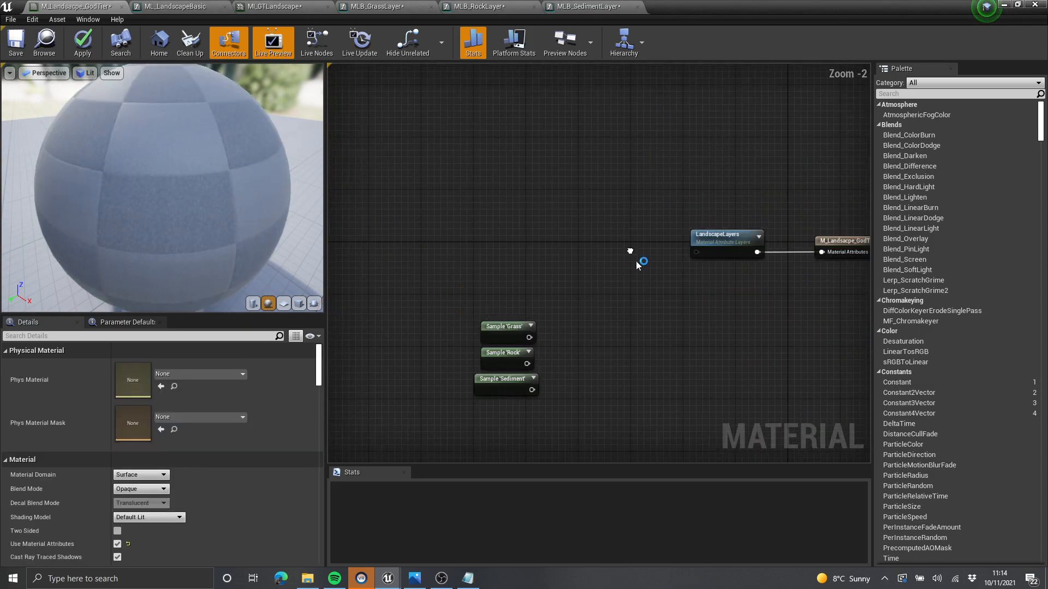
# Step: Add a SetMaterialAttributes node directly before the LandscapeLayers node in M_Landsacpe_GodTier
pyautogui.scroll(2, 631, 256)
pyautogui.rightClick(610, 249)
pyautogui.write('set mater')
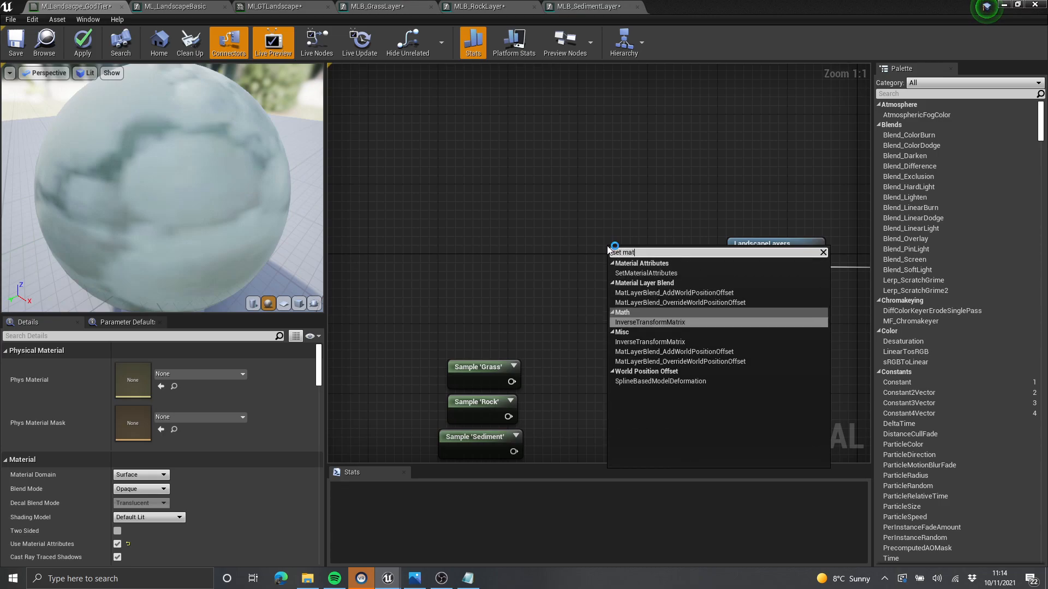
pyautogui.press('Return')
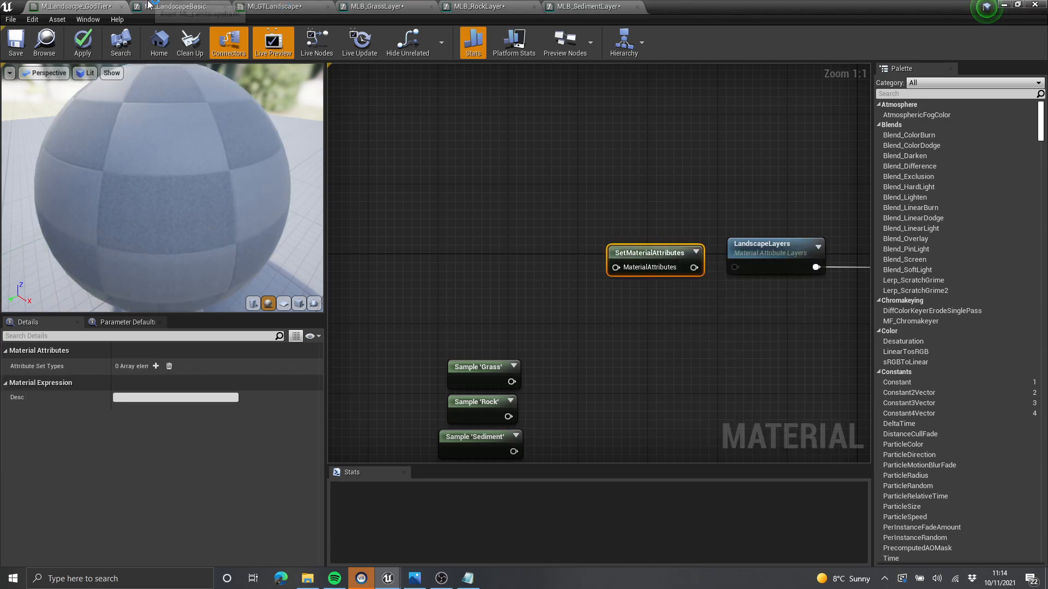
# Step: Check the attribute set types used by SetMaterialAttributes in ML_LandscapeBasic, and return to M_Landsacpe_GodTier
pyautogui.click(148, 4)
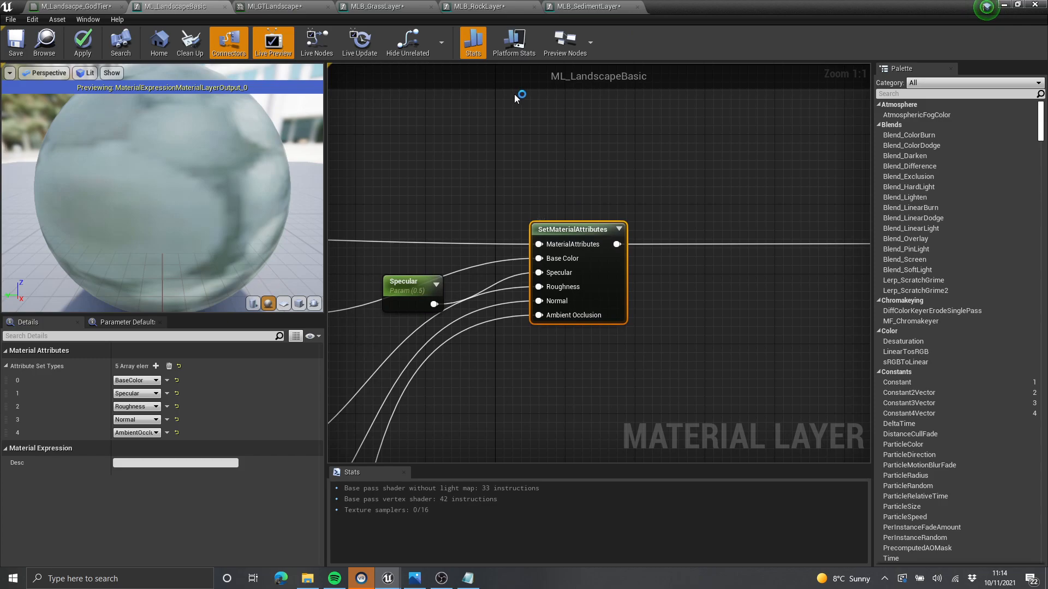
pyautogui.moveTo(491, 169); pyautogui.dragTo(578, 163, button='right')
pyautogui.click(578, 162)
pyautogui.click(75, 6)
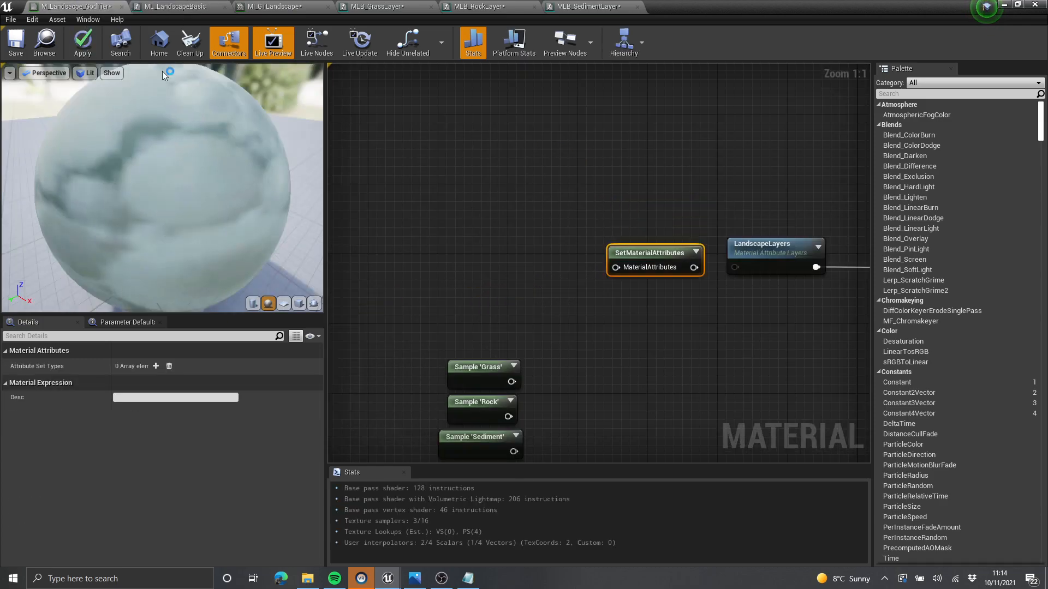
pyautogui.moveTo(675, 293); pyautogui.dragTo(594, 182, button='right')
pyautogui.rightClick(569, 242)
pyautogui.write('make')
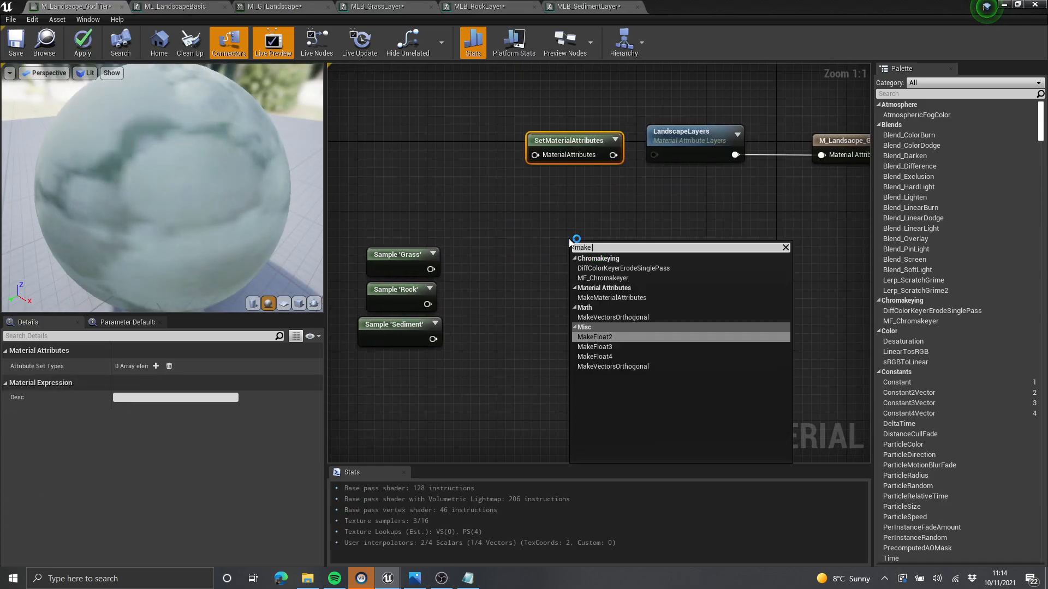
pyautogui.write(' s')
pyautogui.press('BackSpace')
pyautogui.press('BackSpace')
pyautogui.write('mater')
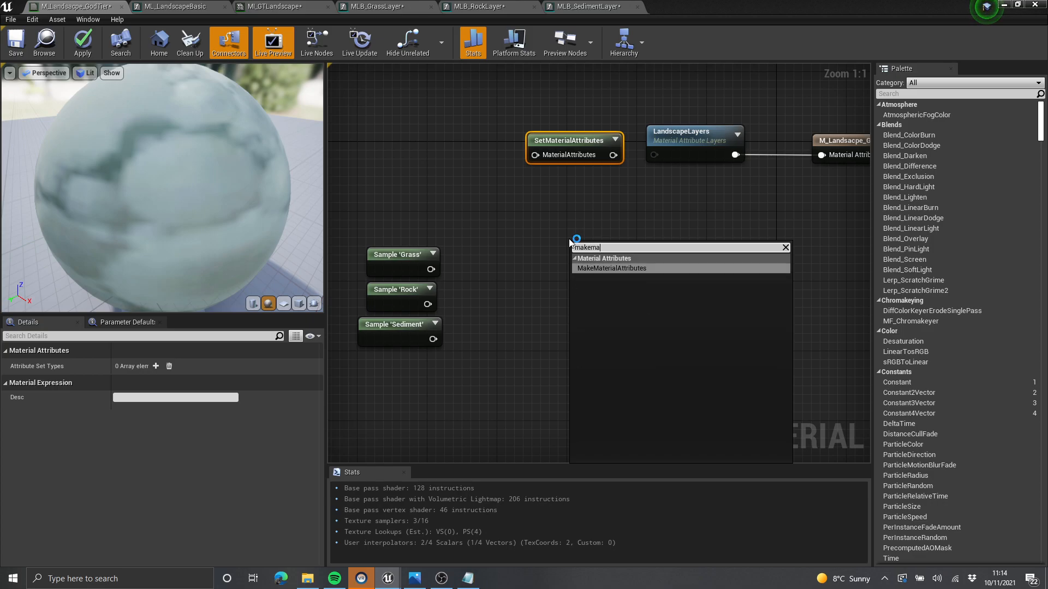
pyautogui.press('Return')
pyautogui.scroll(-2, 626, 238)
pyautogui.moveTo(669, 320); pyautogui.dragTo(662, 232, button='right')
pyautogui.moveTo(626, 234); pyautogui.dragTo(598, 194)
pyautogui.moveTo(598, 195); pyautogui.dragTo(631, 261, button='right')
pyautogui.scroll(2, 631, 260)
pyautogui.moveTo(688, 229); pyautogui.dragTo(697, 275, button='right')
pyautogui.scroll(-1, 677, 283)
pyautogui.moveTo(685, 257); pyautogui.dragTo(533, 293)
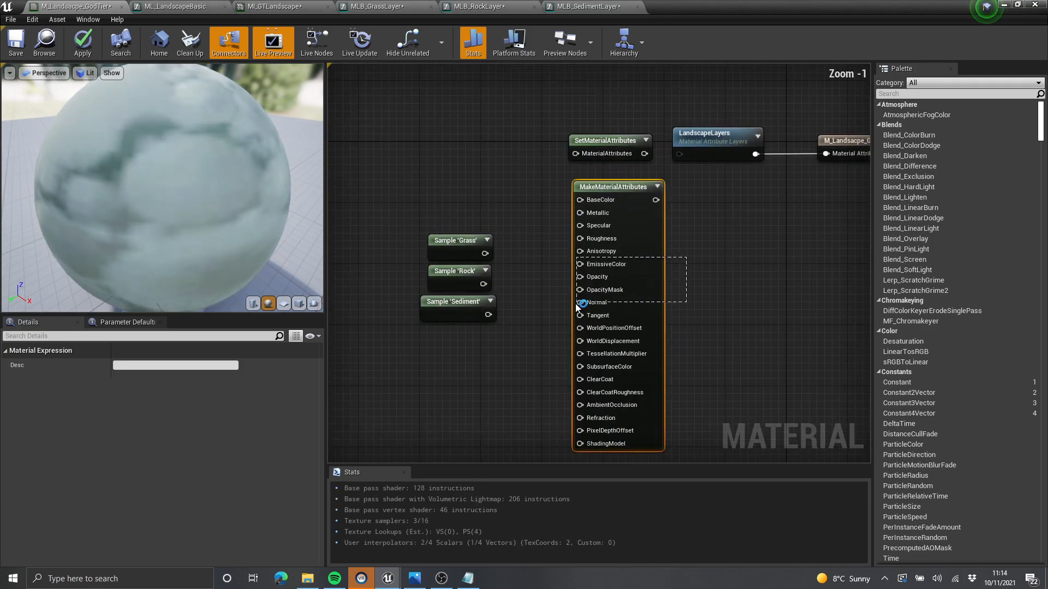
pyautogui.moveTo(606, 261); pyautogui.dragTo(606, 277, button='right')
pyautogui.moveTo(639, 240); pyautogui.dragTo(609, 300)
pyautogui.press('Delete')
# Step: Give the SetMaterialAttributes node two attribute set types, Customized UV 1 and Customized UV 2
pyautogui.moveTo(633, 197); pyautogui.dragTo(687, 272, button='right')
pyautogui.scroll(1, 663, 231)
pyautogui.moveTo(663, 231); pyautogui.dragTo(657, 230)
pyautogui.moveTo(487, 327); pyautogui.dragTo(439, 303, button='right')
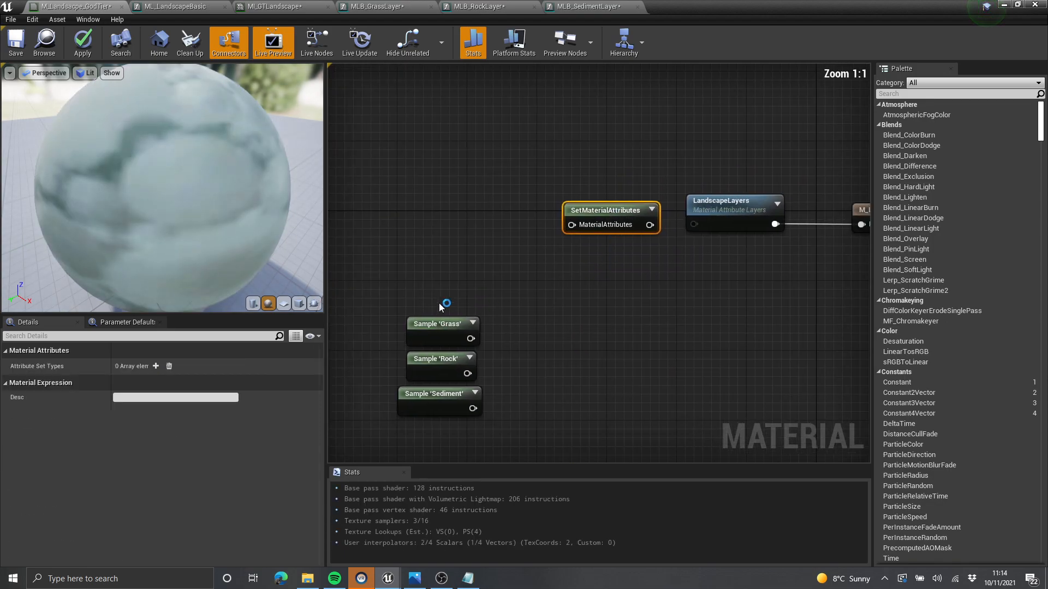
pyautogui.click(156, 366)
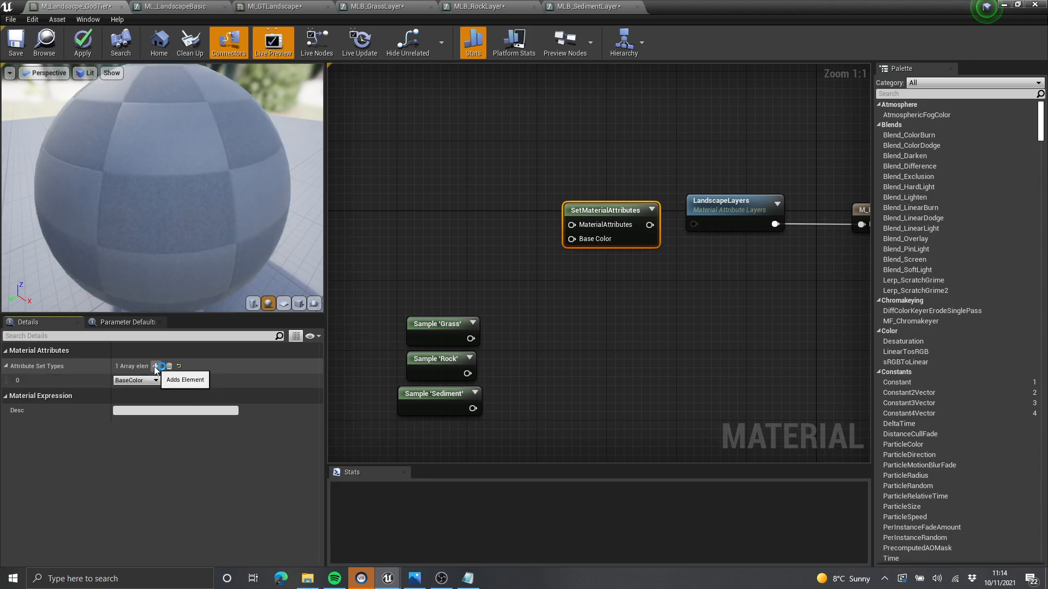
pyautogui.click(156, 366)
pyautogui.click(143, 381)
pyautogui.click(159, 307)
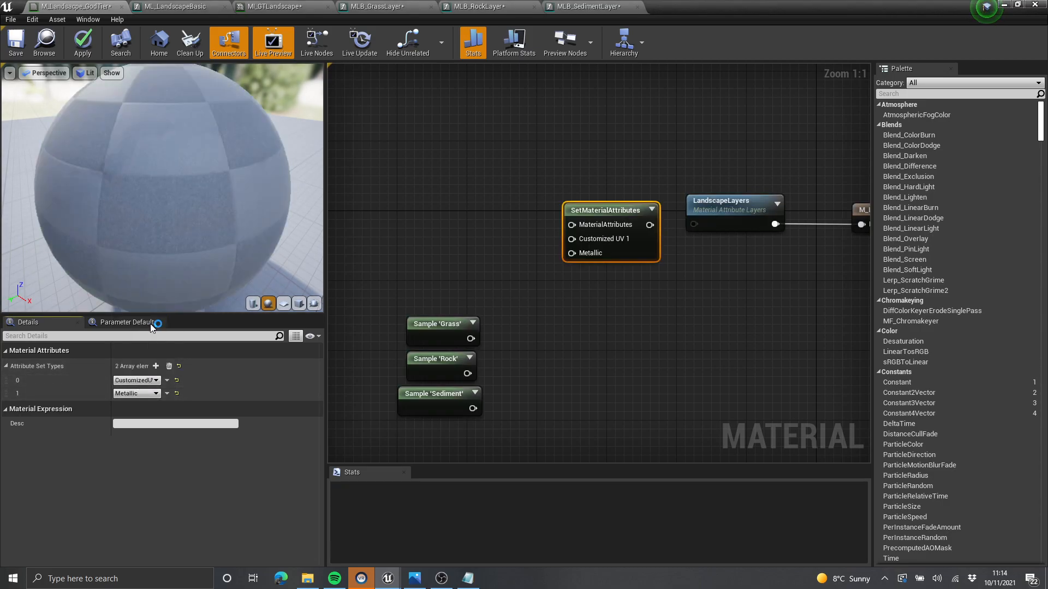
pyautogui.click(156, 393)
pyautogui.click(169, 325)
pyautogui.click(518, 274)
# Step: Move the Grass, Rock and Sediment samples together farther left of the SetMaterialAttributes node
pyautogui.moveTo(540, 175); pyautogui.dragTo(490, 147, button='right')
pyautogui.moveTo(592, 199)
pyautogui.mouseDown()
pyautogui.moveTo(585, 191)
pyautogui.moveTo(593, 200)
pyautogui.mouseUp()
pyautogui.moveTo(538, 229); pyautogui.dragTo(571, 269, button='right')
pyautogui.scroll(1, 545, 272)
pyautogui.moveTo(628, 249); pyautogui.dragTo(644, 282, button='right')
pyautogui.moveTo(606, 267); pyautogui.dragTo(538, 371)
pyautogui.moveTo(547, 297); pyautogui.dragTo(478, 271)
pyautogui.moveTo(528, 255); pyautogui.dragTo(680, 204, button='right')
pyautogui.moveTo(633, 214); pyautogui.dragTo(563, 196)
pyautogui.moveTo(671, 187); pyautogui.dragTo(564, 214, button='right')
pyautogui.moveTo(542, 178); pyautogui.dragTo(361, 345)
pyautogui.moveTo(460, 235)
pyautogui.mouseDown()
pyautogui.moveTo(459, 244)
pyautogui.moveTo(460, 235)
pyautogui.mouseUp()
pyautogui.moveTo(548, 194); pyautogui.dragTo(549, 241, button='right')
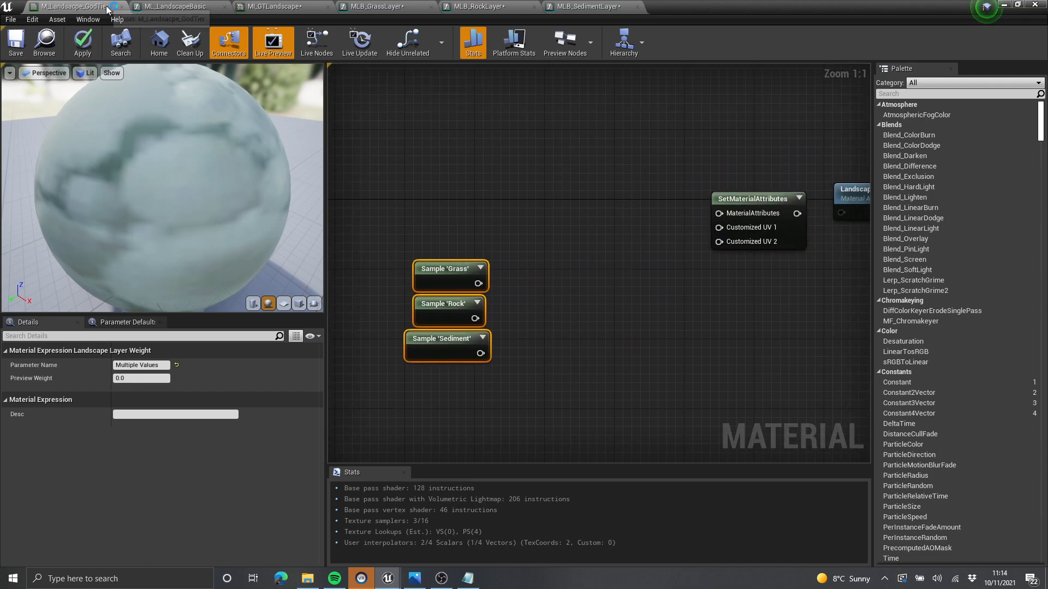
# Step: Inspect the LandscapeLayers node's connections and default layer settings in M_Landsacpe_GodTier
pyautogui.scroll(-3, 659, 274)
pyautogui.moveTo(703, 277); pyautogui.dragTo(606, 260, button='right')
pyautogui.scroll(2, 468, 246)
pyautogui.click(492, 281)
pyautogui.moveTo(487, 281); pyautogui.dragTo(440, 282, button='right')
pyautogui.scroll(1, 439, 281)
pyautogui.moveTo(808, 201); pyautogui.dragTo(664, 229, button='right')
pyautogui.click(588, 231)
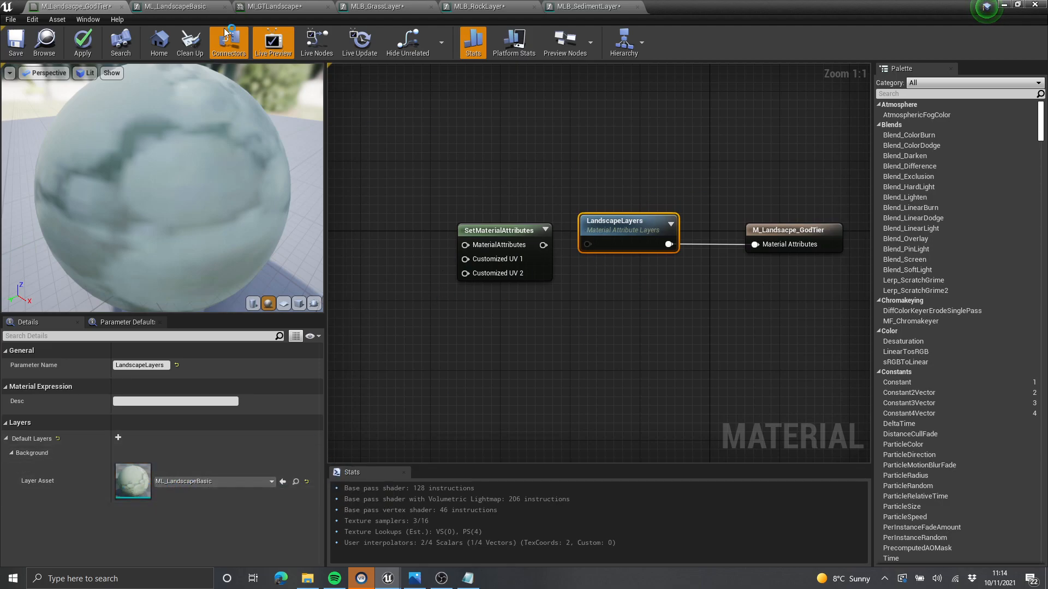
# Step: Examine the Input Material Attributes node in ML_LandscapeBasic and compare it with the node chain in M_Landsacpe_GodTier
pyautogui.click(217, 4)
pyautogui.scroll(-5, 464, 228)
pyautogui.moveTo(464, 228); pyautogui.dragTo(730, 219, button='right')
pyautogui.scroll(5, 486, 226)
pyautogui.click(542, 218)
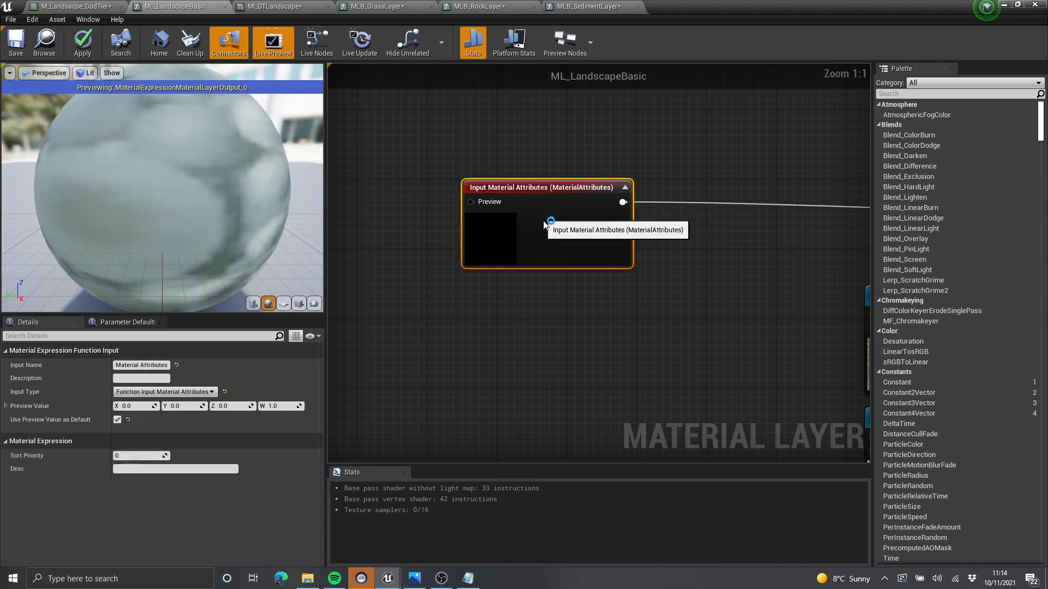
pyautogui.moveTo(541, 218); pyautogui.dragTo(543, 236)
pyautogui.scroll(-1, 456, 240)
pyautogui.moveTo(484, 256); pyautogui.dragTo(624, 294, button='right')
pyautogui.scroll(1, 624, 285)
pyautogui.click(77, 5)
pyautogui.moveTo(593, 233)
pyautogui.mouseDown(button='right')
pyautogui.moveTo(469, 223)
pyautogui.moveTo(597, 232)
pyautogui.mouseUp(button='right')
pyautogui.moveTo(522, 226)
pyautogui.mouseDown()
pyautogui.moveTo(443, 226)
pyautogui.moveTo(504, 232)
pyautogui.mouseUp()
# Step: Review the ML_LandscapeBasic graph and the inputs feeding its SetMaterialAttributes node
pyautogui.click(201, 6)
pyautogui.moveTo(631, 274); pyautogui.dragTo(496, 159, button='right')
pyautogui.scroll(-1, 496, 158)
pyautogui.moveTo(497, 145); pyautogui.dragTo(554, 437)
pyautogui.moveTo(479, 150); pyautogui.dragTo(502, 124, button='right')
pyautogui.scroll(-2, 502, 124)
pyautogui.moveTo(568, 206); pyautogui.dragTo(550, 276)
pyautogui.scroll(3, 660, 200)
pyautogui.moveTo(660, 201); pyautogui.dragTo(533, 213, button='right')
pyautogui.click(532, 212)
pyautogui.moveTo(388, 336); pyautogui.dragTo(358, 451, button='right')
pyautogui.moveTo(824, 217); pyautogui.dragTo(674, 225, button='right')
pyautogui.scroll(1, 675, 225)
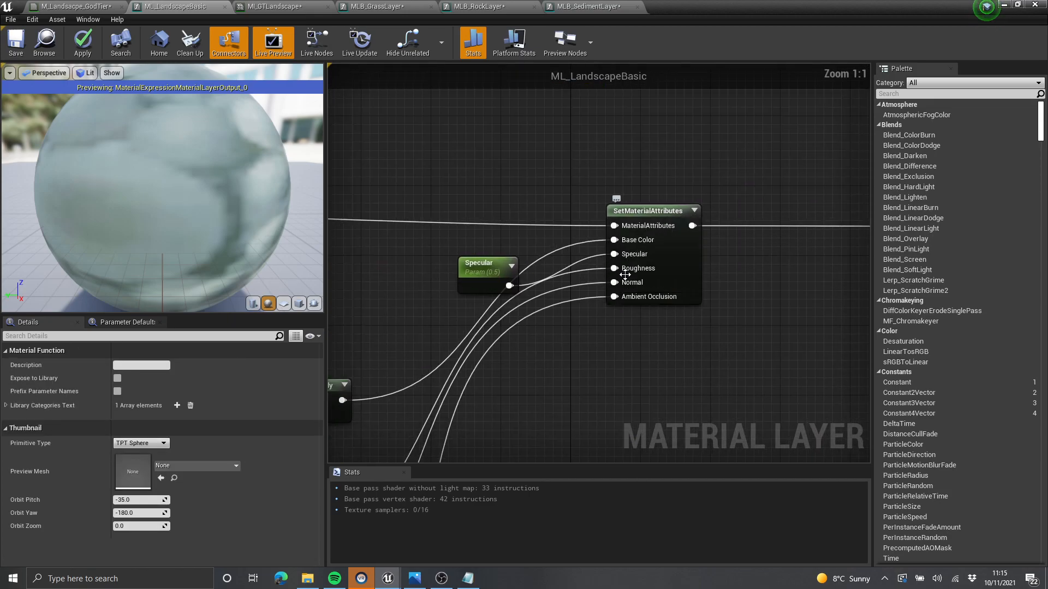
pyautogui.moveTo(721, 288); pyautogui.dragTo(670, 263, button='right')
pyautogui.moveTo(545, 282); pyautogui.dragTo(542, 279)
pyautogui.moveTo(542, 279); pyautogui.dragTo(547, 304, button='right')
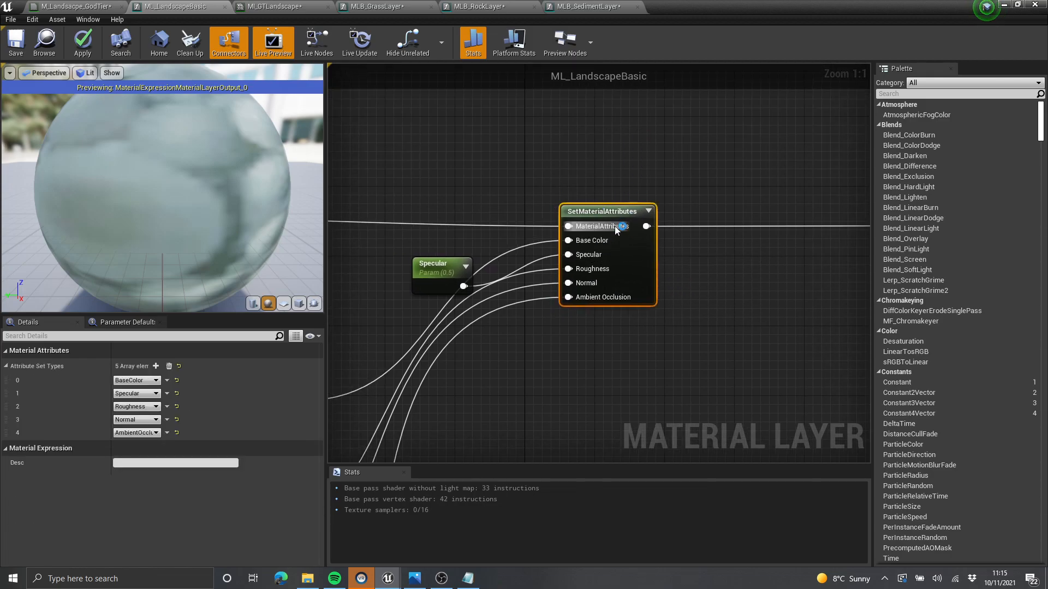
# Step: Trace the material attributes from M_Landsacpe_GodTier into ML_LandscapeBasic, from its input node through to its output node
pyautogui.click(71, 6)
pyautogui.moveTo(472, 310); pyautogui.dragTo(558, 208)
pyautogui.doubleClick(651, 200)
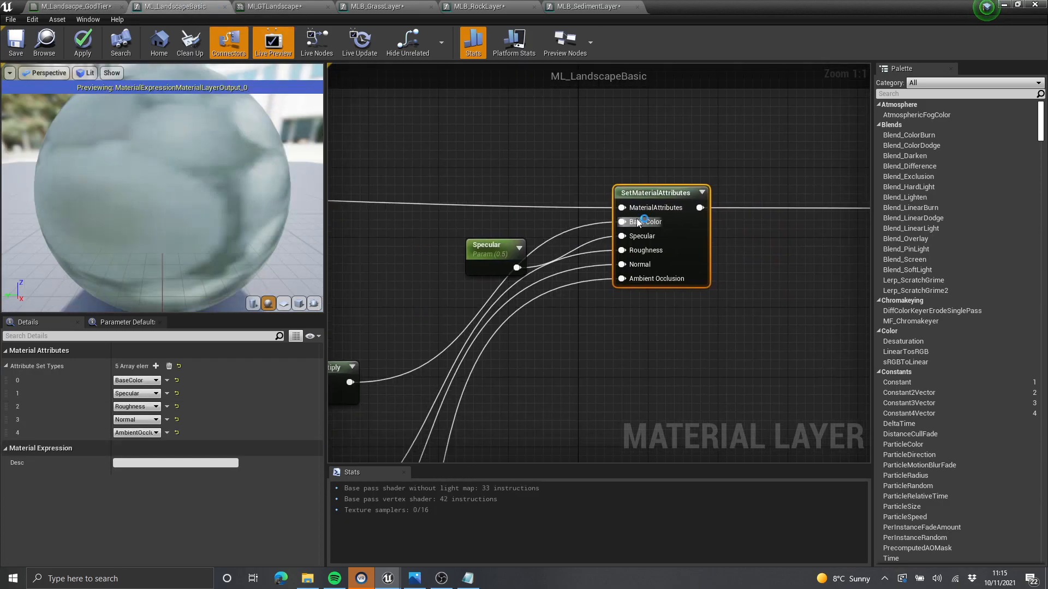
pyautogui.moveTo(591, 228); pyautogui.dragTo(568, 235)
pyautogui.scroll(-1, 544, 210)
pyautogui.moveTo(474, 213); pyautogui.dragTo(643, 209, button='right')
pyautogui.scroll(1, 735, 245)
pyautogui.moveTo(735, 245); pyautogui.dragTo(691, 244)
pyautogui.moveTo(706, 184); pyautogui.dragTo(571, 225, button='right')
pyautogui.moveTo(503, 287); pyautogui.dragTo(566, 226, button='right')
pyautogui.scroll(-1, 556, 209)
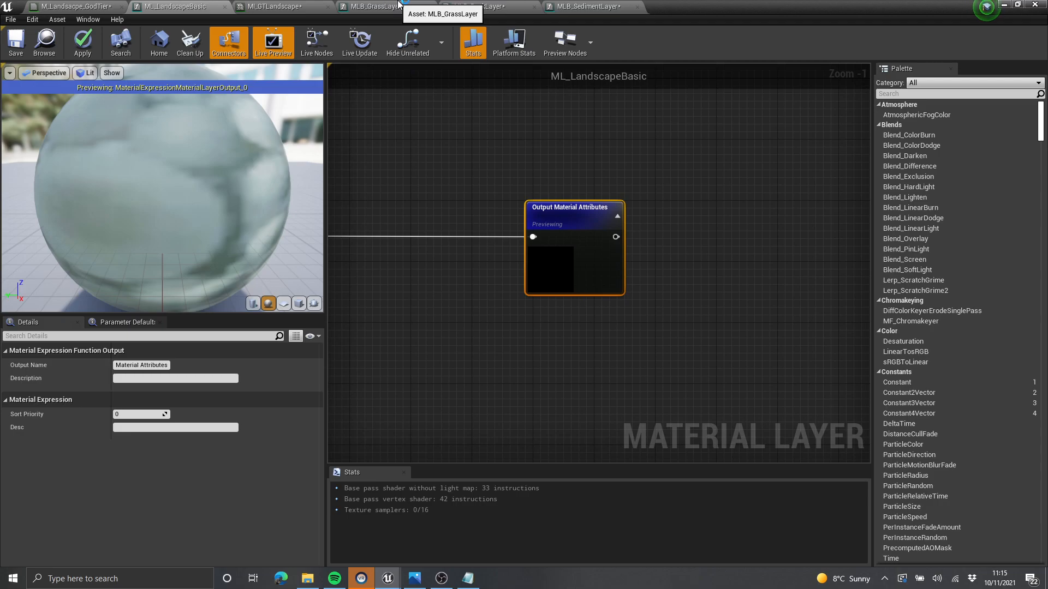
# Step: Examine the input layers, Grass sample, blend node and output in MLB_GrassLayer
pyautogui.click(396, 5)
pyautogui.scroll(2, 756, 269)
pyautogui.scroll(1, 648, 274)
pyautogui.moveTo(648, 274); pyautogui.dragTo(641, 231)
pyautogui.moveTo(648, 363); pyautogui.dragTo(531, 283, button='right')
pyautogui.moveTo(536, 284); pyautogui.dragTo(536, 303)
pyautogui.moveTo(538, 128); pyautogui.dragTo(539, 154)
pyautogui.moveTo(539, 154); pyautogui.dragTo(495, 238, button='right')
pyautogui.moveTo(467, 124); pyautogui.dragTo(539, 130, button='right')
pyautogui.moveTo(644, 267); pyautogui.dragTo(595, 213, button='right')
# Step: Look over the whole ML_LandscapeBasic graph from its texture parameters to the output node
pyautogui.click(195, 4)
pyautogui.scroll(-6, 540, 255)
pyautogui.scroll(4, 628, 255)
pyautogui.moveTo(713, 204); pyautogui.dragTo(664, 236, button='right')
pyautogui.scroll(-1, 686, 210)
pyautogui.scroll(-2, 557, 196)
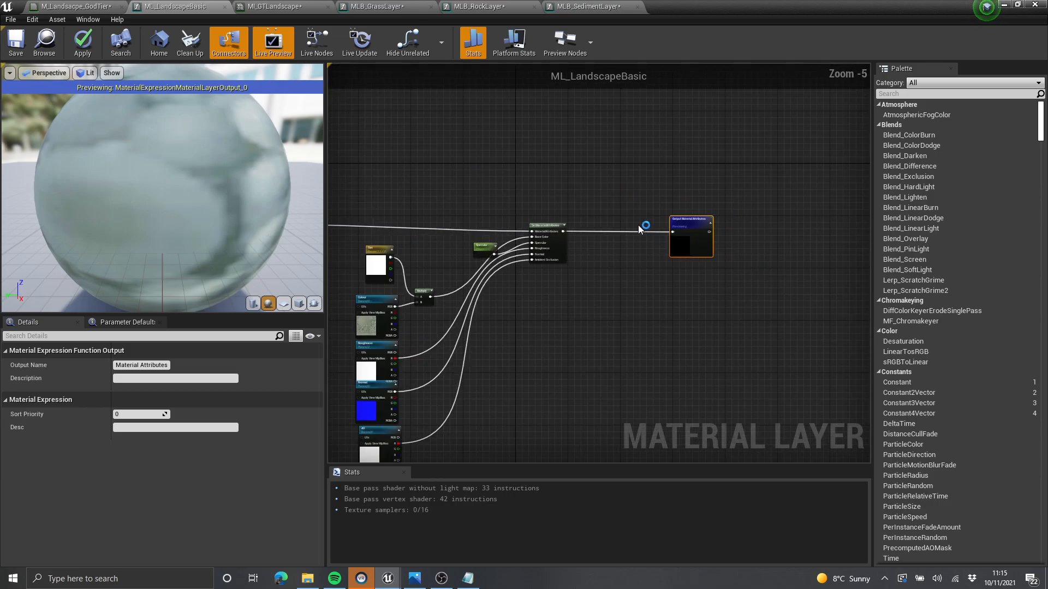
pyautogui.moveTo(585, 251); pyautogui.dragTo(668, 202, button='right')
# Step: Move the Grass, Rock and Sediment samples in M_Landsacpe_GodTier close to SetMaterialAttributes, to its left and slightly lower
pyautogui.click(72, 5)
pyautogui.moveTo(603, 206); pyautogui.dragTo(741, 219, button='right')
pyautogui.moveTo(539, 216); pyautogui.dragTo(629, 198, button='right')
pyautogui.moveTo(546, 234); pyautogui.dragTo(460, 363)
pyautogui.moveTo(469, 273); pyautogui.dragTo(626, 213)
pyautogui.moveTo(744, 220); pyautogui.dragTo(579, 224, button='right')
pyautogui.click(592, 315)
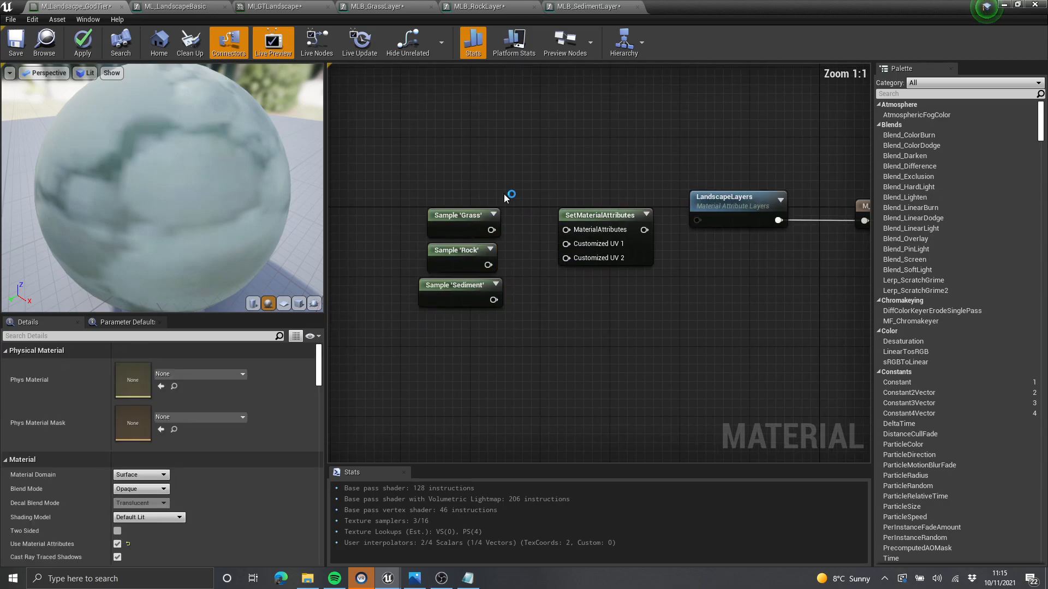
pyautogui.moveTo(482, 158); pyautogui.dragTo(452, 295)
pyautogui.moveTo(475, 231); pyautogui.dragTo(457, 265)
pyautogui.click(500, 215)
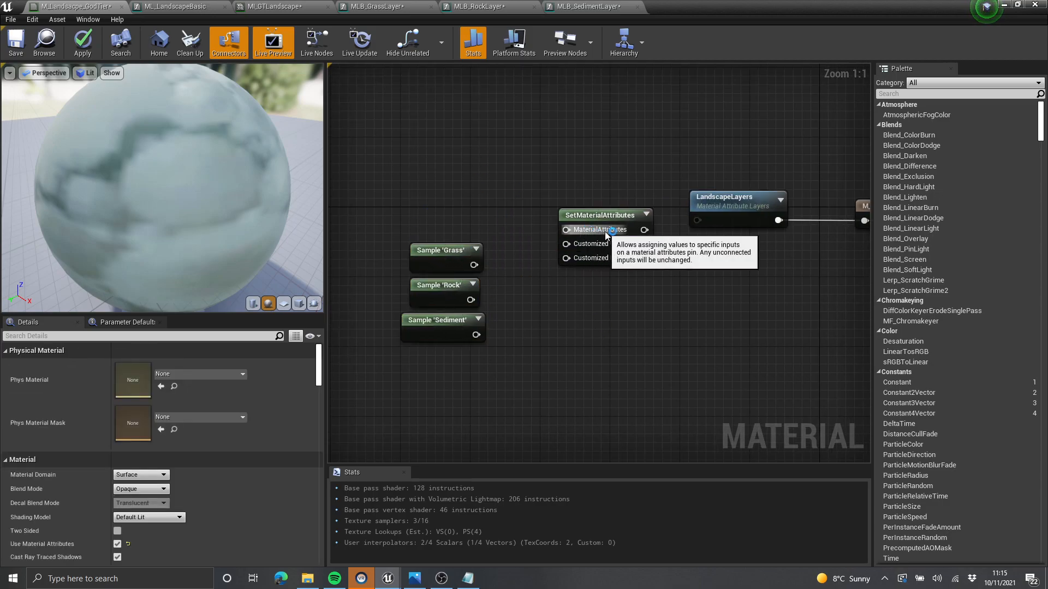
# Step: Adjust the arrangement of the Grass, Rock and Sediment samples beside SetMaterialAttributes in M_Landsacpe_GodTier
pyautogui.scroll(-1, 494, 242)
pyautogui.moveTo(494, 242); pyautogui.dragTo(644, 213, button='right')
pyautogui.moveTo(639, 190); pyautogui.dragTo(540, 312)
pyautogui.moveTo(657, 245); pyautogui.dragTo(536, 293, button='right')
pyautogui.scroll(1, 536, 292)
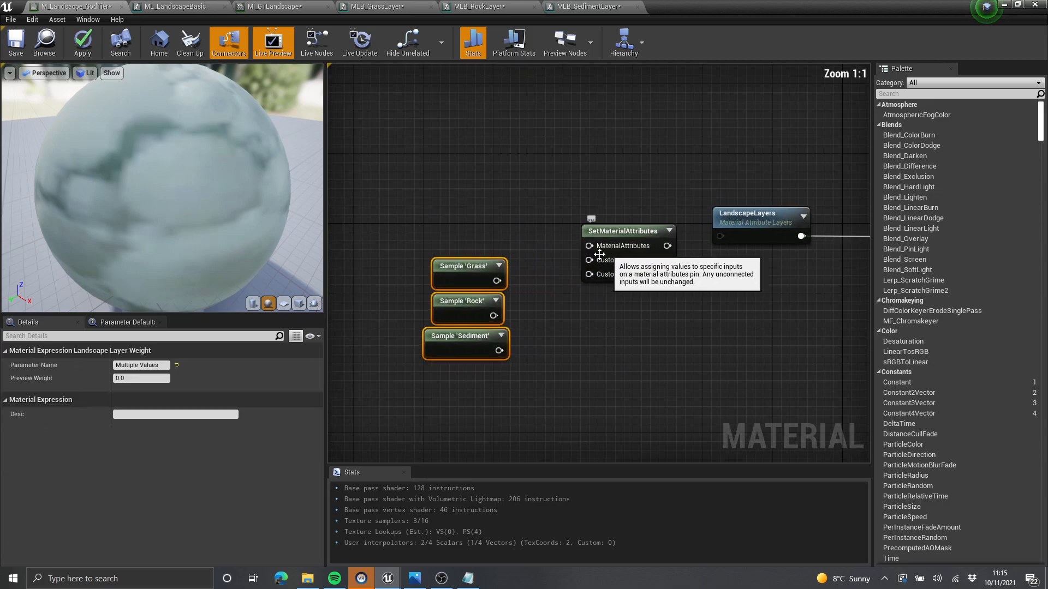
pyautogui.moveTo(627, 259)
pyautogui.mouseDown(button='right')
pyautogui.moveTo(518, 260)
pyautogui.moveTo(644, 267)
pyautogui.mouseUp(button='right')
pyautogui.moveTo(543, 329); pyautogui.dragTo(495, 289)
pyautogui.moveTo(495, 270); pyautogui.dragTo(497, 235)
pyautogui.click(618, 319)
pyautogui.moveTo(617, 319); pyautogui.dragTo(626, 285, button='right')
pyautogui.click(619, 281)
pyautogui.moveTo(510, 311)
pyautogui.mouseDown()
pyautogui.moveTo(511, 276)
pyautogui.moveTo(499, 306)
pyautogui.mouseUp()
# Step: Examine how the layer samples and SetMaterialAttributes lead to the LandscapeLayers node
pyautogui.moveTo(613, 268); pyautogui.dragTo(577, 305, button='right')
pyautogui.moveTo(708, 352); pyautogui.dragTo(478, 255)
pyautogui.click(612, 199)
pyautogui.moveTo(612, 199); pyautogui.dragTo(598, 219, button='right')
pyautogui.moveTo(612, 259); pyautogui.dragTo(471, 243, button='right')
pyautogui.click(578, 234)
pyautogui.doubleClick(578, 234)
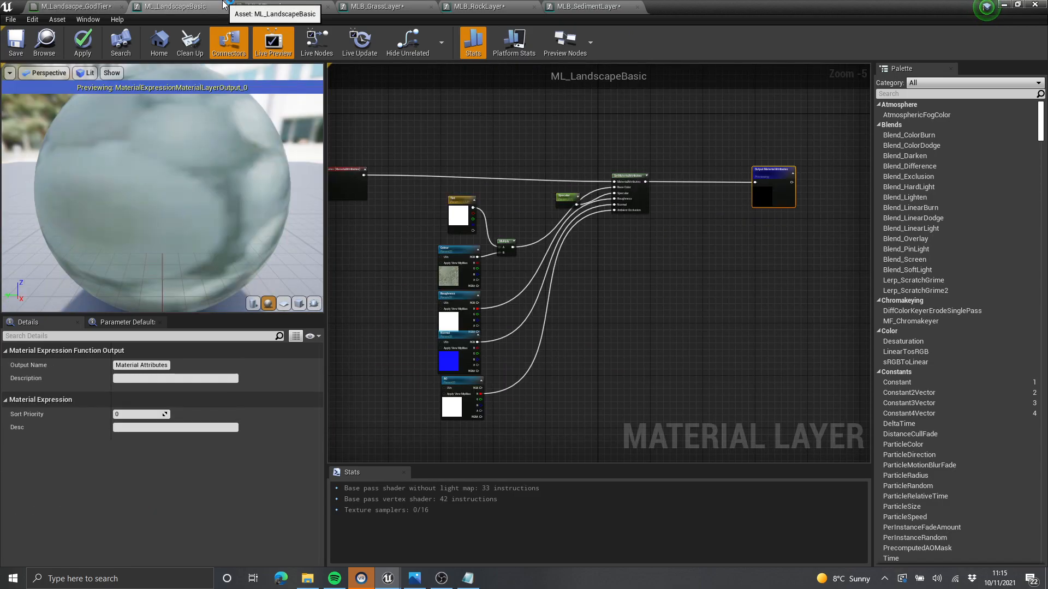
# Step: Examine how ML_LandscapeBasic passes its material attributes input through SetMaterialAttributes to the output node
pyautogui.moveTo(592, 208); pyautogui.dragTo(758, 166, button='right')
pyautogui.scroll(5, 694, 155)
pyautogui.scroll(-2, 694, 155)
pyautogui.moveTo(694, 155); pyautogui.dragTo(332, 144, button='right')
pyautogui.scroll(3, 483, 180)
pyautogui.click(562, 181)
pyautogui.moveTo(597, 163)
pyautogui.mouseDown(button='right')
pyautogui.moveTo(690, 152)
pyautogui.moveTo(556, 179)
pyautogui.moveTo(786, 113)
pyautogui.moveTo(600, 148)
pyautogui.moveTo(590, 160)
pyautogui.mouseUp(button='right')
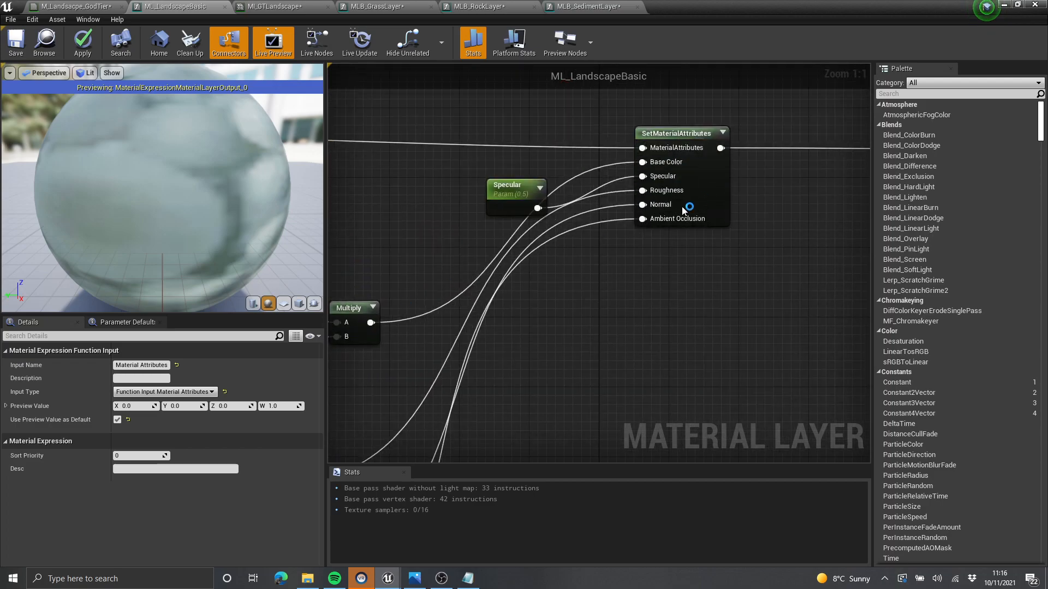
pyautogui.moveTo(697, 128); pyautogui.dragTo(595, 187, button='right')
pyautogui.moveTo(758, 201); pyautogui.dragTo(631, 192, button='right')
pyautogui.click(590, 200)
# Step: In MLB_GrassLayer, add a GetMaterialAttributes node fed by the Bottom Layer input and place it above the blend node
pyautogui.click(289, 5)
pyautogui.click(373, 6)
pyautogui.moveTo(488, 169); pyautogui.dragTo(573, 183, button='right')
pyautogui.moveTo(547, 221); pyautogui.dragTo(543, 206)
pyautogui.moveTo(499, 175); pyautogui.dragTo(458, 201, button='right')
pyautogui.moveTo(536, 306); pyautogui.dragTo(530, 269, button='right')
pyautogui.moveTo(628, 194); pyautogui.dragTo(648, 175)
pyautogui.write('ge')
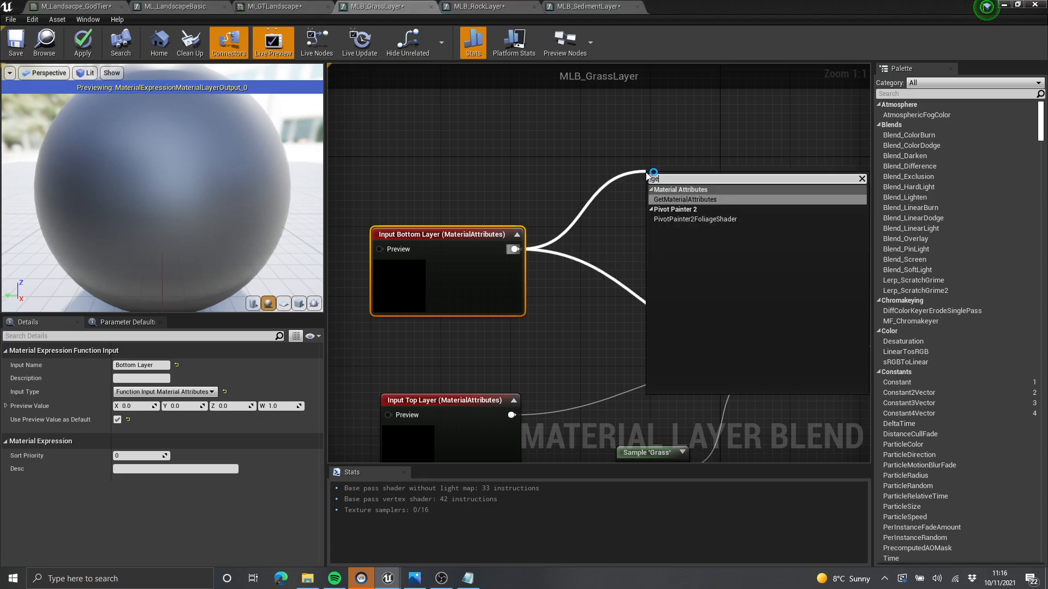
pyautogui.write('t matei')
pyautogui.press('BackSpace')
pyautogui.press('Return')
pyautogui.moveTo(728, 176); pyautogui.dragTo(594, 197, button='right')
pyautogui.moveTo(562, 206); pyautogui.dragTo(541, 173)
pyautogui.click(155, 366)
pyautogui.click(155, 366)
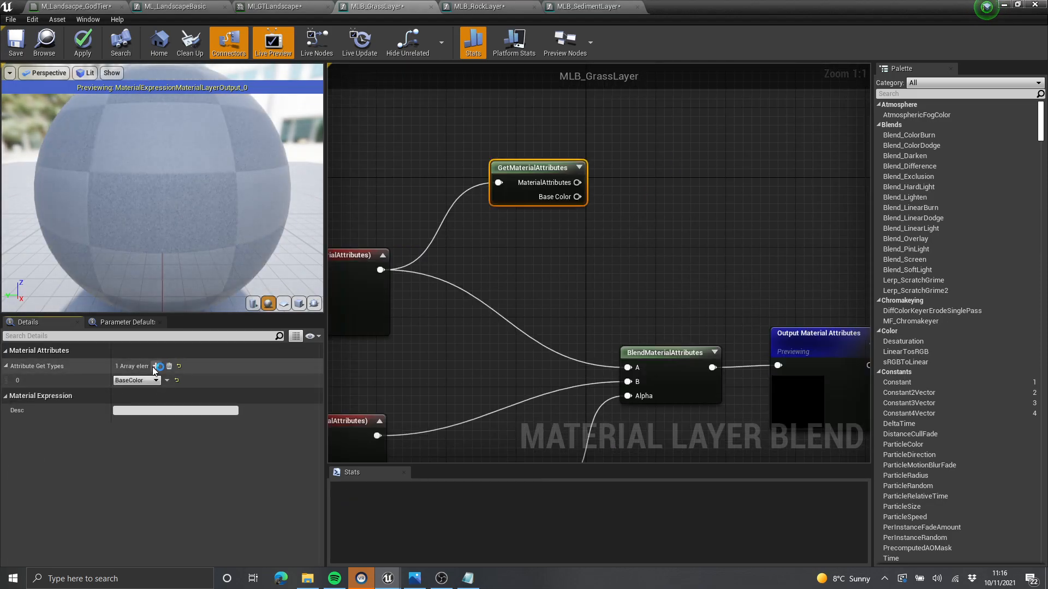
pyautogui.scroll(-1, 507, 269)
pyautogui.moveTo(515, 271); pyautogui.dragTo(607, 179, button='right')
pyautogui.hotkey('ctrl', 'w')
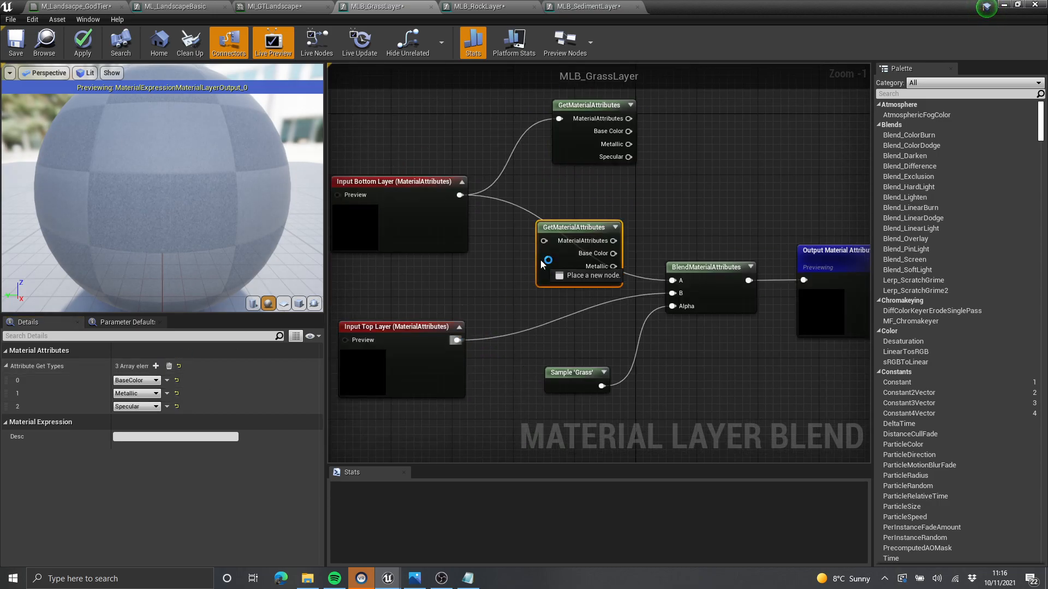
pyautogui.moveTo(514, 261); pyautogui.dragTo(678, 257, button='right')
pyautogui.press('Delete')
# Step: Replace the attribute list of the Bottom Layer's GetMaterialAttributes node with a single CustomizedUV1 entry
pyautogui.click(595, 148)
pyautogui.click(168, 366)
pyautogui.click(156, 366)
pyautogui.click(148, 381)
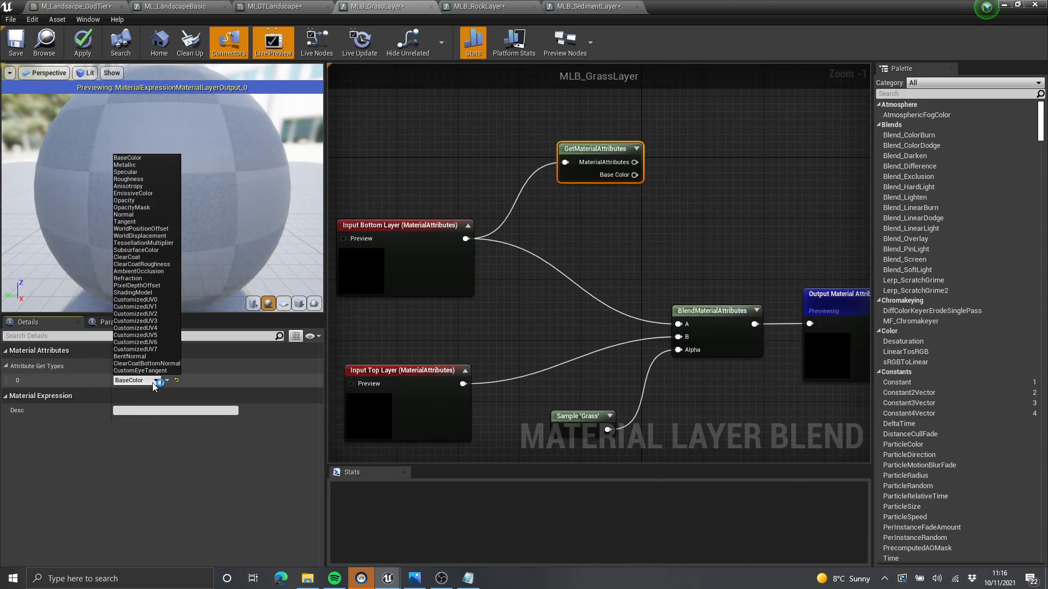
pyautogui.click(158, 307)
pyautogui.moveTo(567, 244); pyautogui.dragTo(580, 194, button='right')
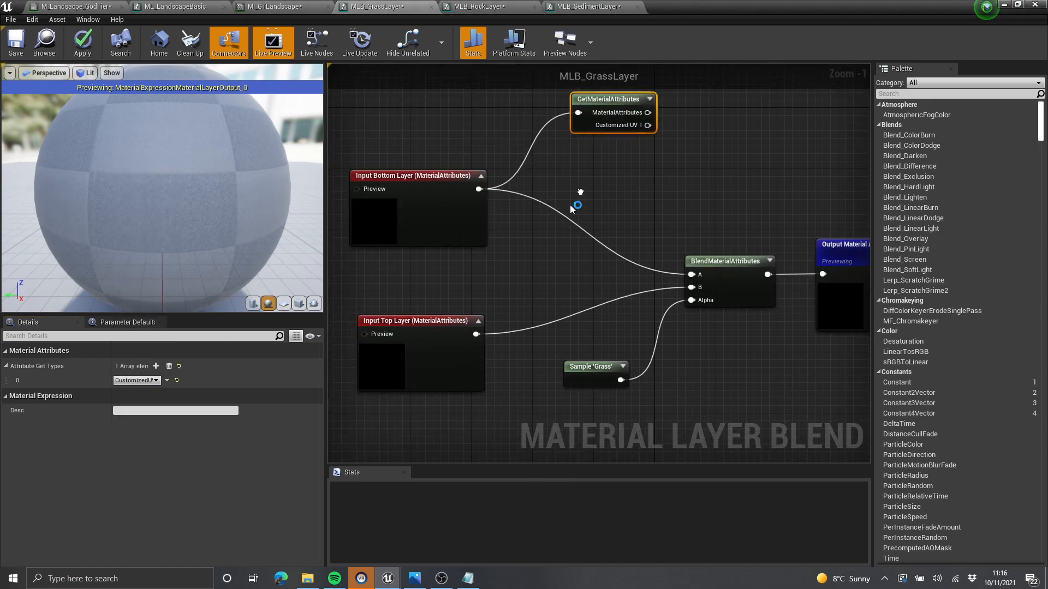
# Step: Duplicate the GetMaterialAttributes node in MLB_GrassLayer, feed it from Input Top Layer, and arrange both nodes
pyautogui.hotkey('ctrl', 'w')
pyautogui.moveTo(650, 175); pyautogui.dragTo(581, 213, button='right')
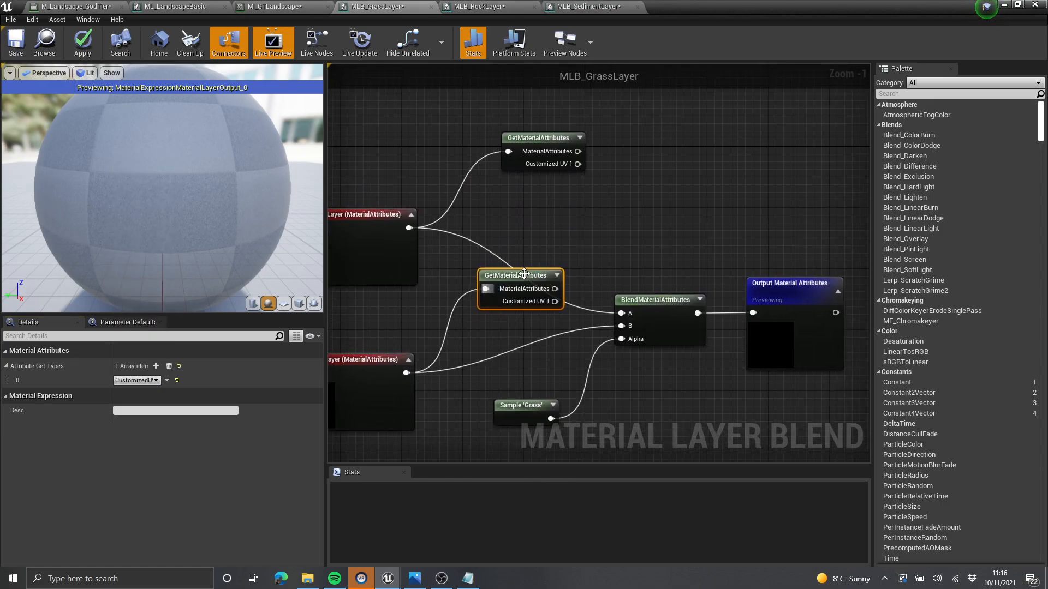
pyautogui.moveTo(514, 289); pyautogui.dragTo(553, 228)
pyautogui.moveTo(547, 141); pyautogui.dragTo(570, 111)
# Step: Review the M_Landscape_GodTier graph and the Grass layer settings in the MI_GTLandscape instance
pyautogui.click(86, 6)
pyautogui.moveTo(415, 234); pyautogui.dragTo(439, 216, button='right')
pyautogui.moveTo(373, 197); pyautogui.dragTo(403, 191, button='right')
pyautogui.scroll(-1, 568, 223)
pyautogui.scroll(1, 476, 199)
pyautogui.moveTo(340, 193); pyautogui.dragTo(457, 192, button='right')
pyautogui.click(324, 6)
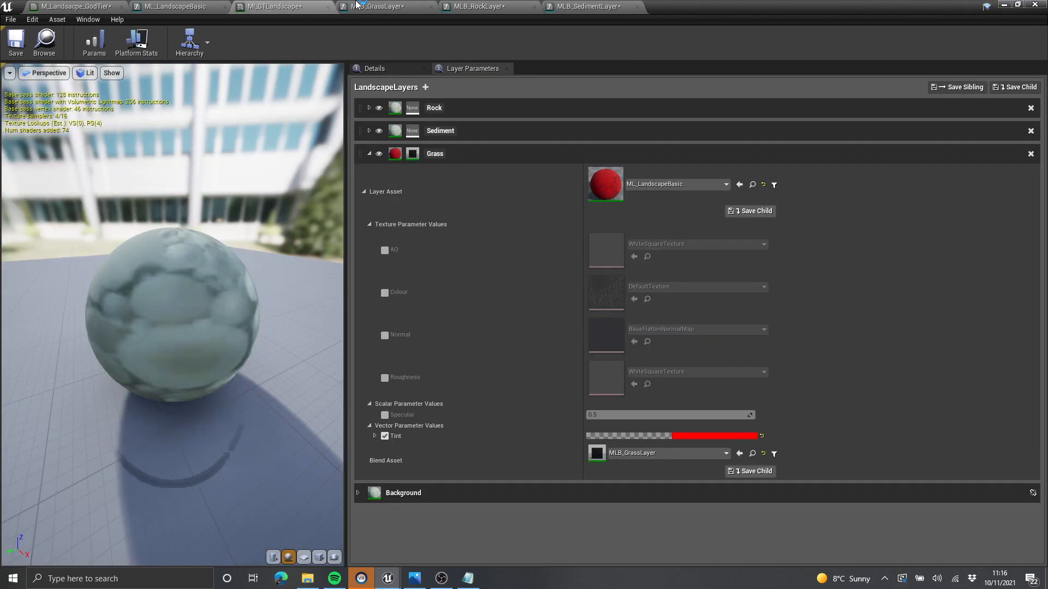
# Step: In MLB_GrassLayer, delete the GetMaterialAttributes node fed by the bottom layer and move the remaining one below Sample 'Grass'
pyautogui.click(376, 7)
pyautogui.moveTo(570, 184); pyautogui.dragTo(571, 187)
pyautogui.moveTo(635, 229); pyautogui.dragTo(668, 199, button='right')
pyautogui.scroll(-1, 668, 198)
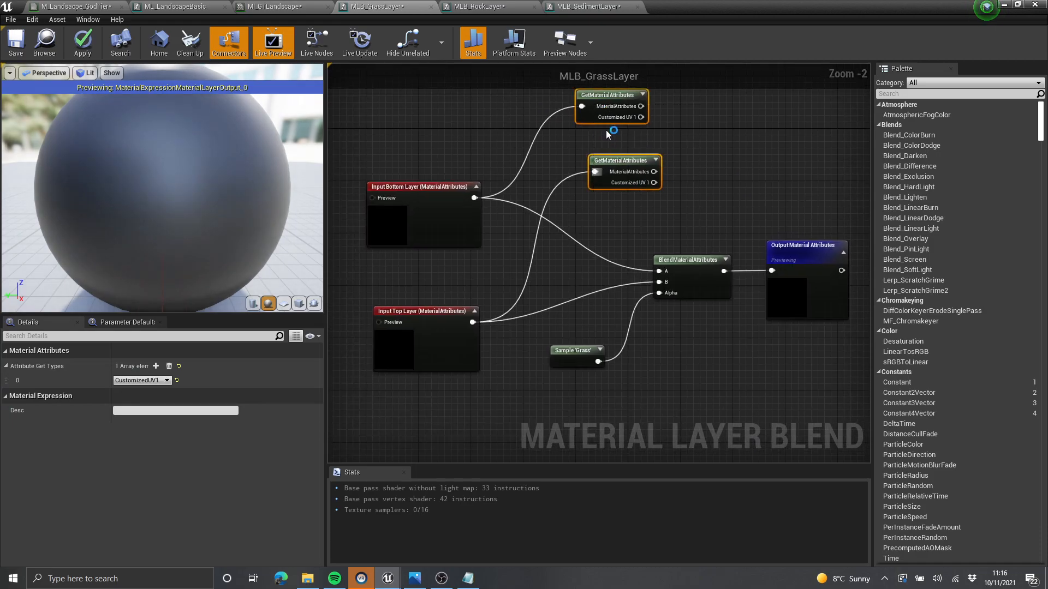
pyautogui.moveTo(601, 120); pyautogui.dragTo(602, 122)
pyautogui.press('Delete')
pyautogui.moveTo(635, 157); pyautogui.dragTo(628, 115, button='right')
pyautogui.moveTo(627, 114); pyautogui.dragTo(561, 363)
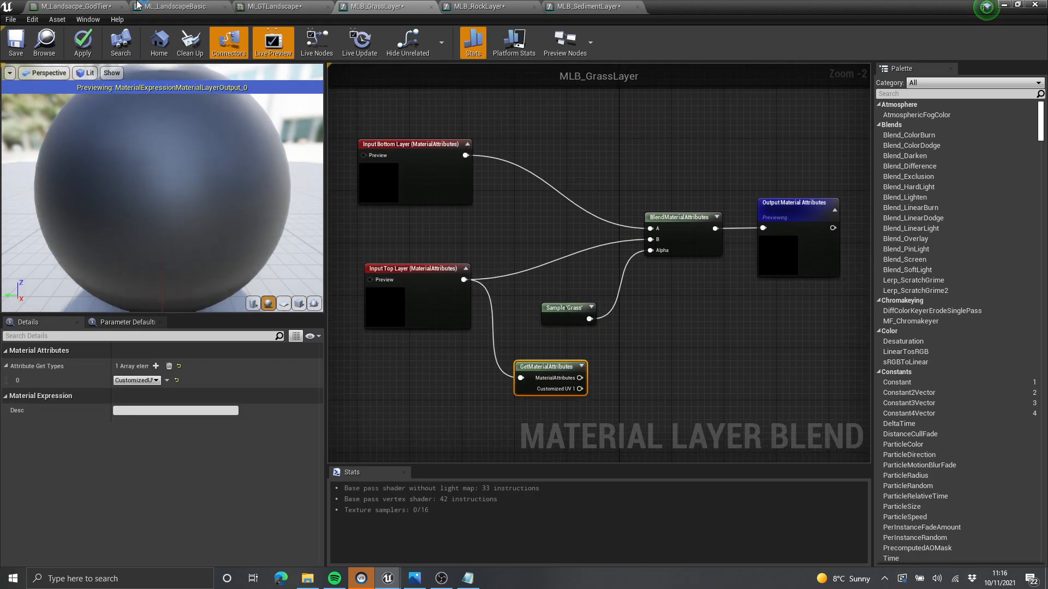
# Step: In M_Landscape_GodTier, add a MakeFloat2 node between the layer sample nodes and SetMaterialAttributes
pyautogui.click(118, 7)
pyautogui.scroll(2, 376, 183)
pyautogui.moveTo(435, 263); pyautogui.dragTo(551, 246, button='right')
pyautogui.moveTo(589, 181); pyautogui.dragTo(512, 330)
pyautogui.moveTo(504, 235); pyautogui.dragTo(374, 229)
pyautogui.moveTo(374, 231); pyautogui.dragTo(460, 220, button='right')
pyautogui.click(633, 203)
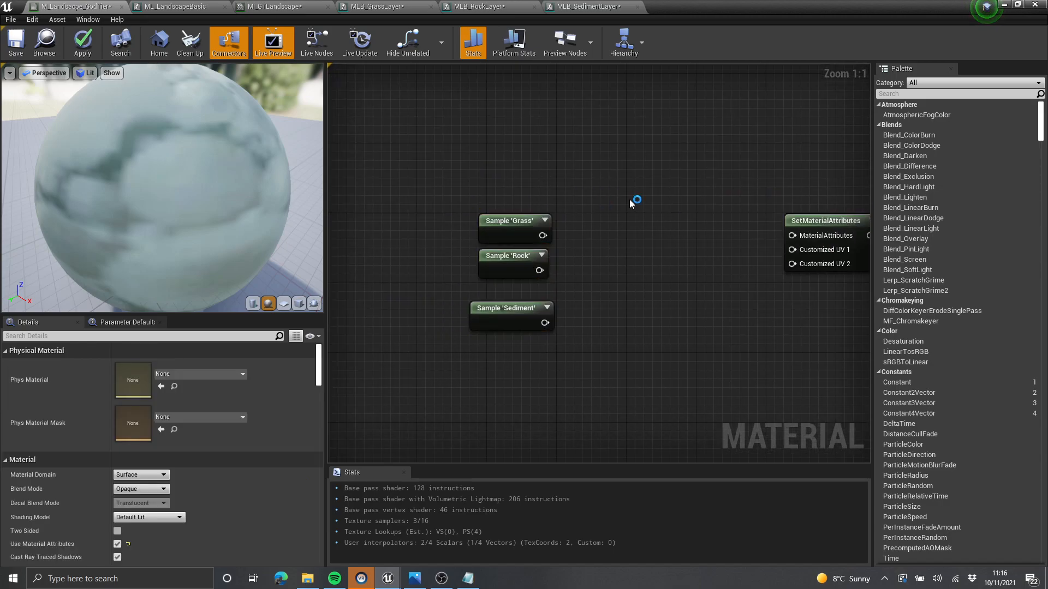
pyautogui.rightClick(633, 204)
pyautogui.write('make float')
pyautogui.press('Return')
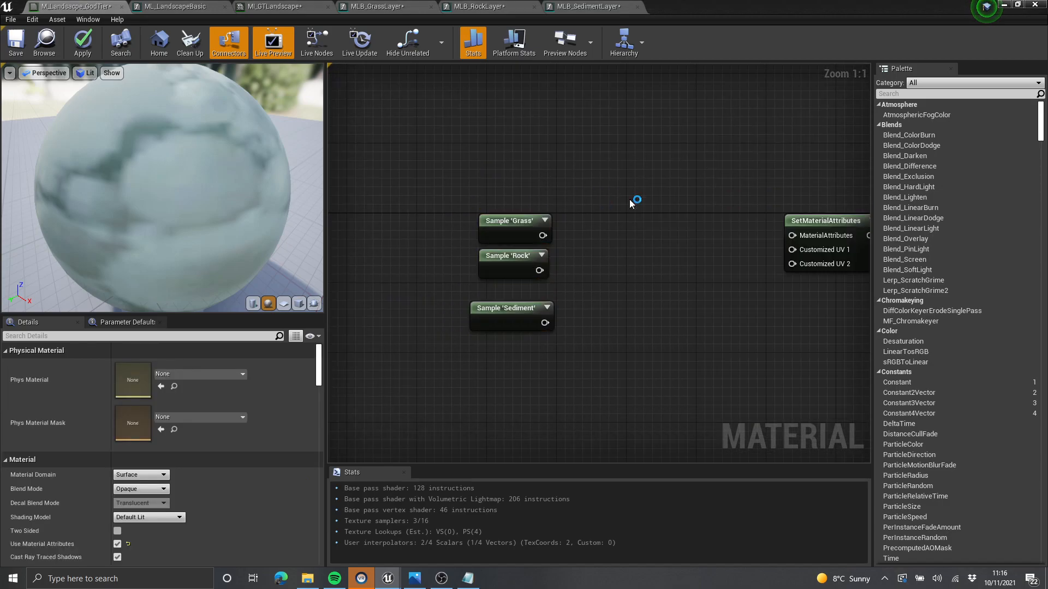
pyautogui.moveTo(685, 196); pyautogui.dragTo(631, 236, button='right')
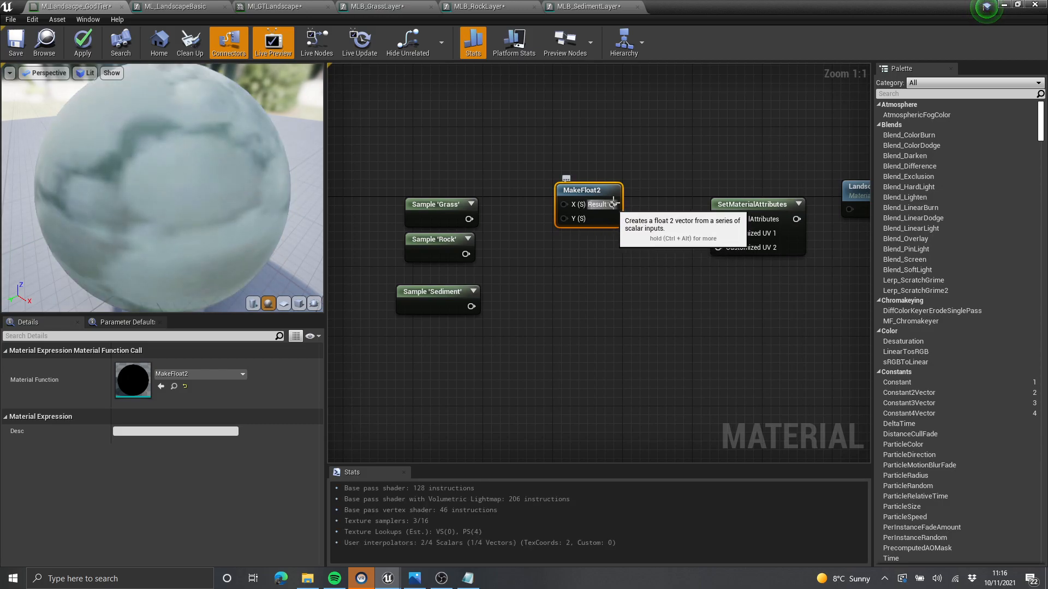
# Step: Connect Sample 'Grass' to X and Sample 'Rock' to Y of MakeFloat2, and its result to Customized UV 1
pyautogui.moveTo(634, 179); pyautogui.dragTo(622, 244, button='right')
pyautogui.moveTo(466, 244); pyautogui.dragTo(485, 249, button='right')
pyautogui.moveTo(483, 222); pyautogui.dragTo(433, 287)
pyautogui.moveTo(431, 261); pyautogui.dragTo(452, 242)
pyautogui.click(474, 217)
pyautogui.moveTo(574, 251); pyautogui.dragTo(572, 250)
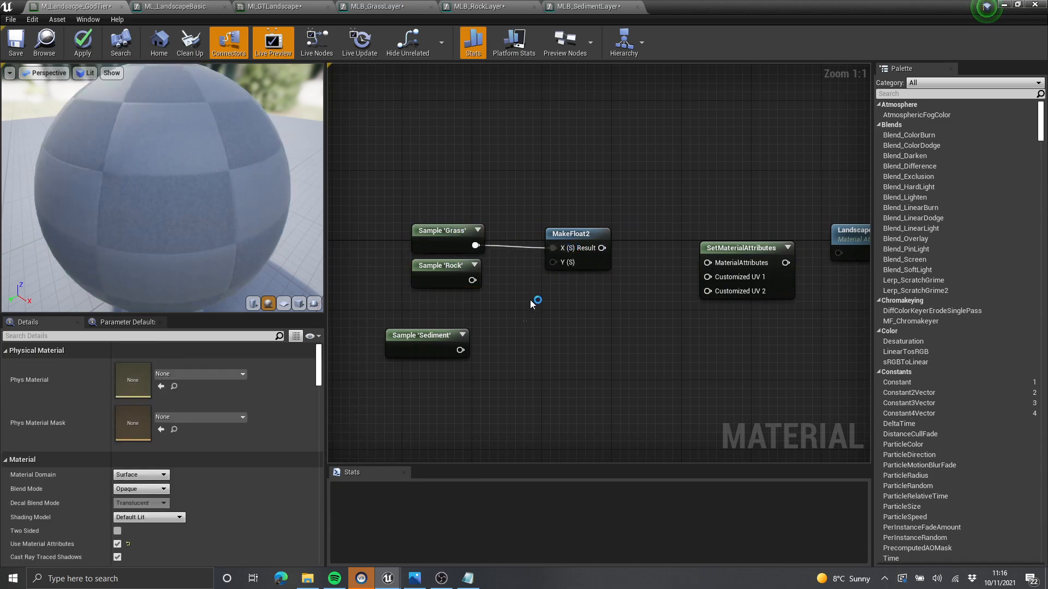
pyautogui.moveTo(699, 295); pyautogui.dragTo(621, 295, button='right')
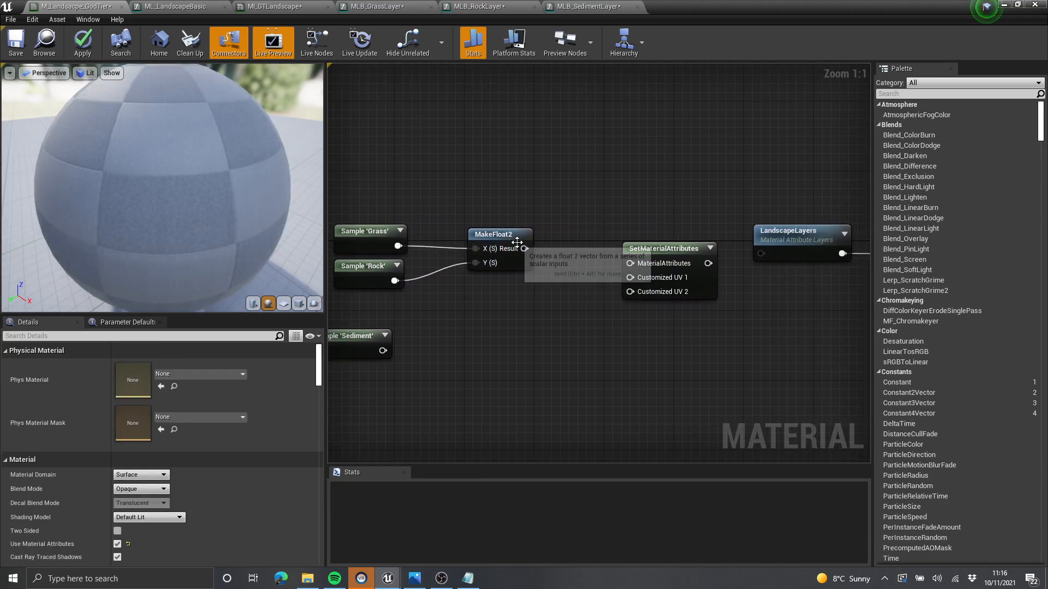
pyautogui.moveTo(517, 242); pyautogui.dragTo(522, 247)
pyautogui.moveTo(662, 284); pyautogui.dragTo(660, 281)
# Step: Route Sample 'Sediment' through the X input of a second MakeFloat2 into Customized UV 2, and tidy the sample nodes
pyautogui.moveTo(474, 304); pyautogui.dragTo(571, 252, button='right')
pyautogui.moveTo(480, 298); pyautogui.dragTo(727, 240)
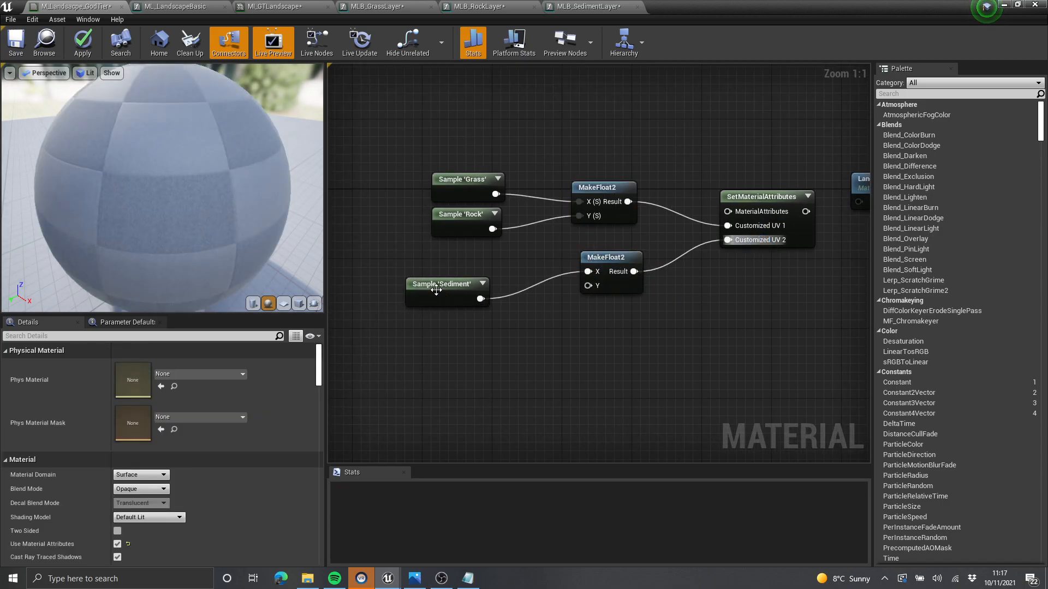
pyautogui.moveTo(437, 294); pyautogui.dragTo(472, 268)
pyautogui.moveTo(507, 207); pyautogui.dragTo(508, 212)
pyautogui.moveTo(475, 210); pyautogui.dragTo(502, 203)
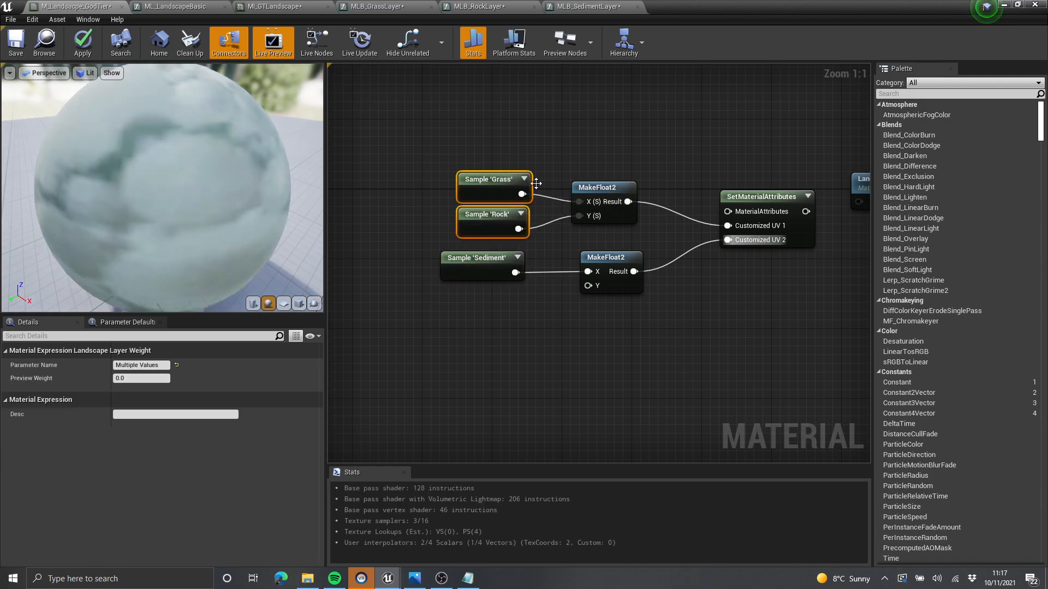
pyautogui.click(600, 241)
pyautogui.moveTo(480, 273); pyautogui.dragTo(481, 281)
pyautogui.click(604, 261)
pyautogui.moveTo(604, 261); pyautogui.dragTo(595, 261)
pyautogui.moveTo(638, 332); pyautogui.dragTo(650, 283, button='right')
pyautogui.rightClick(626, 307)
pyautogui.press('v')
pyautogui.click(594, 326)
pyautogui.click(650, 283)
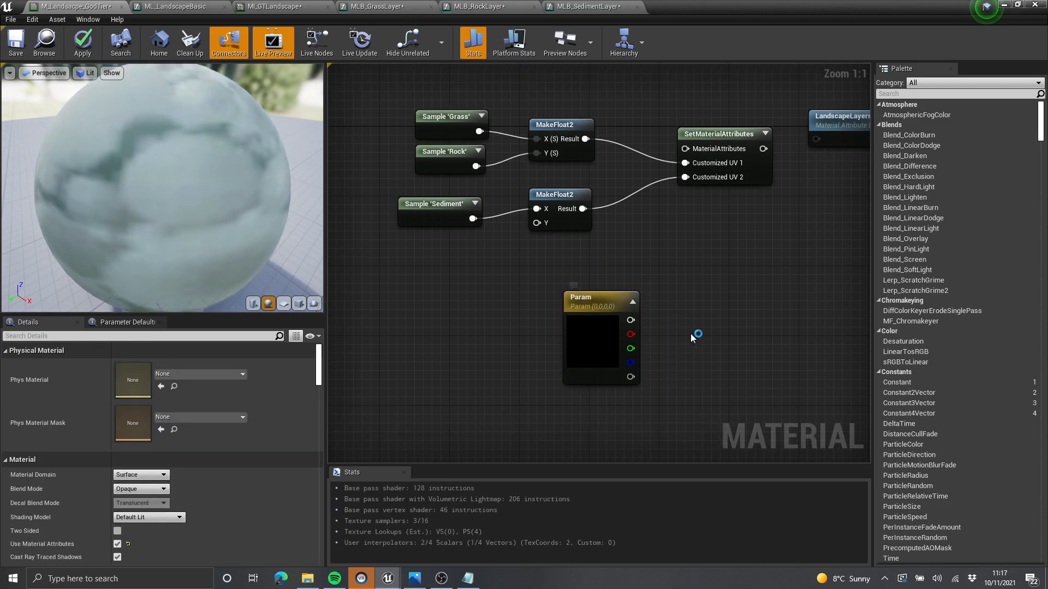
pyautogui.moveTo(553, 231); pyautogui.dragTo(550, 250, button='right')
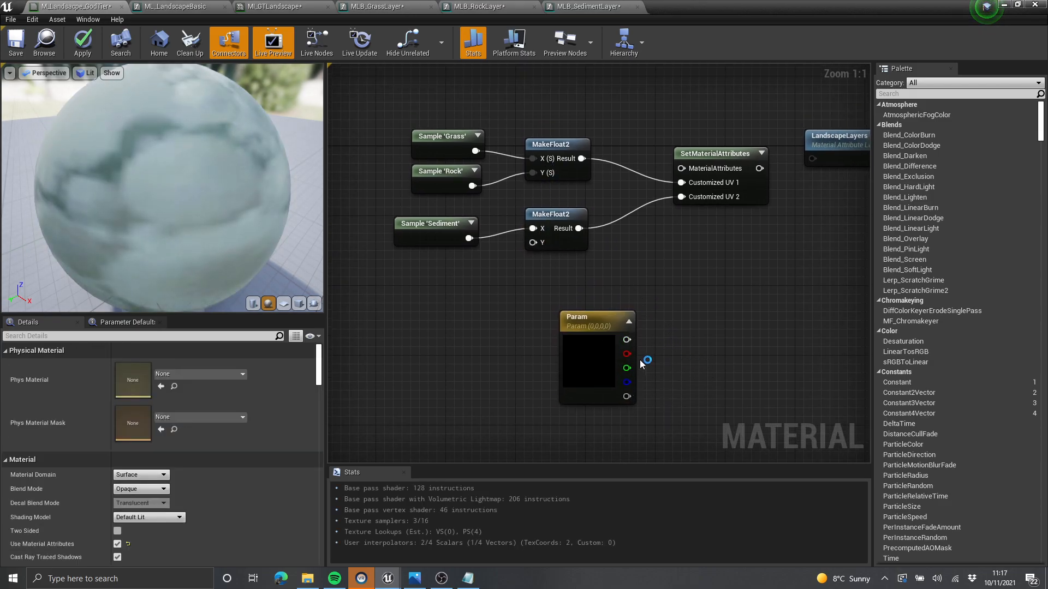
pyautogui.moveTo(533, 397); pyautogui.dragTo(534, 397)
pyautogui.press('Delete')
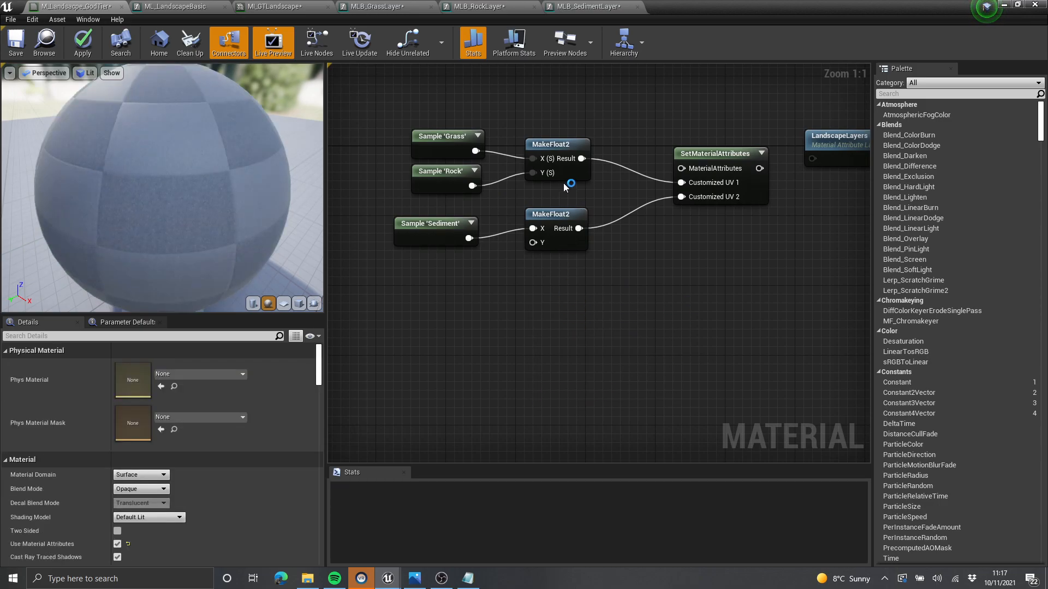
pyautogui.press('Home')
pyautogui.click(445, 288)
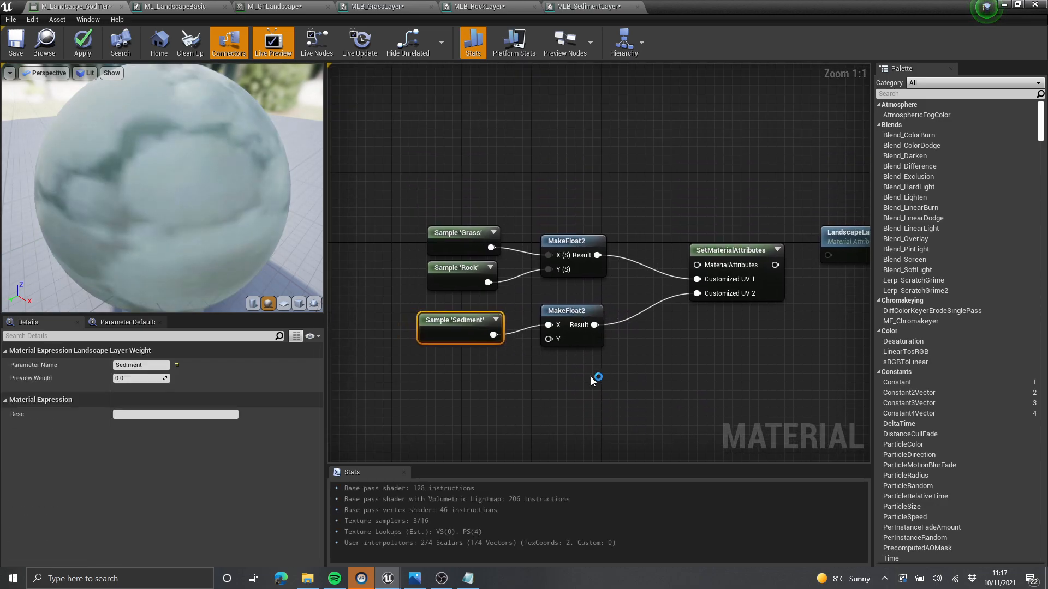
pyautogui.moveTo(525, 286); pyautogui.dragTo(456, 210)
pyautogui.moveTo(546, 144); pyautogui.dragTo(529, 182, button='right')
pyautogui.click(420, 161)
pyautogui.scroll(-2, 426, 161)
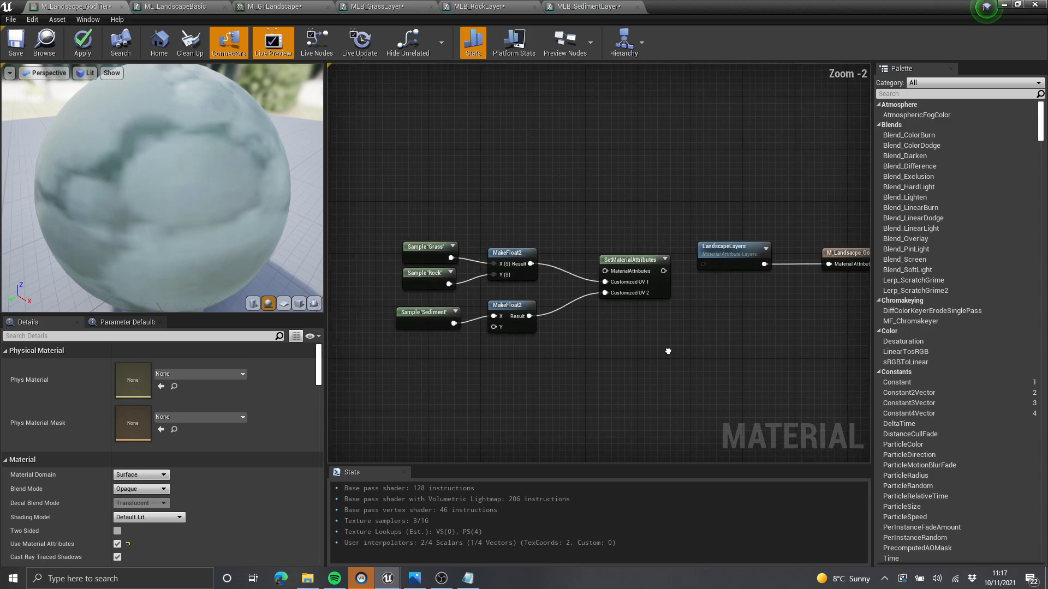
# Step: Connect the SetMaterialAttributes output to the LandscapeLayers input and save the material
pyautogui.moveTo(666, 351); pyautogui.dragTo(355, 218)
pyautogui.scroll(2, 696, 273)
pyautogui.moveTo(639, 258); pyautogui.dragTo(678, 266)
pyautogui.click(700, 264)
pyautogui.moveTo(658, 190); pyautogui.dragTo(610, 176, button='right')
pyautogui.scroll(-2, 685, 198)
pyautogui.click(16, 43)
# Step: Examine how the packed layer samples feed through SetMaterialAttributes into LandscapeLayers in the master material
pyautogui.moveTo(710, 354); pyautogui.dragTo(734, 365, button='right')
pyautogui.moveTo(714, 321); pyautogui.dragTo(781, 317, button='right')
pyautogui.scroll(2, 724, 327)
pyautogui.moveTo(772, 358); pyautogui.dragTo(390, 146)
pyautogui.click(423, 135)
pyautogui.moveTo(609, 295); pyautogui.dragTo(625, 307)
pyautogui.scroll(-3, 625, 307)
pyautogui.moveTo(625, 308); pyautogui.dragTo(540, 303, button='right')
pyautogui.scroll(3, 648, 264)
pyautogui.moveTo(648, 264); pyautogui.dragTo(776, 274, button='right')
pyautogui.click(784, 291)
pyautogui.moveTo(639, 303); pyautogui.dragTo(613, 293, button='right')
# Step: Examine the ML_LandscapeBasic layer graph and the GetMaterialAttributes node in the MLB_GrassLayer blend
pyautogui.click(167, 6)
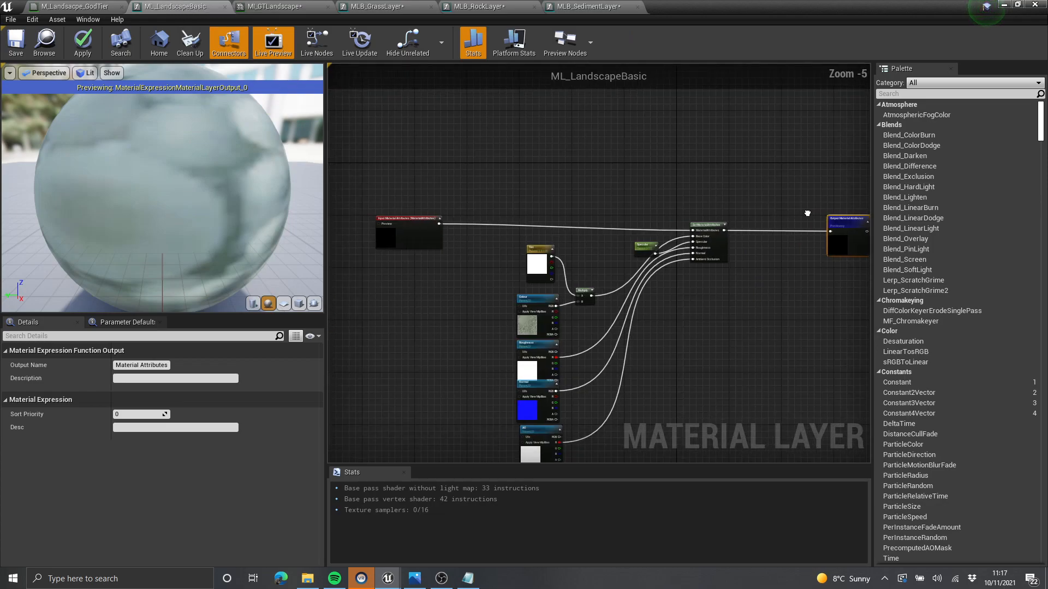
pyautogui.scroll(3, 408, 156)
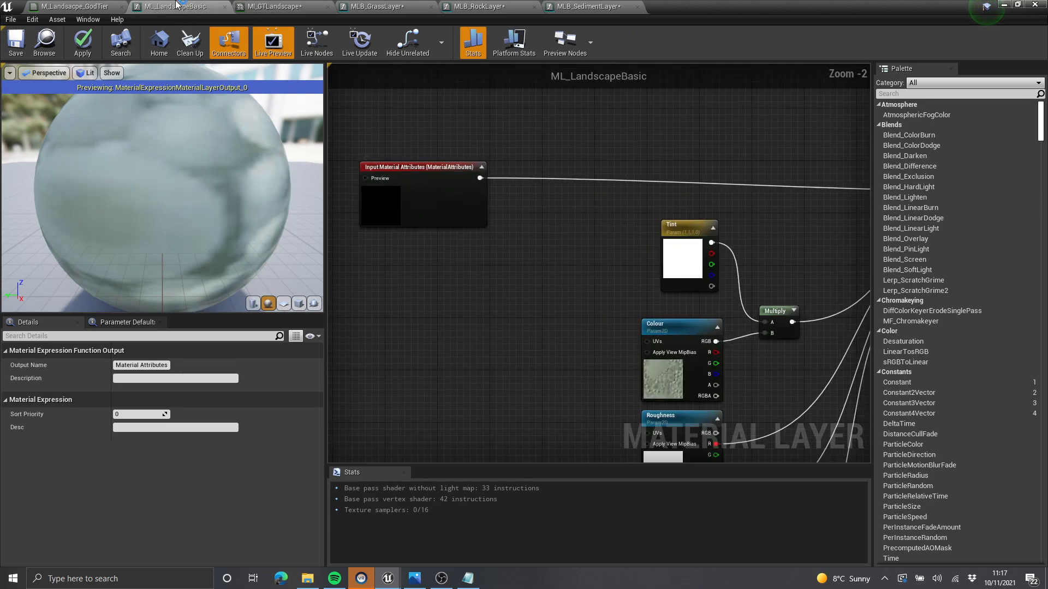
pyautogui.scroll(-4, 409, 161)
pyautogui.scroll(4, 420, 145)
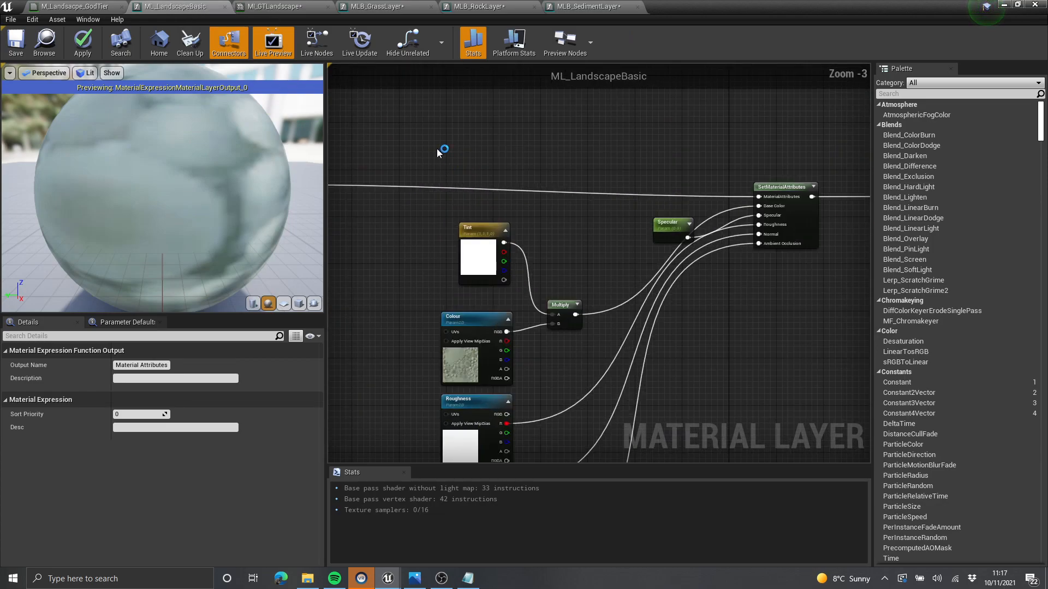
pyautogui.scroll(-3, 438, 148)
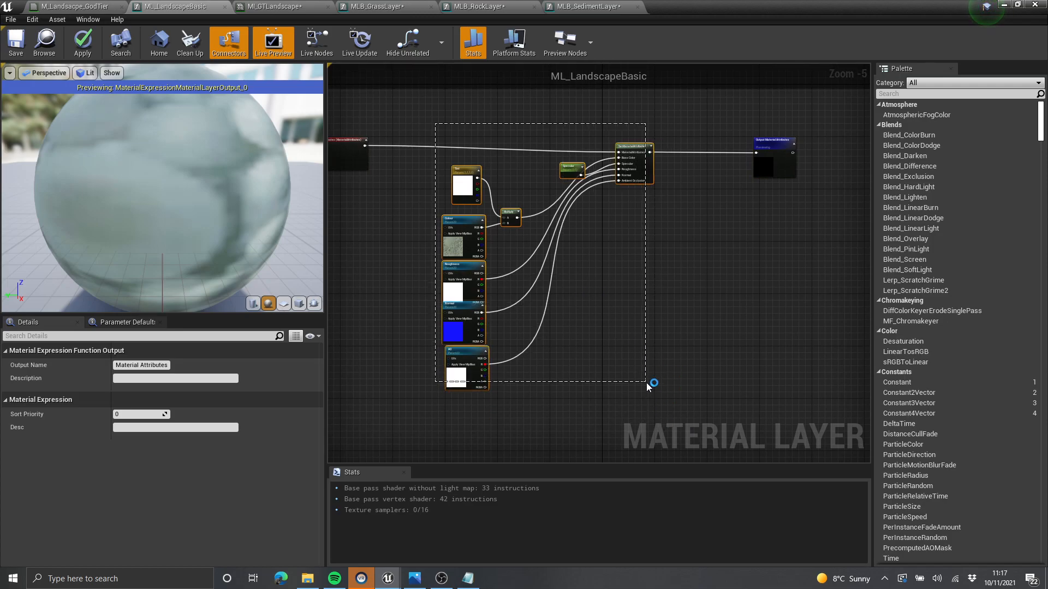
pyautogui.click(501, 259)
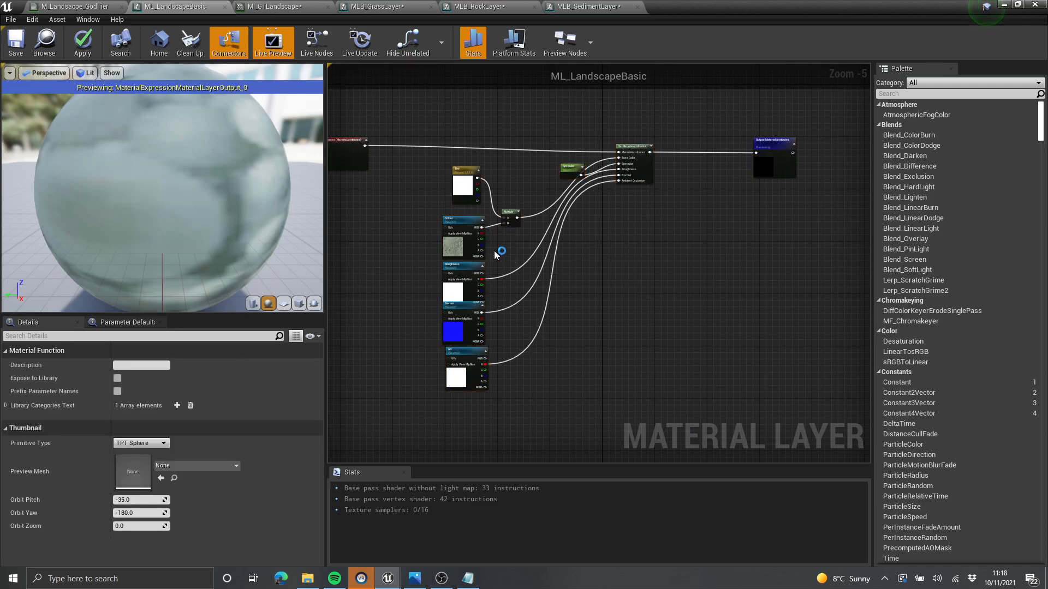
pyautogui.click(391, 5)
pyautogui.scroll(-2, 600, 273)
pyautogui.scroll(3, 607, 307)
pyautogui.moveTo(644, 287); pyautogui.dragTo(606, 298, button='right')
pyautogui.moveTo(578, 201); pyautogui.dragTo(577, 145, button='right')
pyautogui.moveTo(608, 196); pyautogui.dragTo(658, 223, button='right')
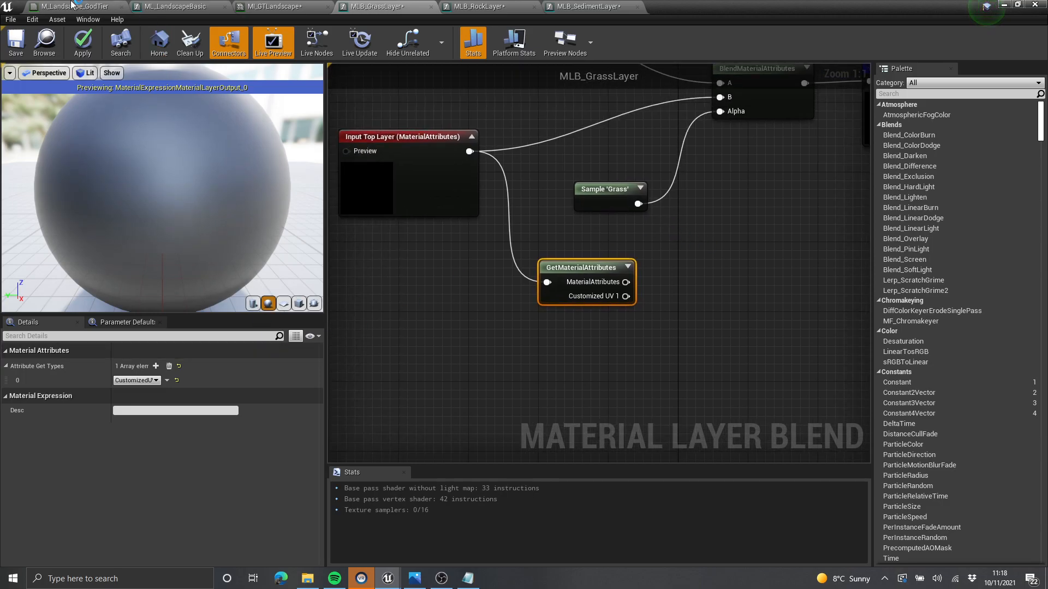
# Step: In M_Landscape_GodTier, move the Sample 'Grass' node slightly higher to separate it from Sample 'Rock'
pyautogui.click(71, 5)
pyautogui.click(480, 236)
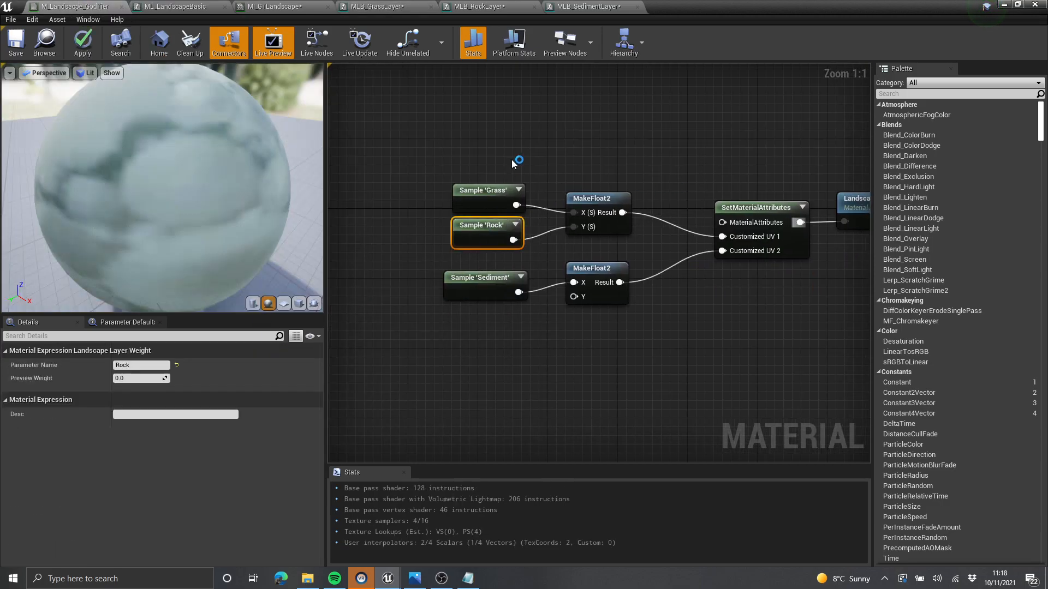
pyautogui.moveTo(477, 200); pyautogui.dragTo(476, 182)
pyautogui.moveTo(628, 168); pyautogui.dragTo(557, 165, button='right')
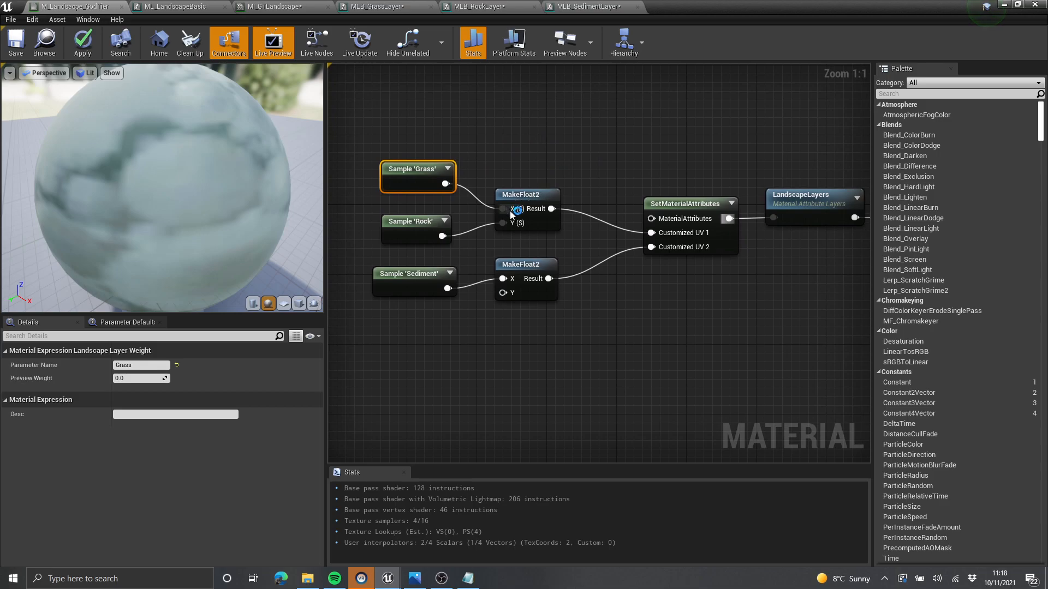
pyautogui.moveTo(554, 200); pyautogui.dragTo(556, 206)
pyautogui.moveTo(571, 178); pyautogui.dragTo(493, 234)
pyautogui.click(491, 239)
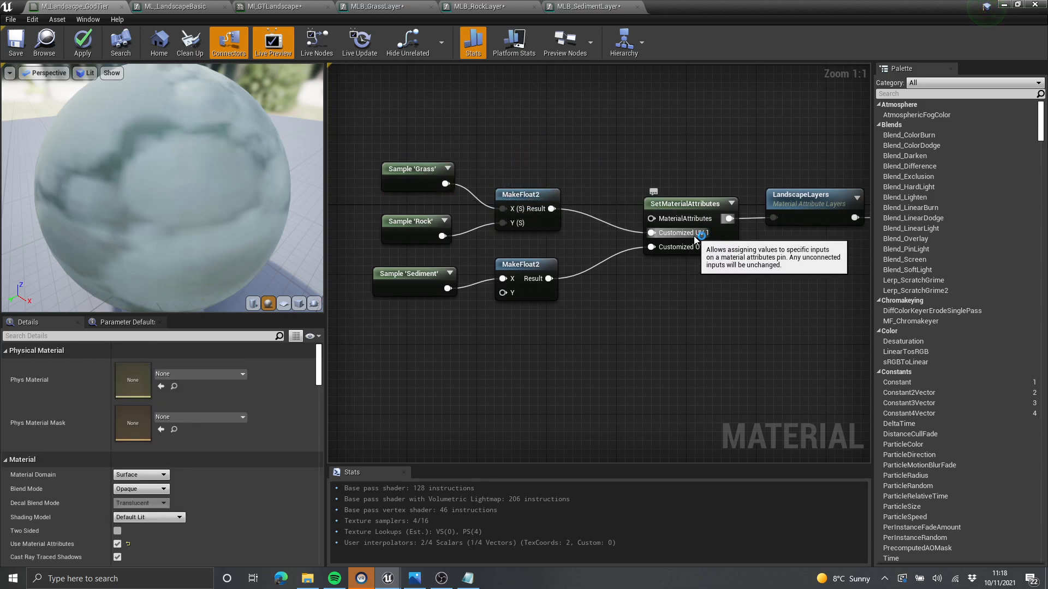
pyautogui.moveTo(569, 118); pyautogui.dragTo(561, 123, button='right')
# Step: In MLB_GrassLayer, shift the GetMaterialAttributes node a little to the left to make room beside it
pyautogui.click(405, 6)
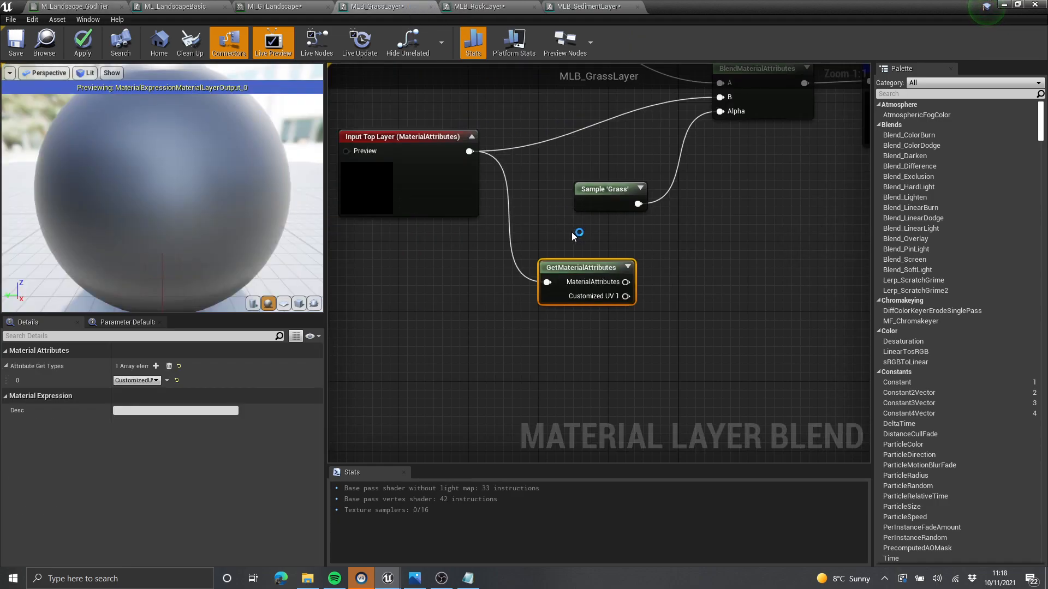
pyautogui.moveTo(687, 288); pyautogui.dragTo(607, 212, button='right')
pyautogui.moveTo(591, 293); pyautogui.dragTo(589, 277, button='right')
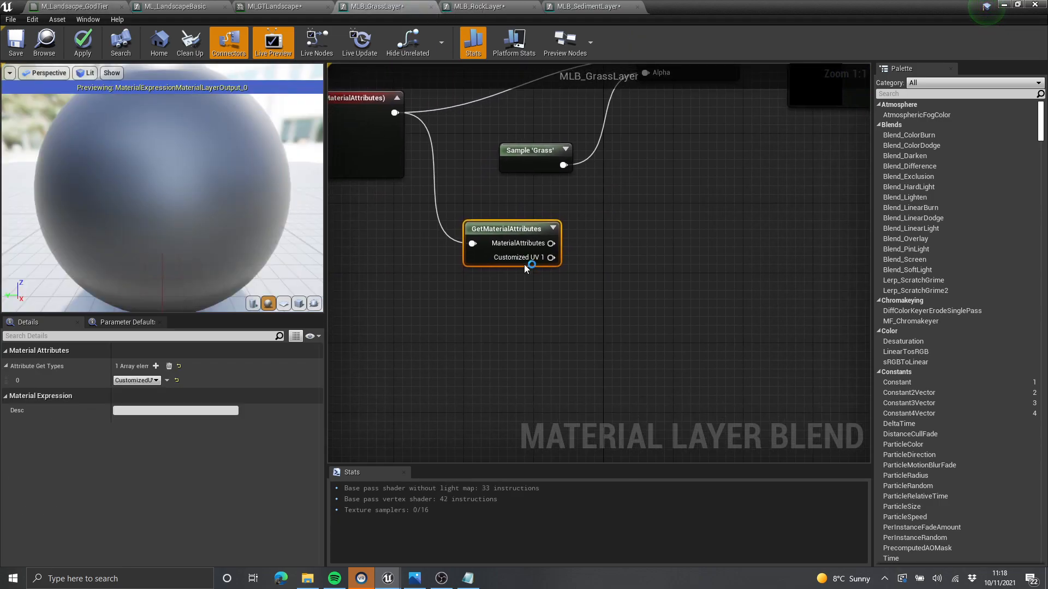
pyautogui.moveTo(507, 229); pyautogui.dragTo(472, 229)
pyautogui.click(505, 274)
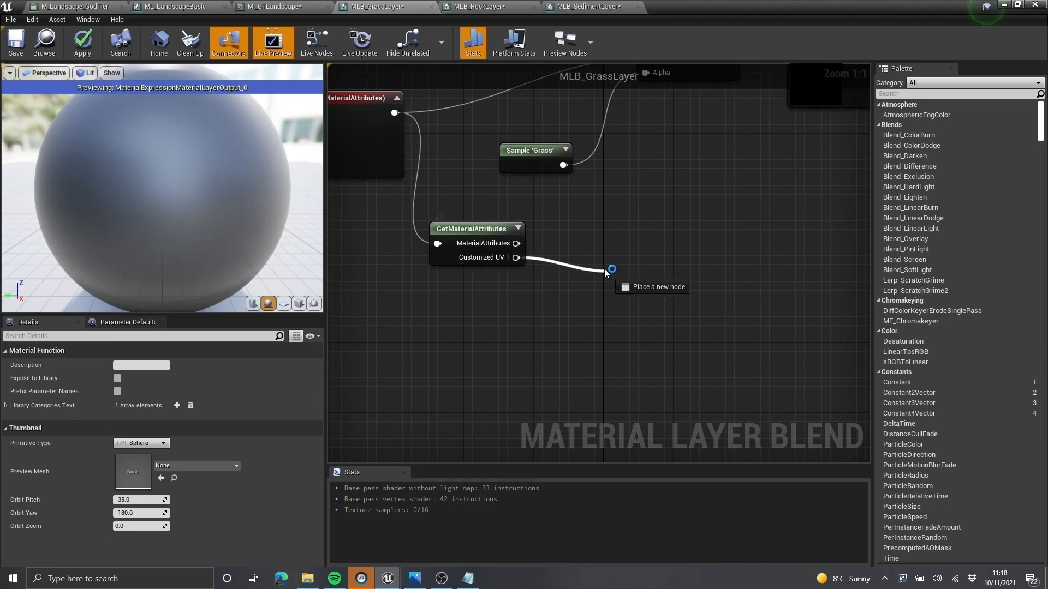
# Step: Add a BreakOutFloat2Components node fed by the Customized UV 1 output and place it beside GetMaterialAttributes
pyautogui.moveTo(607, 274); pyautogui.dragTo(606, 271)
pyautogui.write('break')
pyautogui.press('Return')
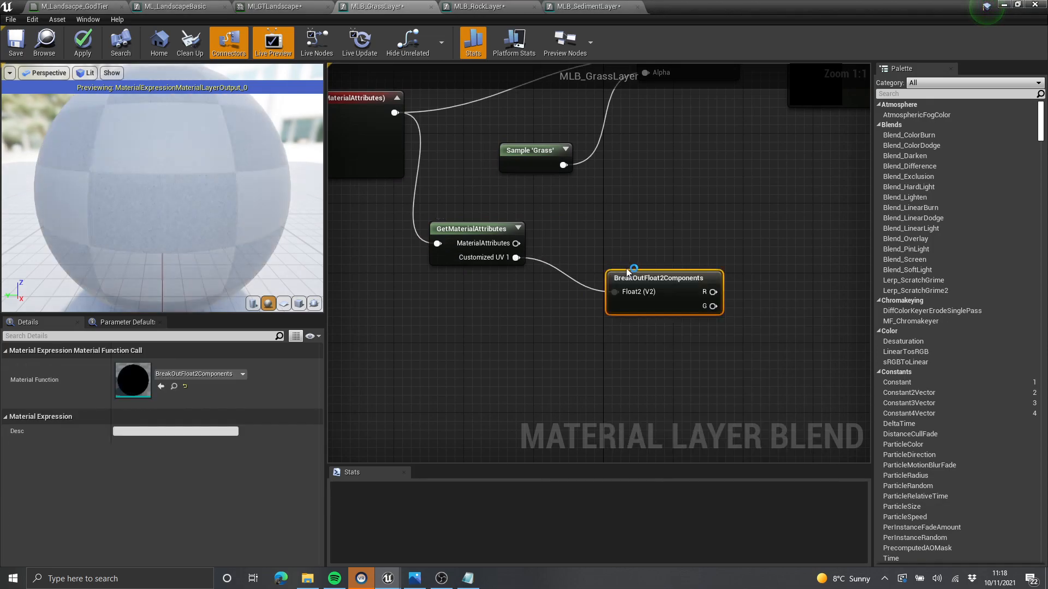
pyautogui.moveTo(636, 224); pyautogui.dragTo(739, 263, button='right')
pyautogui.click(640, 269)
pyautogui.scroll(-2, 750, 234)
pyautogui.moveTo(730, 213); pyautogui.dragTo(680, 243, button='right')
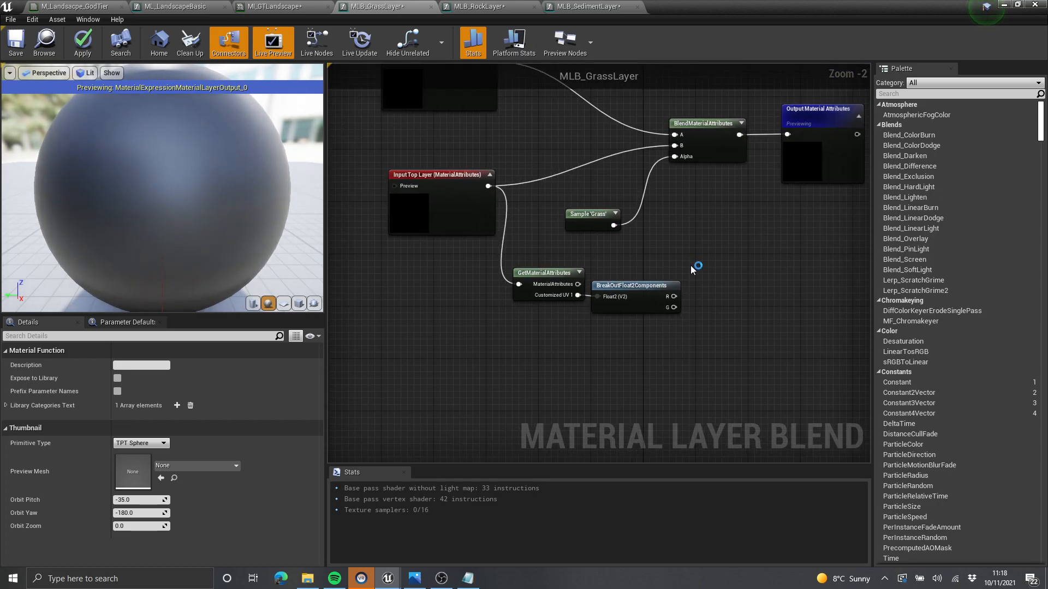
pyautogui.scroll(2, 704, 267)
# Step: Compare the MakeFloat2 inputs in M_Landscape_GodTier with the BreakOutFloat2Components outputs in MLB_GrassLayer
pyautogui.click(192, 6)
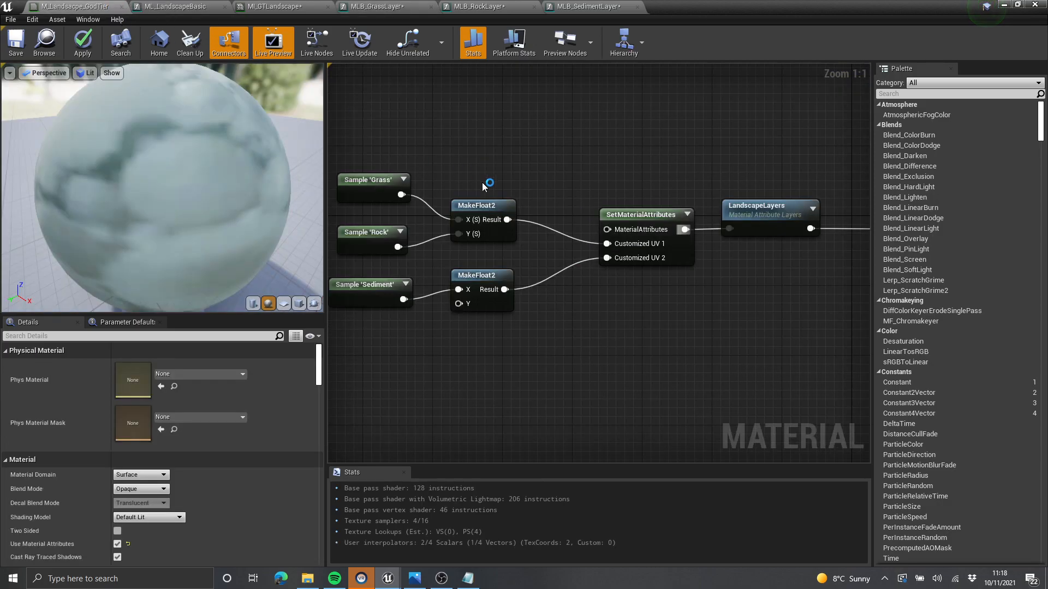
pyautogui.moveTo(581, 182); pyautogui.dragTo(495, 259)
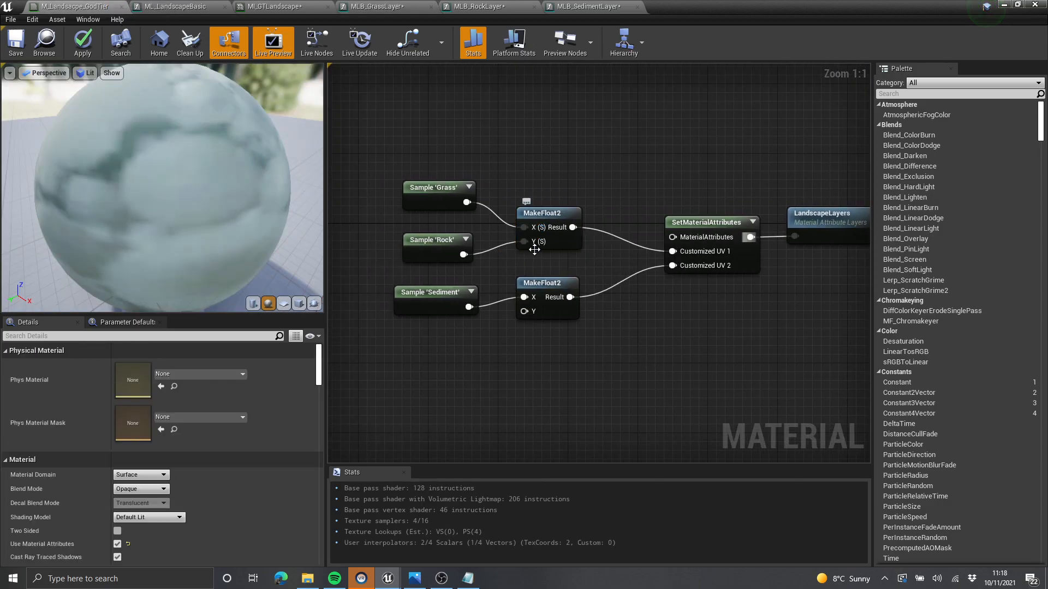
pyautogui.click(353, 5)
pyautogui.moveTo(563, 191); pyautogui.dragTo(593, 201, button='right')
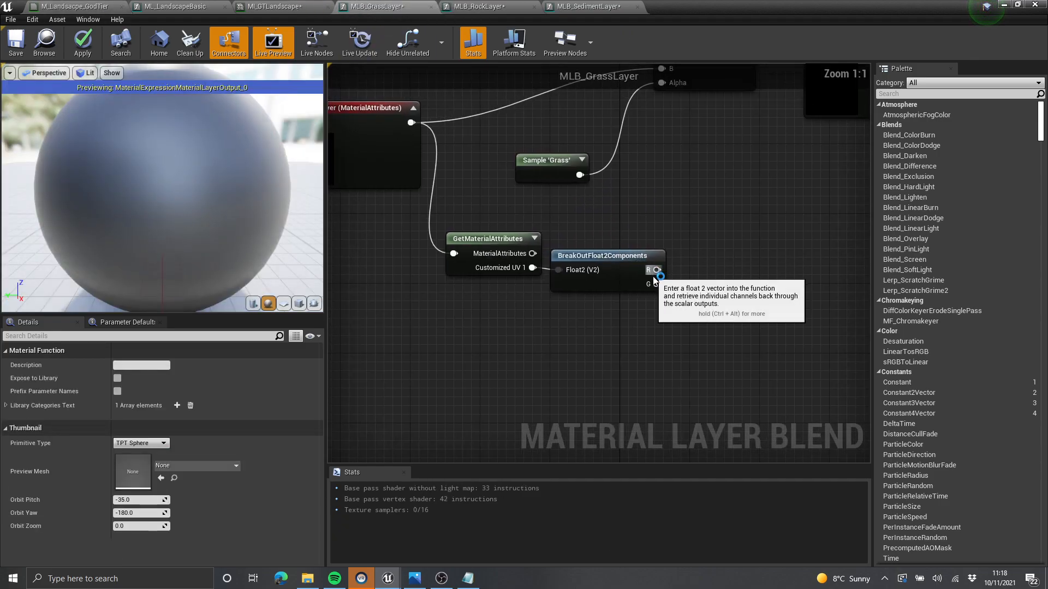
pyautogui.moveTo(655, 274); pyautogui.dragTo(618, 310, button='right')
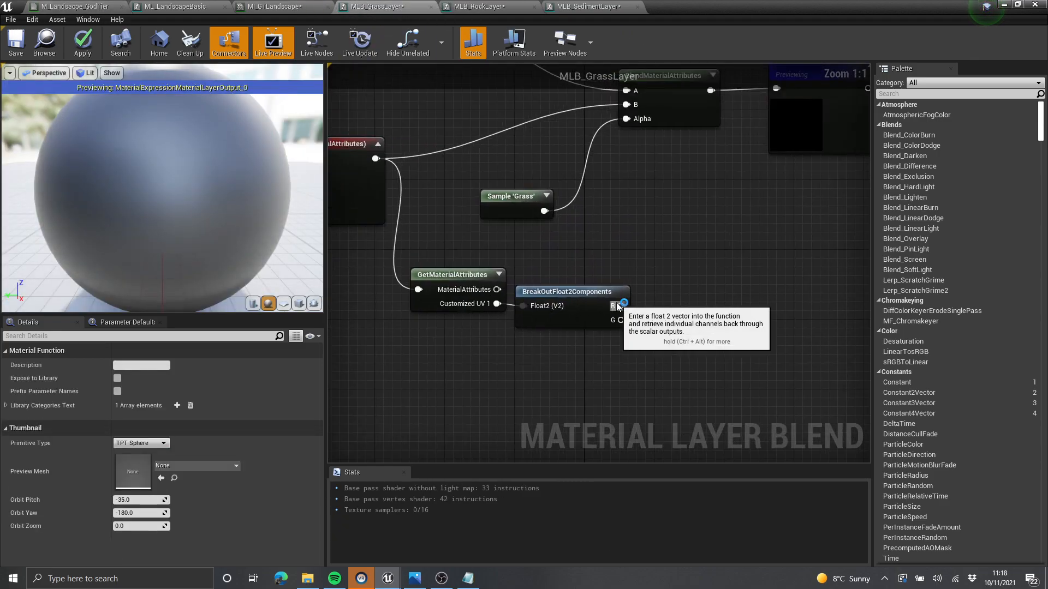
pyautogui.click(89, 5)
pyautogui.click(367, 5)
pyautogui.scroll(-4, 592, 305)
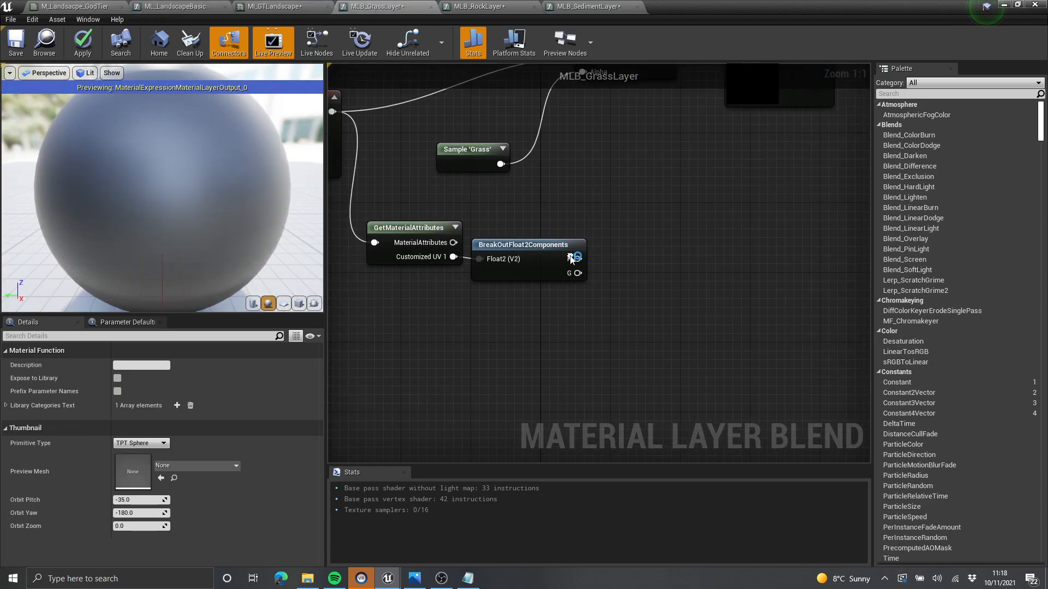
# Step: Spread out the MLB_GrassLayer graph by moving BlendMaterialAttributes, the output and Sample 'Grass' farther right of the inputs
pyautogui.rightClick(750, 263)
pyautogui.moveTo(833, 223); pyautogui.dragTo(612, 114)
pyautogui.moveTo(733, 202); pyautogui.dragTo(672, 204, button='right')
pyautogui.moveTo(673, 204); pyautogui.dragTo(798, 211)
pyautogui.scroll(3, 425, 252)
pyautogui.click(483, 264)
pyautogui.moveTo(464, 250); pyautogui.dragTo(682, 249)
pyautogui.moveTo(681, 248); pyautogui.dragTo(572, 217, button='right')
pyautogui.moveTo(595, 208); pyautogui.dragTo(483, 207)
pyautogui.moveTo(483, 207); pyautogui.dragTo(610, 233, button='right')
pyautogui.moveTo(590, 228); pyautogui.dragTo(581, 227)
pyautogui.click(689, 281)
pyautogui.moveTo(689, 290); pyautogui.dragTo(650, 291, button='right')
# Step: Feed the BlendMaterialAttributes Alpha from the R output of BreakOutFloat2Components and delete the Sample 'Grass' node
pyautogui.moveTo(569, 344); pyautogui.dragTo(689, 314)
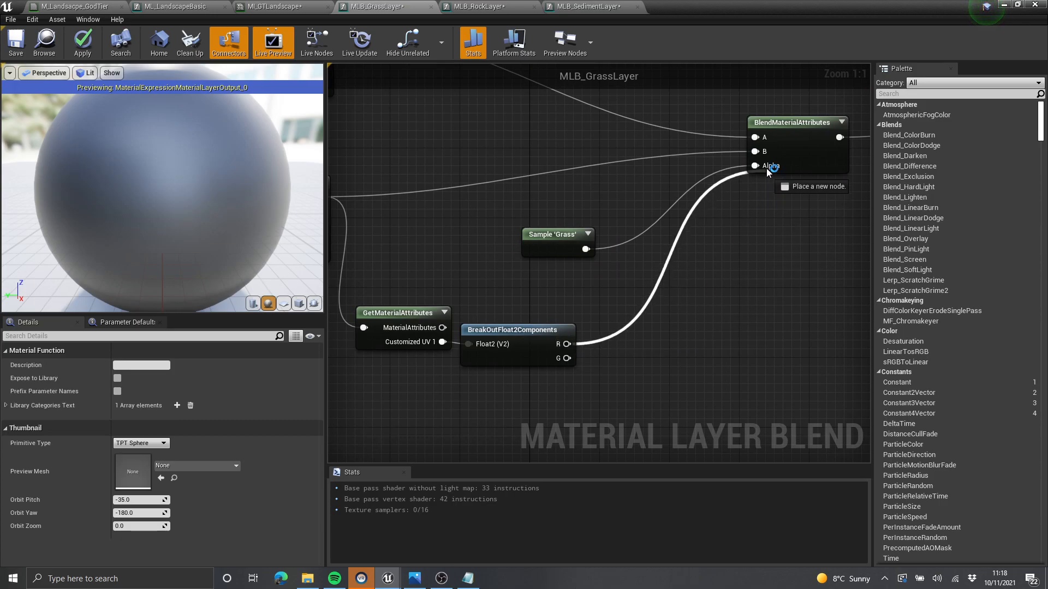
pyautogui.moveTo(767, 167); pyautogui.dragTo(767, 166)
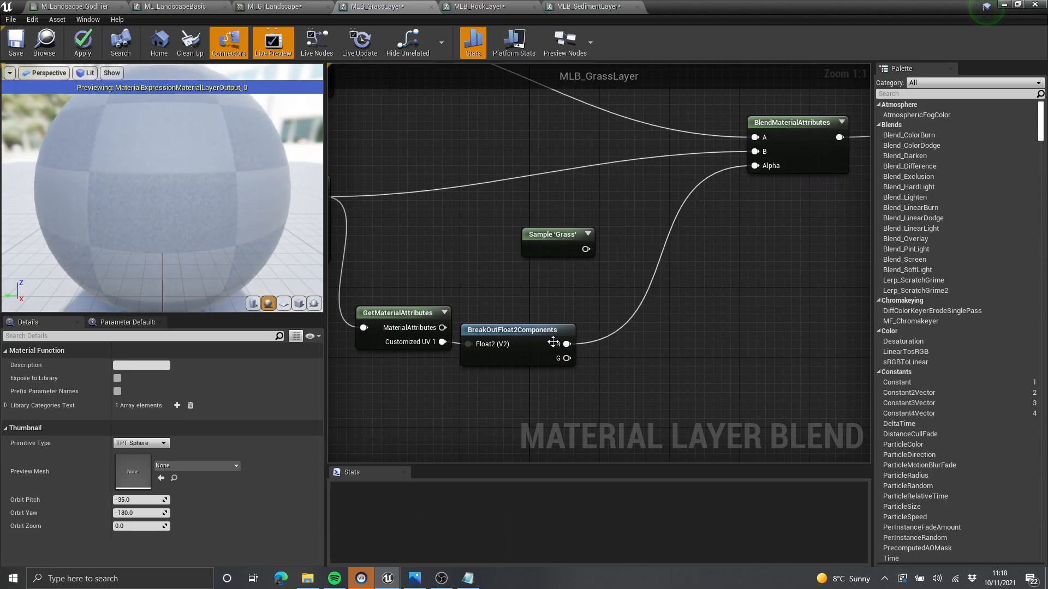
pyautogui.moveTo(546, 332); pyautogui.dragTo(562, 331)
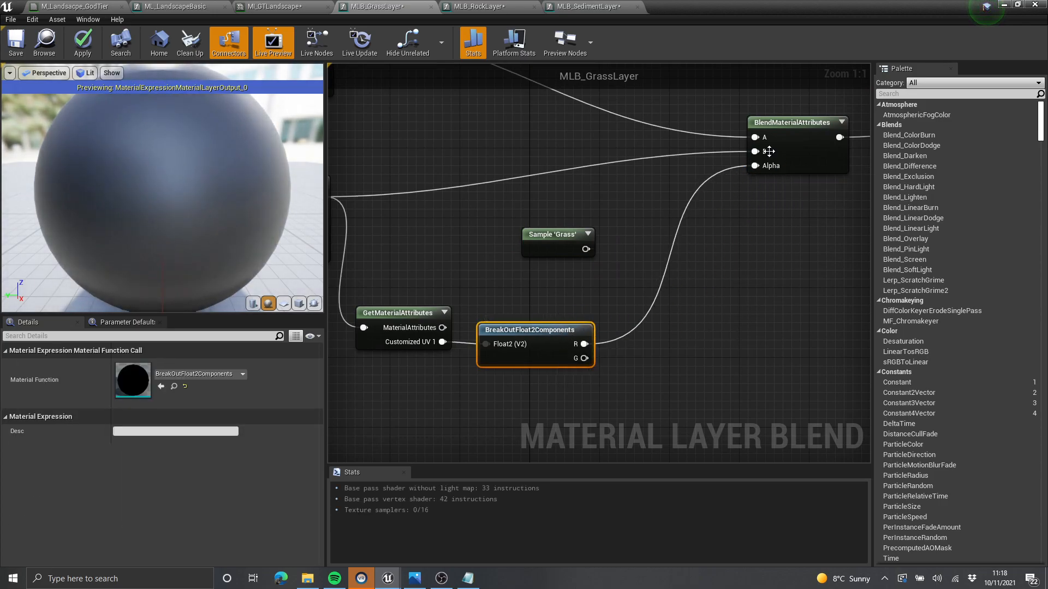
pyautogui.moveTo(596, 255); pyautogui.dragTo(629, 267, button='right')
pyautogui.click(582, 261)
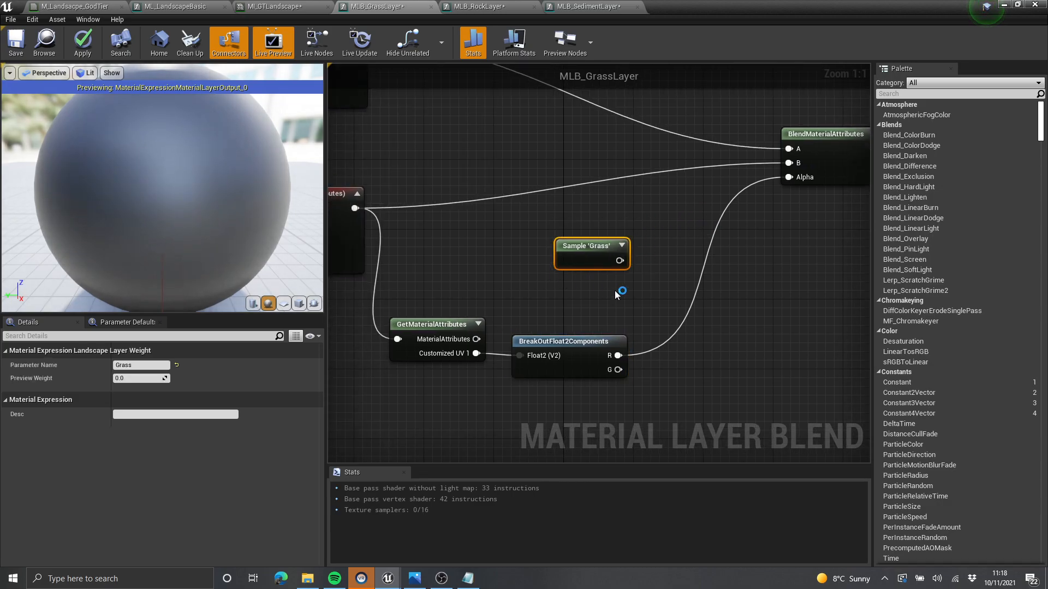
pyautogui.press('Delete')
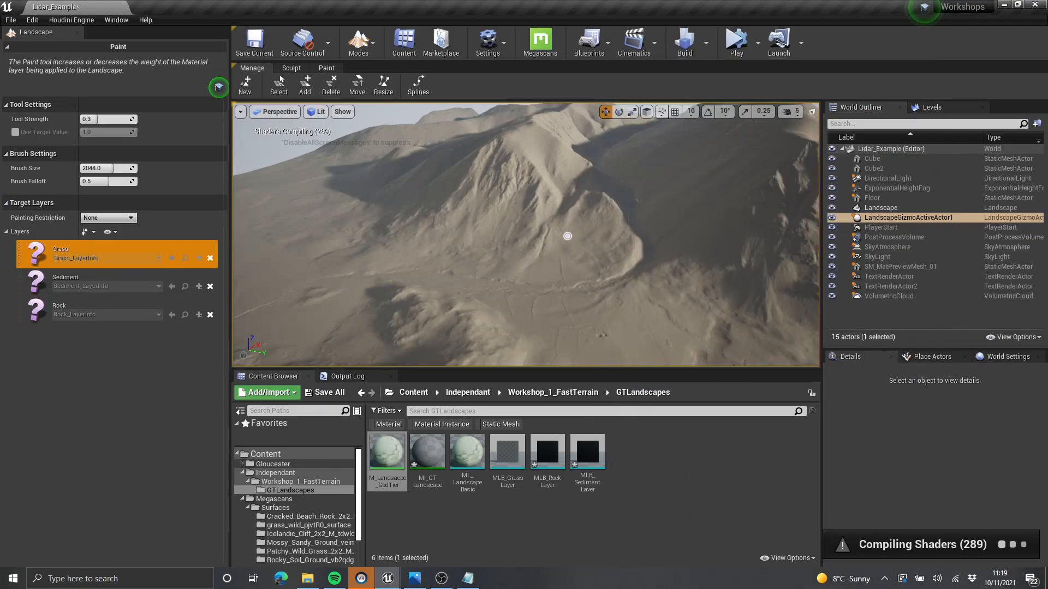
# Step: Examine the terrain in the level viewport, then review the open material graphs and the Grass layer parameters in MI_GTLandscape
pyautogui.moveTo(463, 244); pyautogui.dragTo(478, 245, button='right')
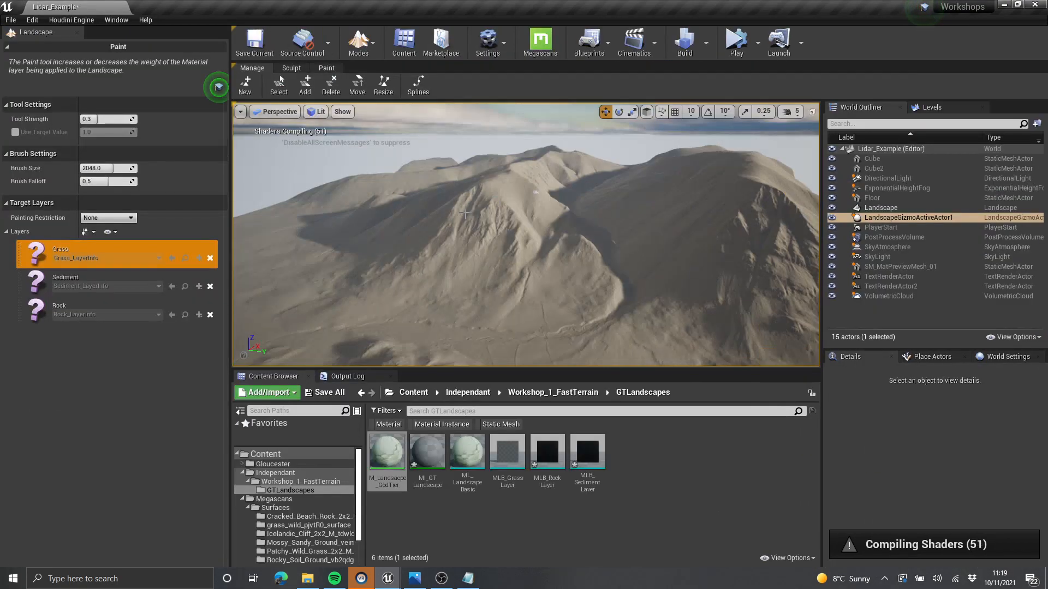
pyautogui.moveTo(538, 217); pyautogui.dragTo(538, 240, button='right')
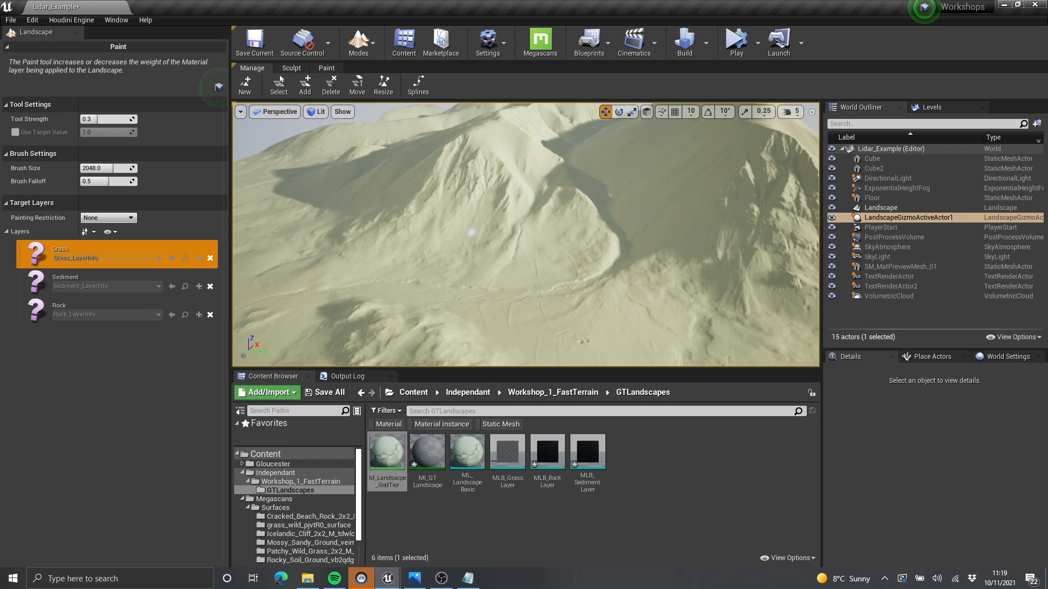
pyautogui.moveTo(1047, 349); pyautogui.dragTo(644, 1)
pyautogui.scroll(-3, 614, 333)
pyautogui.scroll(3, 638, 320)
pyautogui.click(568, 377)
pyautogui.scroll(-3, 568, 371)
pyautogui.moveTo(565, 324); pyautogui.dragTo(450, 276, button='right')
pyautogui.moveTo(500, 230); pyautogui.dragTo(504, 199, button='right')
pyautogui.click(205, 7)
pyautogui.click(263, 6)
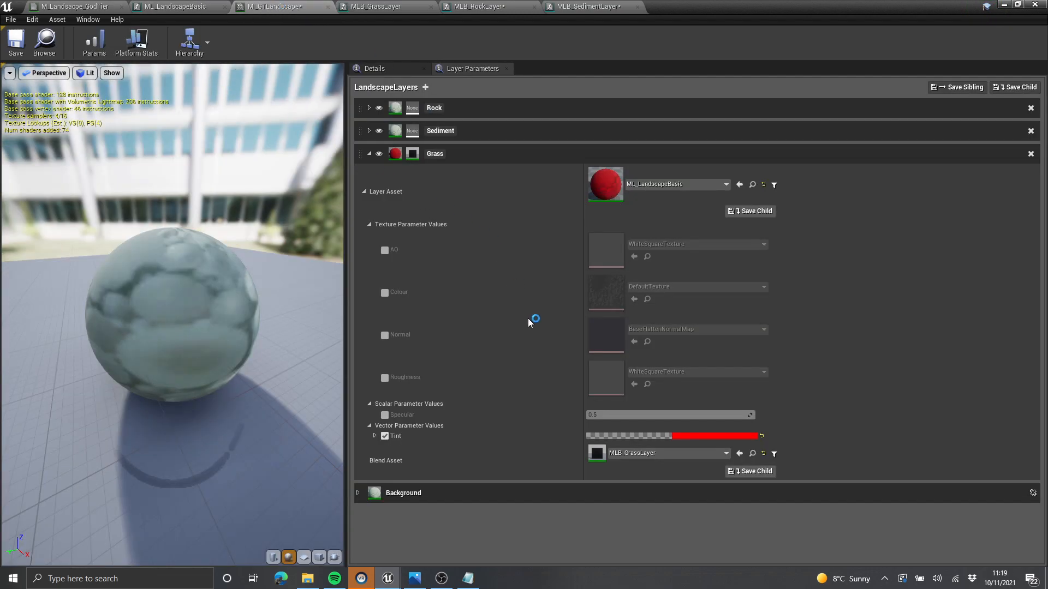
# Step: Apply and save the changes in the M_Landsacpe_GodTier master material
pyautogui.click(77, 7)
pyautogui.scroll(-2, 612, 254)
pyautogui.moveTo(612, 254); pyautogui.dragTo(497, 206, button='right')
pyautogui.moveTo(712, 115); pyautogui.dragTo(705, 191, button='right')
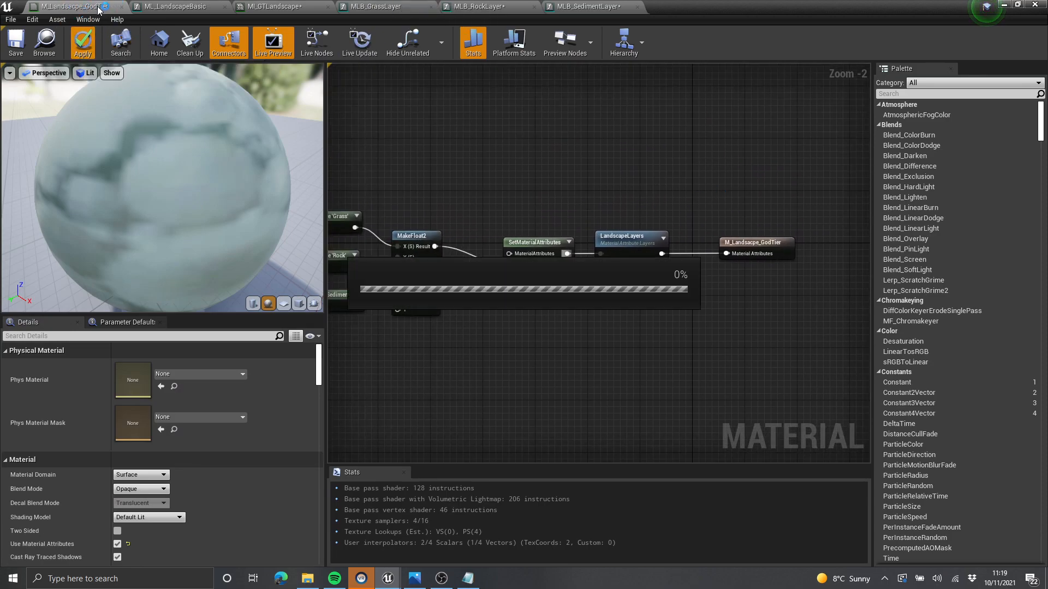
pyautogui.hotkey('ctrl', 's')
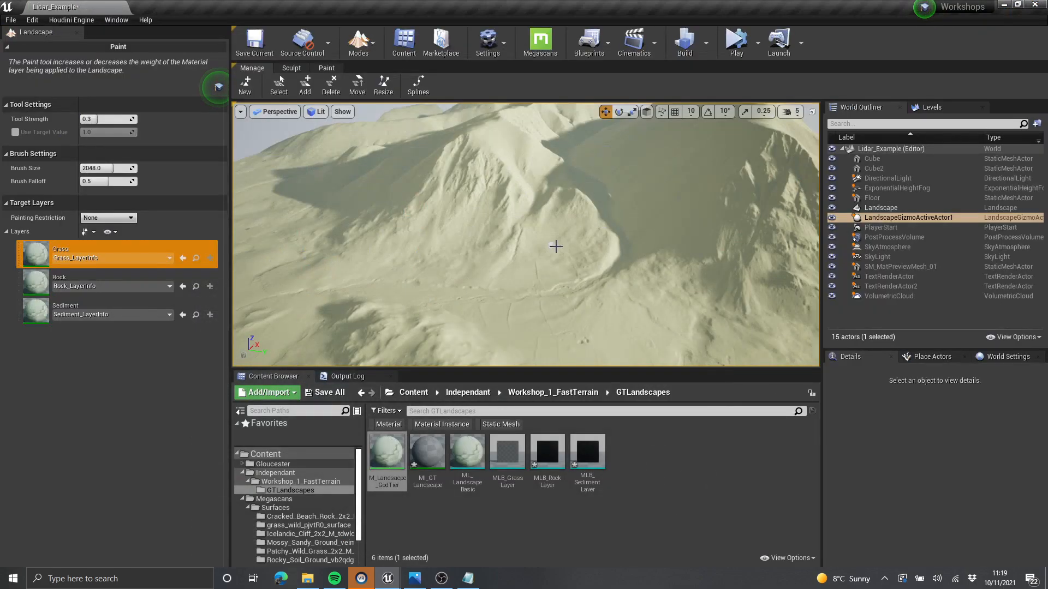
# Step: Switch the level editor from Landscape paint mode to Select mode and look over the mountain terrain
pyautogui.moveTo(553, 246); pyautogui.dragTo(598, 250, button='right')
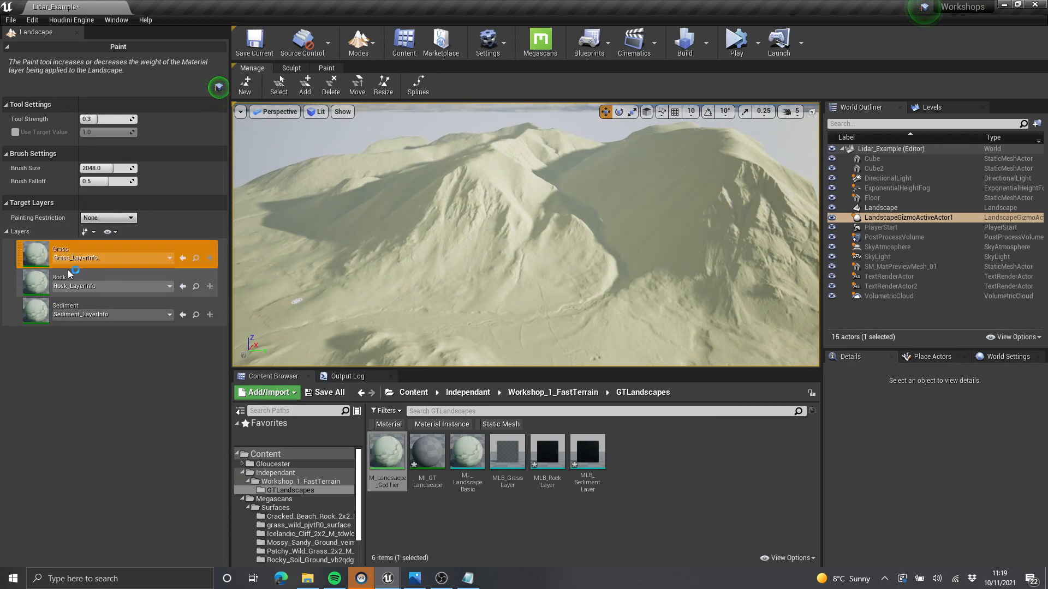
pyautogui.moveTo(313, 285); pyautogui.dragTo(344, 344, button='right')
pyautogui.hotkey('shift', '1')
pyautogui.moveTo(423, 297); pyautogui.dragTo(406, 229, button='right')
pyautogui.hotkey('alt', 'Tab')
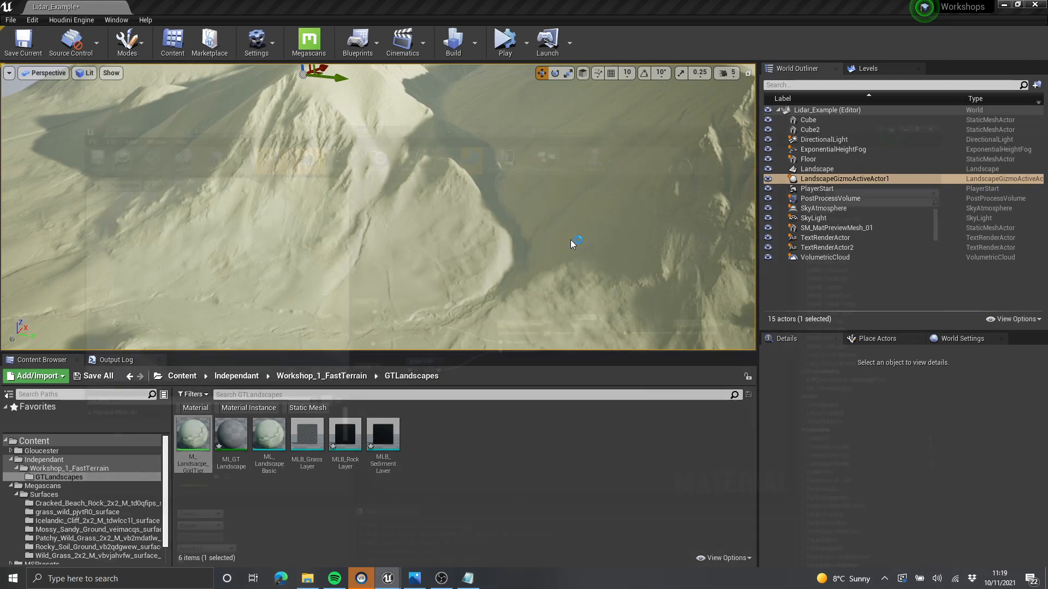
# Step: Copy the GetMaterialAttributes and BreakOutFloat2Components nodes from MLB_GrassLayer into the MLB_RockLayer graph
pyautogui.click(401, 5)
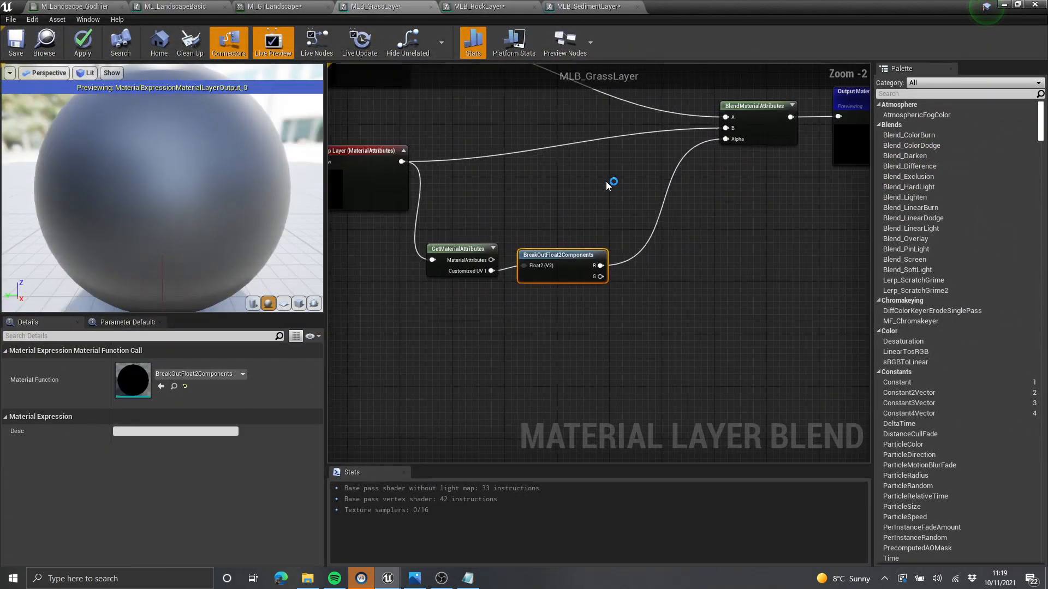
pyautogui.click(470, 5)
pyautogui.click(586, 6)
pyautogui.click(376, 6)
pyautogui.moveTo(603, 199); pyautogui.dragTo(629, 199, button='right')
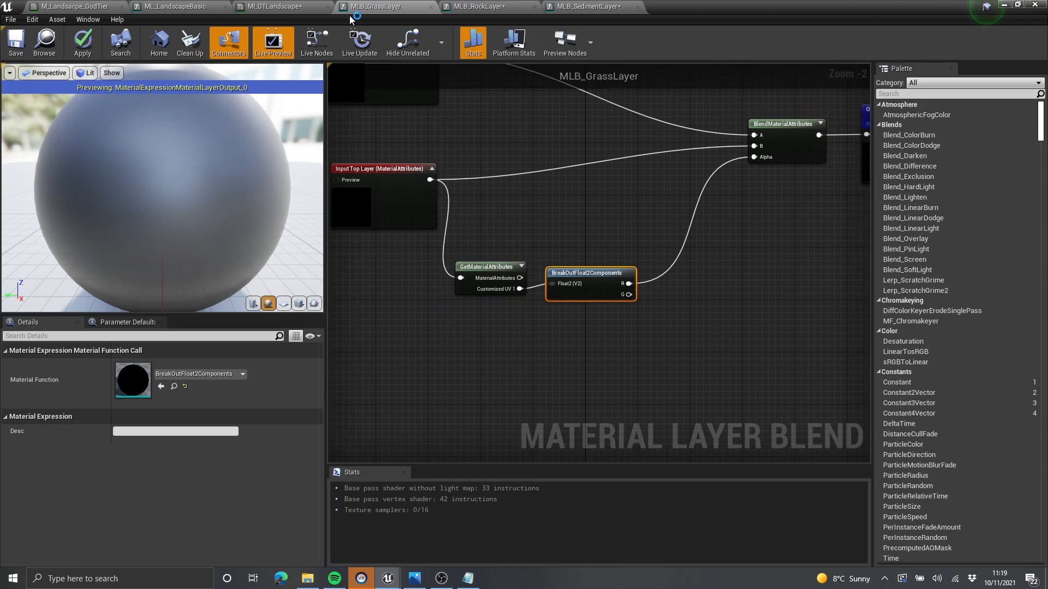
pyautogui.scroll(2, 590, 242)
pyautogui.moveTo(589, 241); pyautogui.dragTo(596, 210, button='right')
pyautogui.moveTo(625, 195); pyautogui.dragTo(460, 313)
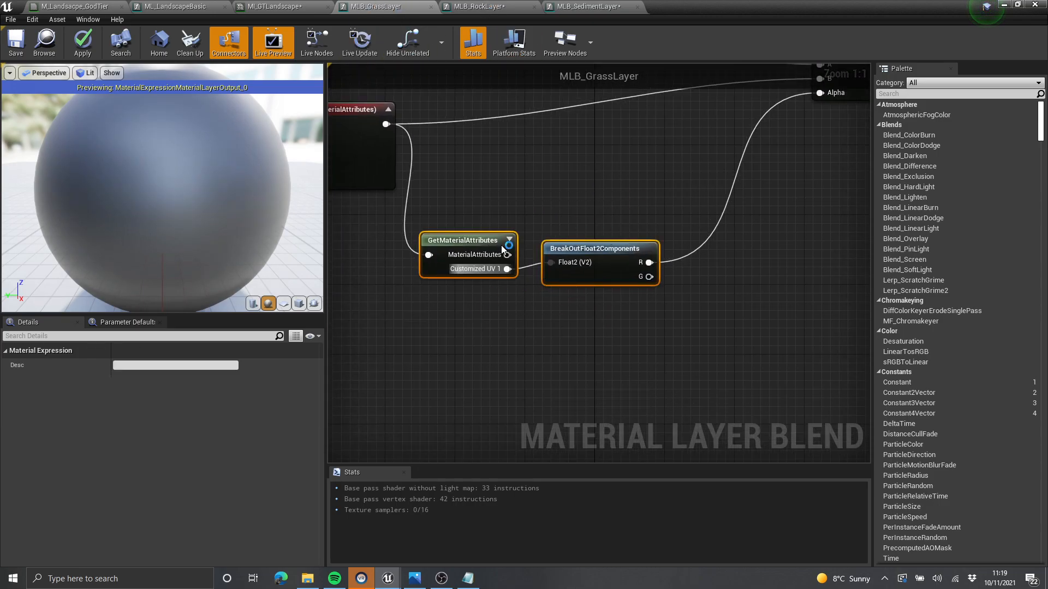
pyautogui.click(483, 6)
pyautogui.hotkey('ctrl', 'v')
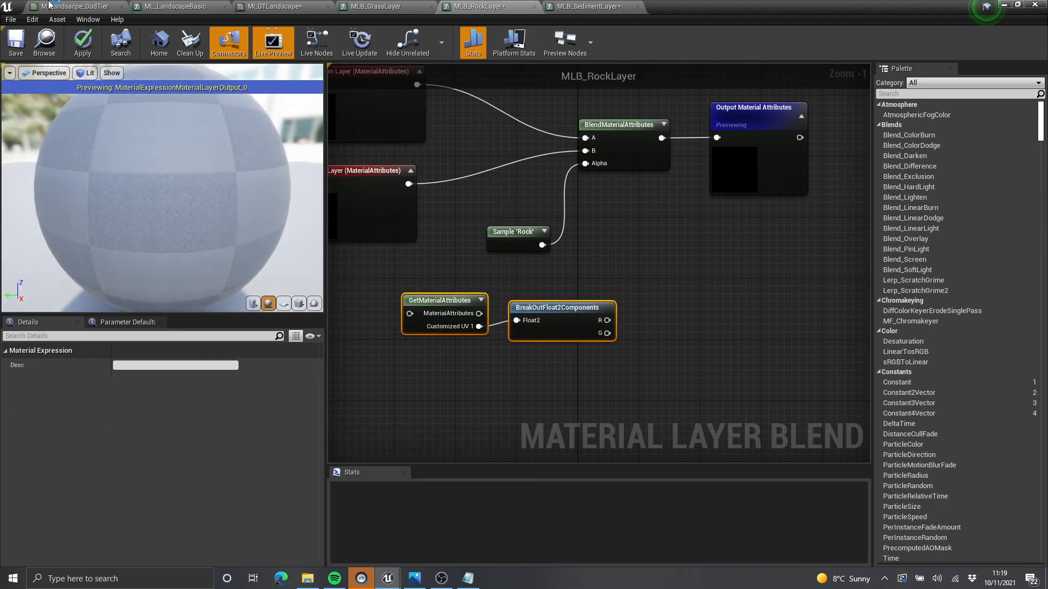
# Step: Check in M_Landsacpe_GodTier which MakeFloat2 input and customized UV carry Sample 'Rock', and return to MLB_RockLayer
pyautogui.click(75, 6)
pyautogui.scroll(2, 490, 289)
pyautogui.moveTo(712, 269)
pyautogui.mouseDown(button='right')
pyautogui.moveTo(607, 255)
pyautogui.moveTo(696, 262)
pyautogui.mouseUp(button='right')
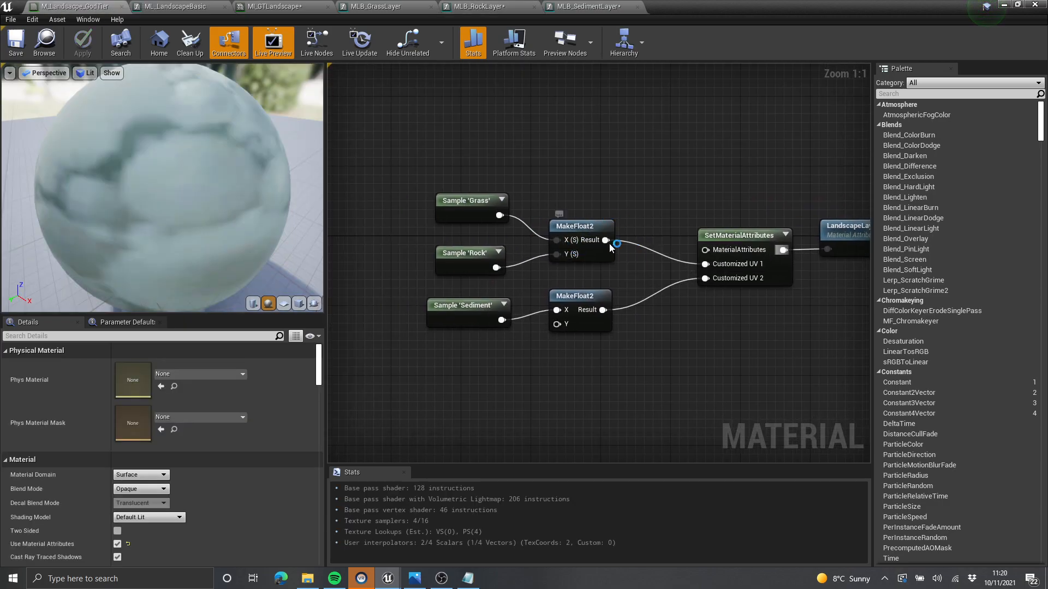
pyautogui.click(489, 7)
pyautogui.moveTo(627, 288); pyautogui.dragTo(654, 293, button='right')
pyautogui.scroll(1, 653, 293)
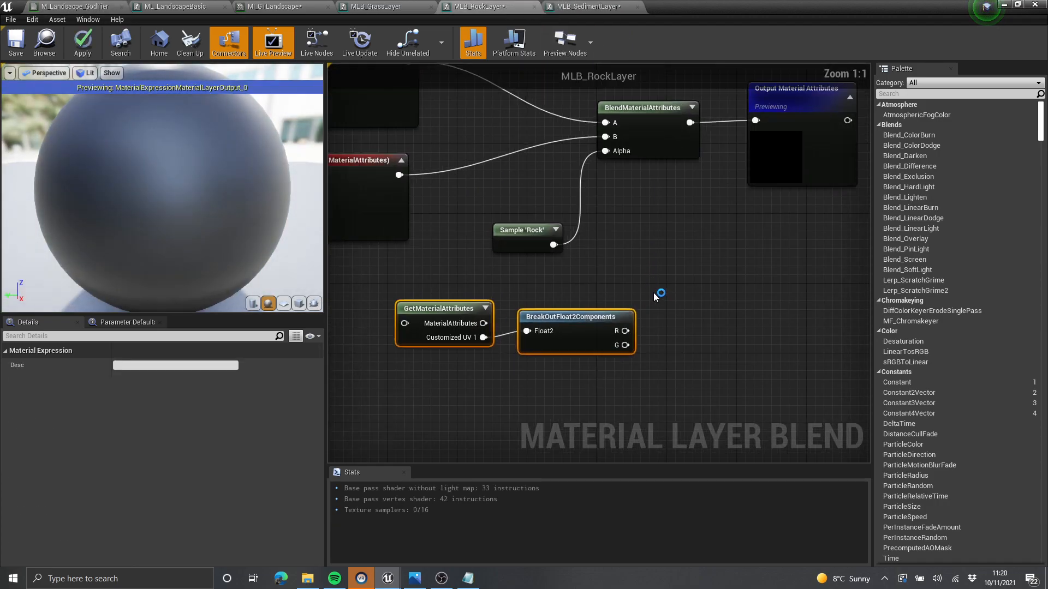
# Step: In MLB_RockLayer, connect the Input Top Layer output to the GetMaterialAttributes input
pyautogui.click(587, 252)
pyautogui.moveTo(587, 252); pyautogui.dragTo(700, 255, button='right')
pyautogui.moveTo(513, 178); pyautogui.dragTo(517, 327)
pyautogui.moveTo(583, 260); pyautogui.dragTo(671, 307, button='right')
pyautogui.click(515, 236)
pyautogui.moveTo(686, 253); pyautogui.dragTo(491, 243, button='right')
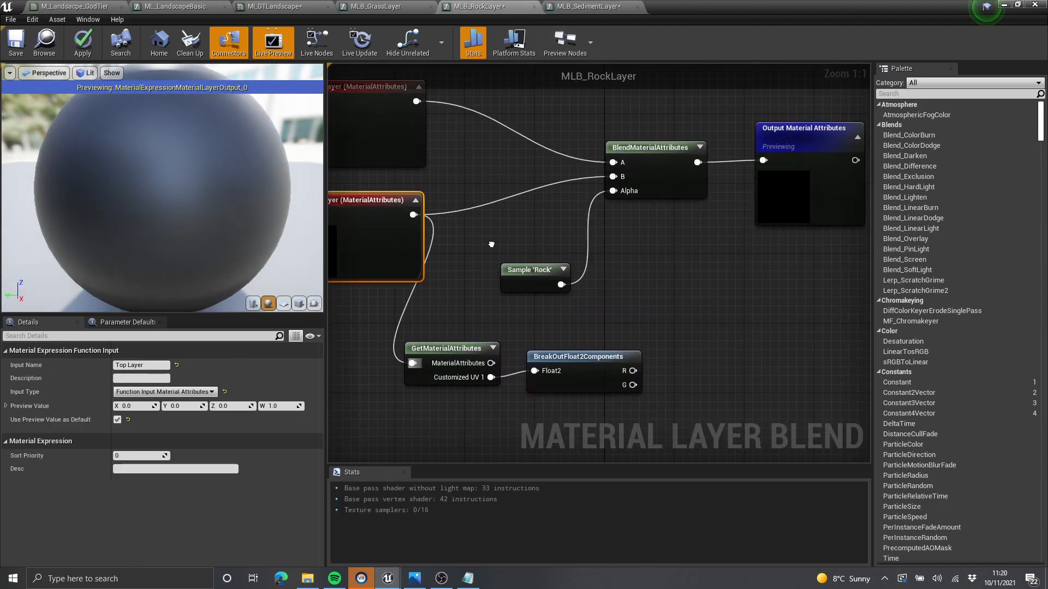
pyautogui.moveTo(659, 334); pyautogui.dragTo(476, 374)
pyautogui.click(433, 256)
pyautogui.moveTo(431, 255); pyautogui.dragTo(578, 278, button='right')
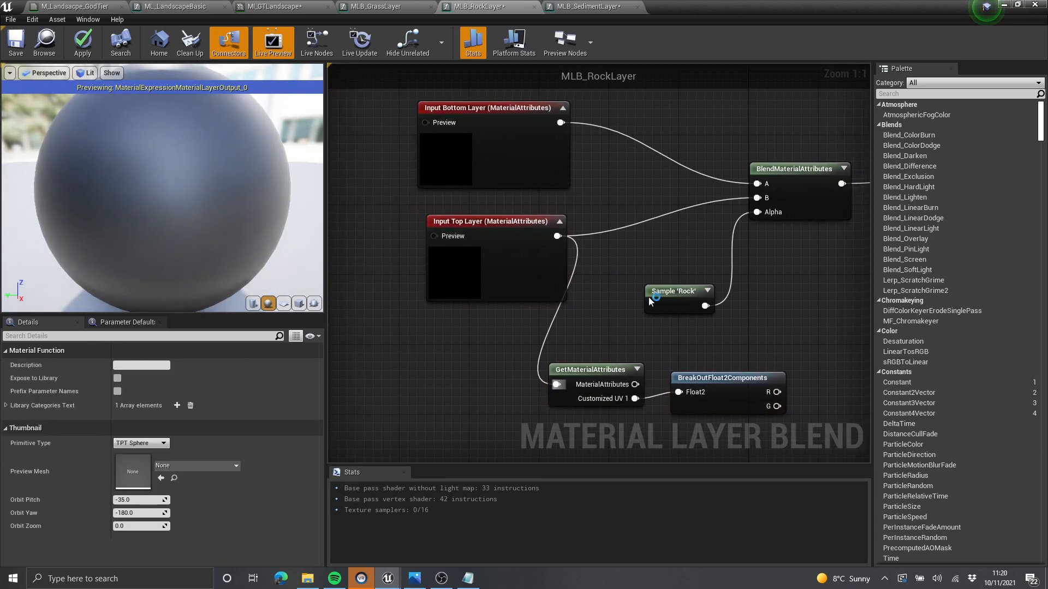
# Step: Feed the rock blend's Alpha from the G output of BreakOutFloat2Components and delete the Sample 'Rock' node
pyautogui.moveTo(735, 315); pyautogui.dragTo(575, 242, button='right')
pyautogui.moveTo(617, 333); pyautogui.dragTo(711, 304)
pyautogui.moveTo(608, 142); pyautogui.dragTo(607, 141)
pyautogui.moveTo(678, 207); pyautogui.dragTo(501, 254)
pyautogui.press('Delete')
# Step: Copy the GetMaterialAttributes and BreakOutFloat2Components nodes from MLB_RockLayer into MLB_SedimentLayer, placing them below Sample 'Sediment'
pyautogui.moveTo(651, 278); pyautogui.dragTo(676, 253, button='right')
pyautogui.moveTo(733, 220); pyautogui.dragTo(463, 331)
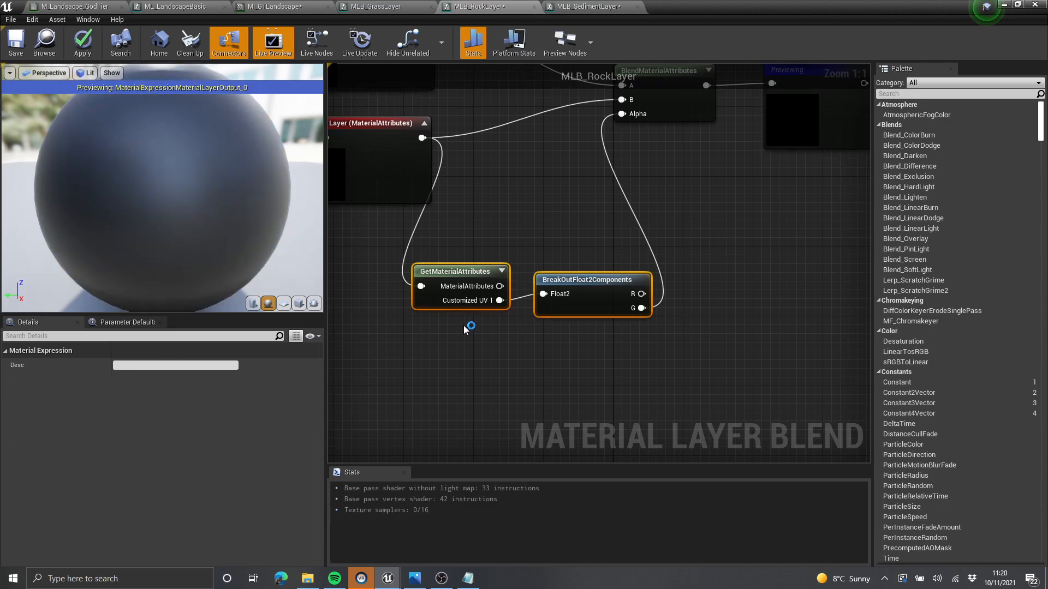
pyautogui.click(579, 7)
pyautogui.moveTo(584, 329); pyautogui.dragTo(619, 240, button='right')
pyautogui.hotkey('ctrl', 'v')
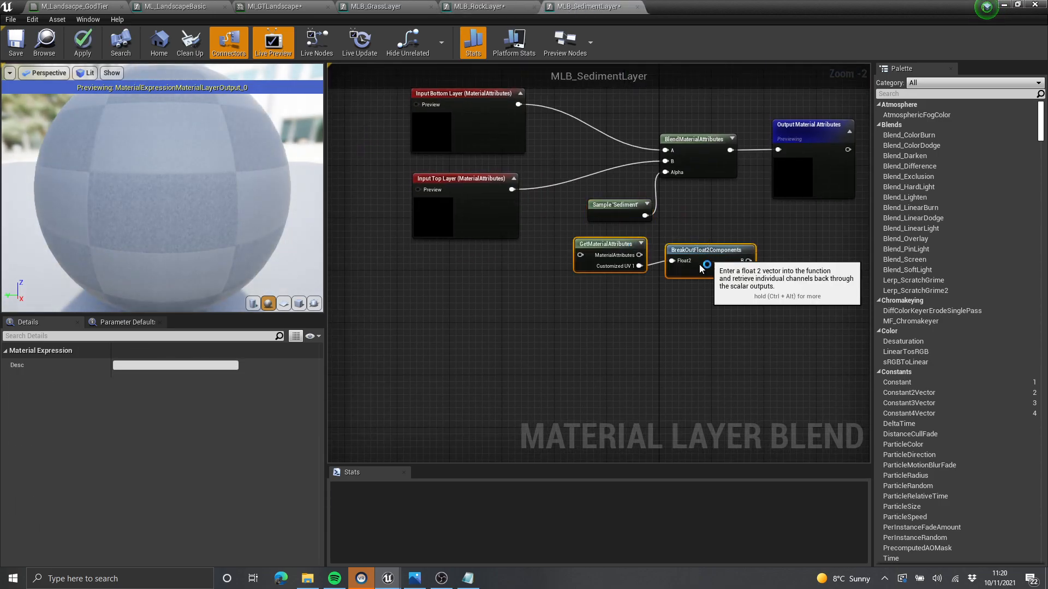
pyautogui.moveTo(705, 257); pyautogui.dragTo(675, 291)
pyautogui.click(683, 242)
pyautogui.moveTo(683, 243); pyautogui.dragTo(638, 240, button='right')
pyautogui.scroll(2, 638, 241)
# Step: Set the attribute retrieved by GetMaterialAttributes in MLB_SedimentLayer to CustomizedUV2
pyautogui.click(489, 274)
pyautogui.click(155, 381)
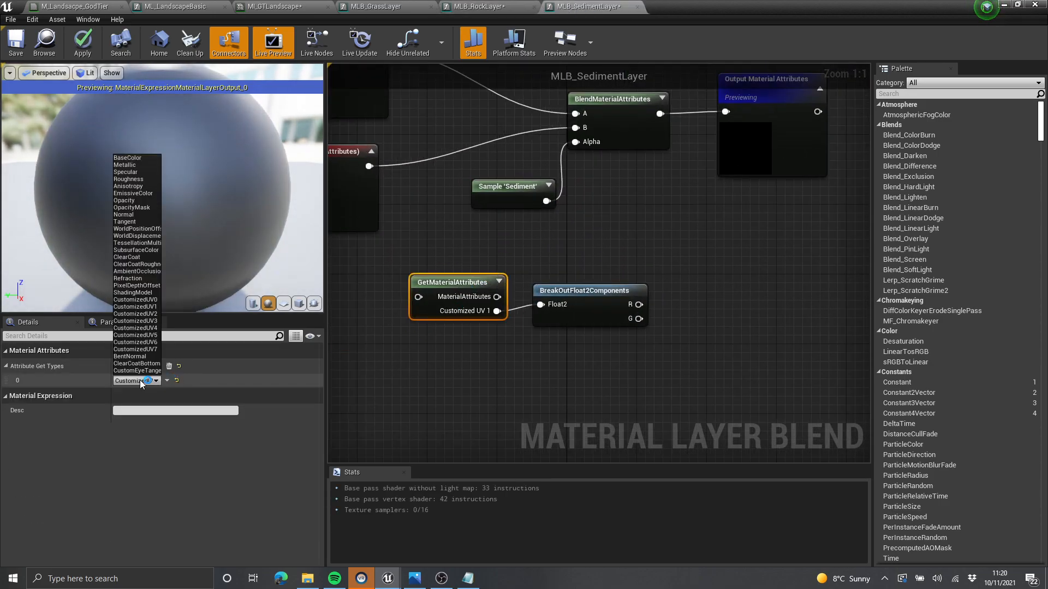
pyautogui.click(165, 314)
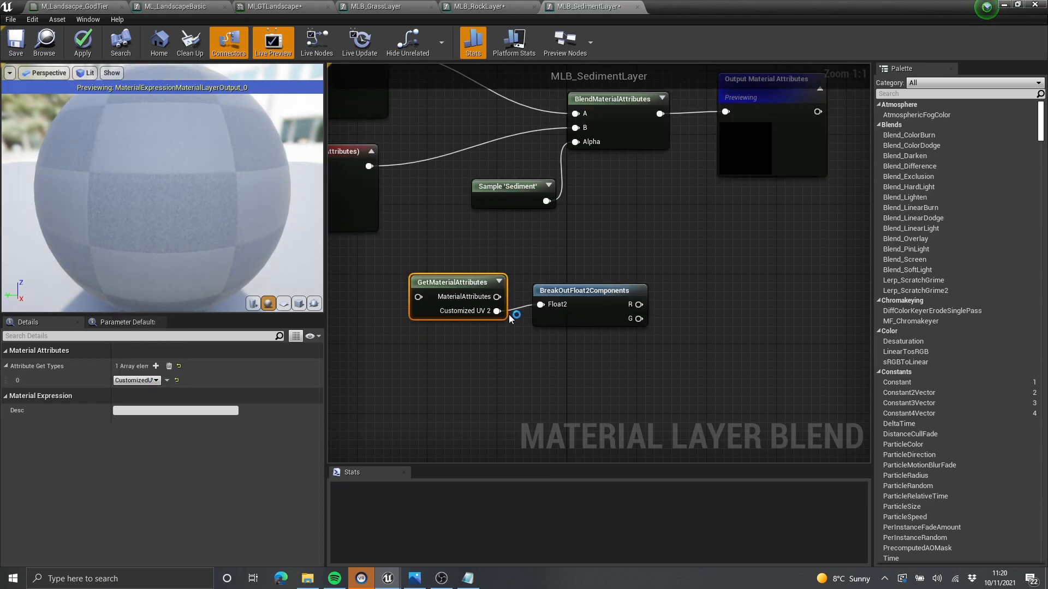
# Step: Feed the sediment blend's Alpha from the R output of BreakOutFloat2Components and delete the Sample 'Sediment' node
pyautogui.moveTo(638, 305); pyautogui.dragTo(575, 142)
pyautogui.click(510, 191)
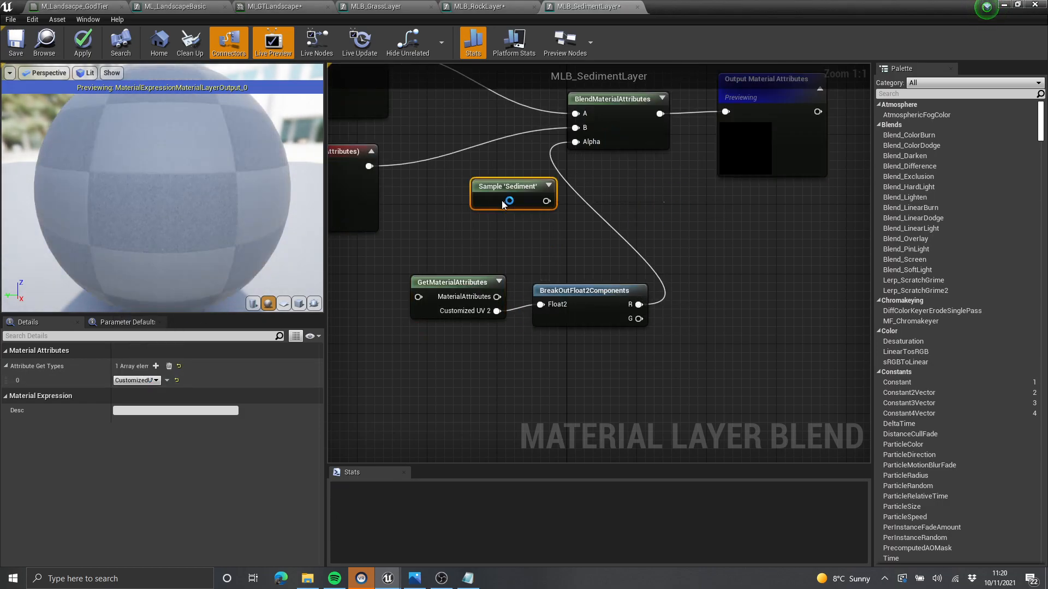
pyautogui.press('Delete')
# Step: In MLB_SedimentLayer, connect the Input Top Layer output to the GetMaterialAttributes input
pyautogui.moveTo(476, 232); pyautogui.dragTo(547, 222, button='right')
pyautogui.moveTo(440, 157); pyautogui.dragTo(489, 287)
pyautogui.scroll(-3, 572, 230)
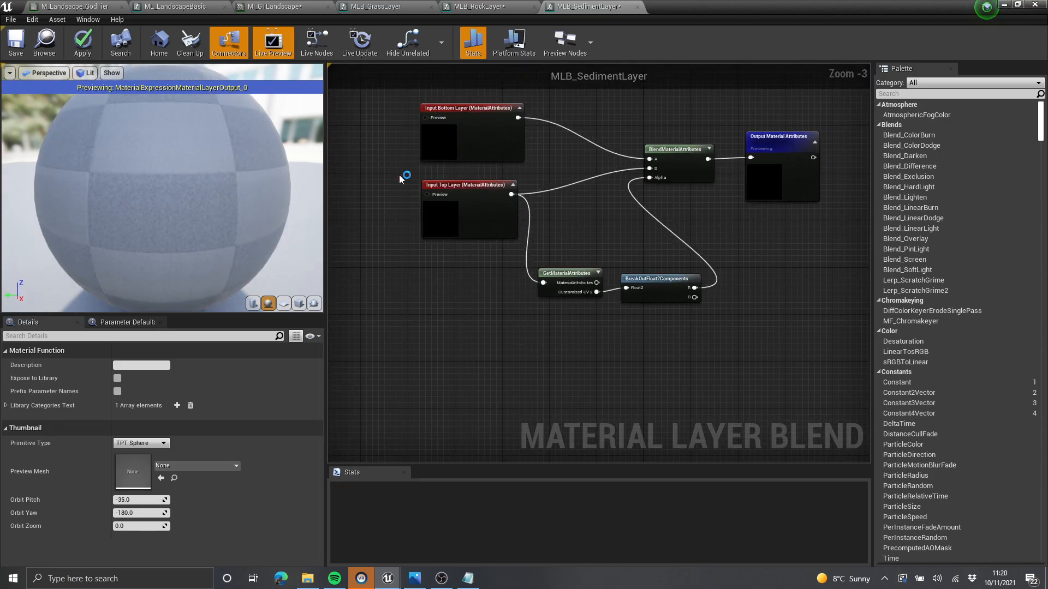
# Step: Apply the MLB_SedimentLayer and MLB_RockLayer changes, save all assets and the map, and view the terrain in the level
pyautogui.moveTo(354, 298); pyautogui.dragTo(699, 273)
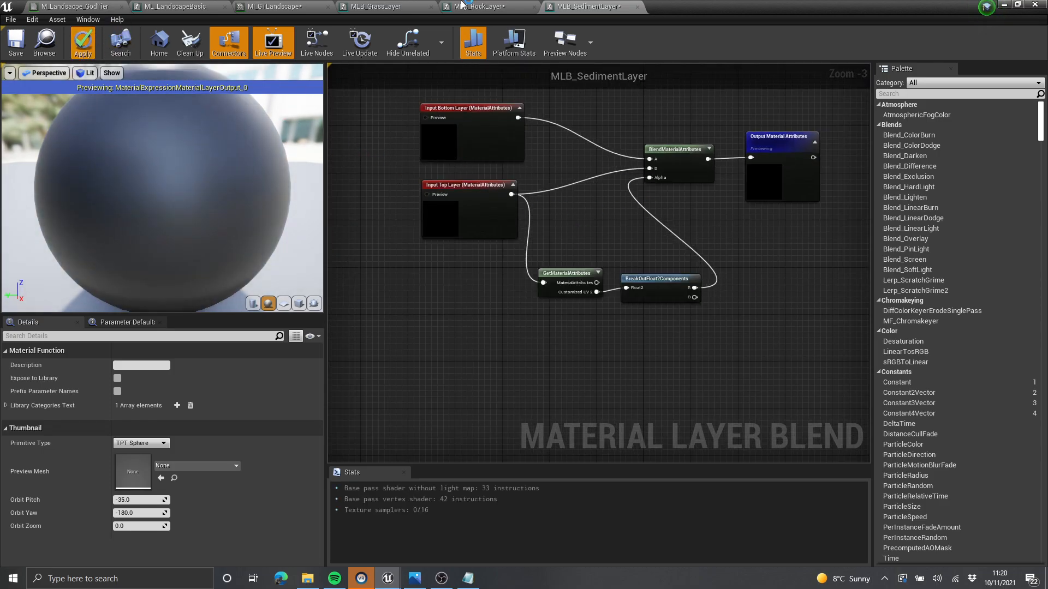
pyautogui.click(484, 6)
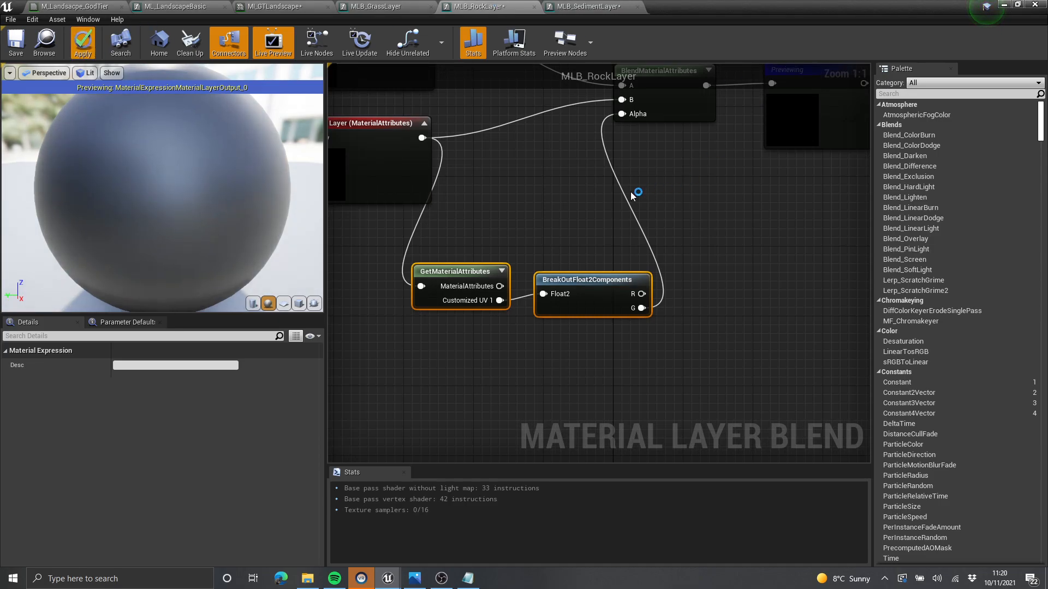
pyautogui.click(76, 6)
pyautogui.moveTo(620, 195); pyautogui.dragTo(341, 126, button='right')
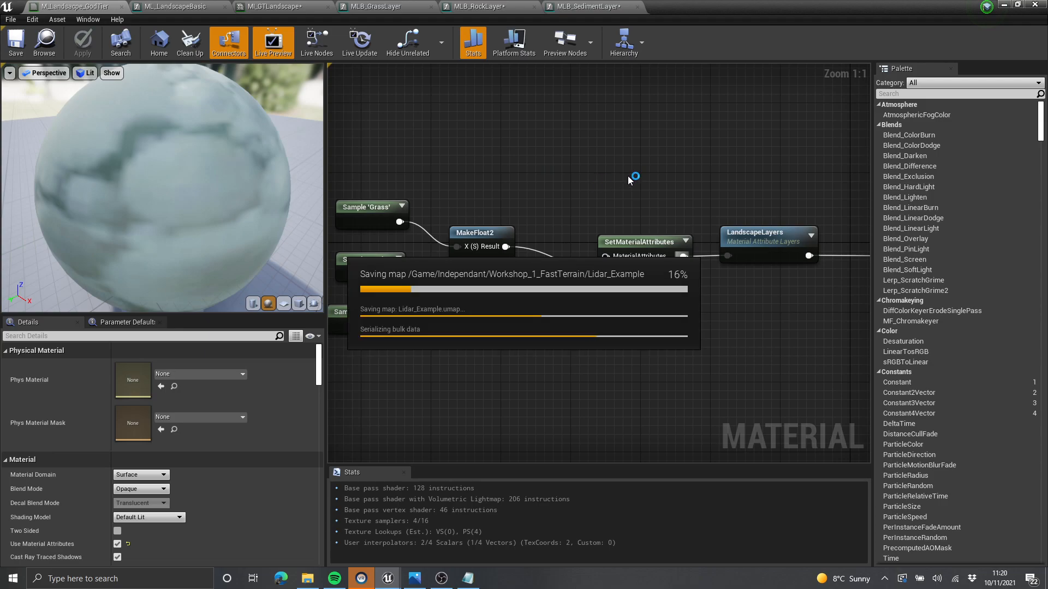
pyautogui.click(1003, 5)
pyautogui.moveTo(574, 221); pyautogui.dragTo(633, 240, button='right')
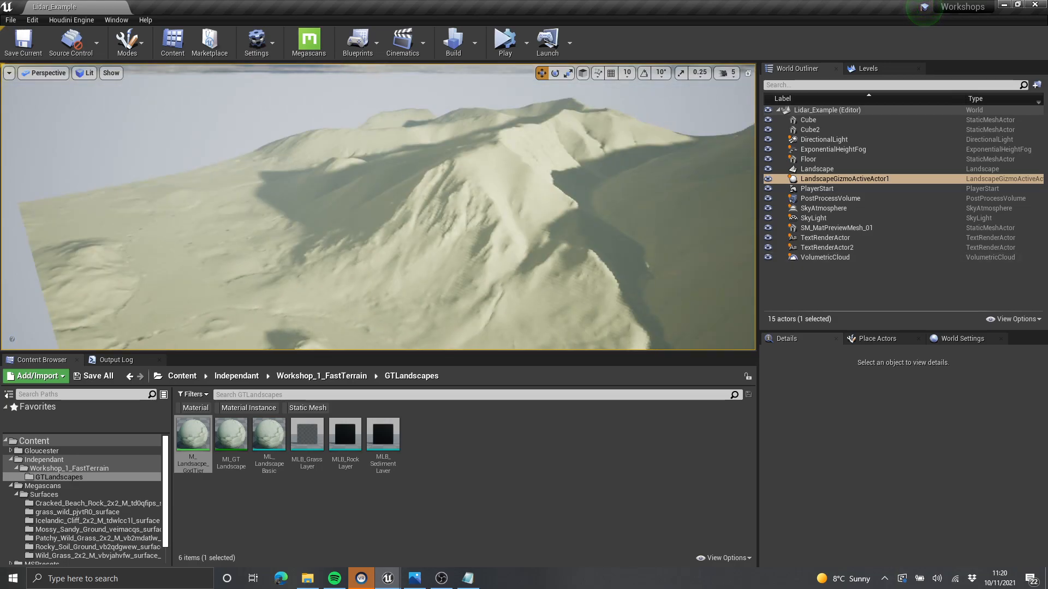
# Step: In MI_GTLandscape, assign MLB_SedimentLayer as the Sediment layer's blend asset
pyautogui.hotkey('alt', 'Tab')
pyautogui.click(159, 5)
pyautogui.click(280, 4)
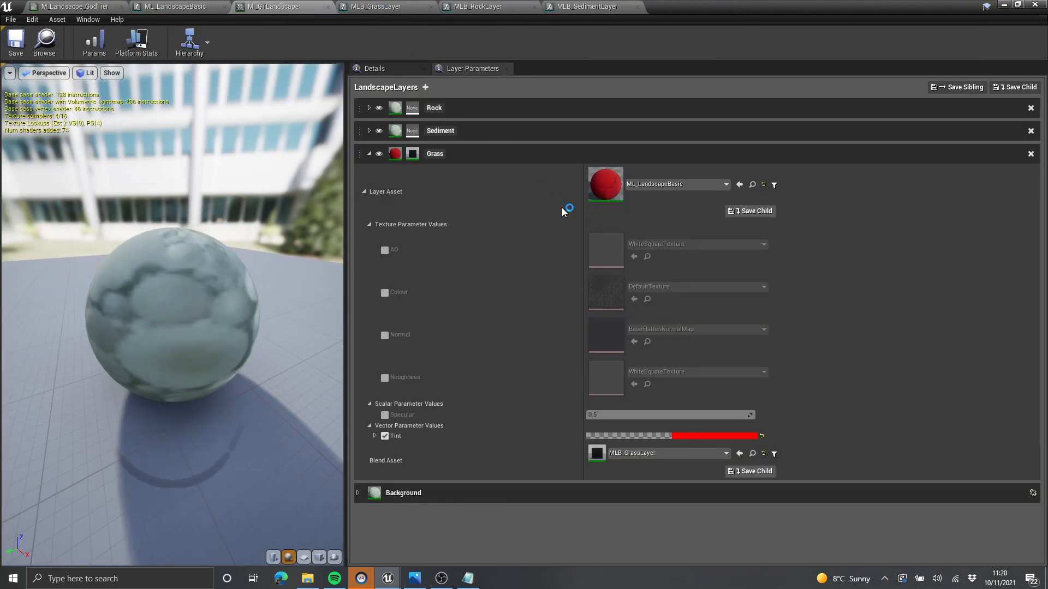
pyautogui.click(370, 131)
pyautogui.click(671, 249)
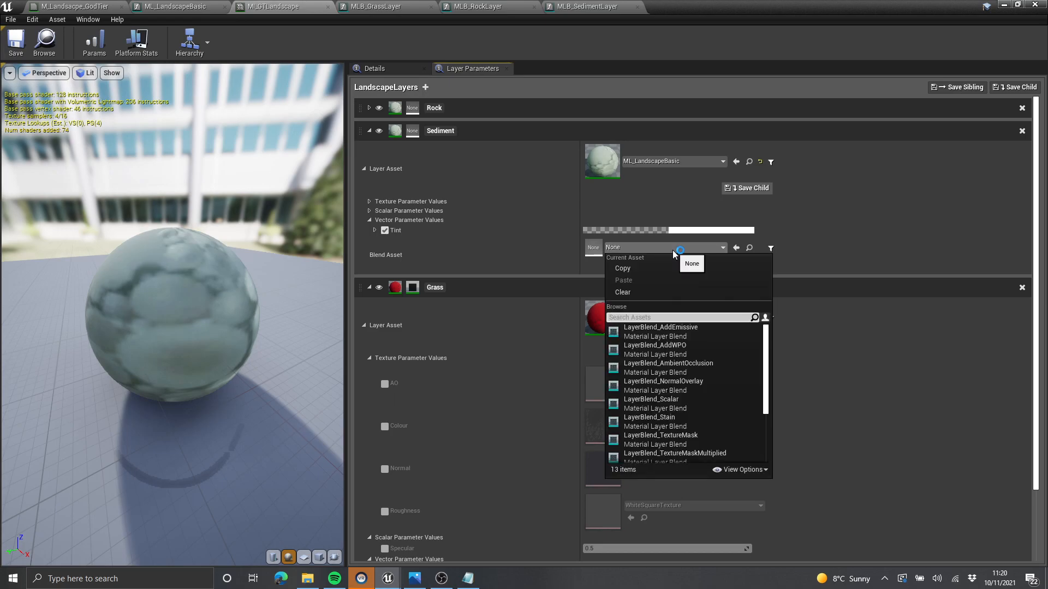
pyautogui.scroll(-1, 716, 392)
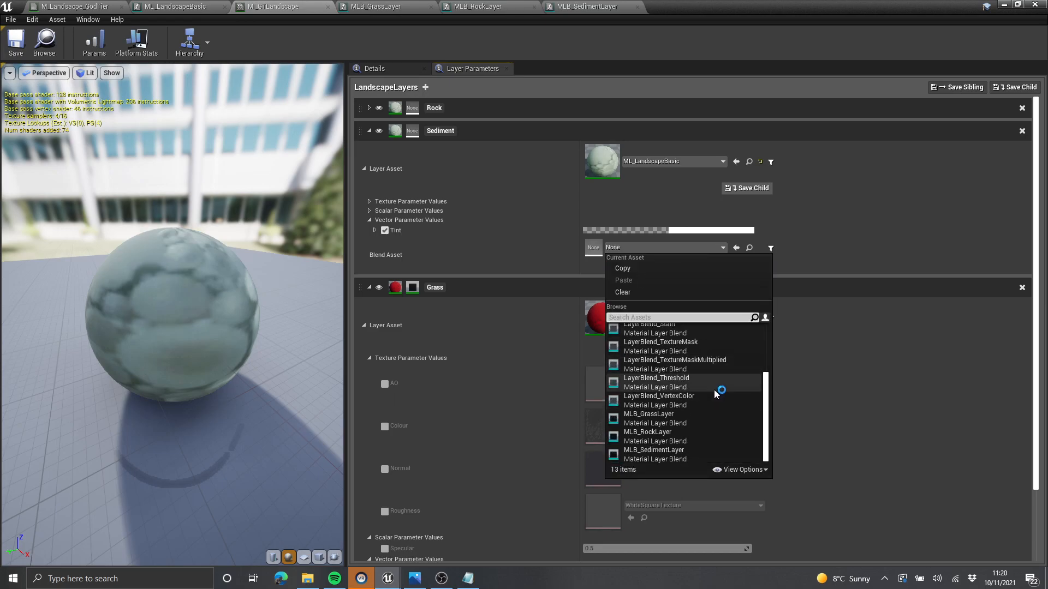
pyautogui.click(692, 451)
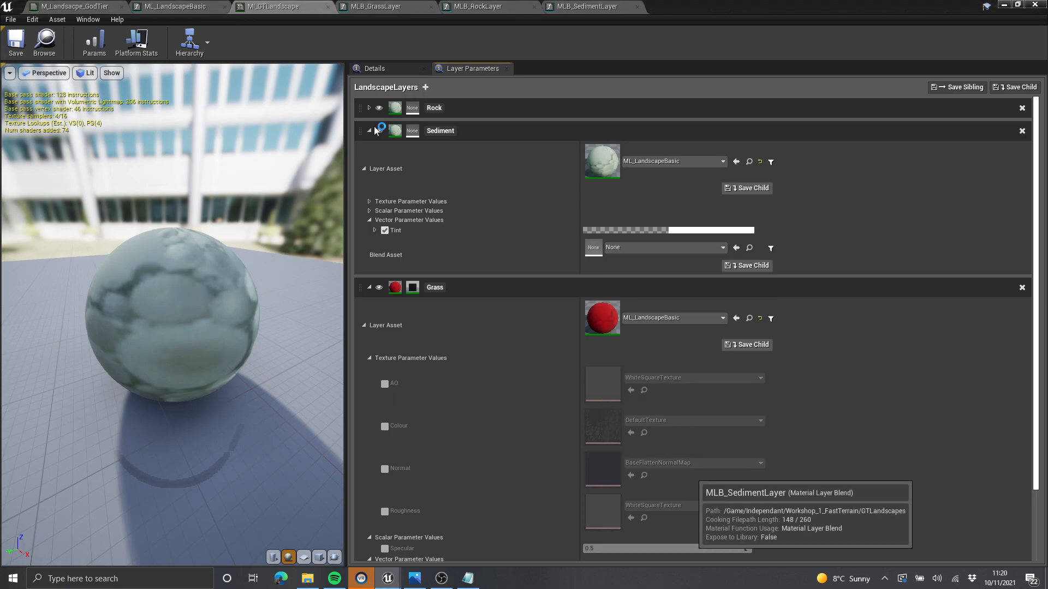
# Step: In MI_GTLandscape, assign MLB_RockLayer as the Rock layer's blend asset
pyautogui.click(369, 108)
pyautogui.click(660, 186)
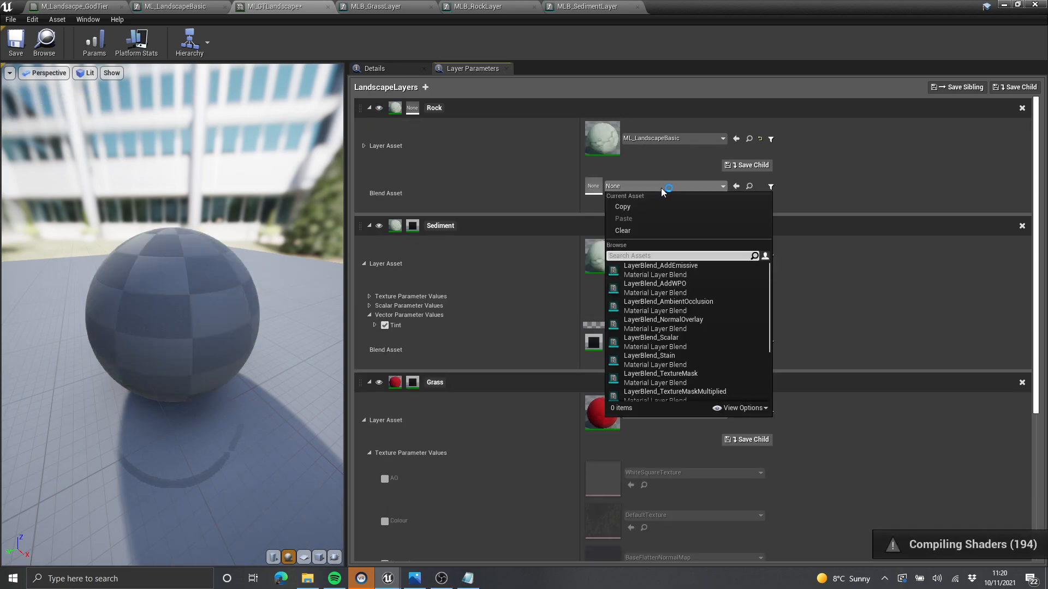
pyautogui.scroll(-3, 682, 393)
pyautogui.click(702, 376)
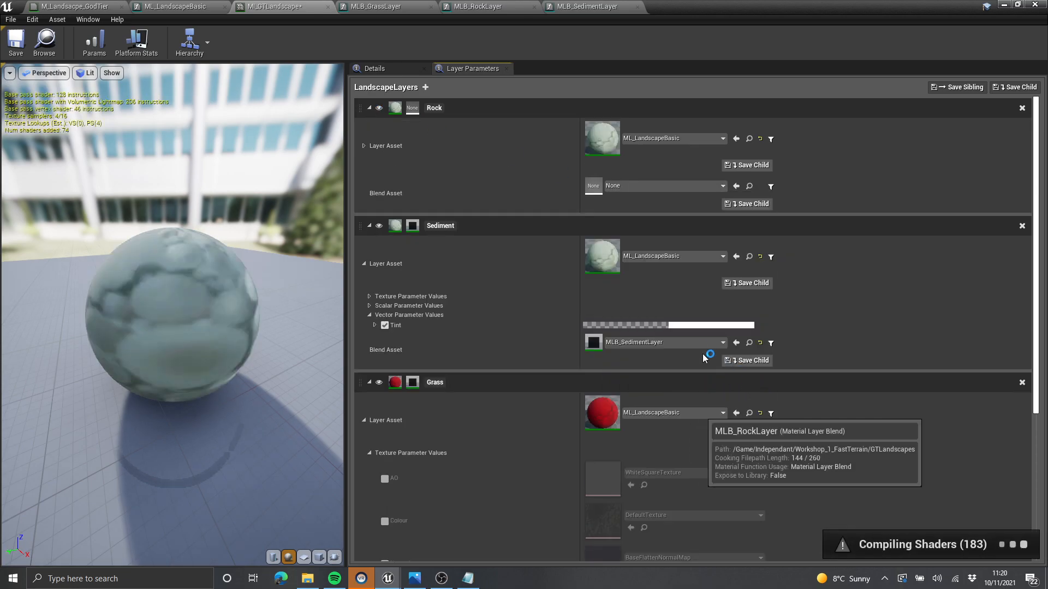
pyautogui.scroll(-3, 640, 365)
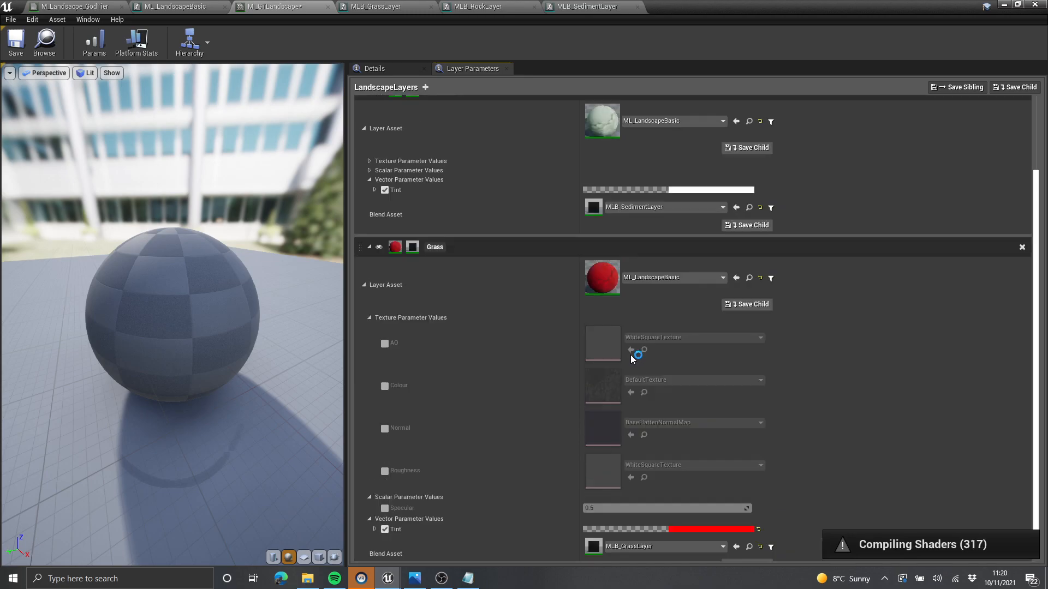
pyautogui.scroll(3, 382, 185)
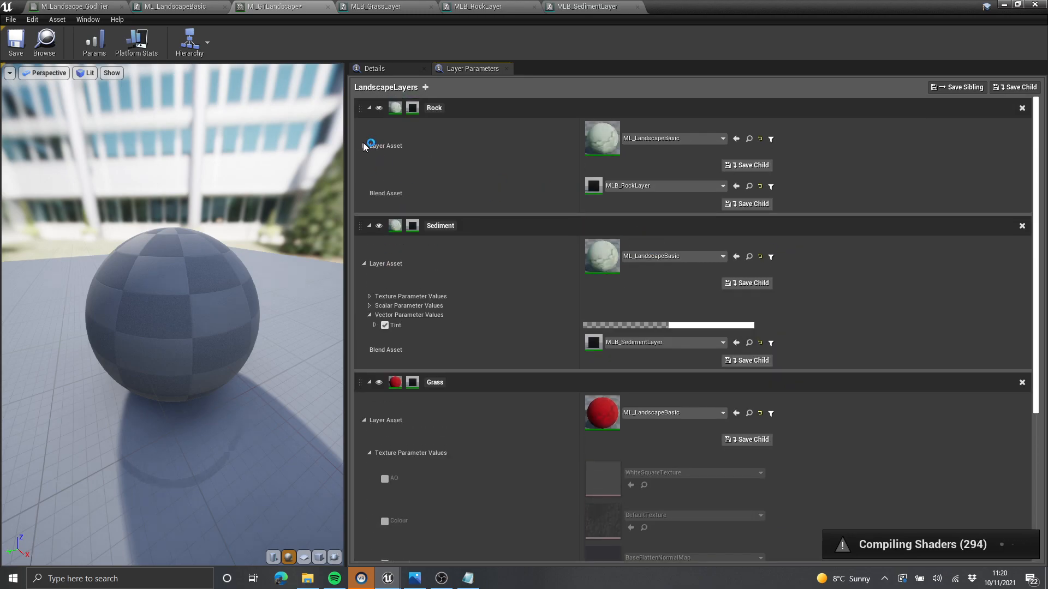
# Step: Tint the Rock layer blue and the Sediment layer light green in MI_GTLandscape
pyautogui.click(364, 146)
pyautogui.click(683, 209)
pyautogui.moveTo(874, 213); pyautogui.dragTo(819, 132)
pyautogui.moveTo(732, 7); pyautogui.dragTo(812, 208)
pyautogui.click(863, 132)
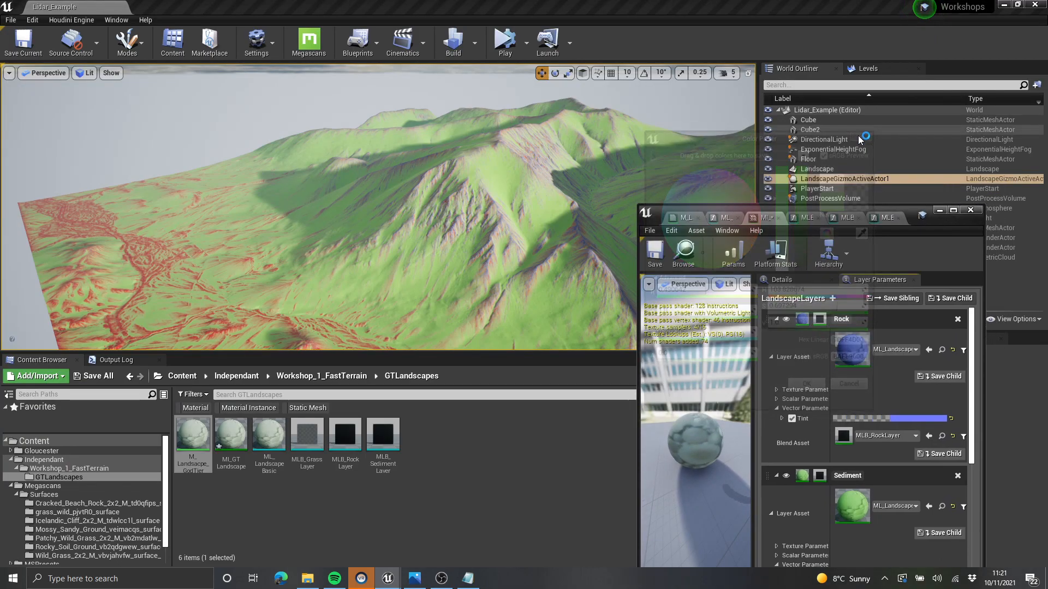
# Step: Inspect the tinted layer distribution on the terrain in the full-screen level viewport
pyautogui.click(940, 210)
pyautogui.moveTo(544, 150); pyautogui.dragTo(616, 115, button='right')
pyautogui.press('F11')
pyautogui.press('s')
pyautogui.moveTo(617, 185); pyautogui.dragTo(554, 229, button='right')
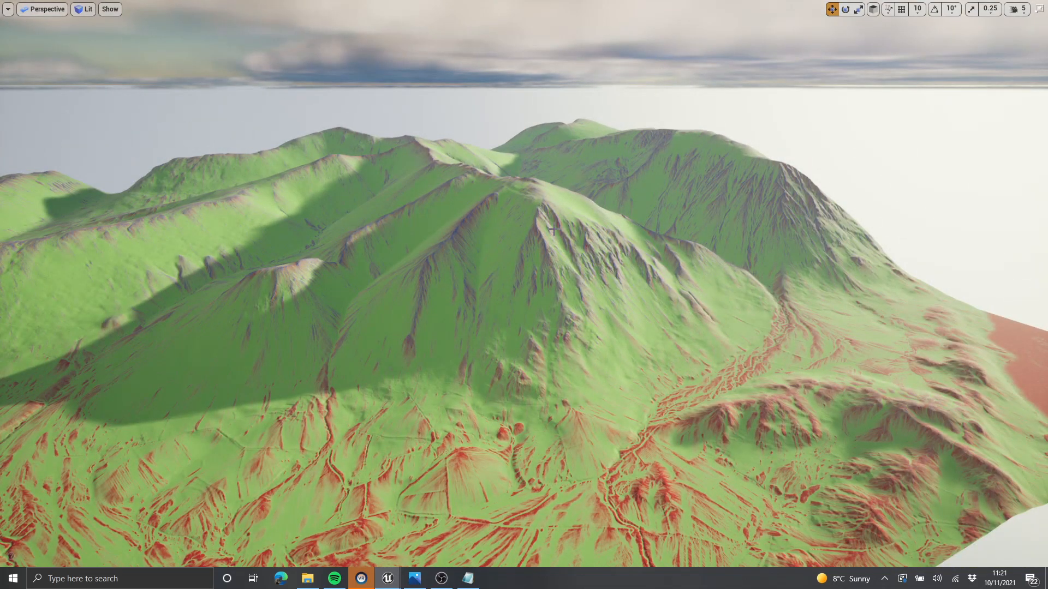
# Step: Review how SetMaterialAttributes feeds LandscapeLayers and the material output in the GodTier landscape material graph
pyautogui.hotkey('alt', 'Tab')
pyautogui.click(671, 222)
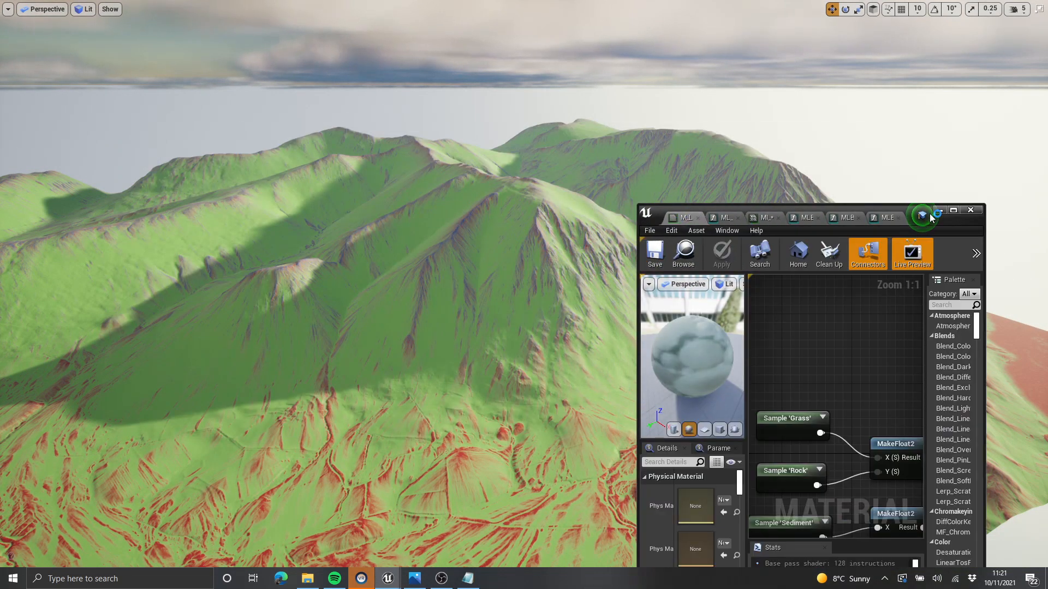
pyautogui.click(953, 210)
pyautogui.moveTo(578, 345); pyautogui.dragTo(582, 221)
pyautogui.moveTo(581, 221); pyautogui.dragTo(508, 214, button='right')
pyautogui.click(622, 214)
pyautogui.moveTo(624, 214); pyautogui.dragTo(585, 175, button='right')
pyautogui.moveTo(617, 173); pyautogui.dragTo(581, 254)
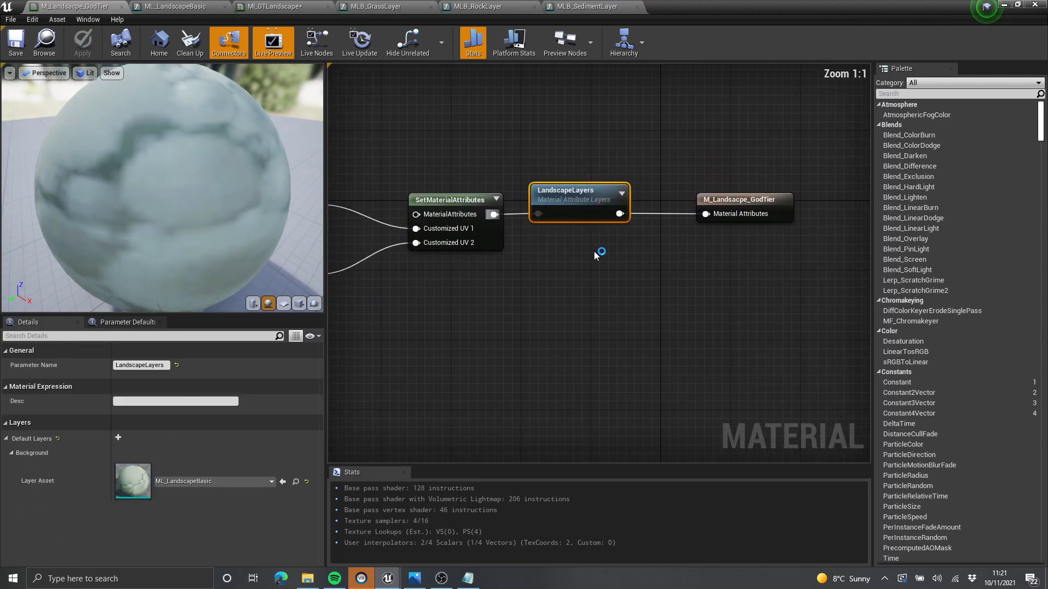
pyautogui.doubleClick(573, 191)
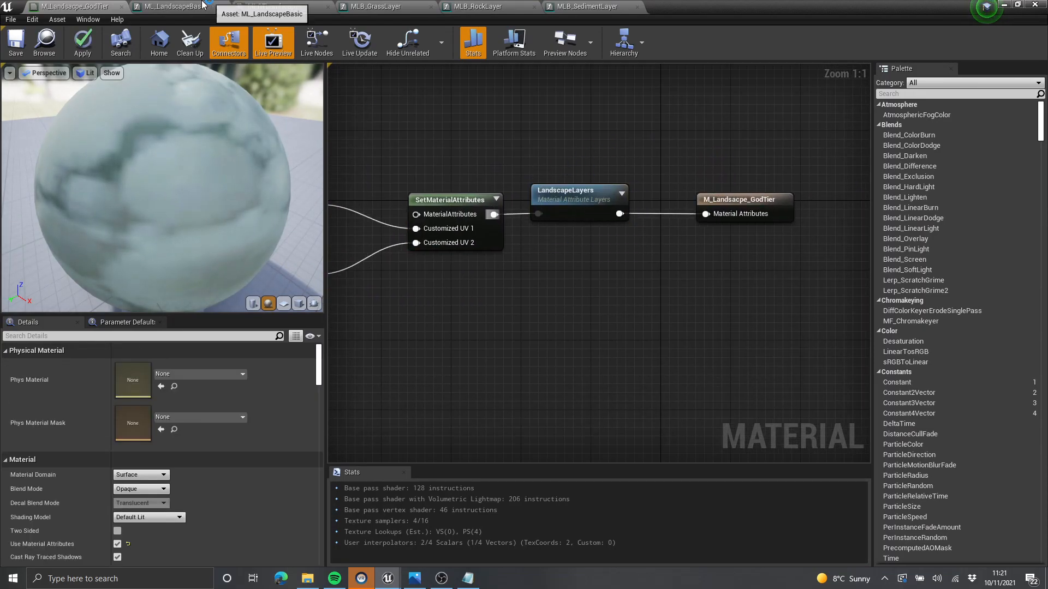
# Step: Review the ML_LandscapeBasic graph, from its texture and Specular parameters to SetMaterialAttributes
pyautogui.click(208, 6)
pyautogui.moveTo(571, 200); pyautogui.dragTo(766, 228, button='right')
pyautogui.scroll(-6, 766, 229)
pyautogui.moveTo(763, 392); pyautogui.dragTo(574, 192)
pyautogui.moveTo(749, 367); pyautogui.dragTo(753, 365)
pyautogui.scroll(3, 755, 309)
pyautogui.moveTo(754, 309); pyautogui.dragTo(612, 289, button='right')
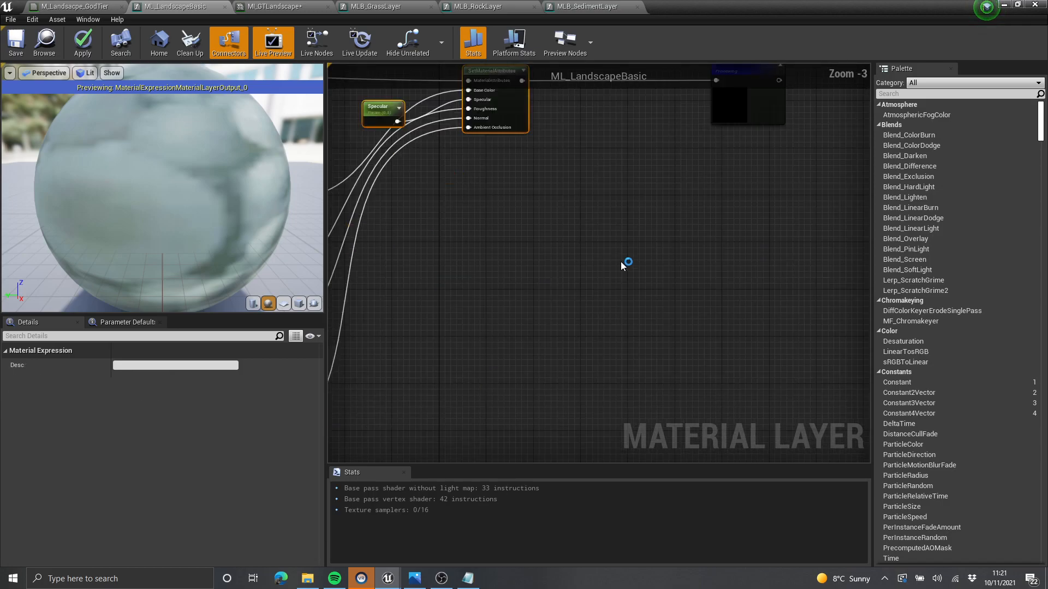
pyautogui.click(614, 288)
pyautogui.moveTo(681, 158); pyautogui.dragTo(578, 321, button='right')
# Step: Review the MLB_GrassLayer graph, following Customized UV 1 through BreakOutFloat2Components to the BlendMaterialAttributes Alpha
pyautogui.click(400, 5)
pyautogui.moveTo(458, 183); pyautogui.dragTo(565, 304, button='right')
pyautogui.moveTo(636, 287); pyautogui.dragTo(526, 248, button='right')
pyautogui.moveTo(532, 281); pyautogui.dragTo(554, 284)
pyautogui.click(557, 295)
pyautogui.moveTo(556, 295); pyautogui.dragTo(612, 255, button='right')
pyautogui.moveTo(690, 210); pyautogui.dragTo(447, 391, button='right')
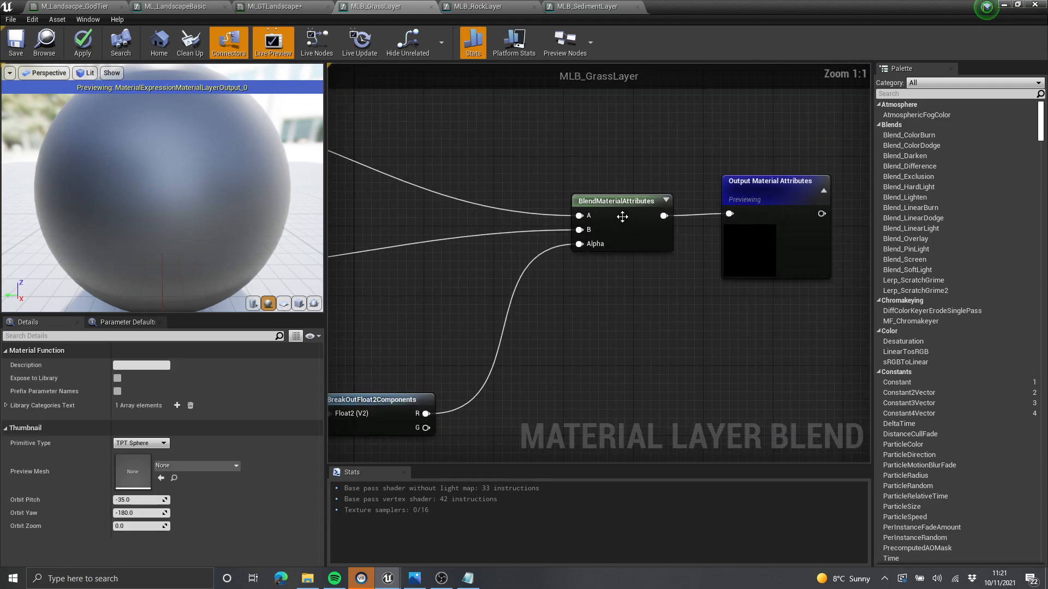
pyautogui.scroll(-1, 640, 213)
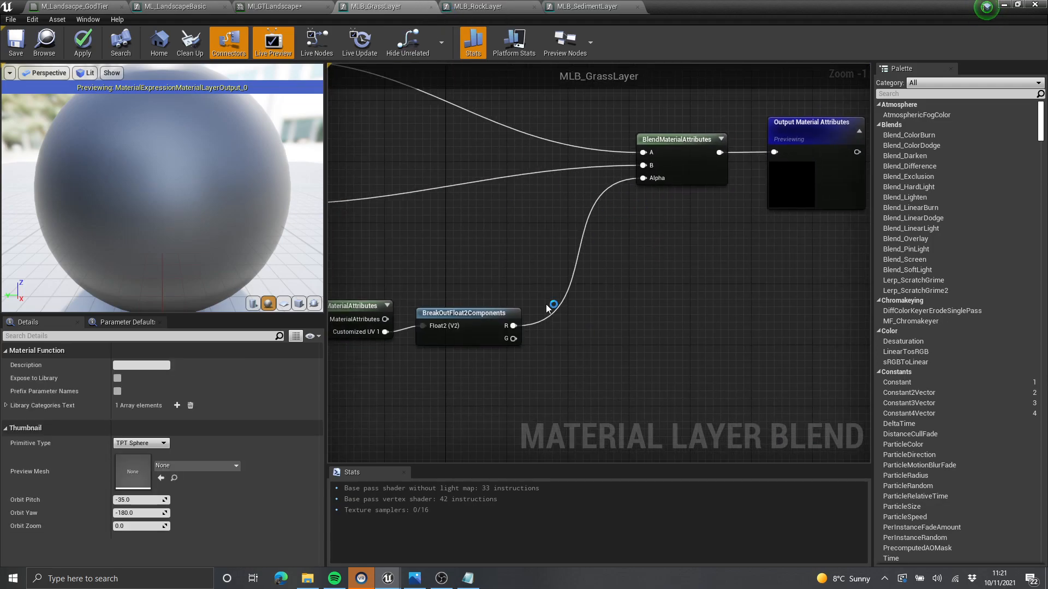
pyautogui.scroll(-2, 647, 319)
pyautogui.moveTo(680, 316); pyautogui.dragTo(658, 297, button='right')
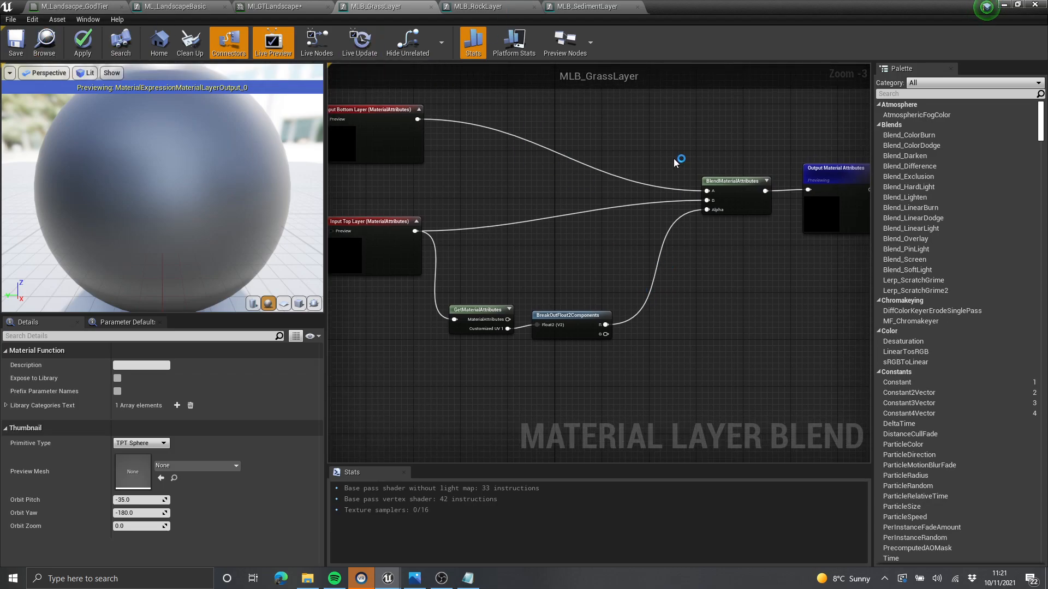
# Step: Close the MLB_SedimentLayer, MLB_RockLayer and MLB_GrassLayer editors and return to MI_GTLandscape
pyautogui.click(588, 7)
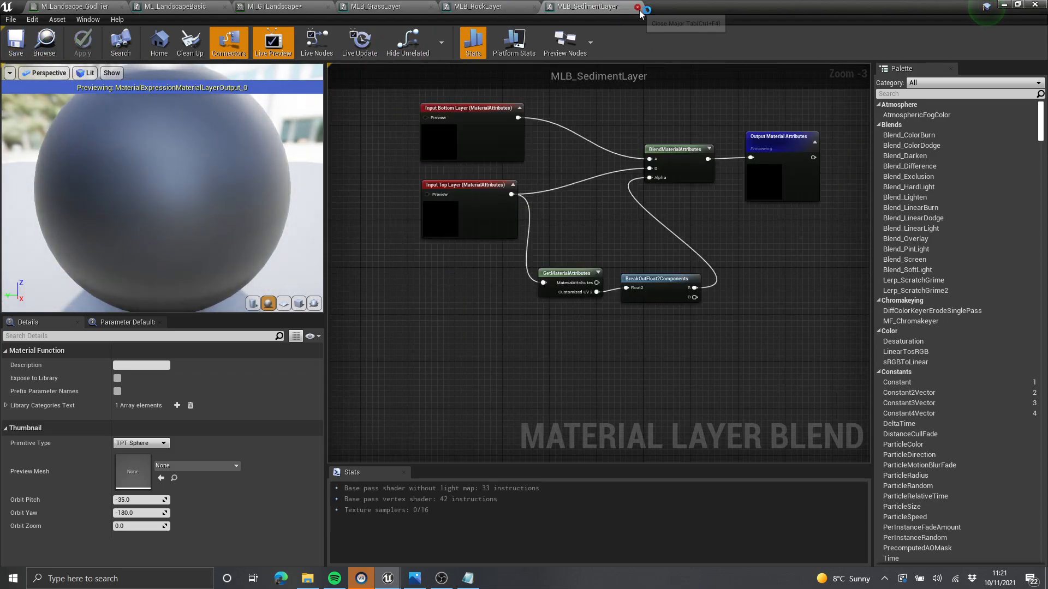
pyautogui.click(637, 7)
pyautogui.click(533, 9)
pyautogui.click(431, 7)
pyautogui.moveTo(431, 7); pyautogui.dragTo(695, 1)
# Step: Review the layer stack in MI_GTLandscape and try turning off the Rock layer's Tint override
pyautogui.scroll(-5, 613, 259)
pyautogui.scroll(5, 612, 259)
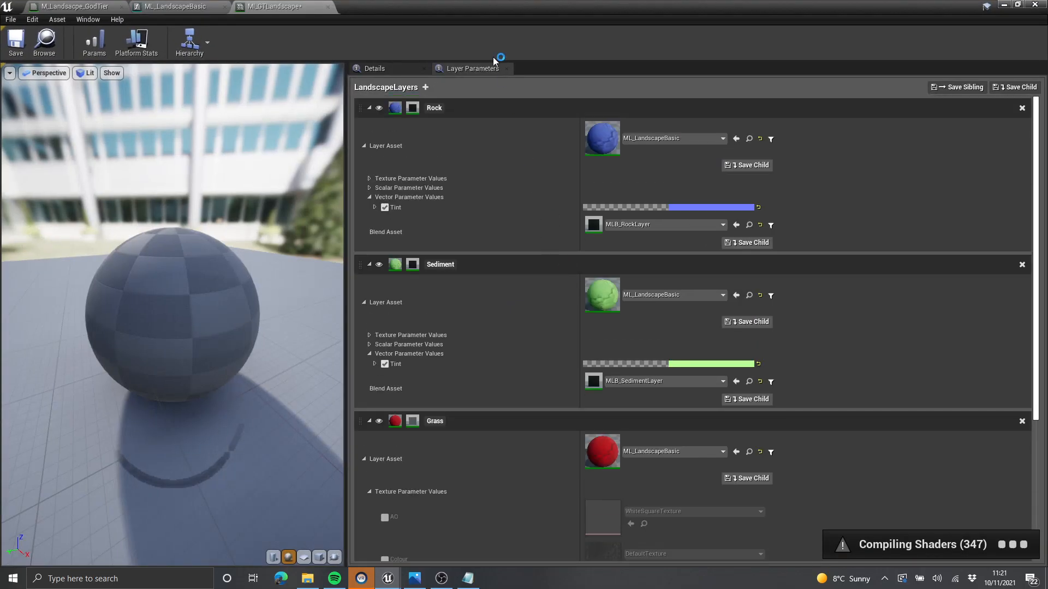
pyautogui.scroll(-3, 692, 320)
pyautogui.scroll(3, 689, 328)
pyautogui.click(384, 208)
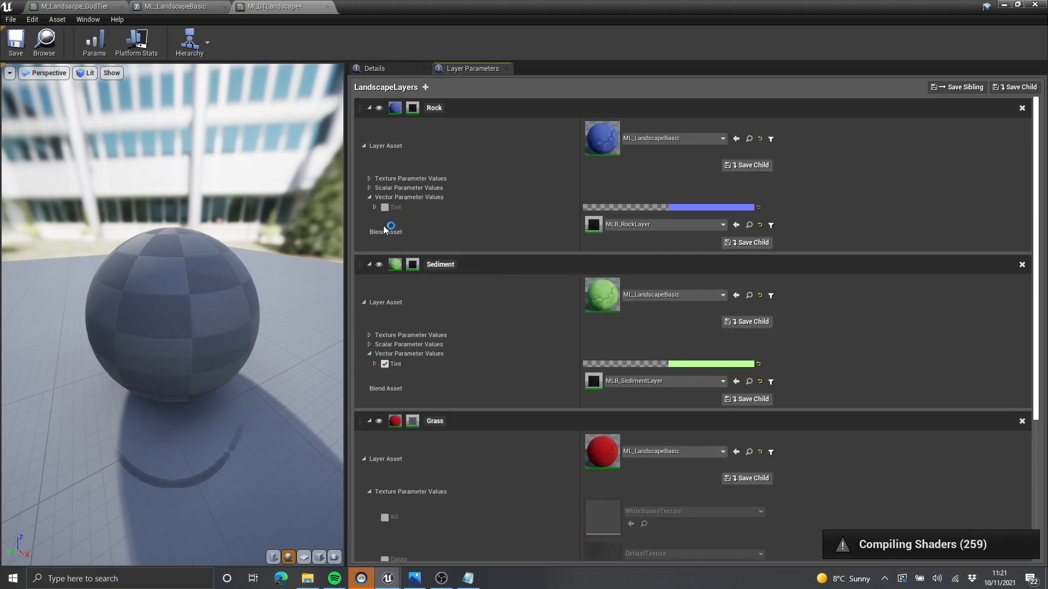
pyautogui.scroll(-4, 563, 313)
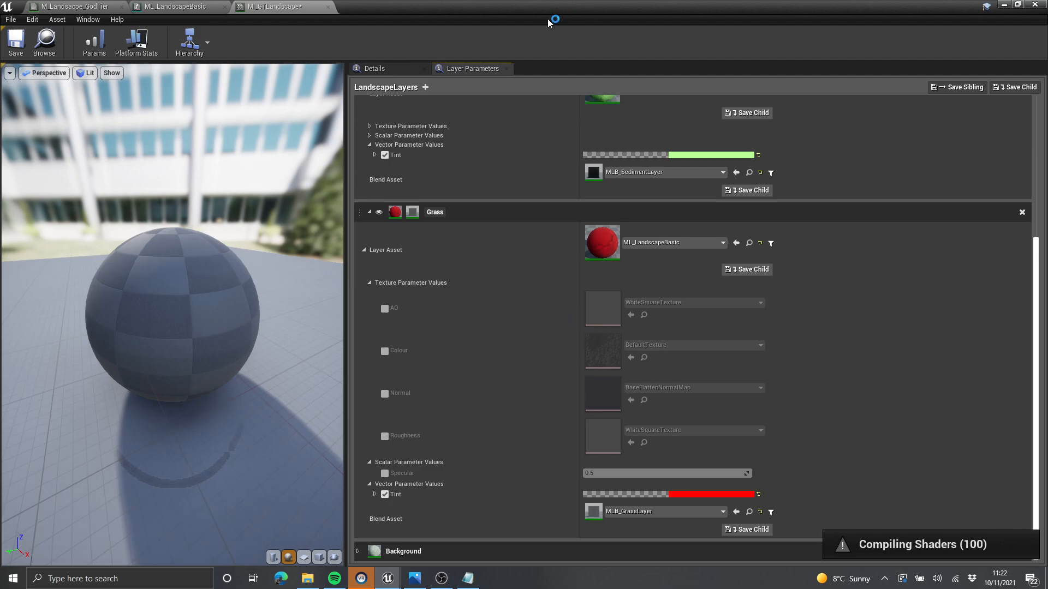
# Step: Assign the Patchy_Wild_Grass albedo, normal, AO and roughness textures to the Grass layer's Colour, Normal, AO and Roughness parameters
pyautogui.doubleClick(513, 10)
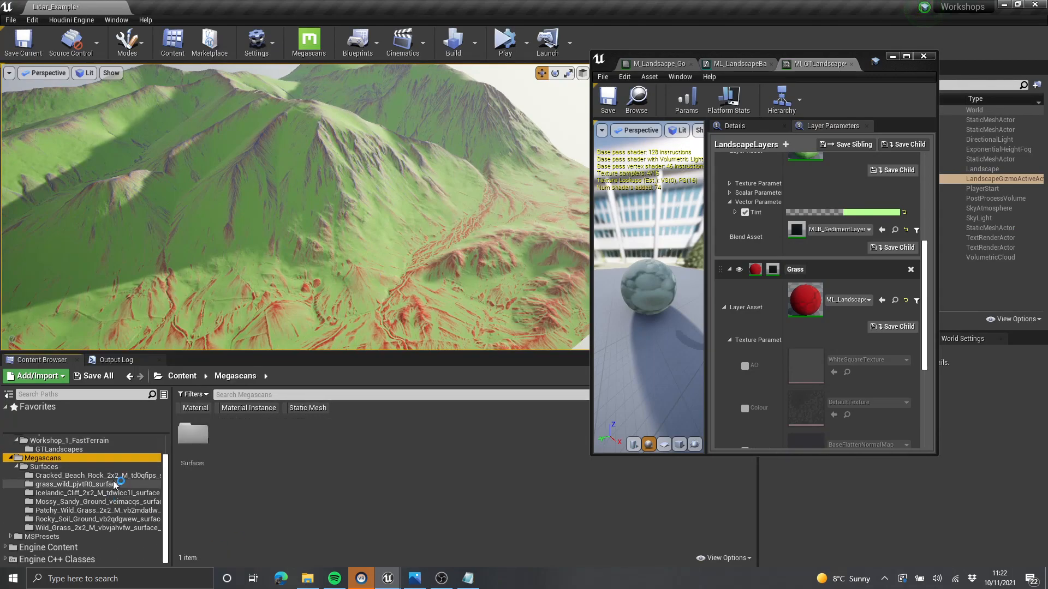
pyautogui.click(98, 510)
pyautogui.click(193, 436)
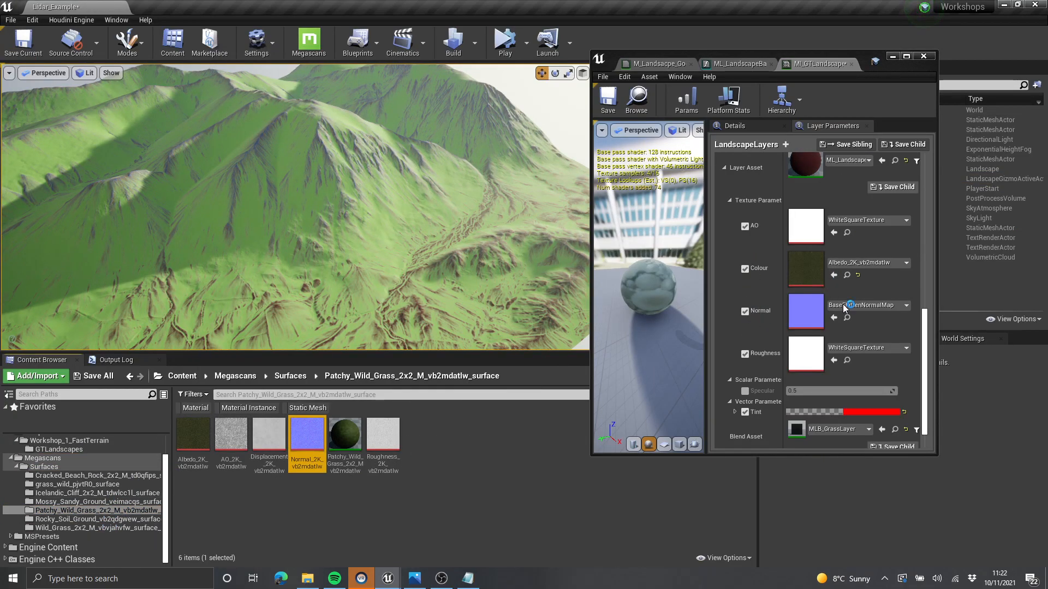
pyautogui.click(833, 318)
pyautogui.click(231, 437)
pyautogui.click(833, 233)
pyautogui.click(383, 437)
pyautogui.click(833, 361)
# Step: Assign the Mossy_Sandy_Ground albedo, normal, roughness and AO textures to the Sediment layer's matching texture parameters
pyautogui.scroll(5, 763, 290)
pyautogui.scroll(-8, 764, 290)
pyautogui.scroll(6, 764, 305)
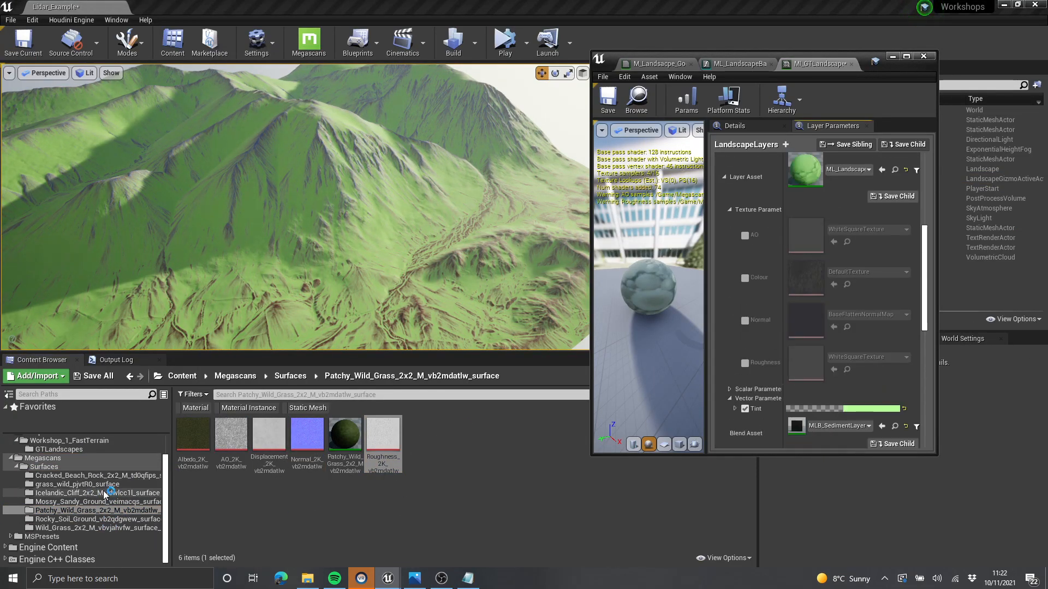
pyautogui.scroll(2, 797, 244)
pyautogui.click(98, 502)
pyautogui.click(193, 436)
pyautogui.click(745, 313)
pyautogui.click(833, 319)
pyautogui.click(345, 437)
pyautogui.click(745, 355)
pyautogui.click(833, 361)
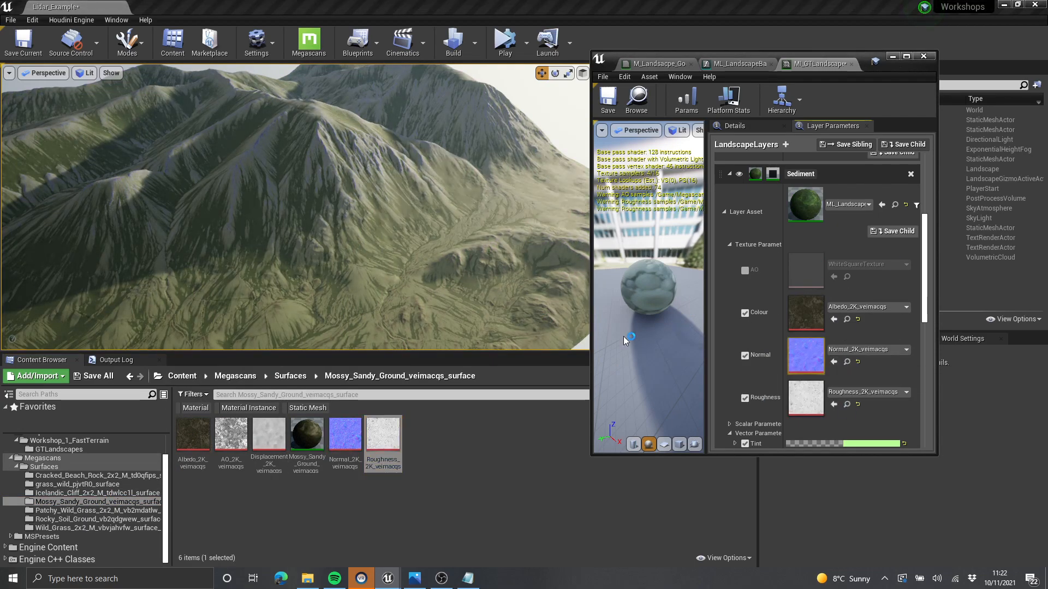
pyautogui.click(231, 436)
pyautogui.click(745, 271)
pyautogui.click(833, 277)
# Step: Assign the Icelandic_Cliff albedo, normal, roughness and AO textures to the Rock layer's matching texture parameters
pyautogui.scroll(5, 808, 262)
pyautogui.click(729, 236)
pyautogui.click(98, 475)
pyautogui.click(98, 493)
pyautogui.click(193, 437)
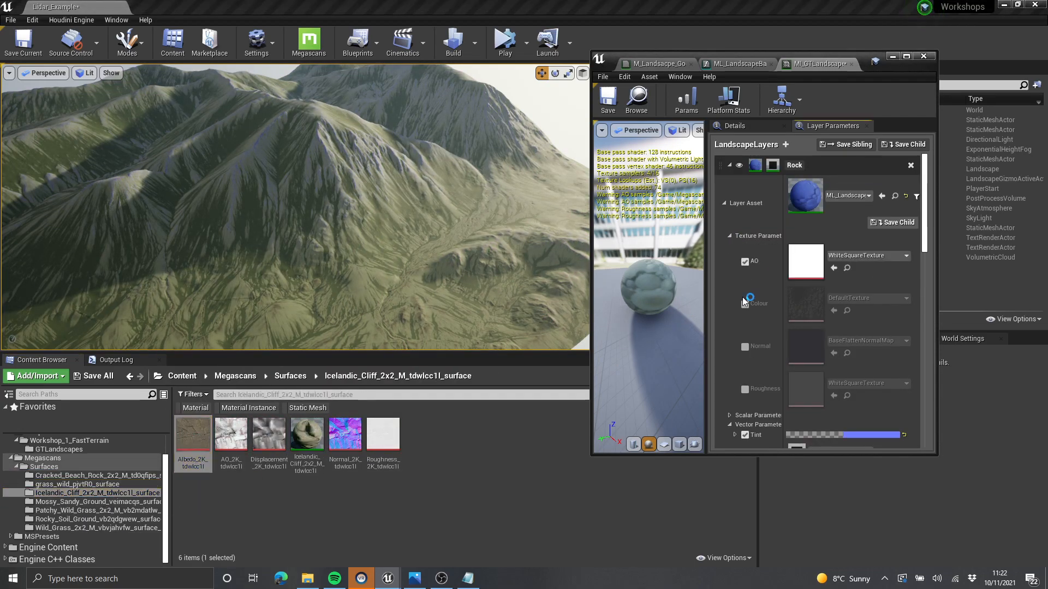
pyautogui.click(345, 437)
pyautogui.click(833, 353)
pyautogui.click(404, 440)
pyautogui.click(833, 268)
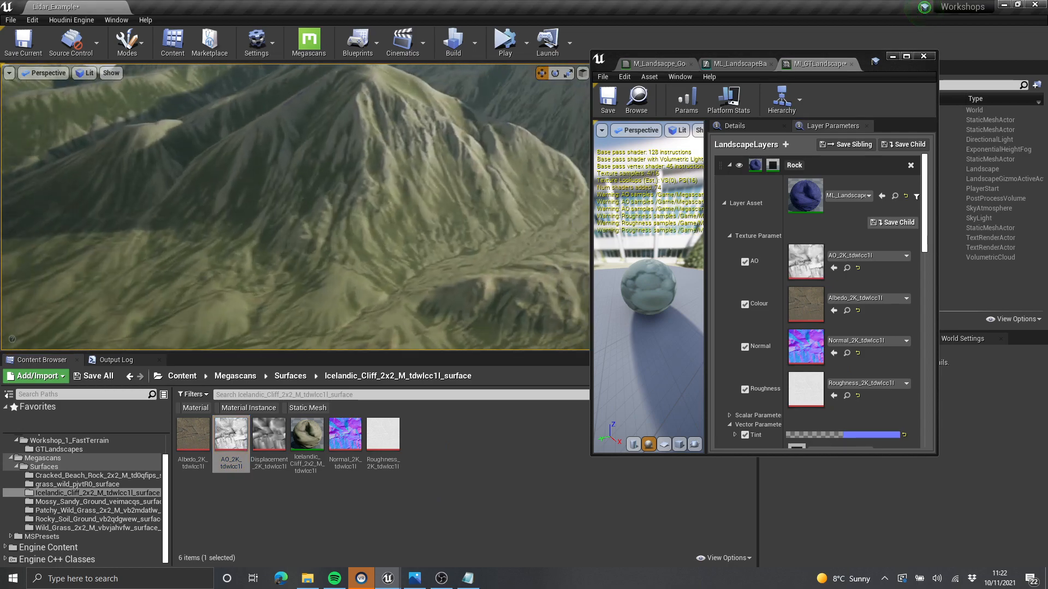
# Step: Reset the Rock layer's Tint to white and view the textured mountain in the full-screen level viewport
pyautogui.scroll(-3, 899, 393)
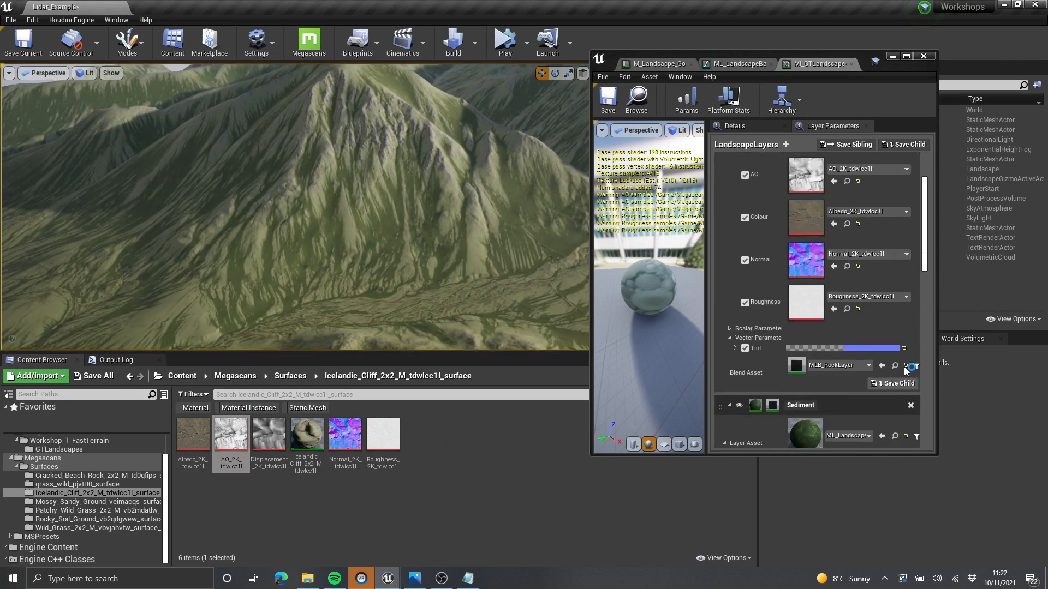
pyautogui.moveTo(436, 218); pyautogui.dragTo(425, 240, button='right')
pyautogui.press('F11')
pyautogui.press('w')
pyautogui.press('w')
pyautogui.press('w')
pyautogui.press('w')
pyautogui.moveTo(490, 240); pyautogui.dragTo(490, 156, button='right')
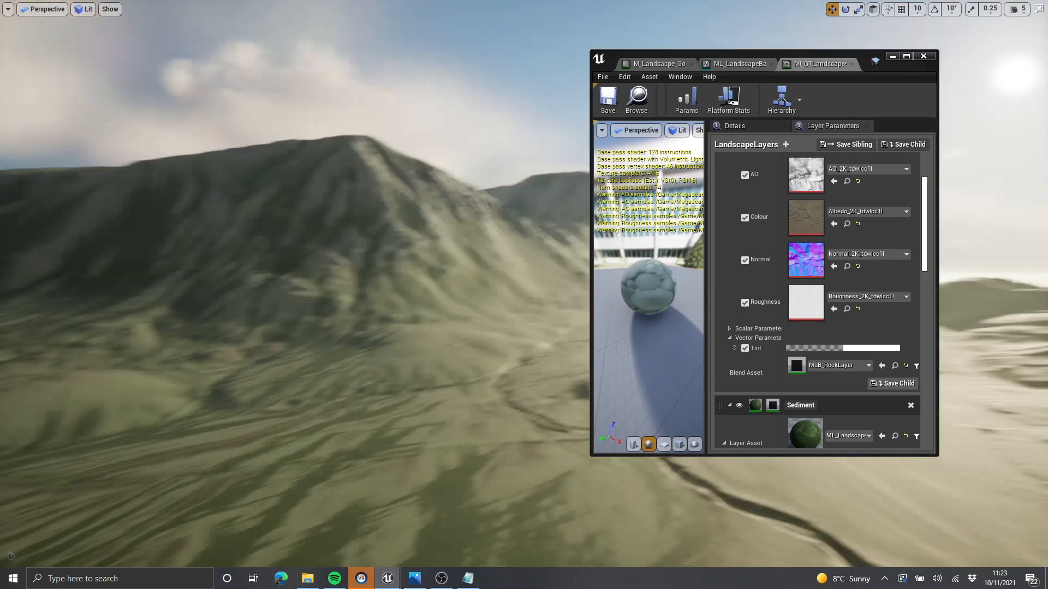
# Step: Check the Rock and Sediment layer parameters, minimise the material instance window, and inspect the ground textures close up
pyautogui.scroll(3, 804, 281)
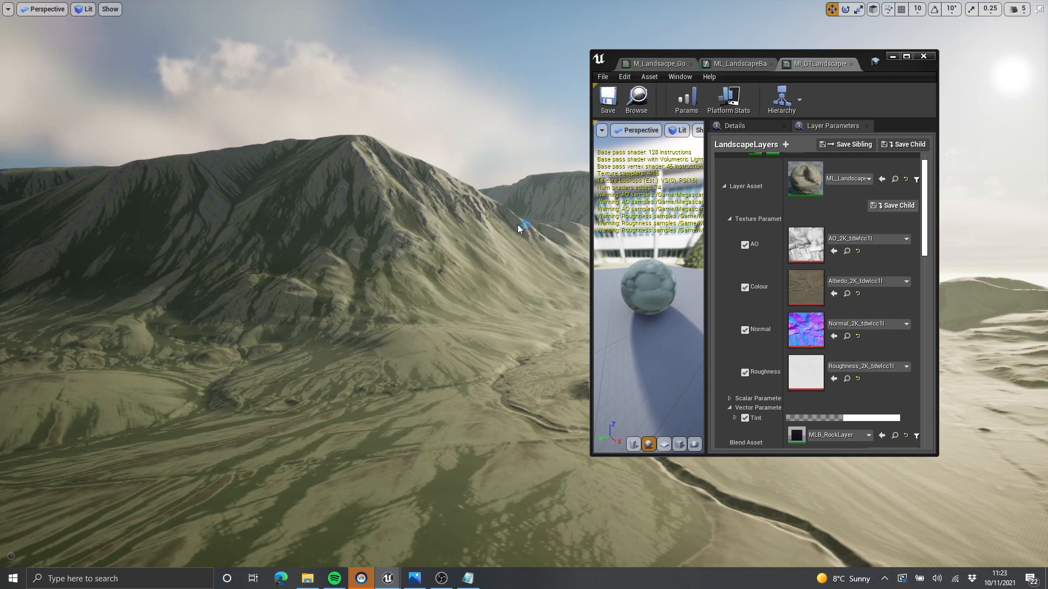
pyautogui.scroll(-5, 797, 284)
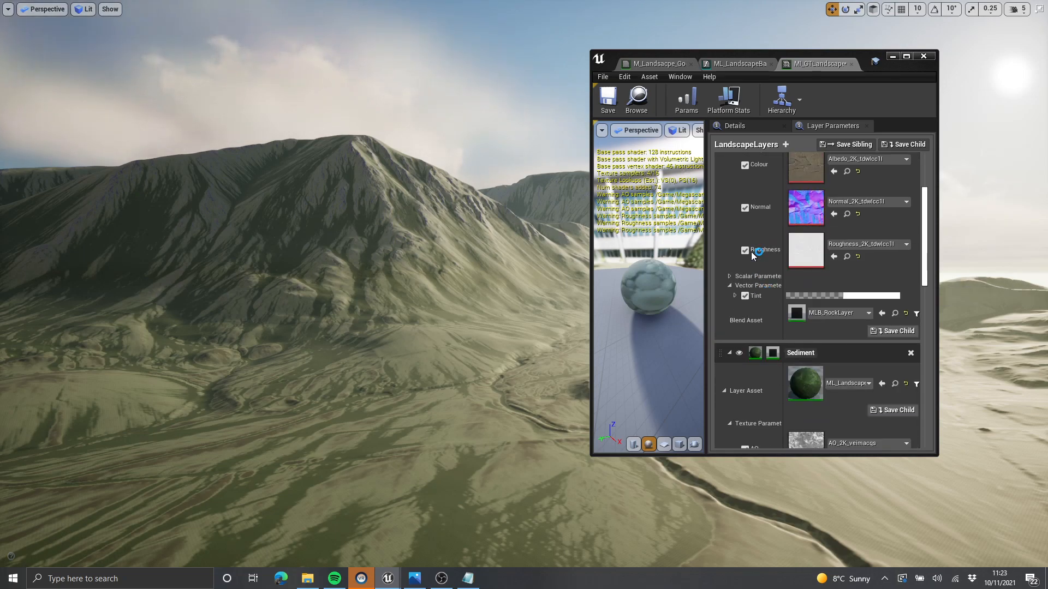
pyautogui.click(891, 56)
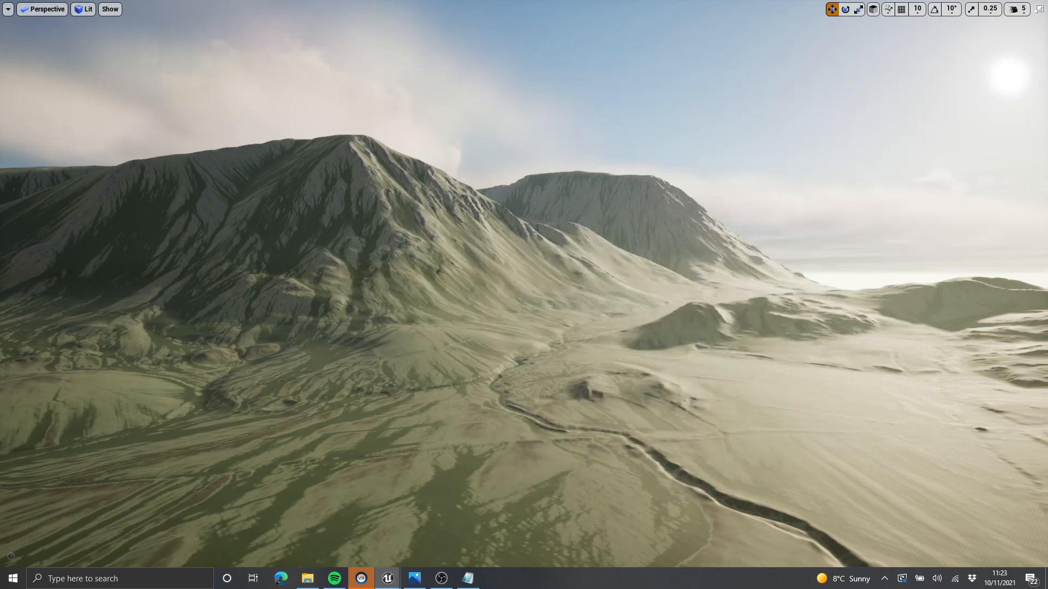
pyautogui.press('w')
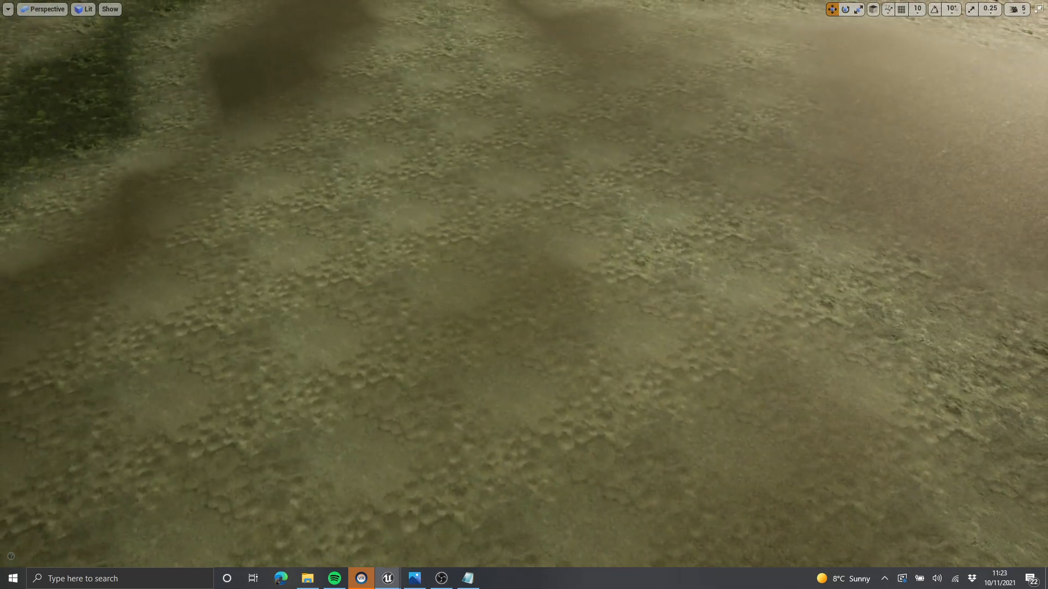
pyautogui.moveTo(524, 294); pyautogui.dragTo(598, 188, button='right')
pyautogui.press('s')
pyautogui.press('w')
pyautogui.press('w')
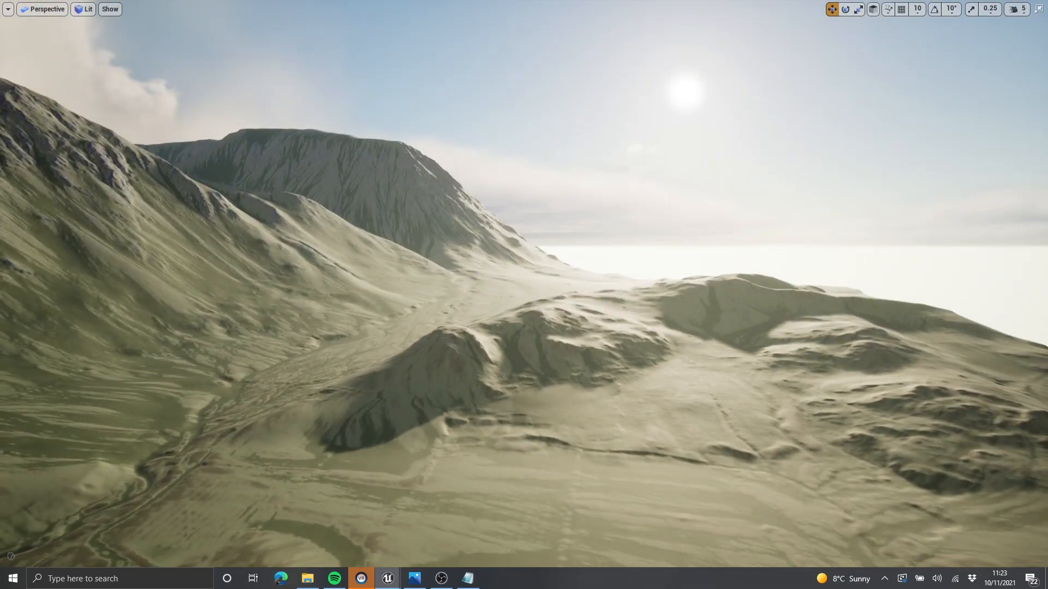
# Step: Rotate the directional light to move the sun across the sky above the terrain
pyautogui.hotkey('ctrl', 'l')
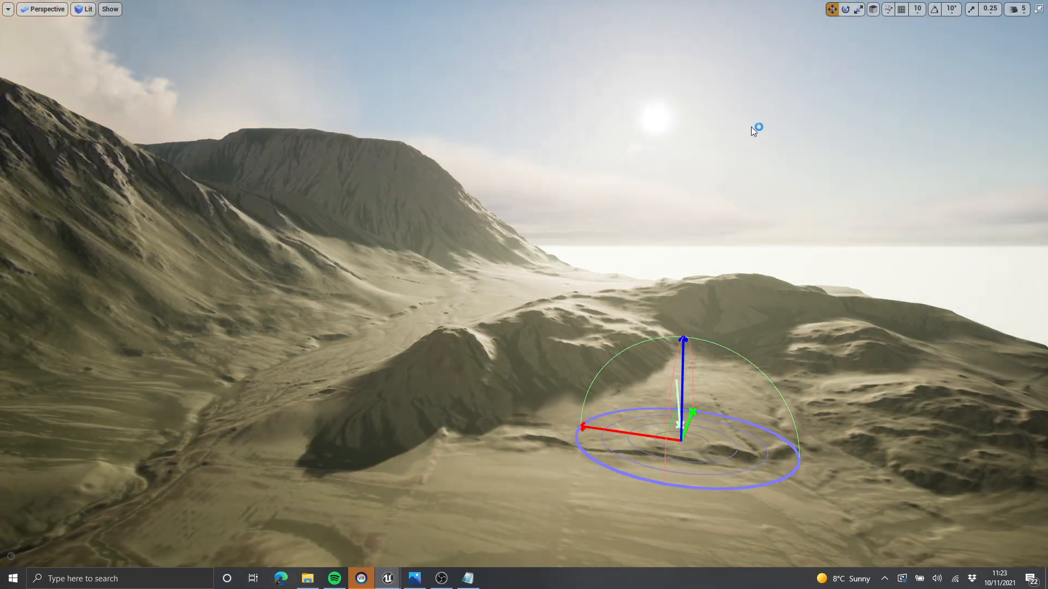
pyautogui.hotkey('ctrl', 'l')
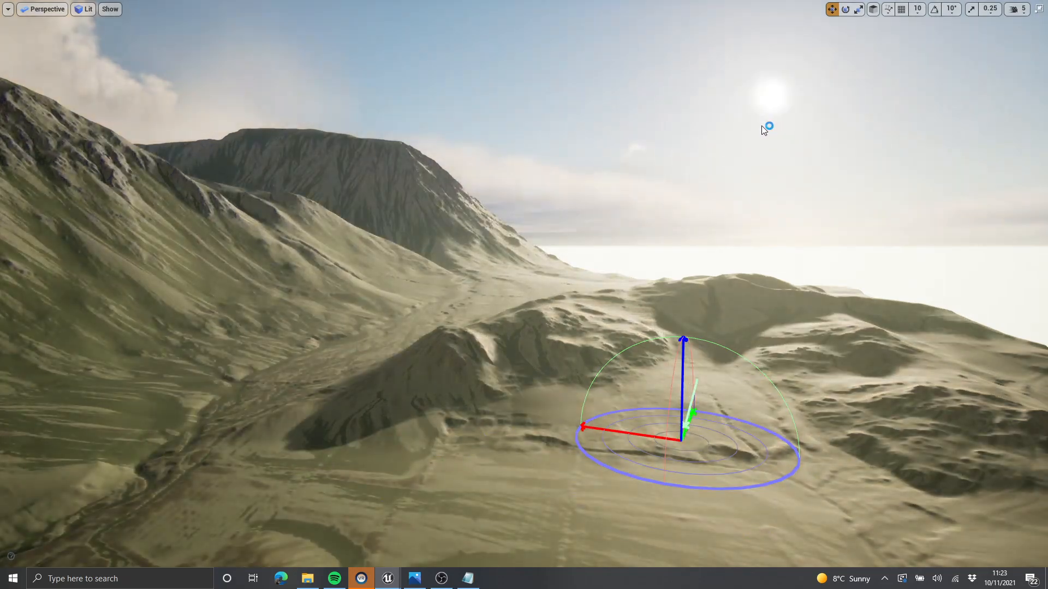
pyautogui.moveTo(761, 126); pyautogui.dragTo(648, 243, button='right')
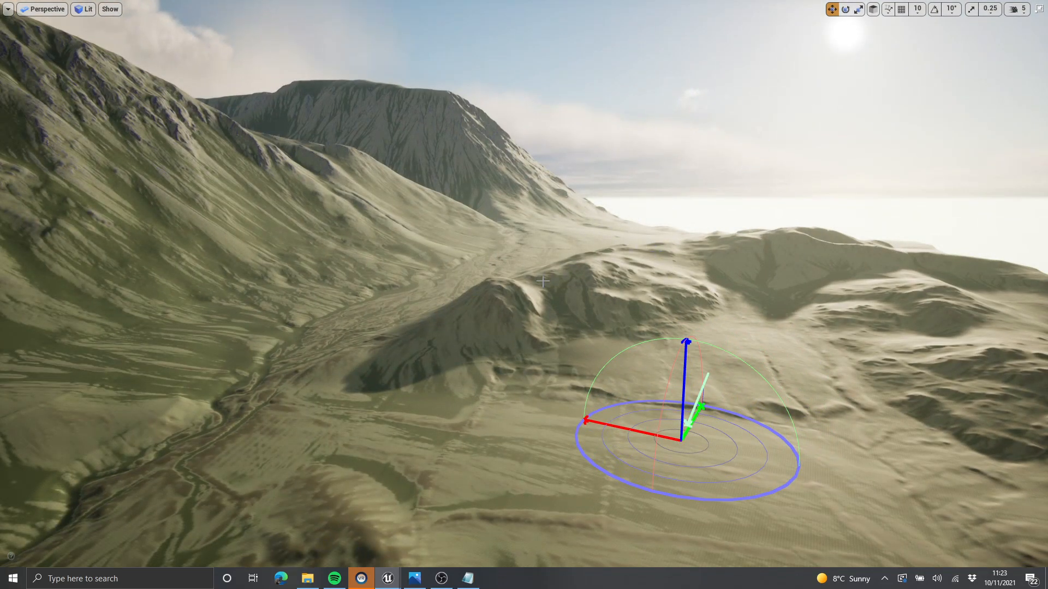
# Step: Fly around the mountains and valley to examine how the grass, sediment and rock textures blend
pyautogui.moveTo(686, 213); pyautogui.dragTo(611, 216, button='right')
pyautogui.moveTo(727, 236); pyautogui.dragTo(638, 217, button='right')
pyautogui.moveTo(523, 284); pyautogui.dragTo(467, 221, button='right')
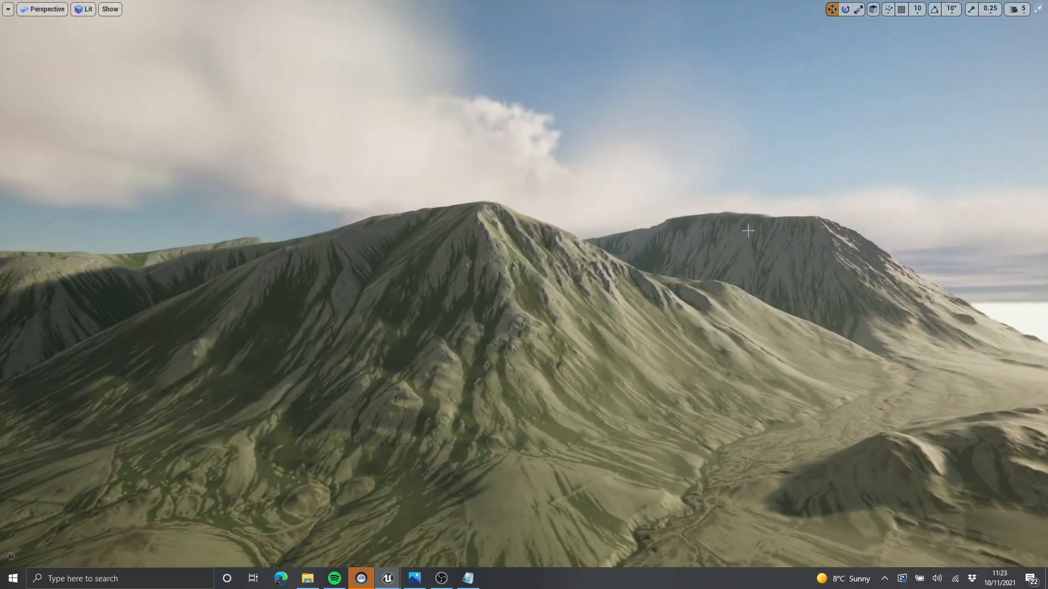
pyautogui.moveTo(750, 214); pyautogui.dragTo(764, 106, button='right')
pyautogui.press('w')
pyautogui.press('w')
pyautogui.press('w')
pyautogui.press('s')
pyautogui.press('s')
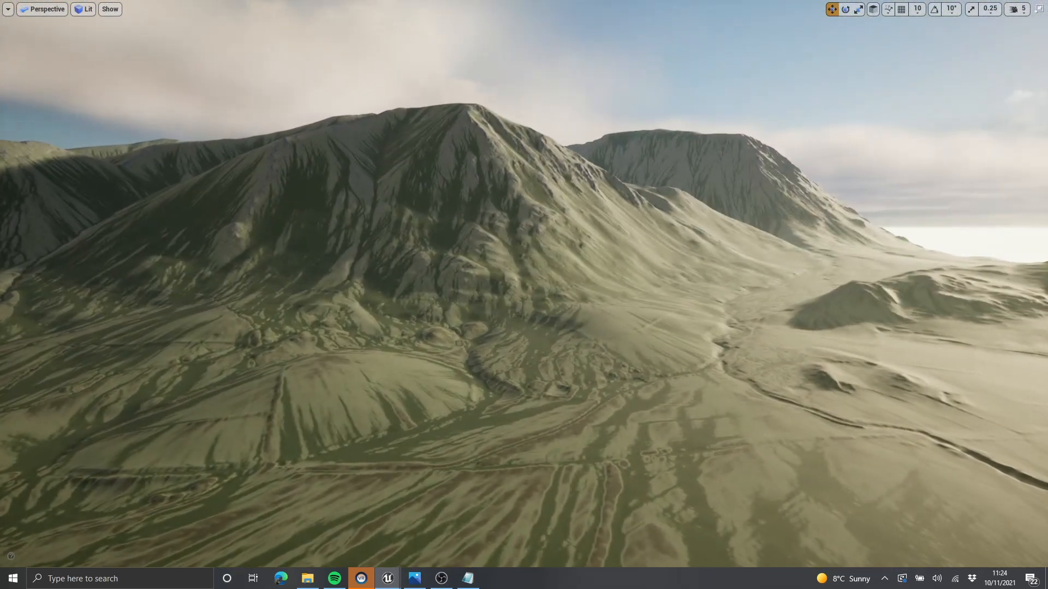
# Step: Check the Grass layer's parameters in MI_GTLandscape, and open the ML_LandscapeBasic material layer in a maximised window
pyautogui.hotkey('alt', 'Tab')
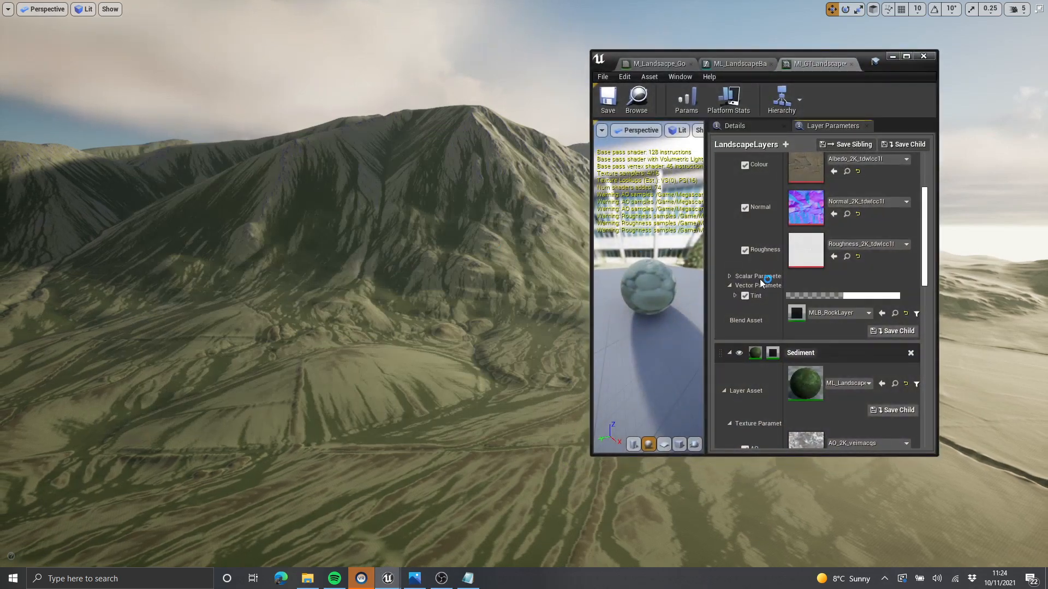
pyautogui.moveTo(931, 234); pyautogui.dragTo(917, 360)
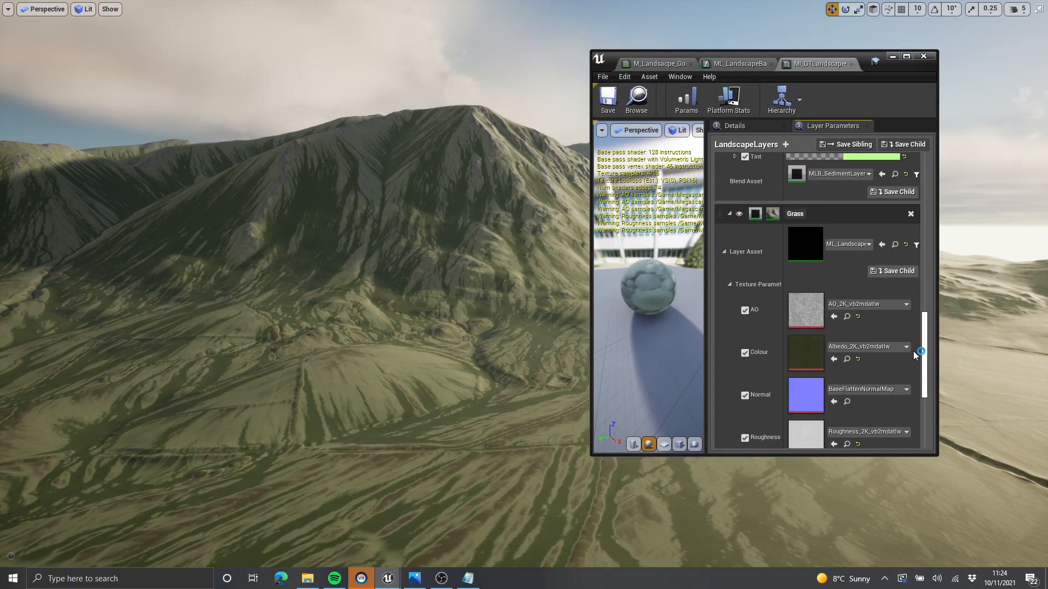
pyautogui.scroll(-5, 853, 352)
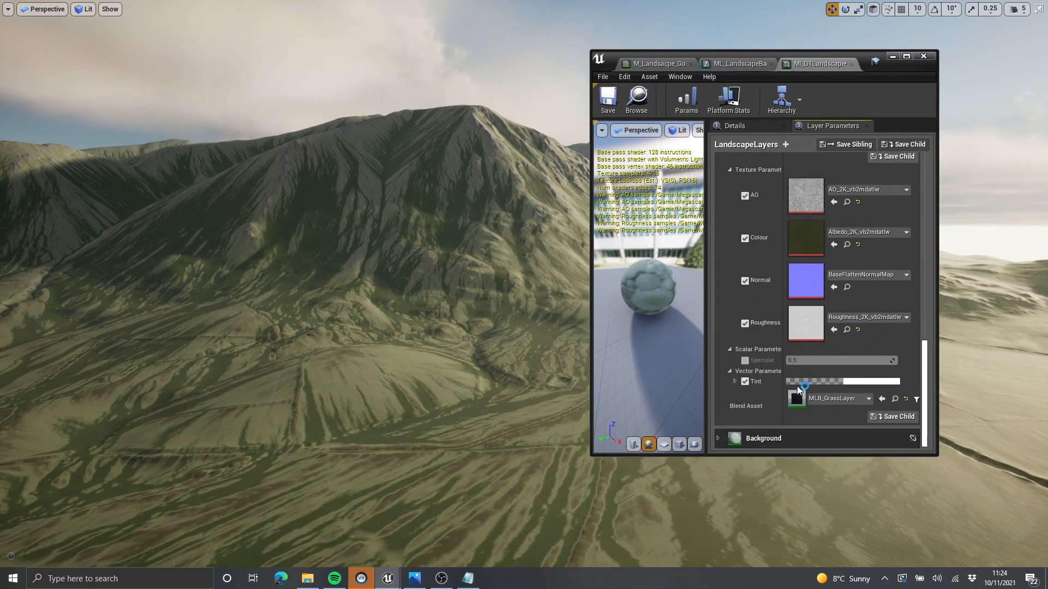
pyautogui.scroll(4, 820, 322)
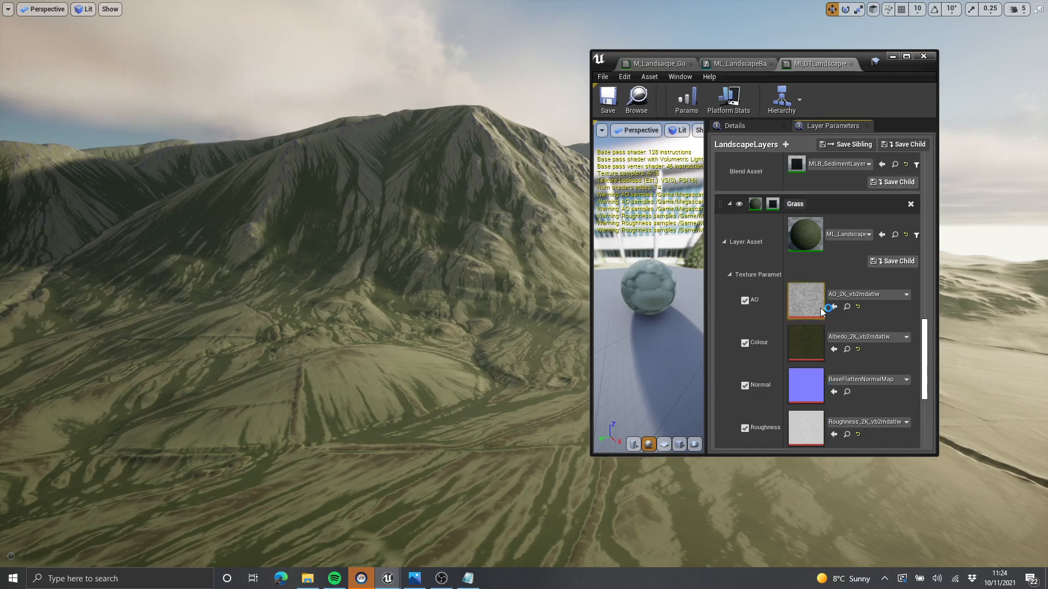
pyautogui.click(752, 63)
pyautogui.click(906, 56)
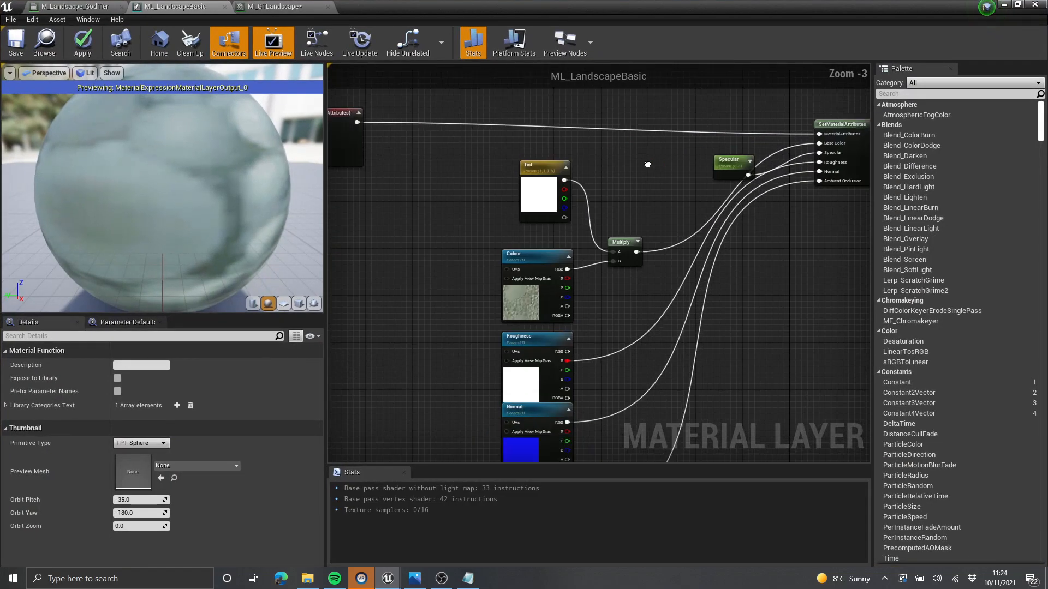
# Step: Add a LandscapeLayerCoords node beside the texture parameters and set its Mapping Scale to 4033
pyautogui.moveTo(647, 164); pyautogui.dragTo(695, 115, button='right')
pyautogui.moveTo(581, 155); pyautogui.dragTo(570, 161)
pyautogui.moveTo(414, 145); pyautogui.dragTo(498, 169, button='right')
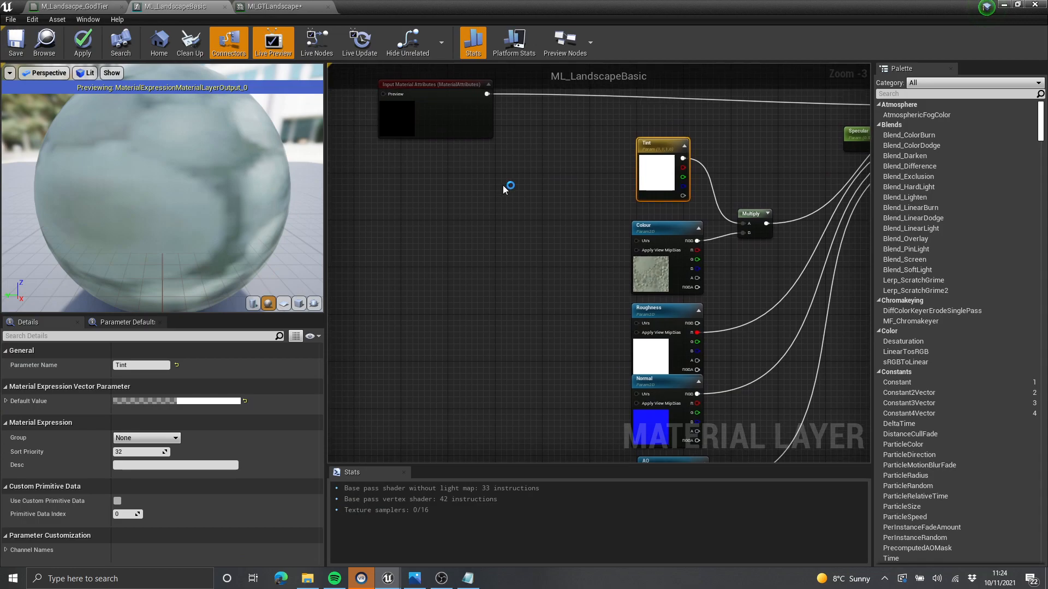
pyautogui.moveTo(478, 218); pyautogui.dragTo(452, 216, button='right')
pyautogui.write('landscap')
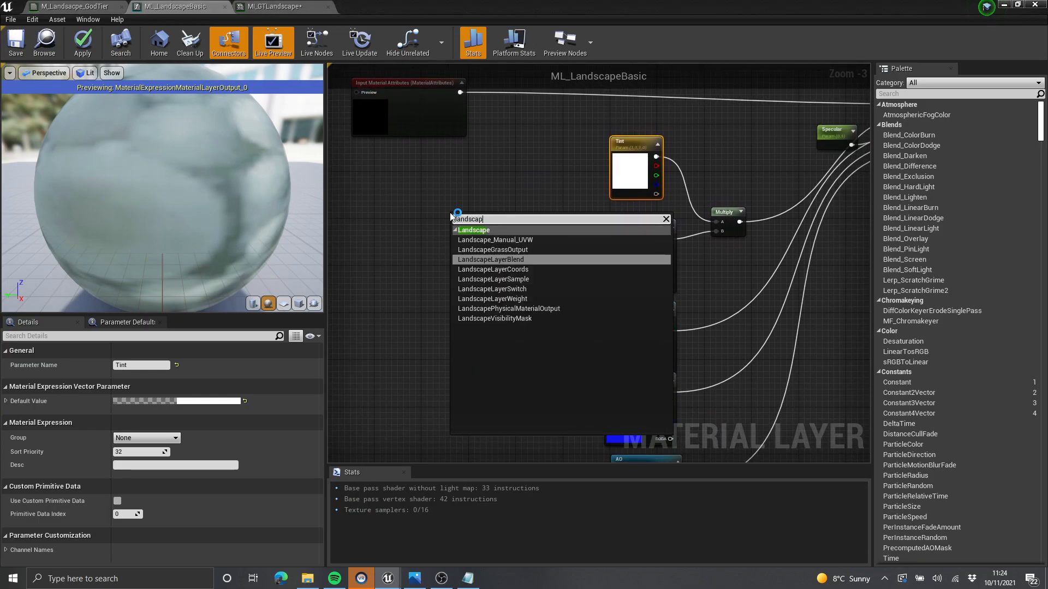
pyautogui.press('Return')
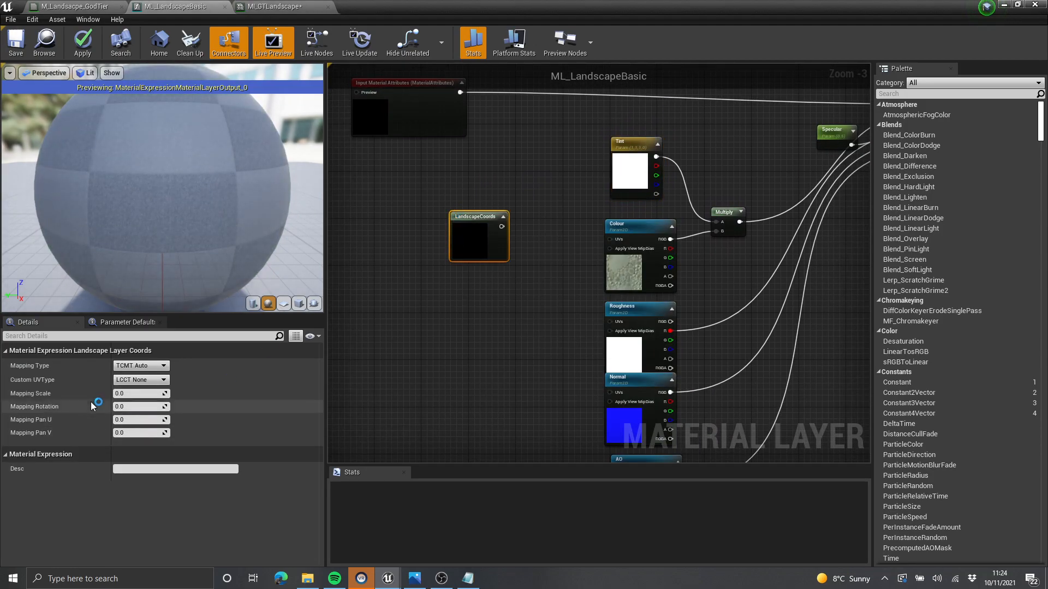
pyautogui.click(130, 395)
pyautogui.write('4033')
pyautogui.press('Return')
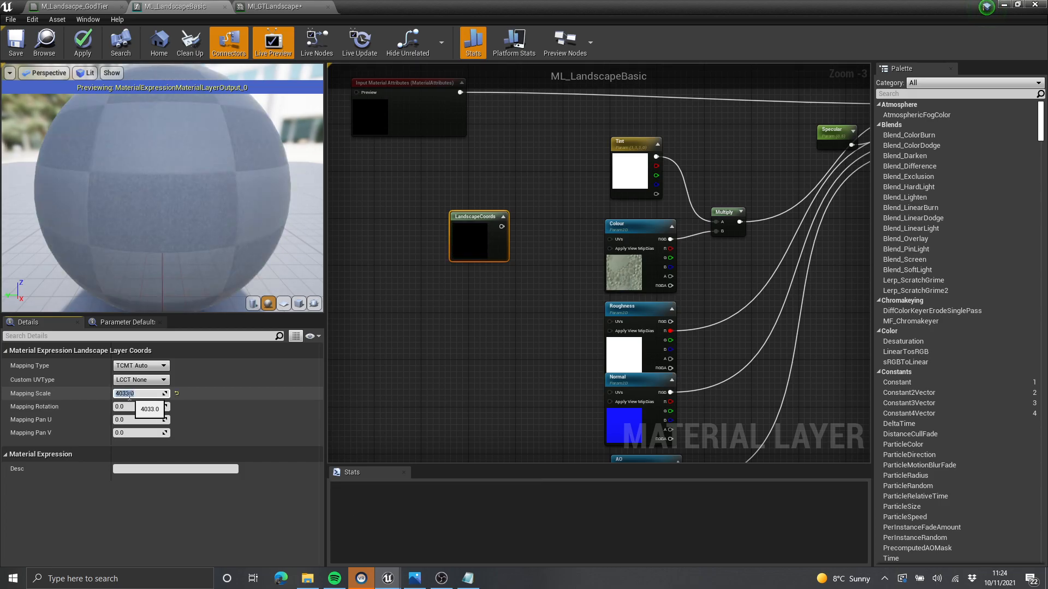
# Step: Add a Multiply node beside the LandscapeCoords node and connect the coordinates to its A input
pyautogui.moveTo(519, 253); pyautogui.dragTo(600, 221, button='right')
pyautogui.moveTo(577, 212); pyautogui.dragTo(473, 261)
pyautogui.moveTo(549, 242); pyautogui.dragTo(620, 229, button='right')
pyautogui.click(603, 227)
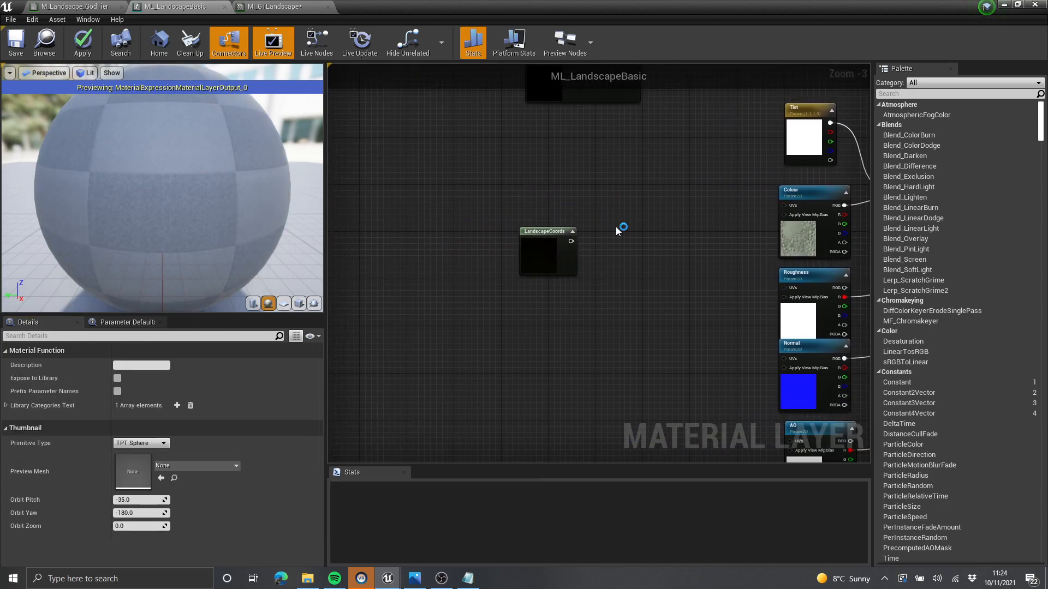
pyautogui.press('m')
pyautogui.click(620, 230)
pyautogui.scroll(3, 624, 246)
pyautogui.click(595, 201)
pyautogui.moveTo(648, 192); pyautogui.dragTo(643, 158, button='right')
pyautogui.moveTo(653, 188); pyautogui.dragTo(649, 197)
pyautogui.moveTo(609, 213); pyautogui.dragTo(534, 205)
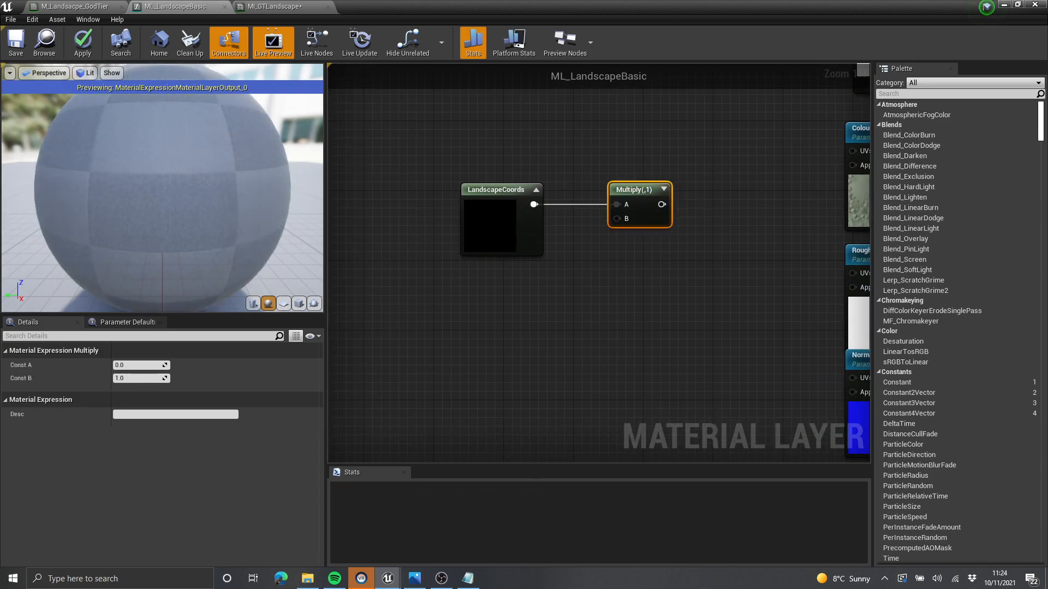
# Step: Add a scalar parameter named Mapping_Scale with default value 1 and connect it to the Multiply node's B input
pyautogui.moveTo(597, 251); pyautogui.dragTo(609, 241, button='right')
pyautogui.press('s')
pyautogui.click(498, 286)
pyautogui.write('Mapping_Sc')
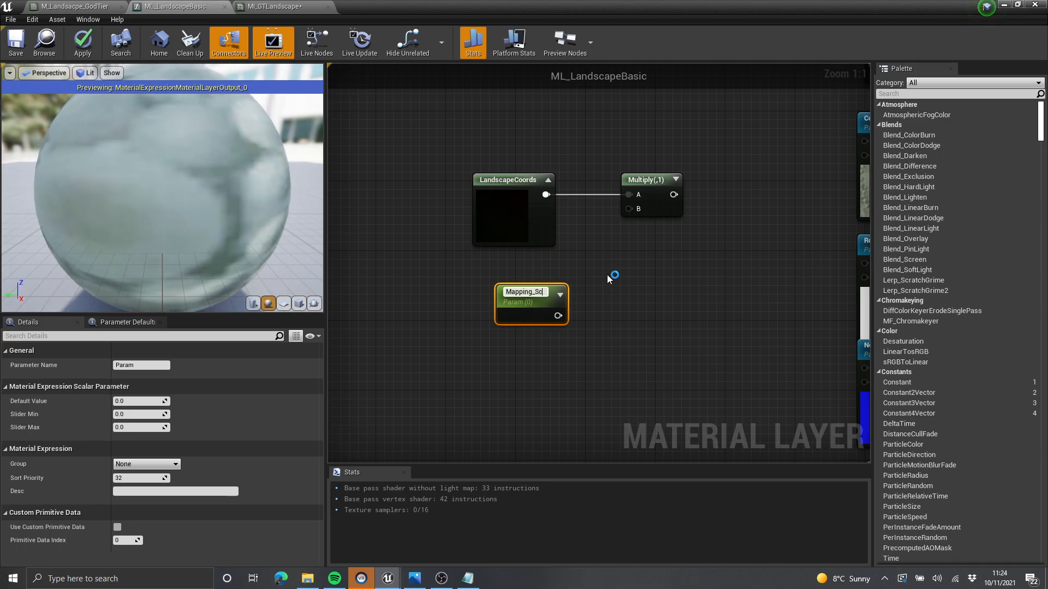
pyautogui.write('ale')
pyautogui.press('Return')
pyautogui.write('1')
pyautogui.click(699, 298)
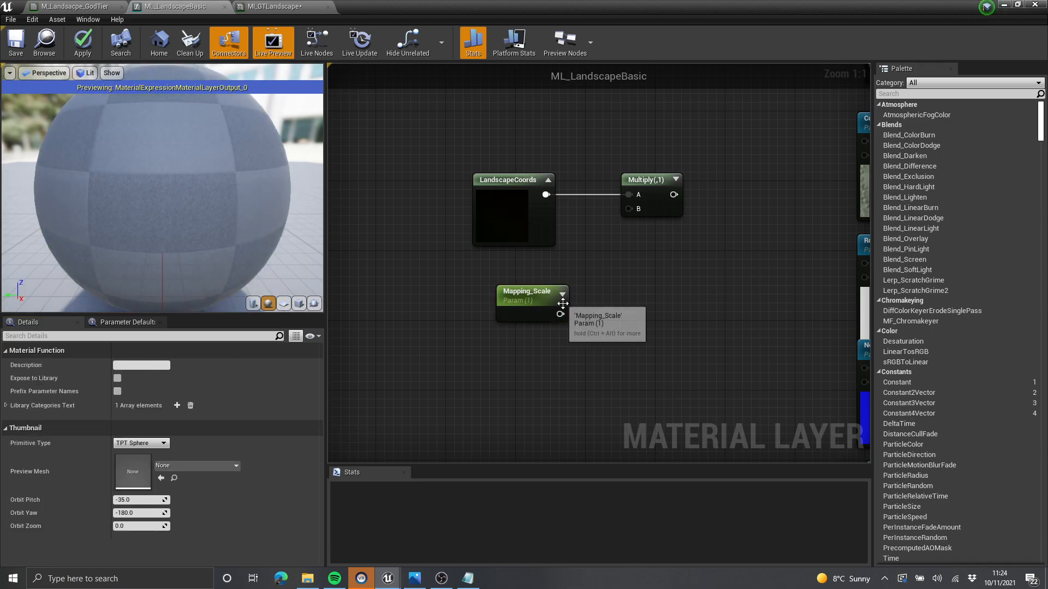
pyautogui.scroll(-2, 666, 231)
# Step: Connect the coordinate Multiply output to the UVs inputs of the Colour, Roughness, Normal and AO texture nodes
pyautogui.moveTo(709, 240); pyautogui.dragTo(508, 124, button='right')
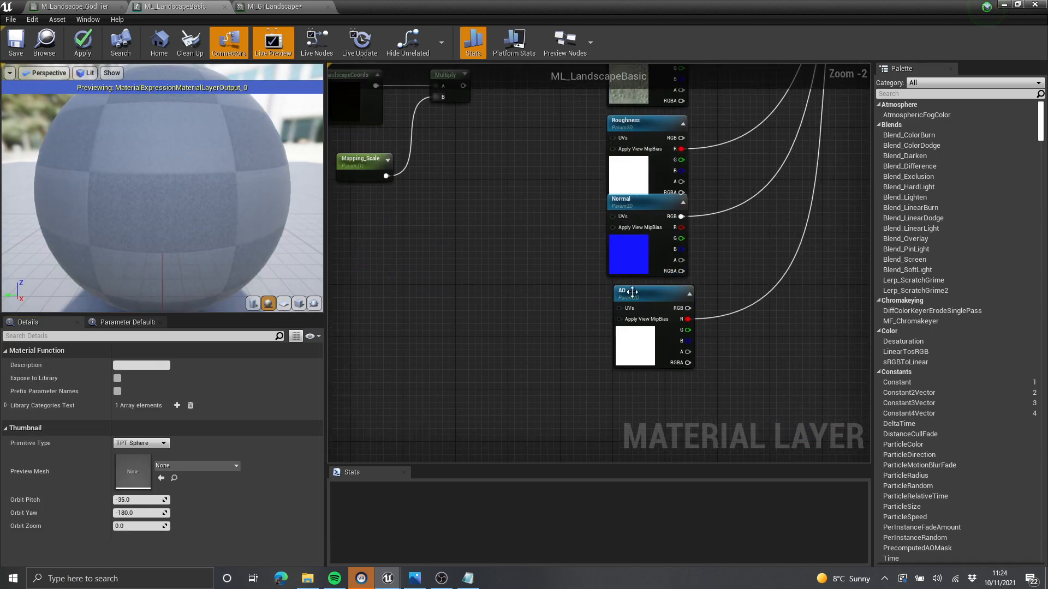
pyautogui.moveTo(615, 297); pyautogui.dragTo(461, 117)
pyautogui.moveTo(618, 245); pyautogui.dragTo(616, 245)
pyautogui.moveTo(567, 165); pyautogui.dragTo(566, 225, button='right')
pyautogui.moveTo(461, 174); pyautogui.dragTo(612, 306)
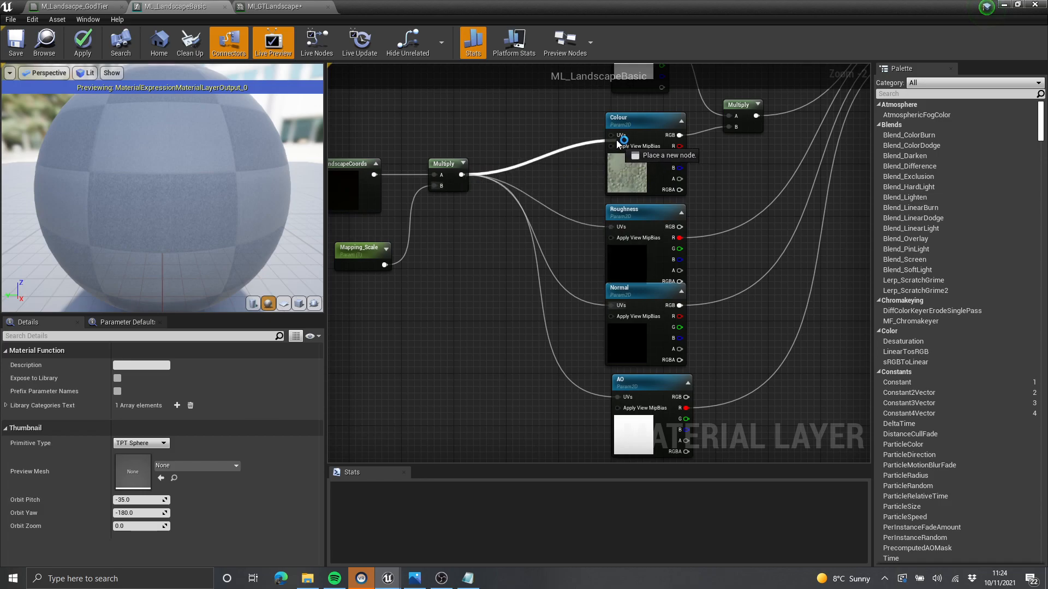
pyautogui.moveTo(557, 131); pyautogui.dragTo(575, 244, button='right')
pyautogui.moveTo(467, 283); pyautogui.dragTo(584, 170, button='right')
pyautogui.moveTo(614, 136); pyautogui.dragTo(426, 289)
# Step: Reposition the LandscapeCoords, Mapping_Scale and Multiply nodes as a group to tidy the wiring to the textures
pyautogui.moveTo(585, 166); pyautogui.dragTo(526, 225)
pyautogui.moveTo(547, 243); pyautogui.dragTo(441, 242, button='right')
pyautogui.scroll(-2, 441, 242)
pyautogui.click(491, 334)
pyautogui.scroll(-2, 557, 334)
pyautogui.moveTo(655, 374); pyautogui.dragTo(562, 274)
pyautogui.moveTo(550, 264); pyautogui.dragTo(569, 230, button='right')
pyautogui.moveTo(533, 220); pyautogui.dragTo(448, 300)
pyautogui.scroll(3, 492, 254)
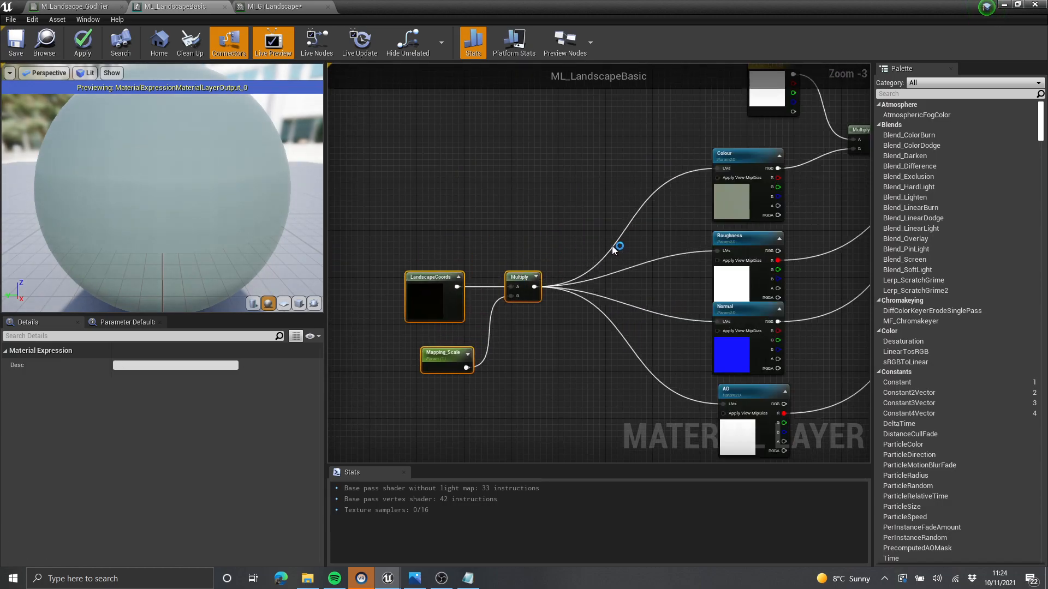
# Step: Check the UV wiring and the AO texture node's settings, and apply and save the ML_LandscapeBasic changes
pyautogui.scroll(-2, 612, 246)
pyautogui.moveTo(612, 247); pyautogui.dragTo(527, 244, button='right')
pyautogui.moveTo(746, 195); pyautogui.dragTo(746, 218, button='right')
pyautogui.moveTo(515, 261); pyautogui.dragTo(596, 198, button='right')
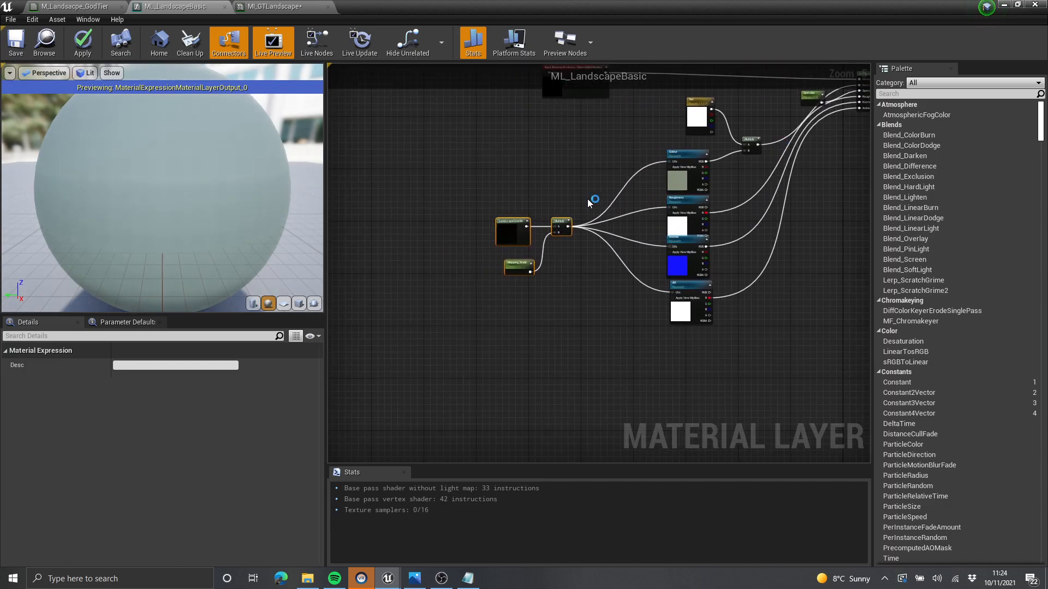
pyautogui.click(689, 312)
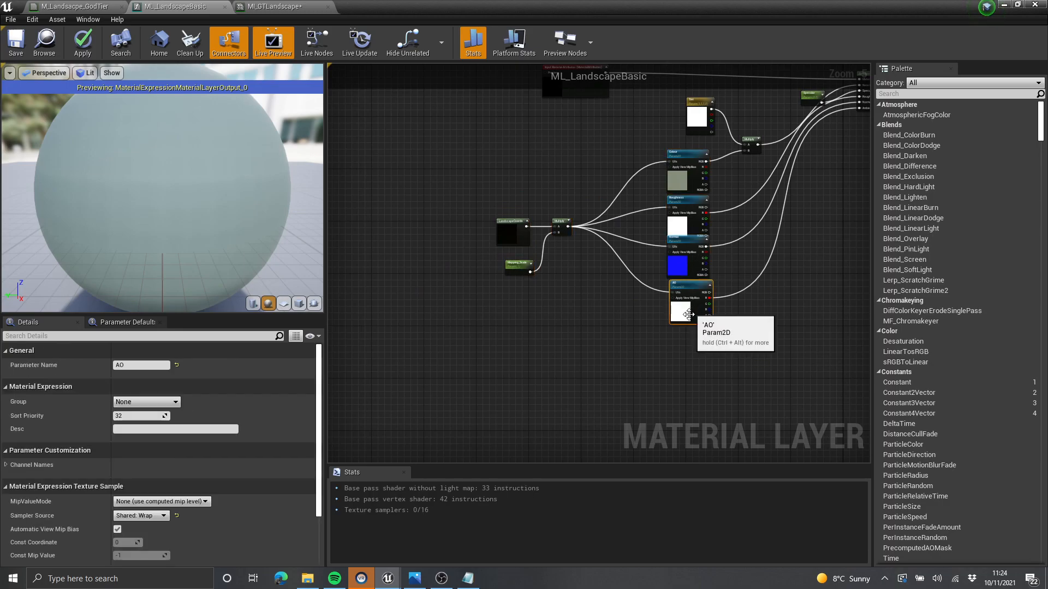
pyautogui.moveTo(470, 239); pyautogui.dragTo(477, 244, button='right')
pyautogui.scroll(5, 477, 261)
pyautogui.scroll(-1, 608, 205)
pyautogui.moveTo(793, 205); pyautogui.dragTo(586, 206, button='right')
pyautogui.scroll(-3, 671, 330)
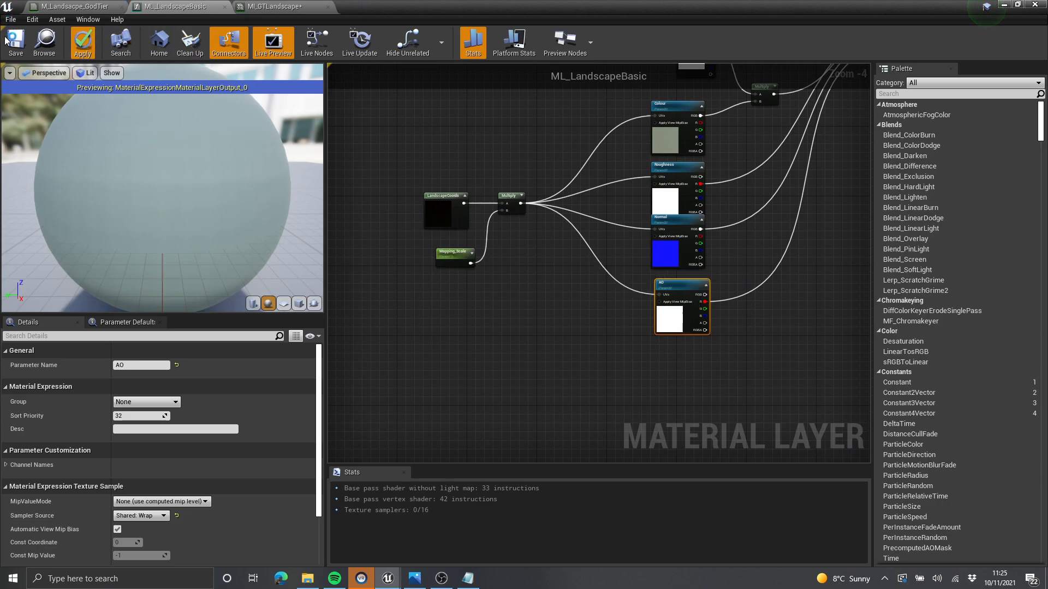
# Step: Shrink the editor window so the terrain shows, and bring up the Grass layer's scalar parameters in MI_GTLandscape
pyautogui.moveTo(500, 5); pyautogui.dragTo(777, 174)
pyautogui.click(736, 179)
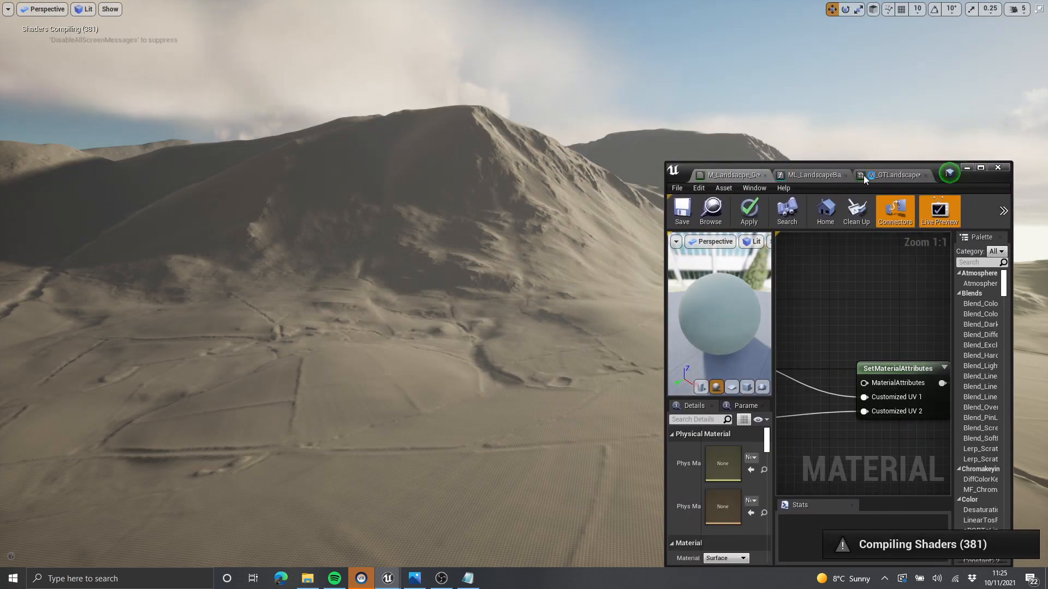
pyautogui.click(893, 175)
pyautogui.moveTo(934, 174); pyautogui.dragTo(923, 44)
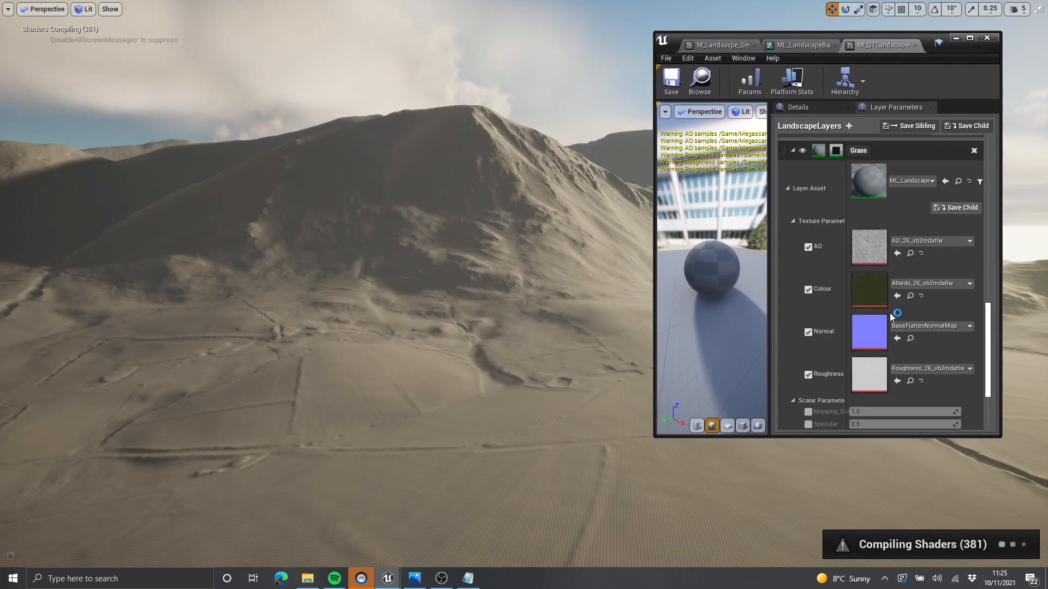
pyautogui.scroll(-1, 884, 333)
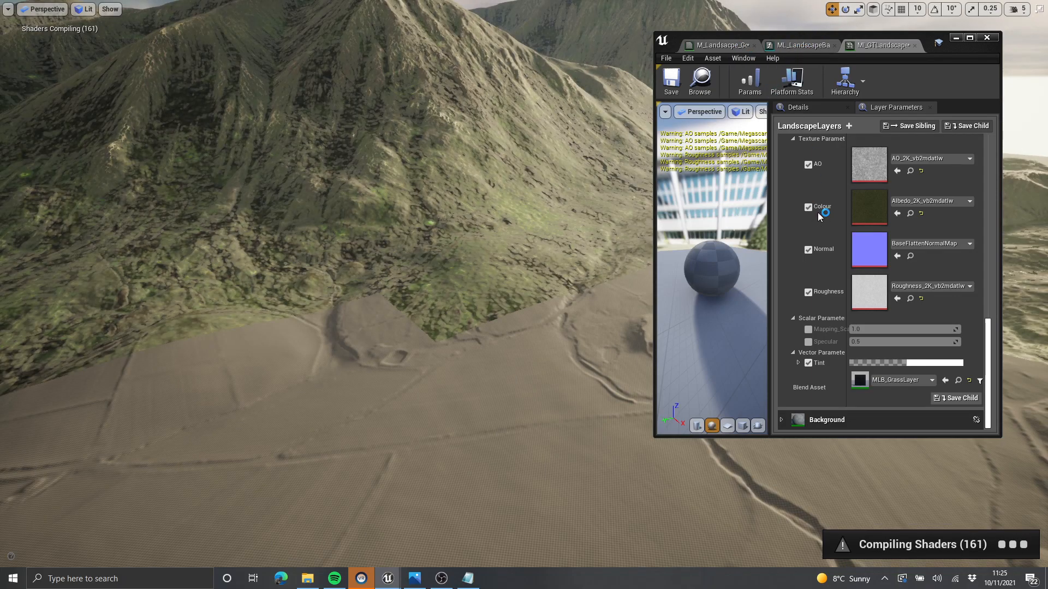
pyautogui.moveTo(625, 239); pyautogui.dragTo(611, 210, button='right')
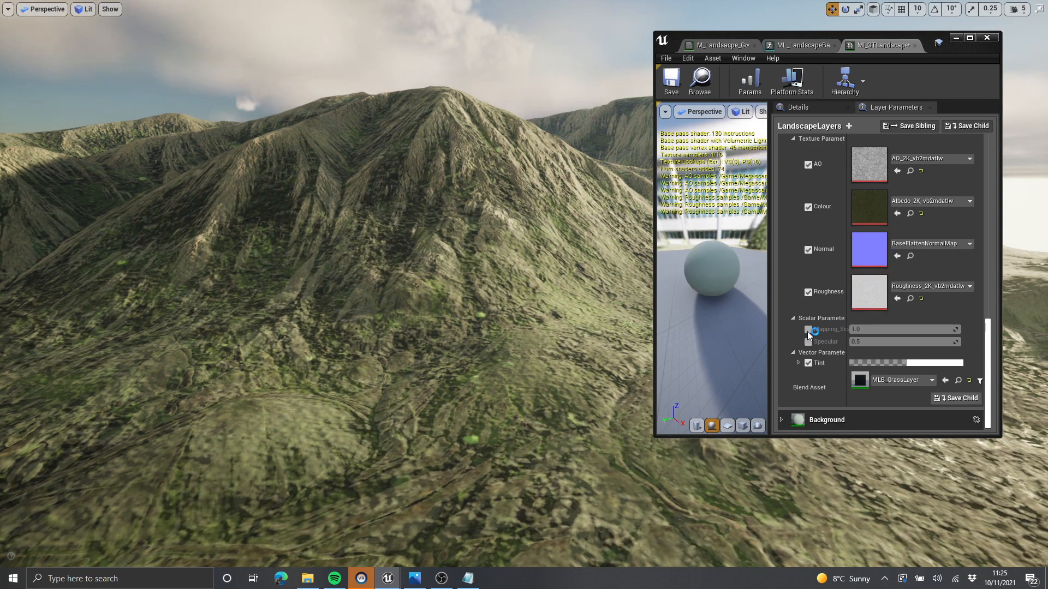
# Step: Enable the Grass layer's Mapping_Scale override and set it to 5
pyautogui.click(808, 330)
pyautogui.click(872, 328)
pyautogui.write('5')
pyautogui.press('Return')
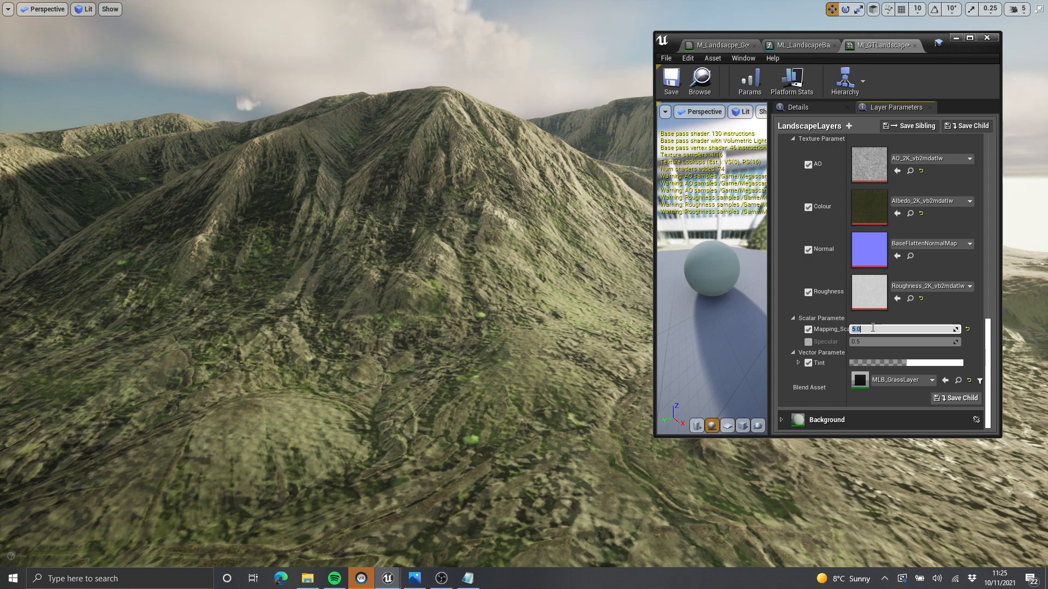
# Step: Enable the Sediment layer's Mapping_Scale and set it to 10, and set the Grass layer's Mapping_Scale to 10
pyautogui.scroll(3, 946, 273)
pyautogui.scroll(5, 825, 295)
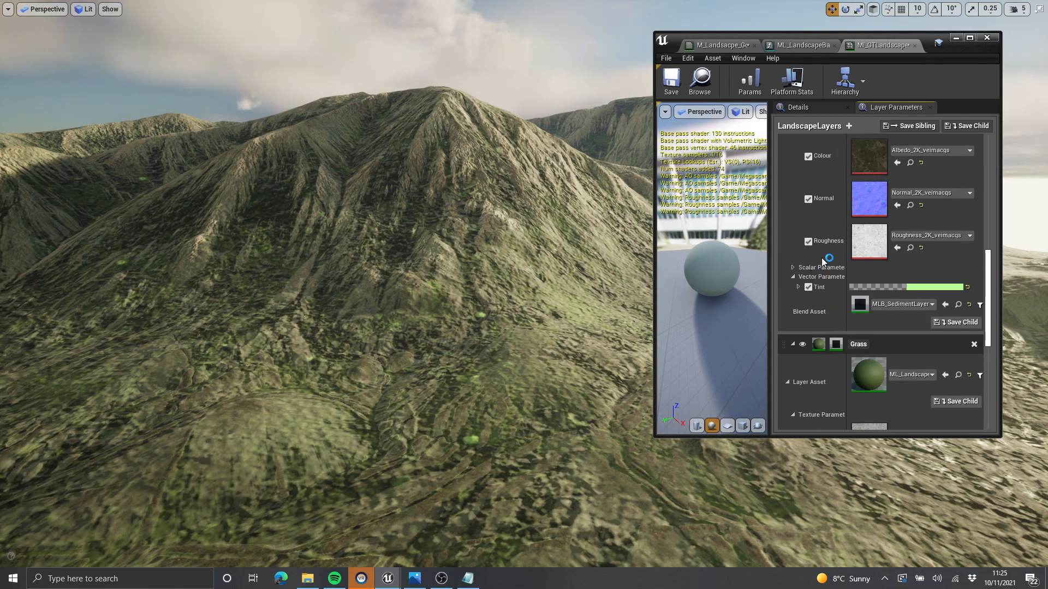
pyautogui.click(808, 313)
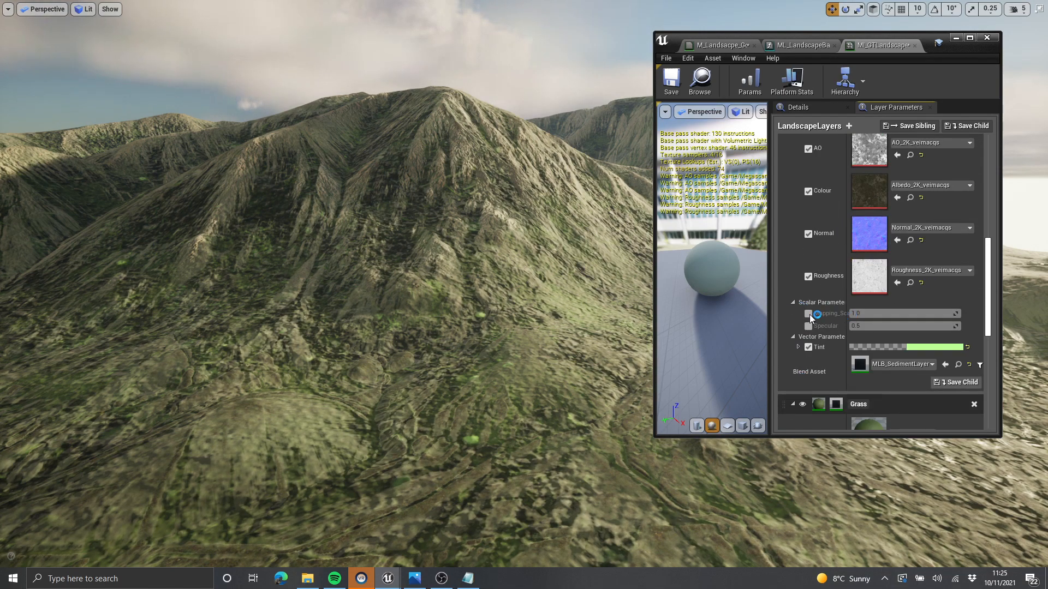
pyautogui.click(872, 314)
pyautogui.write('10')
pyautogui.press('Return')
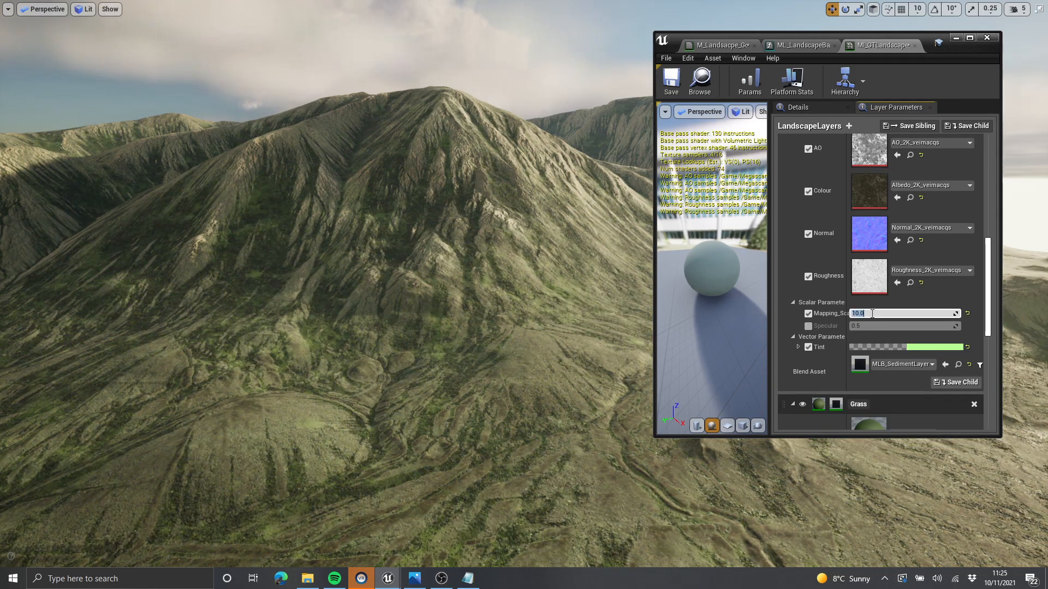
pyautogui.scroll(-6, 831, 306)
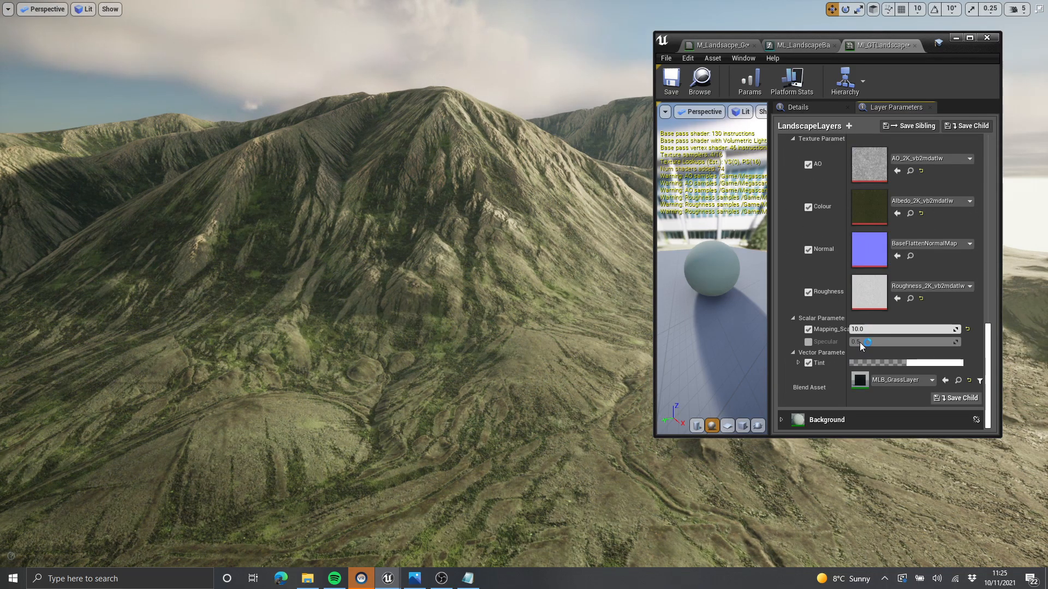
# Step: Expand the Rock layer's scalar parameters, enable its Mapping_Scale override and set it to 10
pyautogui.scroll(10, 859, 342)
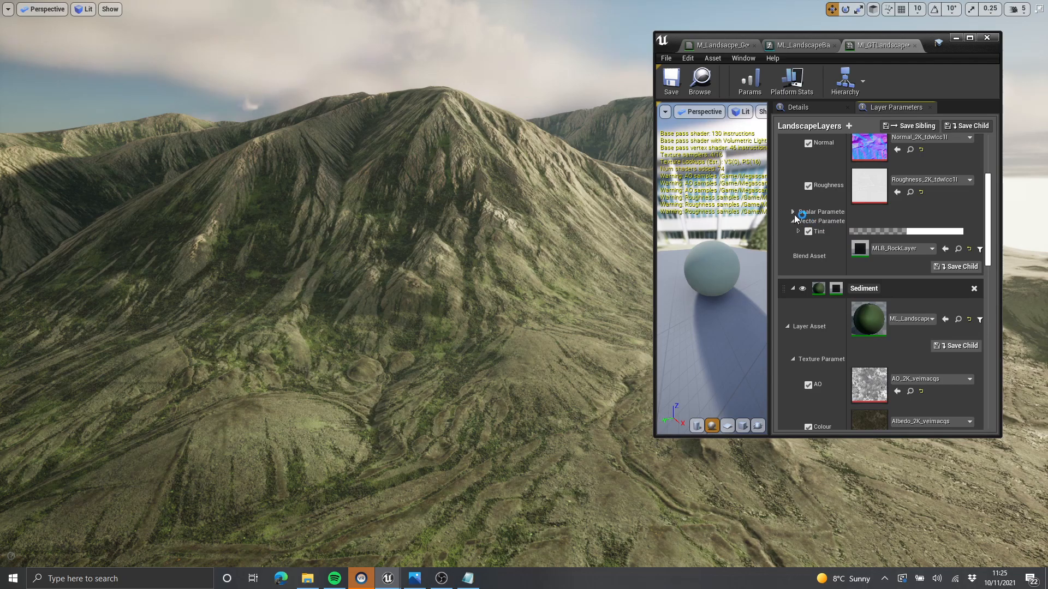
pyautogui.click(793, 212)
pyautogui.click(808, 223)
pyautogui.click(887, 225)
pyautogui.write('10')
pyautogui.press('Return')
# Step: Minimise the material instance window and fly over the mountain down to ground level to examine the texture tiling
pyautogui.moveTo(523, 262); pyautogui.dragTo(491, 317, button='right')
pyautogui.click(957, 38)
pyautogui.moveTo(938, 55); pyautogui.dragTo(1009, 104, button='right')
pyautogui.moveTo(524, 295); pyautogui.dragTo(629, 222, button='right')
pyautogui.press('w')
pyautogui.press('a')
pyautogui.moveTo(524, 295); pyautogui.dragTo(614, 251, button='right')
pyautogui.press('w')
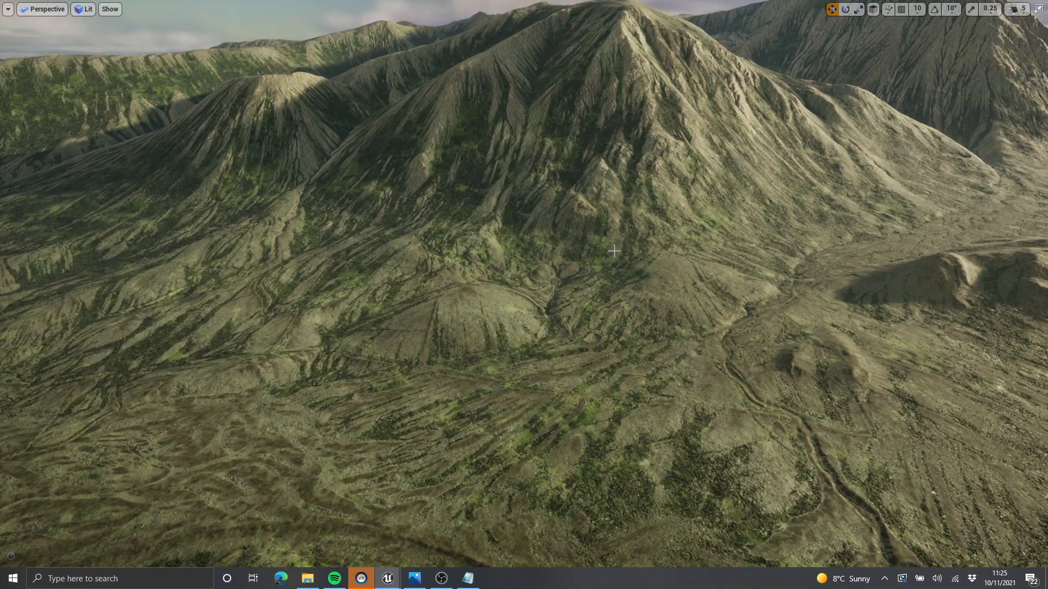
pyautogui.press('w')
pyautogui.moveTo(597, 186); pyautogui.dragTo(595, 208, button='right')
pyautogui.press('w')
pyautogui.press('q')
# Step: Exit the full-screen viewport and place a basic Cube on the terrain as a scale reference
pyautogui.press('F11')
pyautogui.click(884, 339)
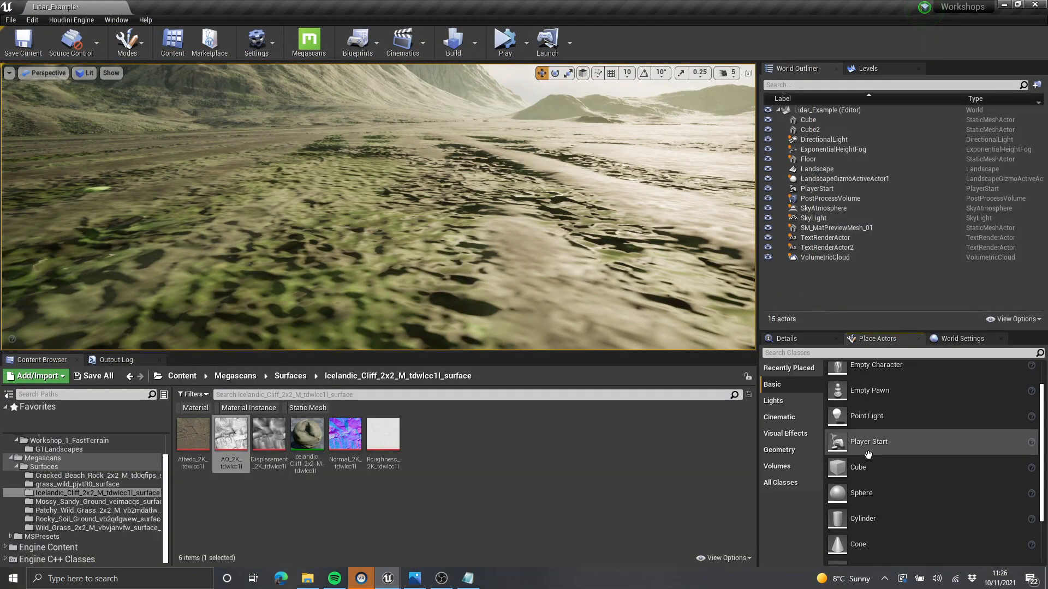
pyautogui.moveTo(885, 456); pyautogui.dragTo(473, 273)
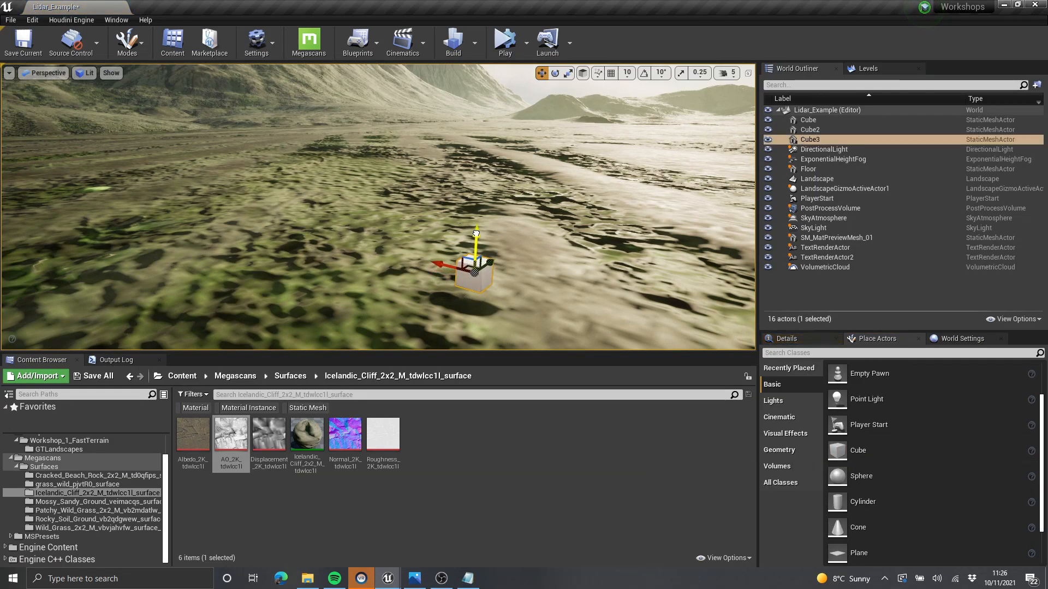
# Step: Set the new cube's Y scale to 1 and Z scale to 1.8 in its transform
pyautogui.click(788, 338)
pyautogui.scroll(8, 941, 456)
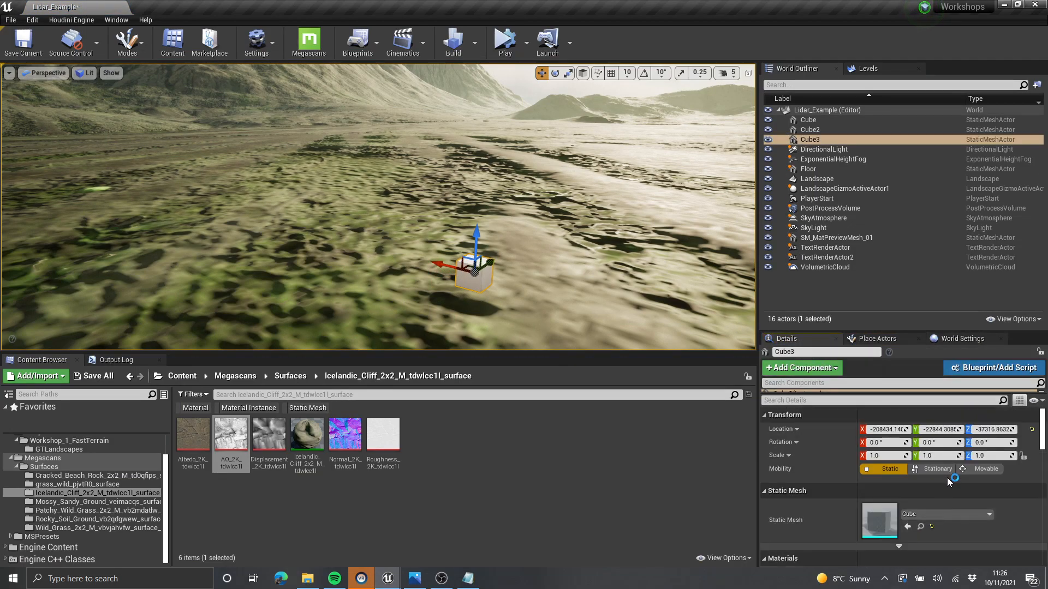
pyautogui.moveTo(941, 457); pyautogui.dragTo(964, 455)
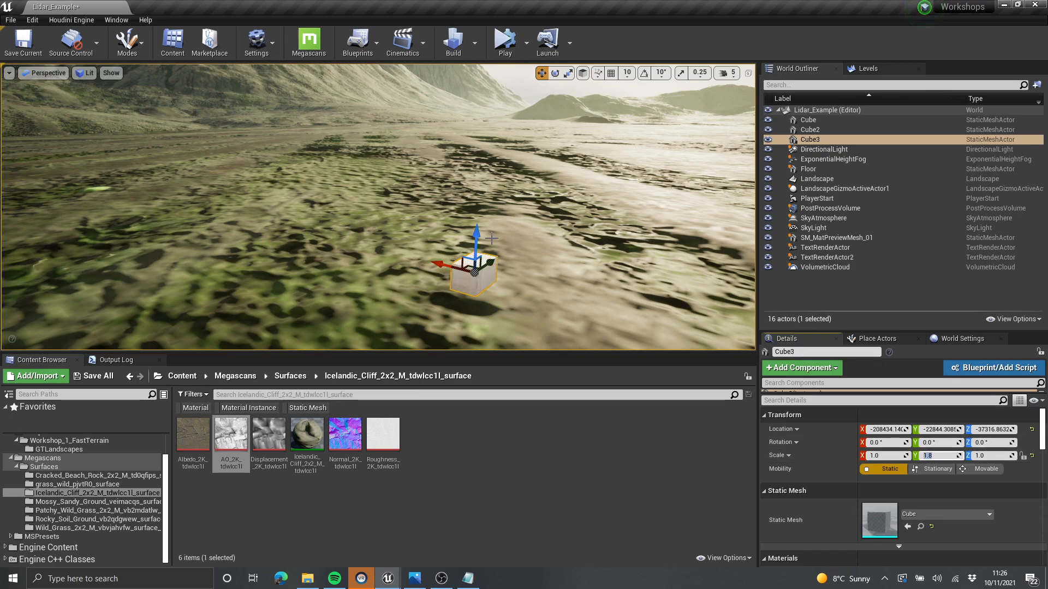
pyautogui.write('1')
pyautogui.click(990, 455)
pyautogui.write('1.8')
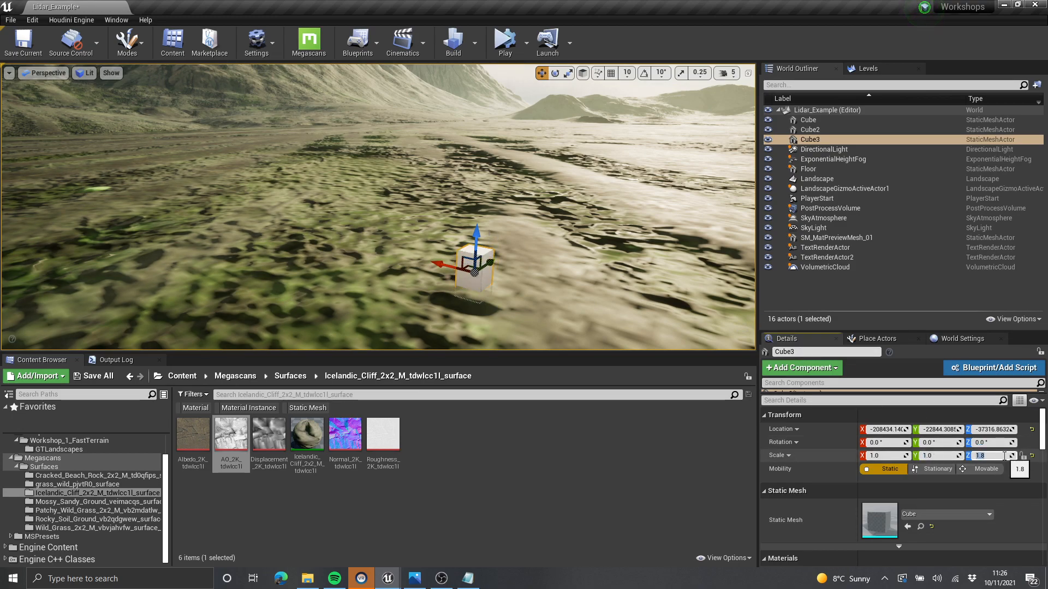
# Step: Adjust the reference cube's height on the terrain and set its X and Y scale to 0.5
pyautogui.click(474, 238)
pyautogui.moveTo(474, 238); pyautogui.dragTo(474, 225)
pyautogui.click(928, 455)
pyautogui.click(877, 455)
pyautogui.write('0.5')
pyautogui.press('Return')
# Step: View the terrain full screen and fly down to the resized cube to judge the ground texture scale up close
pyautogui.moveTo(618, 210); pyautogui.dragTo(513, 201, button='right')
pyautogui.press('F11')
pyautogui.press('w')
pyautogui.press('w')
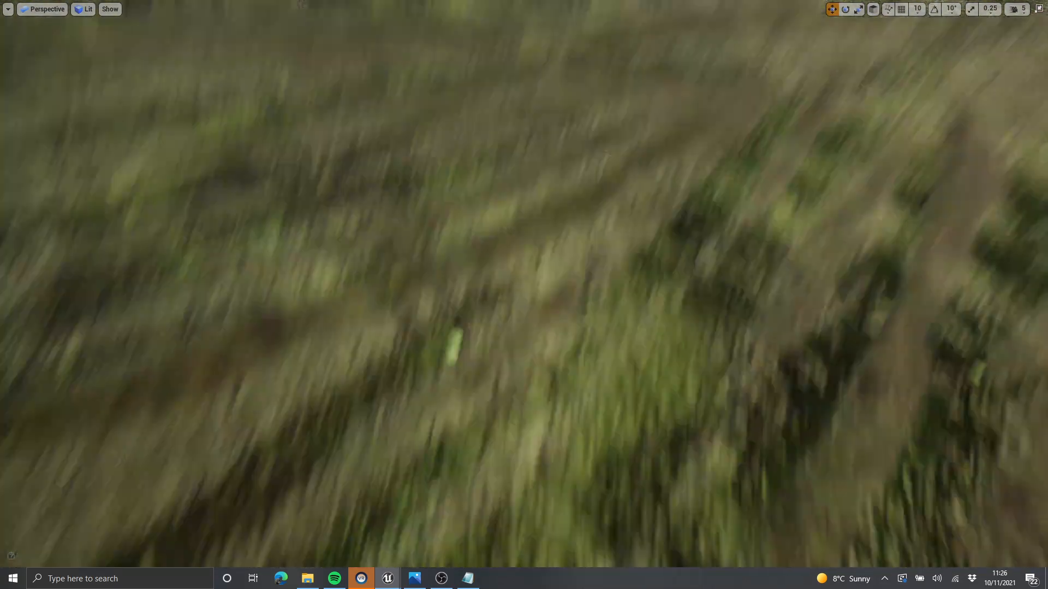
pyautogui.press('w')
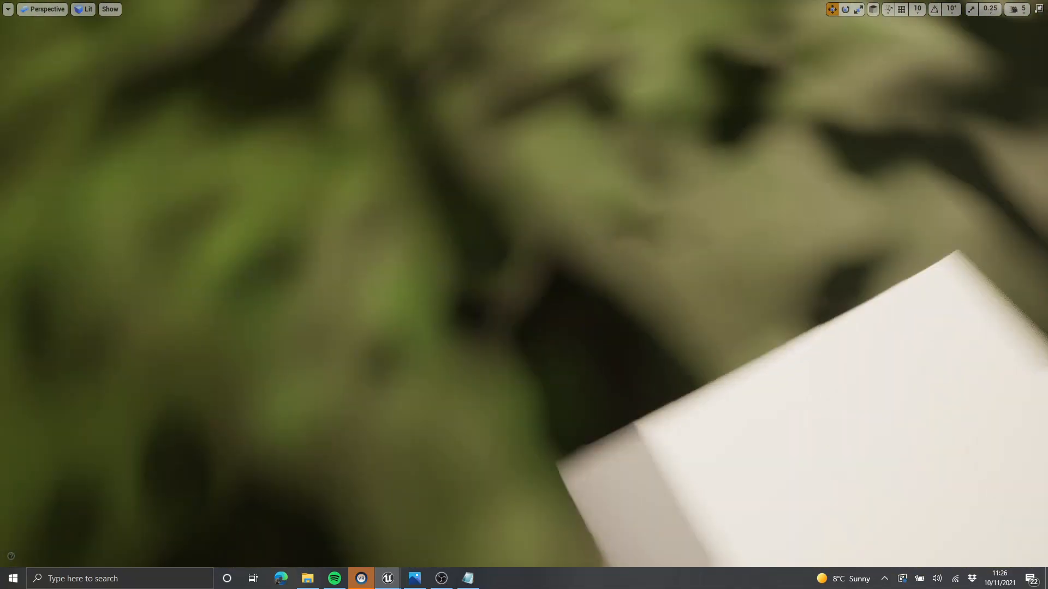
pyautogui.moveTo(524, 295); pyautogui.dragTo(562, 161, button='right')
pyautogui.press('s')
pyautogui.press('s')
pyautogui.moveTo(659, 224)
pyautogui.mouseDown(button='right')
pyautogui.moveTo(661, 271)
pyautogui.moveTo(671, 231)
pyautogui.mouseUp(button='right')
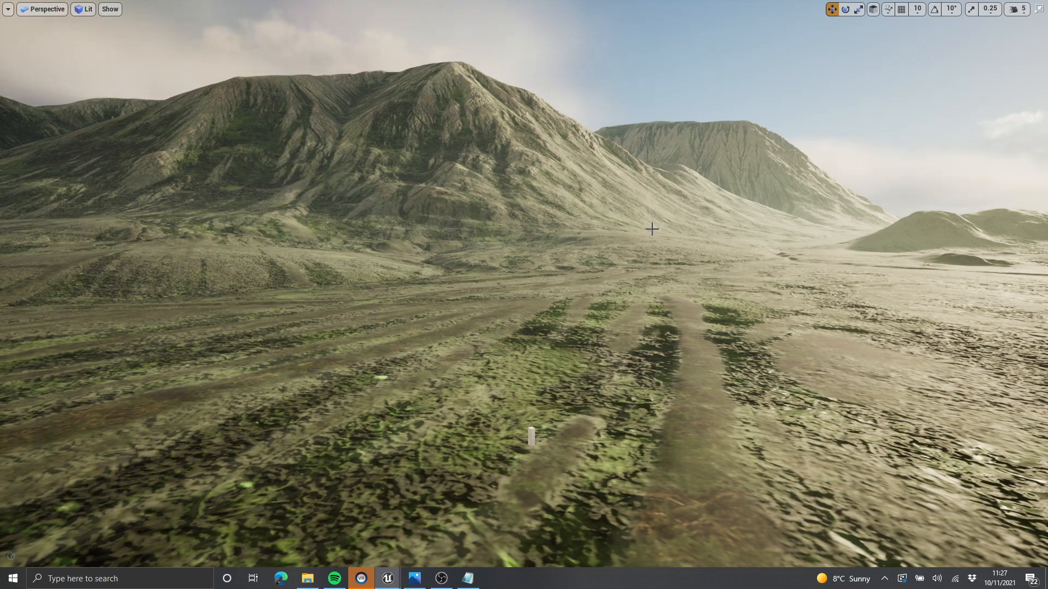
# Step: Examine the ground from varying heights and distances around the cube to compare texture detail and tiling with human scale
pyautogui.press('f')
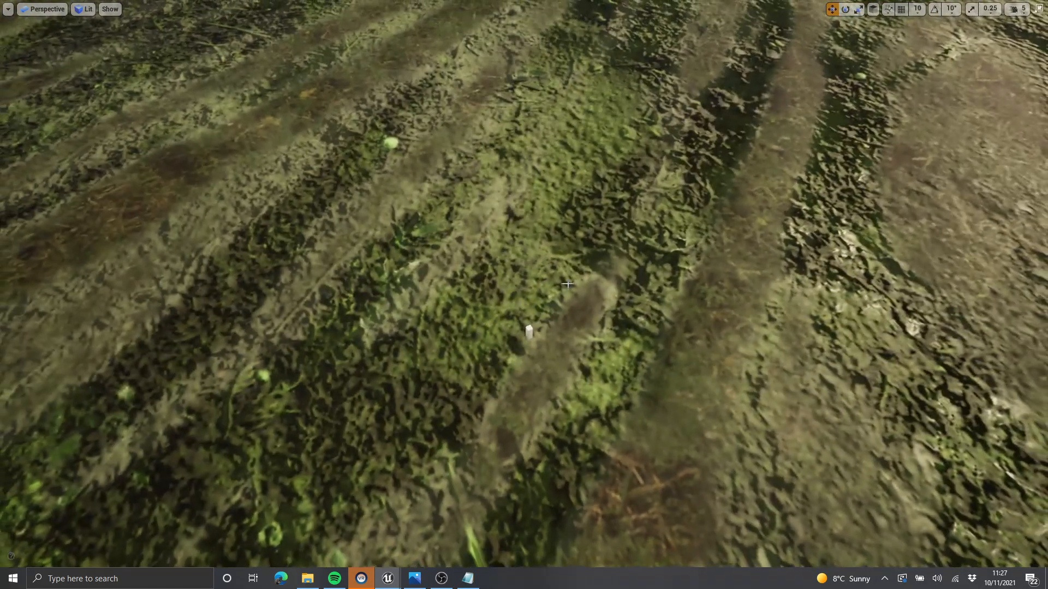
pyautogui.moveTo(567, 284); pyautogui.dragTo(609, 335, button='right')
pyautogui.press('s')
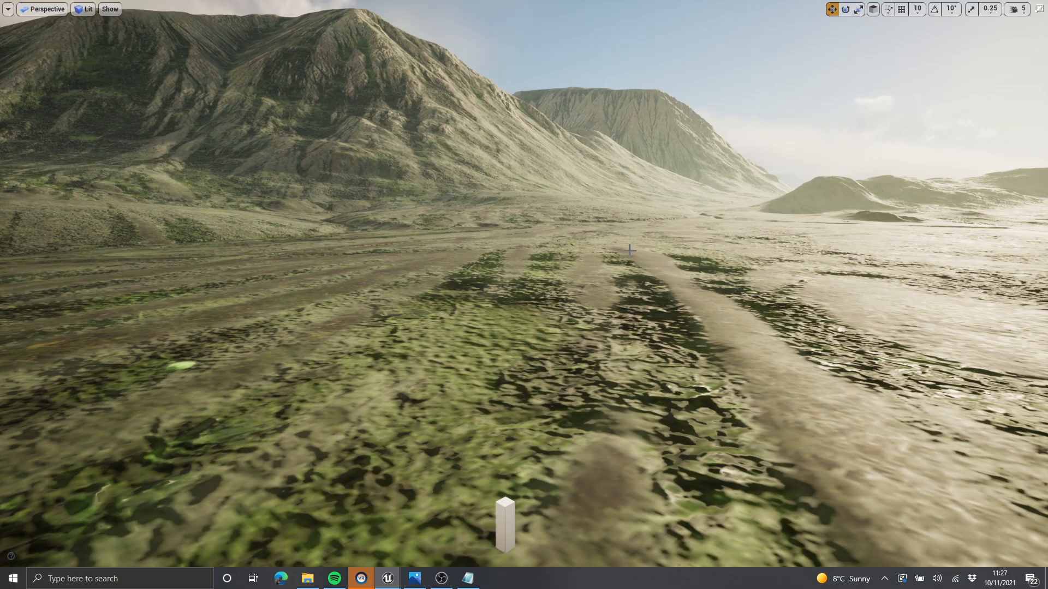
pyautogui.scroll(-3, 629, 250)
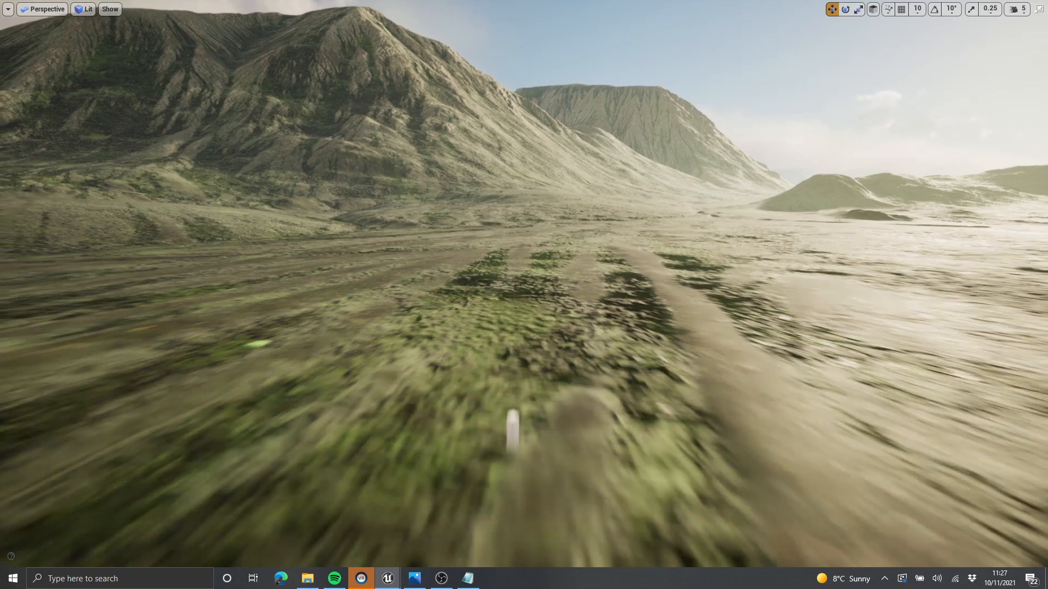
pyautogui.moveTo(629, 250); pyautogui.dragTo(621, 217, button='right')
pyautogui.press('s')
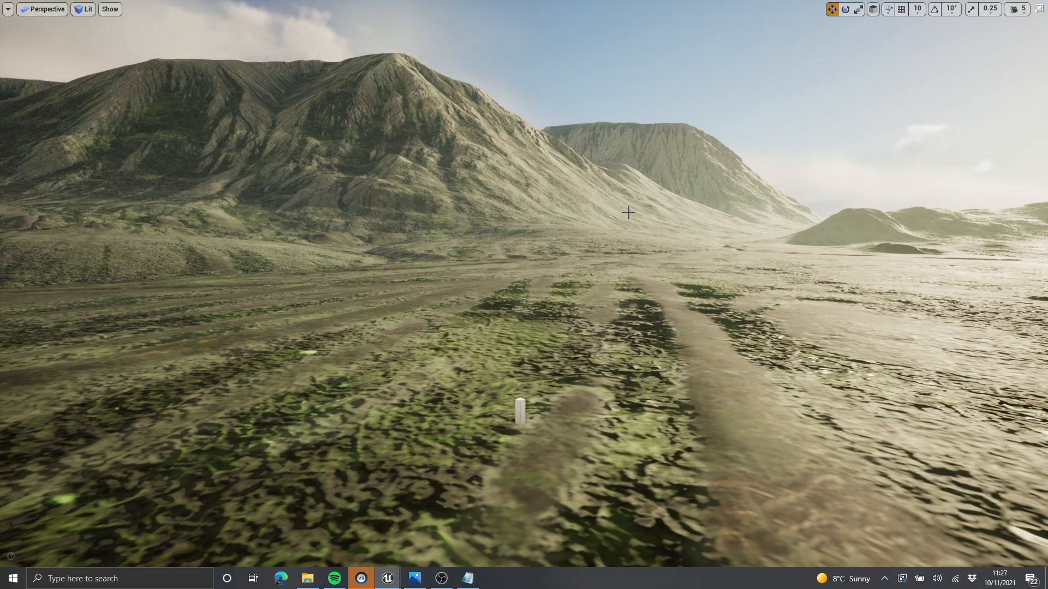
pyautogui.press('w')
pyautogui.moveTo(632, 274); pyautogui.dragTo(562, 309, button='right')
pyautogui.press('s')
pyautogui.press('s')
pyautogui.press('w')
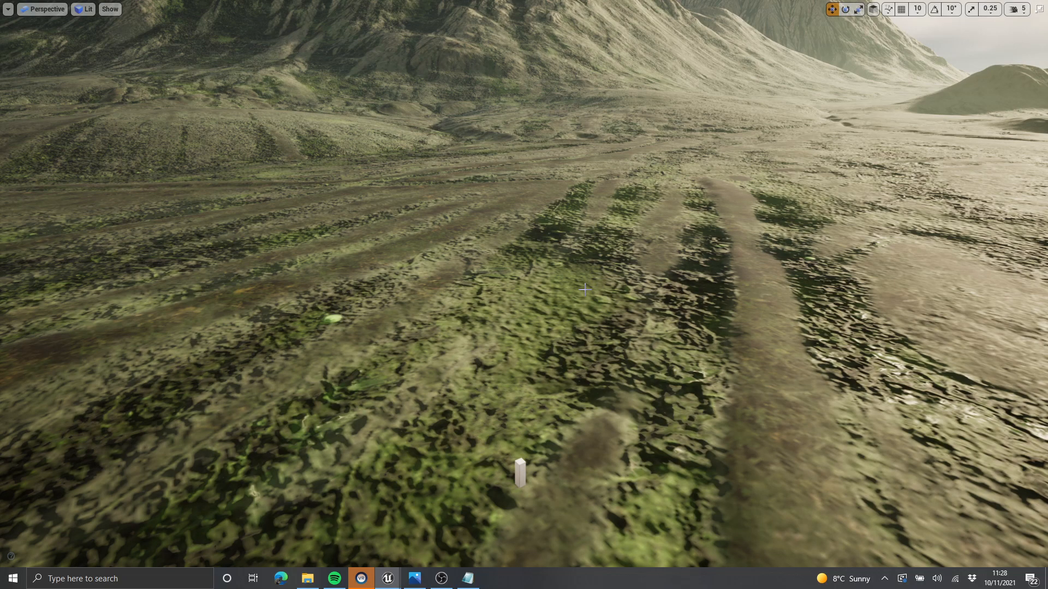
# Step: Return to the ML_LandscapeBasic graph, maximise its window and move the texture sampling nodes down to make room above them
pyautogui.hotkey('alt', 'Tab')
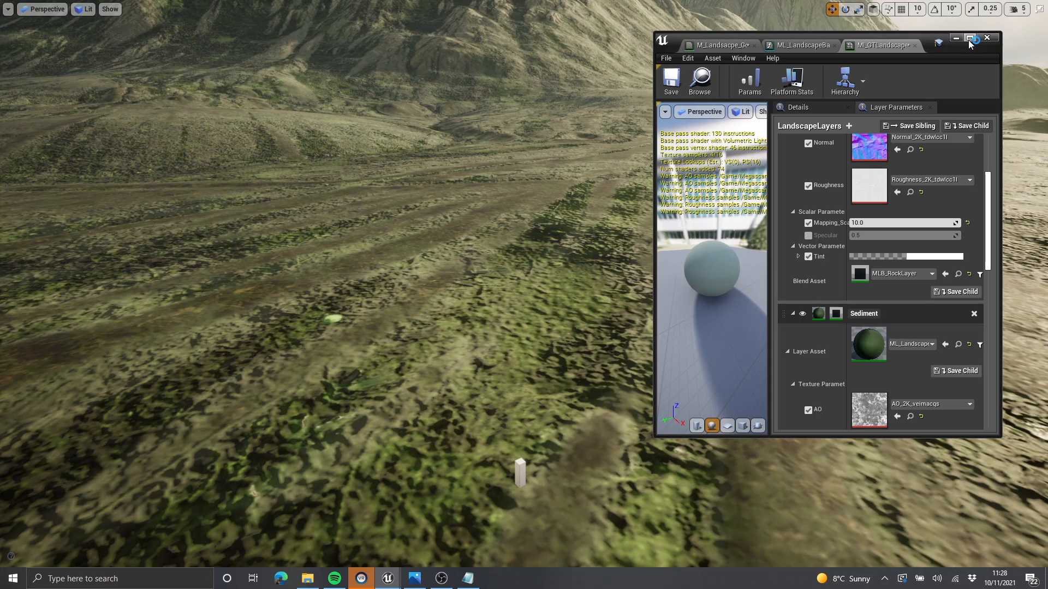
pyautogui.click(795, 42)
pyautogui.click(967, 37)
pyautogui.scroll(-1, 590, 150)
pyautogui.moveTo(590, 150); pyautogui.dragTo(597, 140, button='right')
pyautogui.moveTo(654, 309); pyautogui.dragTo(439, 164)
pyautogui.scroll(2, 628, 157)
pyautogui.moveTo(629, 152); pyautogui.dragTo(634, 243)
pyautogui.scroll(-2, 666, 245)
pyautogui.moveTo(689, 246); pyautogui.dragTo(666, 237, button='right')
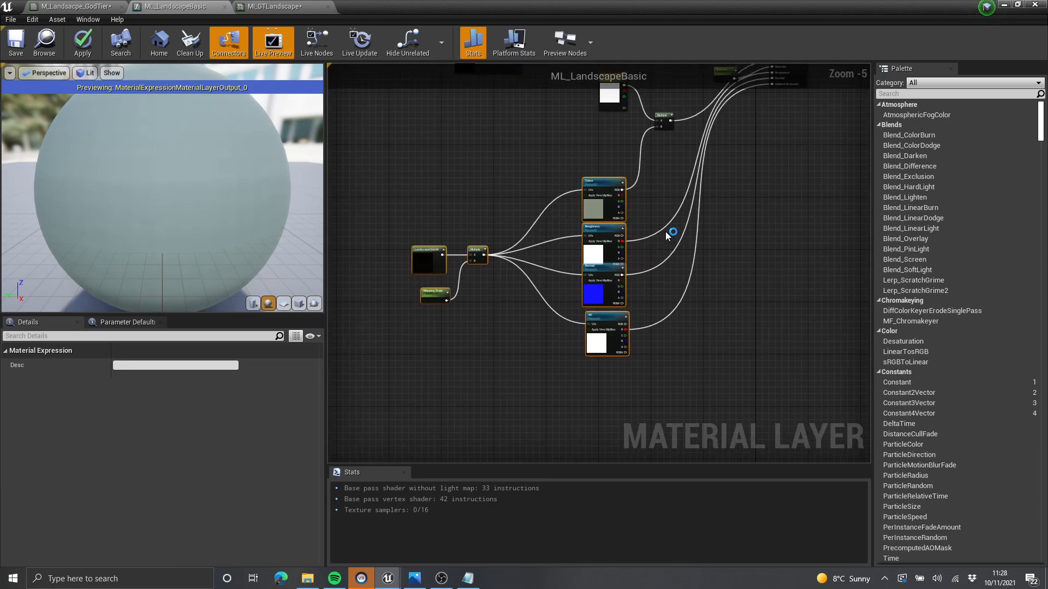
pyautogui.scroll(2, 649, 237)
pyautogui.scroll(-5, 526, 217)
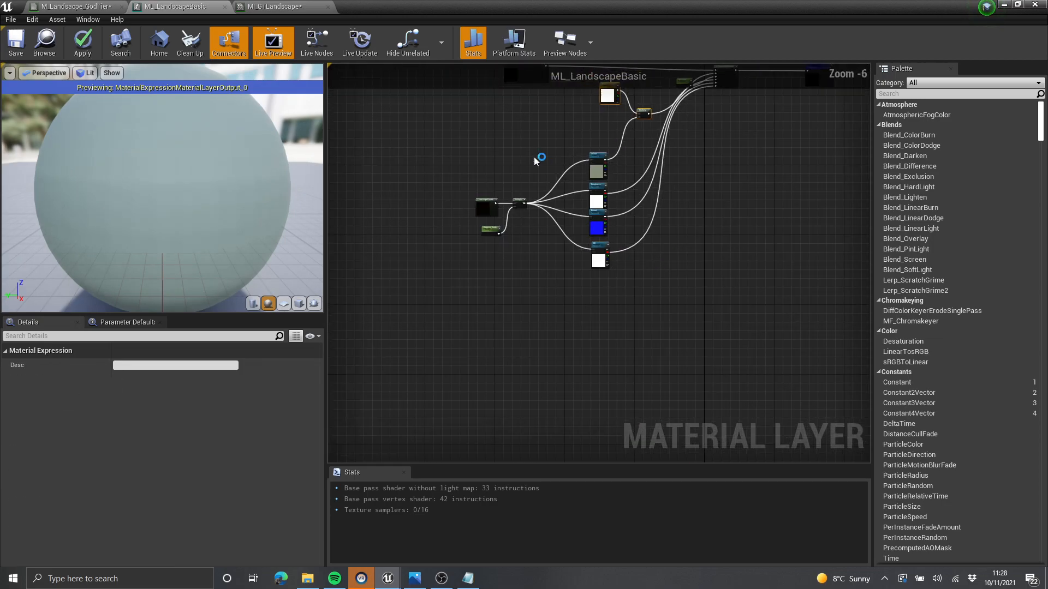
pyautogui.scroll(8, 578, 175)
pyautogui.click(659, 206)
# Step: Duplicate the Colour texture parameter, place the copy above the original and name it DetailColour
pyautogui.scroll(-3, 655, 205)
pyautogui.moveTo(637, 159); pyautogui.dragTo(619, 250, button='right')
pyautogui.click(540, 273)
pyautogui.moveTo(530, 225); pyautogui.dragTo(553, 263, button='right')
pyautogui.hotkey('ctrl', 'c')
pyautogui.hotkey('ctrl', 'v')
pyautogui.moveTo(582, 241); pyautogui.dragTo(564, 264)
pyautogui.click(128, 365)
pyautogui.write('DetailColour')
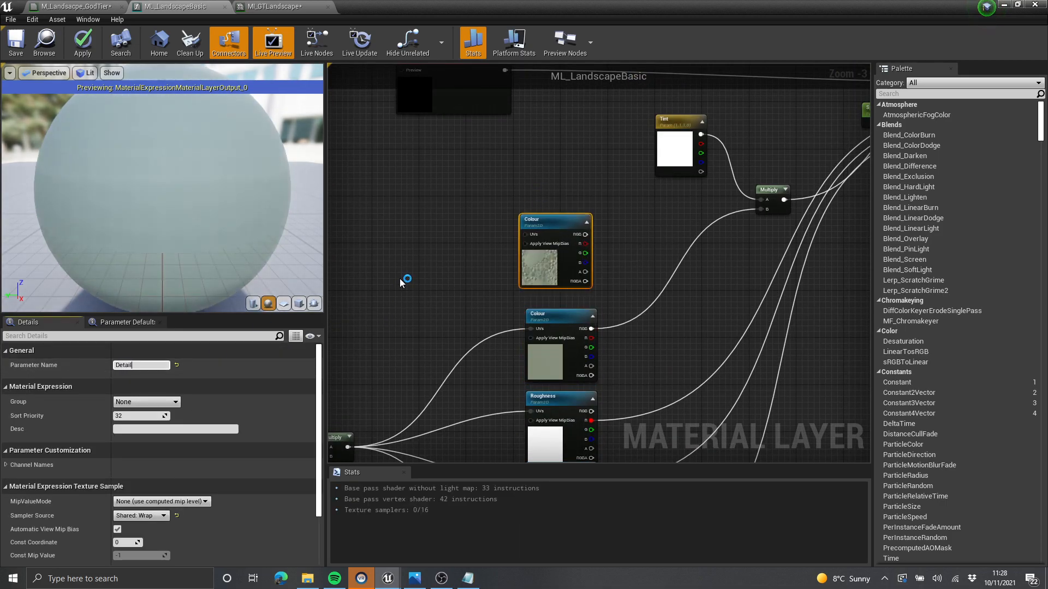
pyautogui.press('Return')
pyautogui.moveTo(565, 221); pyautogui.dragTo(574, 221)
# Step: Multiply LandscapeCoords by a new scalar parameter named Detail_Mapping_Scale, using a second Multiply node
pyautogui.scroll(-1, 491, 267)
pyautogui.moveTo(380, 330); pyautogui.dragTo(559, 248, button='right')
pyautogui.scroll(2, 508, 223)
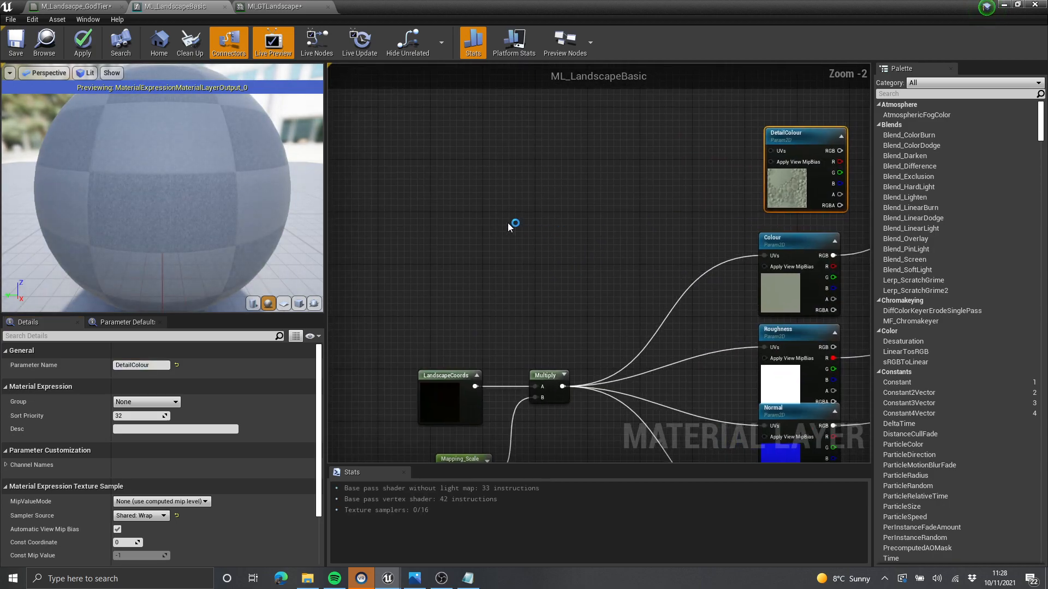
pyautogui.click(508, 223)
pyautogui.moveTo(475, 386); pyautogui.dragTo(610, 188)
pyautogui.press('s')
pyautogui.click(499, 240)
pyautogui.write('_Mapping_Scale')
pyautogui.press('Return')
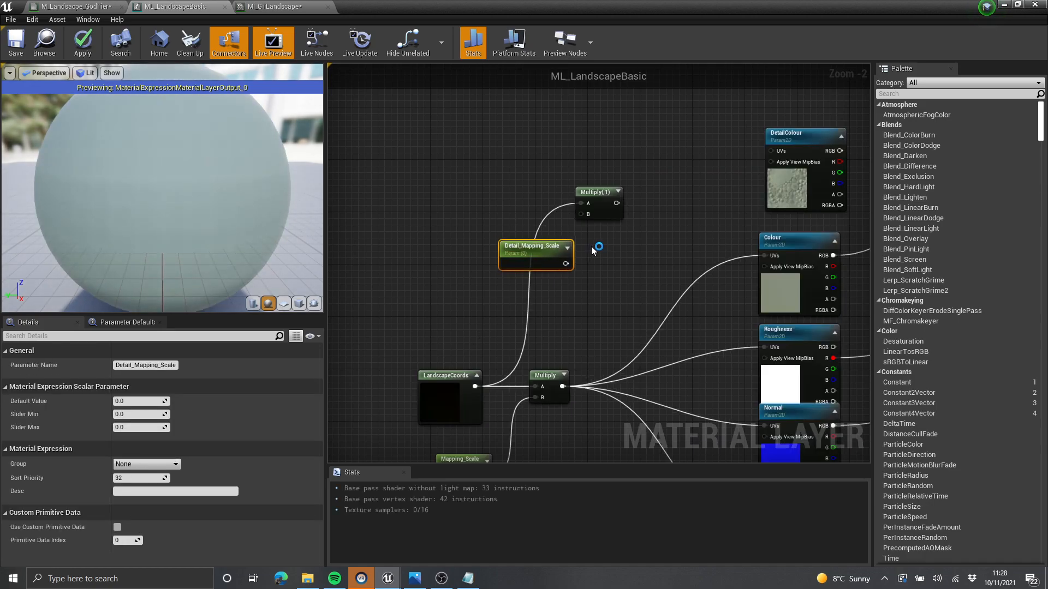
pyautogui.moveTo(564, 277); pyautogui.dragTo(565, 263)
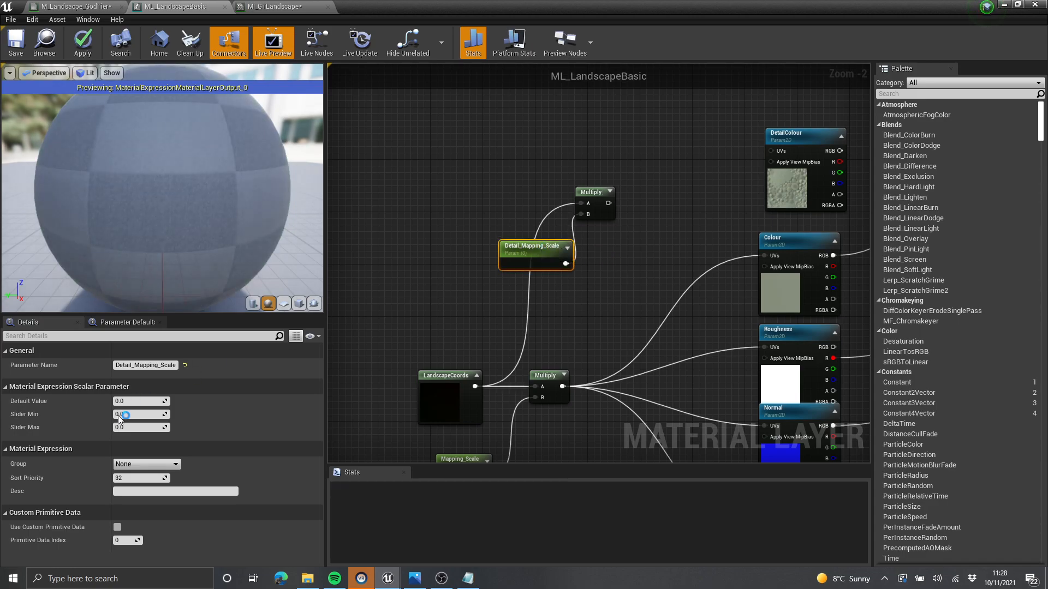
# Step: Set the default value to 10 for Mapping_Scale and 100 for Detail_Mapping_Scale
pyautogui.write('10')
pyautogui.click(616, 292)
pyautogui.moveTo(606, 298); pyautogui.dragTo(580, 171, button='right')
pyautogui.scroll(2, 429, 342)
pyautogui.click(428, 342)
pyautogui.scroll(-2, 567, 294)
pyautogui.moveTo(568, 291); pyautogui.dragTo(545, 328, button='right')
pyautogui.scroll(1, 540, 335)
pyautogui.click(141, 400)
pyautogui.write('10')
pyautogui.click(660, 346)
pyautogui.moveTo(600, 251); pyautogui.dragTo(599, 364, button='right')
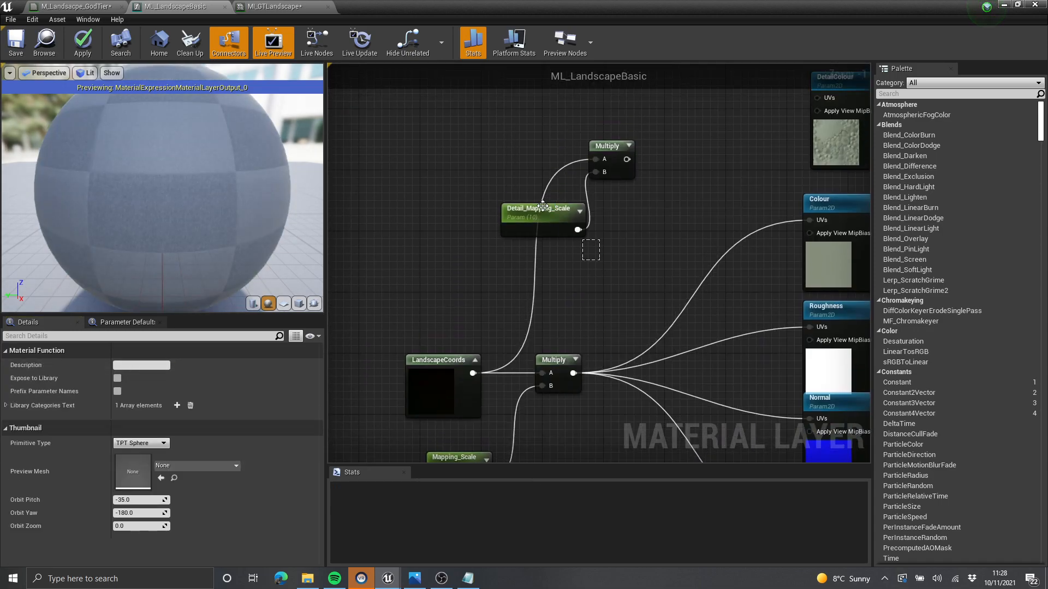
pyautogui.click(538, 203)
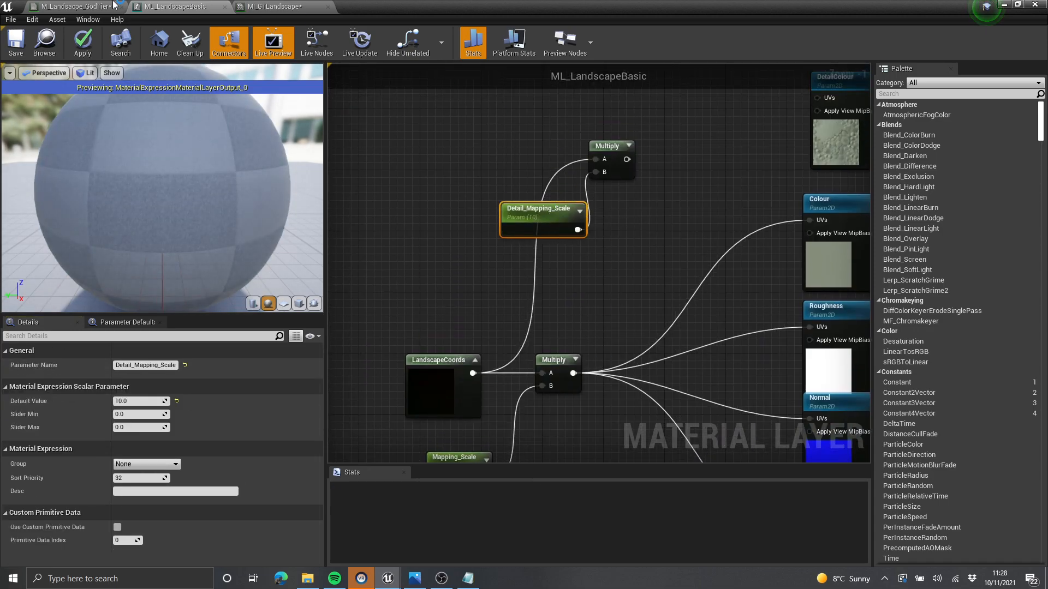
pyautogui.click(133, 401)
pyautogui.write('100')
pyautogui.click(687, 261)
# Step: Connect the detail Multiply output to the UVs of the DetailColour texture sample
pyautogui.moveTo(641, 192); pyautogui.dragTo(610, 125, button='right')
pyautogui.scroll(-2, 606, 128)
pyautogui.scroll(3, 540, 150)
pyautogui.moveTo(534, 146); pyautogui.dragTo(416, 313, button='right')
pyautogui.scroll(-1, 416, 312)
pyautogui.moveTo(576, 246); pyautogui.dragTo(476, 273, button='right')
pyautogui.scroll(1, 476, 273)
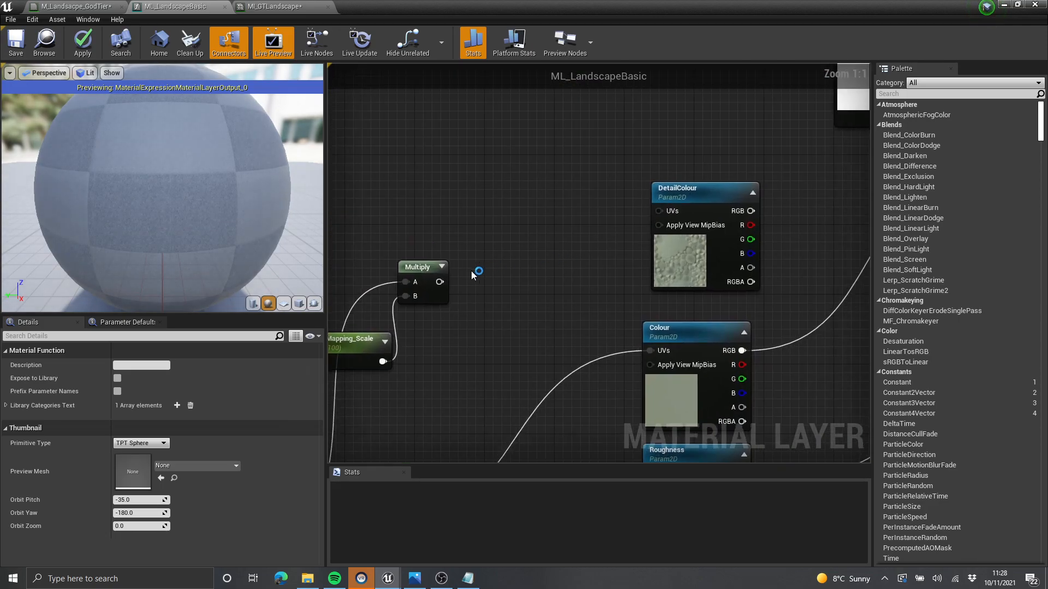
pyautogui.moveTo(437, 283); pyautogui.dragTo(675, 218)
pyautogui.moveTo(697, 272); pyautogui.dragTo(679, 271)
pyautogui.scroll(-2, 791, 251)
pyautogui.moveTo(791, 251); pyautogui.dragTo(478, 231, button='right')
pyautogui.click(553, 292)
pyautogui.scroll(2, 445, 196)
pyautogui.moveTo(438, 201); pyautogui.dragTo(691, 178)
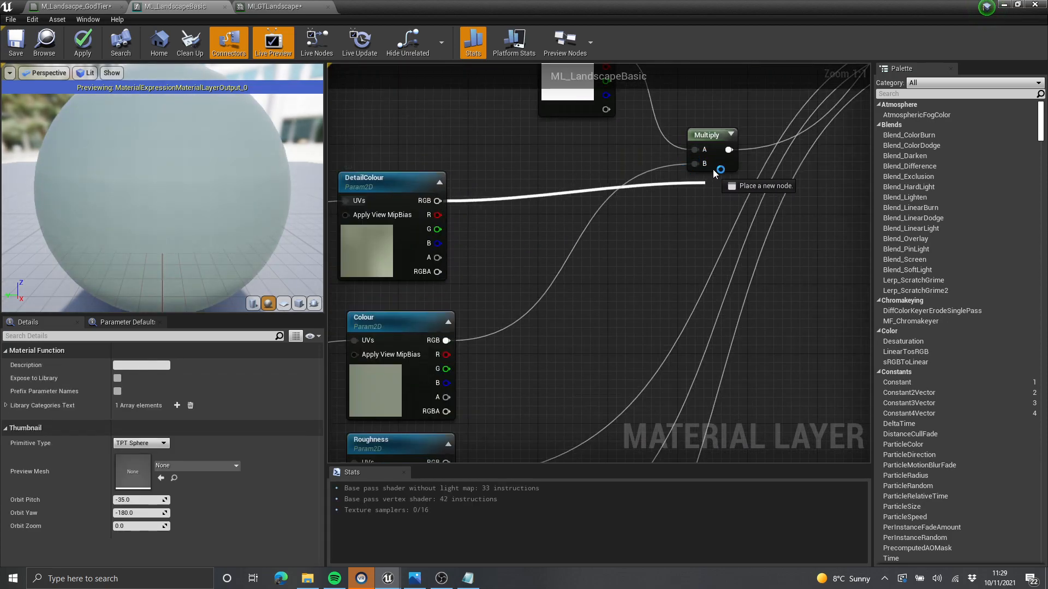
pyautogui.moveTo(628, 186); pyautogui.dragTo(776, 166, button='right')
pyautogui.moveTo(638, 238); pyautogui.dragTo(613, 249, button='right')
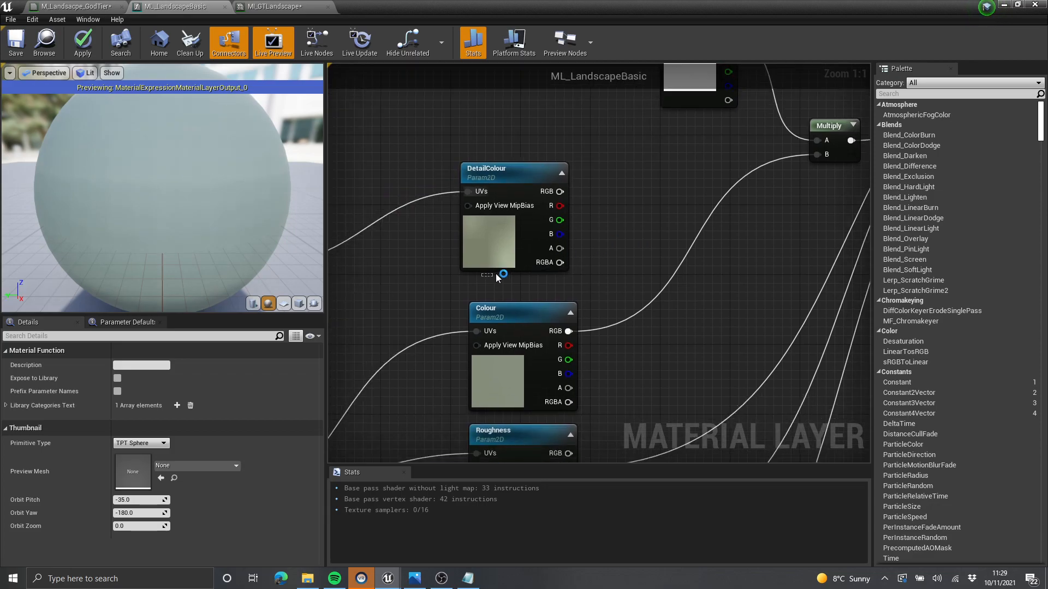
# Step: Rearrange the graph so the Detail_Mapping_Scale, Multiply and DetailColour nodes form a separate group above the base texture nodes
pyautogui.moveTo(561, 218); pyautogui.dragTo(578, 214)
pyautogui.moveTo(750, 222); pyautogui.dragTo(652, 166, button='right')
pyautogui.scroll(-1, 647, 240)
pyautogui.scroll(-3, 647, 240)
pyautogui.scroll(-1, 652, 166)
pyautogui.moveTo(573, 210); pyautogui.dragTo(572, 211)
pyautogui.moveTo(585, 226); pyautogui.dragTo(582, 311)
pyautogui.moveTo(601, 241); pyautogui.dragTo(616, 277, button='right')
pyautogui.moveTo(609, 208); pyautogui.dragTo(606, 282)
pyautogui.moveTo(524, 263); pyautogui.dragTo(601, 212, button='right')
pyautogui.moveTo(585, 188); pyautogui.dragTo(454, 264)
pyautogui.moveTo(627, 173); pyautogui.dragTo(556, 290, button='right')
pyautogui.scroll(3, 556, 290)
pyautogui.scroll(-2, 558, 289)
pyautogui.moveTo(644, 200); pyautogui.dragTo(549, 240)
pyautogui.moveTo(587, 224); pyautogui.dragTo(679, 199, button='right')
pyautogui.moveTo(683, 292); pyautogui.dragTo(610, 279, button='right')
pyautogui.moveTo(610, 279); pyautogui.dragTo(482, 157)
pyautogui.moveTo(568, 207); pyautogui.dragTo(546, 211)
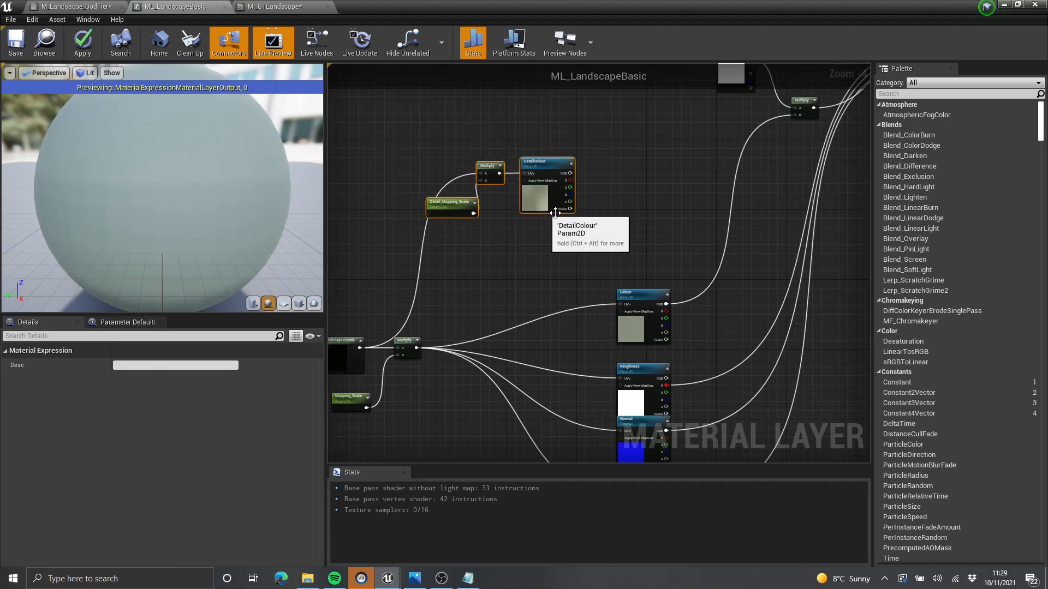
pyautogui.click(552, 218)
pyautogui.moveTo(555, 210); pyautogui.dragTo(548, 222, button='right')
# Step: Try a DetailTexturing function node beside DetailColour and delete it
pyautogui.moveTo(611, 193); pyautogui.dragTo(642, 226, button='right')
pyautogui.scroll(2, 643, 226)
pyautogui.rightClick(668, 227)
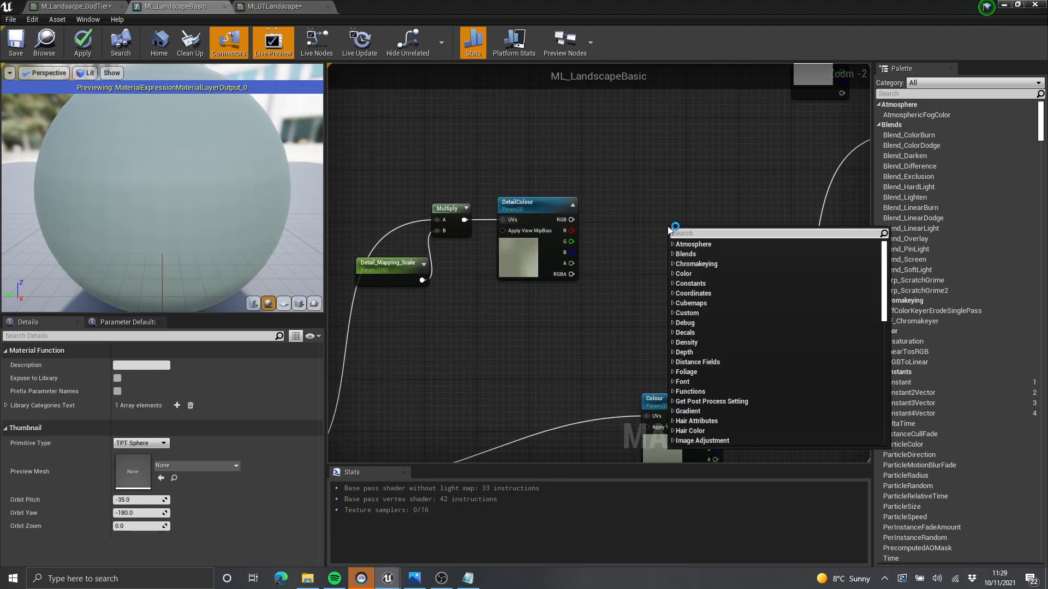
pyautogui.write('detail')
pyautogui.press('Return')
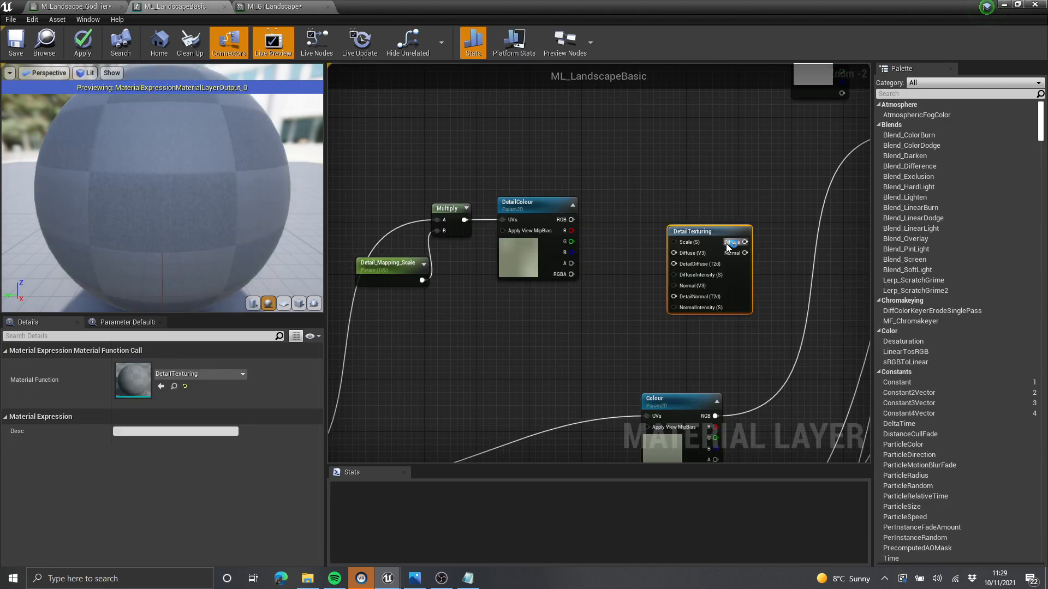
pyautogui.scroll(2, 710, 246)
pyautogui.moveTo(659, 198); pyautogui.dragTo(656, 257)
pyautogui.press('Delete')
# Step: Fine-tune the spacing between the DetailColour and Colour nodes in the graph
pyautogui.scroll(-2, 601, 209)
pyautogui.moveTo(601, 209); pyautogui.dragTo(671, 198, button='right')
pyautogui.scroll(2, 638, 206)
pyautogui.moveTo(417, 308); pyautogui.dragTo(519, 278, button='right')
pyautogui.scroll(-2, 661, 302)
pyautogui.moveTo(661, 301); pyautogui.dragTo(545, 146, button='right')
pyautogui.moveTo(649, 300); pyautogui.dragTo(635, 306)
pyautogui.moveTo(573, 121); pyautogui.dragTo(668, 288, button='right')
pyautogui.click(591, 243)
# Step: Add a TextureObjectParameter node named DetailColour beneath the existing DetailColour texture sample
pyautogui.scroll(2, 591, 243)
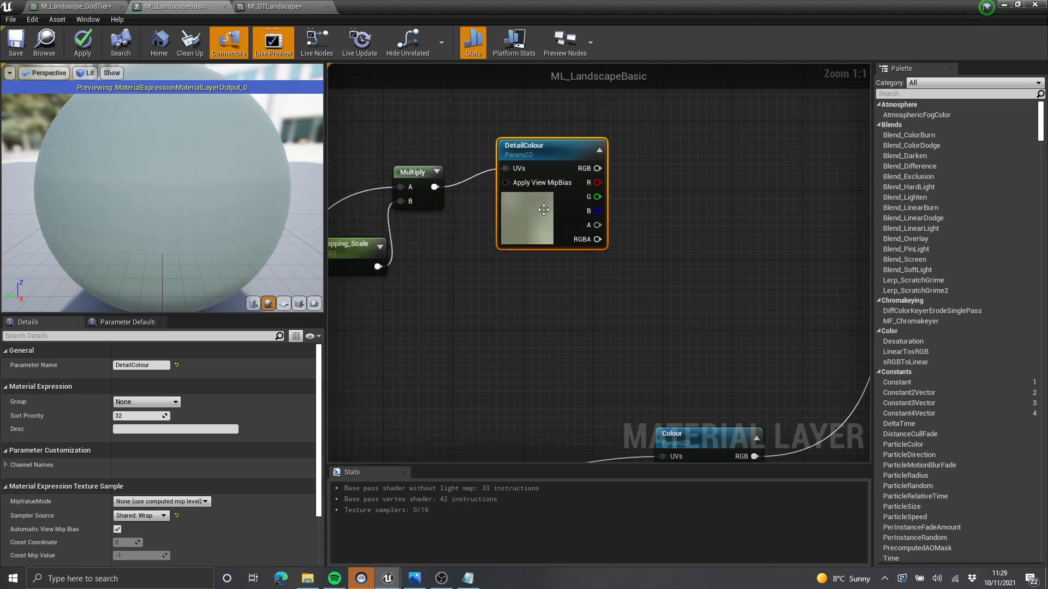
pyautogui.rightClick(544, 211)
pyautogui.click(528, 311)
pyautogui.rightClick(532, 316)
pyautogui.write('texture bo')
pyautogui.click(489, 309)
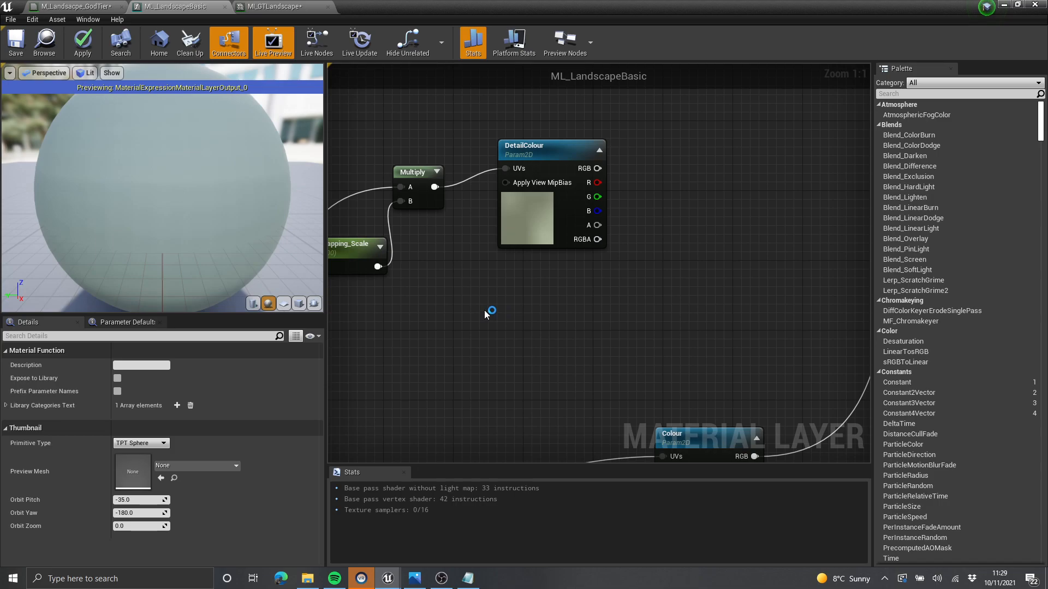
pyautogui.rightClick(486, 314)
pyautogui.write('texture ob')
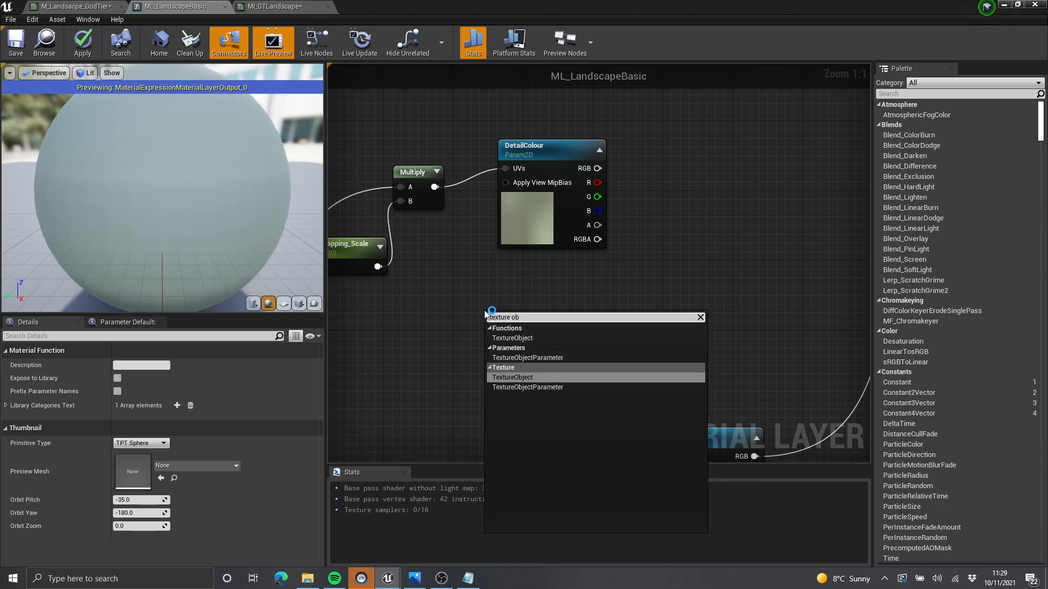
pyautogui.press('Down')
pyautogui.press('Return')
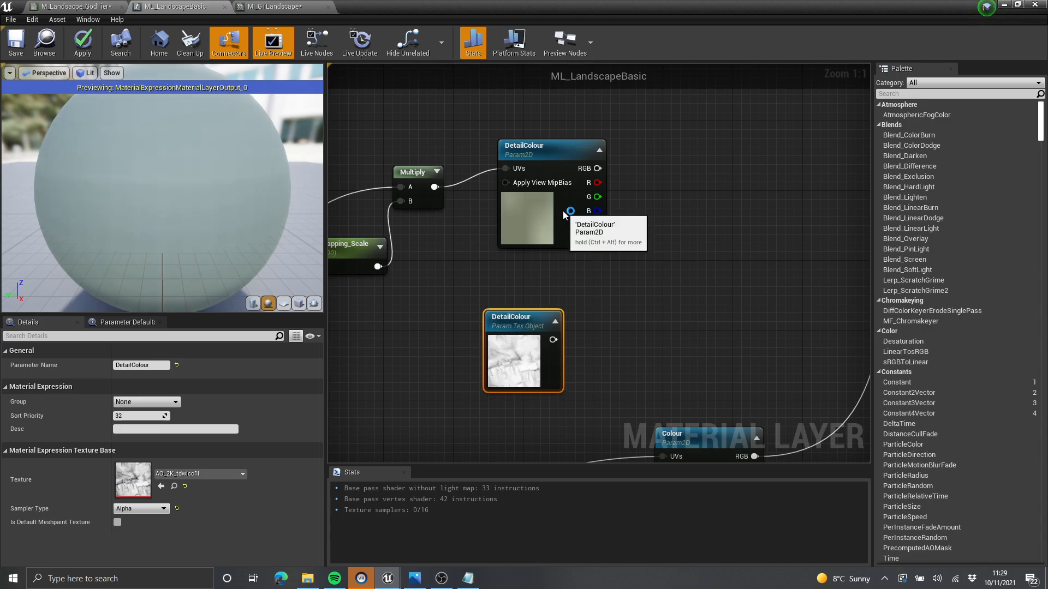
# Step: Locate the DetailColour sample's texture in the Content Browser and try to assign it to the new texture object parameter
pyautogui.click(563, 210)
pyautogui.scroll(-5, 128, 478)
pyautogui.click(175, 514)
pyautogui.click(488, 384)
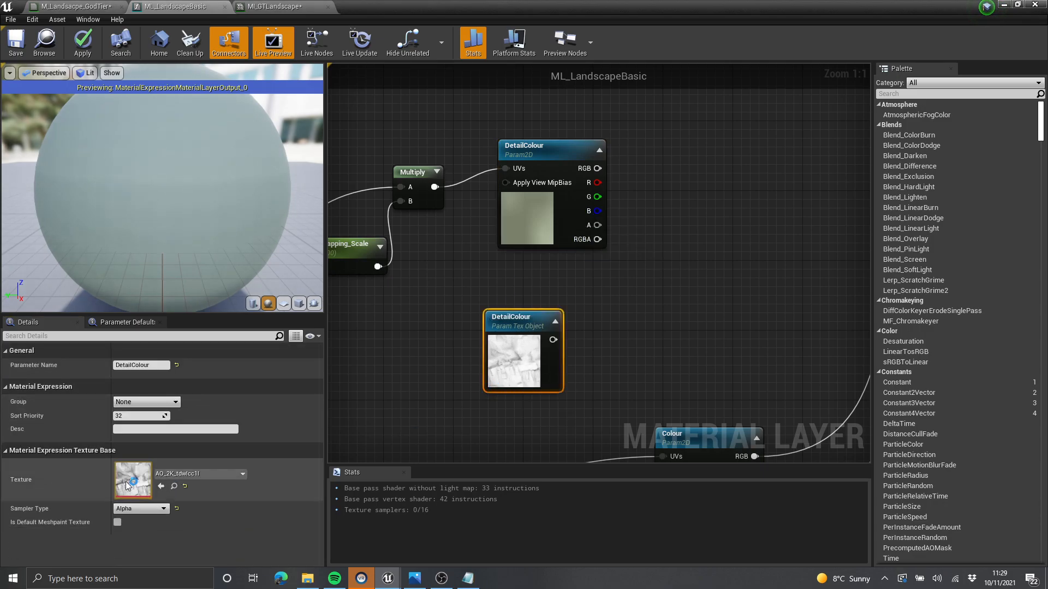
pyautogui.moveTo(546, 350); pyautogui.dragTo(535, 295, button='right')
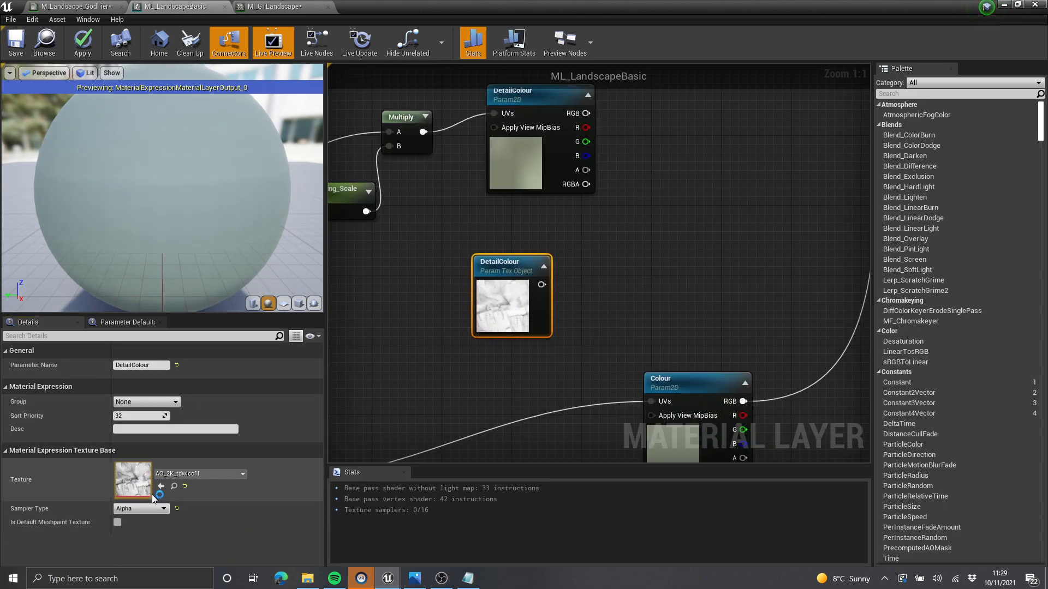
pyautogui.click(532, 172)
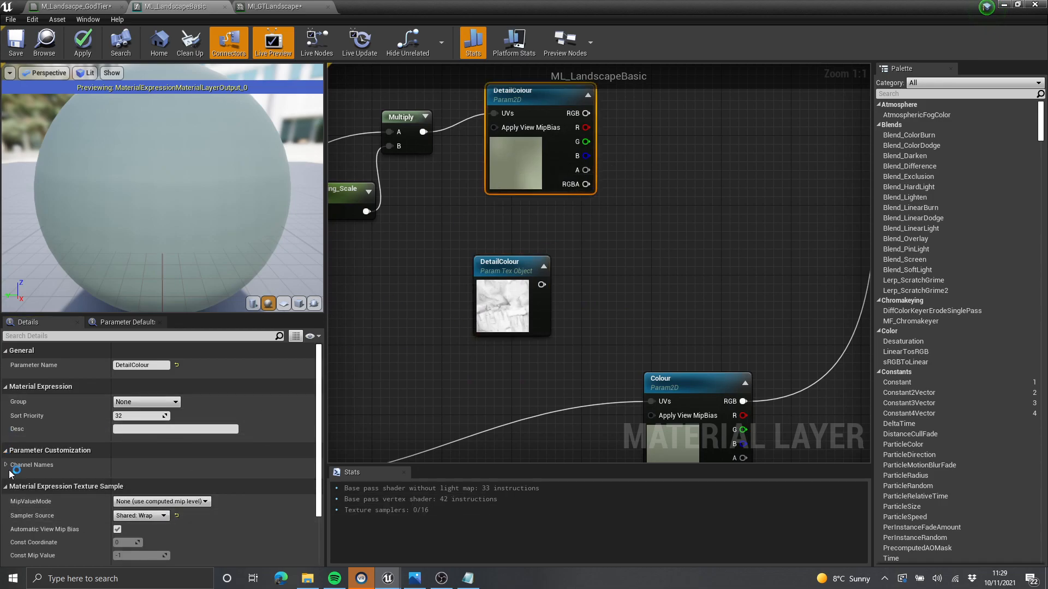
pyautogui.scroll(-5, 5, 468)
pyautogui.click(174, 519)
pyautogui.click(504, 311)
pyautogui.click(161, 486)
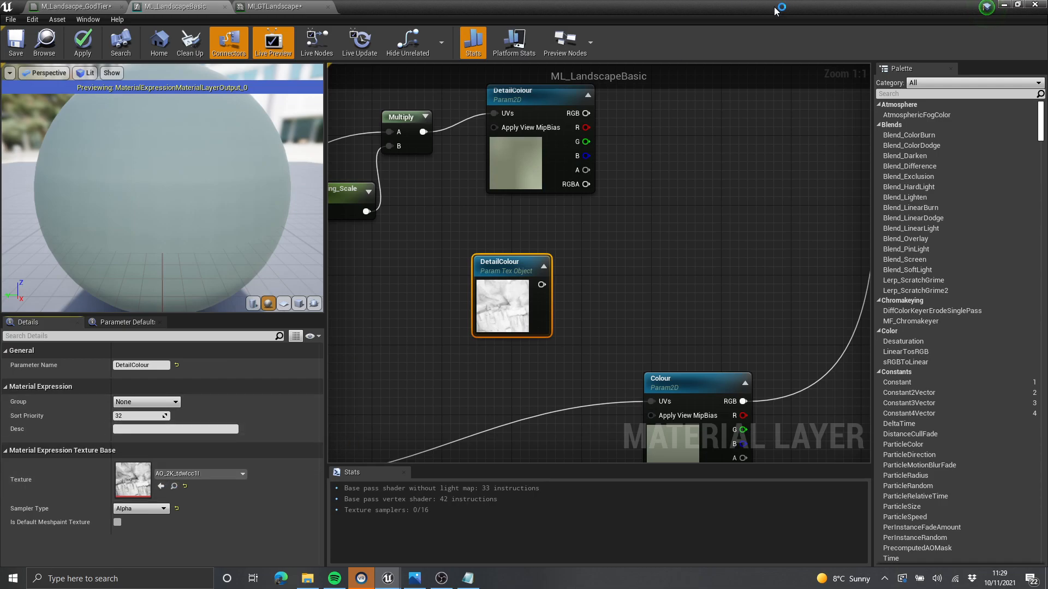
# Step: Assign the DefaultTexture asset selected in the Content Browser to the DetailColour texture object parameter
pyautogui.moveTo(627, 15); pyautogui.dragTo(635, 58)
pyautogui.click(525, 551)
pyautogui.press('F11')
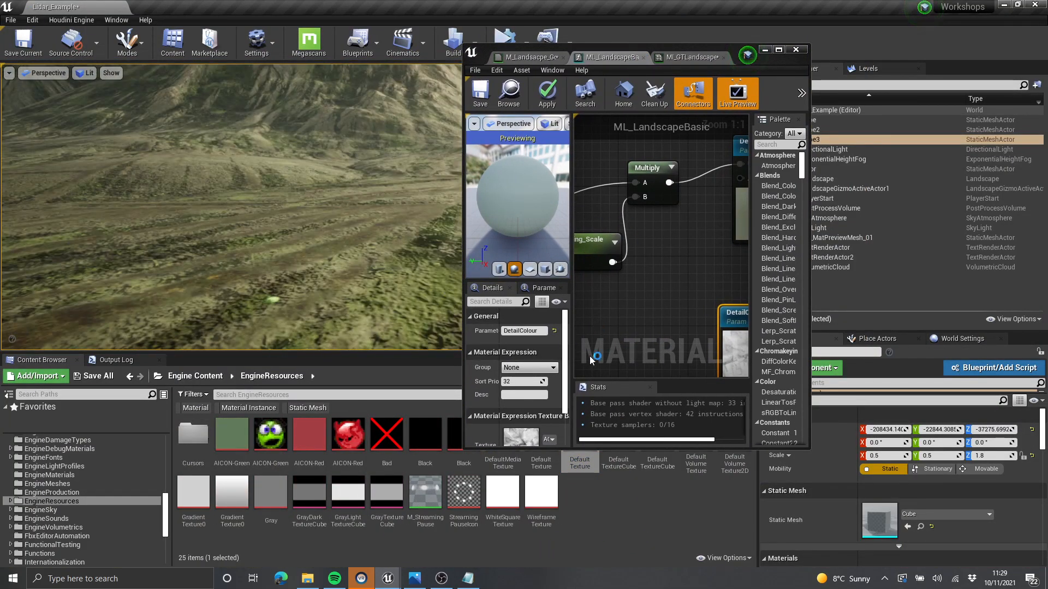
pyautogui.moveTo(622, 450); pyautogui.dragTo(622, 376)
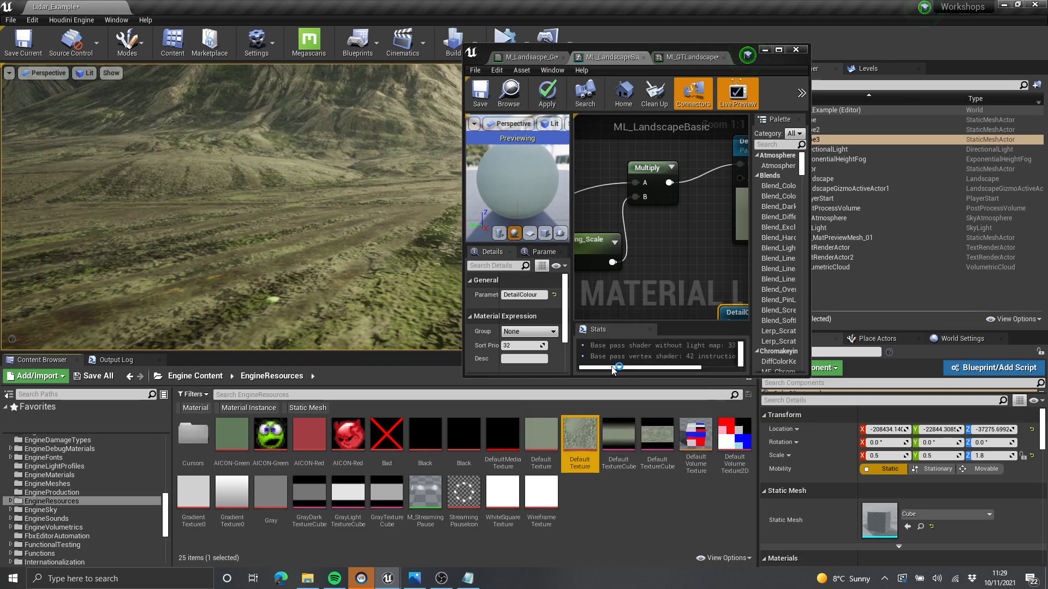
pyautogui.scroll(-5, 652, 217)
pyautogui.scroll(4, 703, 279)
pyautogui.scroll(-5, 525, 327)
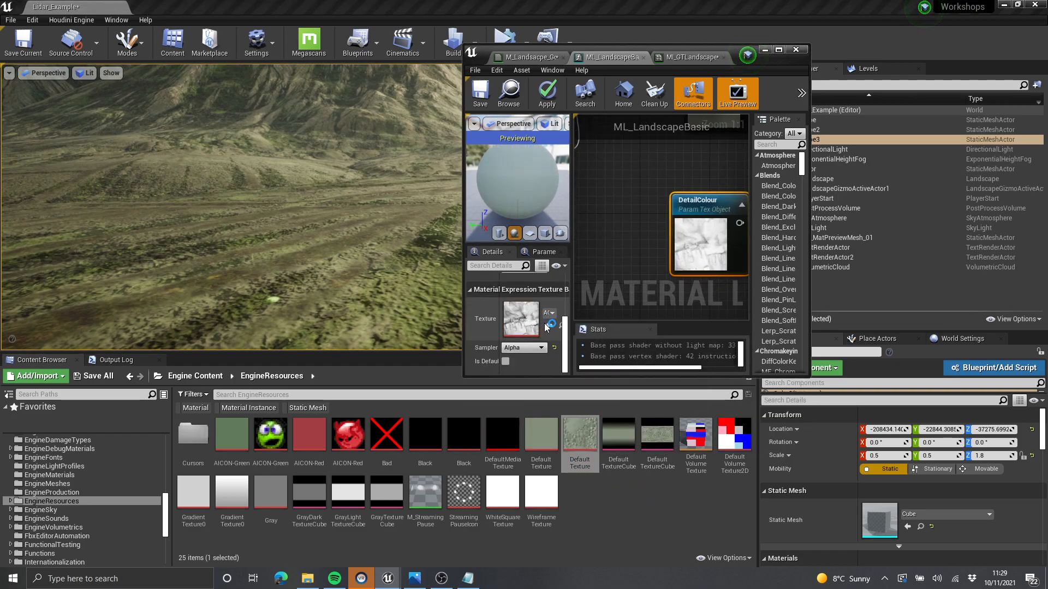
pyautogui.click(549, 326)
pyautogui.click(779, 49)
# Step: Place the DetailColour texture object beside the DetailColour sample and apply Use Current Texture to that sample
pyautogui.click(597, 205)
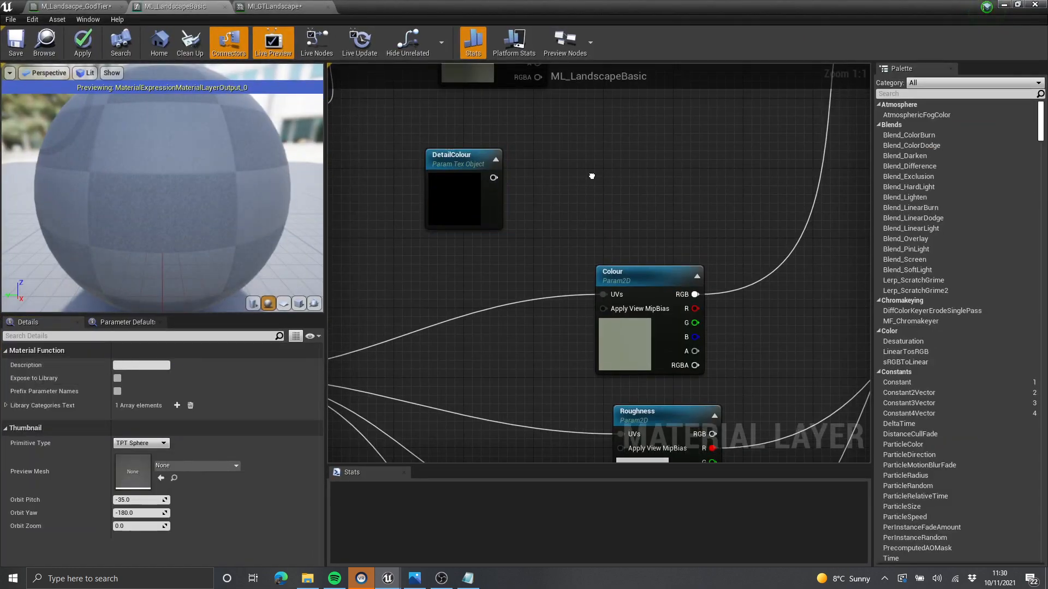
pyautogui.scroll(-4, 597, 262)
pyautogui.moveTo(565, 303); pyautogui.dragTo(684, 233)
pyautogui.scroll(3, 607, 193)
pyautogui.moveTo(608, 194); pyautogui.dragTo(542, 245, button='right')
pyautogui.click(560, 248)
pyautogui.rightClick(542, 244)
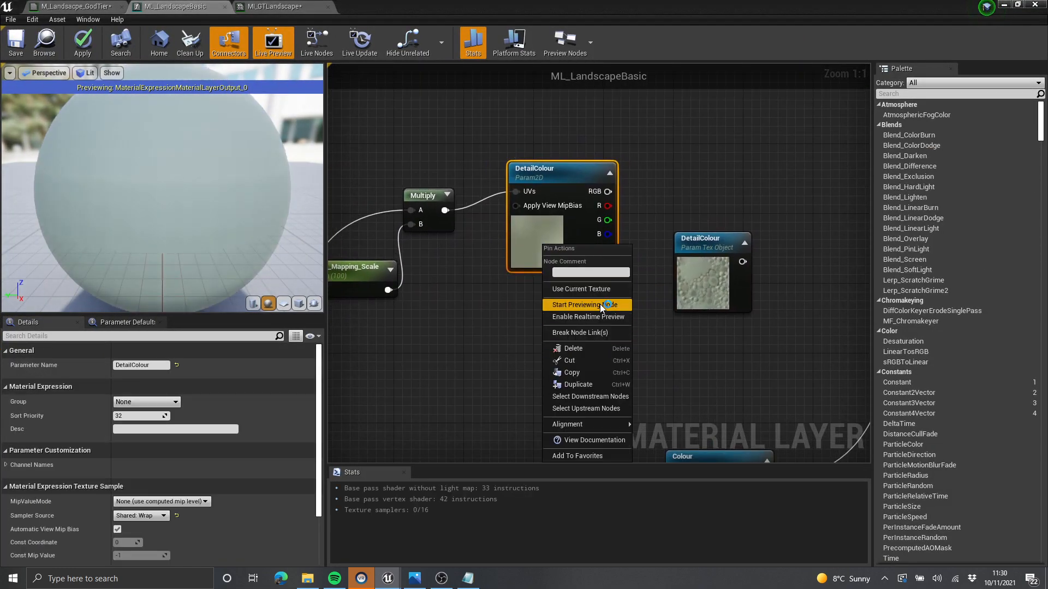
pyautogui.click(602, 290)
pyautogui.rightClick(622, 139)
pyautogui.write('texture sample')
pyautogui.press('Return')
pyautogui.moveTo(651, 147); pyautogui.dragTo(676, 130)
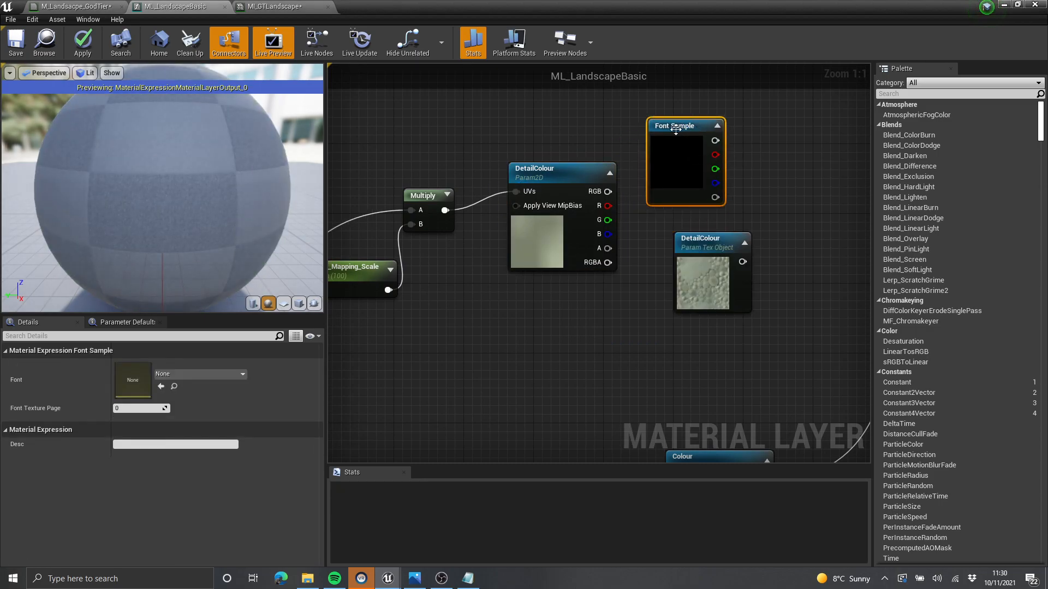
pyautogui.press('Delete')
# Step: Add a Texture Sample node beside the DetailColour sample and move the DetailColour texture object directly beneath that sample
pyautogui.rightClick(682, 147)
pyautogui.write('texture')
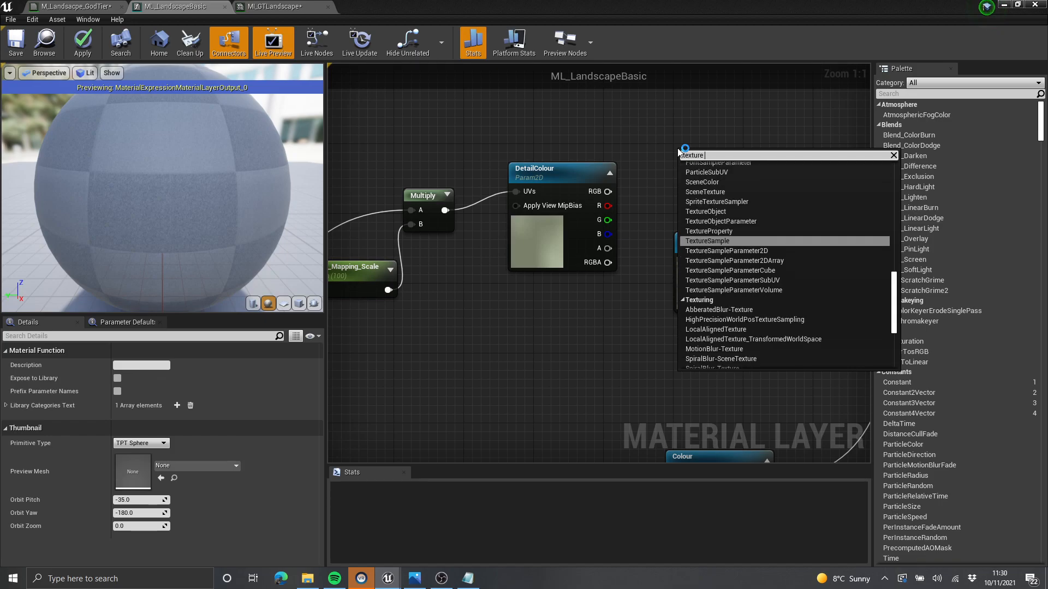
pyautogui.write(' sampl')
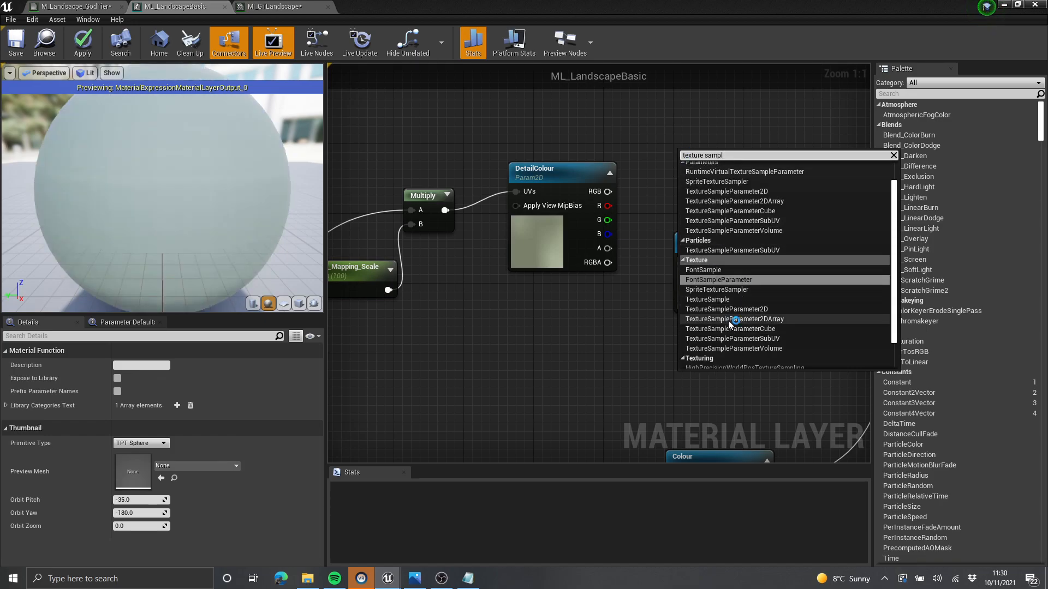
pyautogui.click(730, 301)
pyautogui.moveTo(570, 235); pyautogui.dragTo(588, 218)
pyautogui.moveTo(730, 266); pyautogui.dragTo(601, 290)
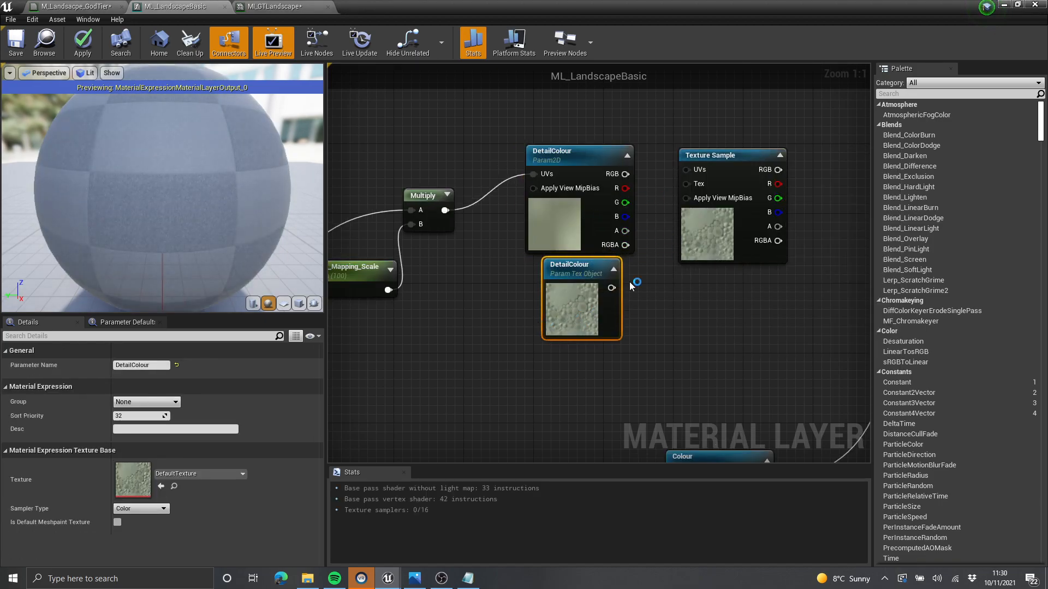
# Step: Space out the DetailColour sample, the DetailColour texture object and the new Texture Sample in the graph
pyautogui.moveTo(647, 321); pyautogui.dragTo(670, 370, button='right')
pyautogui.moveTo(586, 265); pyautogui.dragTo(486, 246, button='right')
pyautogui.moveTo(490, 251); pyautogui.dragTo(499, 201)
pyautogui.moveTo(653, 278); pyautogui.dragTo(648, 240)
pyautogui.moveTo(600, 320); pyautogui.dragTo(640, 269, button='right')
pyautogui.moveTo(631, 277); pyautogui.dragTo(523, 327)
pyautogui.moveTo(555, 276); pyautogui.dragTo(560, 312, button='right')
pyautogui.moveTo(559, 312); pyautogui.dragTo(551, 306)
pyautogui.moveTo(629, 269); pyautogui.dragTo(562, 330, button='right')
pyautogui.moveTo(623, 265); pyautogui.dragTo(623, 249)
pyautogui.moveTo(579, 306)
pyautogui.mouseDown(button='right')
pyautogui.moveTo(635, 291)
pyautogui.moveTo(631, 254)
pyautogui.moveTo(576, 312)
pyautogui.mouseUp(button='right')
pyautogui.click(635, 291)
pyautogui.click(616, 257)
# Step: Reposition the DetailColour texture object between the Multiply node and the Texture Sample
pyautogui.moveTo(670, 204); pyautogui.dragTo(708, 224, button='right')
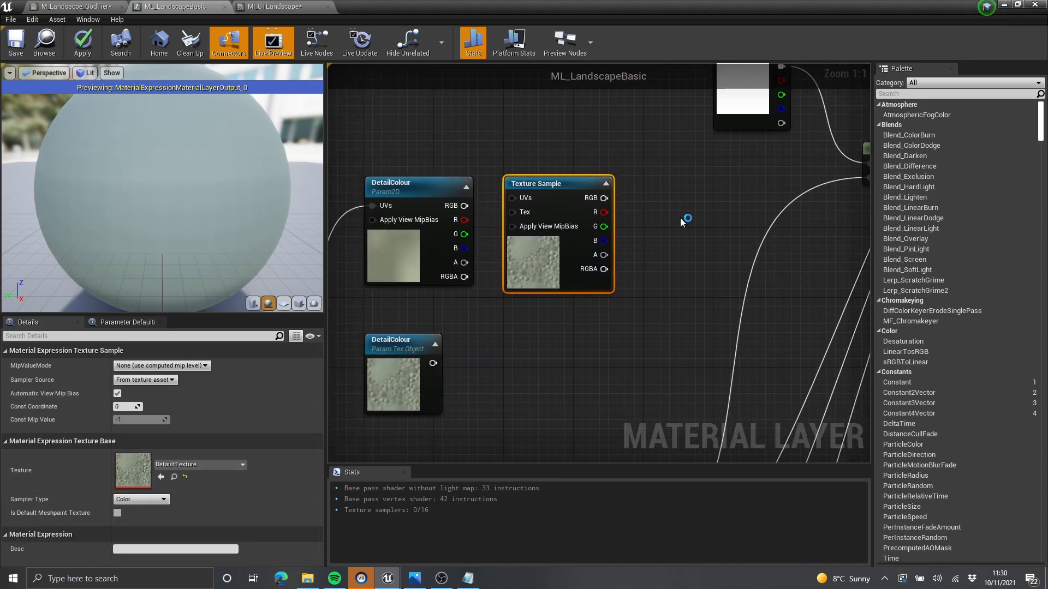
pyautogui.moveTo(567, 280); pyautogui.dragTo(601, 259, button='right')
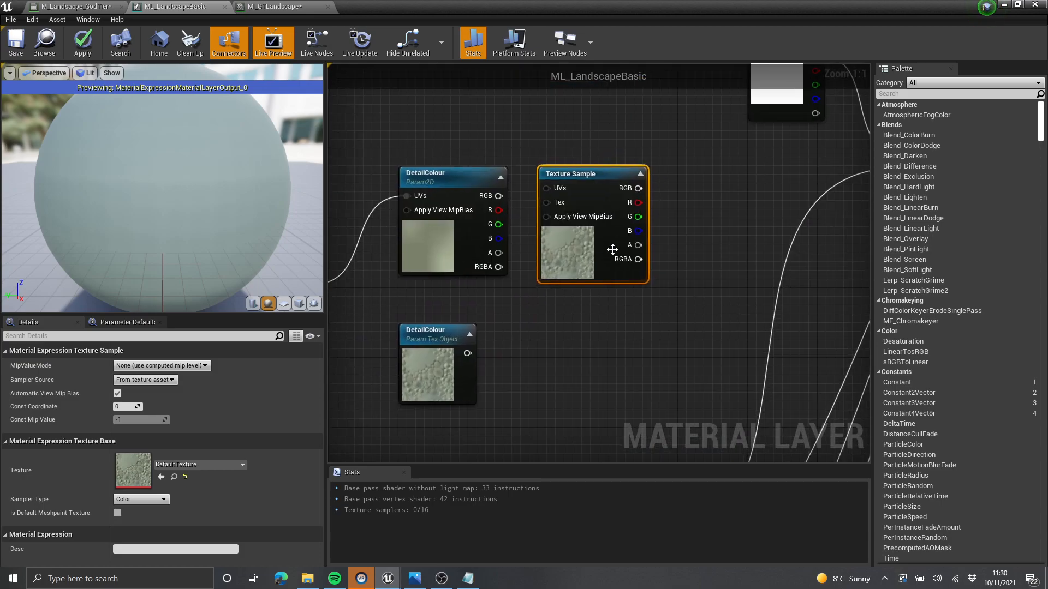
pyautogui.moveTo(482, 356); pyautogui.dragTo(596, 328, button='right')
pyautogui.click(548, 375)
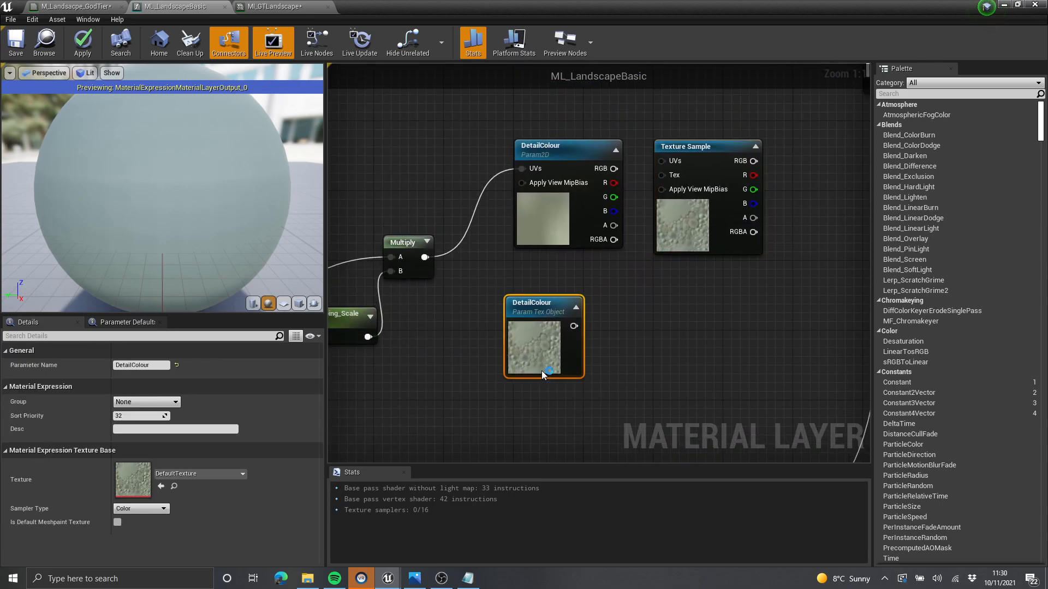
pyautogui.moveTo(524, 374); pyautogui.dragTo(525, 383)
pyautogui.moveTo(597, 342); pyautogui.dragTo(568, 340, button='right')
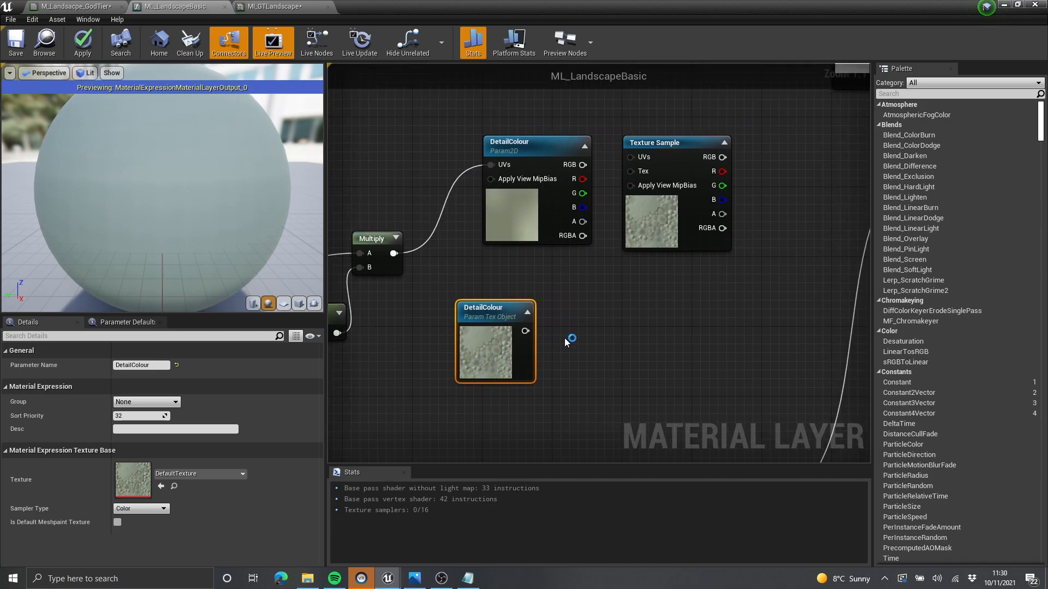
pyautogui.click(554, 312)
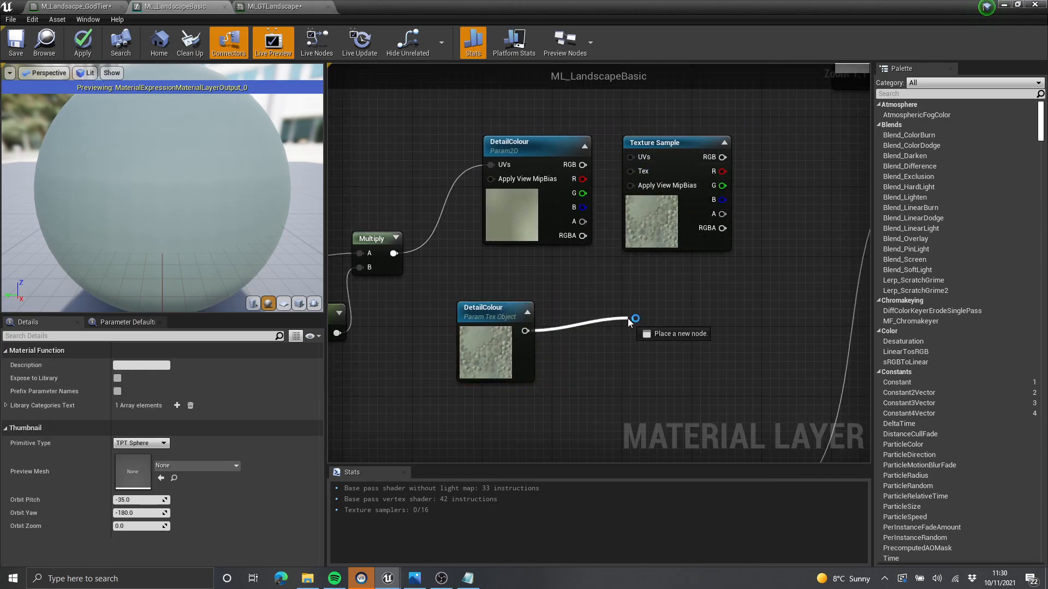
pyautogui.moveTo(614, 298); pyautogui.dragTo(615, 301)
pyautogui.moveTo(551, 273); pyautogui.dragTo(678, 227, button='right')
pyautogui.moveTo(620, 291)
pyautogui.mouseDown()
pyautogui.moveTo(624, 256)
pyautogui.moveTo(608, 279)
pyautogui.mouseUp()
pyautogui.moveTo(733, 231); pyautogui.dragTo(647, 246, button='right')
# Step: Delete the DetailColour Param2D sample and duplicate the Texture Sample, placing the copy below the original
pyautogui.click(598, 191)
pyautogui.press('Delete')
pyautogui.moveTo(598, 191); pyautogui.dragTo(551, 212, button='right')
pyautogui.moveTo(673, 236); pyautogui.dragTo(592, 235)
pyautogui.hotkey('ctrl', 'c')
pyautogui.hotkey('ctrl', 'v')
pyautogui.moveTo(620, 402); pyautogui.dragTo(594, 377)
# Step: Connect the DetailColour texture object to the Tex input of both Texture Sample nodes
pyautogui.moveTo(526, 261); pyautogui.dragTo(553, 252, button='right')
pyautogui.click(551, 287)
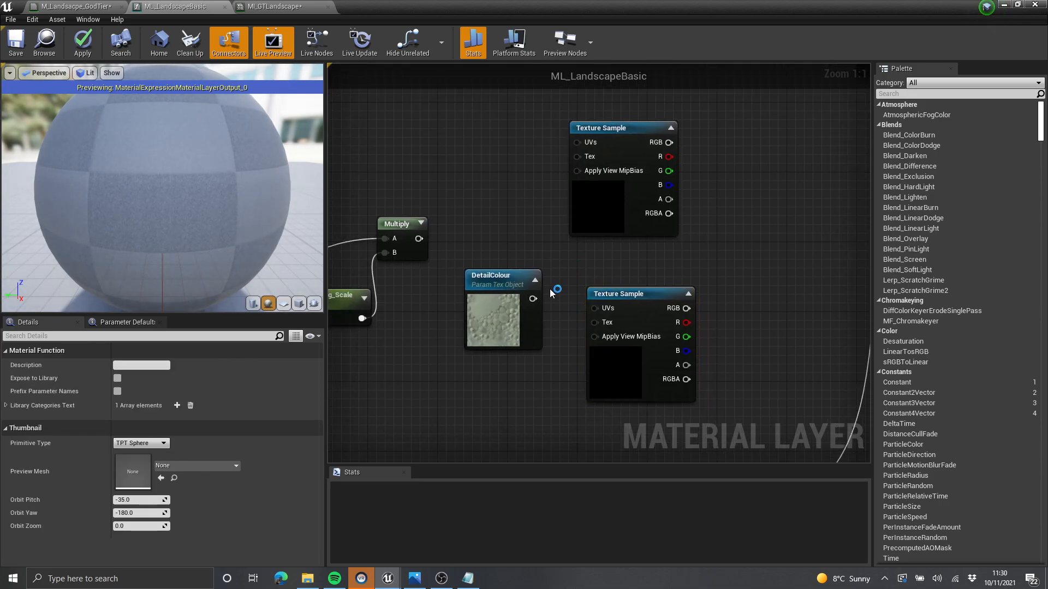
pyautogui.moveTo(534, 298); pyautogui.dragTo(546, 275)
pyautogui.moveTo(590, 157); pyautogui.dragTo(590, 159)
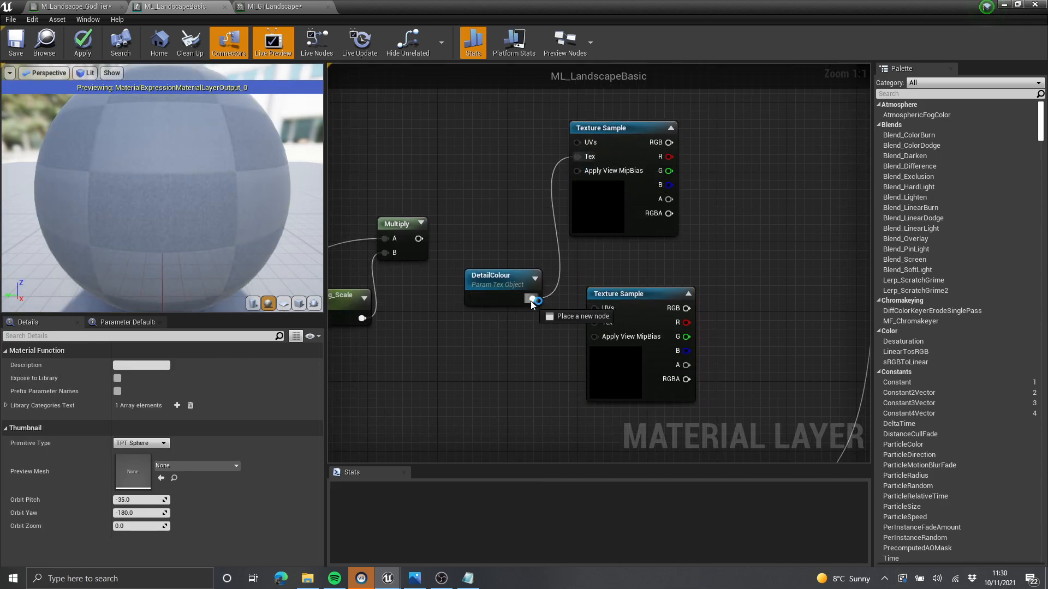
pyautogui.click(534, 280)
pyautogui.scroll(-2, 627, 366)
pyautogui.moveTo(627, 366); pyautogui.dragTo(617, 285, button='right')
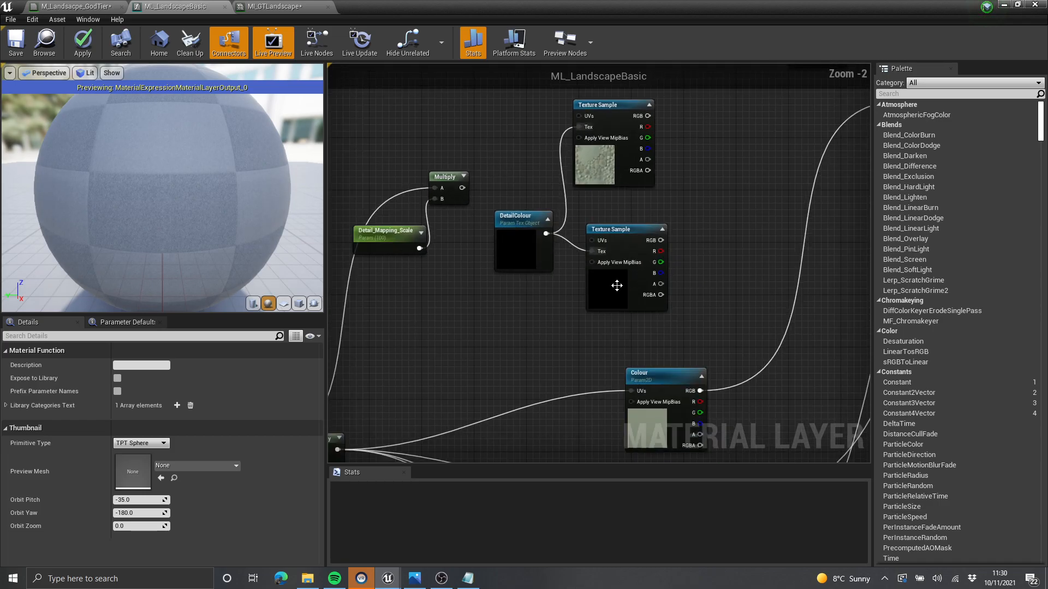
# Step: Adjust the spacing of the two Texture Sample nodes and the DetailColour texture object
pyautogui.moveTo(617, 285); pyautogui.dragTo(598, 279)
pyautogui.moveTo(634, 145); pyautogui.dragTo(660, 145)
pyautogui.moveTo(604, 281); pyautogui.dragTo(623, 288)
pyautogui.moveTo(690, 226); pyautogui.dragTo(671, 230, button='right')
pyautogui.moveTo(619, 184); pyautogui.dragTo(613, 191)
# Step: Rearrange the tint, attribute and Material Attributes input nodes to make room around the detail texture network
pyautogui.click(698, 197)
pyautogui.scroll(-2, 701, 197)
pyautogui.moveTo(701, 196); pyautogui.dragTo(571, 181, button='right')
pyautogui.scroll(3, 502, 243)
pyautogui.moveTo(502, 243); pyautogui.dragTo(510, 251)
pyautogui.scroll(-5, 584, 214)
pyautogui.moveTo(584, 214); pyautogui.dragTo(668, 206, button='right')
pyautogui.moveTo(740, 199); pyautogui.dragTo(555, 231, button='right')
pyautogui.moveTo(596, 215); pyautogui.dragTo(598, 214)
pyautogui.moveTo(648, 136); pyautogui.dragTo(662, 124)
pyautogui.scroll(2, 591, 131)
pyautogui.click(770, 167)
pyautogui.scroll(-2, 723, 163)
pyautogui.moveTo(724, 163); pyautogui.dragTo(606, 178, button='right')
pyautogui.moveTo(715, 122); pyautogui.dragTo(614, 158)
pyautogui.scroll(3, 431, 157)
pyautogui.moveTo(431, 157); pyautogui.dragTo(652, 170, button='right')
pyautogui.moveTo(595, 171); pyautogui.dragTo(552, 165)
pyautogui.scroll(-3, 553, 165)
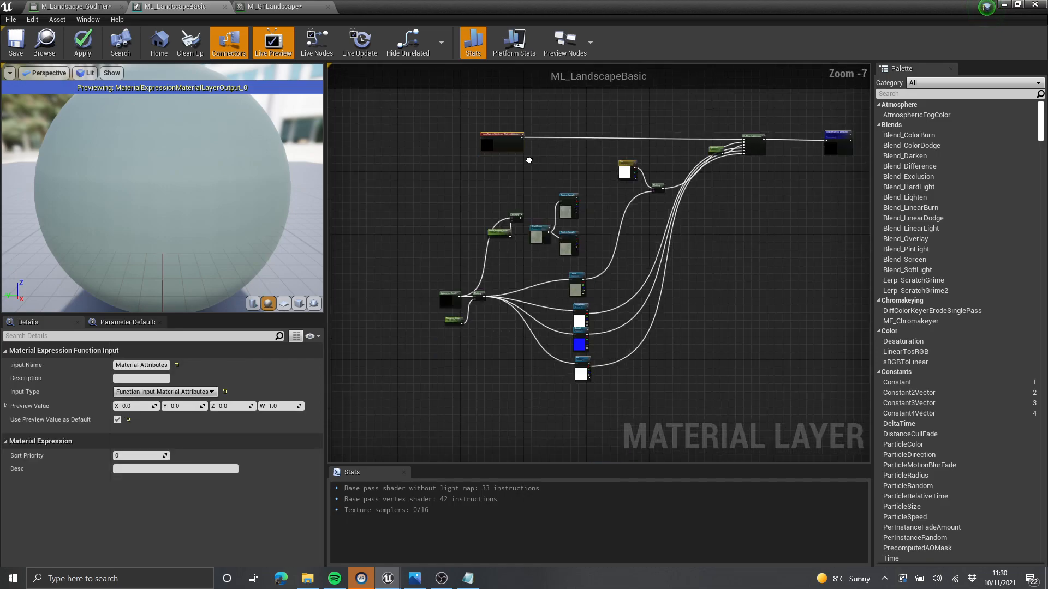
# Step: Connect the detail scale Multiply output to the UVs input of both Texture Sample nodes
pyautogui.click(470, 221)
pyautogui.scroll(1, 458, 228)
pyautogui.moveTo(458, 228); pyautogui.dragTo(491, 189, button='right')
pyautogui.scroll(3, 595, 207)
pyautogui.moveTo(563, 189); pyautogui.dragTo(447, 221, button='right')
pyautogui.scroll(2, 526, 197)
pyautogui.moveTo(426, 213); pyautogui.dragTo(622, 294)
pyautogui.click(612, 113)
pyautogui.scroll(-2, 605, 109)
pyautogui.click(569, 299)
# Step: Reposition the Multiply and Detail_Mapping_Scale nodes as a group and shift both Texture Samples into line beside them
pyautogui.moveTo(545, 266); pyautogui.dragTo(439, 127)
pyautogui.moveTo(484, 177); pyautogui.dragTo(543, 230, button='right')
pyautogui.moveTo(486, 165); pyautogui.dragTo(526, 179)
pyautogui.moveTo(483, 181)
pyautogui.mouseDown(button='right')
pyautogui.moveTo(531, 231)
pyautogui.moveTo(466, 172)
pyautogui.mouseUp(button='right')
pyautogui.click(530, 230)
pyautogui.moveTo(620, 129); pyautogui.dragTo(670, 348)
pyautogui.moveTo(652, 220); pyautogui.dragTo(634, 208)
pyautogui.click(582, 229)
pyautogui.moveTo(723, 327); pyautogui.dragTo(623, 265, button='right')
pyautogui.scroll(-1, 640, 311)
pyautogui.scroll(3, 580, 257)
pyautogui.moveTo(466, 296); pyautogui.dragTo(567, 322, button='right')
pyautogui.moveTo(746, 346); pyautogui.dragTo(679, 370, button='right')
# Step: Set the Sampler Source of both Texture Sample nodes to Shared: Wrap
pyautogui.moveTo(678, 370); pyautogui.dragTo(584, 143)
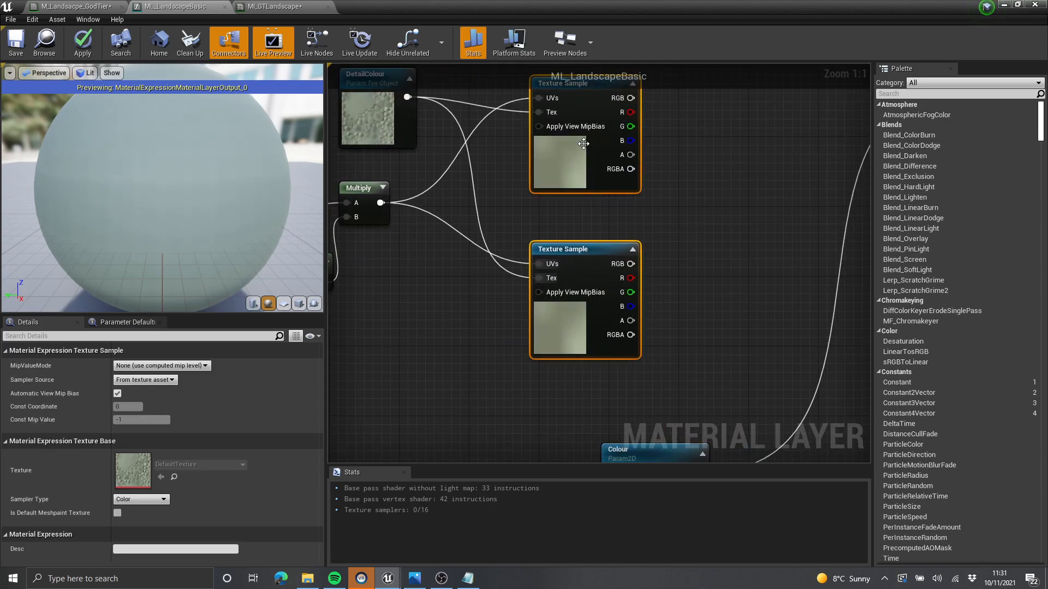
pyautogui.scroll(-6, 561, 231)
pyautogui.scroll(5, 611, 243)
pyautogui.scroll(-2, 615, 269)
pyautogui.moveTo(494, 284); pyautogui.dragTo(494, 284)
pyautogui.click(154, 381)
pyautogui.click(145, 397)
pyautogui.moveTo(601, 295); pyautogui.dragTo(513, 264)
pyautogui.moveTo(608, 176); pyautogui.dragTo(508, 121)
pyautogui.moveTo(560, 327); pyautogui.dragTo(532, 229, button='right')
pyautogui.click(555, 253)
pyautogui.moveTo(618, 199); pyautogui.dragTo(623, 285, button='right')
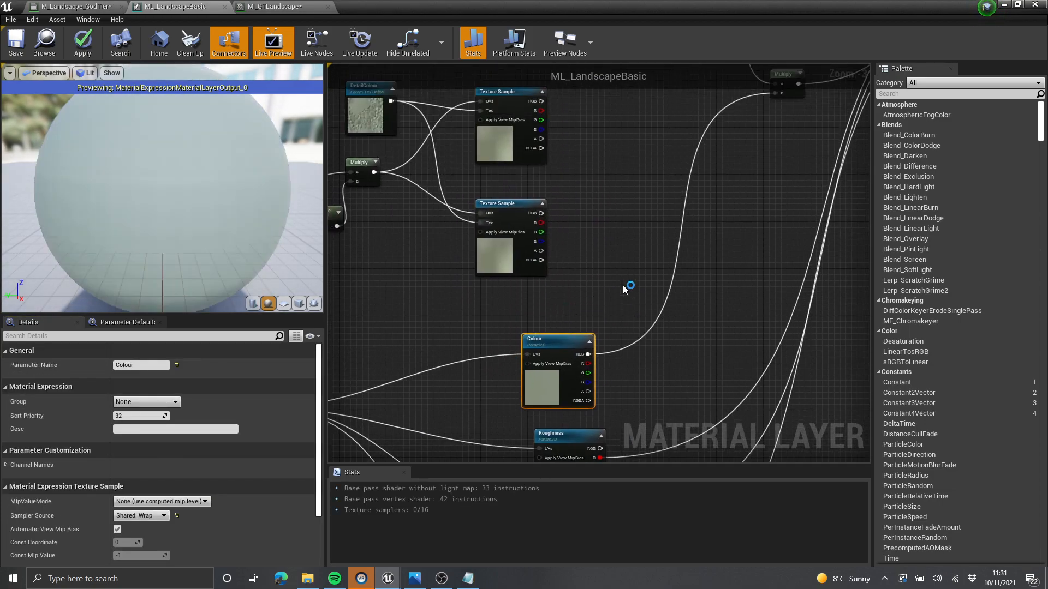
# Step: Set the lower Texture Sample's MipValueMode to MipBias (relative to the computed mip level)
pyautogui.click(507, 222)
pyautogui.scroll(3, 503, 224)
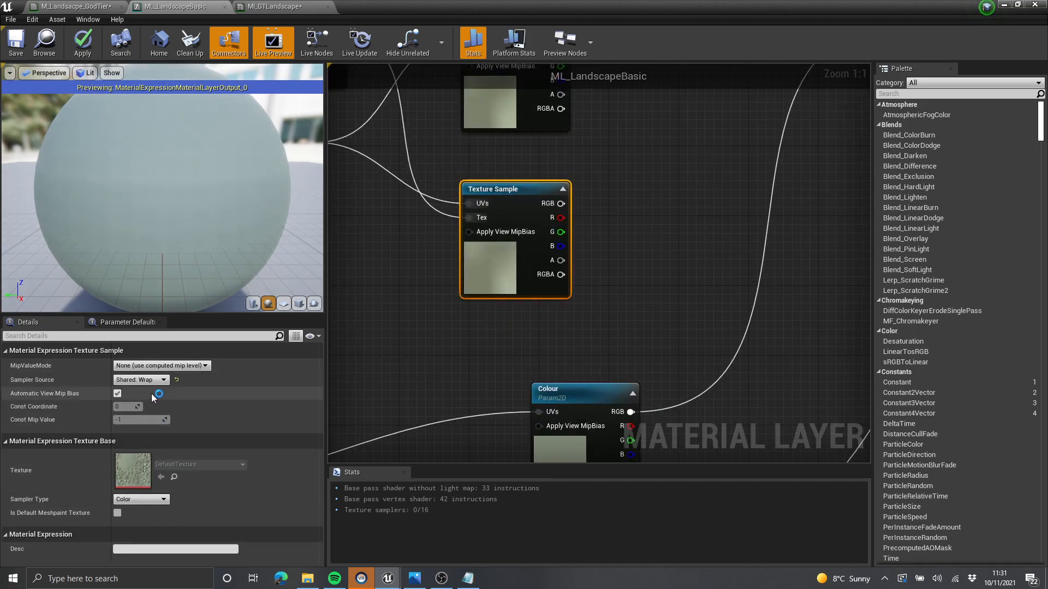
pyautogui.click(160, 366)
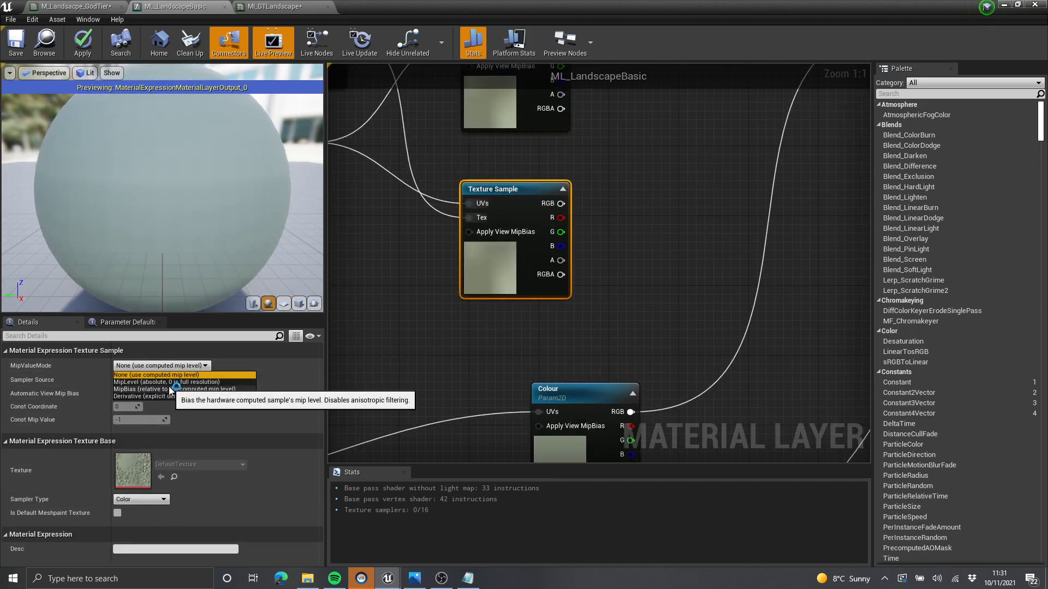
pyautogui.click(168, 389)
pyautogui.click(460, 328)
# Step: Open the DetailColour node's DefaultTexture in the texture editor and examine mip level 0 enlarged
pyautogui.moveTo(440, 329); pyautogui.dragTo(519, 349, button='right')
pyautogui.moveTo(467, 276); pyautogui.dragTo(503, 296, button='right')
pyautogui.scroll(-2, 506, 298)
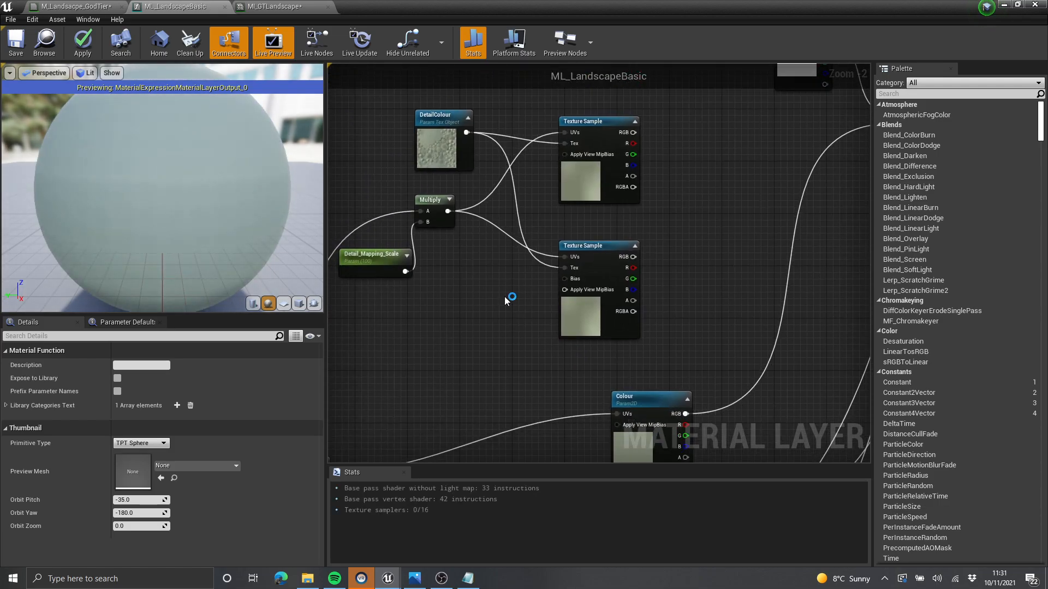
pyautogui.click(453, 156)
pyautogui.doubleClick(135, 481)
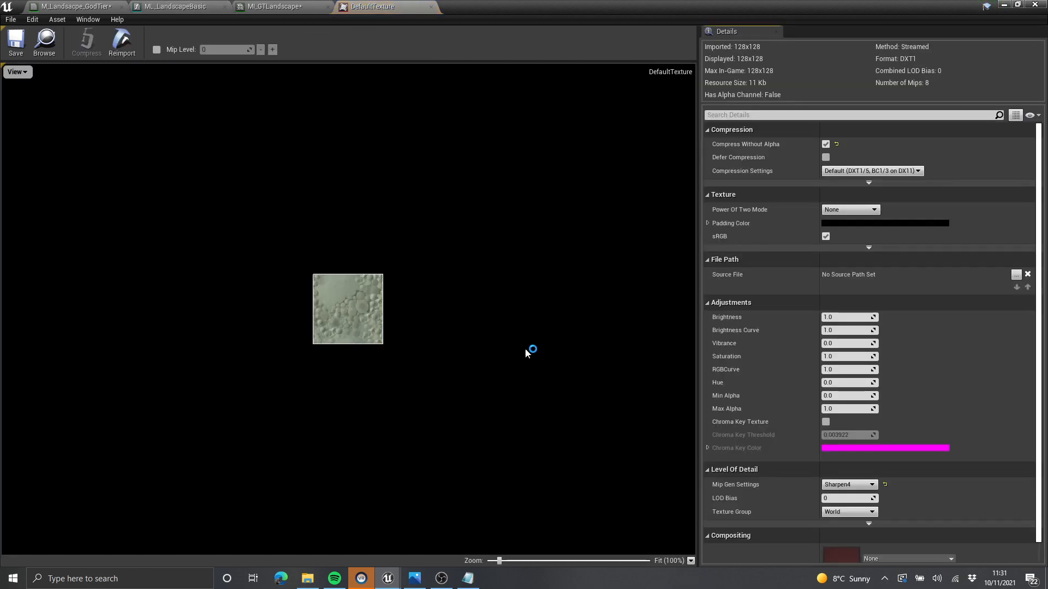
pyautogui.click(157, 49)
pyautogui.scroll(4, 360, 322)
pyautogui.scroll(5, 362, 320)
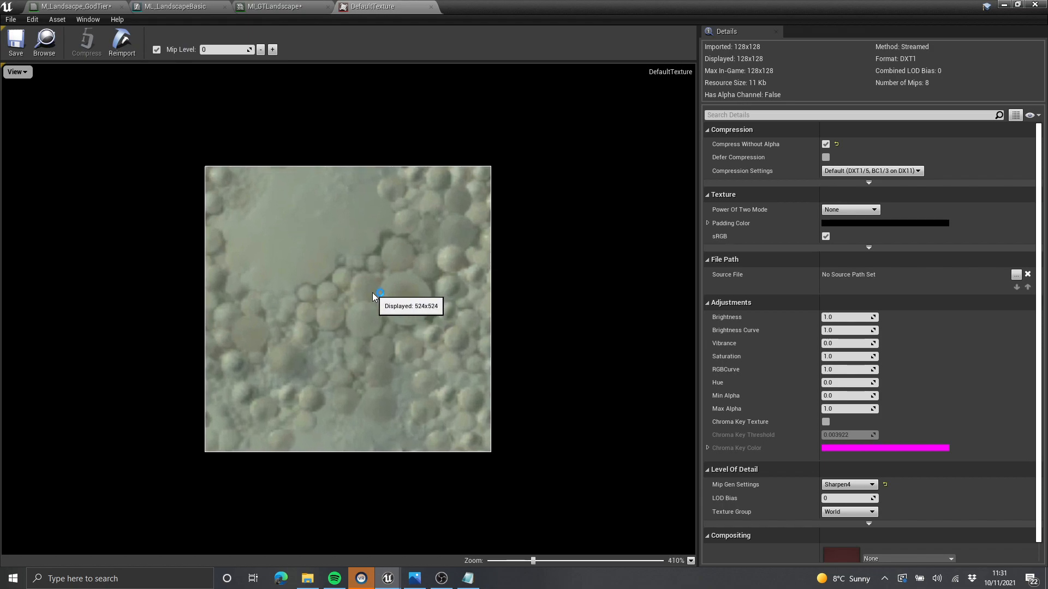
pyautogui.scroll(2, 373, 289)
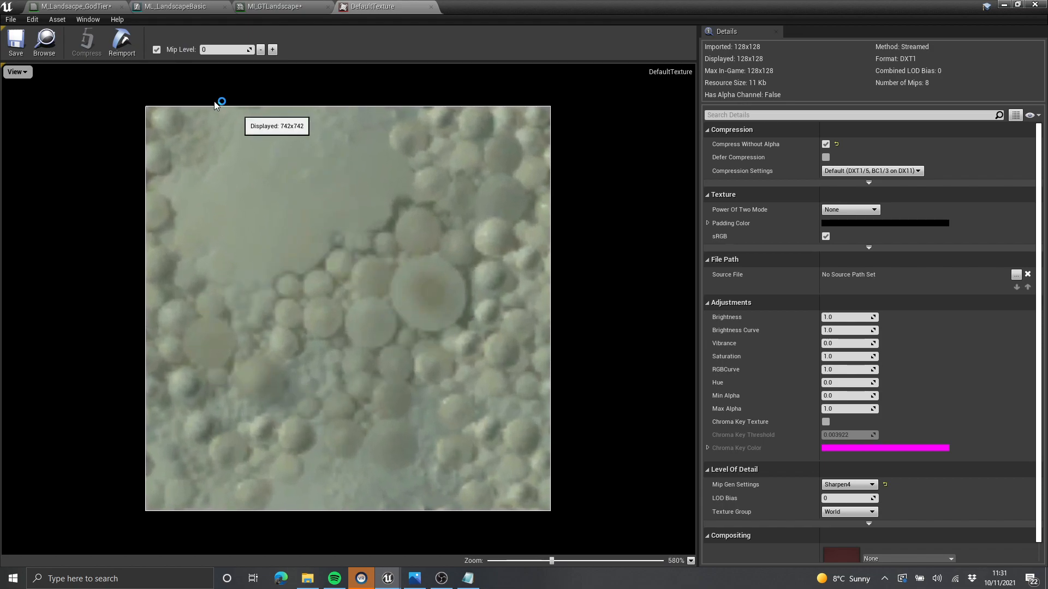
# Step: Raise the previewed mip level to 4, inspect the texture enlarged and return to the ML_LandscapeBasic graph
pyautogui.click(273, 50)
pyautogui.click(272, 50)
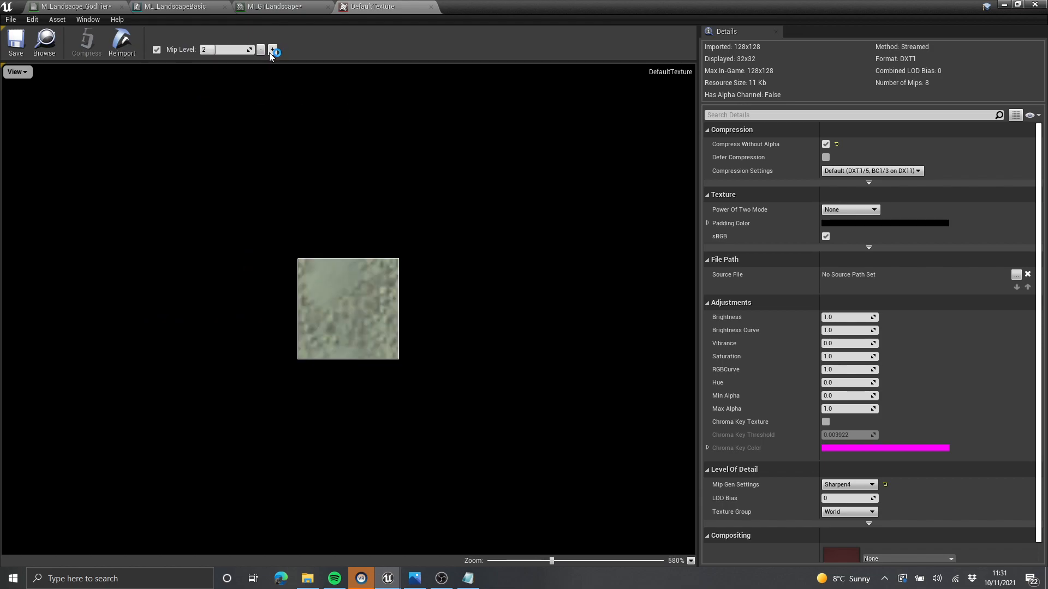
pyautogui.click(273, 49)
pyautogui.click(270, 52)
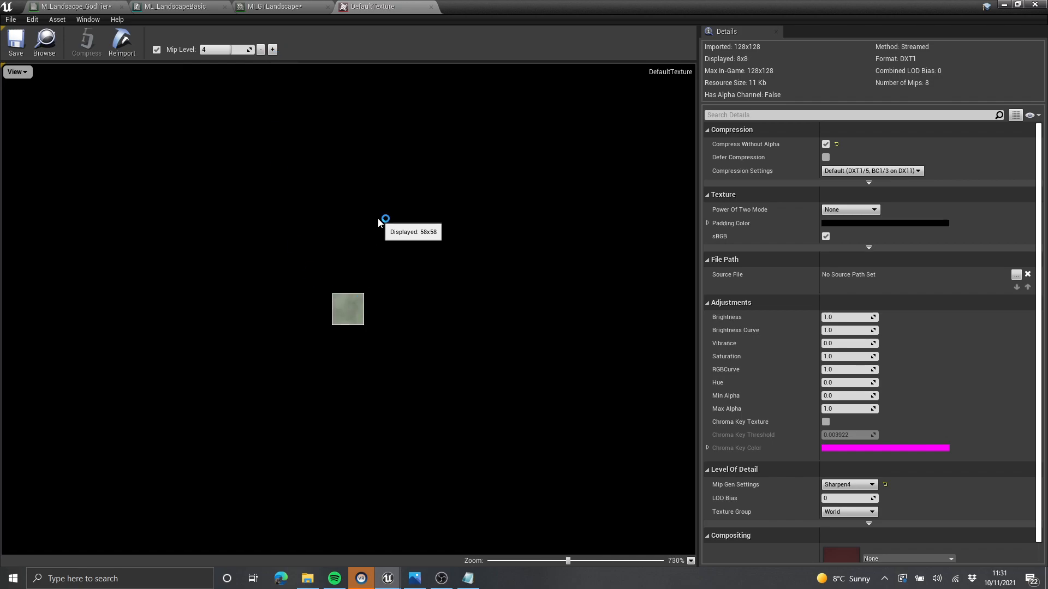
pyautogui.scroll(3, 385, 212)
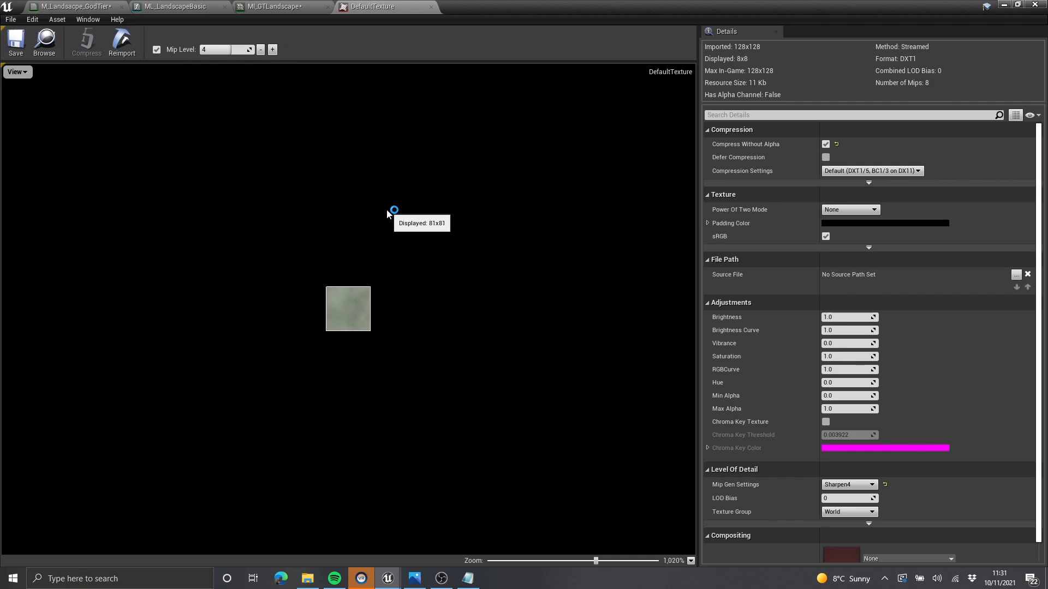
pyautogui.scroll(3, 382, 209)
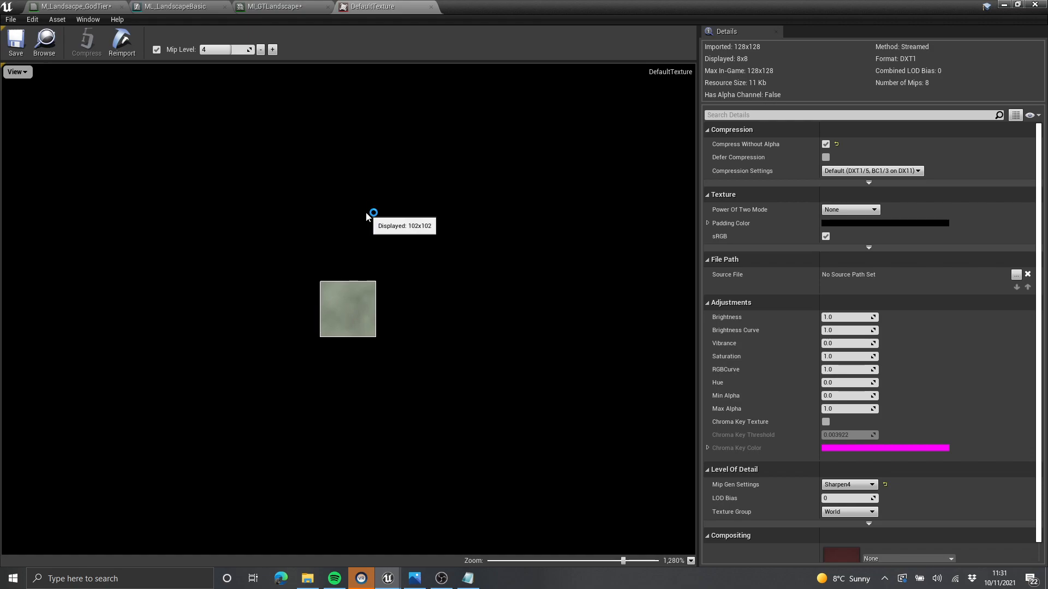
pyautogui.scroll(3, 375, 304)
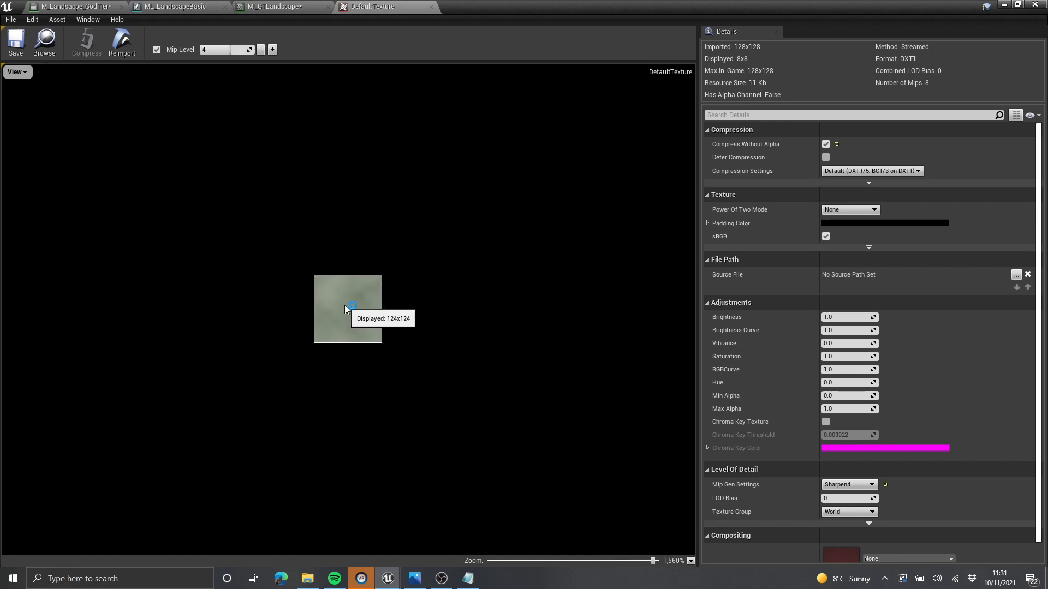
pyautogui.scroll(1, 365, 280)
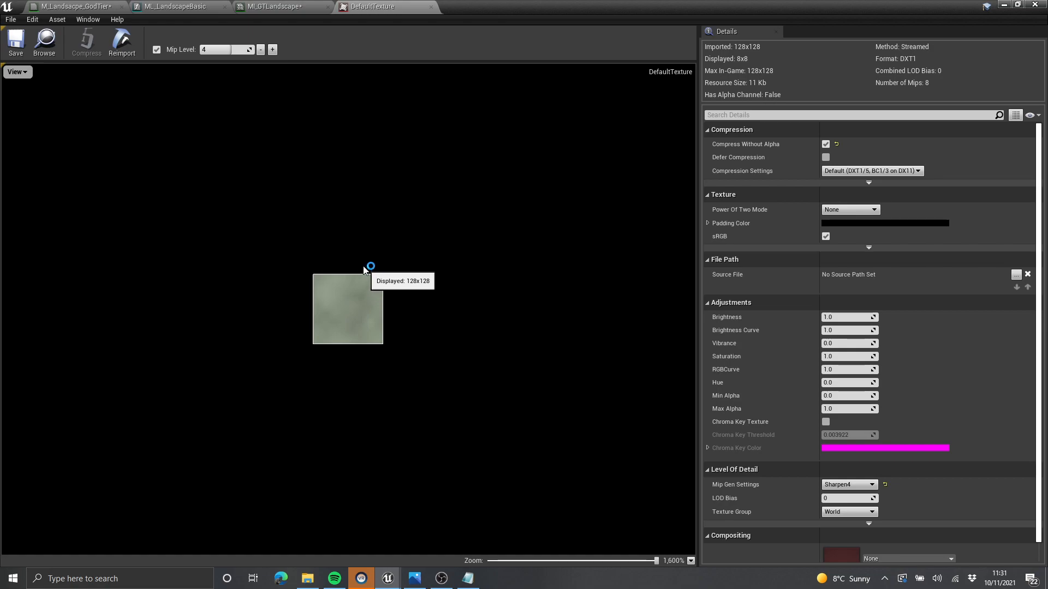
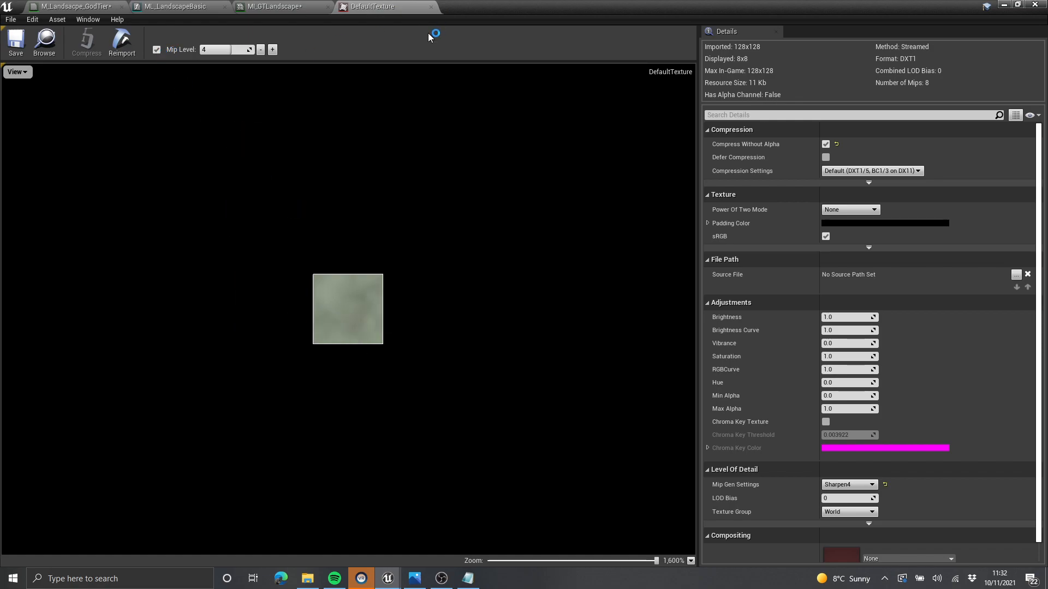
pyautogui.click(431, 7)
pyautogui.click(173, 4)
# Step: Add a scalar parameter named Bias next to the lower Texture Sample's Bias input
pyautogui.moveTo(611, 226); pyautogui.dragTo(636, 253, button='right')
pyautogui.click(646, 232)
pyautogui.moveTo(459, 277); pyautogui.dragTo(525, 251, button='right')
pyautogui.scroll(2, 550, 247)
pyautogui.click(627, 315)
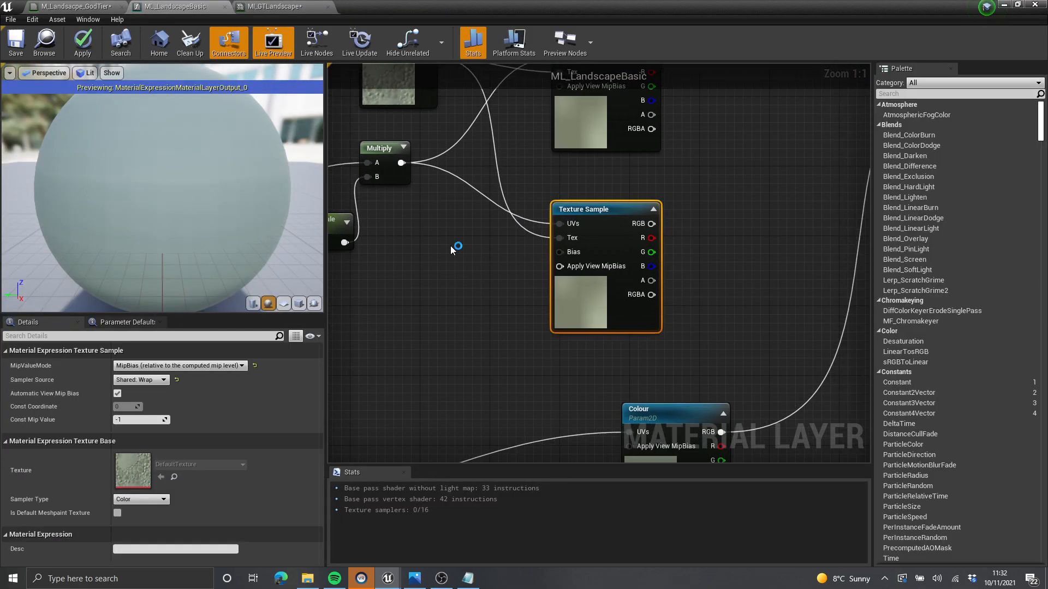
pyautogui.moveTo(450, 245); pyautogui.dragTo(492, 254, button='right')
pyautogui.click(491, 252)
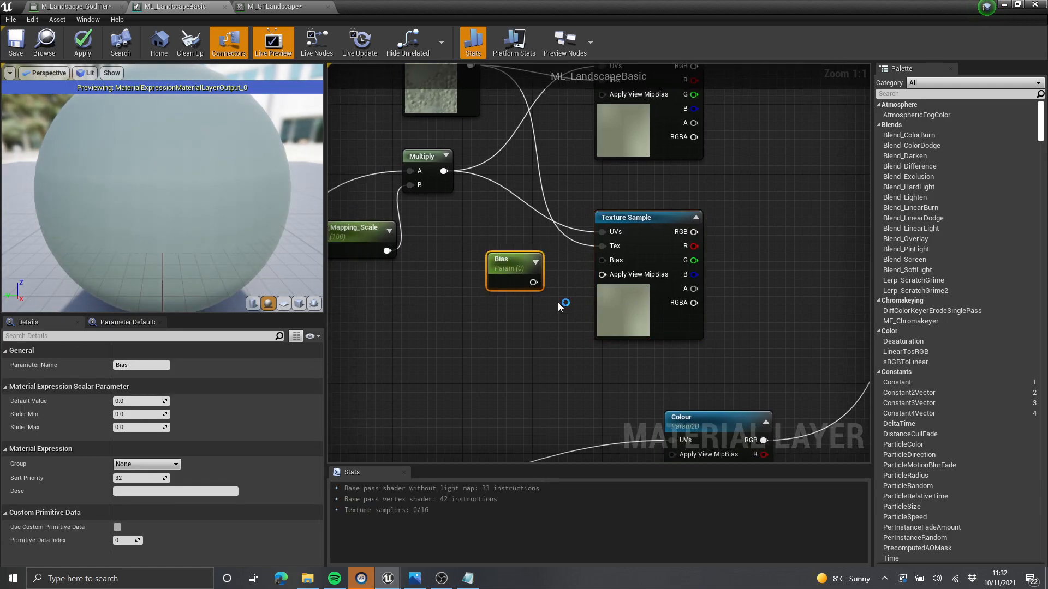
# Step: Connect the Bias parameter to the lower Texture Sample's Bias input and preview that node
pyautogui.moveTo(613, 264); pyautogui.dragTo(611, 264)
pyautogui.click(584, 299)
pyautogui.moveTo(597, 298); pyautogui.dragTo(549, 304, button='right')
pyautogui.rightClick(596, 316)
pyautogui.click(633, 407)
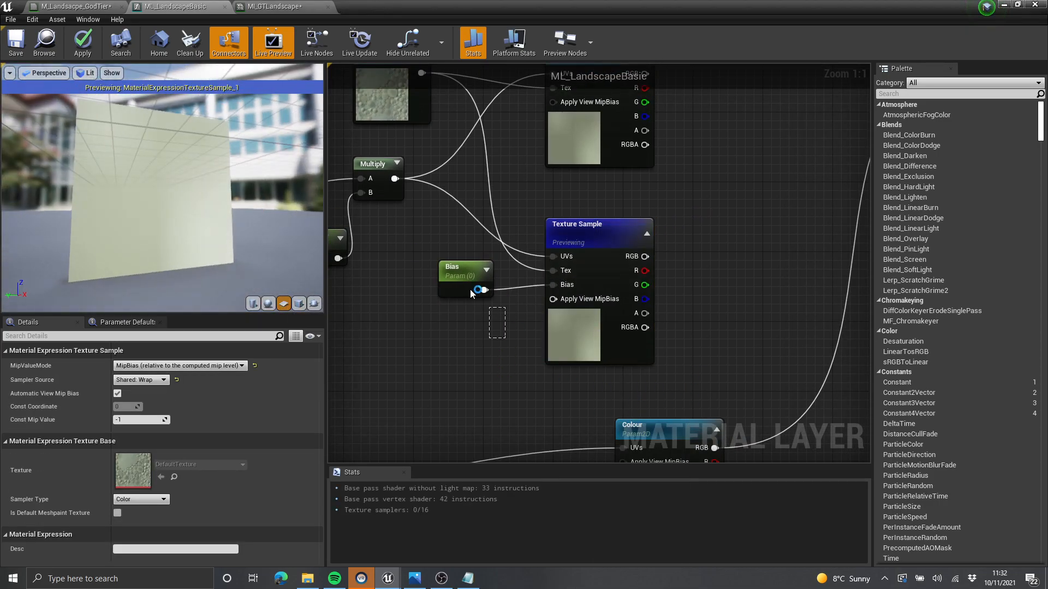
# Step: Disconnect the Bias parameter from the lower Texture Sample and preview the upper Texture Sample instead
pyautogui.moveTo(483, 301); pyautogui.dragTo(466, 285)
pyautogui.moveTo(507, 314); pyautogui.dragTo(512, 330, button='right')
pyautogui.keyDown('alt'); pyautogui.click(559, 304); pyautogui.keyUp('alt')
pyautogui.moveTo(604, 151); pyautogui.dragTo(615, 236, button='right')
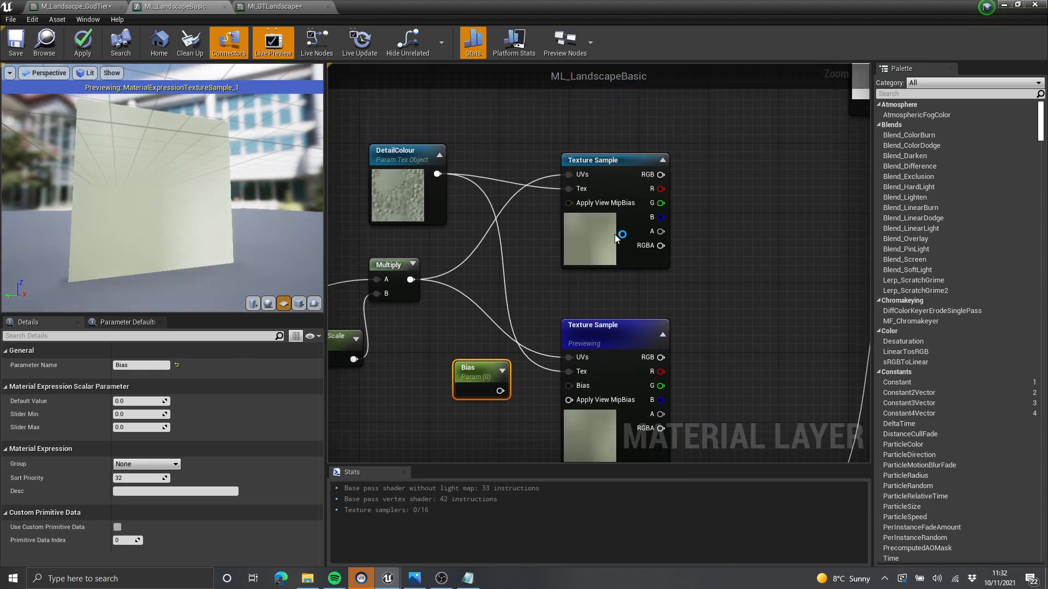
pyautogui.rightClick(614, 234)
pyautogui.click(680, 329)
pyautogui.moveTo(226, 201); pyautogui.dragTo(177, 197)
# Step: Break the links from Multiply to the UVs inputs of both Texture Samples
pyautogui.scroll(-1, 491, 262)
pyautogui.moveTo(485, 268); pyautogui.dragTo(506, 215, button='right')
pyautogui.scroll(1, 573, 239)
pyautogui.moveTo(572, 239); pyautogui.dragTo(593, 277, button='right')
pyautogui.click(593, 277)
pyautogui.keyDown('alt'); pyautogui.click(586, 308); pyautogui.keyUp('alt')
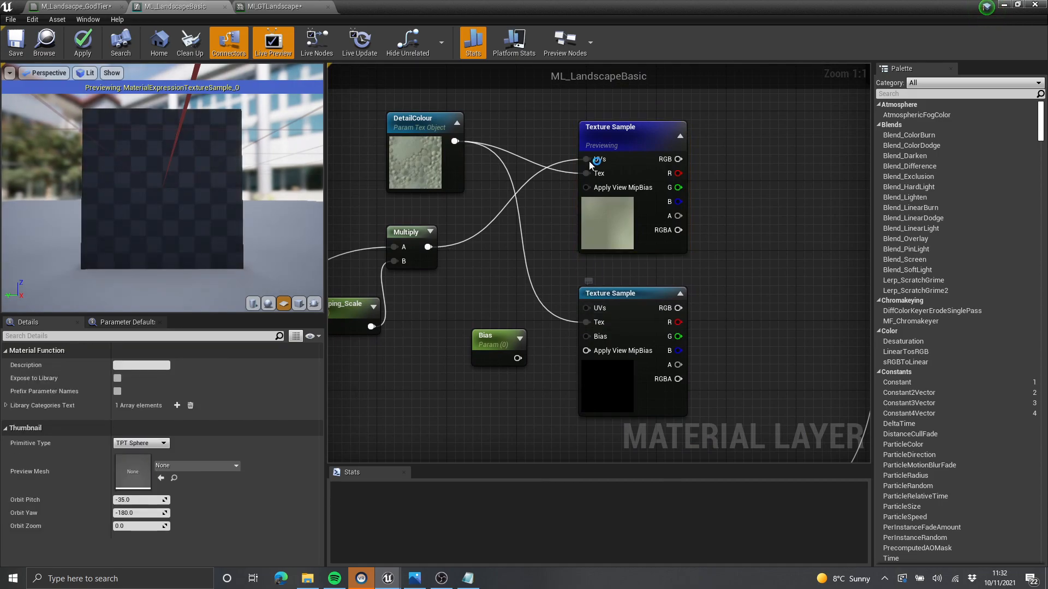
pyautogui.keyDown('alt'); pyautogui.click(586, 159); pyautogui.keyUp('alt')
# Step: Inspect the upper Texture Sample's preview close up and switch the preview to the lower Texture Sample
pyautogui.moveTo(587, 138); pyautogui.dragTo(535, 176, button='right')
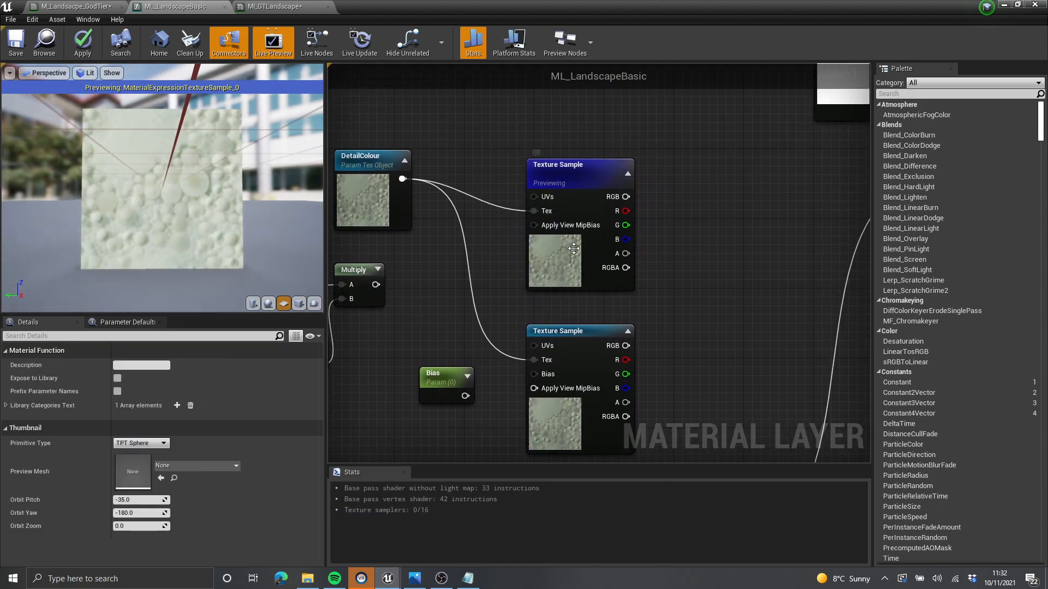
pyautogui.scroll(4, 143, 182)
pyautogui.scroll(2, 143, 182)
pyautogui.rightClick(593, 348)
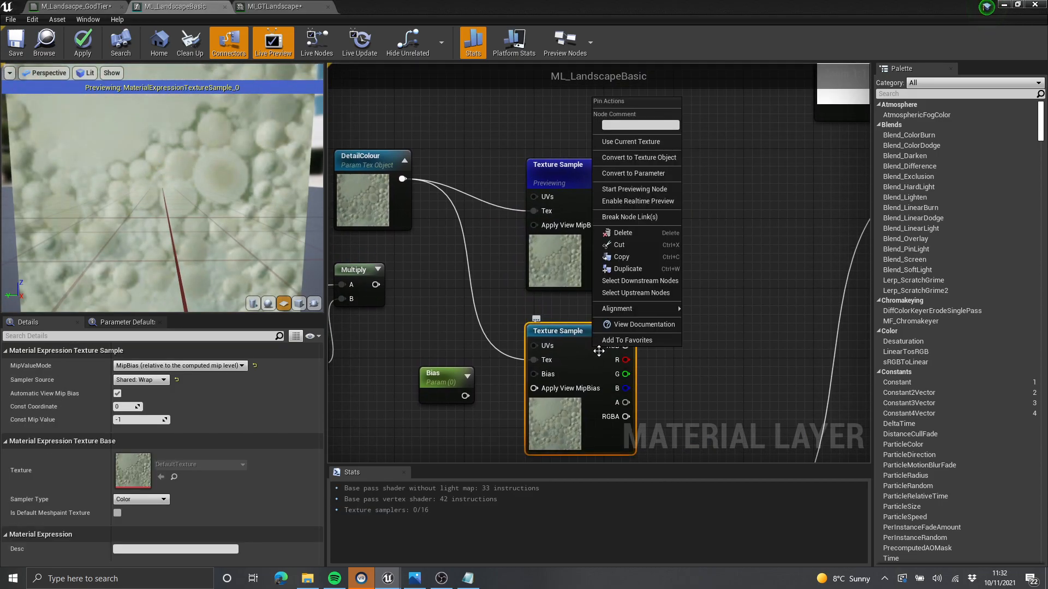
pyautogui.click(633, 189)
# Step: Connect the Bias parameter to the lower Texture Sample's Bias input and set its default value to 2
pyautogui.moveTo(472, 398); pyautogui.dragTo(472, 361, button='right')
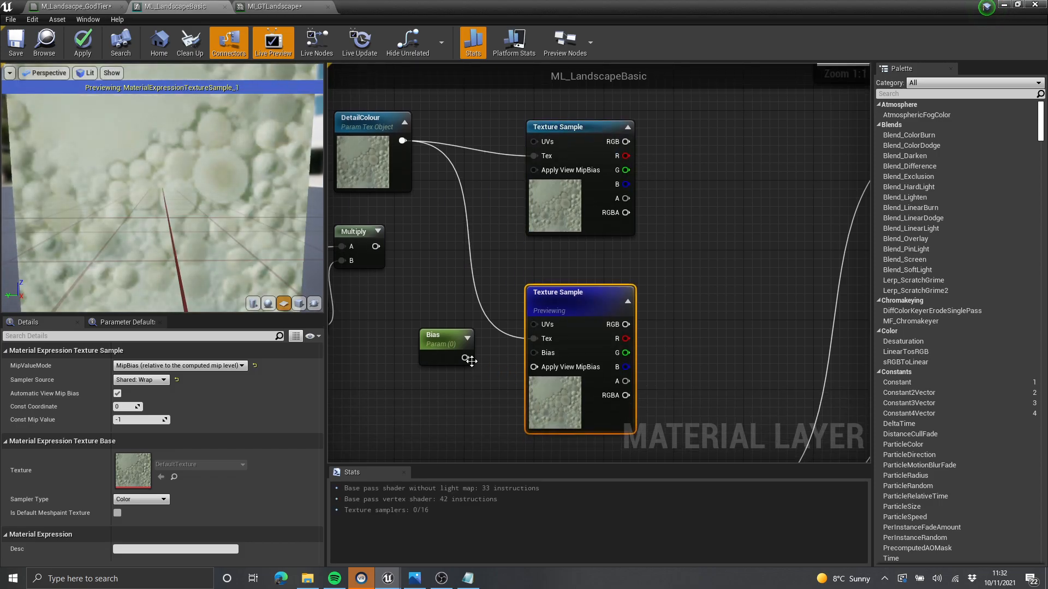
pyautogui.moveTo(543, 352); pyautogui.dragTo(546, 352)
pyautogui.click(446, 350)
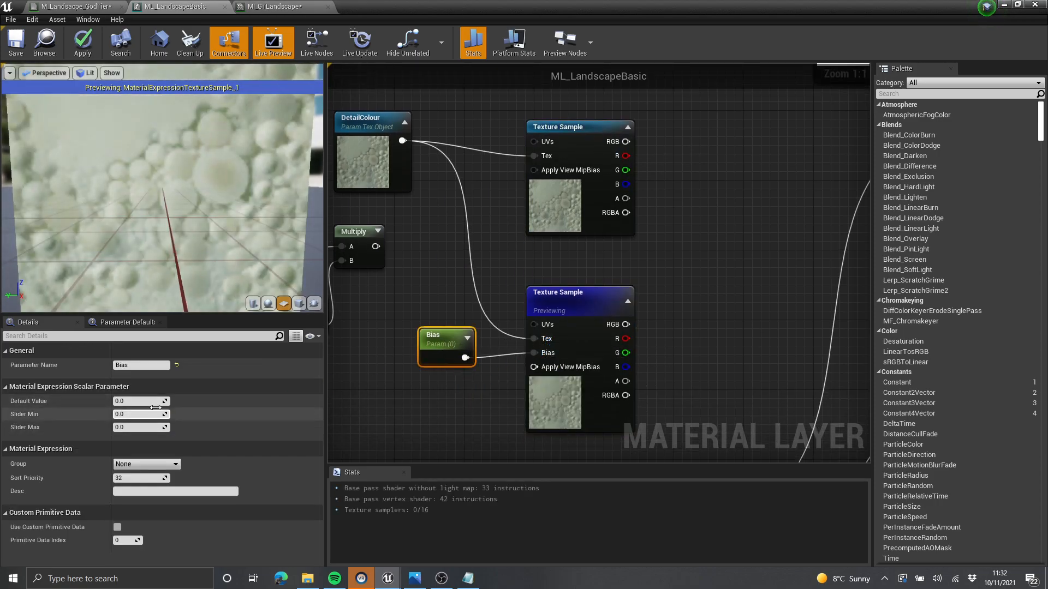
pyautogui.write('3')
pyautogui.press('Return')
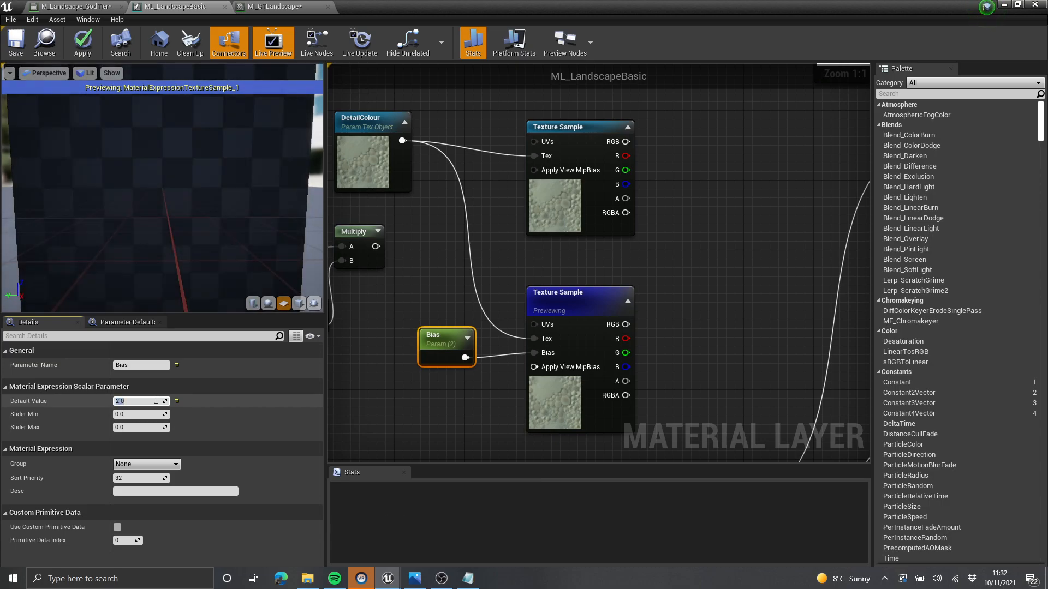
# Step: Try a Bias default value of 5, set it to 7 and check the preview from farther away
pyautogui.write('6')
pyautogui.press('Return')
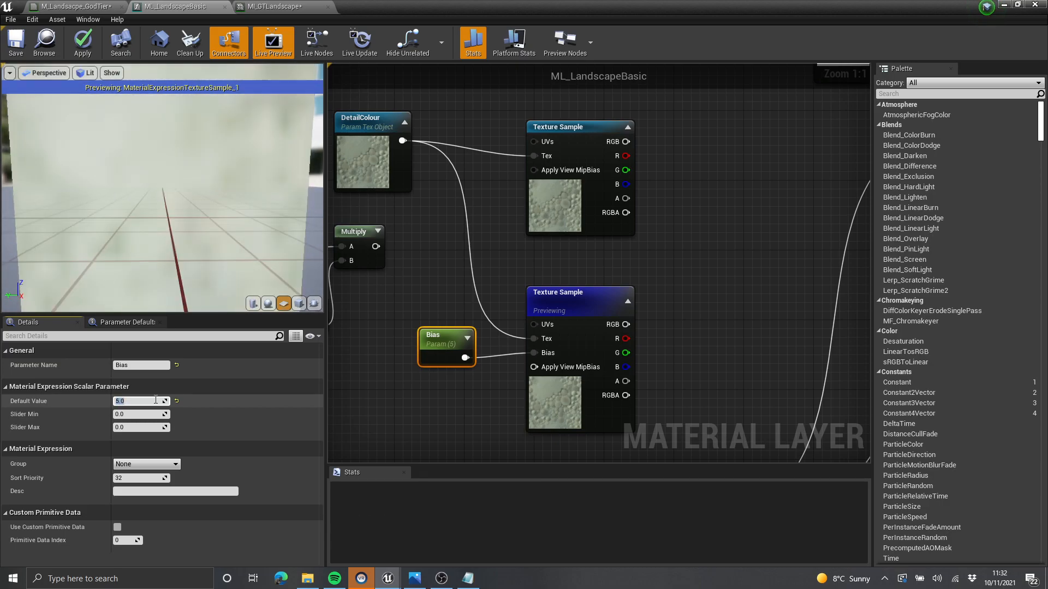
pyautogui.write('7')
pyautogui.press('Return')
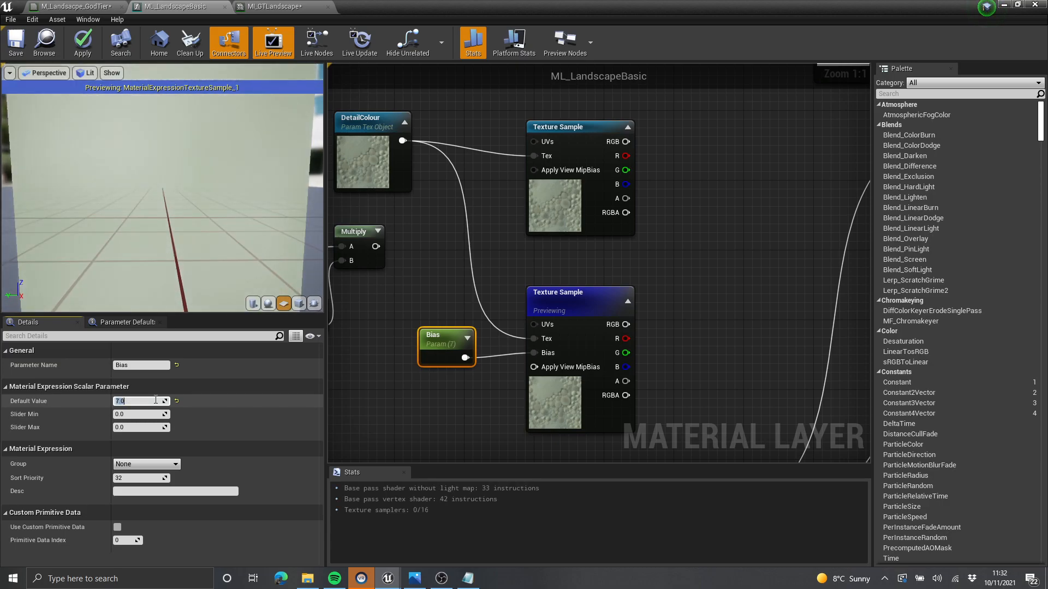
pyautogui.scroll(-4, 514, 247)
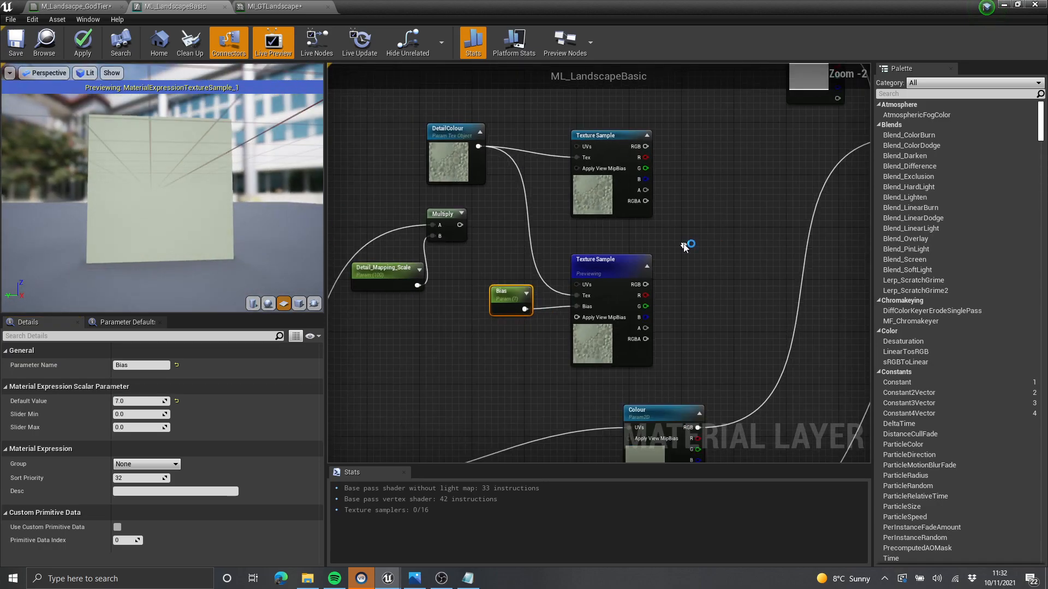
pyautogui.scroll(2, 514, 247)
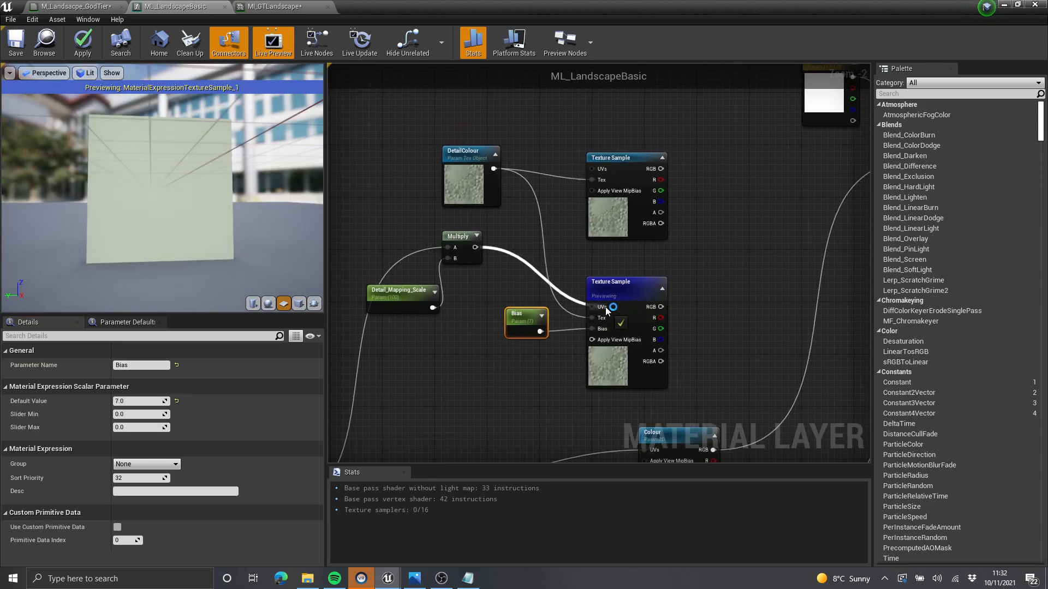
# Step: Reconnect the Multiply output to the UVs inputs of both Texture Samples
pyautogui.moveTo(606, 307); pyautogui.dragTo(604, 307)
pyautogui.moveTo(592, 170); pyautogui.dragTo(474, 247)
pyautogui.click(765, 281)
pyautogui.moveTo(751, 267); pyautogui.dragTo(675, 221, button='right')
# Step: Rearrange the detail Texture Samples and their Bias node, keeping them beside the DetailColour and Multiply nodes
pyautogui.moveTo(647, 229); pyautogui.dragTo(448, 313)
pyautogui.moveTo(545, 326); pyautogui.dragTo(545, 313)
pyautogui.click(672, 232)
pyautogui.moveTo(674, 228)
pyautogui.mouseDown(button='right')
pyautogui.moveTo(622, 152)
pyautogui.moveTo(652, 165)
pyautogui.moveTo(662, 213)
pyautogui.mouseUp(button='right')
pyautogui.moveTo(670, 261)
pyautogui.mouseDown(button='right')
pyautogui.moveTo(660, 215)
pyautogui.moveTo(678, 215)
pyautogui.moveTo(666, 218)
pyautogui.moveTo(659, 291)
pyautogui.moveTo(627, 222)
pyautogui.moveTo(627, 243)
pyautogui.moveTo(636, 229)
pyautogui.moveTo(674, 264)
pyautogui.mouseUp(button='right')
pyautogui.moveTo(545, 171); pyautogui.dragTo(552, 174)
pyautogui.scroll(1, 440, 206)
pyautogui.moveTo(441, 206); pyautogui.dragTo(561, 214, button='right')
pyautogui.scroll(1, 561, 214)
pyautogui.click(534, 175)
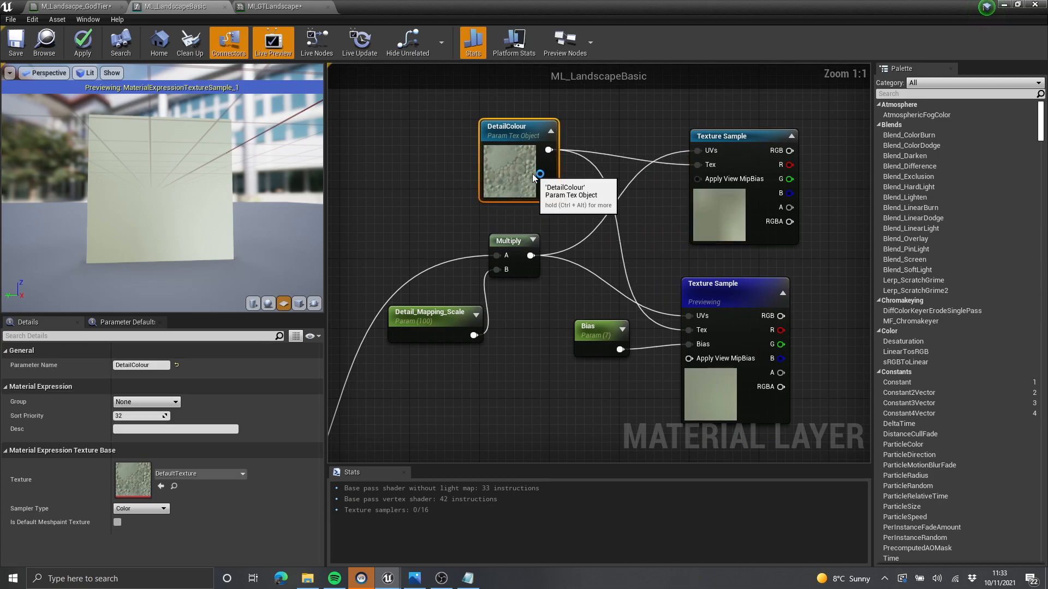
# Step: Reposition the Colour texture parameter node beneath the detail Texture Samples
pyautogui.scroll(-3, 648, 191)
pyautogui.moveTo(666, 209); pyautogui.dragTo(538, 188, button='right')
pyautogui.moveTo(683, 353); pyautogui.dragTo(595, 158, button='right')
pyautogui.scroll(3, 538, 230)
pyautogui.moveTo(539, 235)
pyautogui.mouseDown()
pyautogui.moveTo(554, 237)
pyautogui.moveTo(550, 251)
pyautogui.mouseUp()
pyautogui.moveTo(616, 183); pyautogui.dragTo(580, 256, button='right')
pyautogui.moveTo(497, 302)
pyautogui.mouseDown()
pyautogui.moveTo(489, 311)
pyautogui.moveTo(498, 309)
pyautogui.mouseUp()
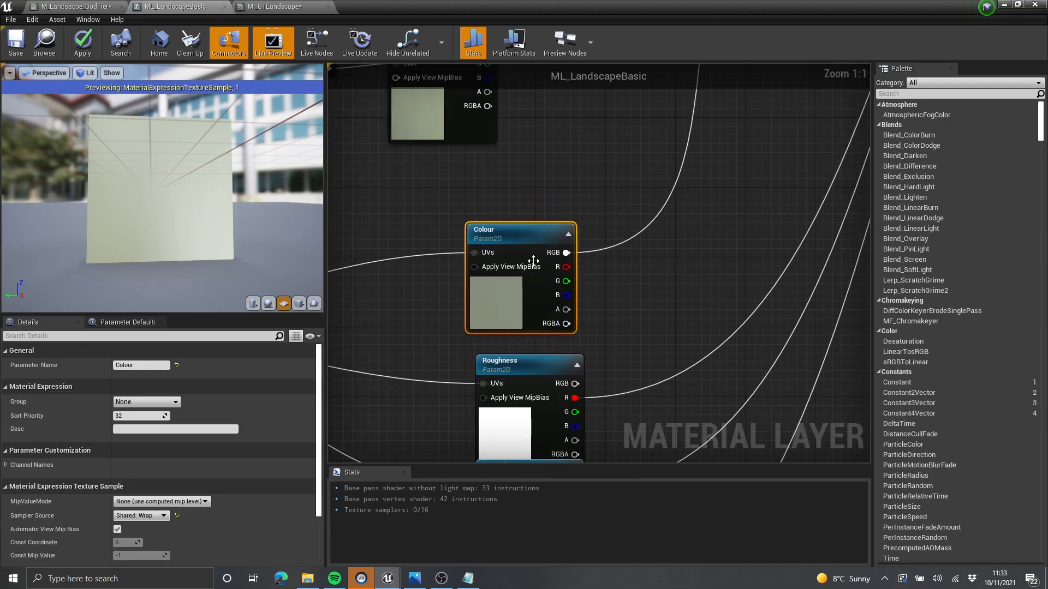
pyautogui.scroll(-2, 500, 291)
pyautogui.moveTo(557, 180); pyautogui.dragTo(606, 225, button='right')
pyautogui.click(606, 224)
pyautogui.scroll(2, 535, 273)
pyautogui.moveTo(518, 298)
pyautogui.mouseDown()
pyautogui.moveTo(517, 306)
pyautogui.moveTo(525, 290)
pyautogui.mouseUp()
# Step: Place an Add node in the free space beside the two detail Texture Samples
pyautogui.scroll(-2, 570, 170)
pyautogui.moveTo(570, 170); pyautogui.dragTo(692, 330, button='right')
pyautogui.scroll(-1, 624, 257)
pyautogui.moveTo(696, 248); pyautogui.dragTo(703, 312, button='right')
pyautogui.scroll(3, 464, 190)
pyautogui.moveTo(465, 195)
pyautogui.mouseDown()
pyautogui.moveTo(476, 209)
pyautogui.moveTo(458, 206)
pyautogui.mouseUp()
pyautogui.moveTo(729, 266); pyautogui.dragTo(607, 197, button='right')
pyautogui.click(662, 237)
pyautogui.moveTo(662, 237)
pyautogui.mouseDown(button='right')
pyautogui.moveTo(777, 296)
pyautogui.moveTo(650, 254)
pyautogui.mouseUp(button='right')
pyautogui.press('a')
pyautogui.click(650, 214)
pyautogui.moveTo(589, 179); pyautogui.dragTo(588, 231, button='right')
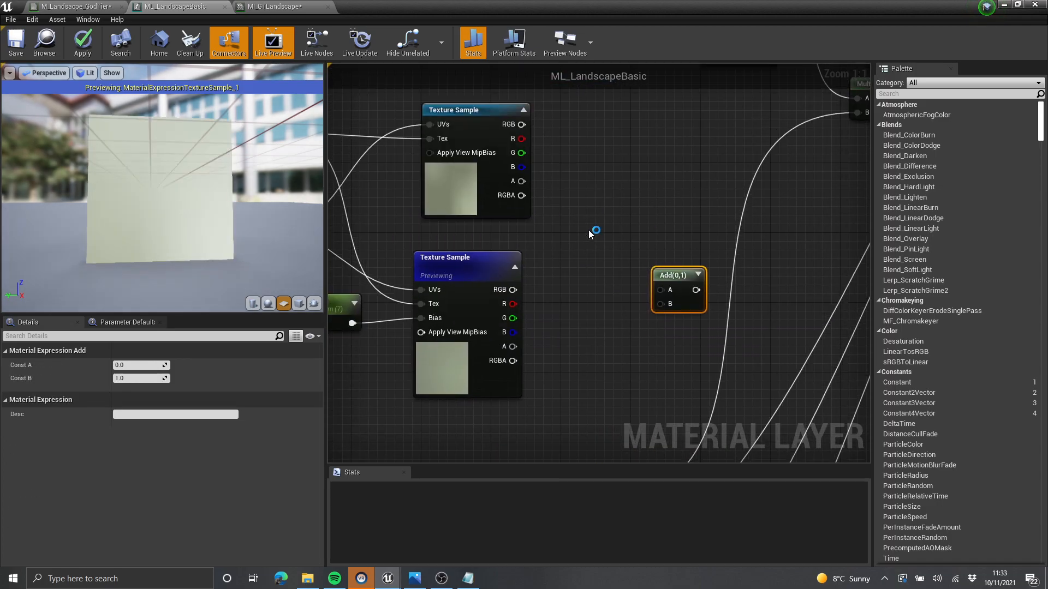
# Step: Wire the upper Texture Sample's RGB and Colour's RGB into Add, and feed its output into the tint Multiply's B input
pyautogui.click(588, 230)
pyautogui.moveTo(556, 278); pyautogui.dragTo(640, 248, button='right')
pyautogui.scroll(-1, 641, 248)
pyautogui.moveTo(642, 249); pyautogui.dragTo(459, 311)
pyautogui.moveTo(569, 313)
pyautogui.mouseDown()
pyautogui.moveTo(552, 348)
pyautogui.moveTo(573, 323)
pyautogui.moveTo(569, 308)
pyautogui.moveTo(574, 319)
pyautogui.mouseUp()
pyautogui.moveTo(699, 228); pyautogui.dragTo(546, 224, button='right')
pyautogui.click(558, 243)
pyautogui.scroll(-1, 545, 224)
pyautogui.moveTo(611, 271); pyautogui.dragTo(603, 279)
pyautogui.moveTo(560, 425); pyautogui.dragTo(562, 425)
pyautogui.moveTo(680, 264); pyautogui.dragTo(620, 311, button='right')
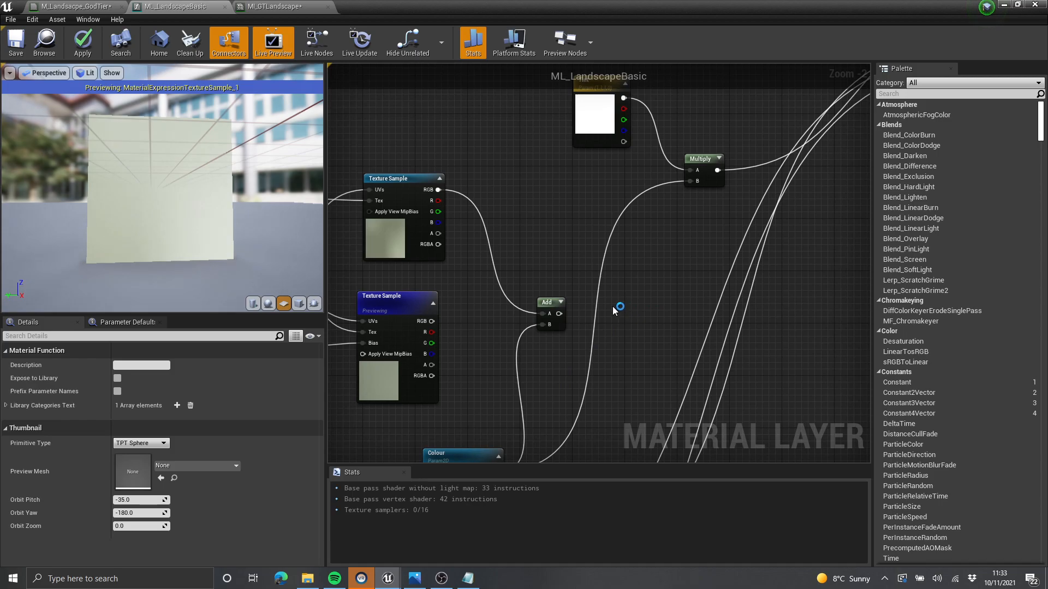
pyautogui.moveTo(560, 311); pyautogui.dragTo(696, 181)
# Step: Uncover the level viewport and inspect the landscape with the new detail texturing from several viewpoints
pyautogui.moveTo(175, 6); pyautogui.dragTo(736, 186)
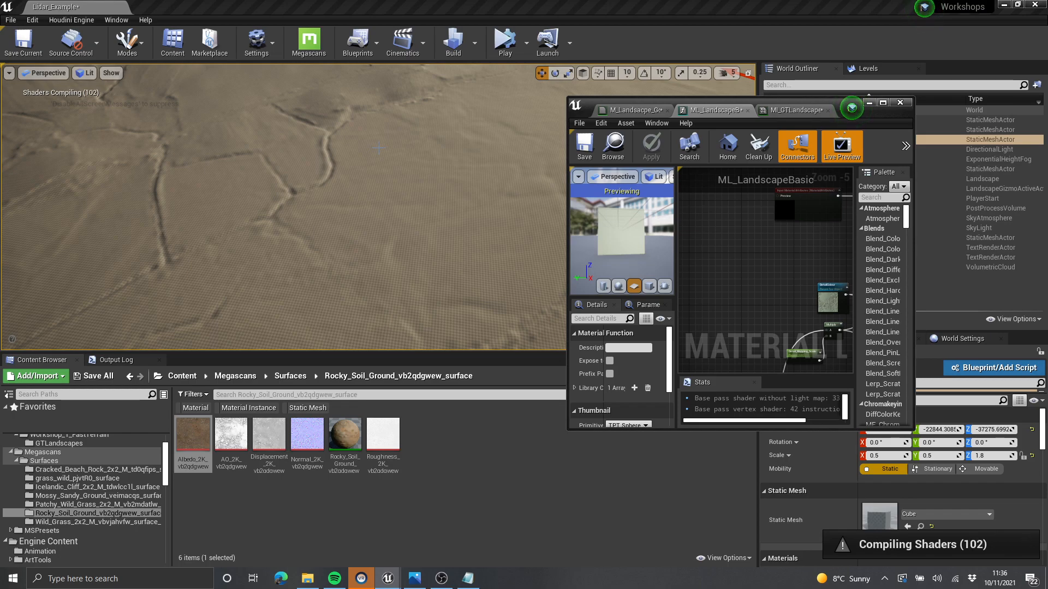
pyautogui.press('w')
pyautogui.moveTo(378, 147); pyautogui.dragTo(431, 165, button='right')
pyautogui.click(869, 103)
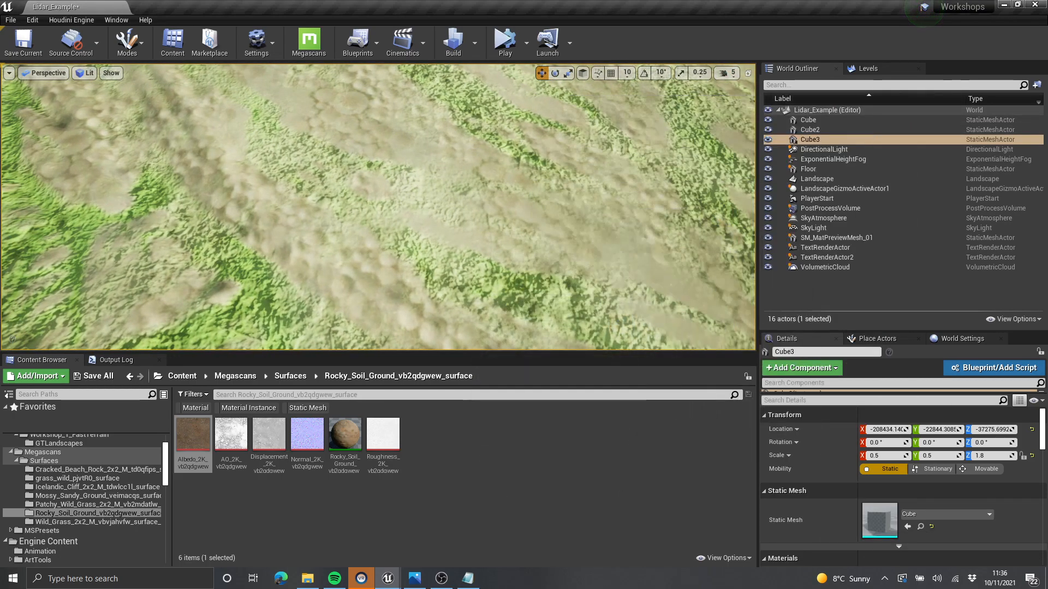
pyautogui.moveTo(546, 191); pyautogui.dragTo(524, 147, button='right')
pyautogui.press('w')
pyautogui.moveTo(380, 123)
pyautogui.mouseDown(button='right')
pyautogui.moveTo(380, 82)
pyautogui.moveTo(384, 153)
pyautogui.moveTo(409, 156)
pyautogui.moveTo(380, 123)
pyautogui.mouseUp(button='right')
pyautogui.hotkey('alt', 'Tab')
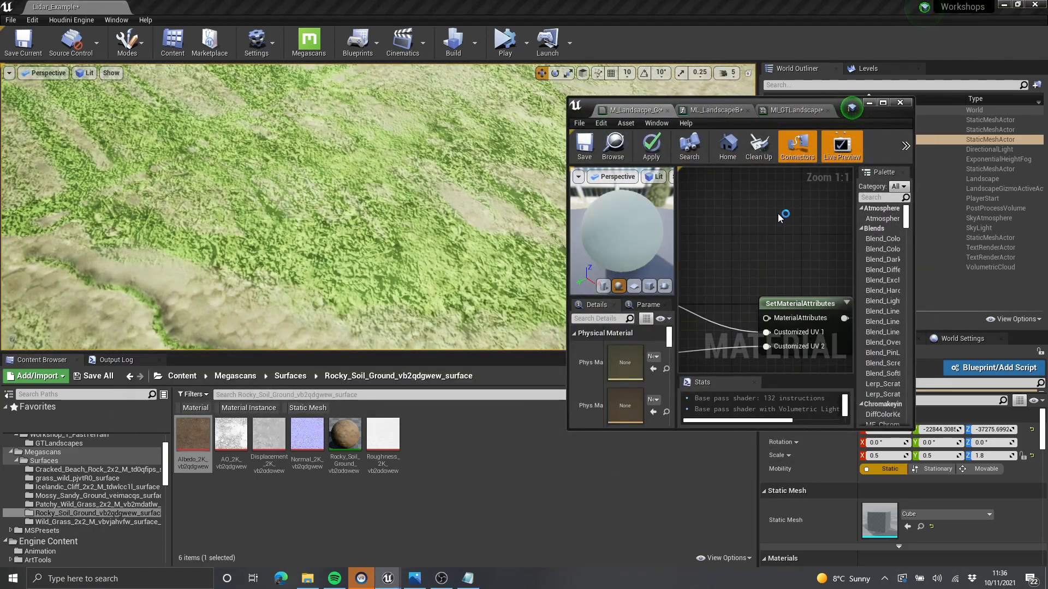
# Step: Open the layer parameters of MI_GTLandscape and inspect the landscape surface close up
pyautogui.click(795, 109)
pyautogui.scroll(-1, 863, 308)
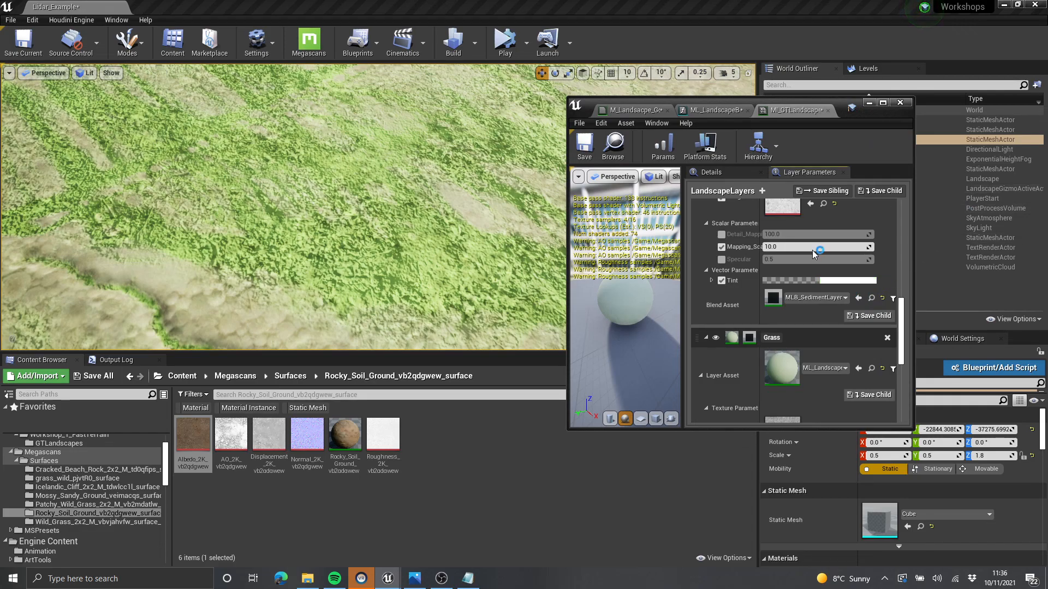
pyautogui.click(721, 281)
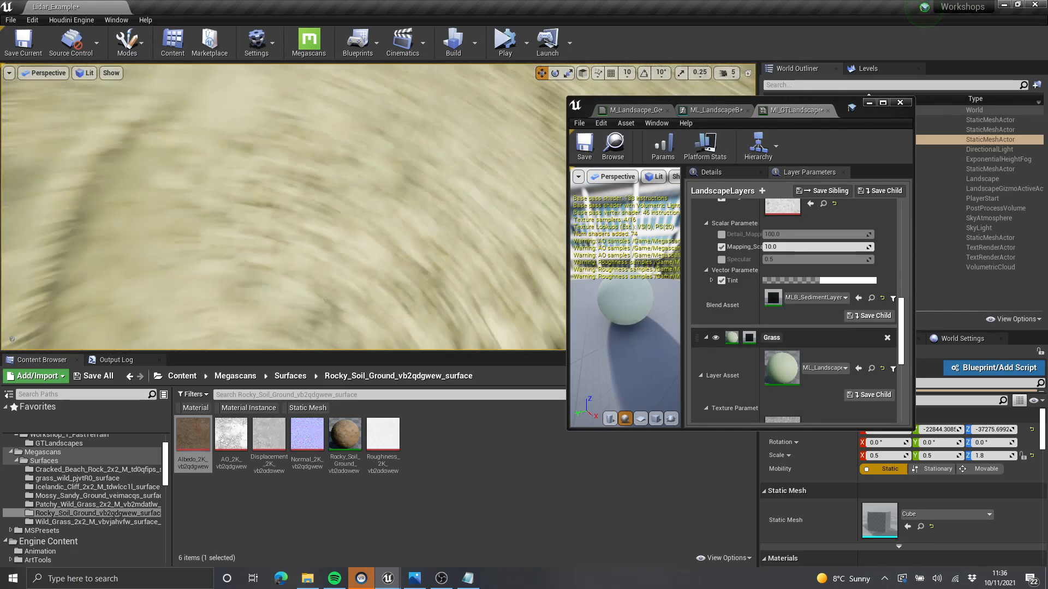
pyautogui.scroll(3, 795, 277)
# Step: Return to the maximized ML_LandscapeBasic graph and add a scalar parameter and a FlattenNormal function near the Normal texture
pyautogui.click(712, 111)
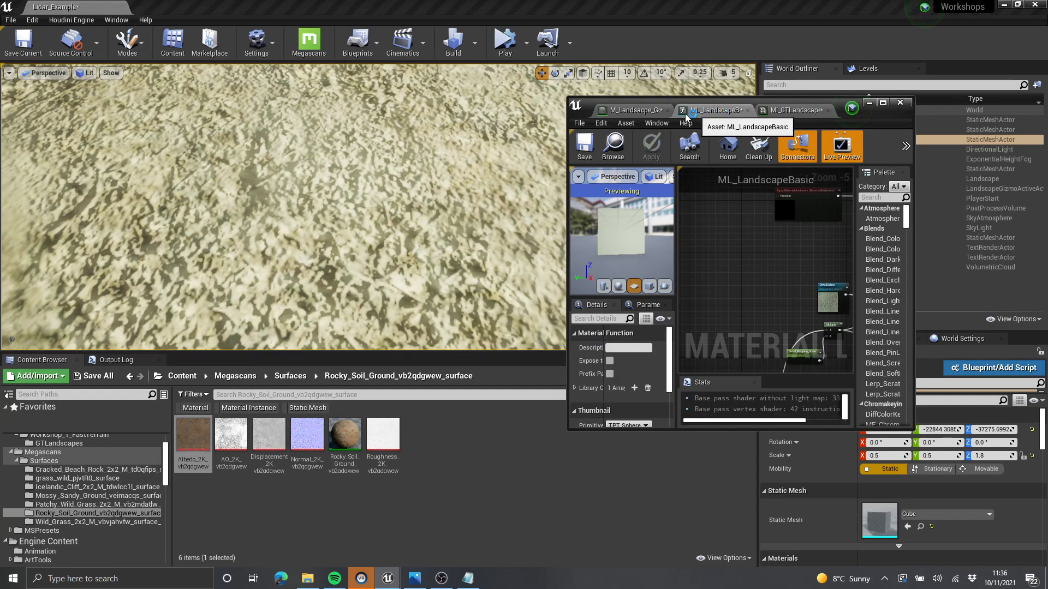
pyautogui.click(882, 102)
pyautogui.scroll(6, 652, 232)
pyautogui.click(587, 309)
pyautogui.rightClick(636, 280)
pyautogui.write('flatten')
pyautogui.press('Return')
# Step: Insert FlattenNormal between the Normal texture's RGB output and its existing destination
pyautogui.keyDown('ctrl'); pyautogui.moveTo(517, 273); pyautogui.dragTo(665, 269); pyautogui.keyUp('ctrl')
pyautogui.click(579, 256)
pyautogui.moveTo(677, 251); pyautogui.dragTo(685, 244)
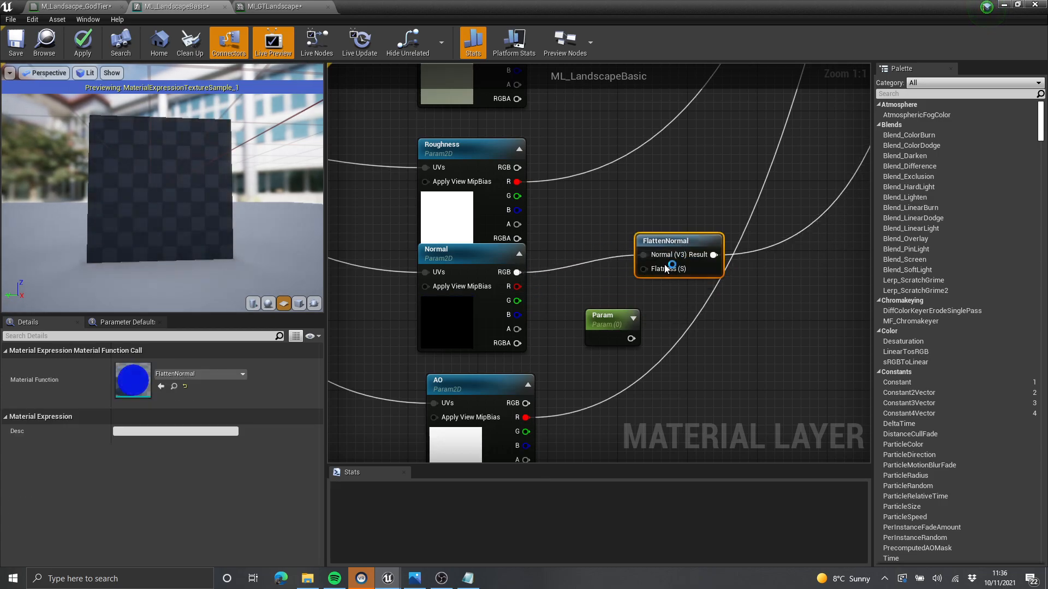
# Step: Name the scalar parameter FlattenNormal and connect it to the function's Flatness input
pyautogui.moveTo(593, 319); pyautogui.dragTo(507, 301)
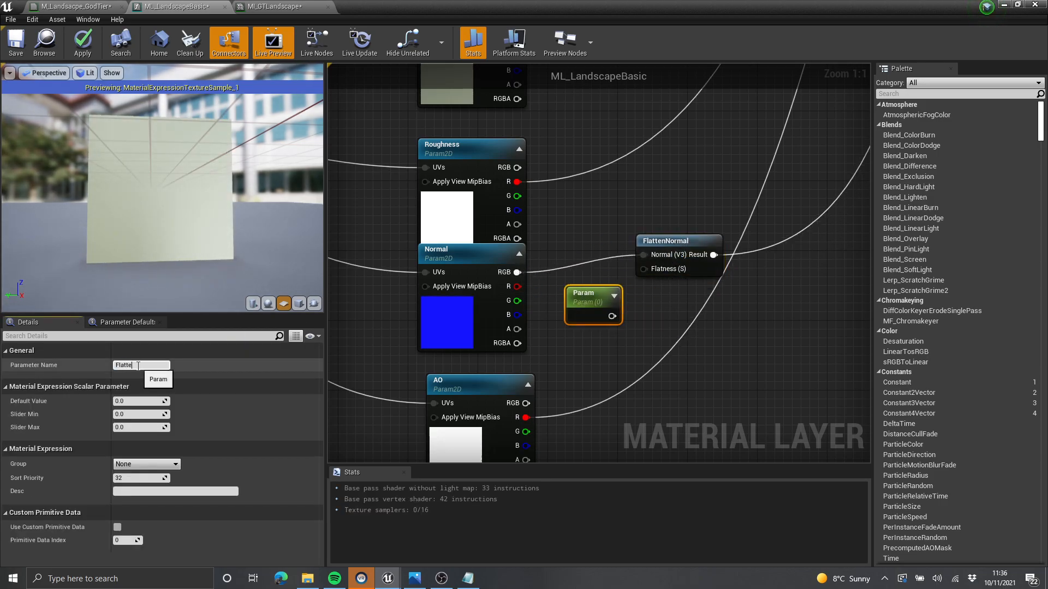
pyautogui.press('Return')
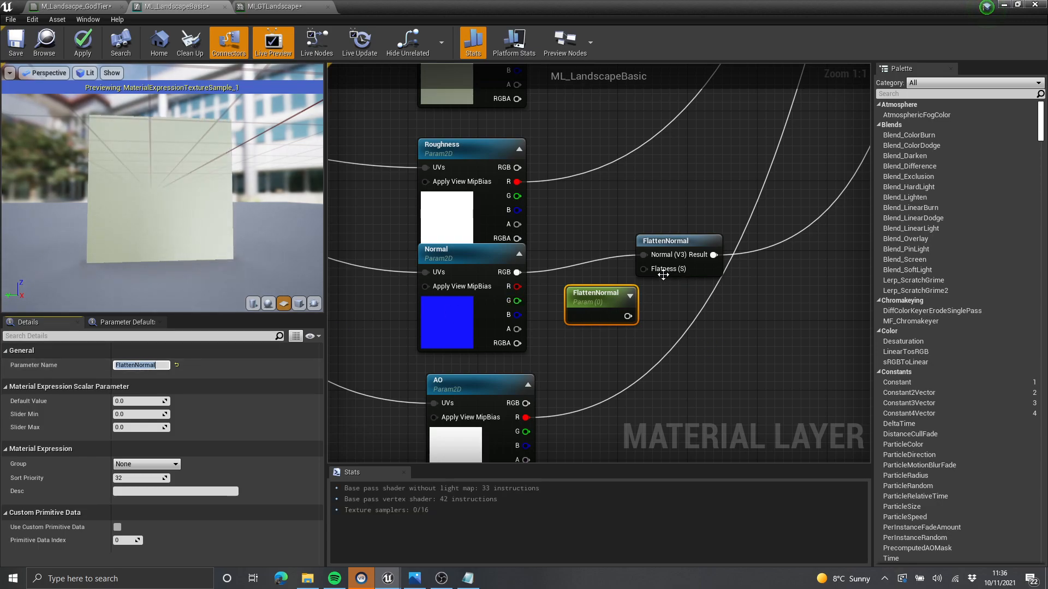
pyautogui.moveTo(629, 319); pyautogui.dragTo(628, 318)
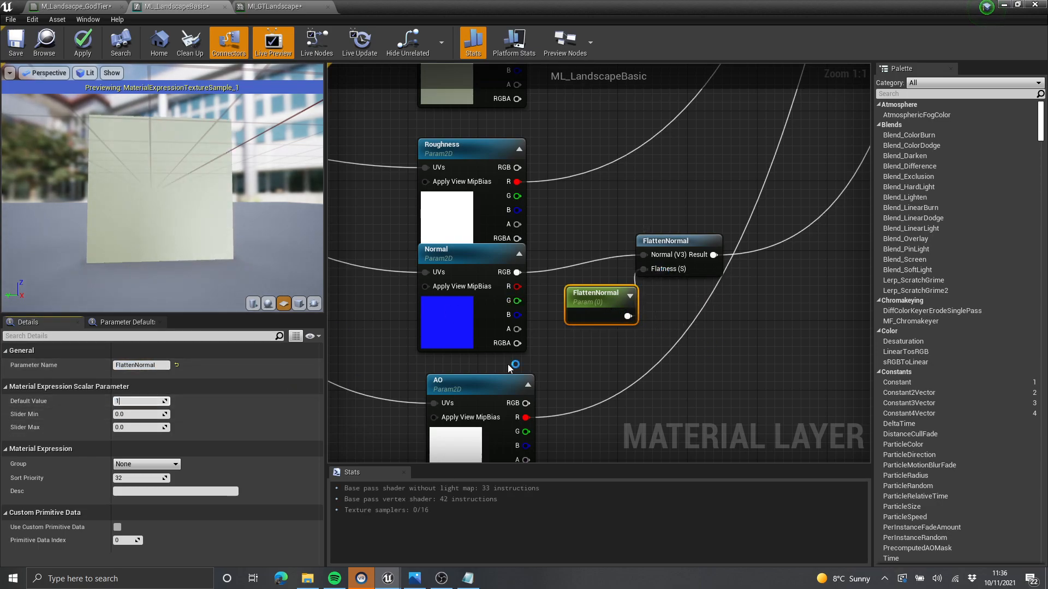
# Step: Try a default value of 1 for the FlattenNormal parameter, then set it to 0
pyautogui.write('1')
pyautogui.press('Return')
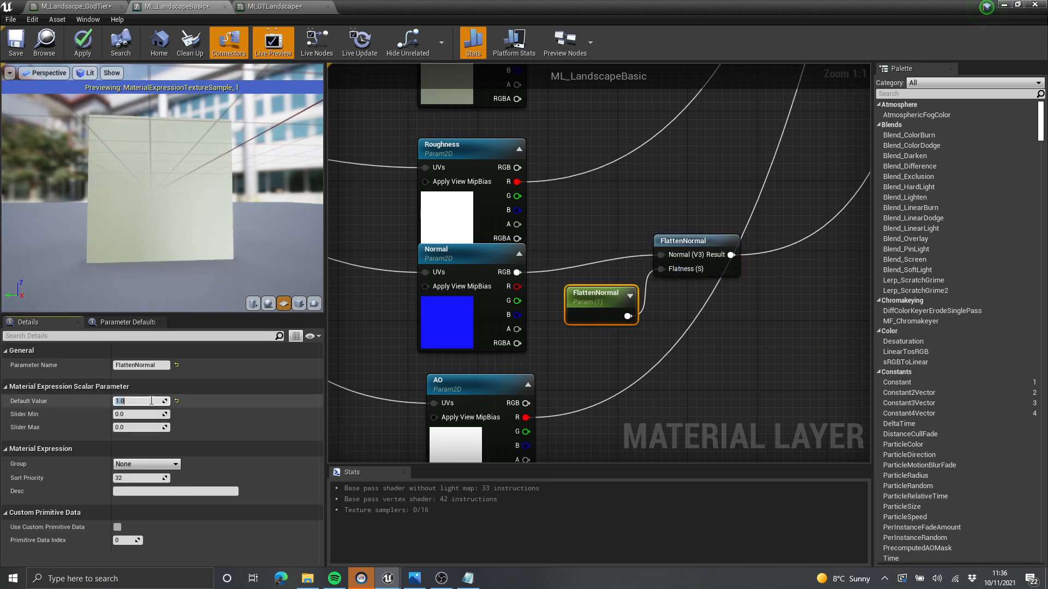
pyautogui.write('0')
pyautogui.click(749, 295)
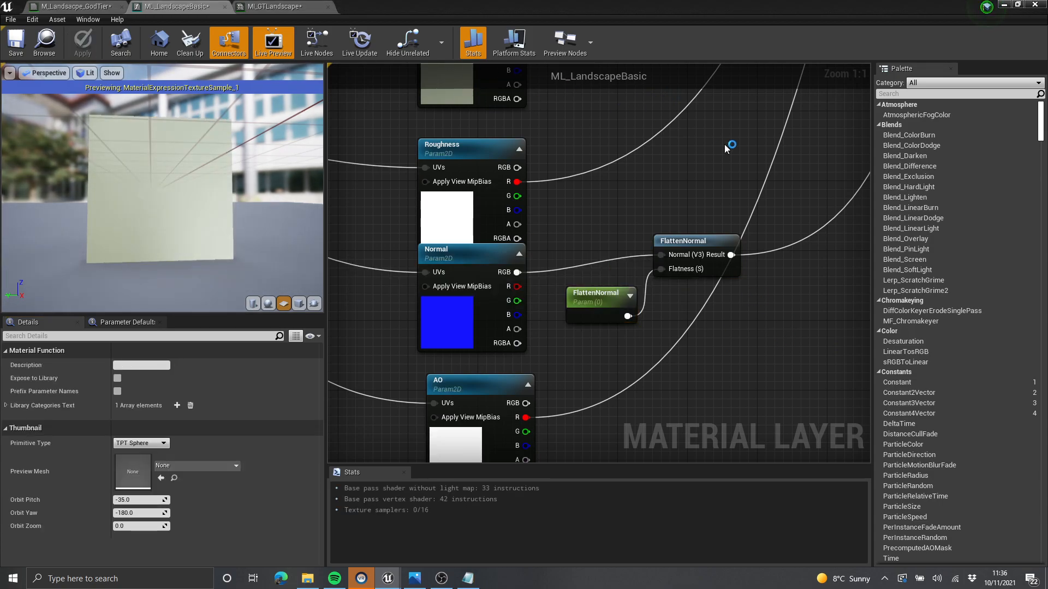
# Step: Open MI_GTLandscape and override the Sediment layer's FlattenNormal with 1.0
pyautogui.click(114, 9)
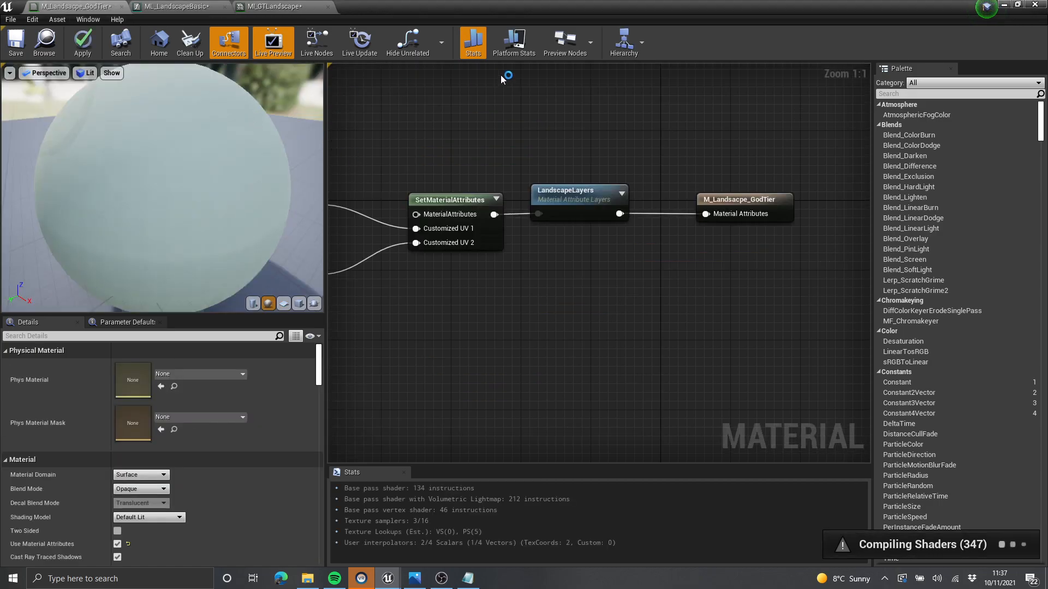
pyautogui.click(290, 5)
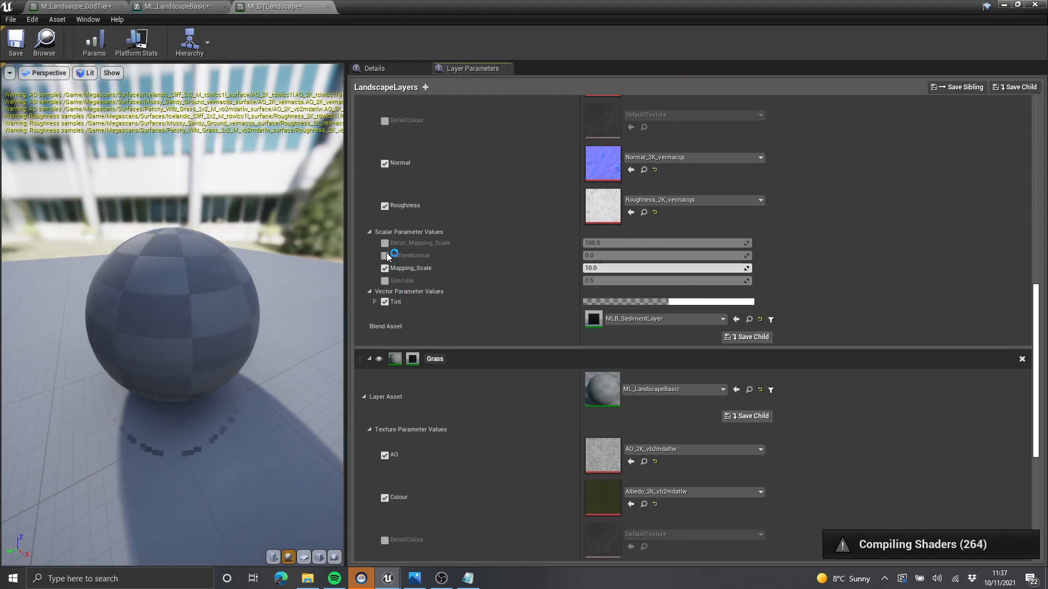
pyautogui.scroll(-5, 480, 399)
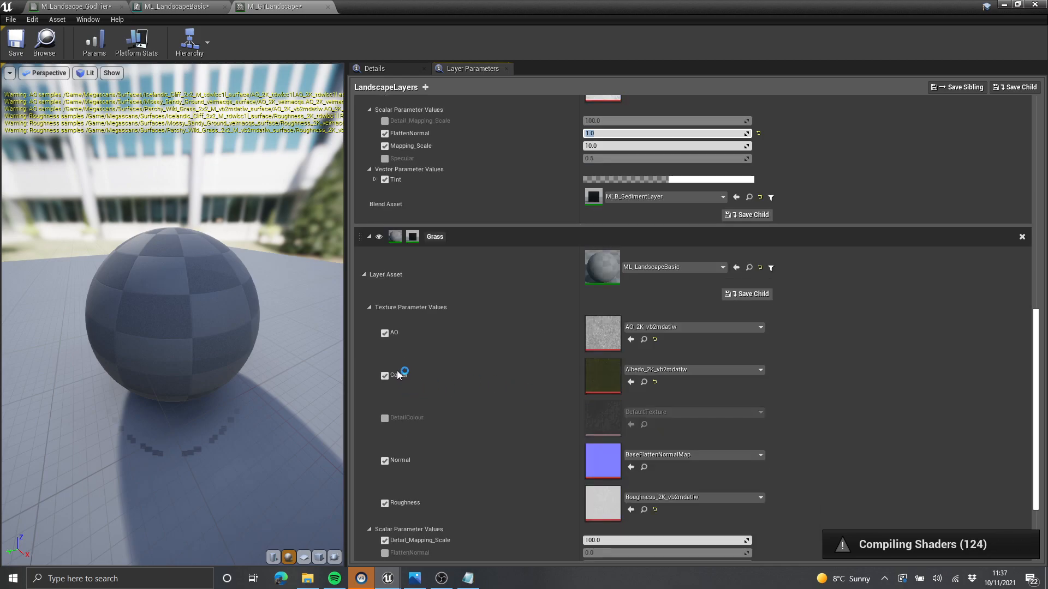
# Step: Override FlattenNormal with 1.0 in both the Grass and Rock layers of the landscape material instance
pyautogui.click(385, 449)
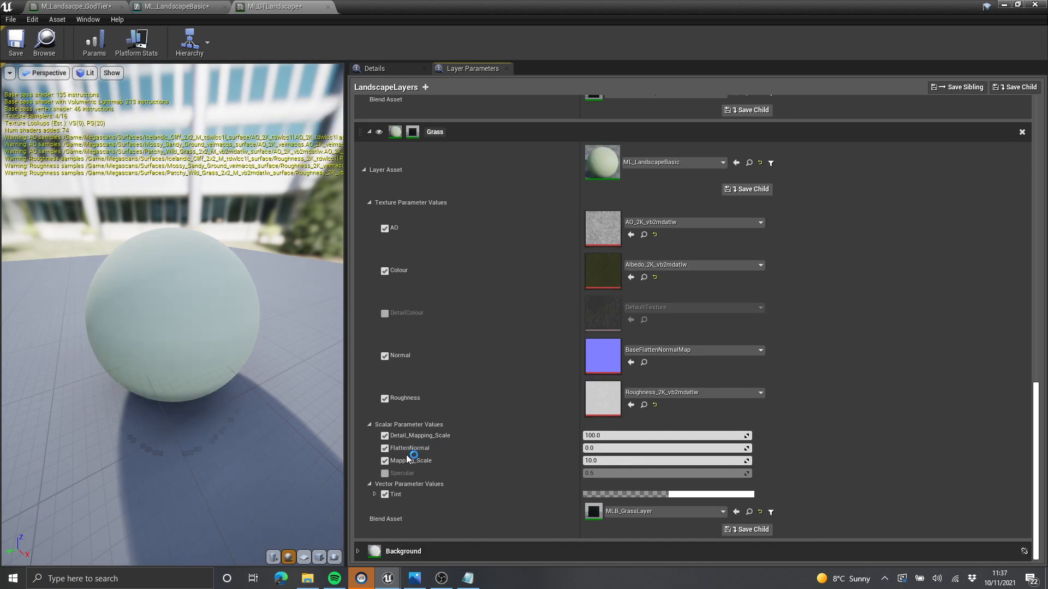
pyautogui.scroll(10, 518, 411)
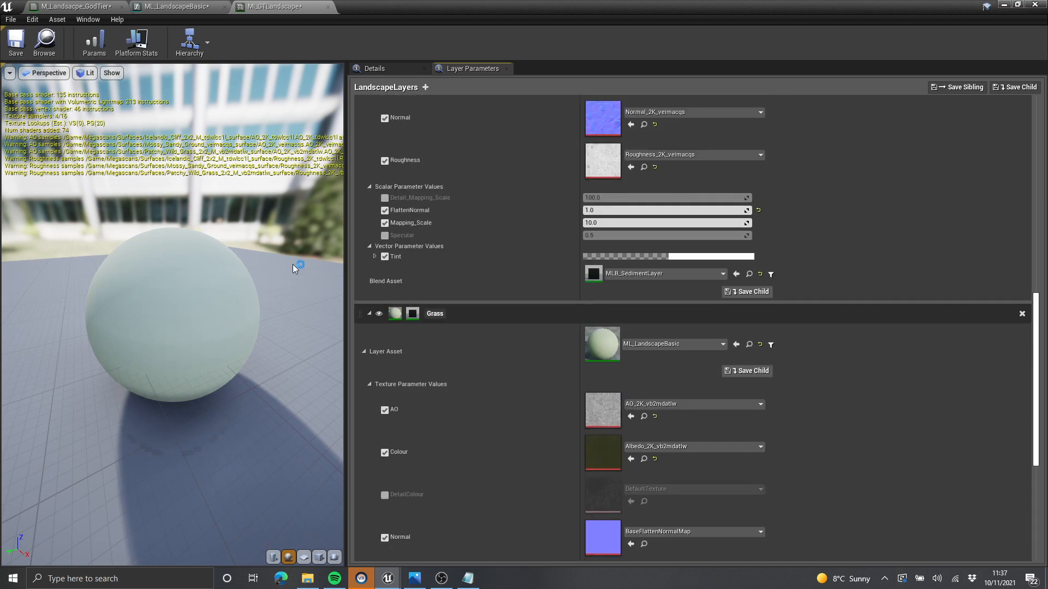
pyautogui.scroll(5, 293, 264)
pyautogui.scroll(20, 421, 97)
pyautogui.scroll(3, 431, 240)
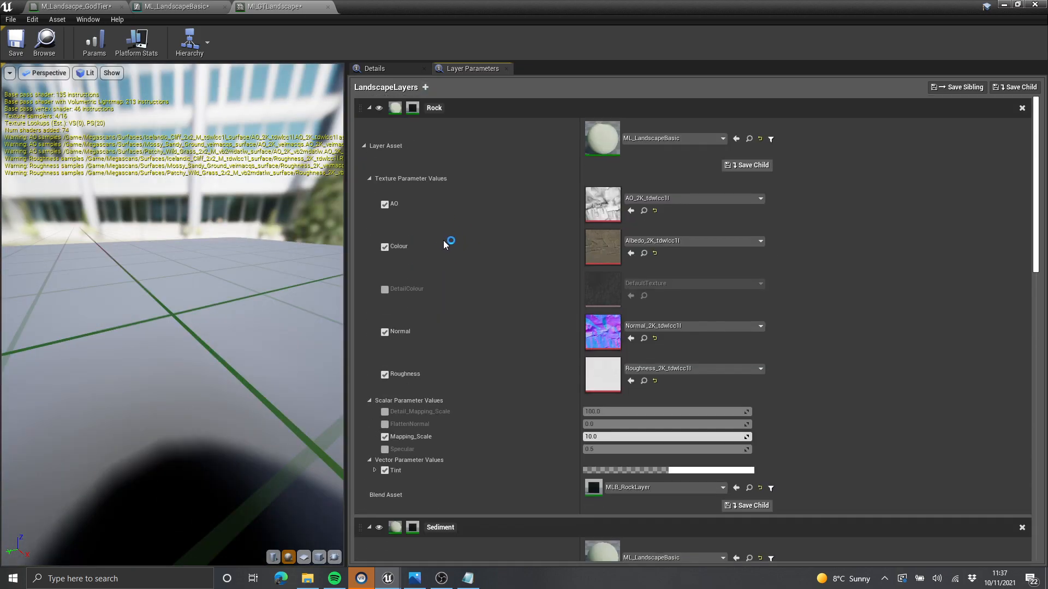
pyautogui.click(385, 424)
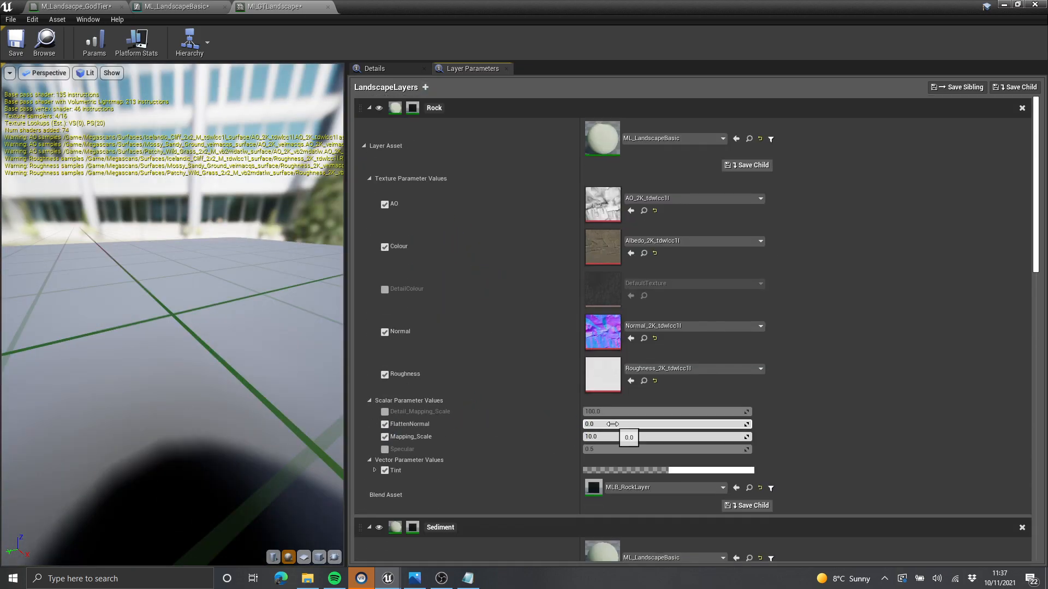
# Step: Shrink the material instance window over the level and override the Grass layer's DetailColour with its own albedo texture, Albedo_2K_vb2mdatlw
pyautogui.moveTo(630, 5); pyautogui.dragTo(853, 135)
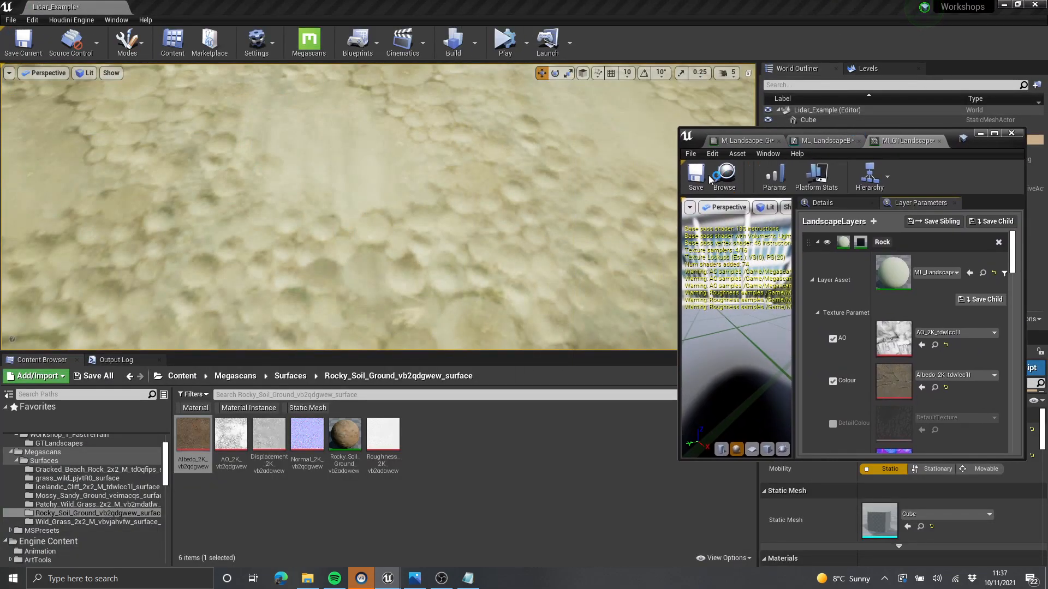
pyautogui.moveTo(507, 205); pyautogui.dragTo(452, 325, button='right')
pyautogui.press('F11')
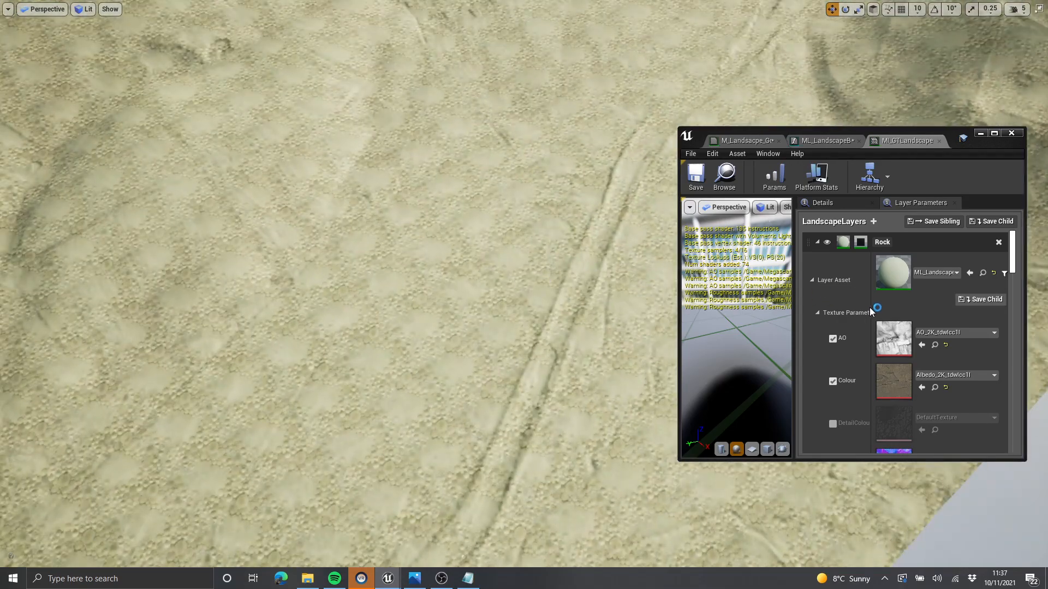
pyautogui.scroll(-3, 876, 316)
pyautogui.scroll(-10, 862, 349)
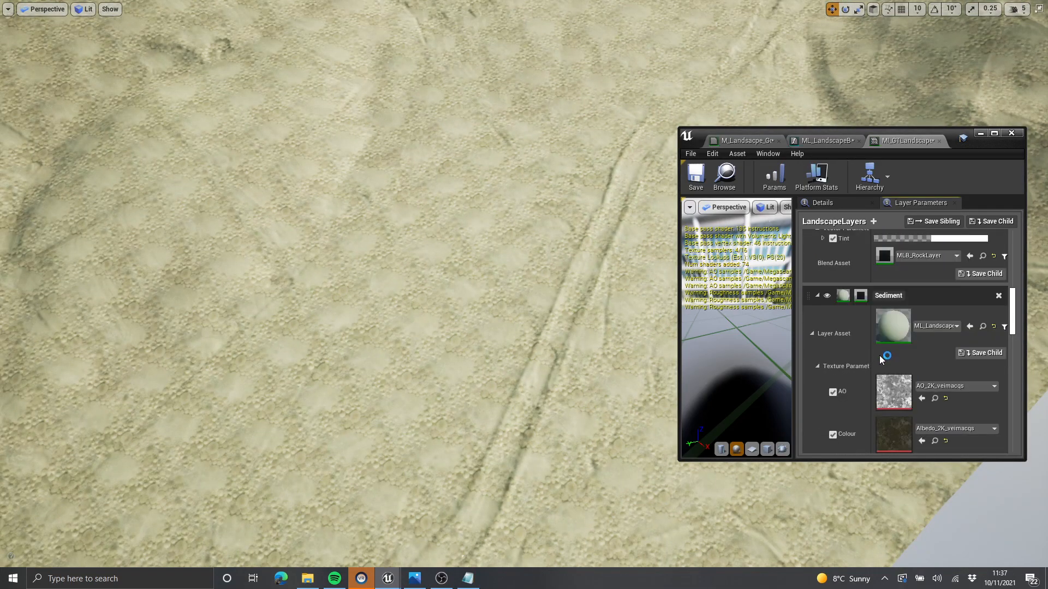
pyautogui.scroll(-8, 860, 349)
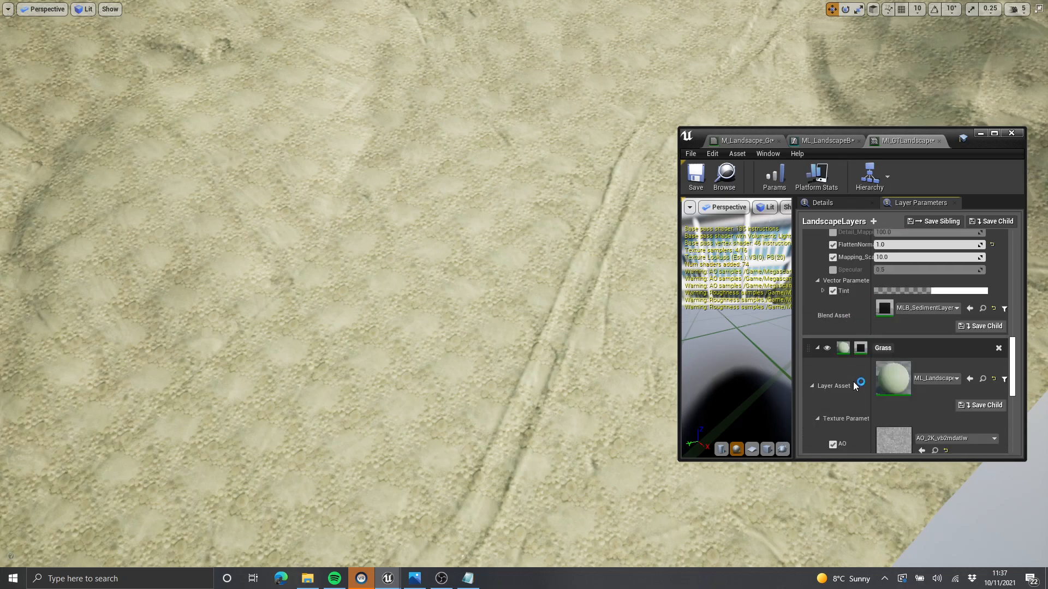
pyautogui.click(833, 407)
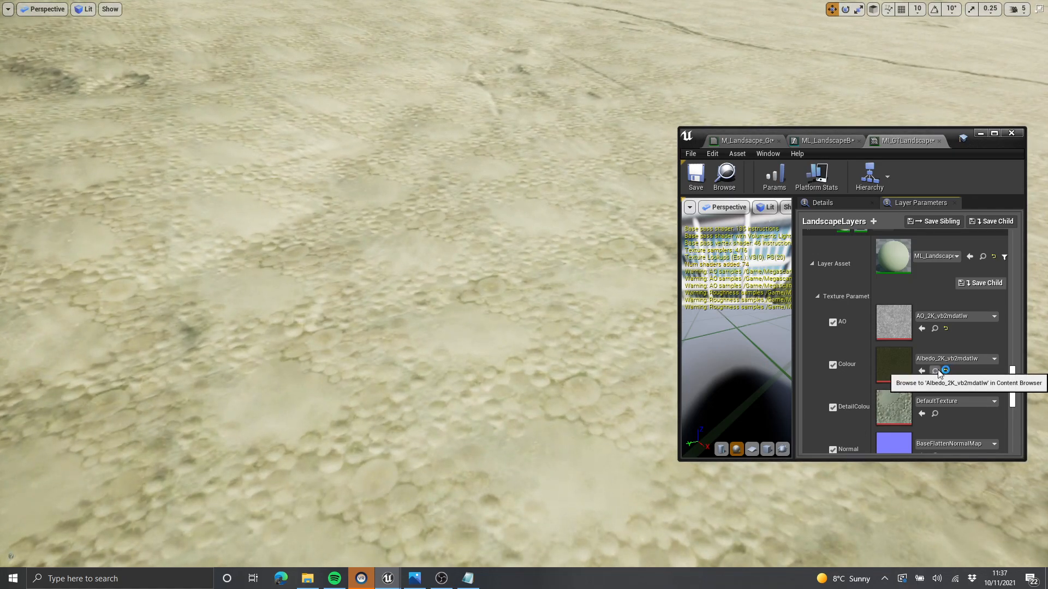
pyautogui.click(939, 371)
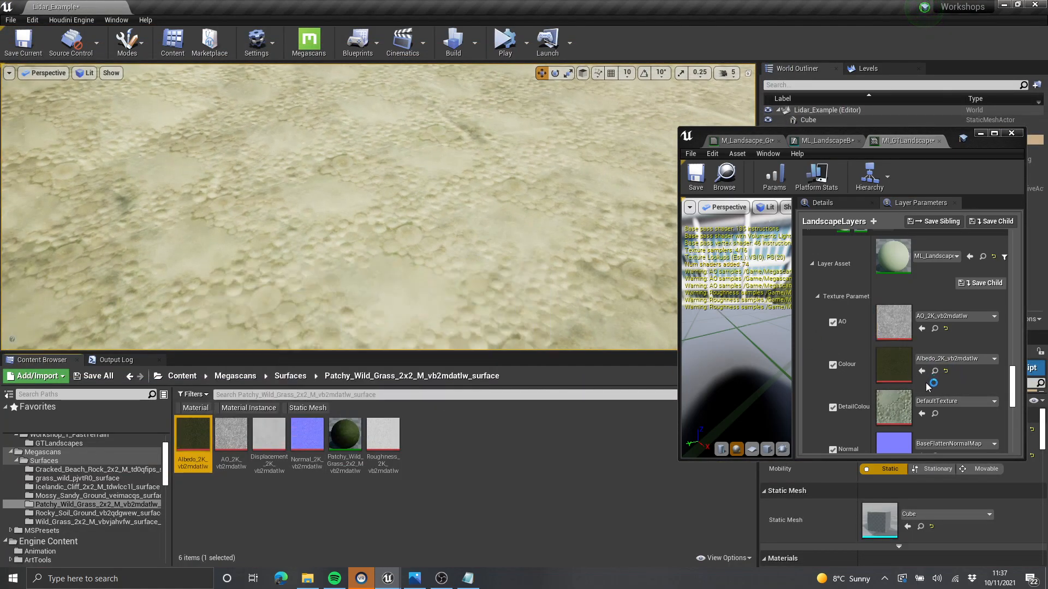
# Step: Override DetailColour with Albedo_2K_veimacqs in the Sediment layer and Albedo_2K_tdwlcc1l in the Rock layer
pyautogui.scroll(-5, 952, 341)
pyautogui.scroll(5, 953, 341)
pyautogui.click(935, 320)
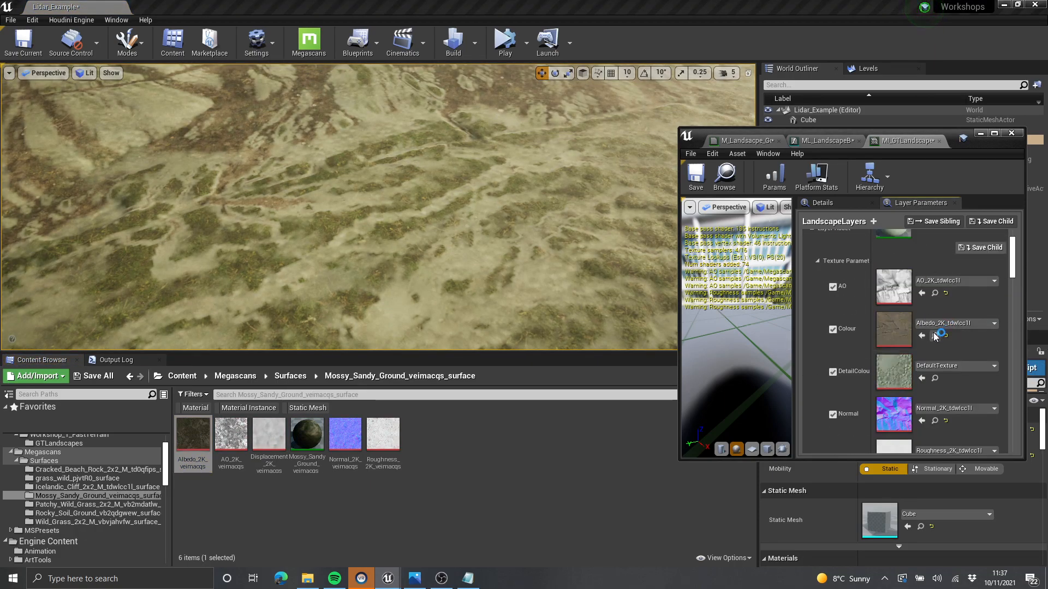
pyautogui.click(935, 335)
# Step: Examine the layers' detail texturing on the landscape up close and from a distance
pyautogui.moveTo(568, 243); pyautogui.dragTo(530, 213, button='right')
pyautogui.press('F11')
pyautogui.press('w')
pyautogui.press('w')
pyautogui.press('s')
pyautogui.scroll(-10, 917, 347)
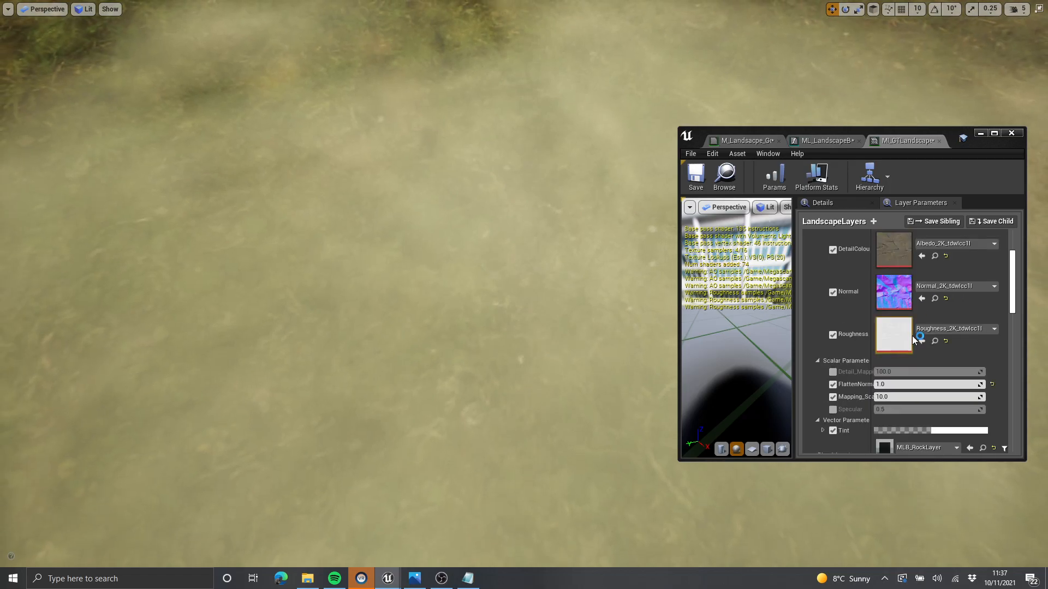
pyautogui.scroll(-5, 916, 347)
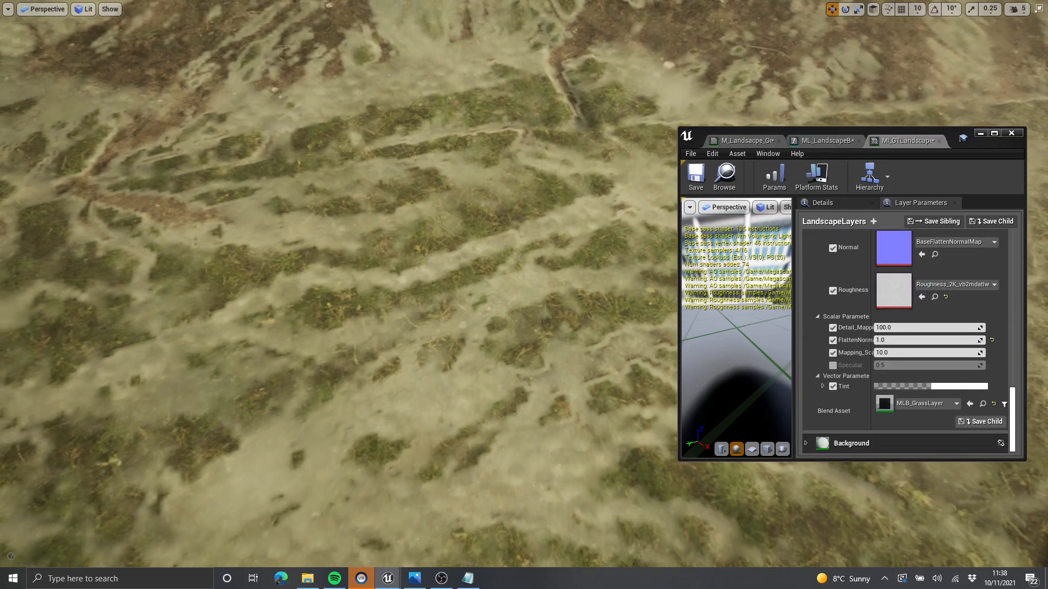
pyautogui.moveTo(567, 327); pyautogui.dragTo(622, 284, button='right')
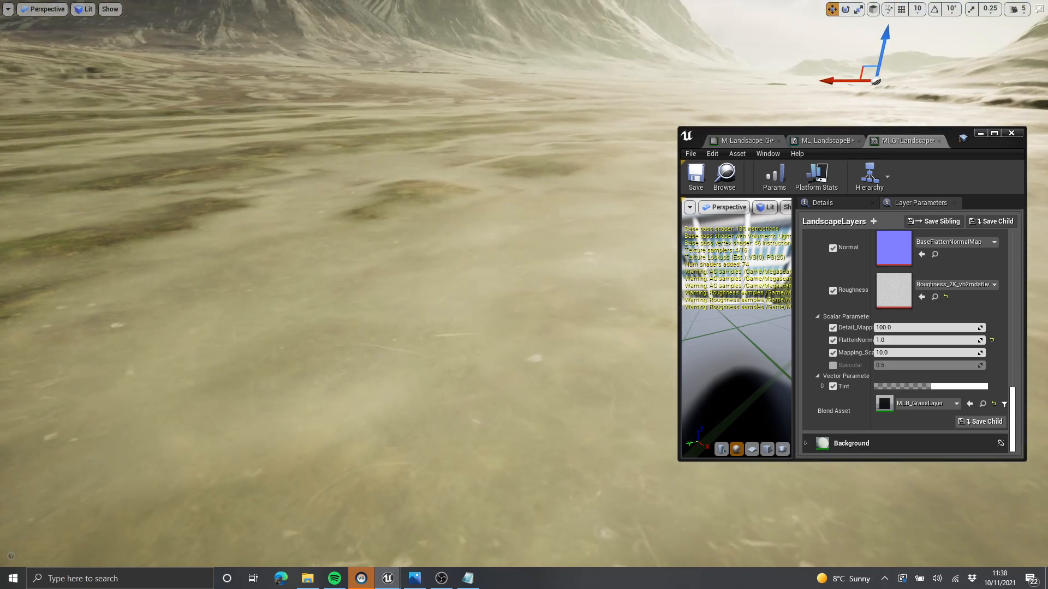
pyautogui.moveTo(524, 306); pyautogui.dragTo(513, 357, button='right')
pyautogui.moveTo(632, 323); pyautogui.dragTo(734, 355, button='right')
pyautogui.scroll(6, 929, 338)
pyautogui.moveTo(538, 263); pyautogui.dragTo(538, 221, button='right')
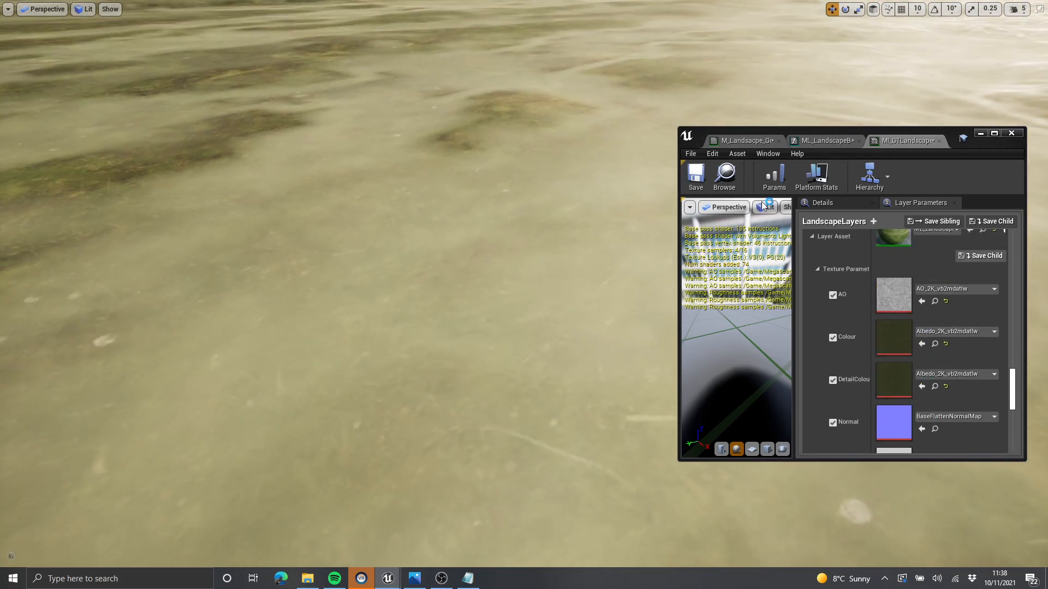
pyautogui.moveTo(589, 246); pyautogui.dragTo(584, 294, button='right')
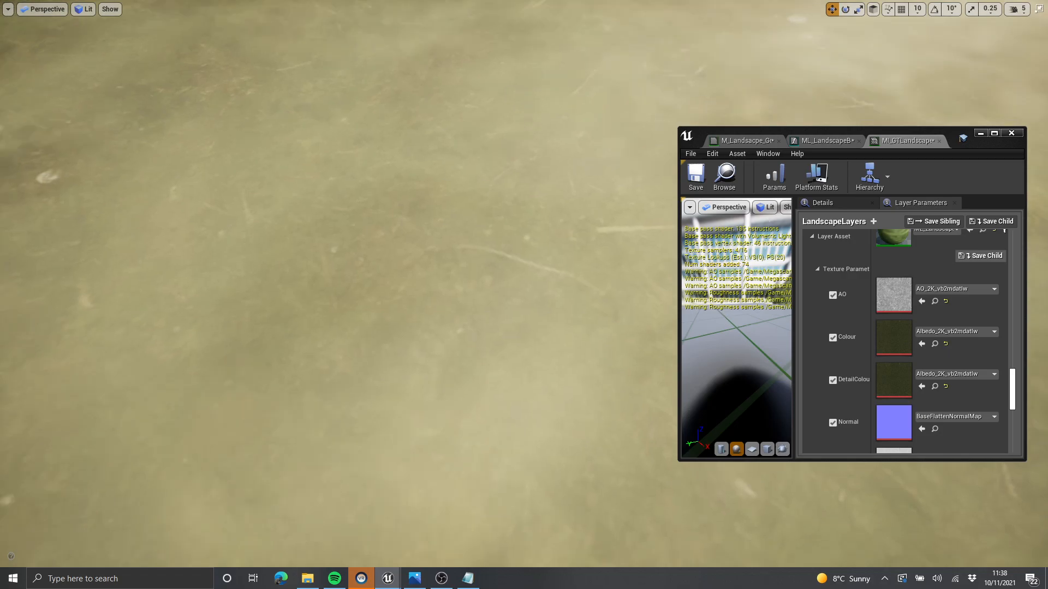
# Step: In ML_LandscapeBasic, add a Subtract node before the Add node, fed by the Colour texture's RGB and the biased Texture Sample's RGB
pyautogui.click(819, 142)
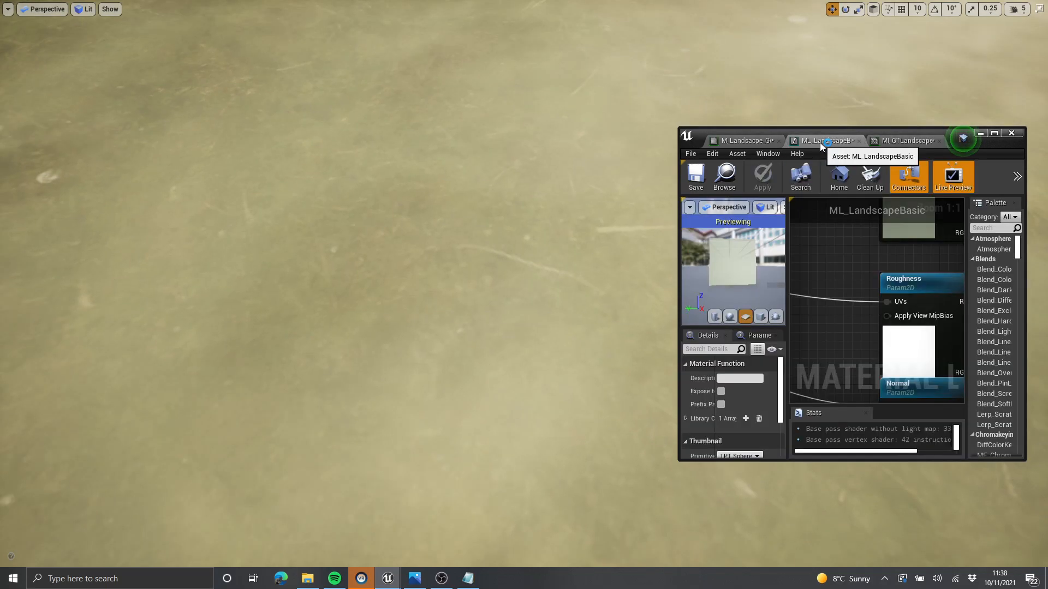
pyautogui.click(993, 133)
pyautogui.scroll(4, 638, 268)
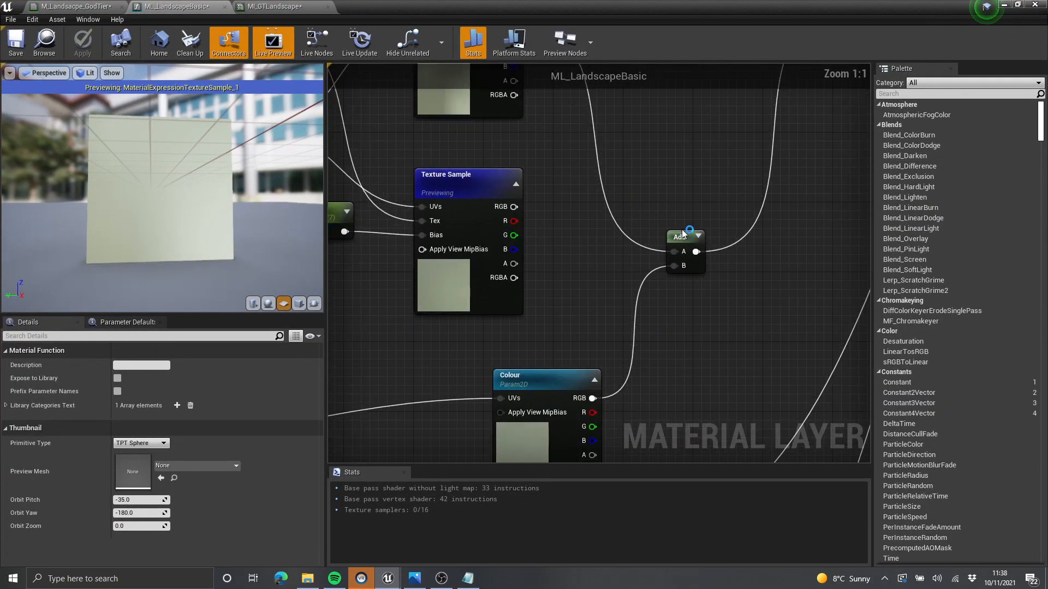
pyautogui.moveTo(689, 238); pyautogui.dragTo(786, 176)
pyautogui.moveTo(642, 188)
pyautogui.mouseDown(button='right')
pyautogui.moveTo(600, 267)
pyautogui.moveTo(644, 194)
pyautogui.mouseUp(button='right')
pyautogui.rightClick(631, 251)
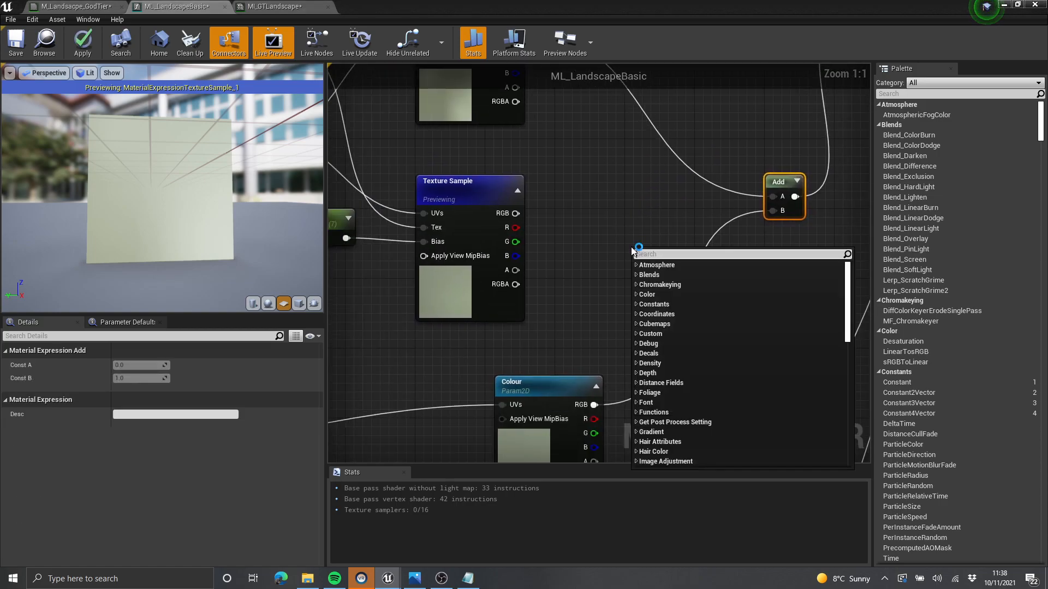
pyautogui.press('Return')
pyautogui.moveTo(510, 217)
pyautogui.mouseDown(button='right')
pyautogui.moveTo(535, 235)
pyautogui.moveTo(503, 222)
pyautogui.mouseUp(button='right')
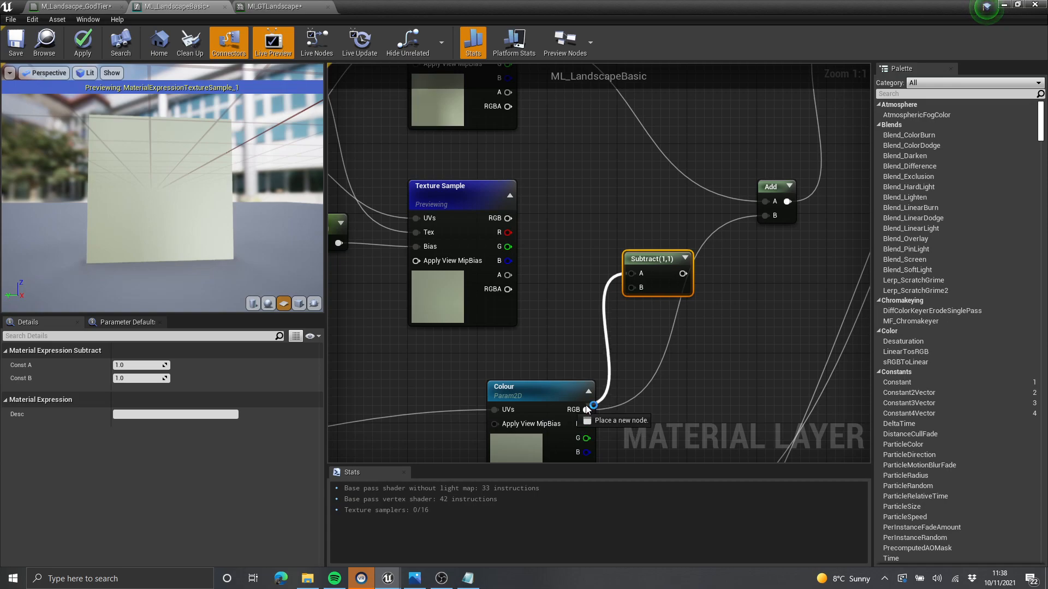
pyautogui.moveTo(525, 228); pyautogui.dragTo(508, 218)
pyautogui.click(705, 291)
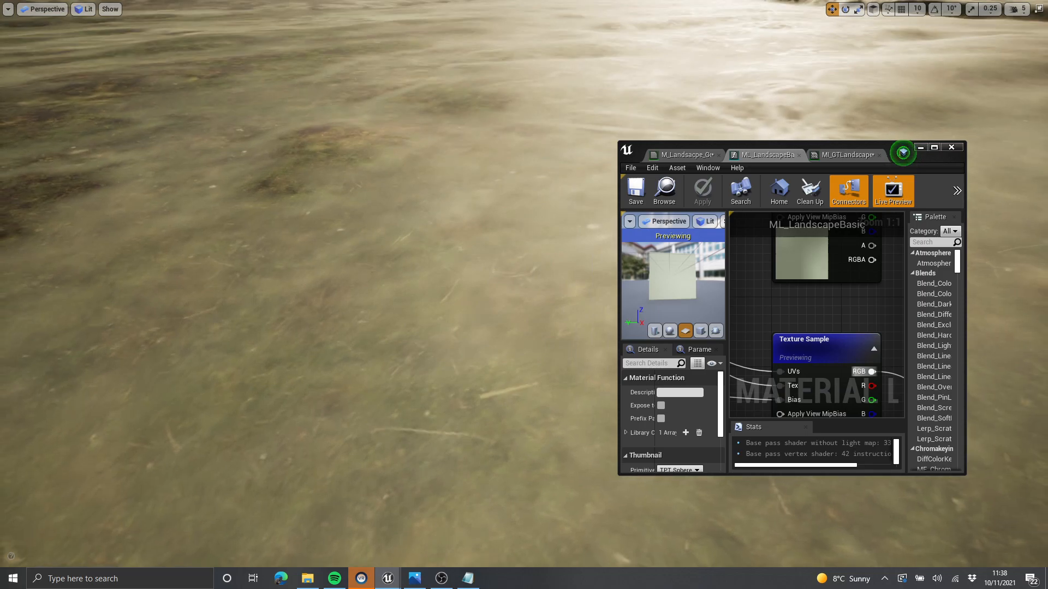
# Step: Place a cube on the grassy ground in the level, scale it to 0.5 × 0.5 × 1.8 and raise it above the surface
pyautogui.moveTo(493, 229); pyautogui.dragTo(516, 202, button='right')
pyautogui.click(920, 148)
pyautogui.moveTo(725, 229); pyautogui.dragTo(581, 300, button='right')
pyautogui.press('F11')
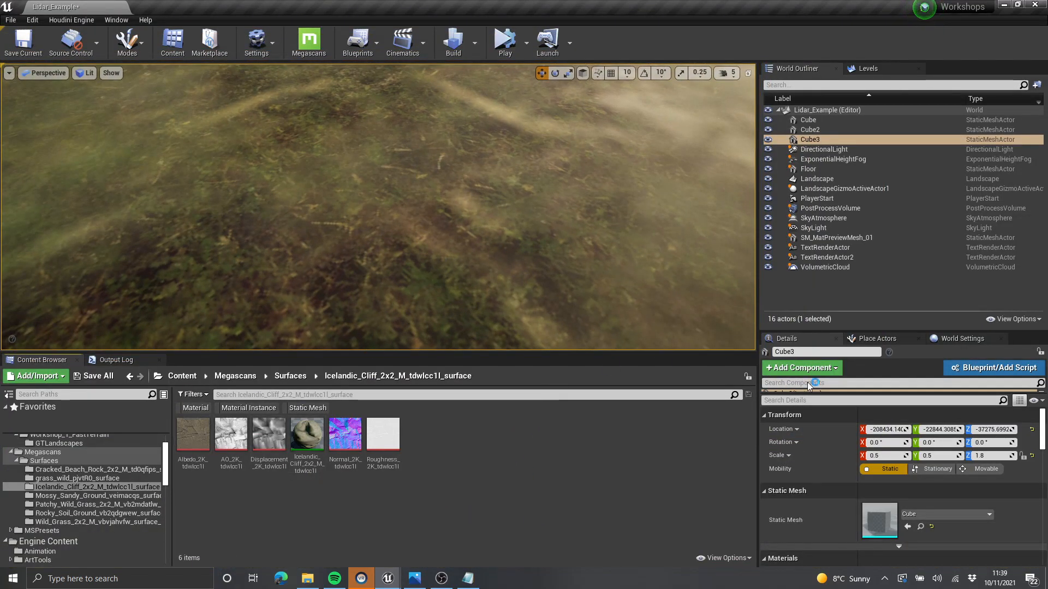
pyautogui.click(877, 338)
pyautogui.moveTo(858, 450); pyautogui.dragTo(458, 245)
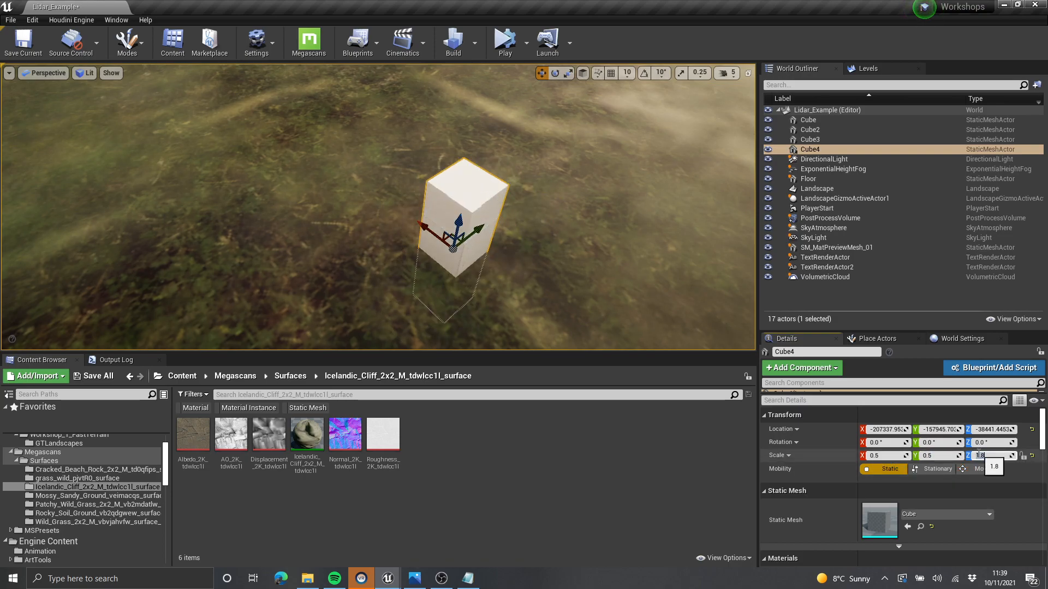
pyautogui.moveTo(515, 324); pyautogui.dragTo(515, 286, button='right')
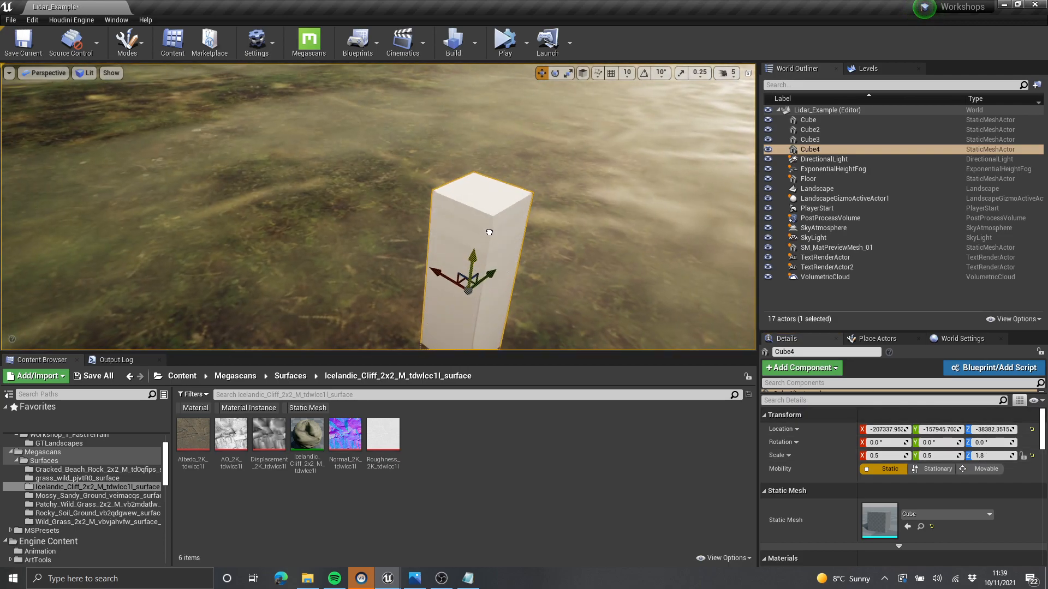
# Step: Examine the size and sharpness of the ground detail around the cube
pyautogui.press('s')
pyautogui.moveTo(579, 194); pyautogui.dragTo(532, 186, button='right')
pyautogui.press('F11')
pyautogui.press('s')
pyautogui.press('d')
pyautogui.press('w')
pyautogui.press('w')
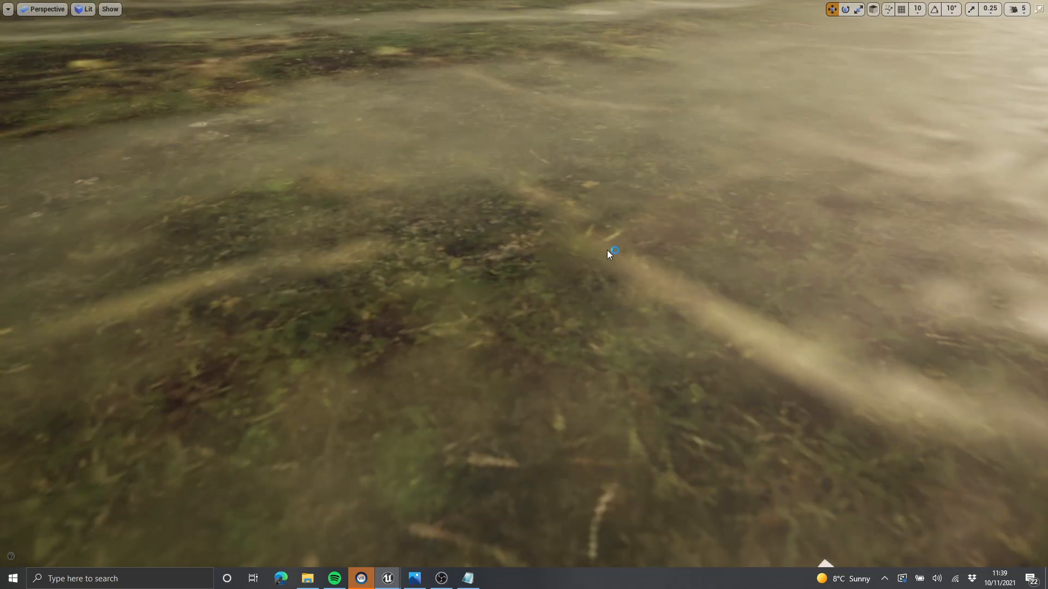
# Step: Return to MI_GTLandscape and set the Grass layer's Detail_Mapping_Scale to 1000
pyautogui.hotkey('alt', 'Tab')
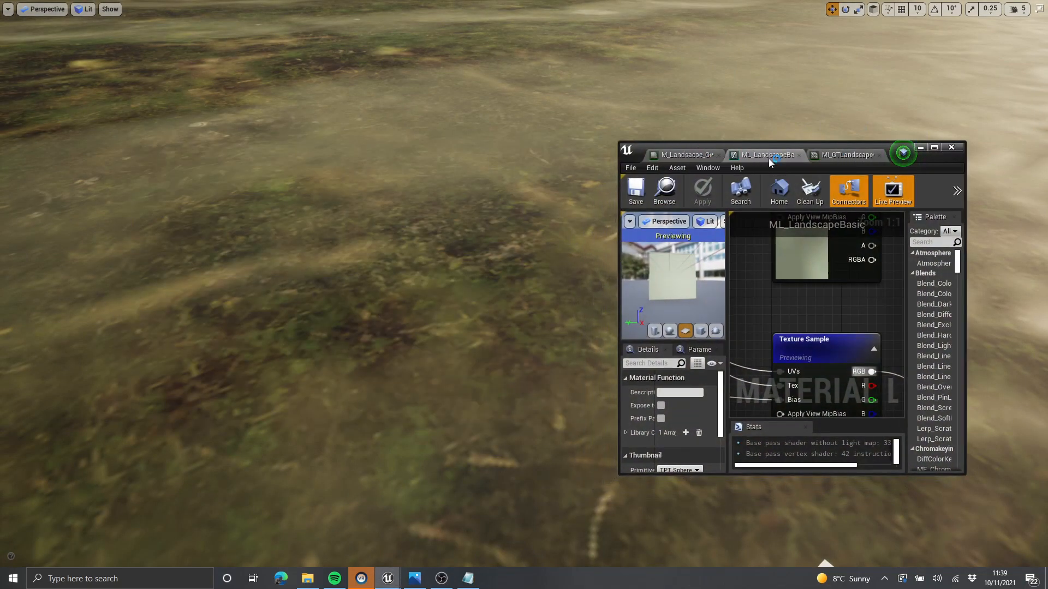
pyautogui.click(840, 155)
pyautogui.moveTo(906, 143); pyautogui.dragTo(949, 18)
pyautogui.scroll(-5, 895, 305)
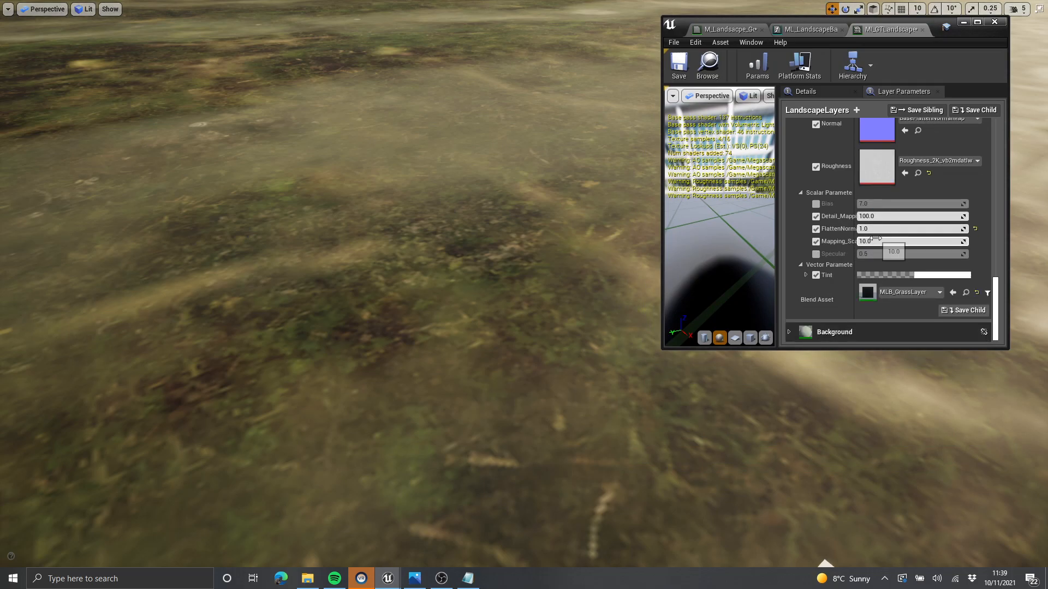
pyautogui.write('00')
pyautogui.press('Return')
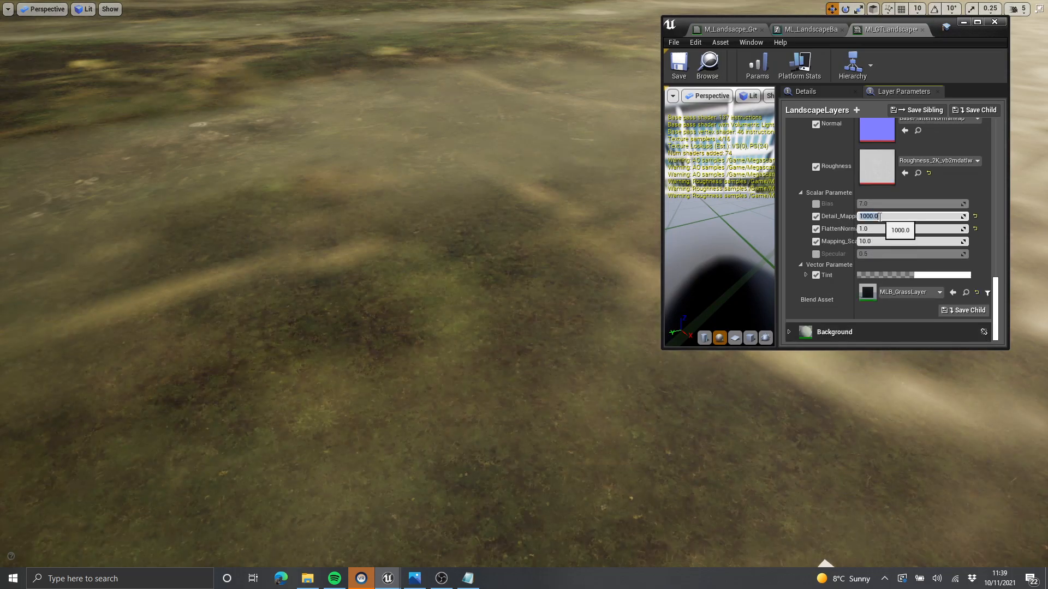
# Step: Set the Sediment layer's Detail_Mapping_Scale to 1000 and check the ground up close
pyautogui.moveTo(490, 320)
pyautogui.mouseDown(button='right')
pyautogui.moveTo(507, 376)
pyautogui.moveTo(494, 363)
pyautogui.moveTo(491, 374)
pyautogui.moveTo(490, 324)
pyautogui.mouseUp(button='right')
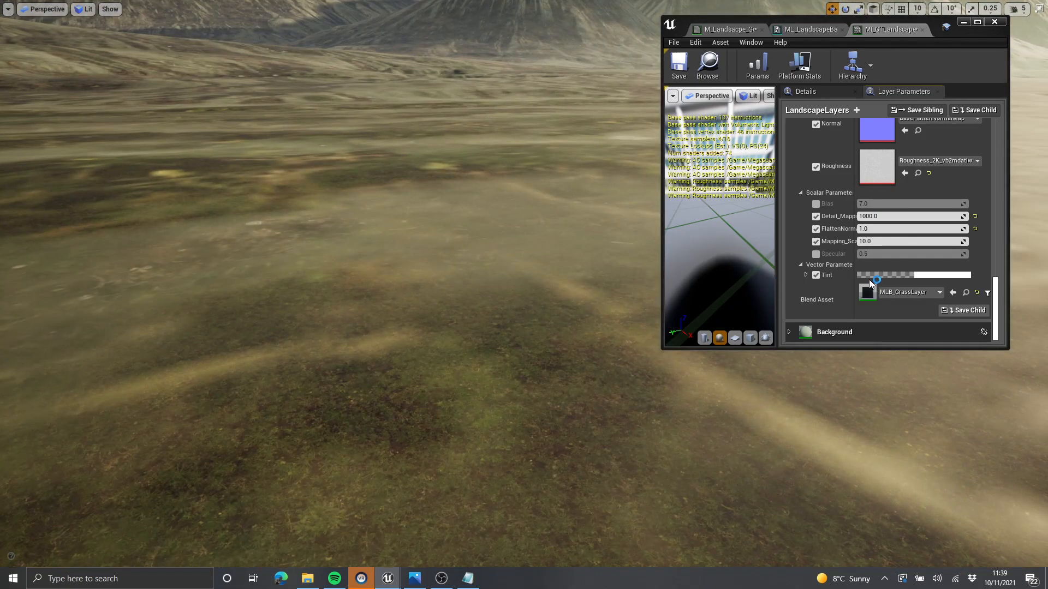
pyautogui.scroll(10, 835, 251)
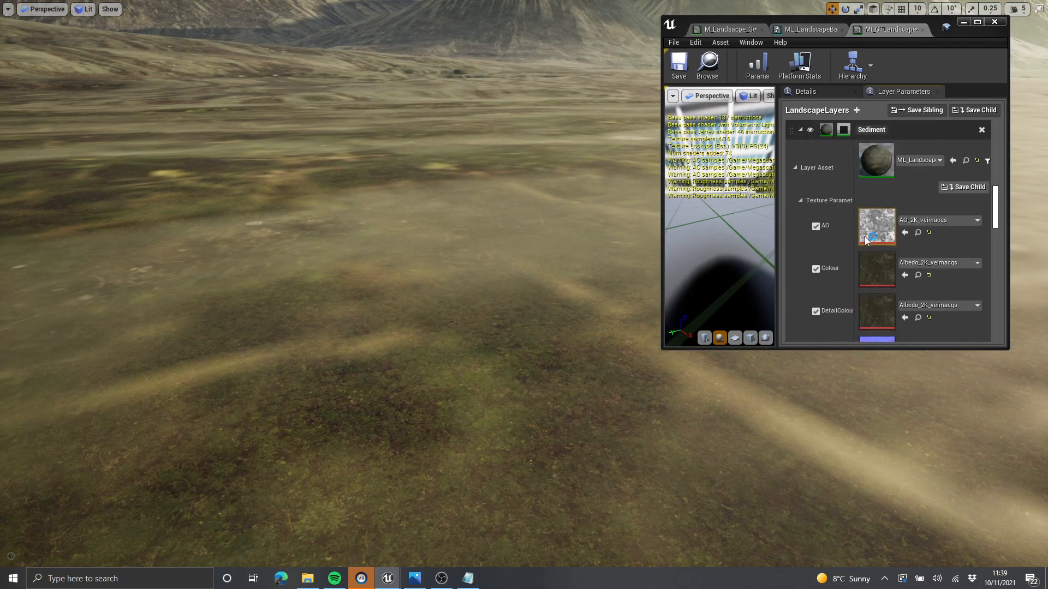
pyautogui.scroll(-5, 871, 236)
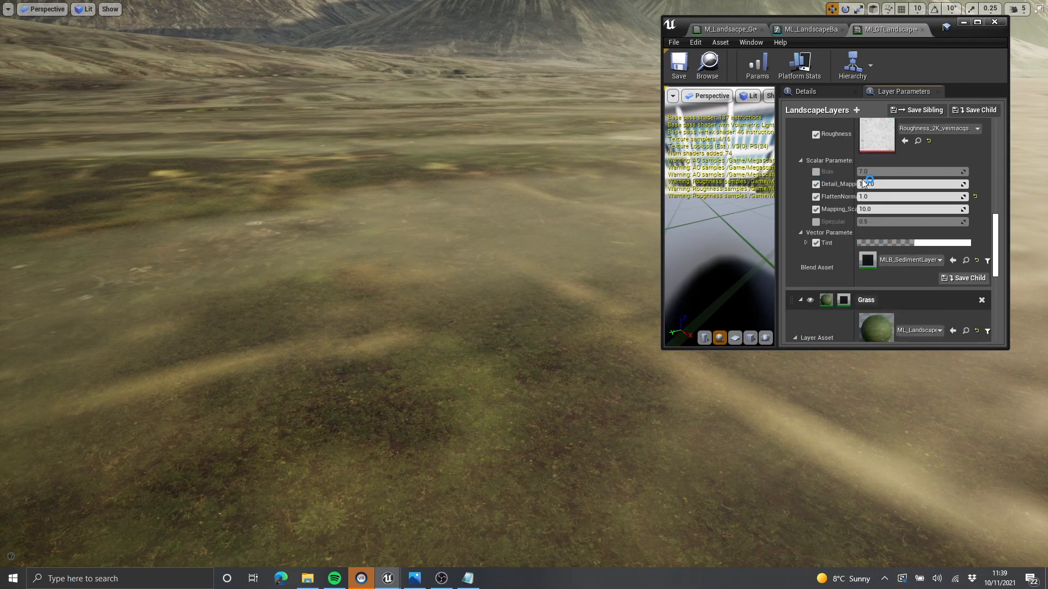
pyautogui.moveTo(524, 262); pyautogui.dragTo(568, 308, button='right')
pyautogui.scroll(-7, 906, 208)
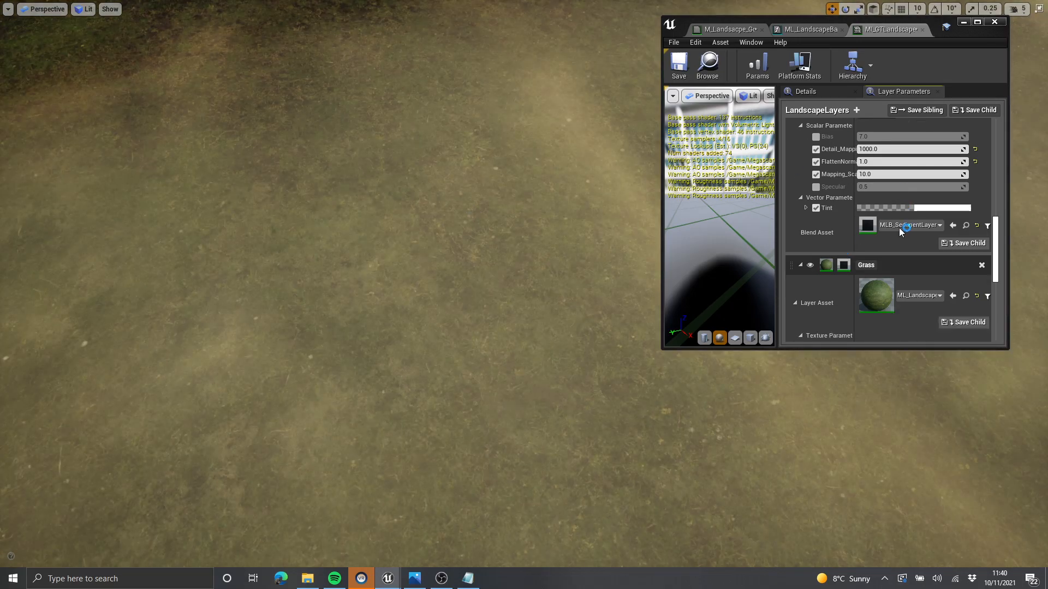
# Step: Override the Sediment layer's Bias with 1.0 while viewing the ground up close
pyautogui.scroll(-3, 899, 231)
pyautogui.scroll(12, 899, 219)
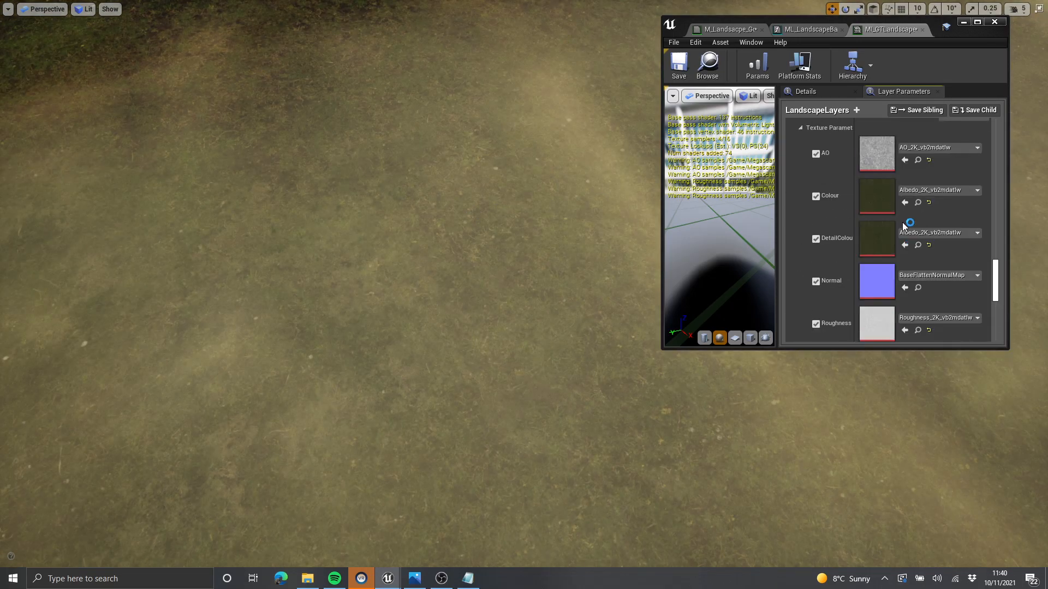
pyautogui.scroll(-4, 898, 204)
pyautogui.moveTo(546, 283); pyautogui.dragTo(655, 262, button='right')
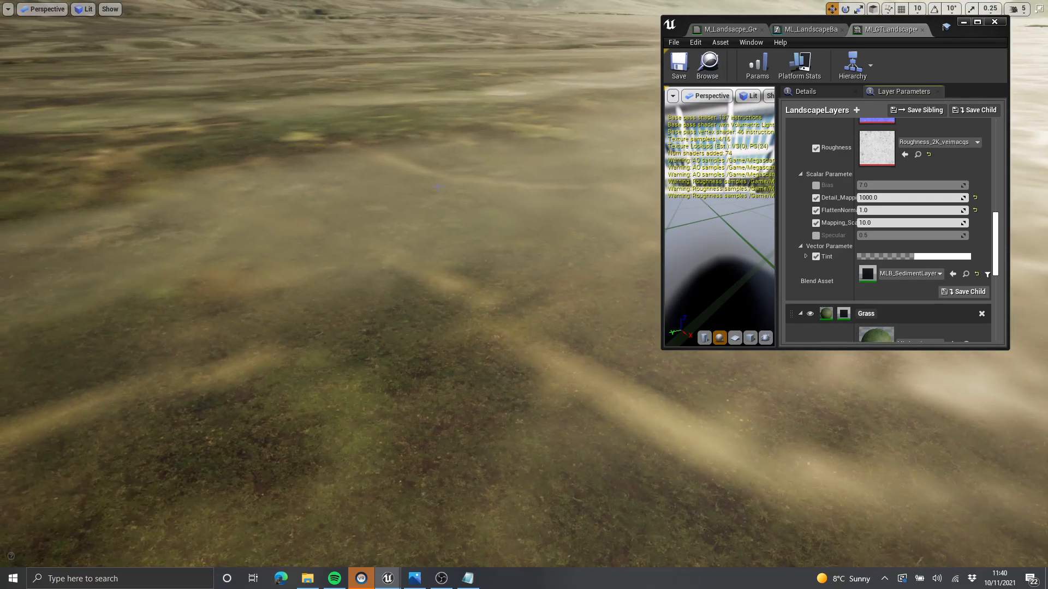
pyautogui.scroll(4, 839, 225)
pyautogui.scroll(-3, 849, 237)
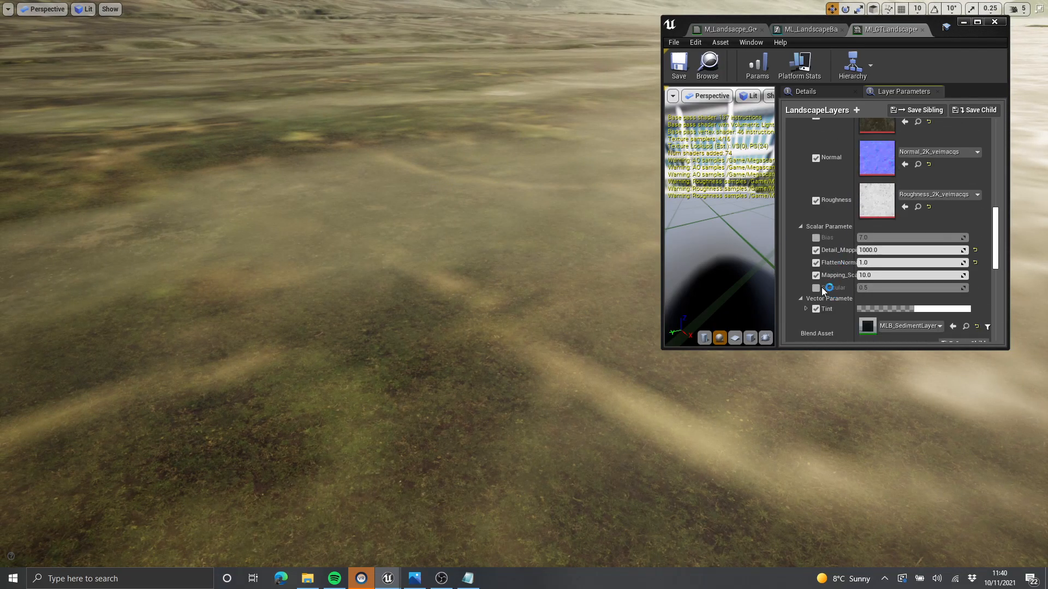
pyautogui.moveTo(606, 240); pyautogui.dragTo(608, 273, button='right')
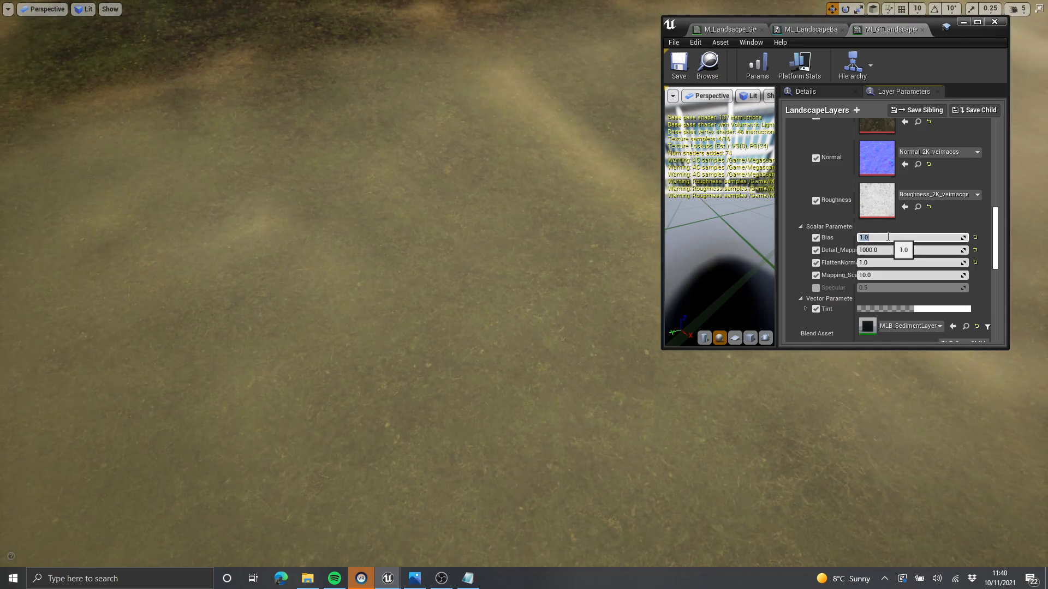
# Step: Move and narrow the floating material instance window, and inspect the landscape's ground texture from close up and at a distance
pyautogui.moveTo(594, 263); pyautogui.dragTo(607, 219, button='right')
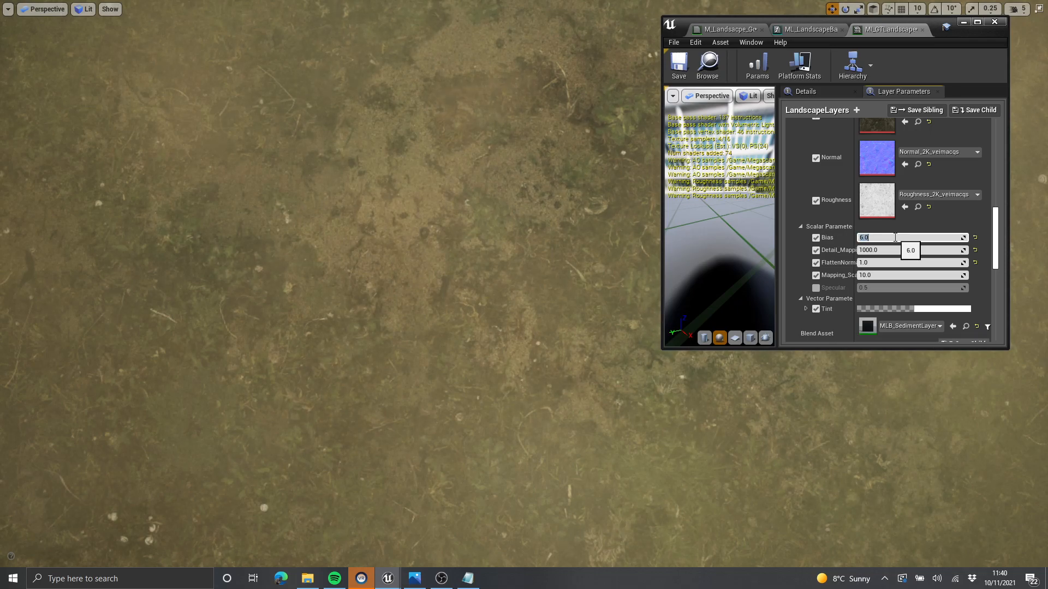
pyautogui.moveTo(472, 296); pyautogui.dragTo(606, 161, button='right')
pyautogui.moveTo(941, 33); pyautogui.dragTo(975, 48)
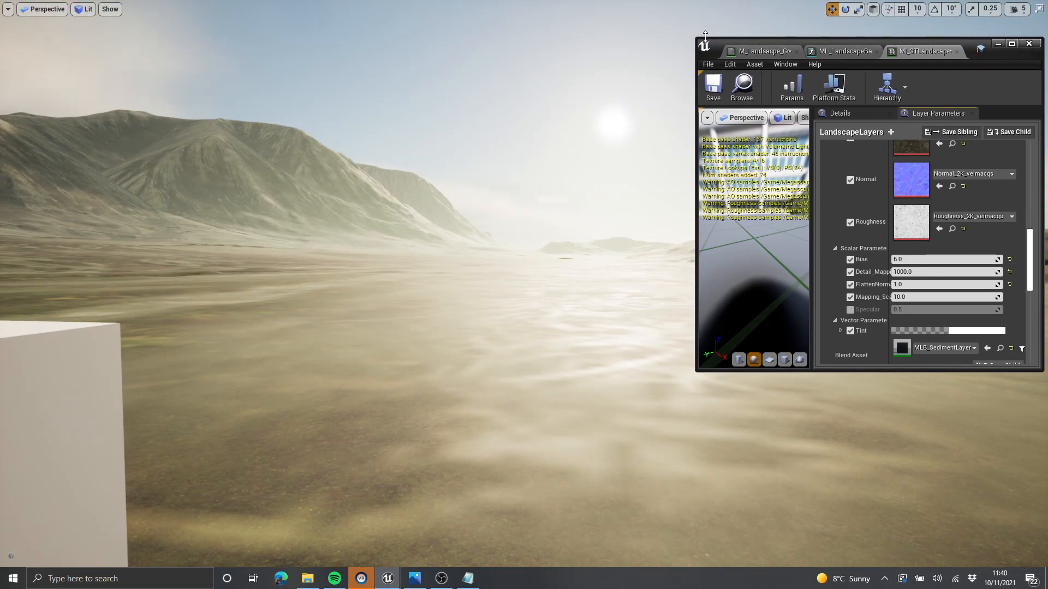
pyautogui.moveTo(698, 38); pyautogui.dragTo(788, 40)
pyautogui.moveTo(600, 191); pyautogui.dragTo(478, 251, button='right')
pyautogui.press('a')
pyautogui.press('w')
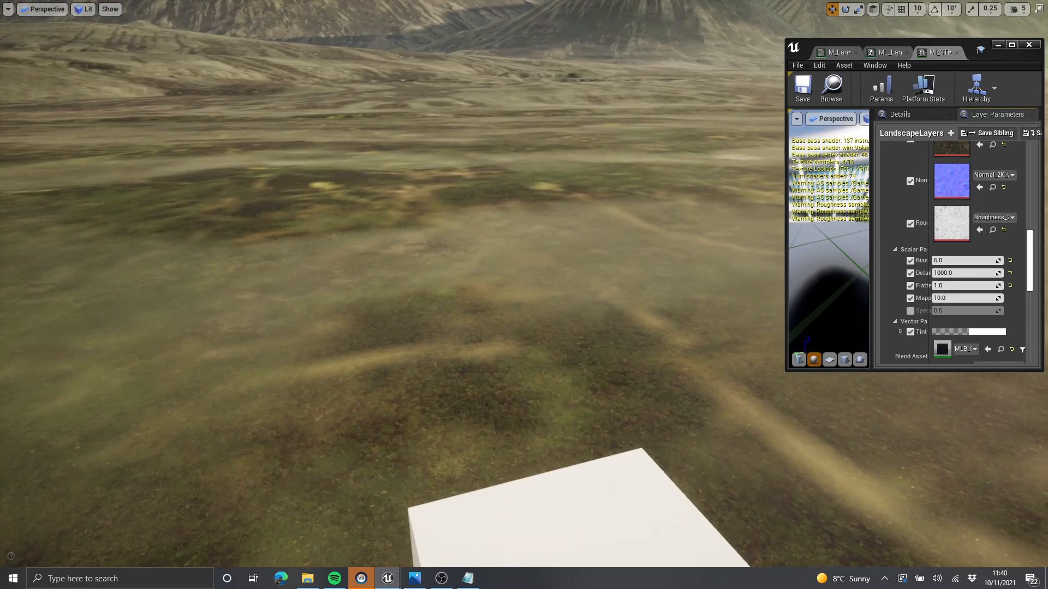
pyautogui.moveTo(884, 63); pyautogui.dragTo(809, 98, button='right')
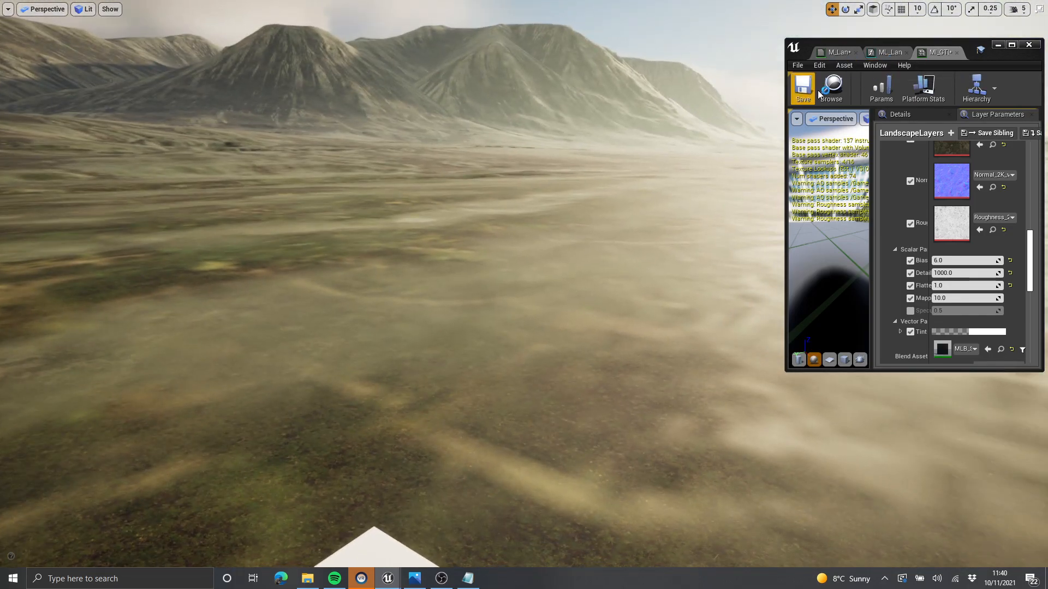
# Step: Bring up the ML_LandscapeBasic layer graph in a maximized window and reposition nodes around the detail texture samples
pyautogui.click(881, 54)
pyautogui.click(1011, 46)
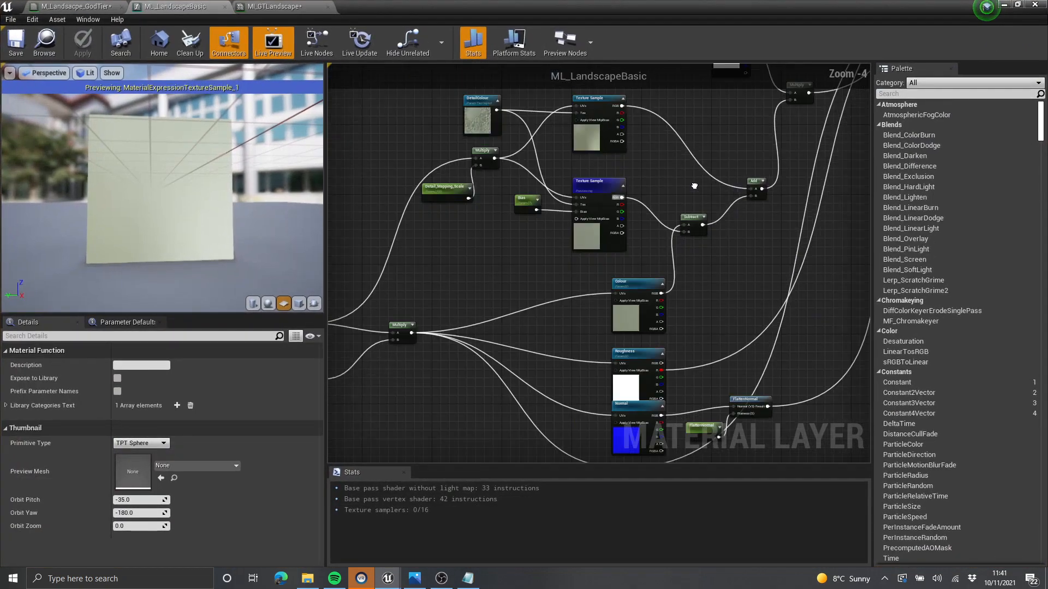
pyautogui.scroll(3, 570, 218)
pyautogui.moveTo(570, 221); pyautogui.dragTo(620, 224, button='right')
pyautogui.scroll(-2, 616, 213)
pyautogui.moveTo(640, 157); pyautogui.dragTo(657, 203, button='right')
pyautogui.scroll(-2, 621, 176)
pyautogui.moveTo(604, 114); pyautogui.dragTo(522, 175)
pyautogui.moveTo(563, 228); pyautogui.dragTo(576, 225)
pyautogui.click(641, 271)
pyautogui.moveTo(640, 271); pyautogui.dragTo(614, 190, button='right')
pyautogui.moveTo(522, 183); pyautogui.dragTo(573, 328)
pyautogui.moveTo(559, 200); pyautogui.dragTo(553, 206)
# Step: Rearrange the Multiply and Detail_Mapping_Scale nodes between LandscapeCoords and the detail texture samples
pyautogui.moveTo(548, 177); pyautogui.dragTo(654, 421, button='right')
pyautogui.scroll(3, 560, 281)
pyautogui.moveTo(541, 228); pyautogui.dragTo(474, 161, button='right')
pyautogui.moveTo(630, 268); pyautogui.dragTo(588, 133, button='right')
pyautogui.click(501, 222)
pyautogui.moveTo(526, 206); pyautogui.dragTo(554, 226, button='right')
pyautogui.scroll(-3, 553, 226)
pyautogui.moveTo(493, 213); pyautogui.dragTo(579, 201, button='right')
pyautogui.scroll(1, 579, 203)
pyautogui.moveTo(578, 204); pyautogui.dragTo(555, 190)
pyautogui.scroll(4, 454, 299)
pyautogui.scroll(-2, 519, 313)
# Step: Swap the two scale parameters so Mapping_Scale feeds the detail textures' Multiply and Detail_Mapping_Scale feeds the main textures' Multiply
pyautogui.keyDown('alt'); pyautogui.click(446, 417); pyautogui.keyUp('alt')
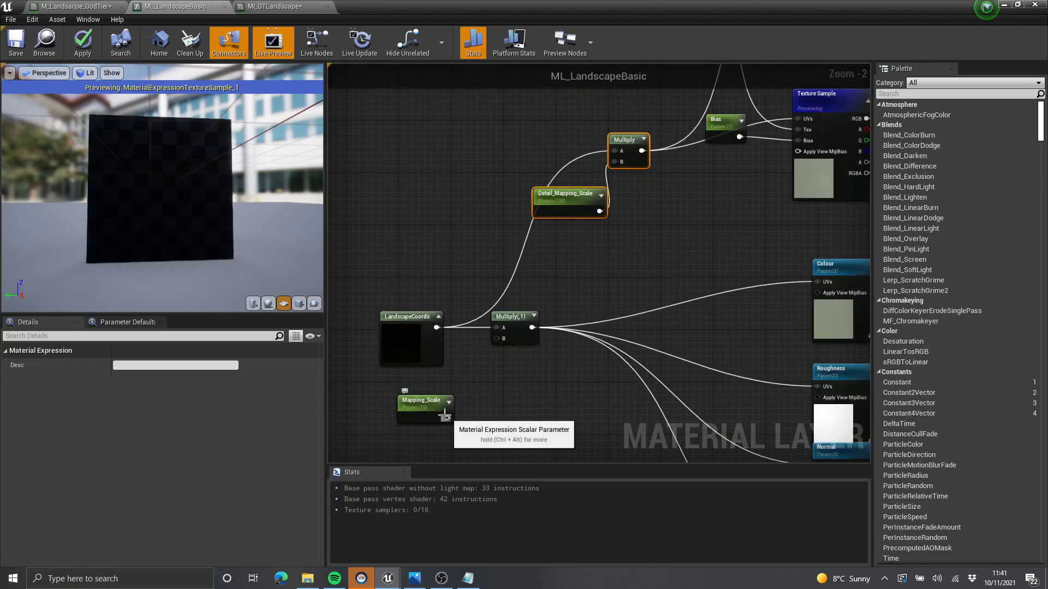
pyautogui.moveTo(439, 401); pyautogui.dragTo(487, 180)
pyautogui.keyDown('alt'); pyautogui.click(601, 212); pyautogui.keyUp('alt')
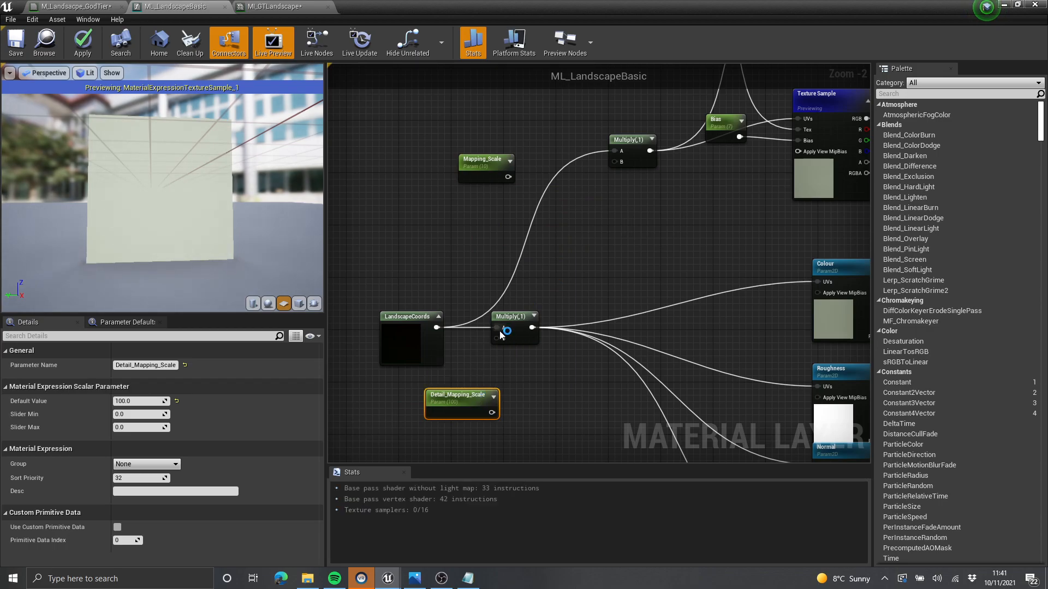
pyautogui.moveTo(492, 414); pyautogui.dragTo(492, 413)
pyautogui.moveTo(483, 159); pyautogui.dragTo(567, 190)
pyautogui.scroll(-4, 568, 237)
pyautogui.scroll(4, 524, 235)
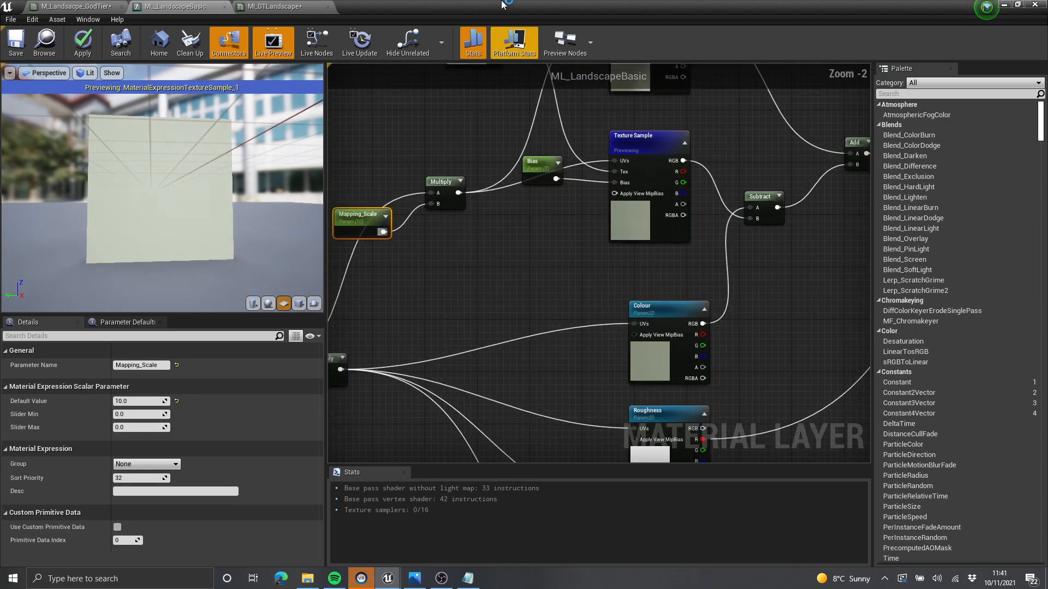
# Step: Minimize the material editor and fly across the landscape to inspect the texture scale on flat ground and slopes
pyautogui.moveTo(510, 5); pyautogui.dragTo(730, 180)
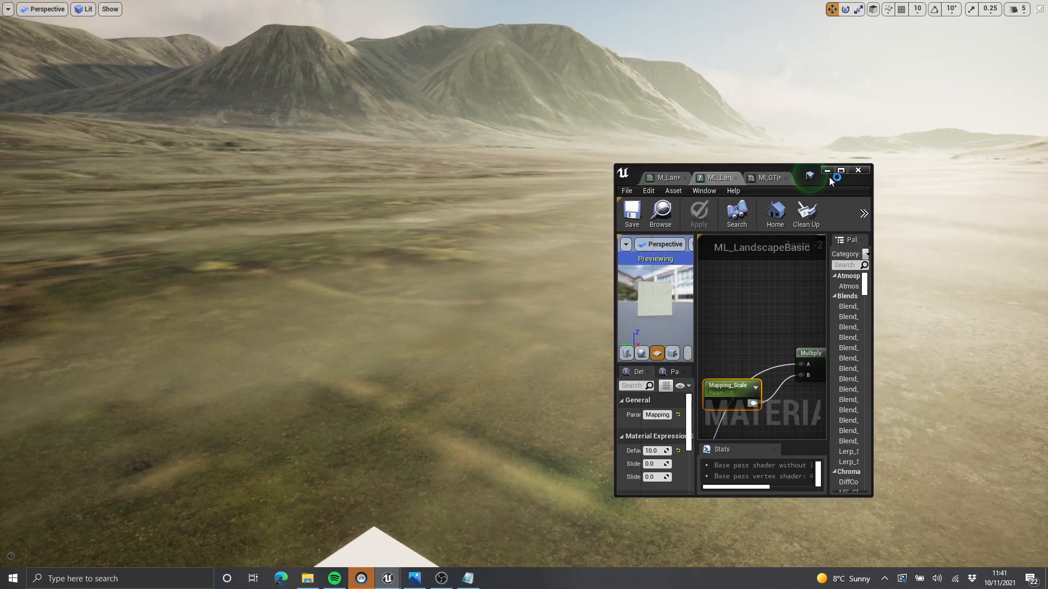
pyautogui.click(827, 171)
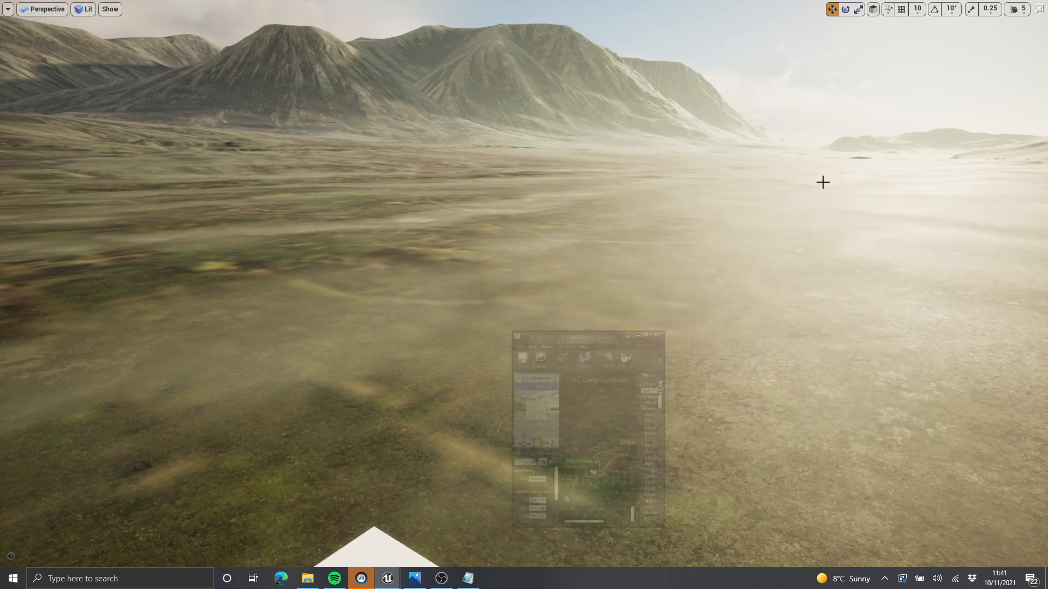
pyautogui.moveTo(826, 175); pyautogui.dragTo(922, 176, button='right')
pyautogui.press('w')
pyautogui.moveTo(569, 288); pyautogui.dragTo(556, 360, button='right')
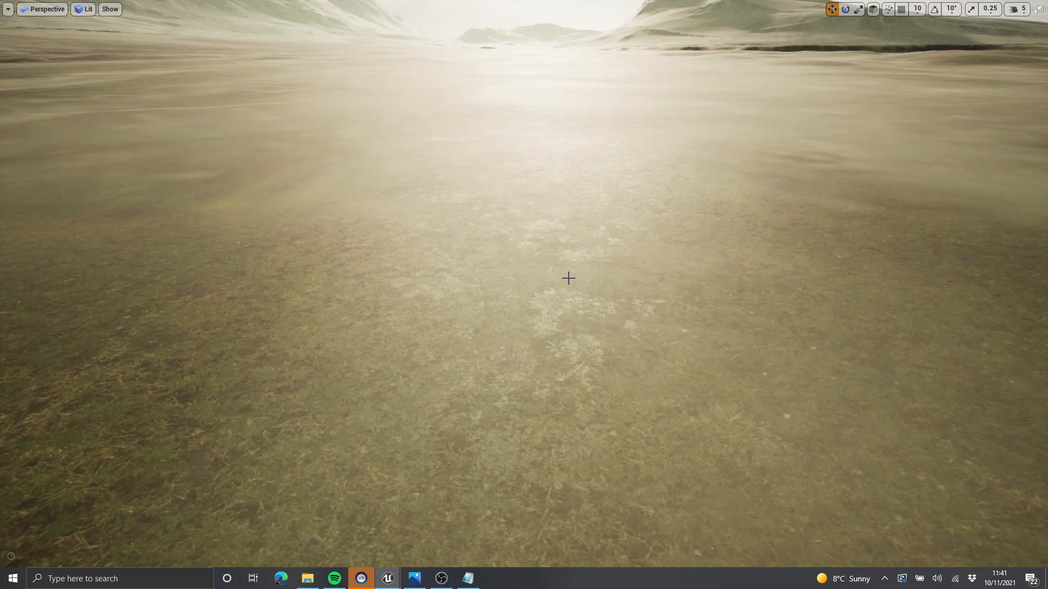
pyautogui.moveTo(558, 241); pyautogui.dragTo(109, 243, button='right')
pyautogui.press('w')
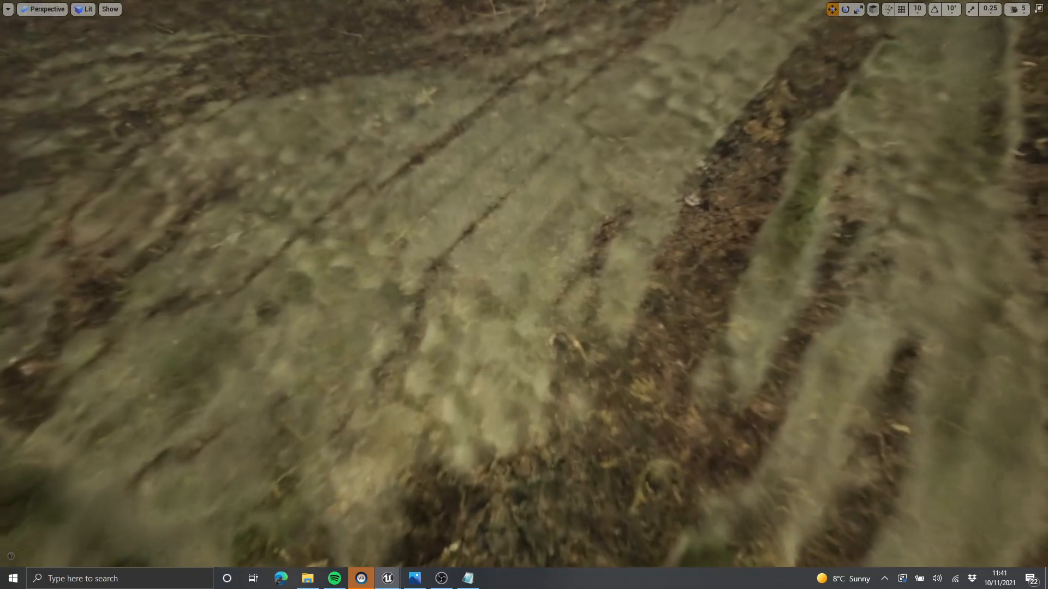
# Step: Bring back the material editor maximized and review the MI_GTLandscape layer parameters down to the Background layer
pyautogui.hotkey('alt', 'Tab')
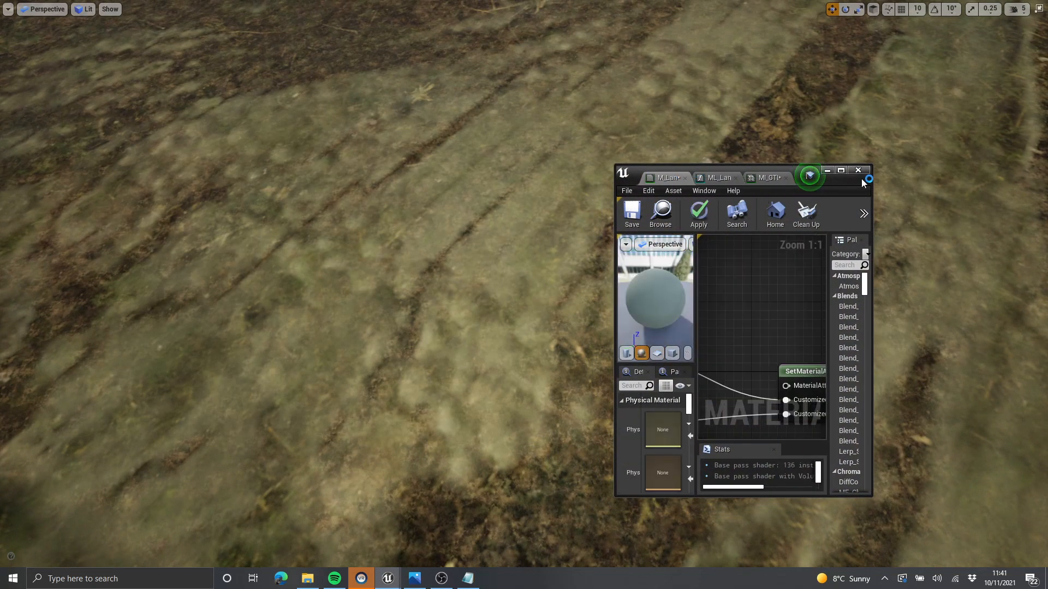
pyautogui.click(841, 171)
pyautogui.click(281, 6)
pyautogui.scroll(6, 580, 308)
pyautogui.scroll(-13, 580, 307)
pyautogui.scroll(20, 582, 289)
pyautogui.scroll(3, 569, 286)
pyautogui.scroll(-15, 562, 264)
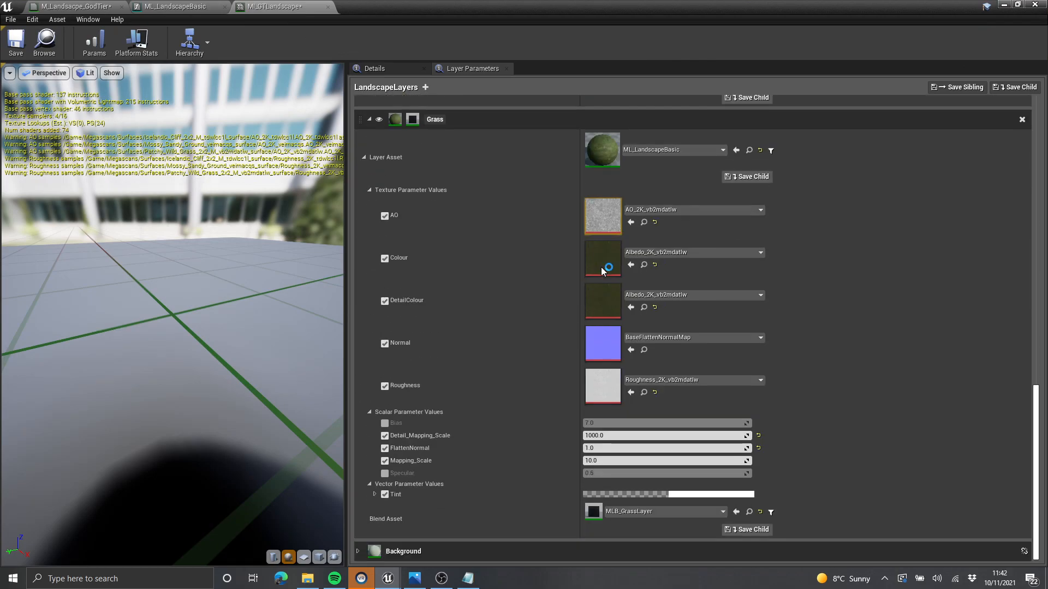
pyautogui.click(359, 553)
pyautogui.scroll(-10, 508, 430)
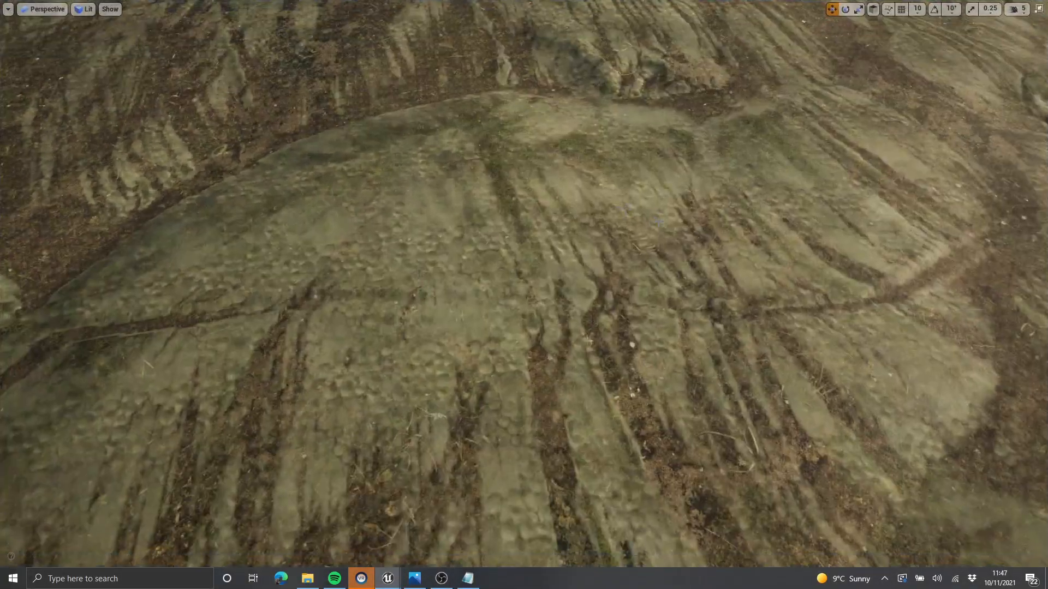
# Step: Inspect the hillside texture up close, exit the full-screen viewport and select the Landscape
pyautogui.moveTo(535, 204); pyautogui.dragTo(483, 204, button='right')
pyautogui.press('w')
pyautogui.moveTo(581, 229); pyautogui.dragTo(603, 229, button='right')
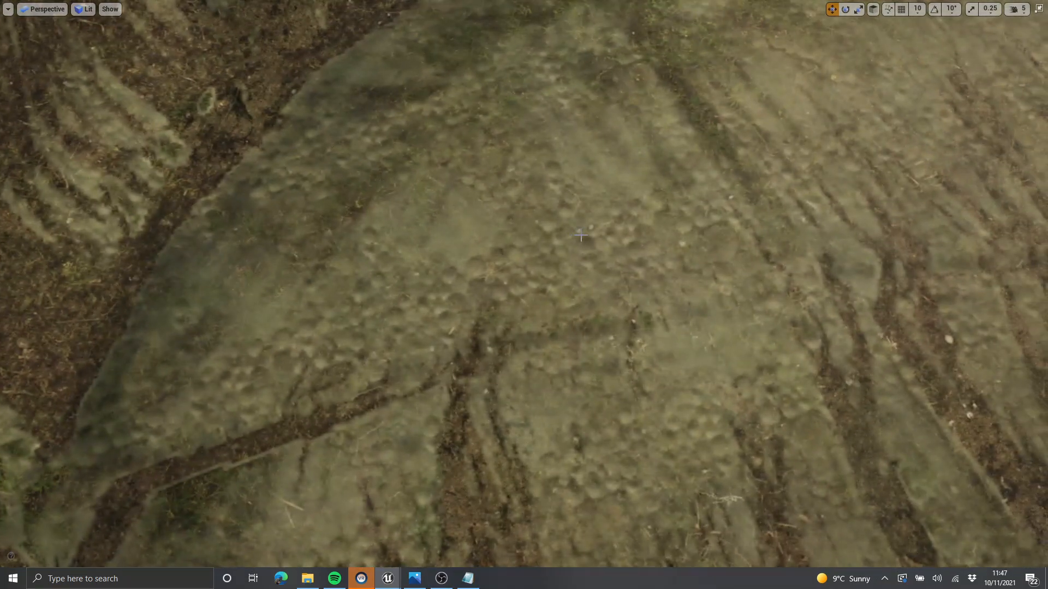
pyautogui.moveTo(564, 186); pyautogui.dragTo(561, 143, button='right')
pyautogui.press('F11')
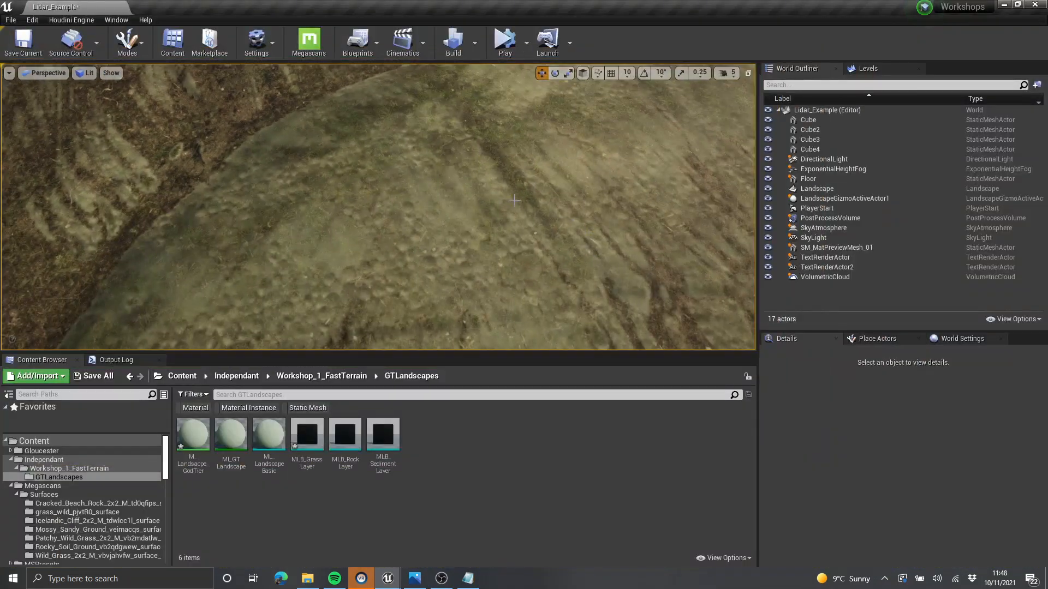
pyautogui.click(562, 191)
# Step: Return to the maximized material editor and examine the Grass and Background layer settings in MI_GTLandscape
pyautogui.hotkey('alt', 'Tab')
pyautogui.hotkey('alt', 'Tab')
pyautogui.hotkey('alt', 'Tab')
pyautogui.click(819, 81)
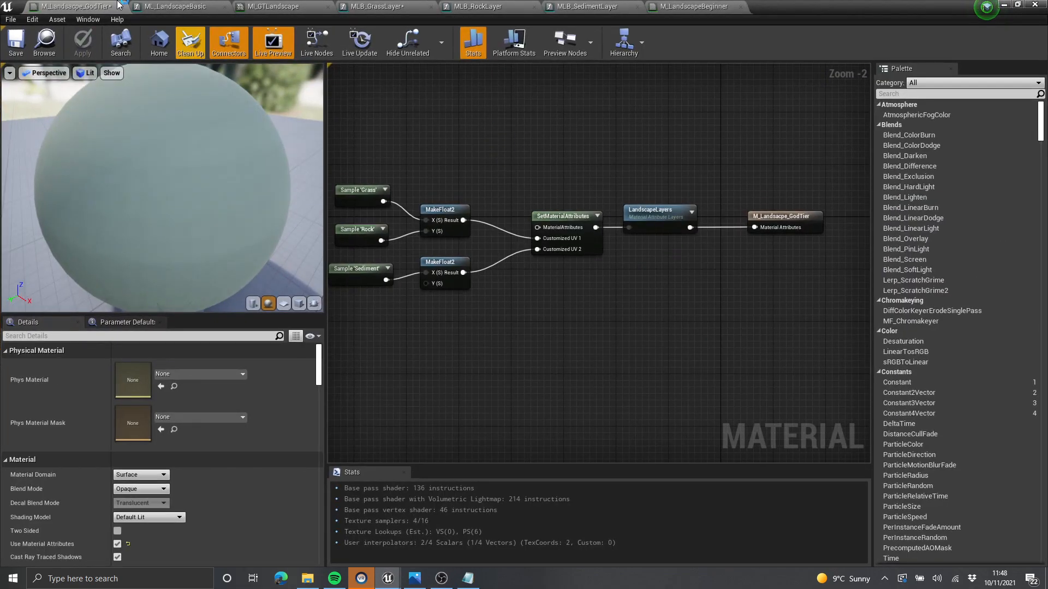
pyautogui.click(164, 6)
pyautogui.click(277, 6)
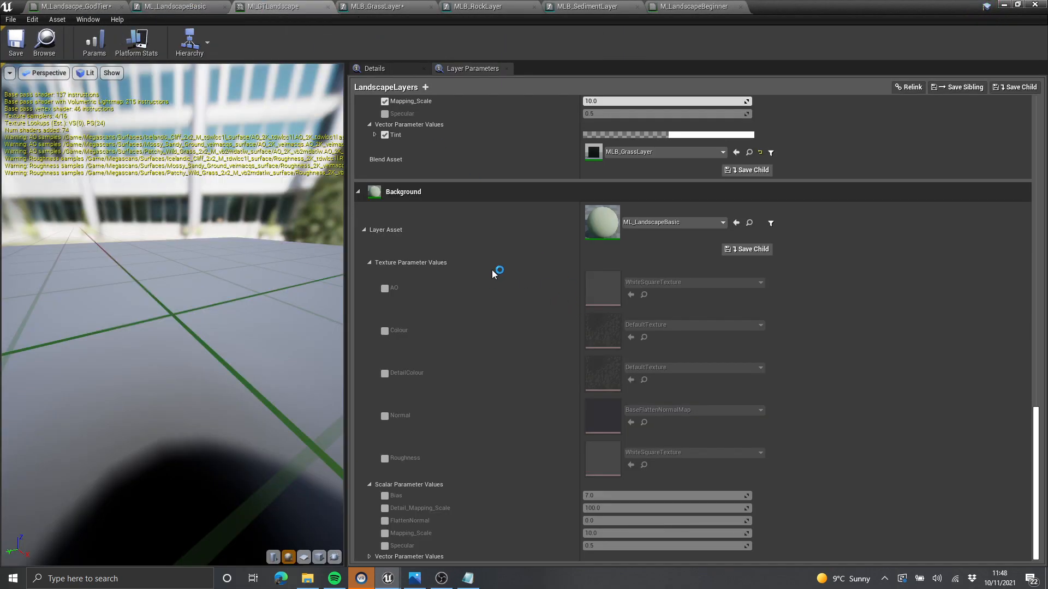
pyautogui.scroll(8, 436, 265)
pyautogui.scroll(3, 649, 480)
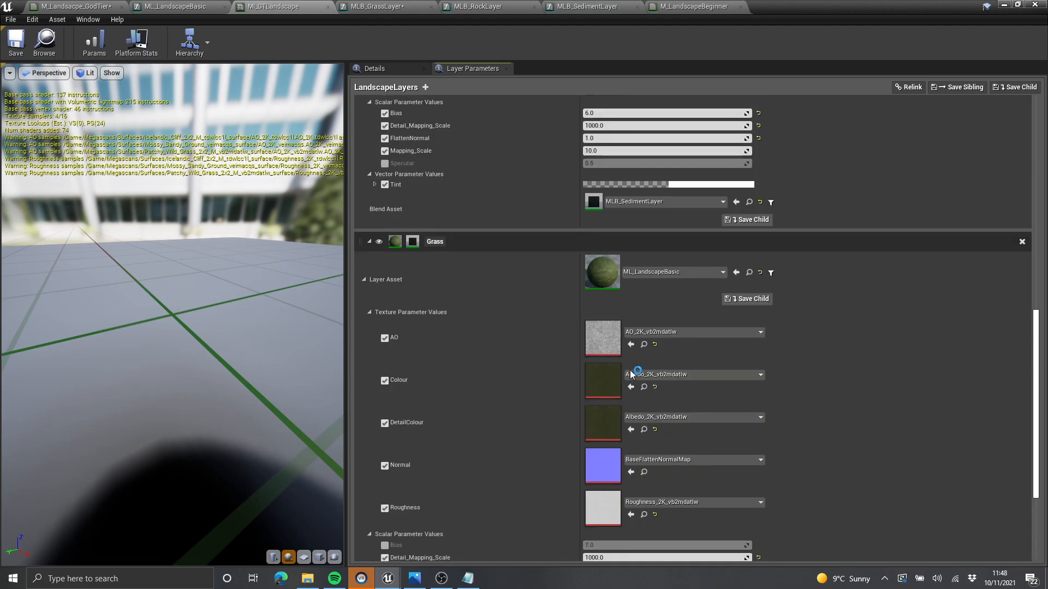
pyautogui.scroll(-3, 519, 405)
pyautogui.click(358, 552)
pyautogui.scroll(-9, 437, 515)
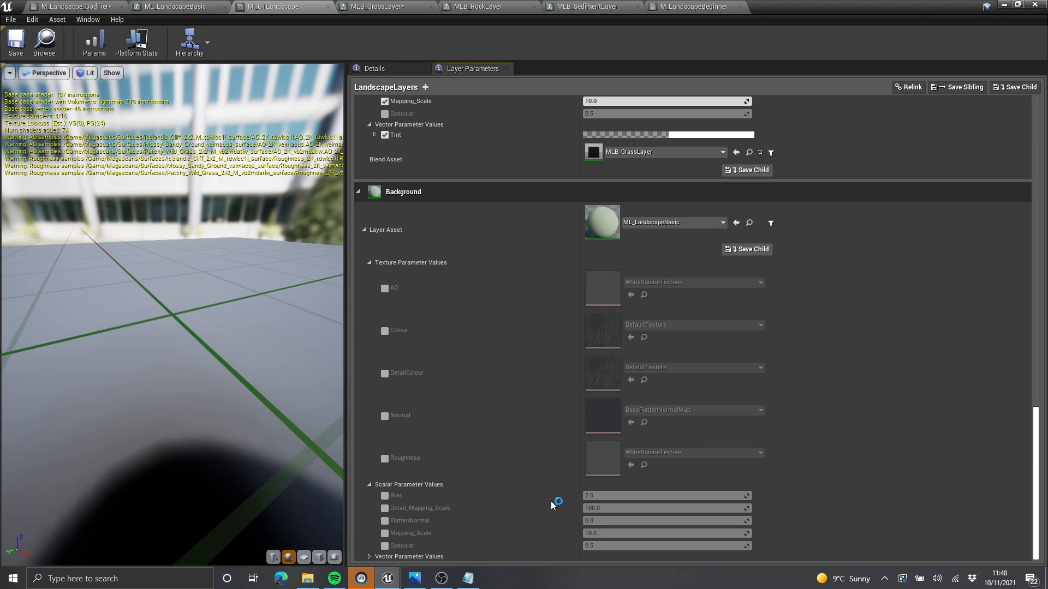
# Step: View the M_Landsacpe_GodTier material graph and select its LandscapeLayers node
pyautogui.click(117, 4)
pyautogui.scroll(2, 662, 286)
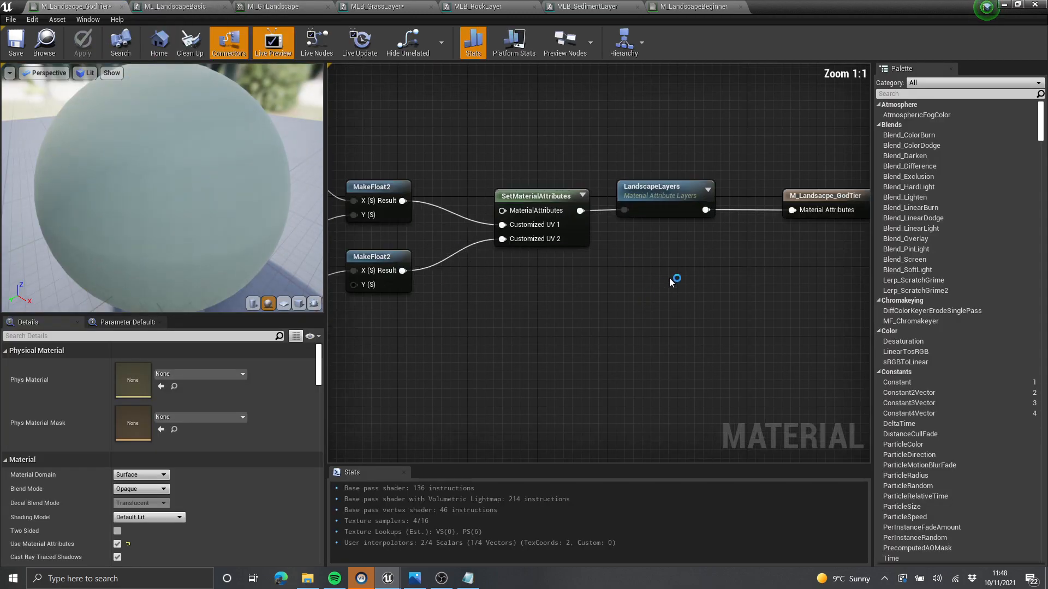
pyautogui.click(662, 188)
pyautogui.moveTo(704, 229); pyautogui.dragTo(658, 251, button='right')
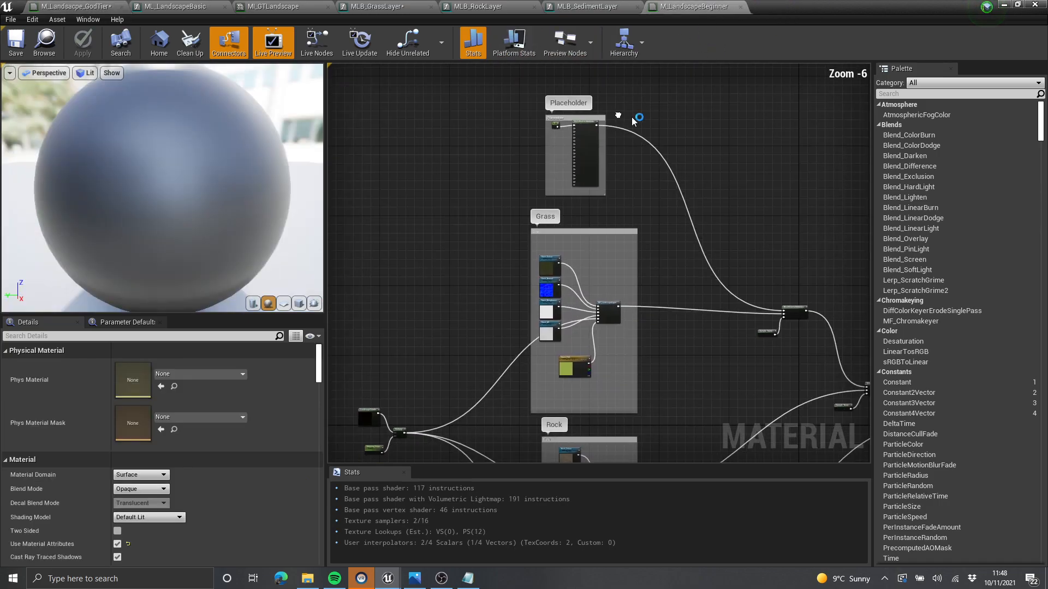
# Step: Examine the Placeholder group in the M_LandscapeBeginner graph and close that material without applying changes
pyautogui.moveTo(694, 106); pyautogui.dragTo(639, 106, button='right')
pyautogui.moveTo(508, 123); pyautogui.dragTo(601, 224, button='right')
pyautogui.scroll(11, 585, 186)
pyautogui.moveTo(659, 127); pyautogui.dragTo(398, 247)
pyautogui.moveTo(537, 176); pyautogui.dragTo(562, 136)
pyautogui.scroll(-3, 614, 200)
pyautogui.scroll(2, 640, 199)
pyautogui.moveTo(714, 244); pyautogui.dragTo(655, 218, button='right')
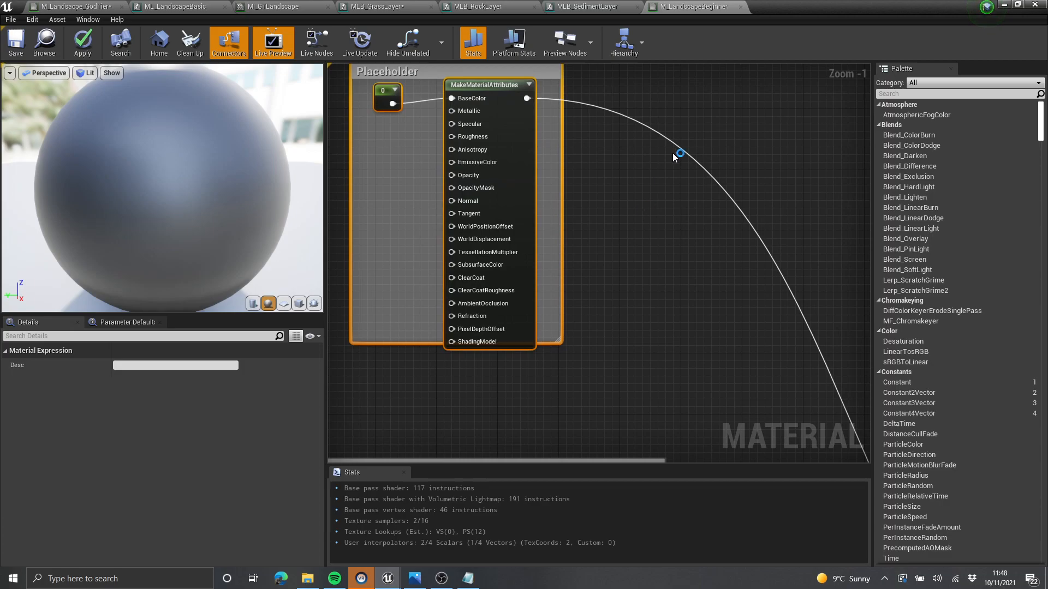
pyautogui.click(741, 7)
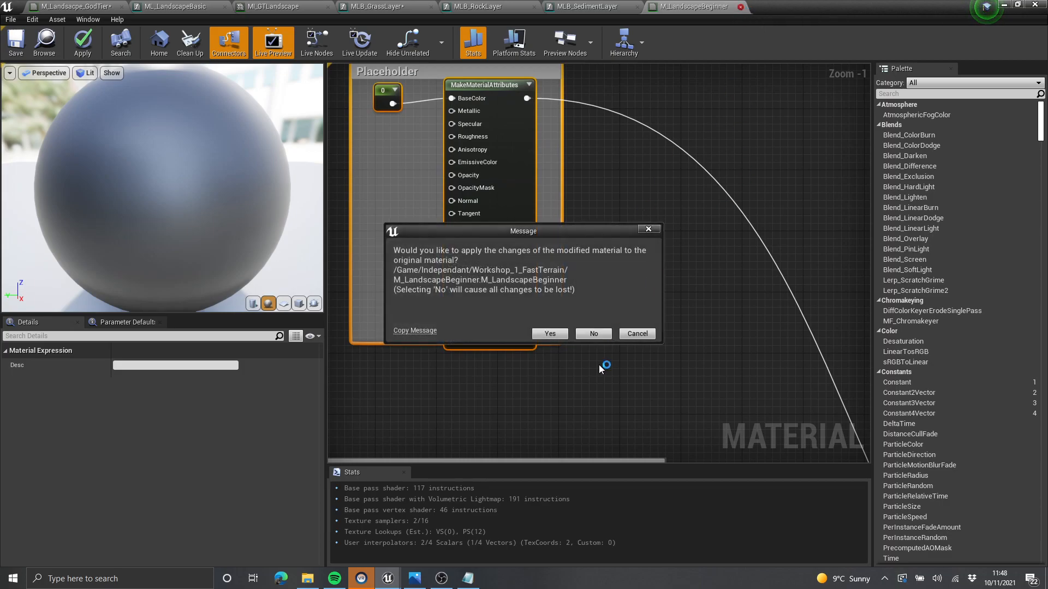
pyautogui.click(598, 339)
# Step: Minimize the material editor and create a material layer named ML_None in the GTLandscapes folder
pyautogui.click(191, 7)
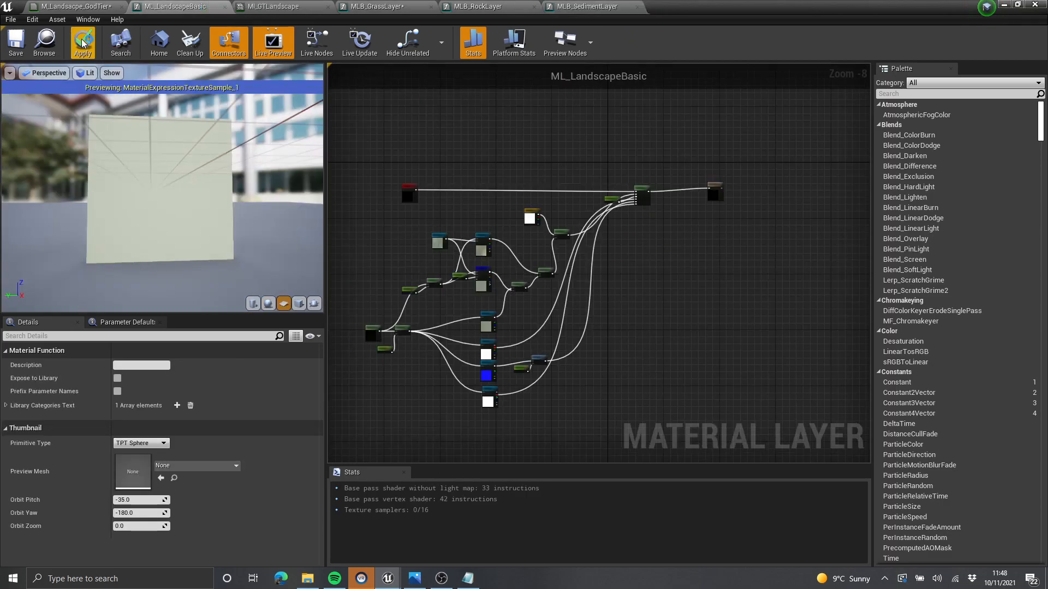
pyautogui.click(48, 42)
pyautogui.click(1017, 4)
pyautogui.click(786, 93)
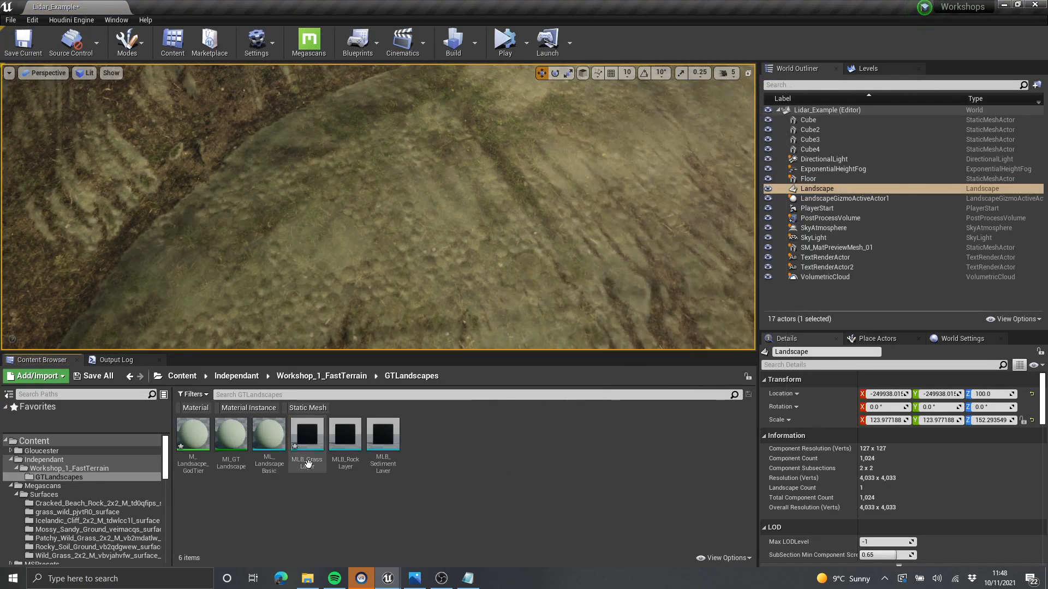
pyautogui.rightClick(444, 451)
pyautogui.moveTo(556, 378)
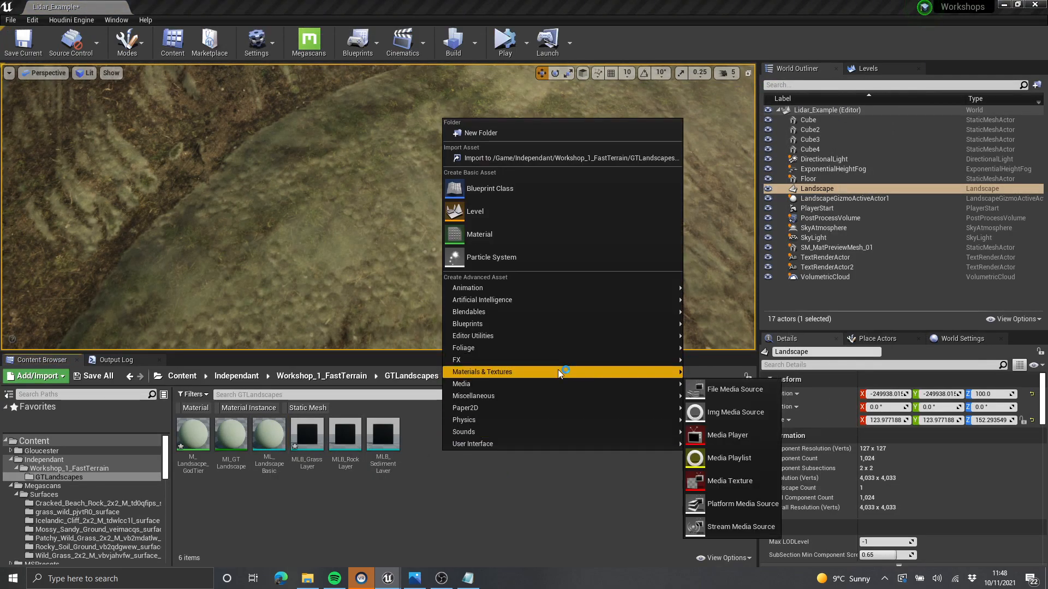
pyautogui.click(740, 361)
pyautogui.write('ML_N')
pyautogui.press('Return')
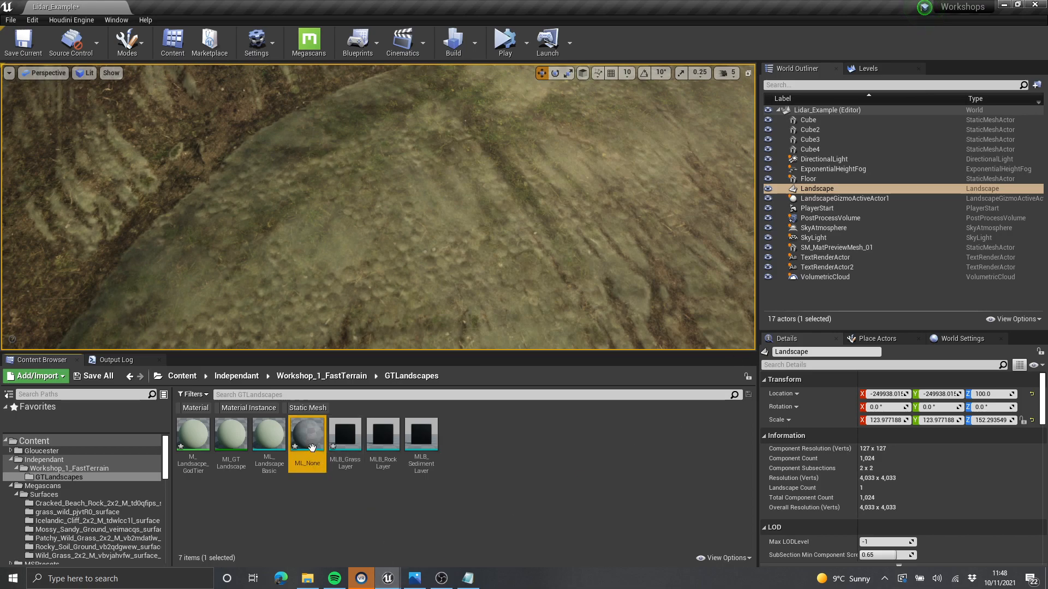
# Step: Open the ML_None layer in the maximized material editor, save it and check its node graph
pyautogui.doubleClick(307, 436)
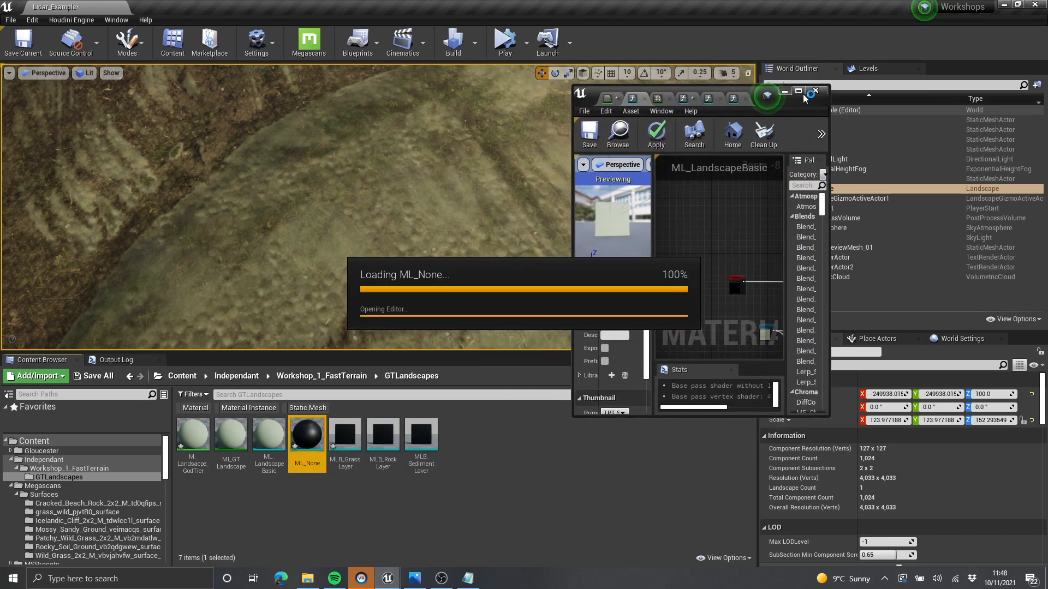
pyautogui.doubleClick(771, 93)
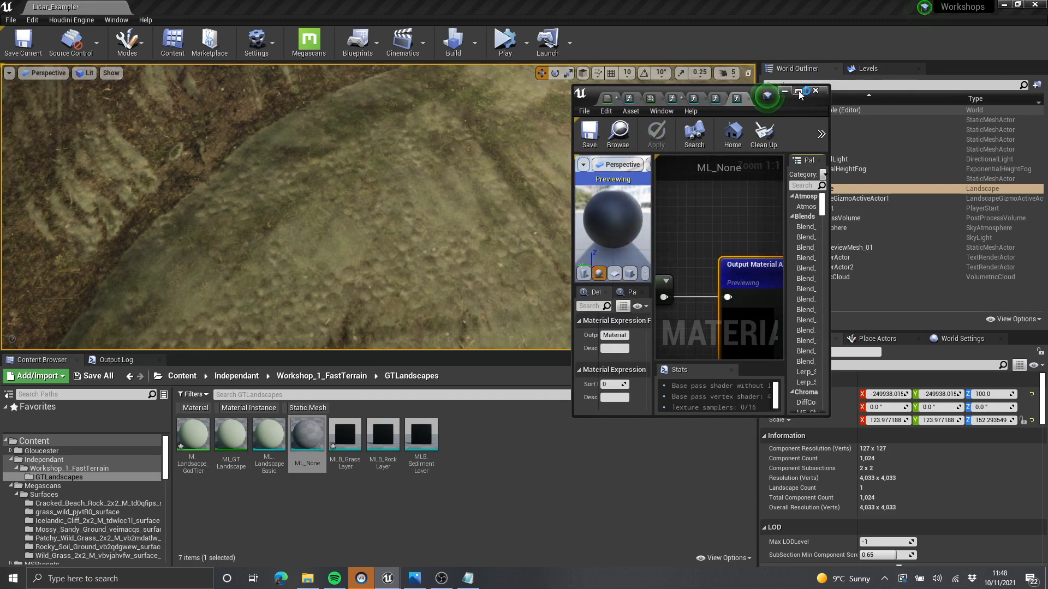
pyautogui.moveTo(623, 220); pyautogui.dragTo(446, 134)
pyautogui.moveTo(447, 135); pyautogui.dragTo(811, 316)
pyautogui.moveTo(811, 315); pyautogui.dragTo(652, 94)
pyautogui.click(23, 56)
pyautogui.click(752, 140)
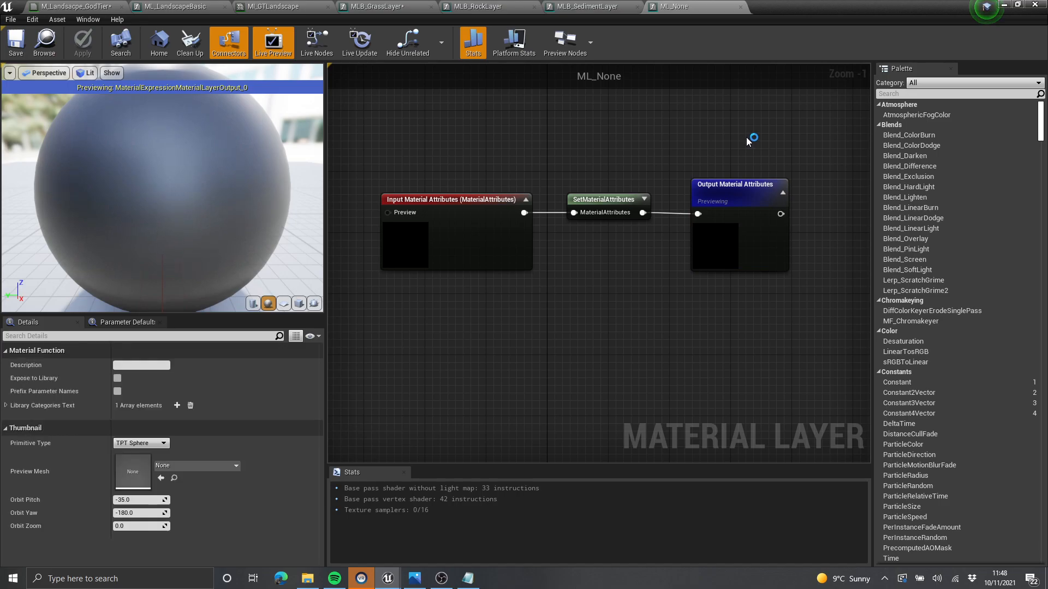
pyautogui.moveTo(752, 140); pyautogui.dragTo(694, 176, button='right')
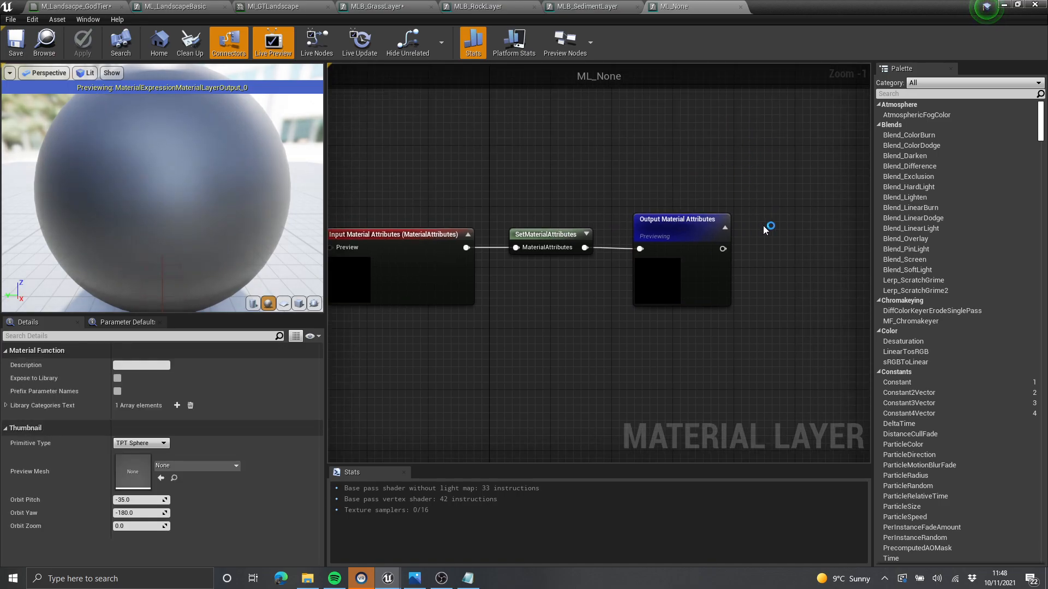
# Step: Set the LandscapeLayers node's Background layer asset to ML_None in M_Landsacpe_GodTier, apply the change and save the material
pyautogui.click(104, 4)
pyautogui.scroll(-2, 600, 163)
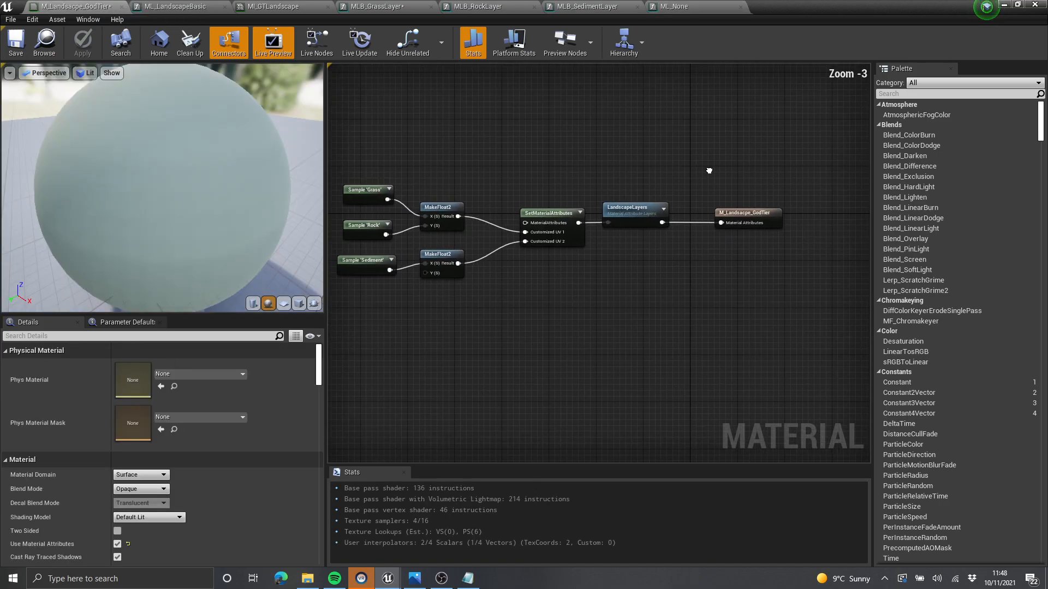
pyautogui.click(616, 211)
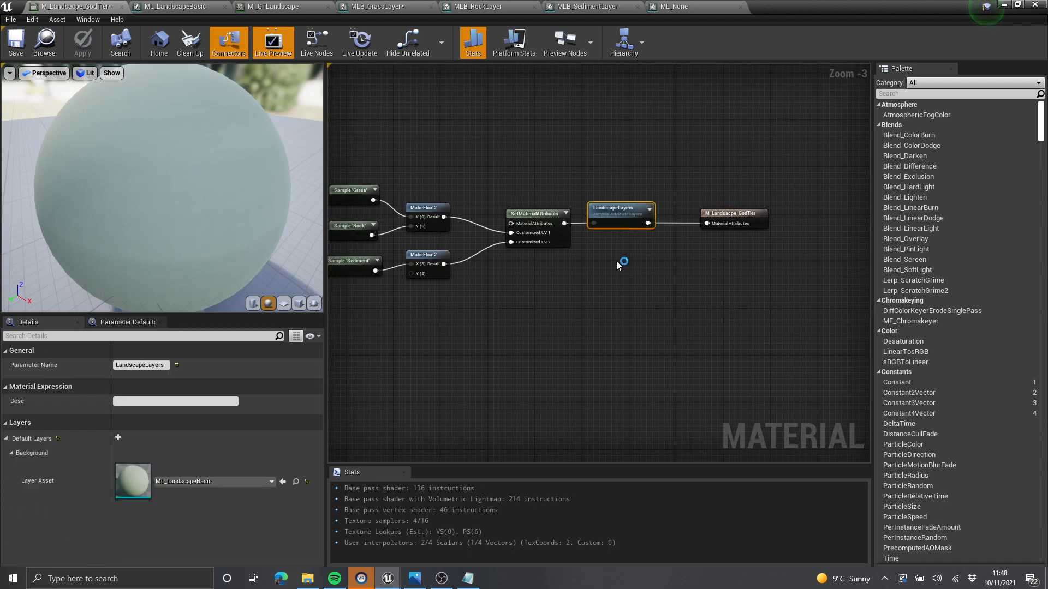
pyautogui.click(224, 483)
pyautogui.click(212, 348)
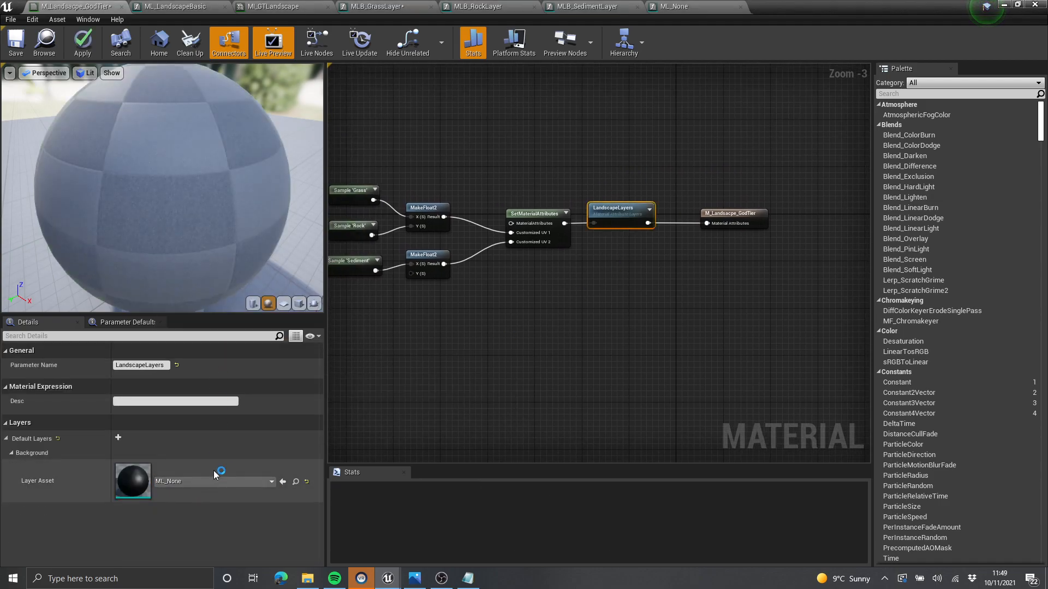
pyautogui.click(643, 292)
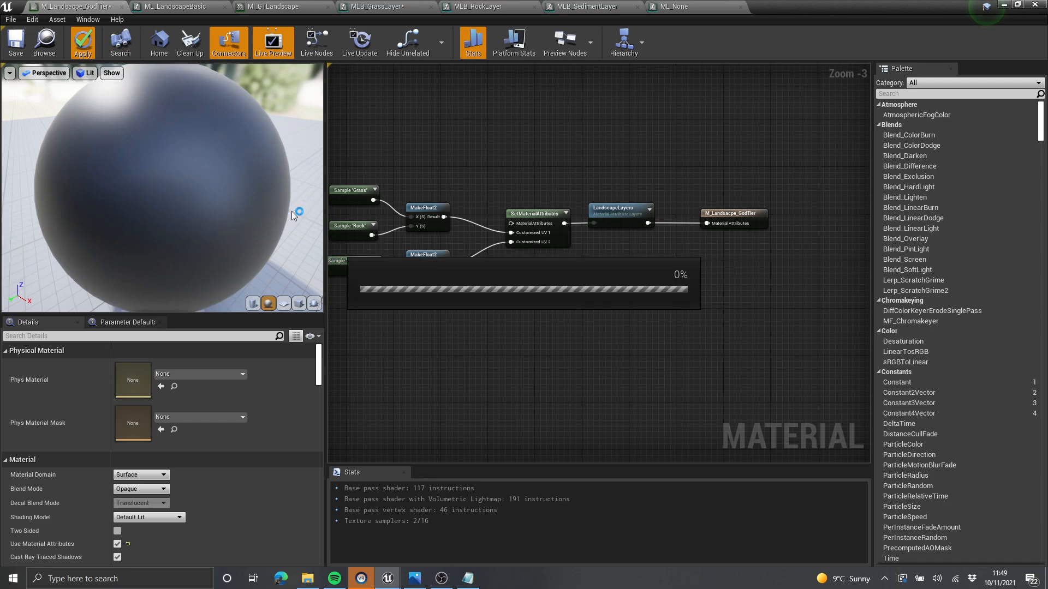
pyautogui.click(17, 46)
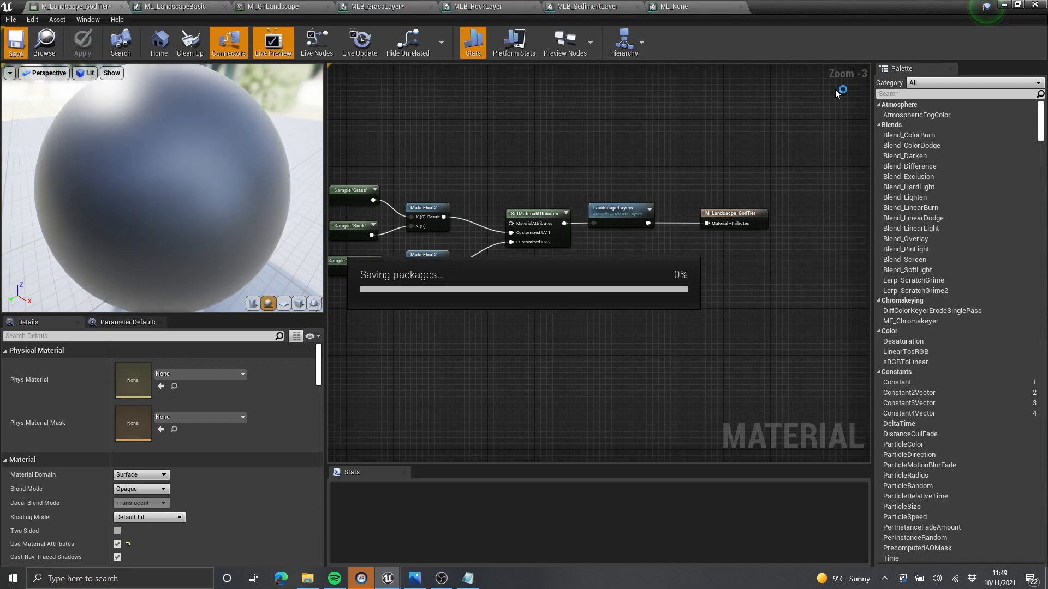
# Step: Open the MI_GTLandscape instance and collapse its Background, Grass, Sediment and Rock layer parameters
pyautogui.click(1004, 5)
pyautogui.moveTo(544, 231); pyautogui.dragTo(544, 231, button='right')
pyautogui.hotkey('alt', 'Tab')
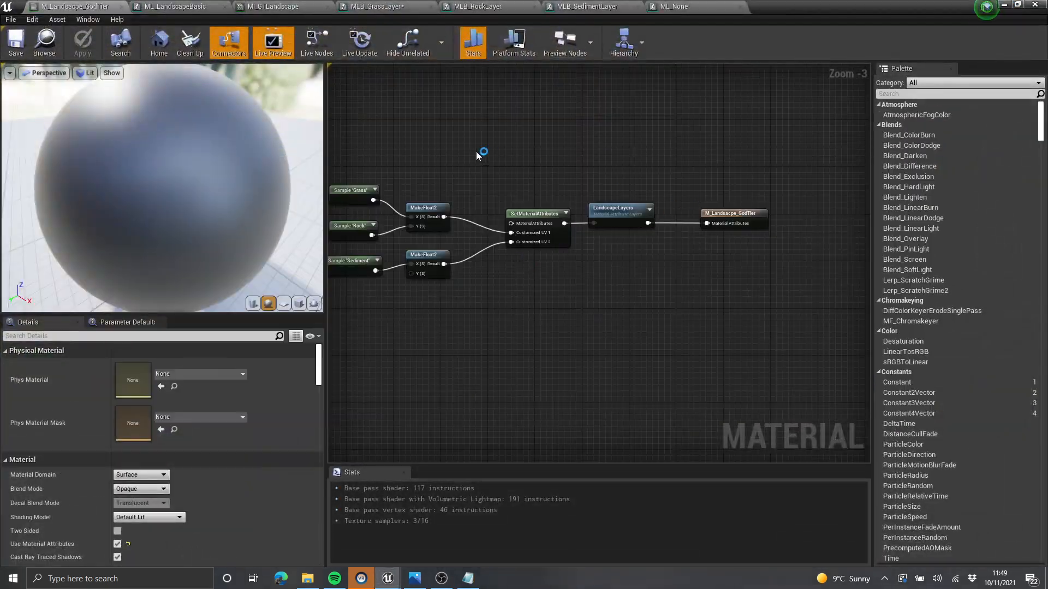
pyautogui.click(176, 7)
pyautogui.click(273, 7)
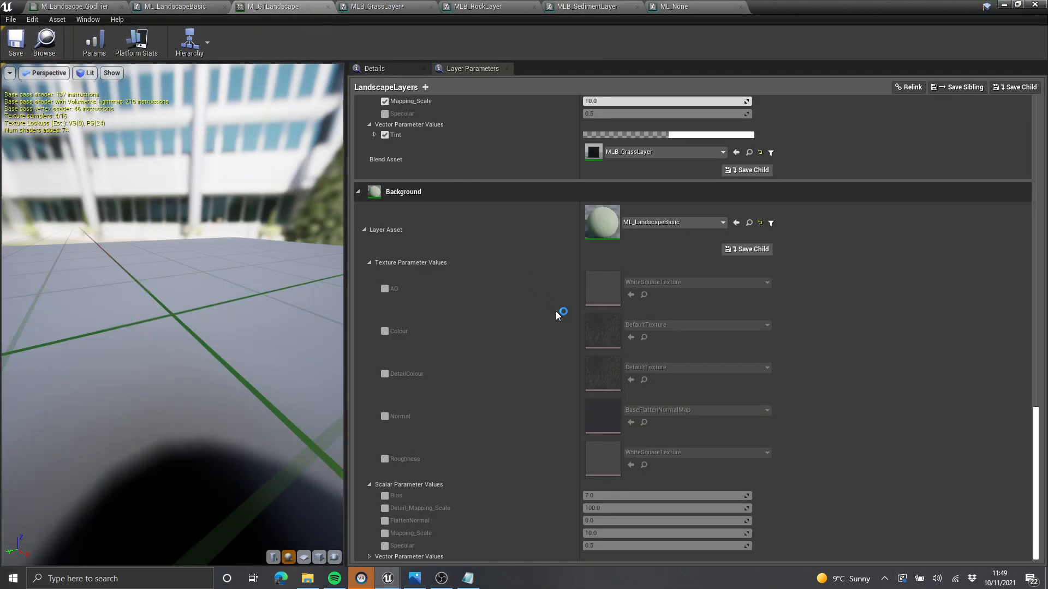
pyautogui.scroll(4, 808, 307)
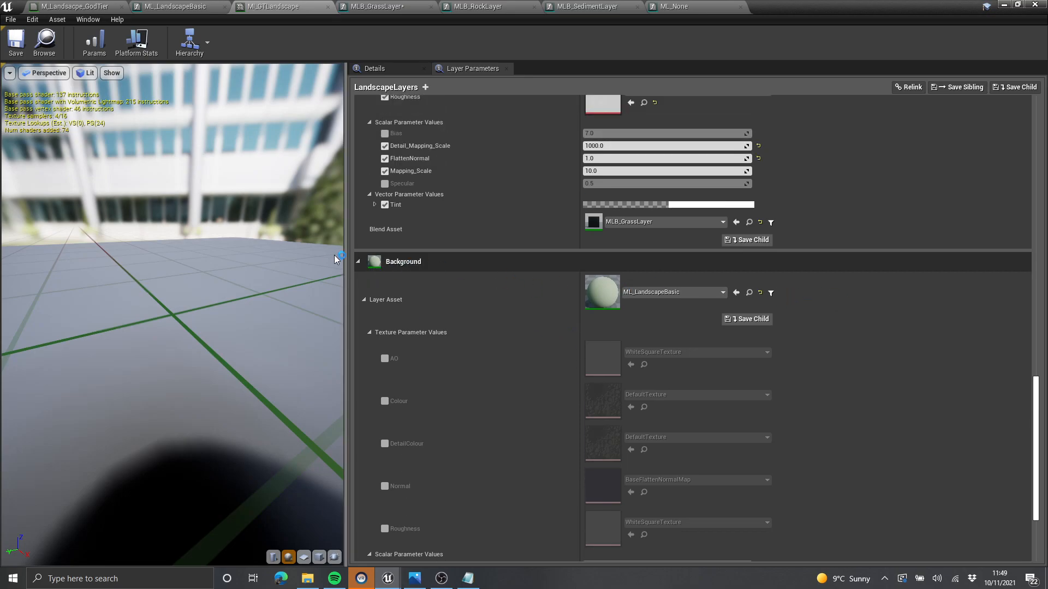
pyautogui.click(358, 262)
pyautogui.click(367, 119)
pyautogui.scroll(6, 400, 193)
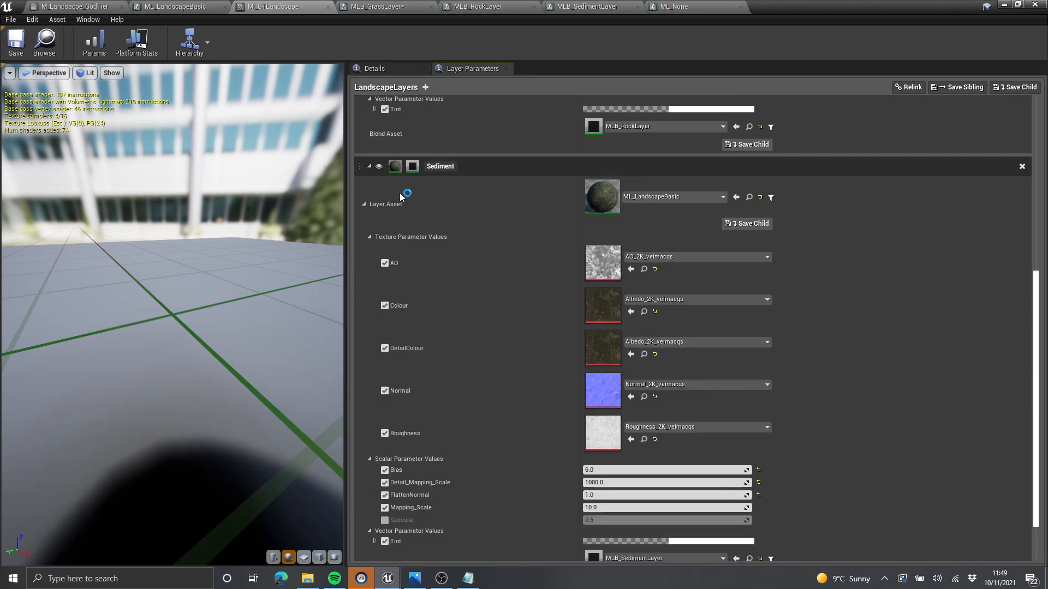
pyautogui.click(370, 202)
pyautogui.scroll(2, 378, 228)
pyautogui.click(363, 109)
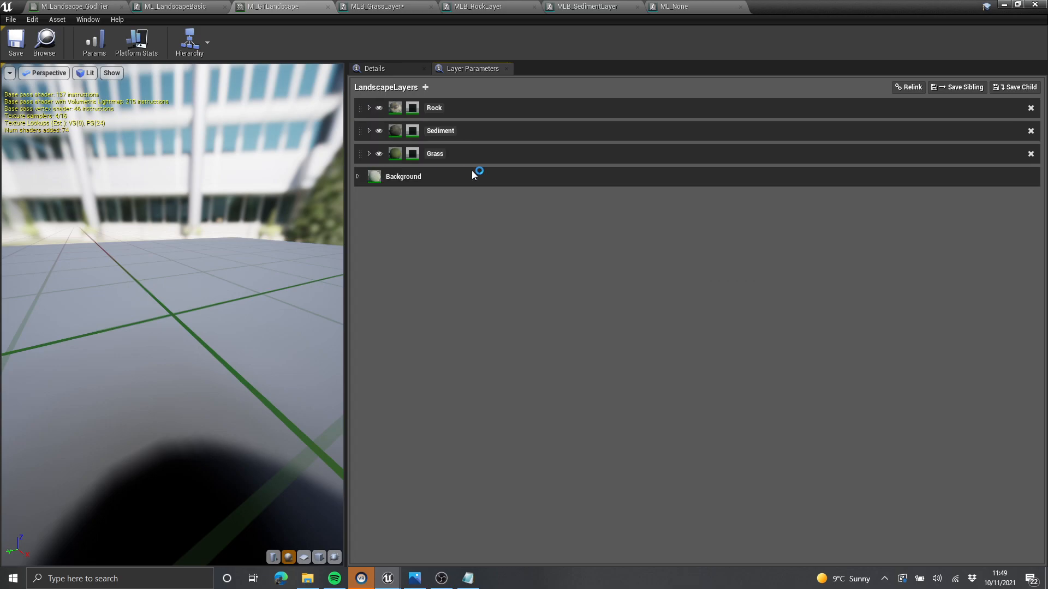
# Step: Reset the MI_GTLandscape Background layer asset to its ML_None default and save the instance
pyautogui.click(359, 177)
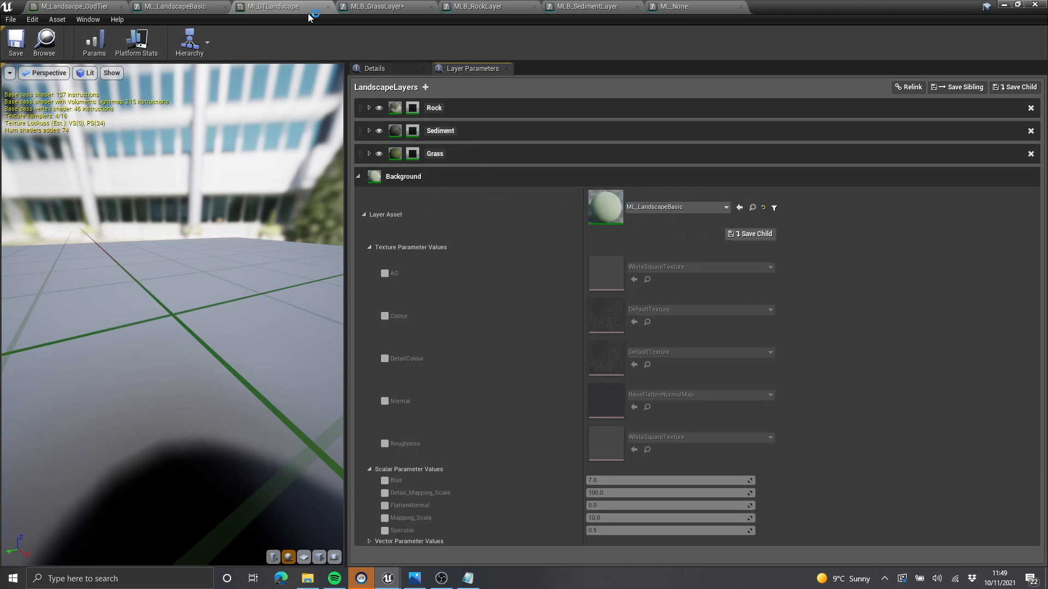
pyautogui.click(764, 207)
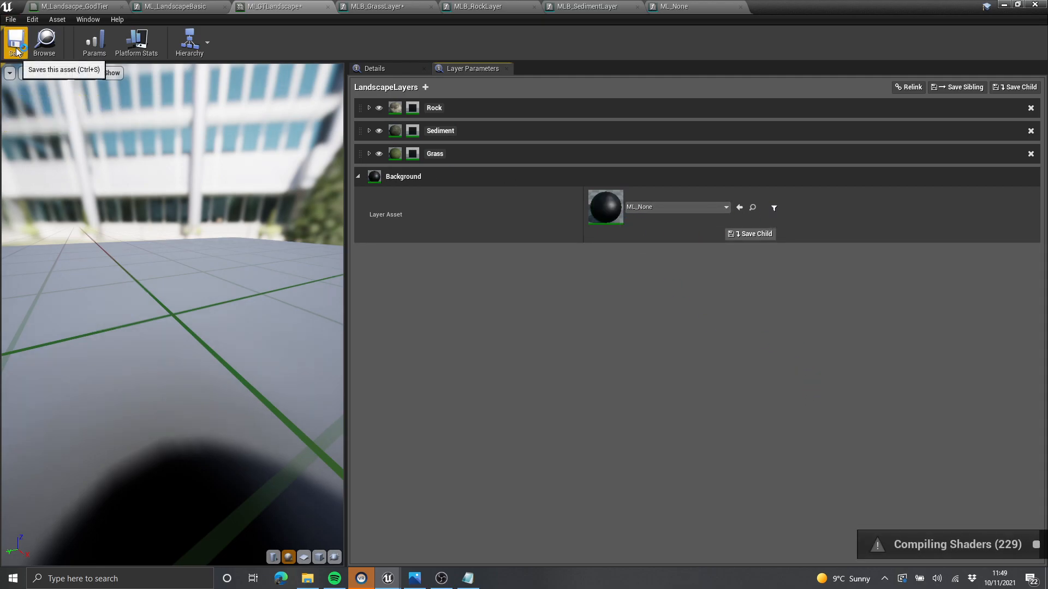
pyautogui.click(13, 39)
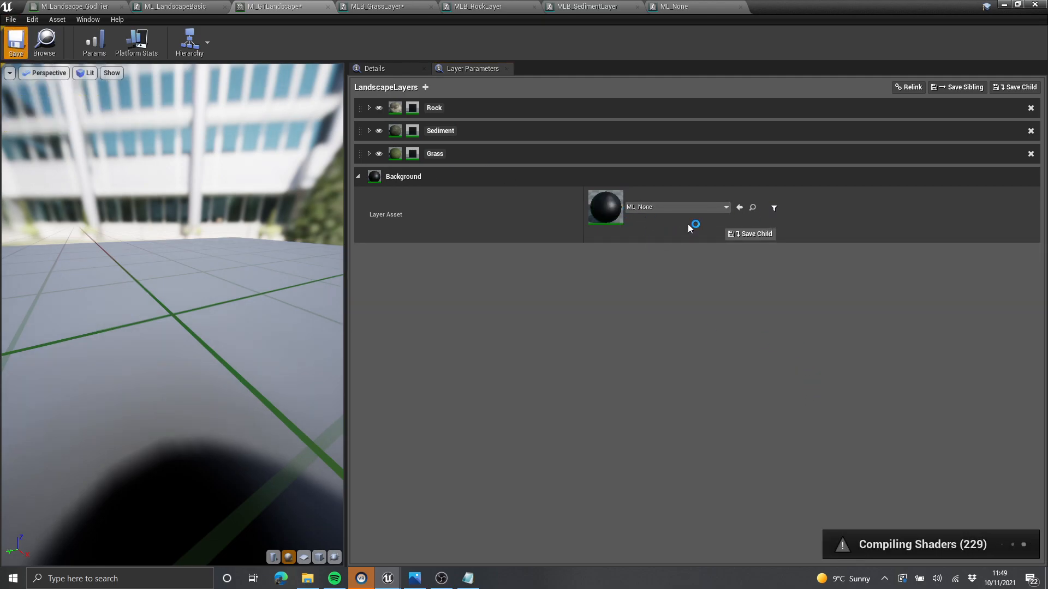
# Step: Shrink and minimize the material instance window, and show the level viewport full screen
pyautogui.moveTo(836, 4); pyautogui.dragTo(905, 234)
pyautogui.moveTo(494, 176); pyautogui.dragTo(475, 162, button='right')
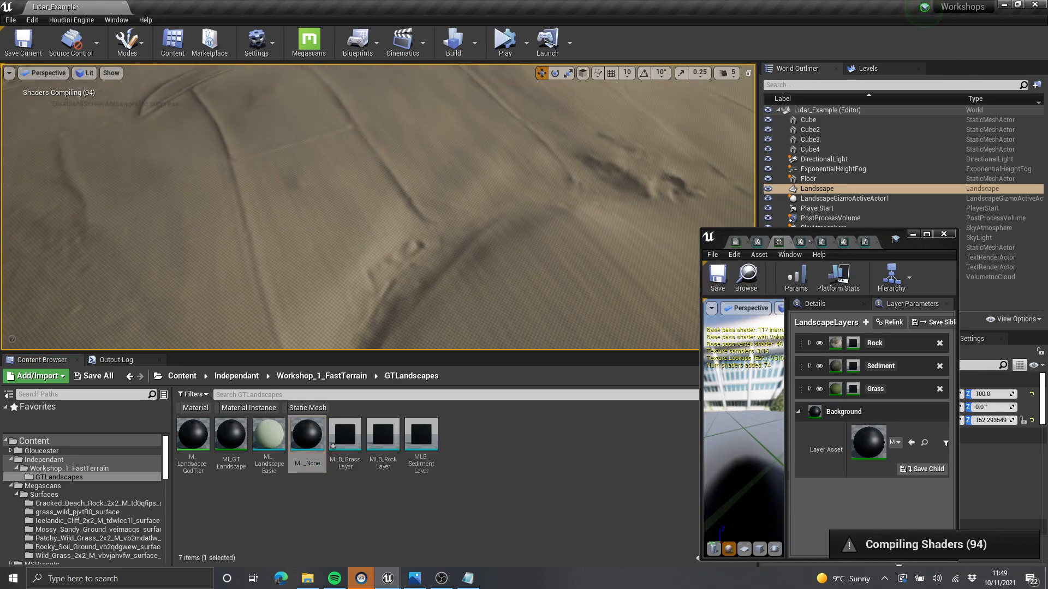
pyautogui.click(914, 234)
pyautogui.moveTo(611, 191); pyautogui.dragTo(592, 167, button='right')
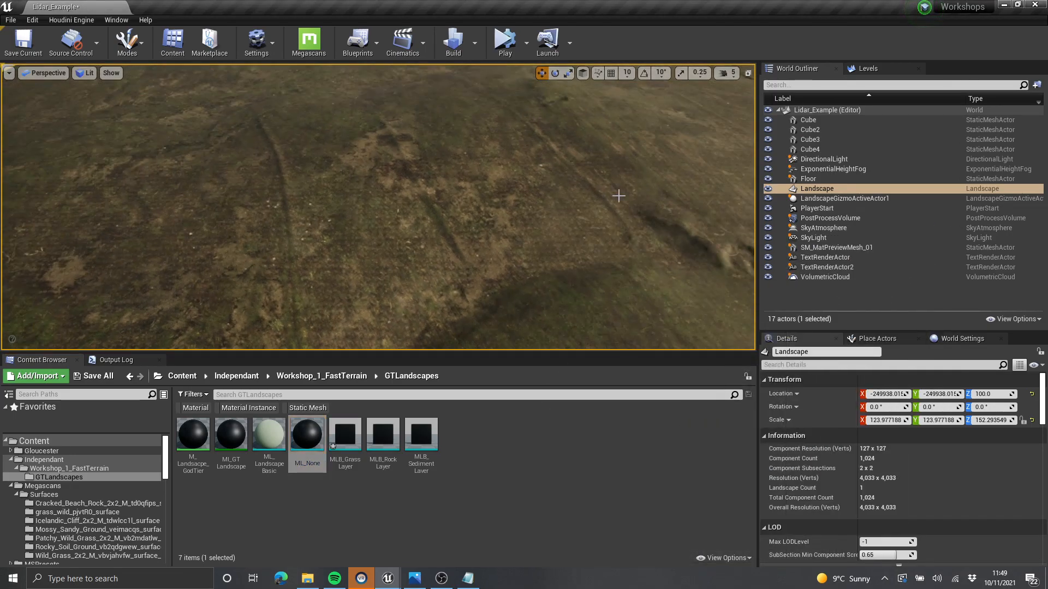
pyautogui.press('F11')
# Step: Fly over the landscape from high above down to ground level to examine texture tiling, layer blending and surface shine
pyautogui.moveTo(629, 200); pyautogui.dragTo(636, 294, button='right')
pyautogui.press('w')
pyautogui.press('d')
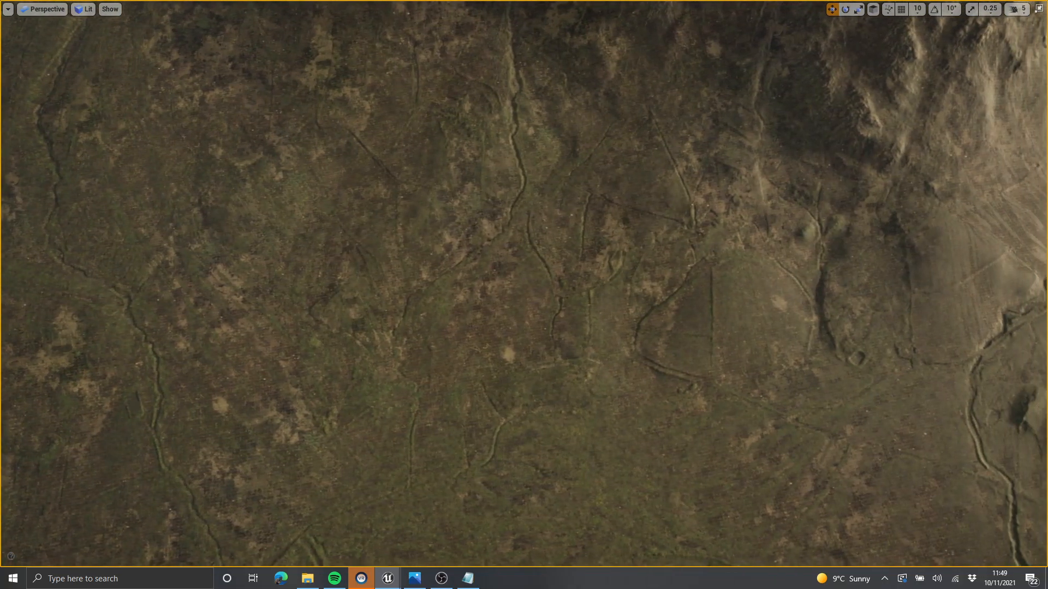
pyautogui.press('w')
pyautogui.moveTo(636, 294); pyautogui.dragTo(43, 328, button='right')
pyautogui.press('w')
pyautogui.press('w')
pyautogui.press('s')
pyautogui.press('w')
pyautogui.press('s')
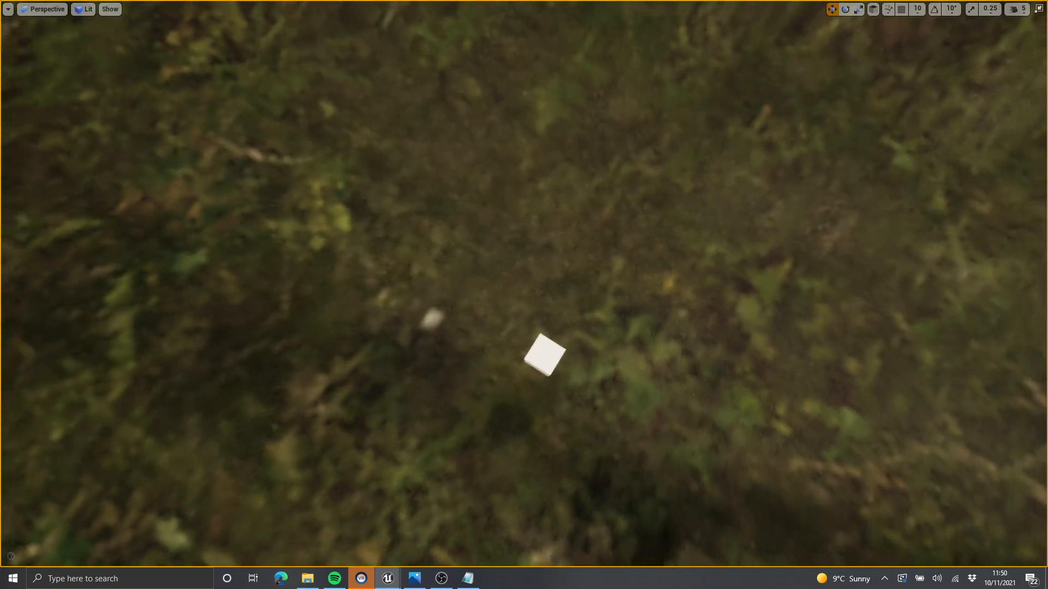
pyautogui.press('s')
pyautogui.moveTo(524, 294); pyautogui.dragTo(627, 329, button='right')
pyautogui.press('w')
pyautogui.press('w')
pyautogui.press('w')
pyautogui.press('g')
pyautogui.press('w')
# Step: Place the MI_GTLandscape window over the viewport and override the Grass layer's Specular with 0.1
pyautogui.hotkey('alt', 'Tab')
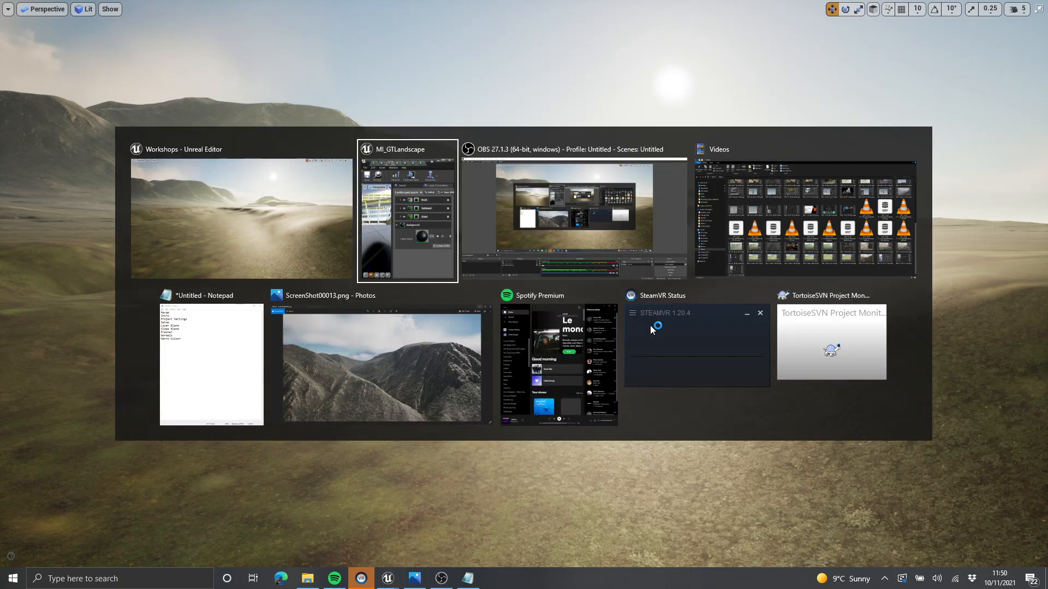
pyautogui.moveTo(910, 236); pyautogui.dragTo(901, 57)
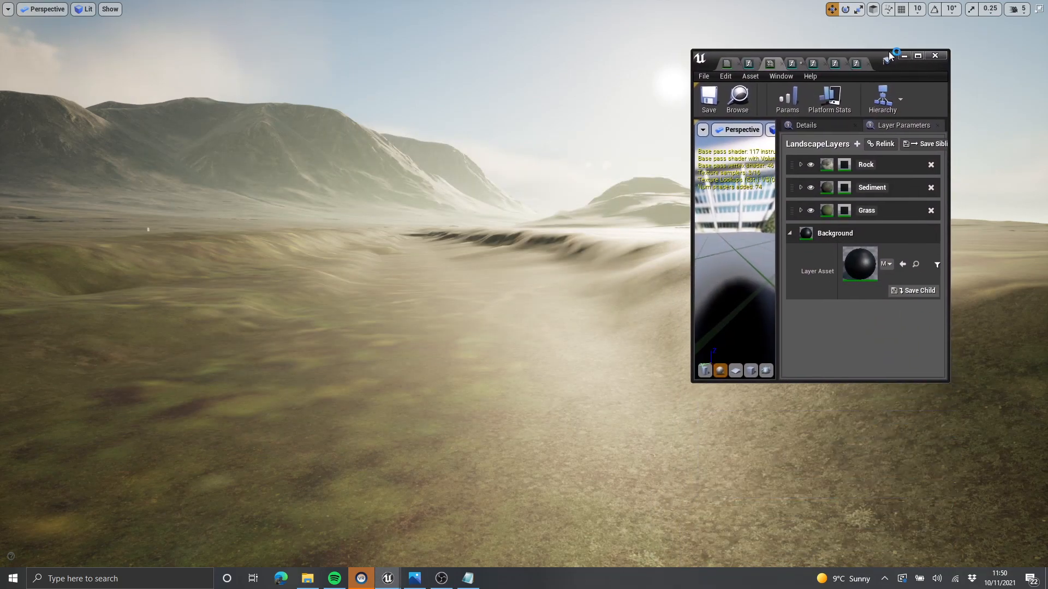
pyautogui.click(801, 210)
pyautogui.scroll(-5, 858, 300)
pyautogui.scroll(-4, 858, 299)
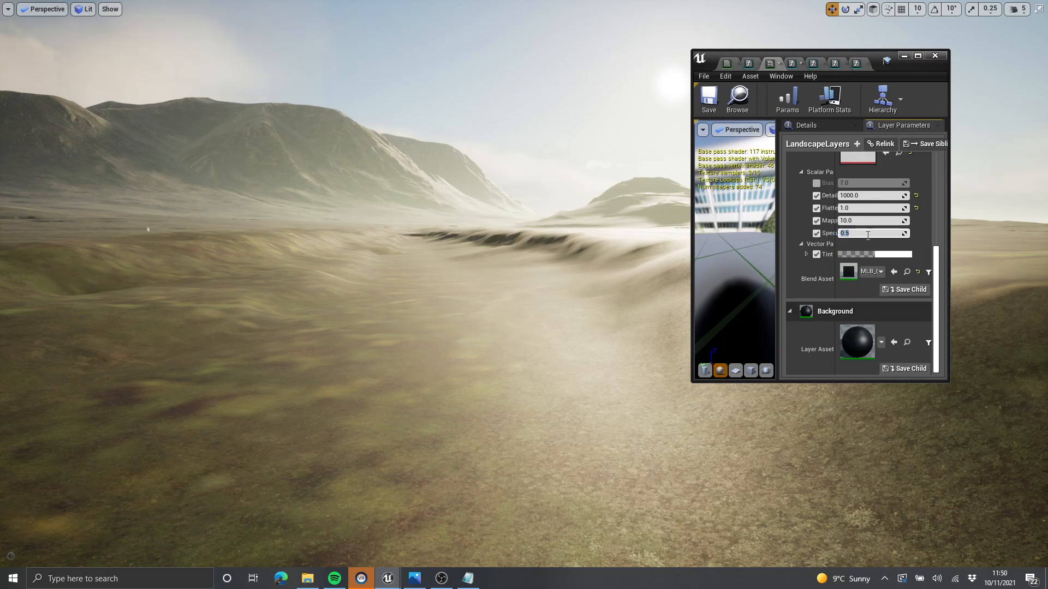
pyautogui.press('Return')
# Step: Override the Sediment layer's Specular with 0.1
pyautogui.scroll(9, 813, 199)
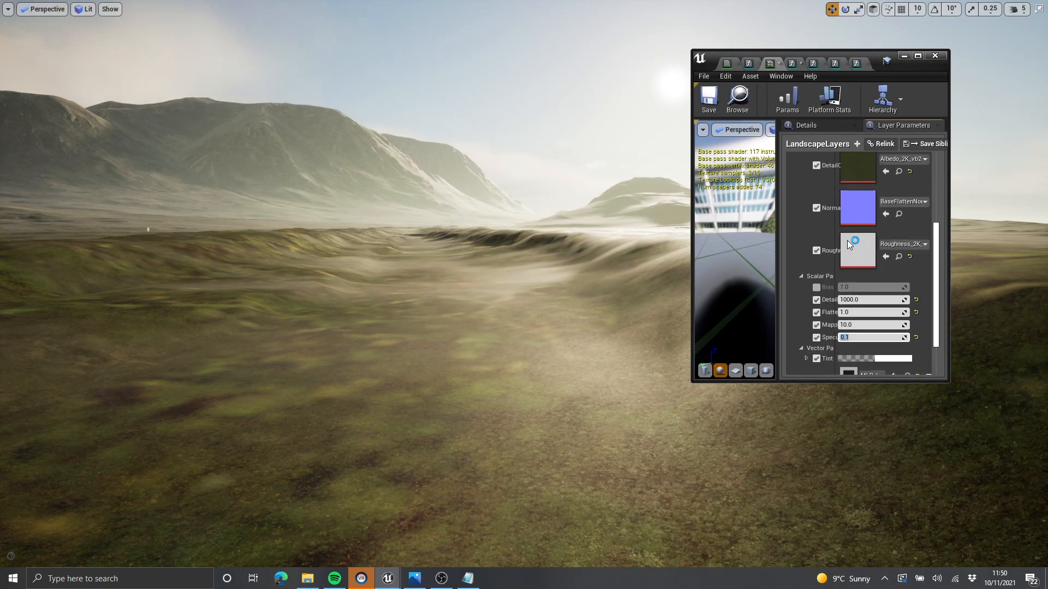
pyautogui.scroll(-8, 829, 251)
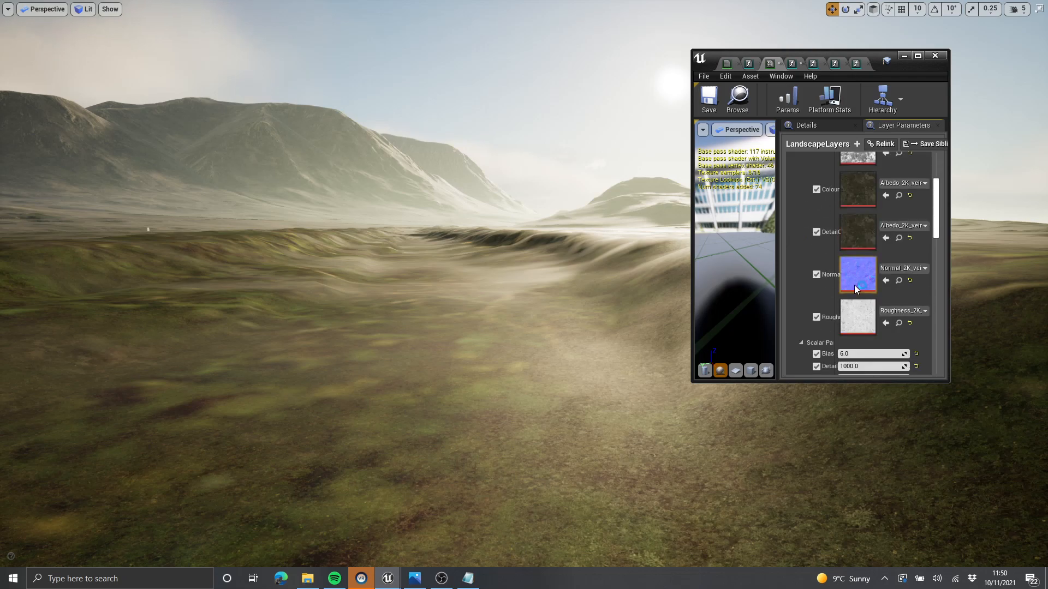
pyautogui.click(816, 299)
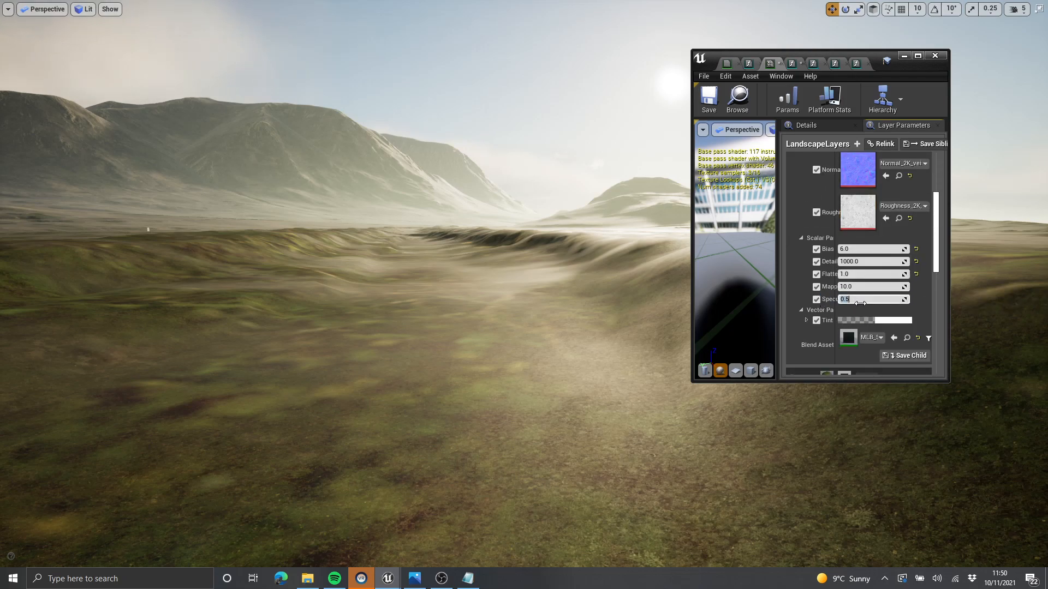
pyautogui.scroll(8, 813, 218)
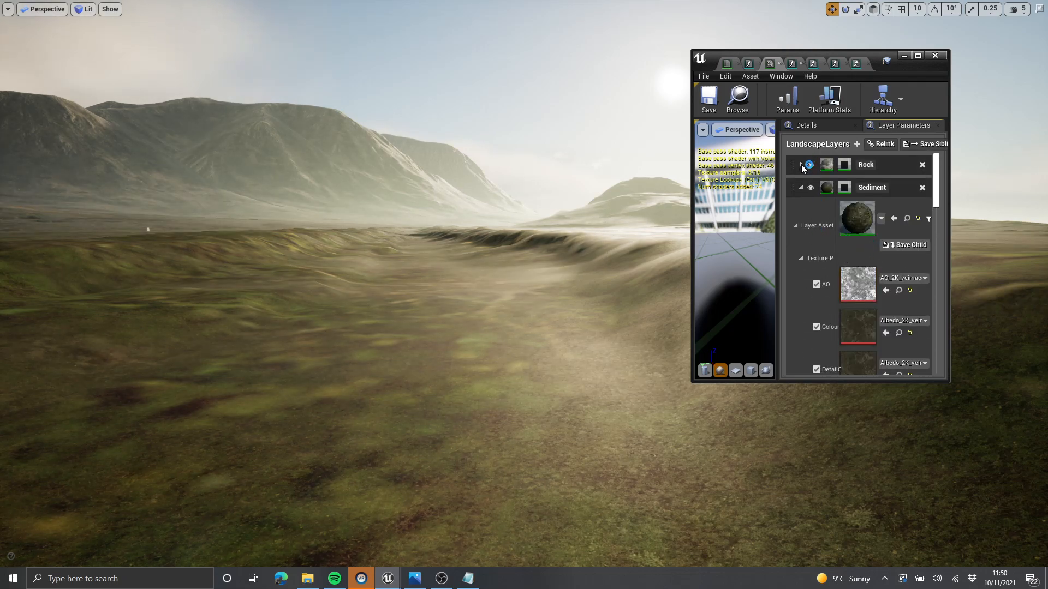
# Step: Override the Rock layer's Specular with 0.1 and check the terrain's shine against the sun
pyautogui.click(800, 165)
pyautogui.scroll(-5, 835, 245)
pyautogui.click(816, 291)
pyautogui.click(891, 291)
pyautogui.moveTo(529, 249); pyautogui.dragTo(561, 244, button='right')
pyautogui.moveTo(600, 294); pyautogui.dragTo(587, 305, button='right')
pyautogui.press('d')
pyautogui.press('a')
pyautogui.press('d')
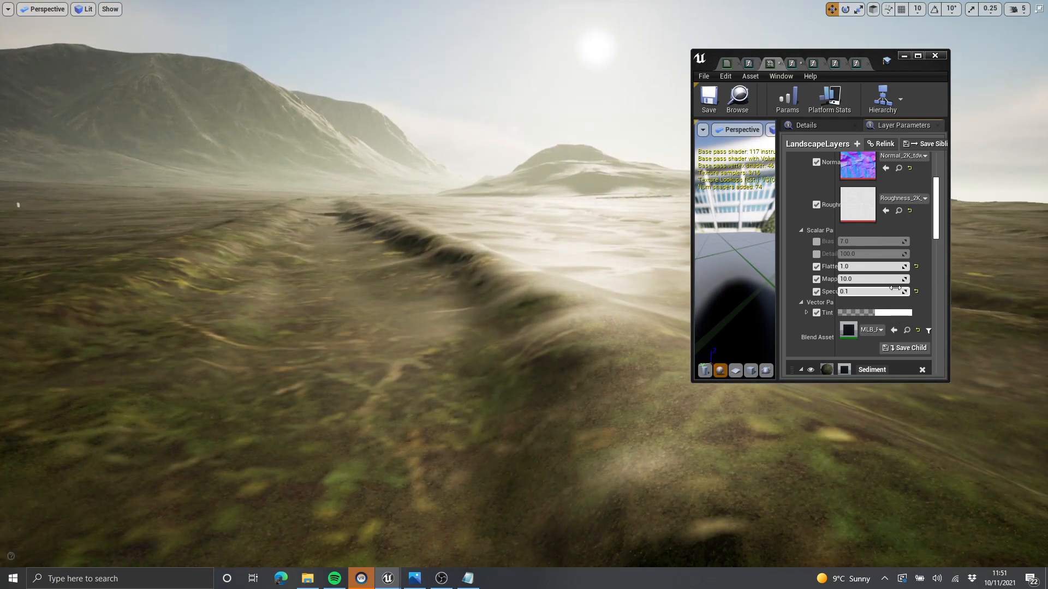
# Step: Set FlattenNormal to 0 on the Rock and Grass layers and review the terrain surface
pyautogui.click(886, 267)
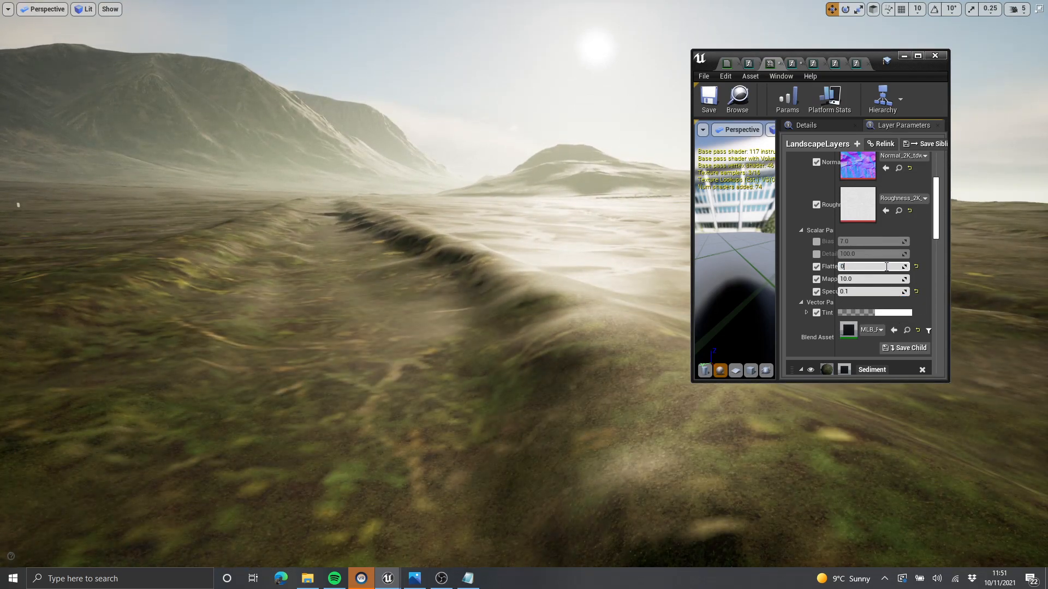
pyautogui.scroll(-10, 883, 279)
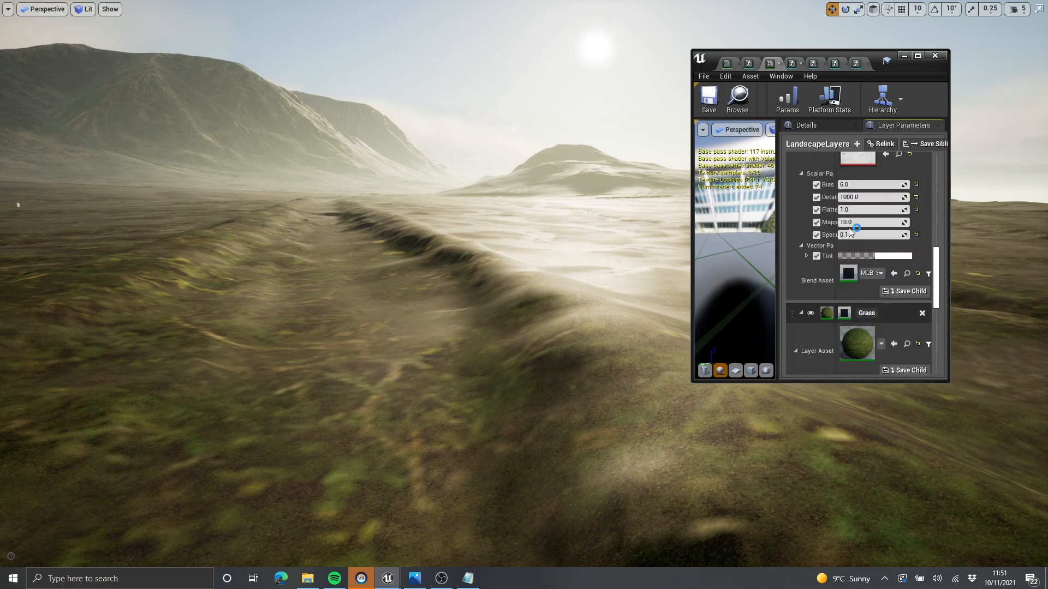
pyautogui.scroll(-8, 856, 229)
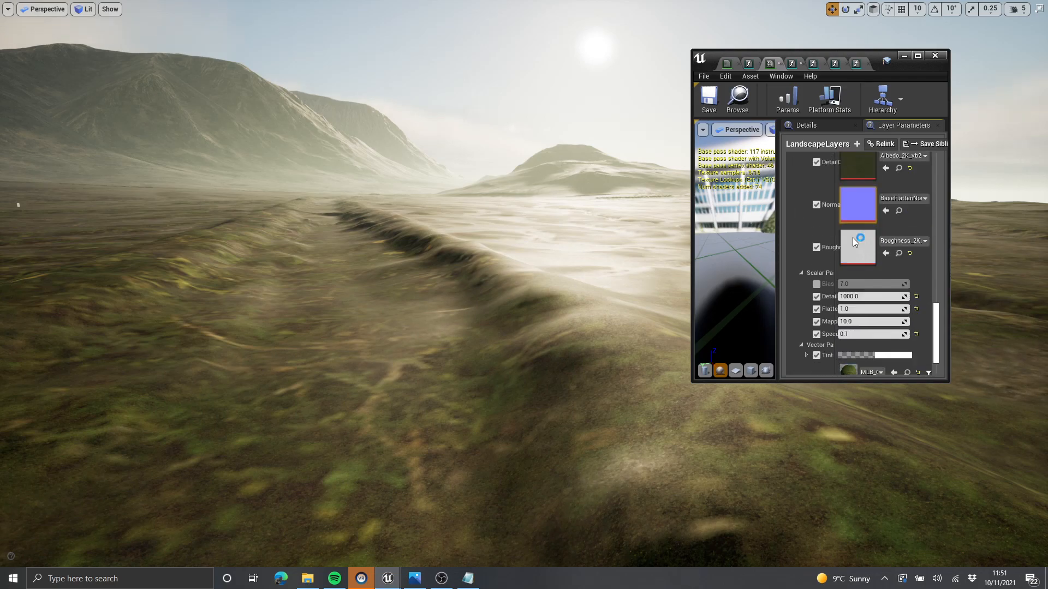
pyautogui.moveTo(627, 327); pyautogui.dragTo(649, 332, button='right')
pyautogui.moveTo(415, 306); pyautogui.dragTo(491, 290, button='right')
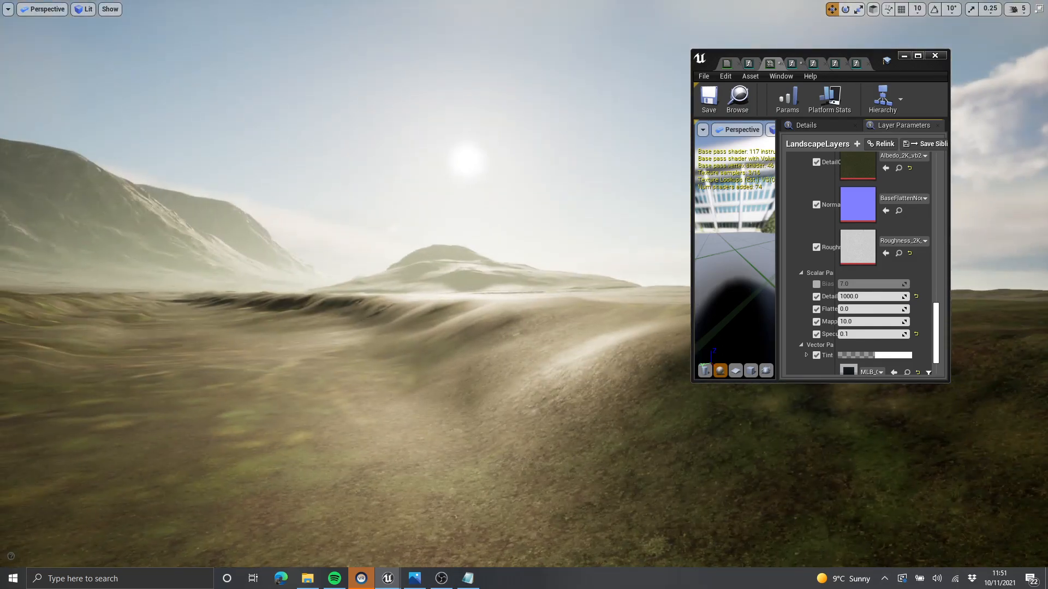
# Step: Maximize the material editor and show an empty area of the ML_LandscapeBasic graph
pyautogui.click(919, 58)
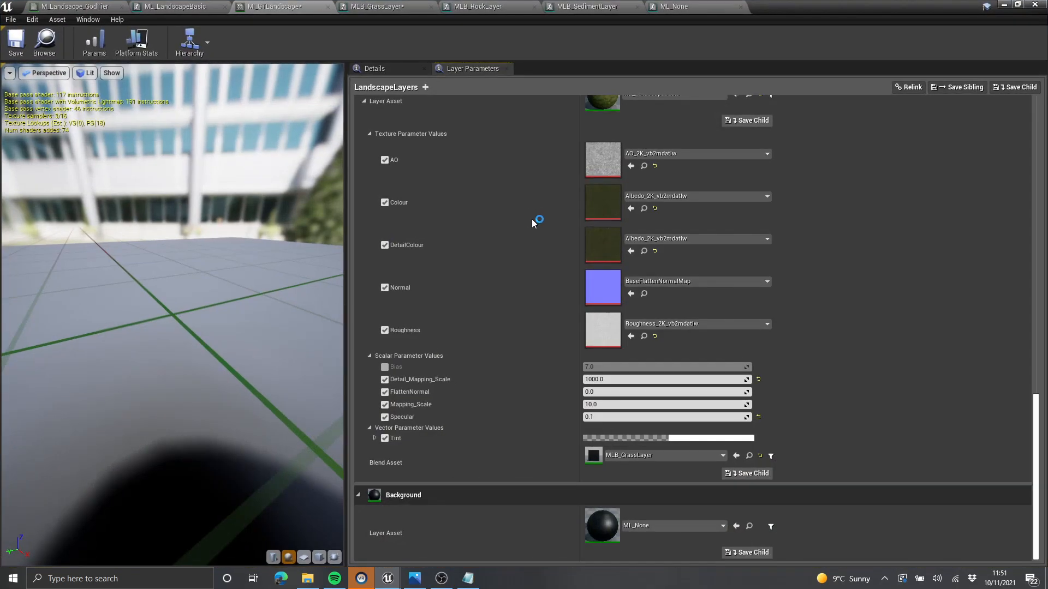
pyautogui.click(176, 7)
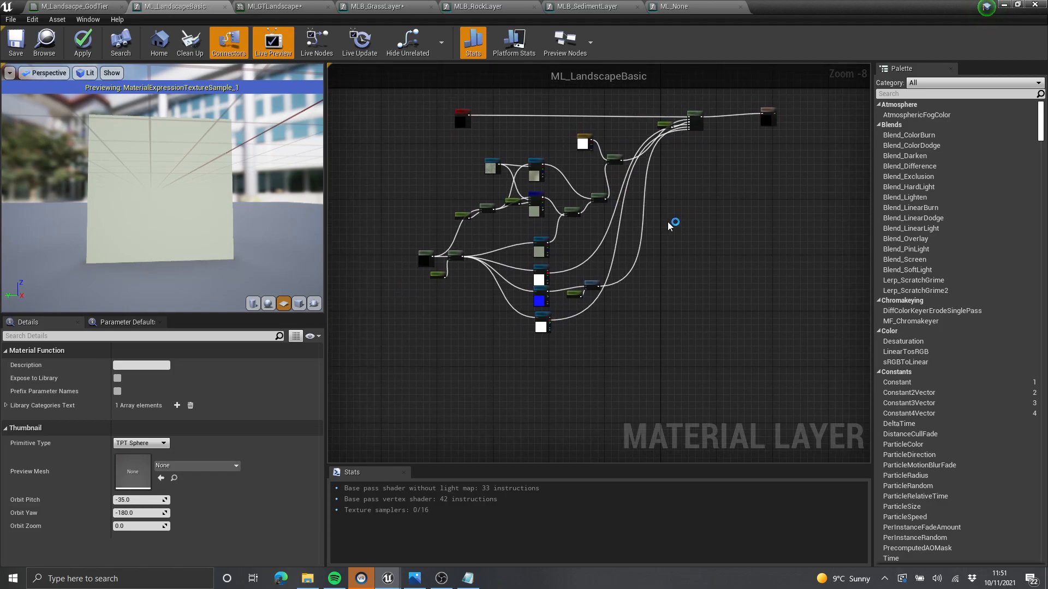
pyautogui.moveTo(777, 263); pyautogui.dragTo(463, 163, button='right')
# Step: Start a screen capture covering the empty graph and draw a red zigzag line across it as an annotation
pyautogui.press('Print')
pyautogui.moveTo(952, 58); pyautogui.dragTo(121, 462)
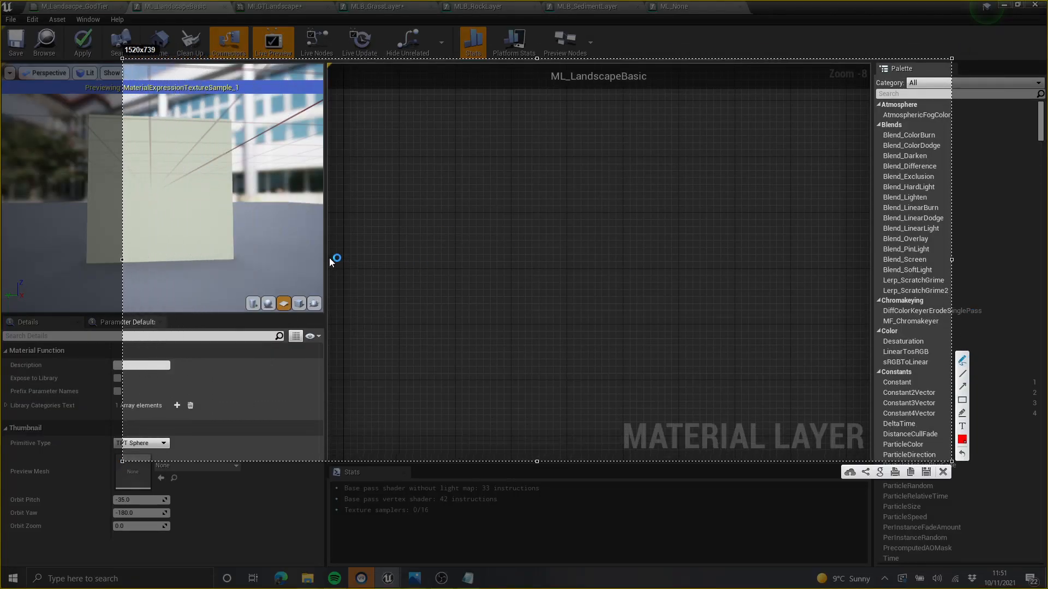
pyautogui.moveTo(310, 272); pyautogui.dragTo(315, 270)
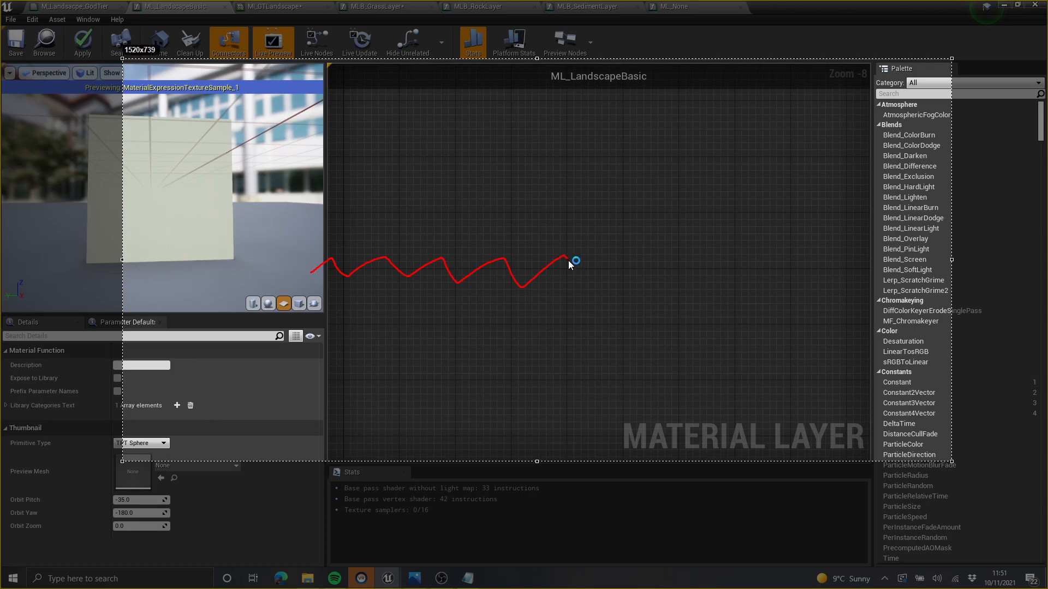
pyautogui.moveTo(750, 284); pyautogui.dragTo(750, 285)
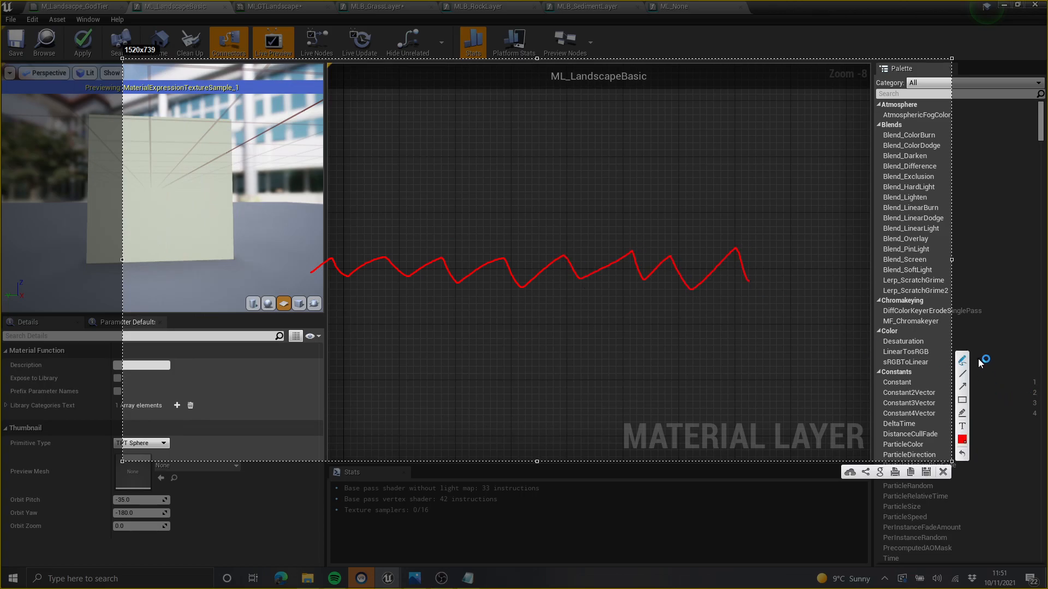
# Step: Draw a short, steep blue line beside the end of the red zigzag to mark the viewer's side
pyautogui.click(962, 439)
pyautogui.click(849, 447)
pyautogui.moveTo(764, 285); pyautogui.dragTo(757, 216)
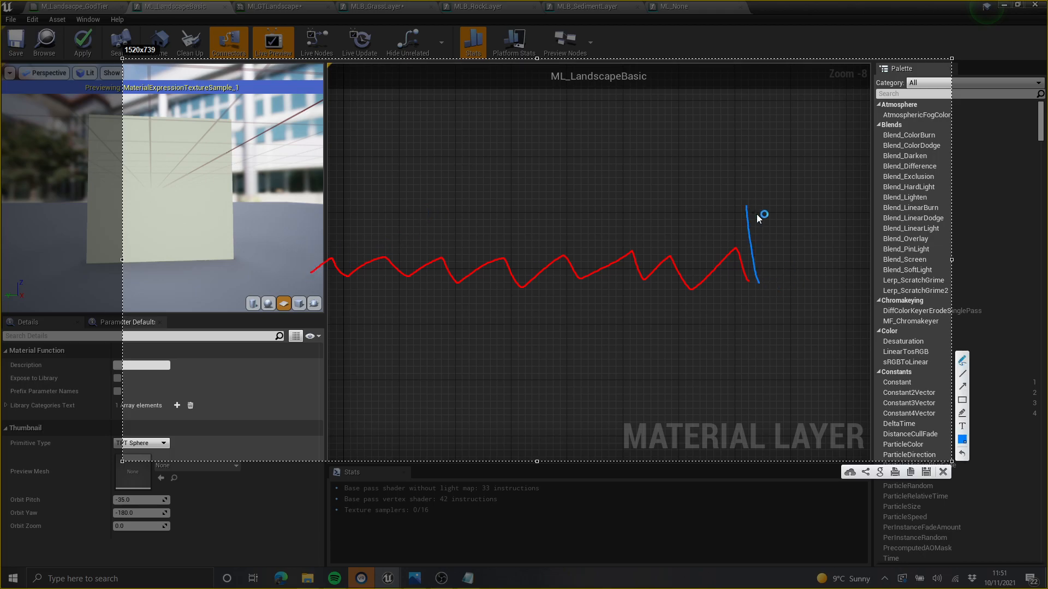
# Step: Draw a white light ray that descends onto a zigzag peak and reflects toward the blue line
pyautogui.rightClick(960, 434)
pyautogui.click(950, 376)
pyautogui.click(960, 439)
pyautogui.click(850, 448)
pyautogui.moveTo(659, 102); pyautogui.dragTo(662, 113)
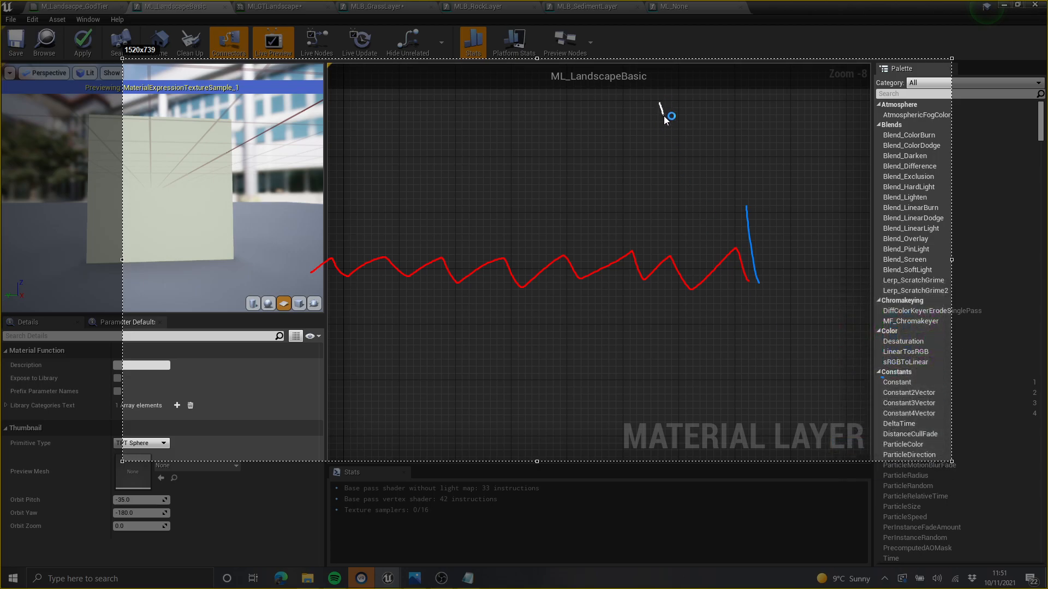
pyautogui.moveTo(718, 244); pyautogui.dragTo(721, 249)
pyautogui.hotkey('ctrl', 'z')
pyautogui.moveTo(799, 122); pyautogui.dragTo(756, 176)
pyautogui.hotkey('ctrl', 'z')
pyautogui.moveTo(696, 134); pyautogui.dragTo(716, 190)
pyautogui.moveTo(737, 252); pyautogui.dragTo(737, 253)
pyautogui.hotkey('ctrl', 'z')
pyautogui.moveTo(518, 141); pyautogui.dragTo(598, 218)
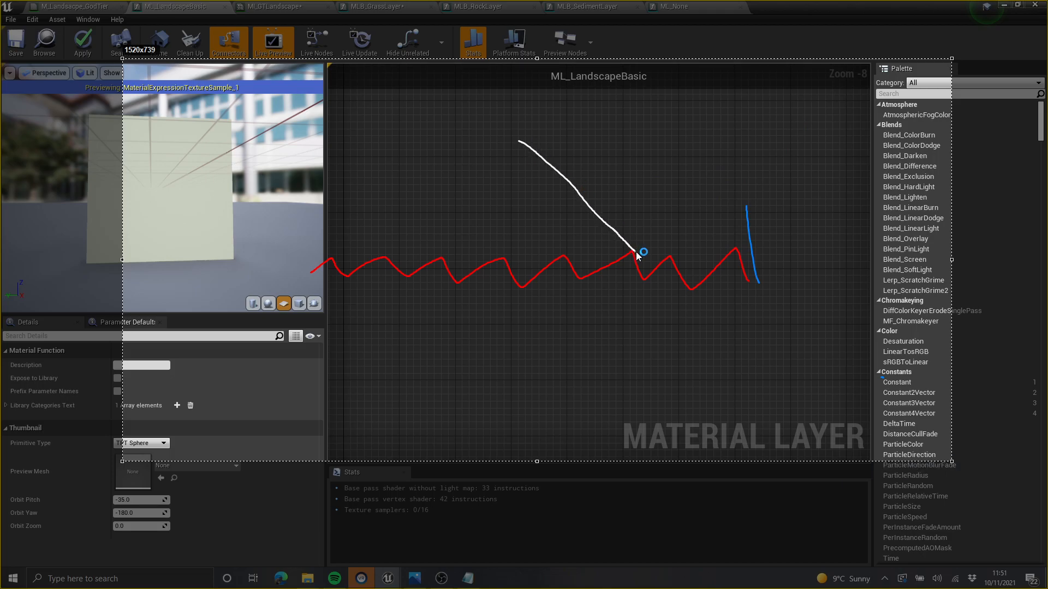
pyautogui.moveTo(636, 252); pyautogui.dragTo(747, 221)
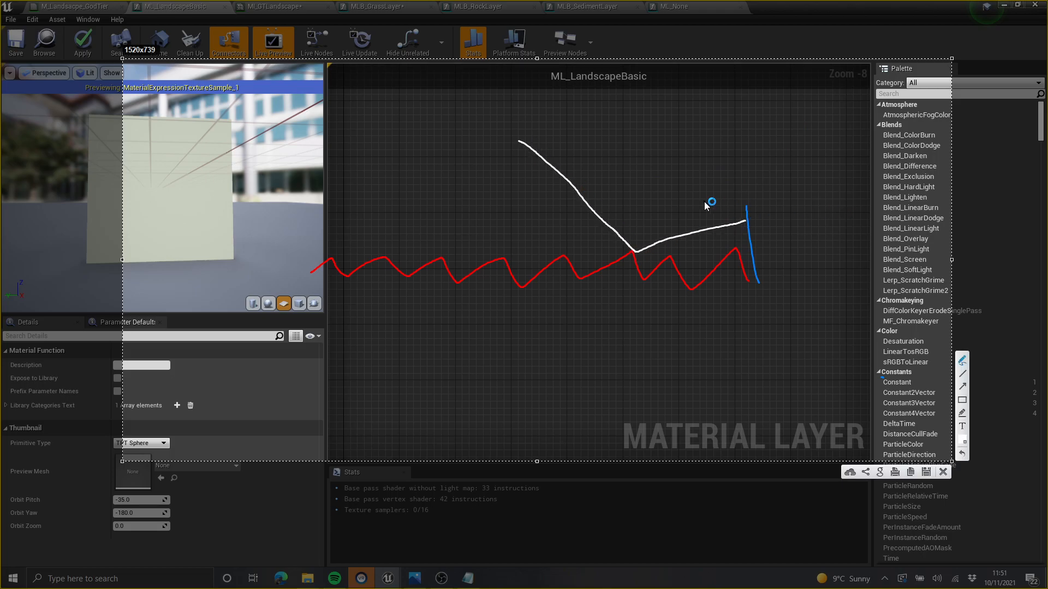
# Step: Draw a second white ray that hits the next zigzag peak and bounces toward the blue line
pyautogui.moveTo(611, 131); pyautogui.dragTo(640, 247)
pyautogui.hotkey('ctrl', 'z')
pyautogui.moveTo(626, 162); pyautogui.dragTo(661, 261)
pyautogui.hotkey('ctrl', 'z')
pyautogui.moveTo(646, 188)
pyautogui.mouseDown()
pyautogui.moveTo(672, 257)
pyautogui.moveTo(702, 216)
pyautogui.mouseUp()
pyautogui.hotkey('ctrl', 'z')
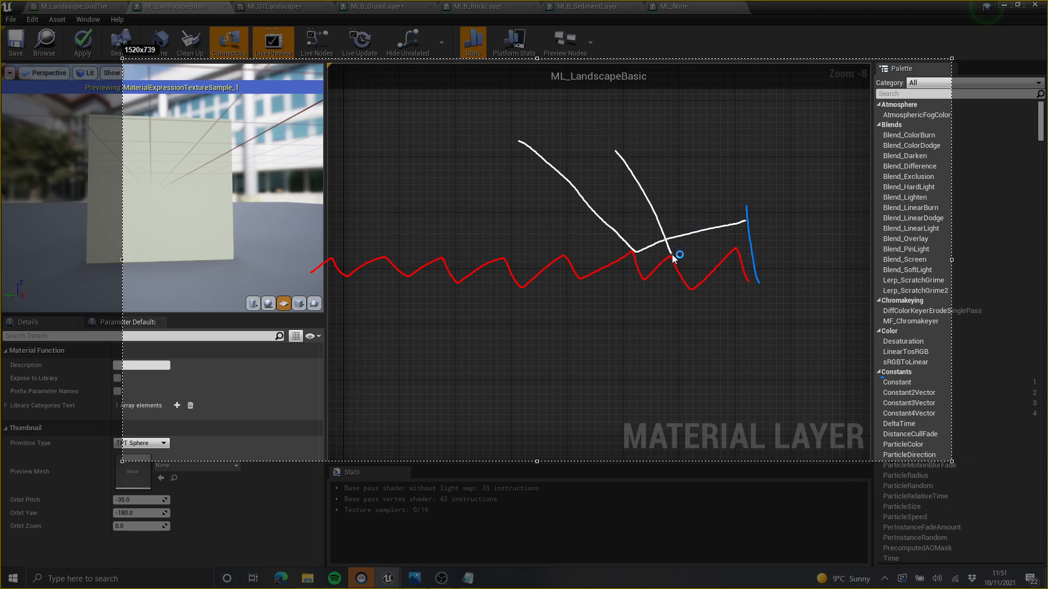
pyautogui.moveTo(671, 254); pyautogui.dragTo(726, 224)
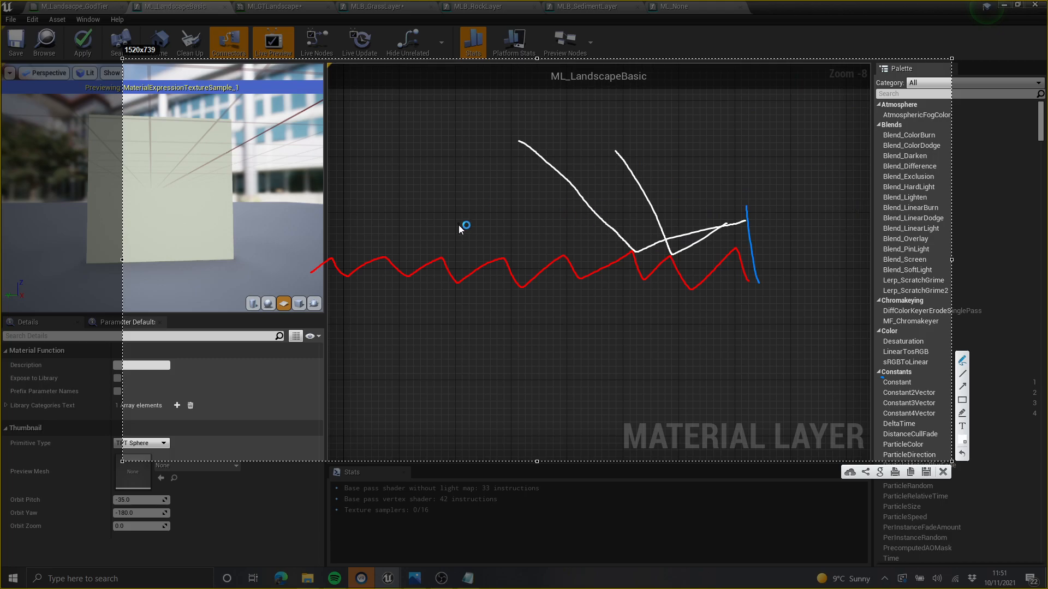
# Step: Draw a steep white ray coming down onto a zigzag peak far from the blue line
pyautogui.moveTo(342, 113); pyautogui.dragTo(428, 248)
pyautogui.hotkey('ctrl', 'z')
pyautogui.moveTo(378, 150); pyautogui.dragTo(464, 276)
pyautogui.hotkey('ctrl', 'z')
pyautogui.moveTo(393, 132); pyautogui.dragTo(394, 133)
pyautogui.moveTo(444, 253); pyautogui.dragTo(451, 256)
pyautogui.hotkey('ctrl', 'z')
pyautogui.moveTo(416, 149); pyautogui.dragTo(432, 230)
pyautogui.hotkey('ctrl', 'z')
pyautogui.moveTo(427, 156); pyautogui.dragTo(444, 264)
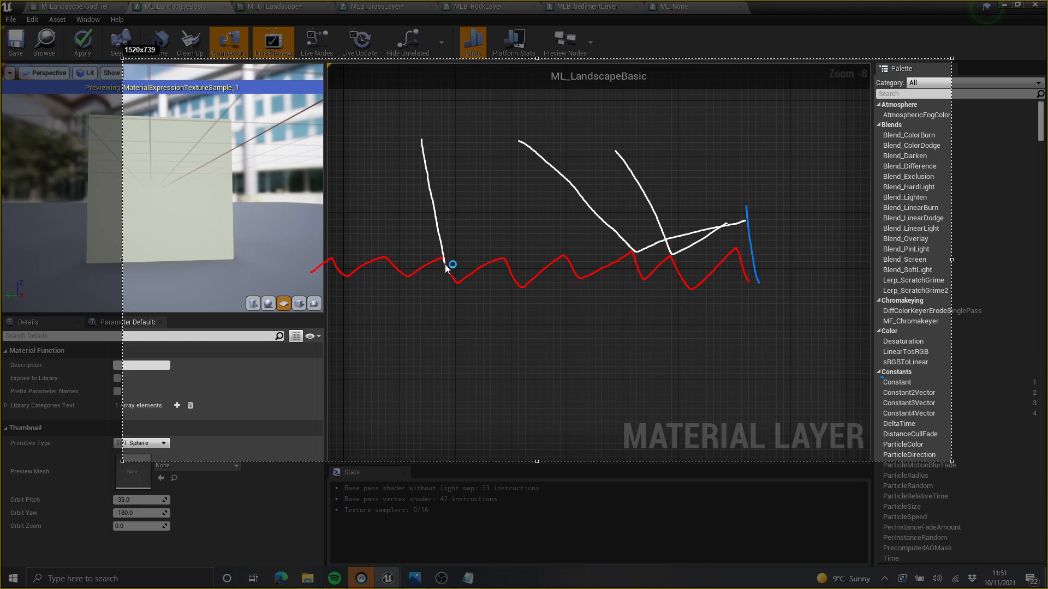
# Step: Replace the white rays with short reflection strokes running from the peaks toward the blue line, and undo those strokes
pyautogui.moveTo(599, 244); pyautogui.dragTo(608, 224)
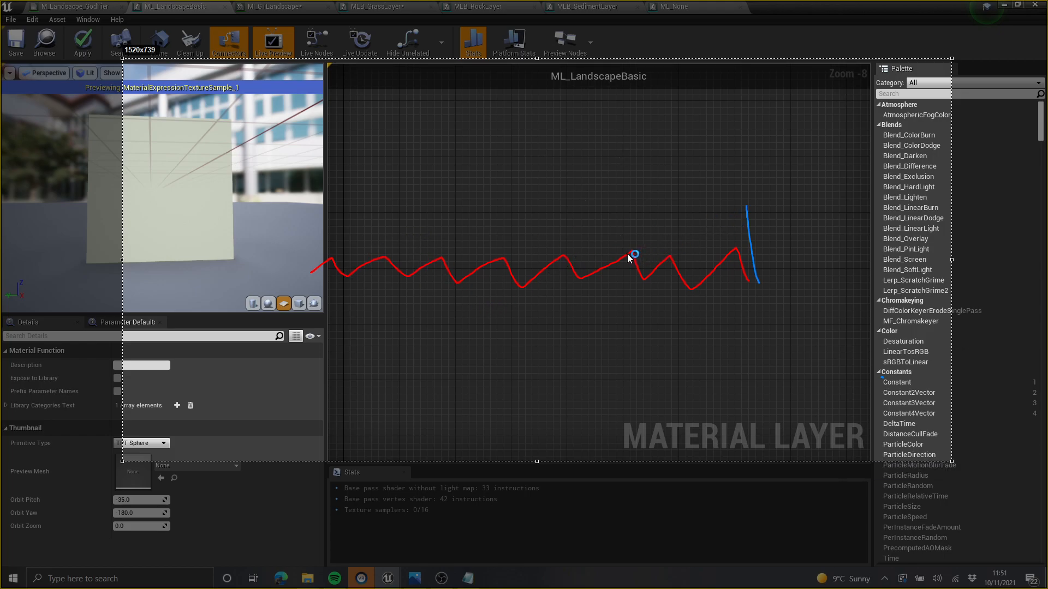
pyautogui.hotkey('ctrl', 'z')
pyautogui.moveTo(632, 245); pyautogui.dragTo(722, 205)
pyautogui.moveTo(687, 258); pyautogui.dragTo(738, 220)
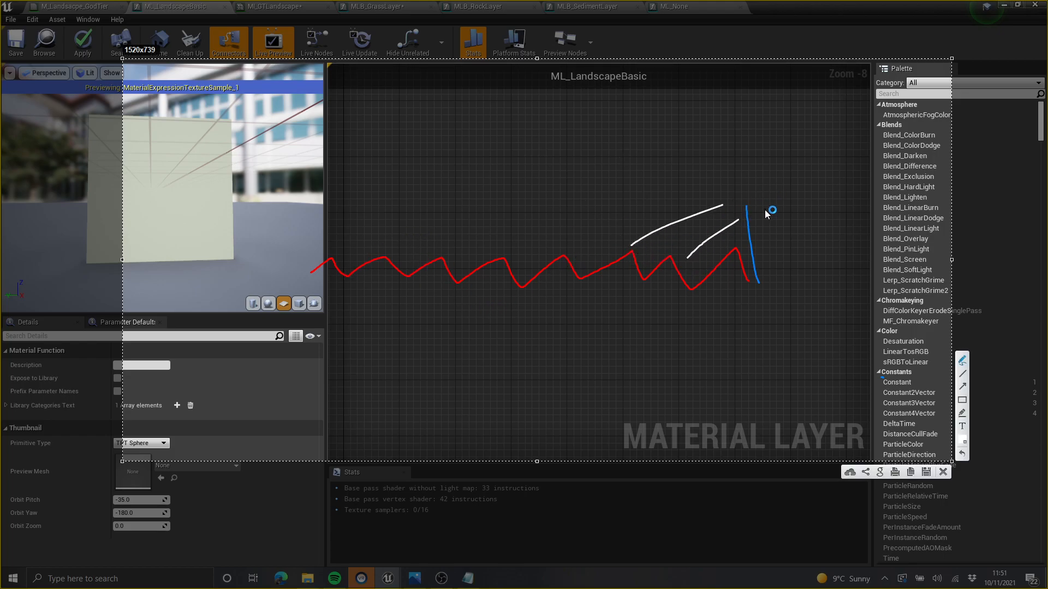
pyautogui.moveTo(382, 252)
pyautogui.mouseDown()
pyautogui.moveTo(433, 243)
pyautogui.moveTo(355, 249)
pyautogui.moveTo(850, 190)
pyautogui.mouseUp()
pyautogui.hotkey('ctrl', 'z')
pyautogui.hotkey('ctrl', 'z')
pyautogui.hotkey('ctrl', 'z')
pyautogui.hotkey('ctrl', 'z')
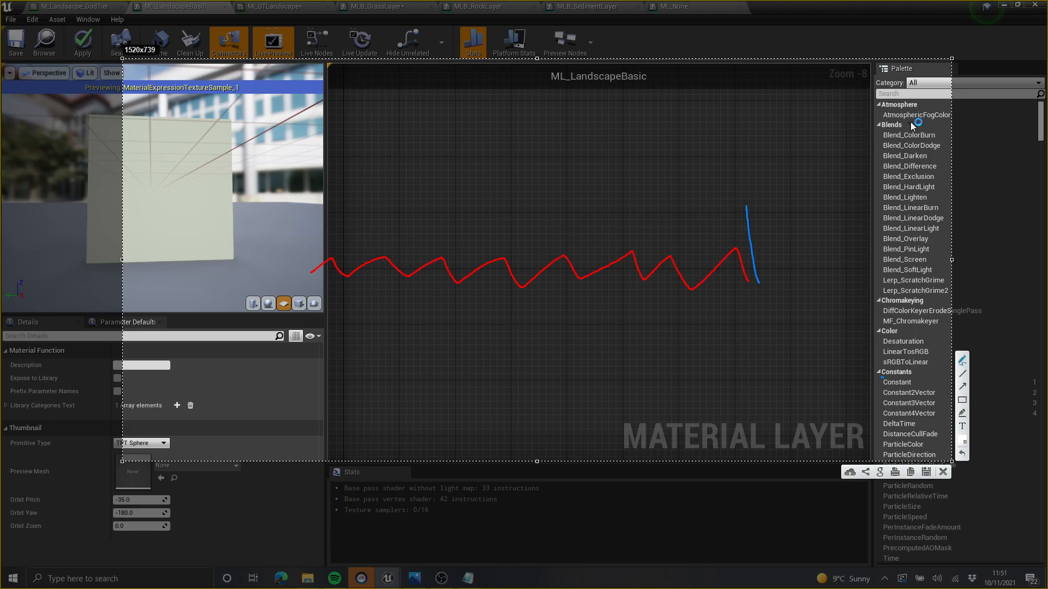
# Step: Discard the annotated screen capture and move the Specular parameter node farther from the SetMaterialAttributes node
pyautogui.click(943, 471)
pyautogui.press('Home')
pyautogui.scroll(5, 671, 285)
pyautogui.moveTo(670, 284); pyautogui.dragTo(531, 229, button='right')
pyautogui.scroll(-3, 531, 230)
pyautogui.scroll(3, 622, 94)
pyautogui.moveTo(622, 95); pyautogui.dragTo(487, 288, button='right')
pyautogui.scroll(2, 722, 173)
pyautogui.moveTo(606, 168); pyautogui.dragTo(722, 250, button='right')
pyautogui.moveTo(705, 240); pyautogui.dragTo(546, 272)
pyautogui.scroll(-1, 551, 268)
pyautogui.moveTo(585, 218); pyautogui.dragTo(540, 216, button='right')
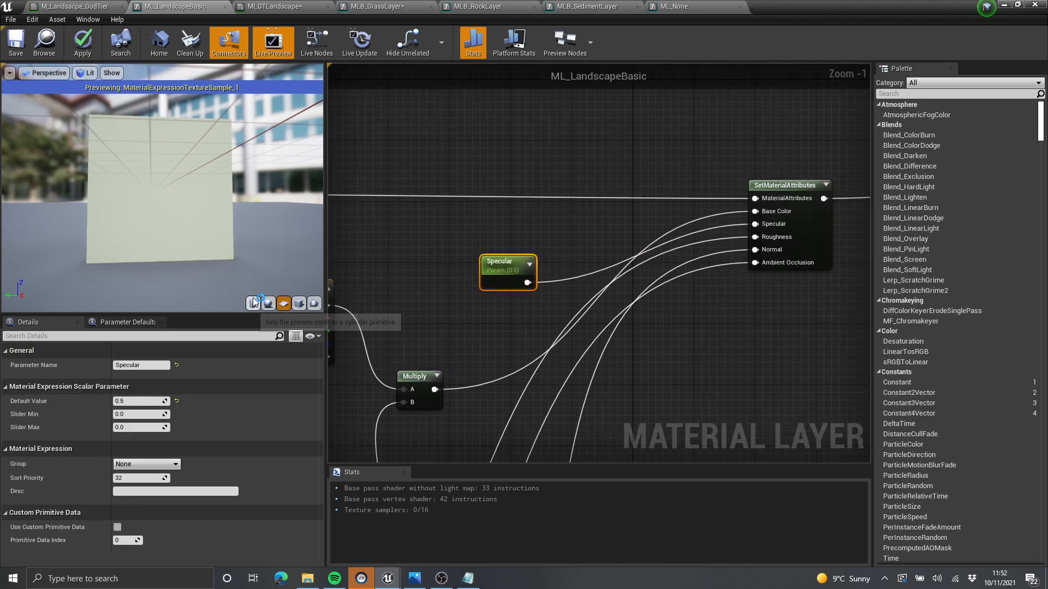
# Step: Set the preview mesh to a sphere and add a Fresnel node below the Specular parameter
pyautogui.click(267, 303)
pyautogui.scroll(-4, 635, 313)
pyautogui.moveTo(635, 313); pyautogui.dragTo(604, 281, button='right')
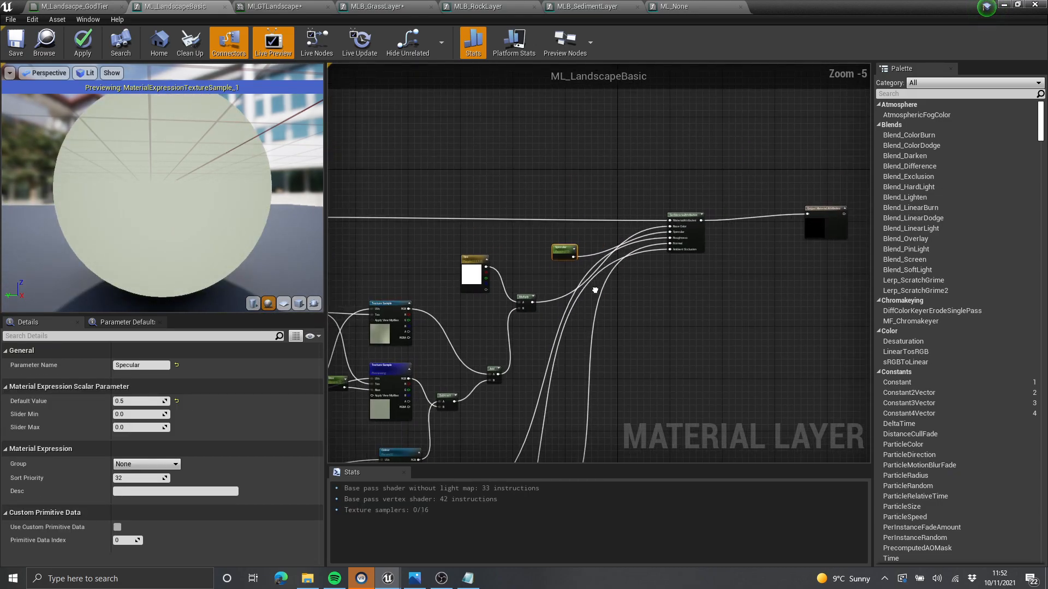
pyautogui.scroll(5, 605, 281)
pyautogui.scroll(-1, 546, 253)
pyautogui.moveTo(545, 257); pyautogui.dragTo(578, 275, button='right')
pyautogui.rightClick(565, 265)
pyautogui.write('fresnel')
pyautogui.press('Return')
# Step: Preview the Fresnel node and examine its edge falloff on the sphere from several angles and distances
pyautogui.moveTo(625, 283); pyautogui.dragTo(591, 275)
pyautogui.rightClick(591, 275)
pyautogui.click(642, 348)
pyautogui.moveTo(181, 190); pyautogui.dragTo(311, 207)
pyautogui.moveTo(176, 158)
pyautogui.mouseDown()
pyautogui.moveTo(235, 150)
pyautogui.moveTo(176, 157)
pyautogui.mouseUp()
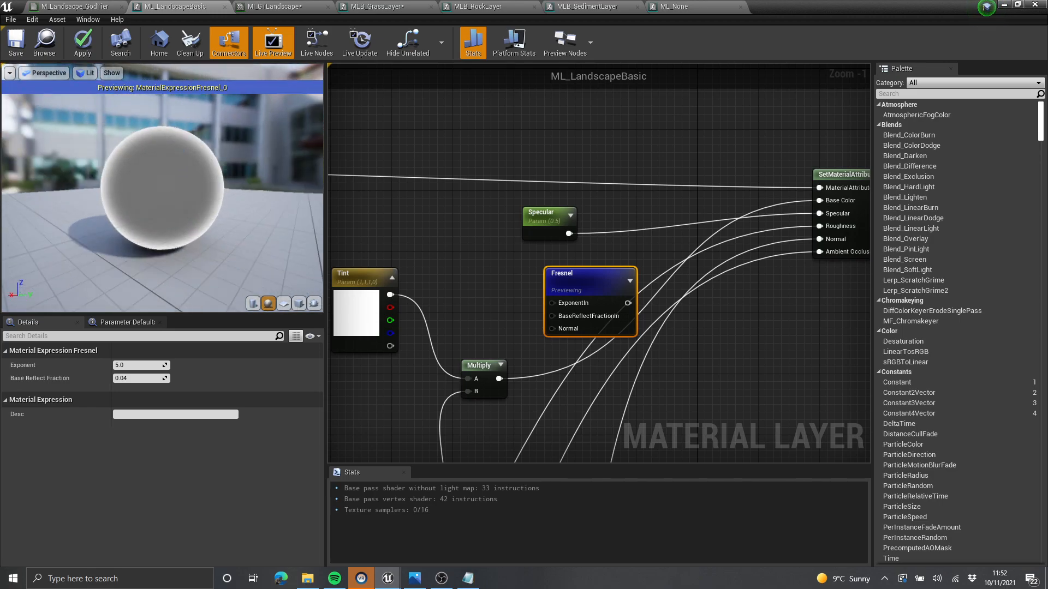
pyautogui.scroll(5, 177, 158)
pyautogui.moveTo(585, 270); pyautogui.dragTo(575, 283, button='right')
pyautogui.moveTo(575, 284); pyautogui.dragTo(567, 280)
pyautogui.moveTo(193, 140); pyautogui.dragTo(210, 153)
pyautogui.scroll(5, 199, 163)
pyautogui.moveTo(492, 347); pyautogui.dragTo(512, 340, button='right')
pyautogui.moveTo(200, 178); pyautogui.dragTo(218, 179)
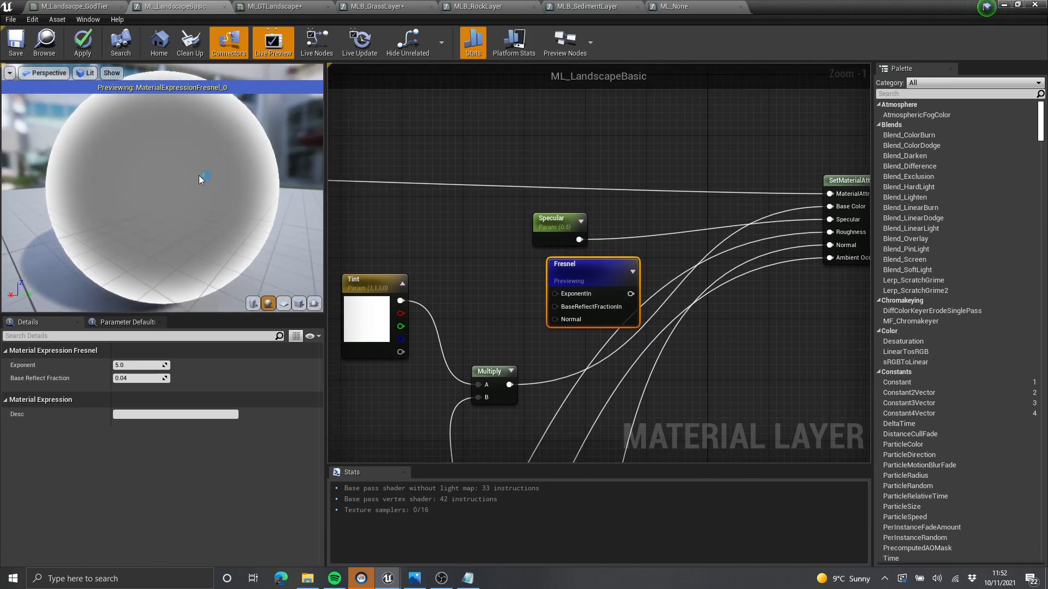
pyautogui.scroll(-4, 201, 178)
pyautogui.moveTo(155, 183); pyautogui.dragTo(176, 183)
# Step: Add a constant of 0 and wire it into the Fresnel node's BaseReflectFractionIn input
pyautogui.click(483, 266)
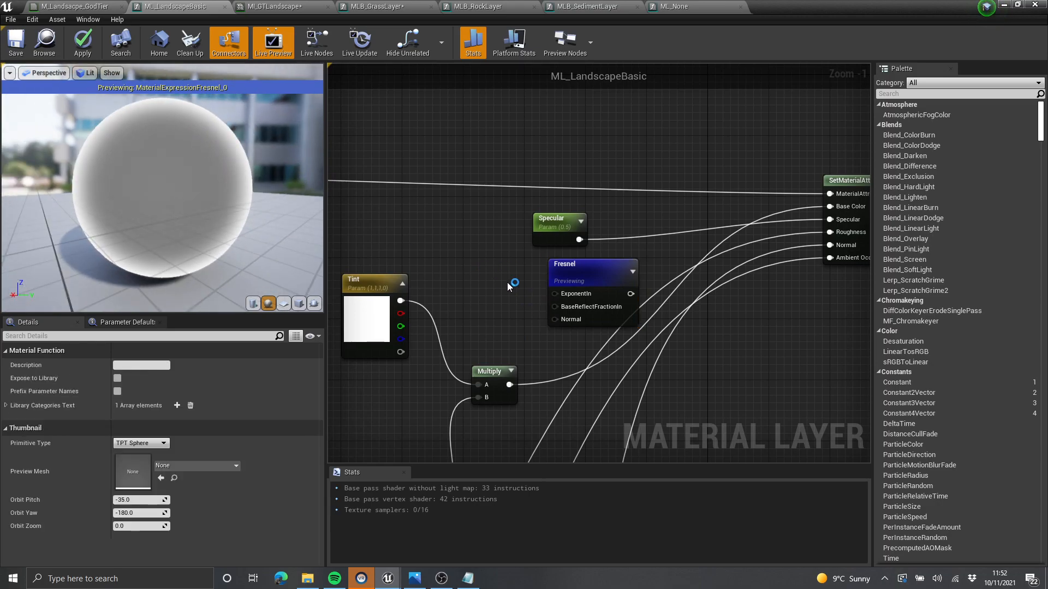
pyautogui.press('1')
pyautogui.click(480, 271)
pyautogui.moveTo(498, 289); pyautogui.dragTo(554, 294)
pyautogui.click(526, 262)
pyautogui.click(81, 55)
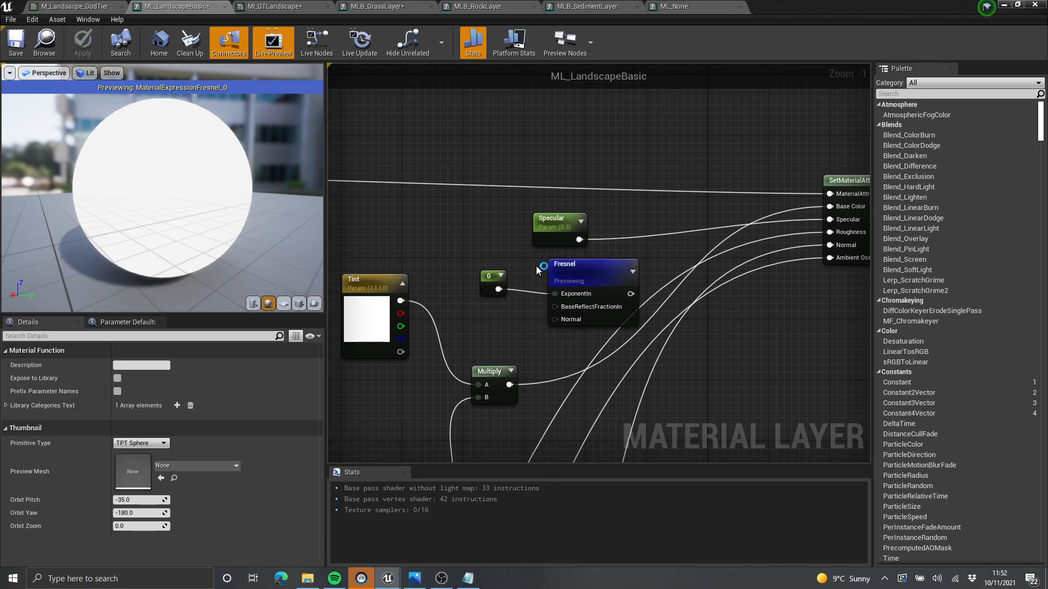
pyautogui.keyDown('ctrl'); pyautogui.moveTo(576, 294); pyautogui.dragTo(559, 307); pyautogui.keyUp('ctrl')
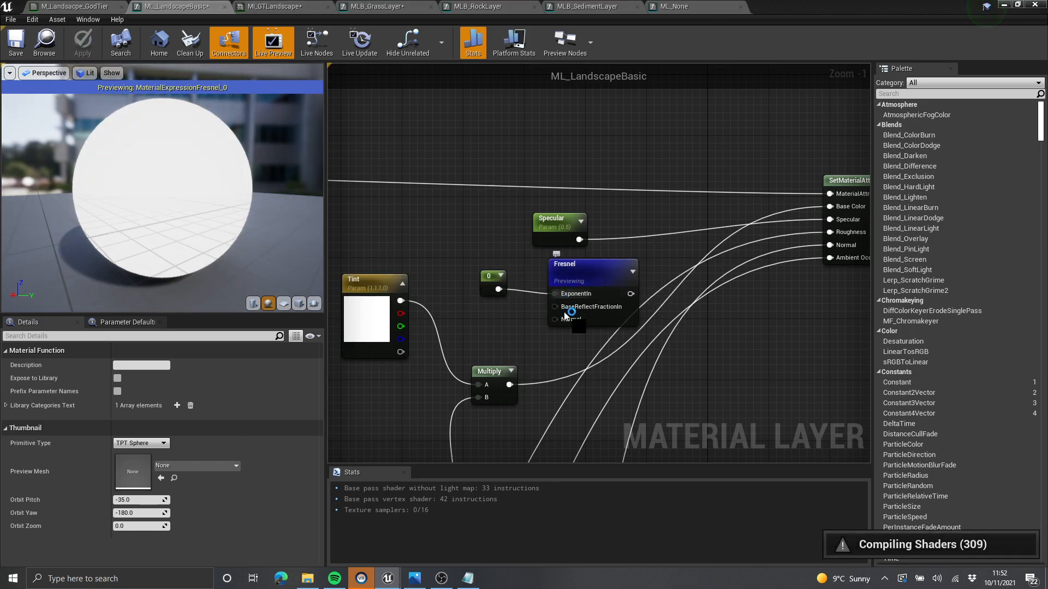
# Step: Shift the Specular, constant and Fresnel nodes slightly away from SetMaterialAttributes and inspect the Fresnel preview sphere
pyautogui.moveTo(414, 218); pyautogui.dragTo(641, 298)
pyautogui.moveTo(590, 274); pyautogui.dragTo(582, 273)
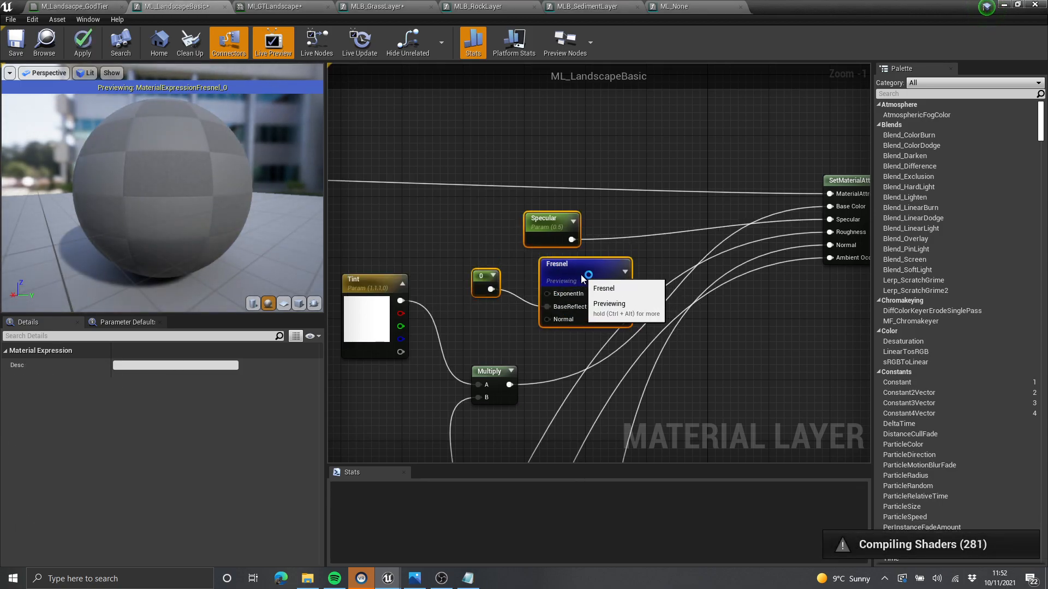
pyautogui.click(486, 229)
pyautogui.moveTo(240, 208); pyautogui.dragTo(273, 208)
pyautogui.moveTo(177, 183); pyautogui.dragTo(144, 183)
pyautogui.scroll(5, 176, 183)
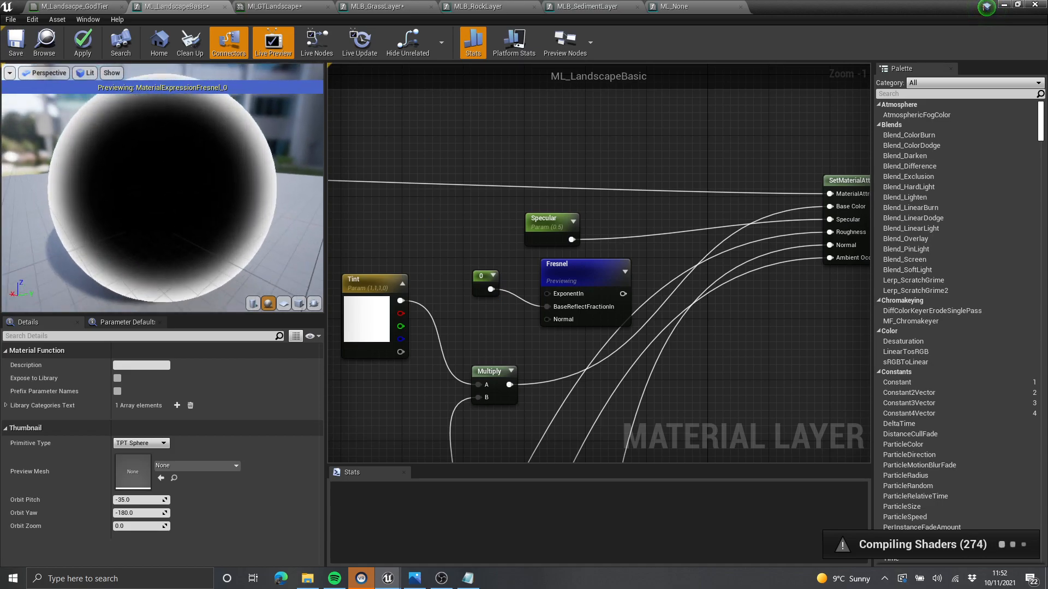
pyautogui.moveTo(209, 195); pyautogui.dragTo(176, 194, button='right')
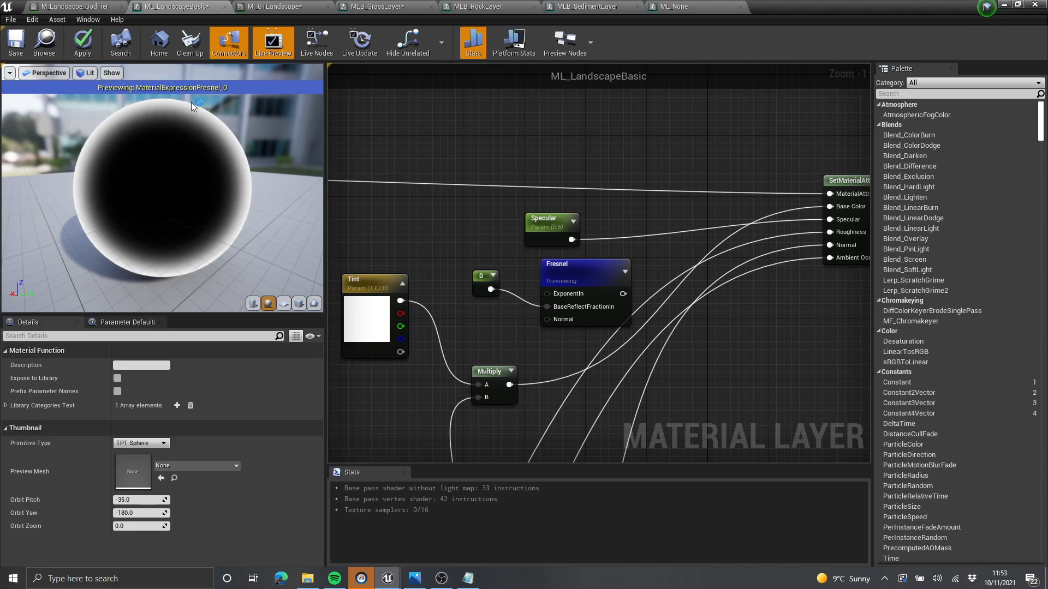
# Step: Add a Lerp node beside the Specular and Fresnel nodes and shift the group away from SetMaterialAttributes
pyautogui.moveTo(684, 254)
pyautogui.mouseDown(button='right')
pyautogui.moveTo(636, 247)
pyautogui.moveTo(679, 260)
pyautogui.mouseUp(button='right')
pyautogui.moveTo(609, 280); pyautogui.dragTo(585, 281)
pyautogui.moveTo(644, 261); pyautogui.dragTo(662, 243, button='right')
pyautogui.press('l')
pyautogui.click(611, 240)
pyautogui.moveTo(507, 222); pyautogui.dragTo(707, 320)
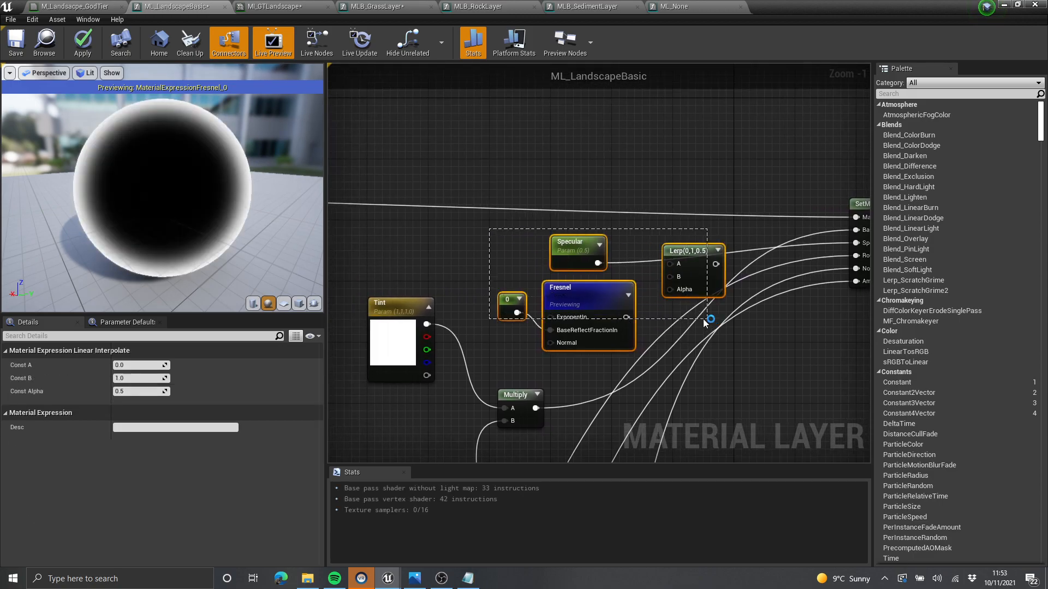
pyautogui.moveTo(670, 288); pyautogui.dragTo(625, 274)
pyautogui.click(609, 288)
# Step: Connect the Fresnel output to the Lerp node's Alpha input
pyautogui.scroll(1, 610, 289)
pyautogui.moveTo(609, 289); pyautogui.dragTo(614, 329, button='right')
pyautogui.moveTo(573, 338); pyautogui.dragTo(633, 310)
pyautogui.moveTo(661, 276); pyautogui.dragTo(681, 284)
pyautogui.moveTo(681, 284); pyautogui.dragTo(630, 263, button='right')
# Step: Connect the Specular parameter to the Lerp node's A input, leaving its B input unconnected
pyautogui.click(491, 254)
pyautogui.moveTo(491, 255); pyautogui.dragTo(477, 236, button='right')
pyautogui.moveTo(476, 236); pyautogui.dragTo(519, 263)
pyautogui.moveTo(582, 264); pyautogui.dragTo(584, 262)
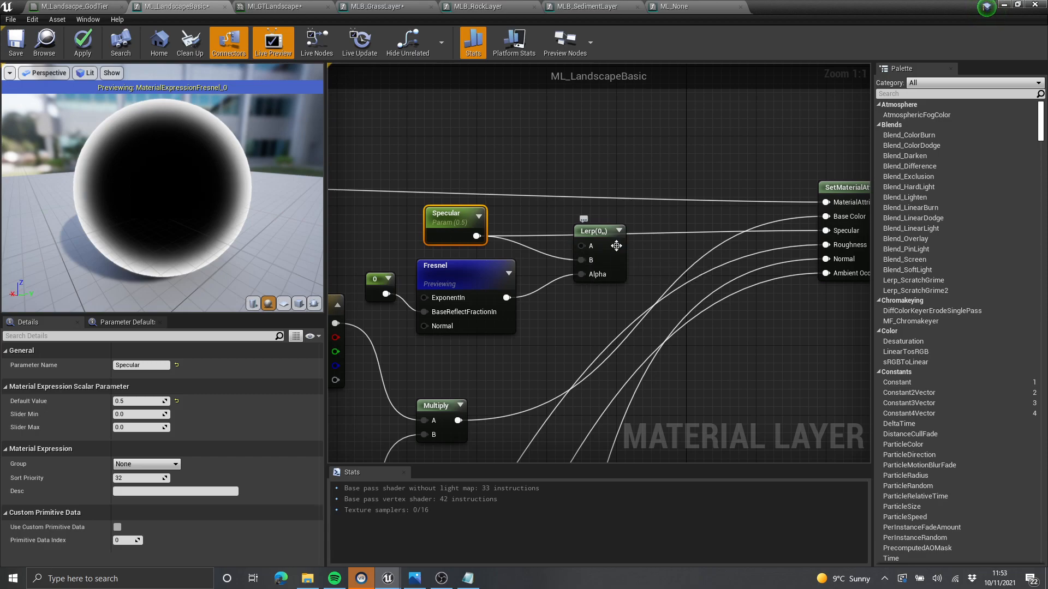
pyautogui.keyDown('alt'); pyautogui.click(583, 259); pyautogui.keyUp('alt')
pyautogui.moveTo(581, 246); pyautogui.dragTo(490, 232)
pyautogui.click(536, 218)
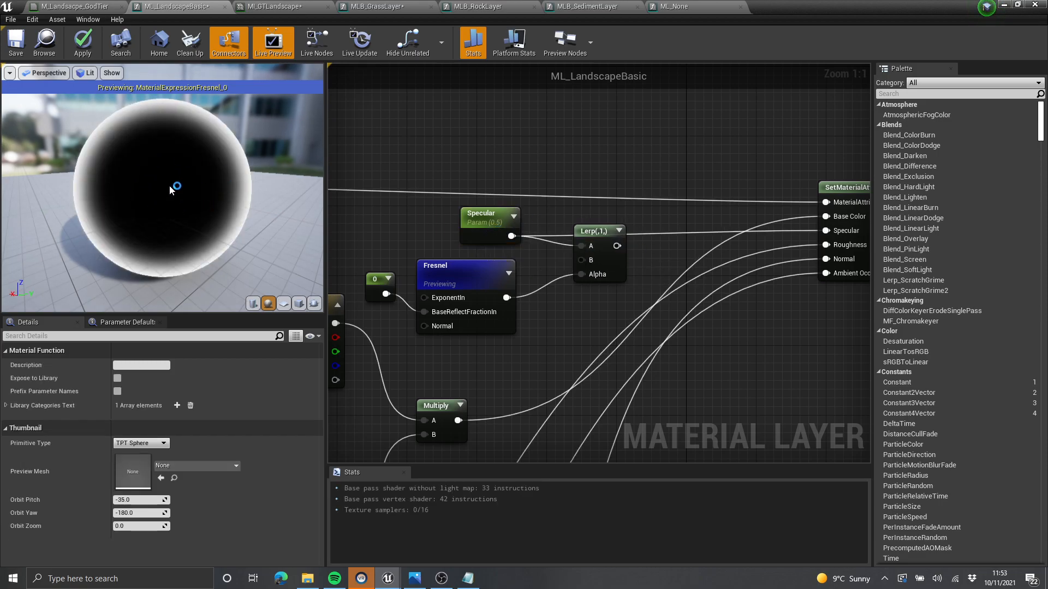
# Step: Move the Fresnel node closer to the Lerp node, directly below the Specular parameter
pyautogui.moveTo(572, 339); pyautogui.dragTo(627, 318, button='right')
pyautogui.moveTo(565, 236); pyautogui.dragTo(657, 273)
pyautogui.moveTo(657, 273); pyautogui.dragTo(578, 280, button='right')
pyautogui.click(577, 281)
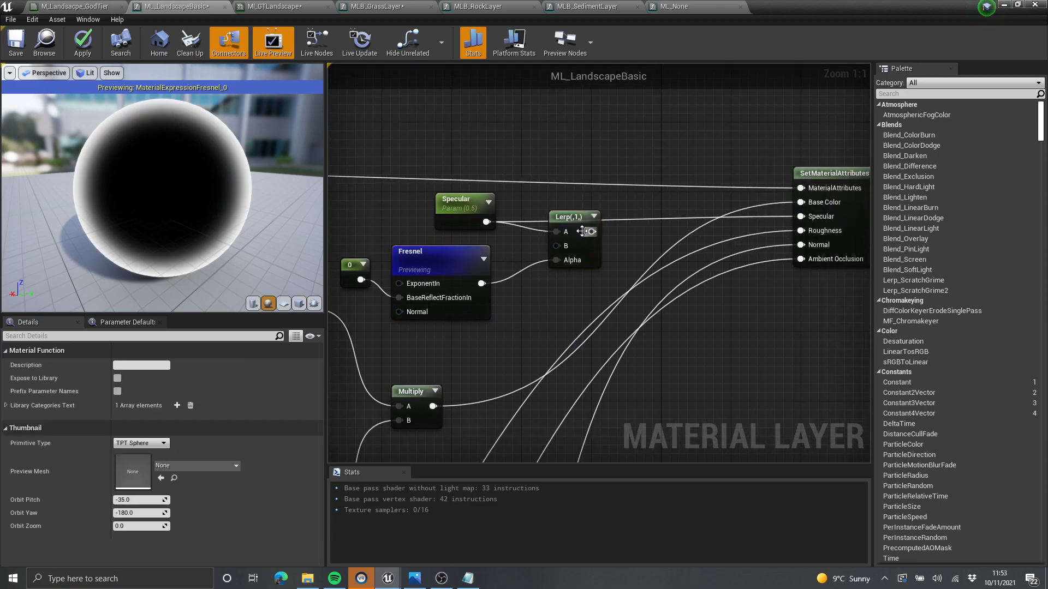
pyautogui.click(582, 237)
pyautogui.moveTo(441, 249); pyautogui.dragTo(481, 281)
pyautogui.click(524, 254)
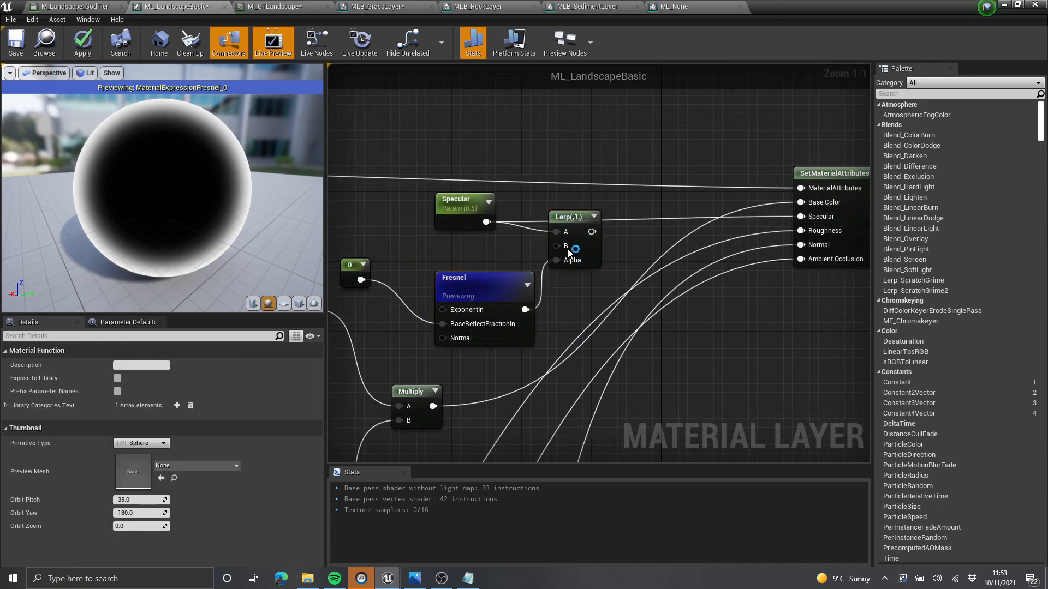
# Step: Set the Lerp node's Const B to 0 and preview the Lerp result
pyautogui.moveTo(579, 222); pyautogui.dragTo(585, 222)
pyautogui.click(134, 379)
pyautogui.write('0')
pyautogui.press('Return')
pyautogui.click(571, 219)
pyautogui.rightClick(572, 219)
pyautogui.click(610, 263)
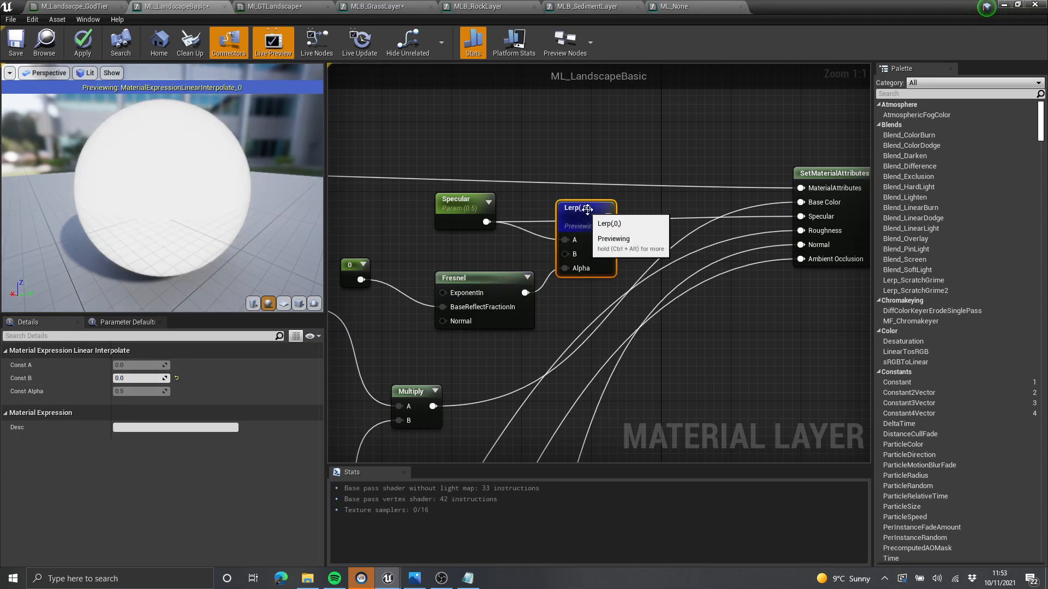
# Step: Connect the Lerp output to the Specular input of SetMaterialAttributes and check the preview sphere
pyautogui.moveTo(636, 246); pyautogui.dragTo(595, 250, button='right')
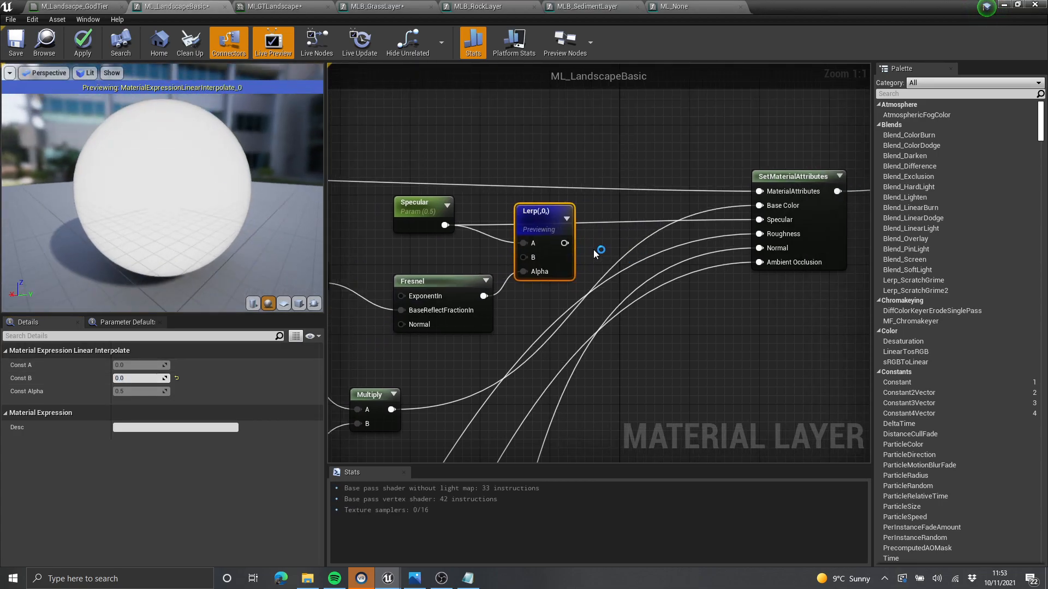
pyautogui.moveTo(565, 243); pyautogui.dragTo(780, 218)
pyautogui.moveTo(490, 196); pyautogui.dragTo(695, 188, button='right')
pyautogui.click(695, 189)
pyautogui.moveTo(604, 237); pyautogui.dragTo(559, 235, button='right')
pyautogui.moveTo(207, 212); pyautogui.dragTo(183, 159)
pyautogui.moveTo(603, 222); pyautogui.dragTo(431, 234, button='right')
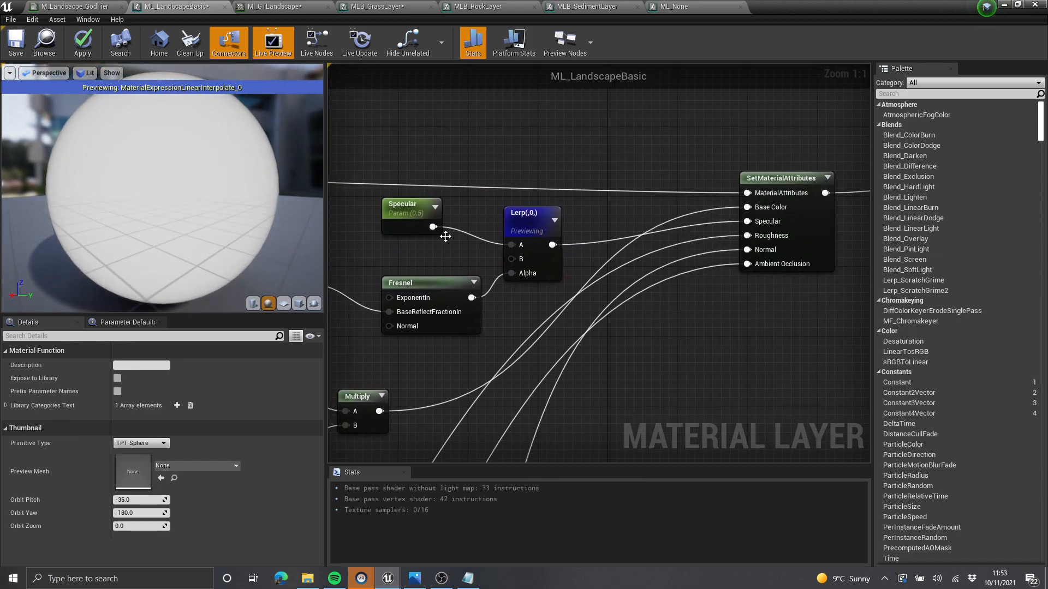
# Step: Preview the Specular parameter alone for comparison and return the preview to the Lerp node
pyautogui.moveTo(431, 233); pyautogui.dragTo(460, 250)
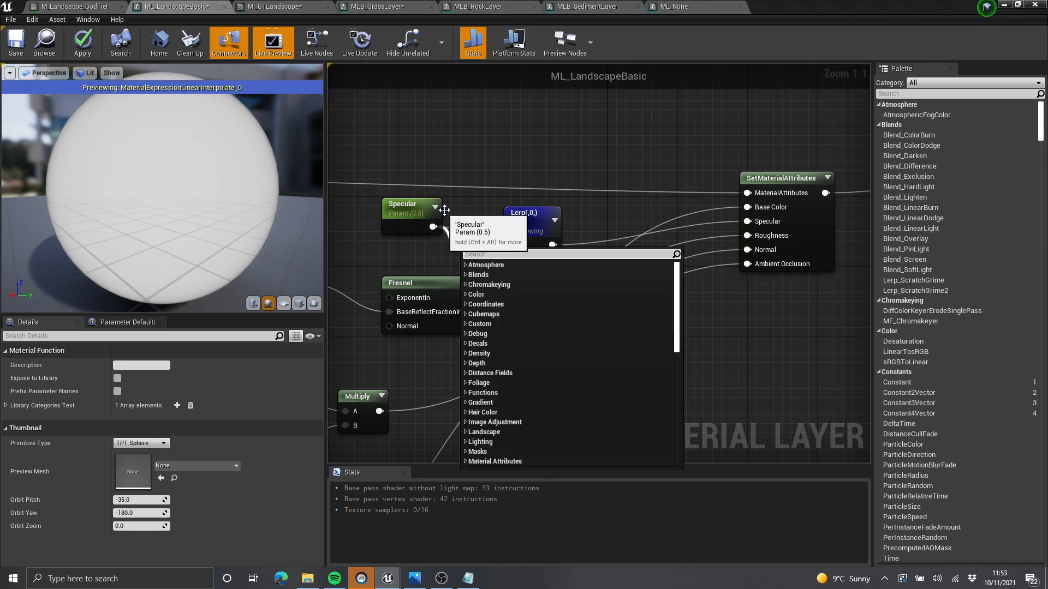
pyautogui.moveTo(450, 246); pyautogui.dragTo(470, 252, button='right')
pyautogui.rightClick(428, 216)
pyautogui.click(483, 274)
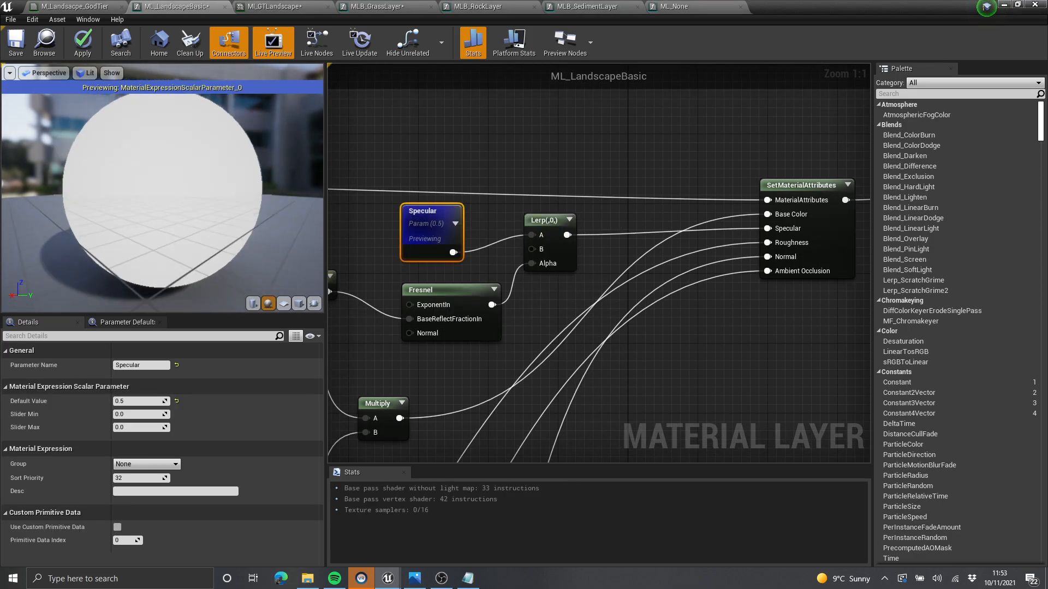
pyautogui.moveTo(420, 211); pyautogui.dragTo(428, 220)
pyautogui.rightClick(536, 224)
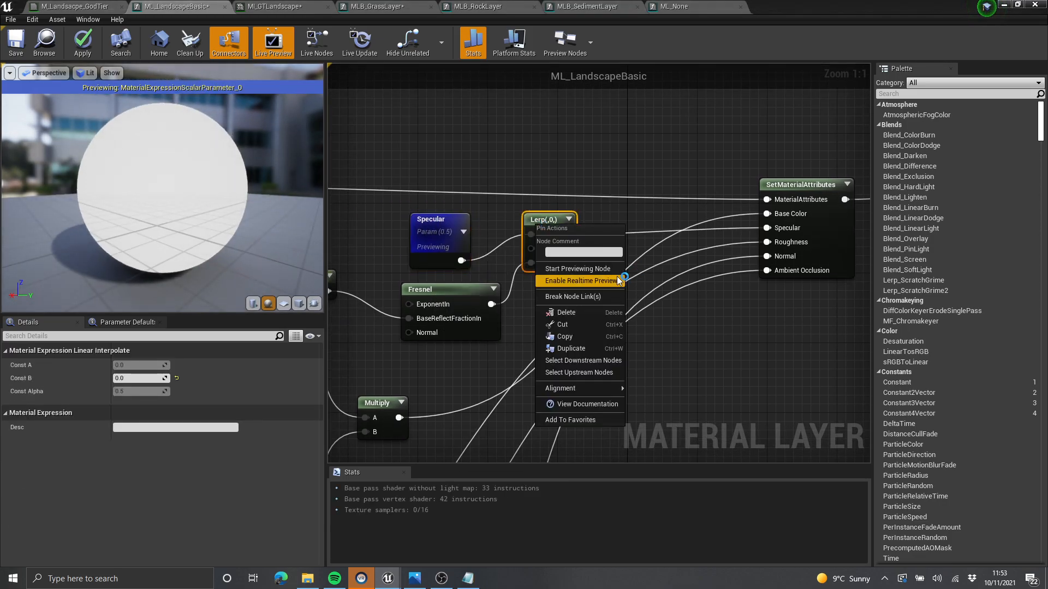
pyautogui.click(588, 272)
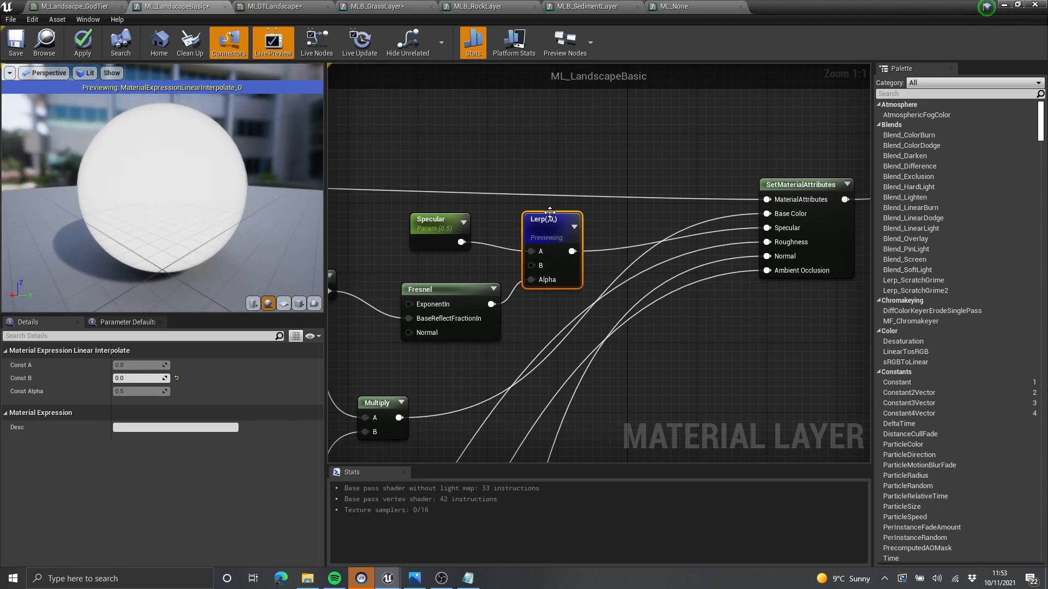
# Step: Move the Specular parameter closer to the Lerp node and the constant 0 closer to the Fresnel node
pyautogui.moveTo(506, 246); pyautogui.dragTo(577, 269, button='right')
pyautogui.moveTo(515, 284); pyautogui.dragTo(533, 256, button='right')
pyautogui.click(588, 248)
pyautogui.moveTo(530, 229); pyautogui.dragTo(556, 220)
pyautogui.moveTo(503, 249); pyautogui.dragTo(538, 262, button='right')
pyautogui.click(492, 300)
pyautogui.moveTo(492, 300); pyautogui.dragTo(509, 317)
# Step: Create a scalar parameter named SpecularExponent near the Fresnel node and connect it to the ExponentIn input
pyautogui.press('s')
pyautogui.click(496, 248)
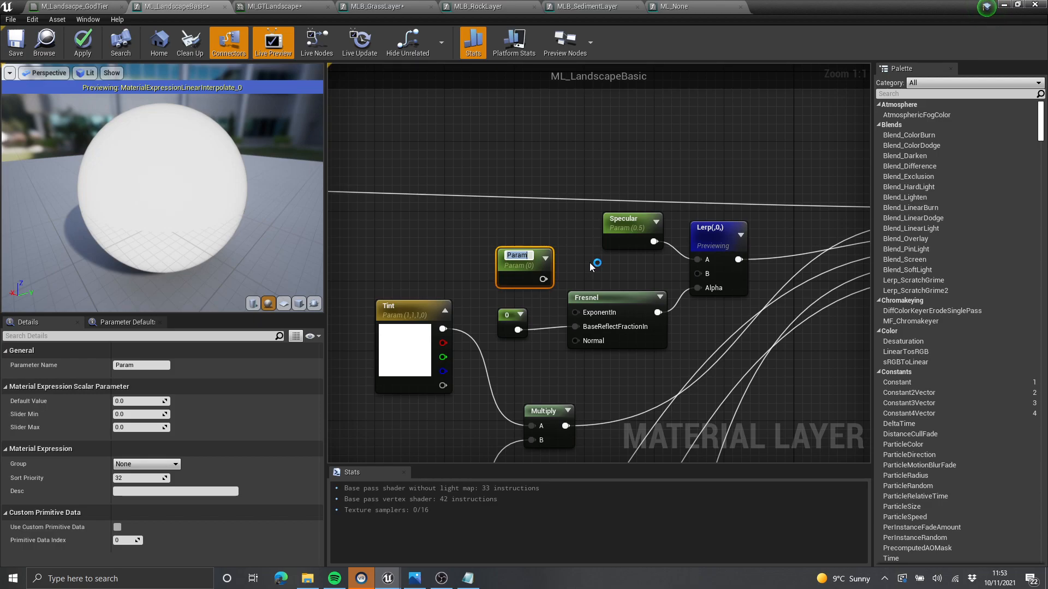
pyautogui.write('Fresenel')
pyautogui.hotkey('ctrl', 'a')
pyautogui.write('SpecularExponent')
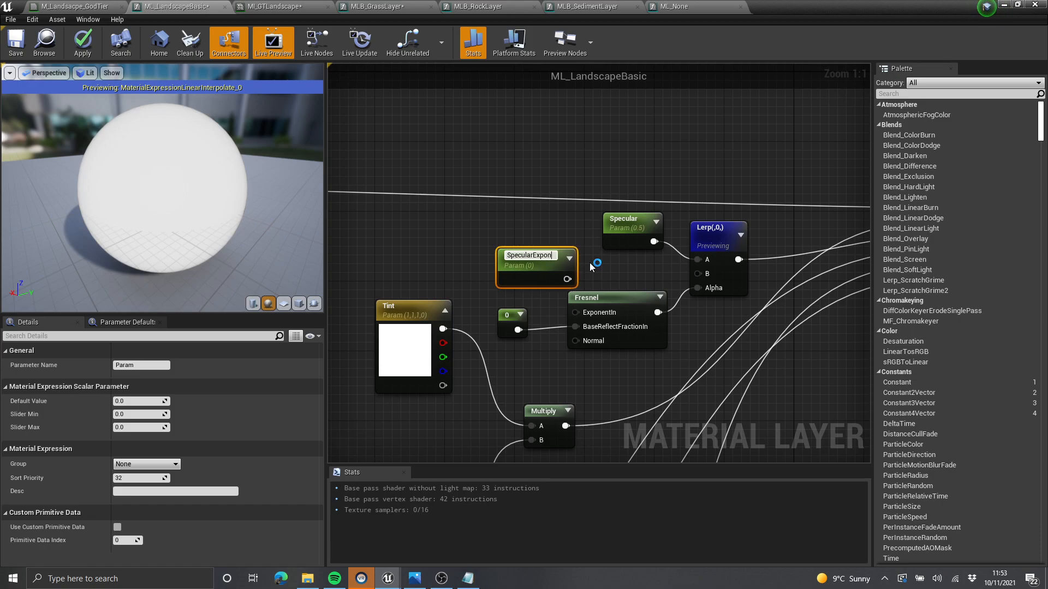
pyautogui.press('Return')
pyautogui.moveTo(570, 271); pyautogui.dragTo(496, 255)
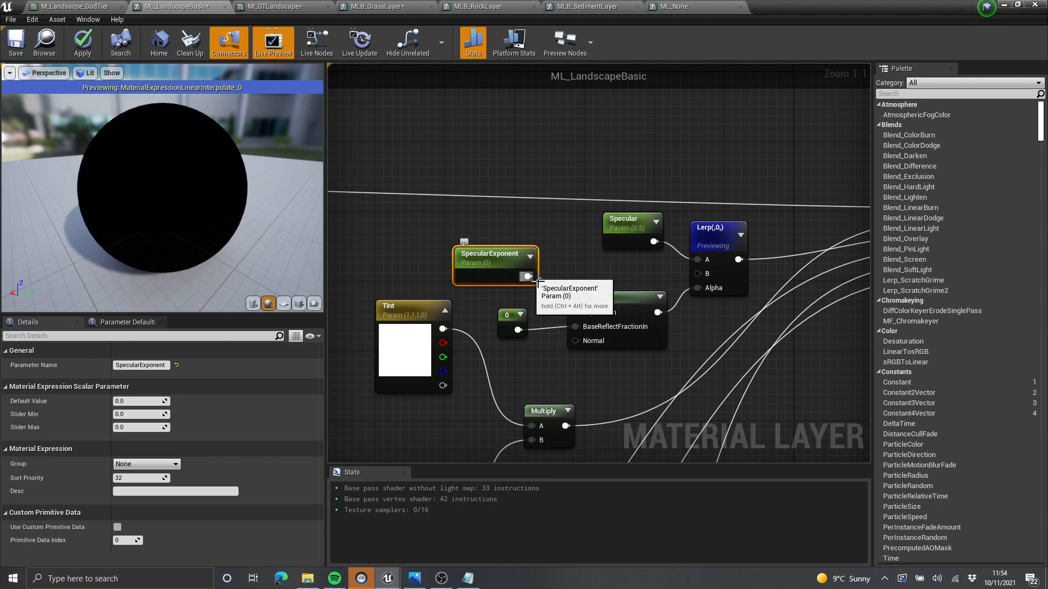
# Step: Try default values of 0.5 and 5 for the SpecularExponent parameter, finishing with 0.1
pyautogui.click(145, 401)
pyautogui.write('1')
pyautogui.press('Return')
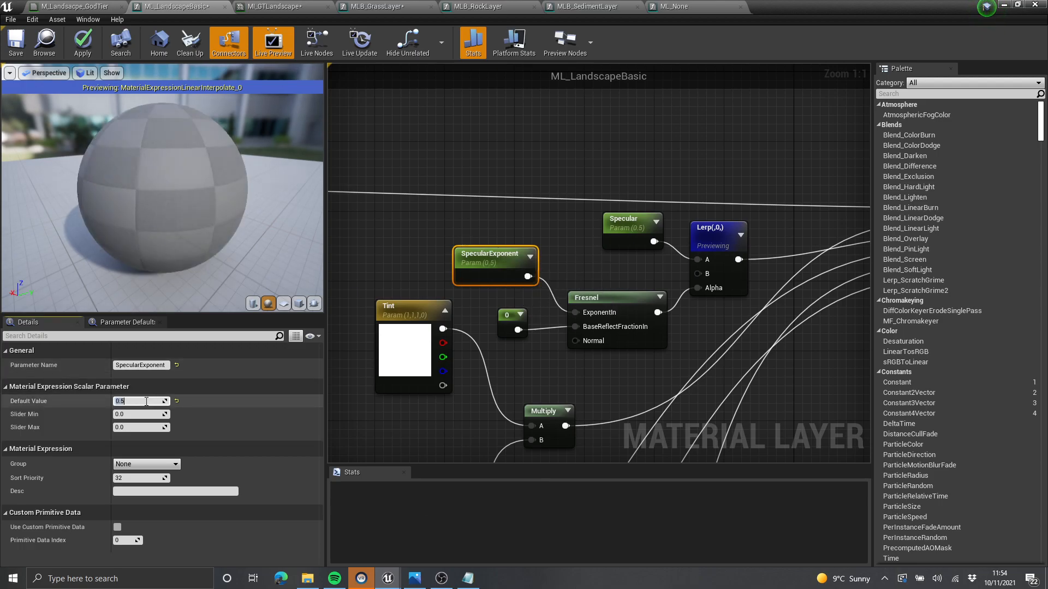
pyautogui.write('5')
pyautogui.press('Return')
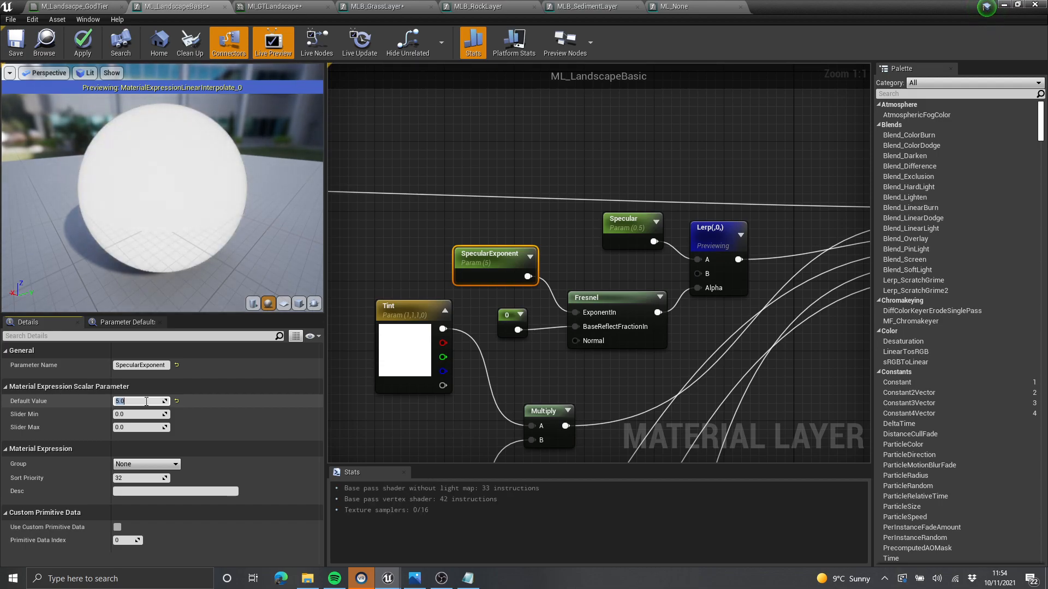
pyautogui.write('.1')
pyautogui.press('Return')
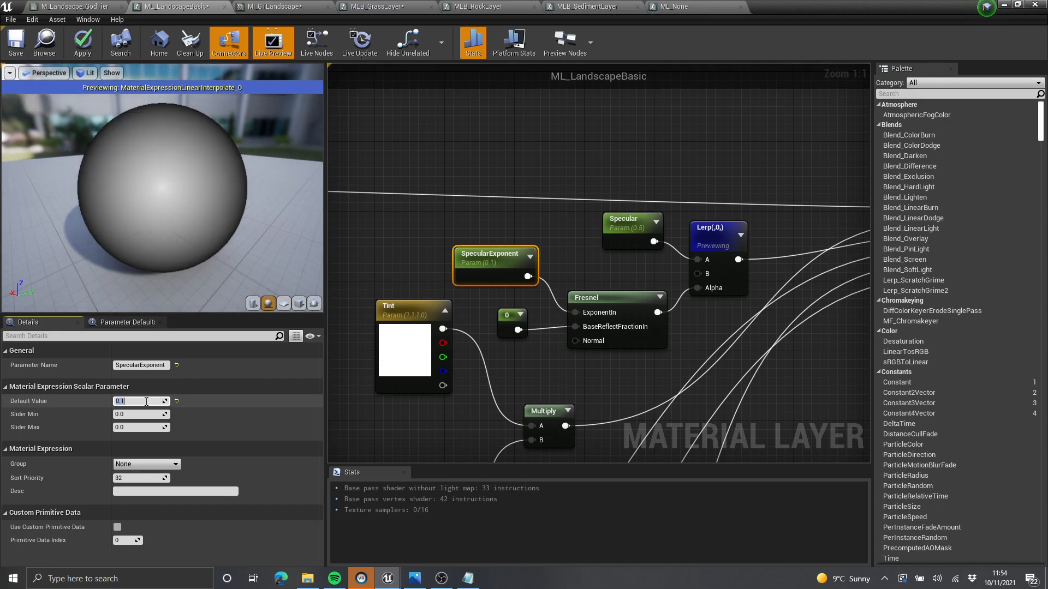
# Step: Check the falloff on the preview sphere, line up the Specular parameter with the Lerp node and stop previewing the Lerp node
pyautogui.moveTo(199, 239); pyautogui.dragTo(207, 218)
pyautogui.scroll(-1, 613, 275)
pyautogui.moveTo(613, 275); pyautogui.dragTo(521, 250, button='right')
pyautogui.click(504, 260)
pyautogui.scroll(1, 505, 284)
pyautogui.moveTo(555, 217); pyautogui.dragTo(538, 218)
pyautogui.click(540, 238)
pyautogui.moveTo(524, 217); pyautogui.dragTo(484, 239, button='right')
pyautogui.moveTo(533, 266); pyautogui.dragTo(500, 248, button='right')
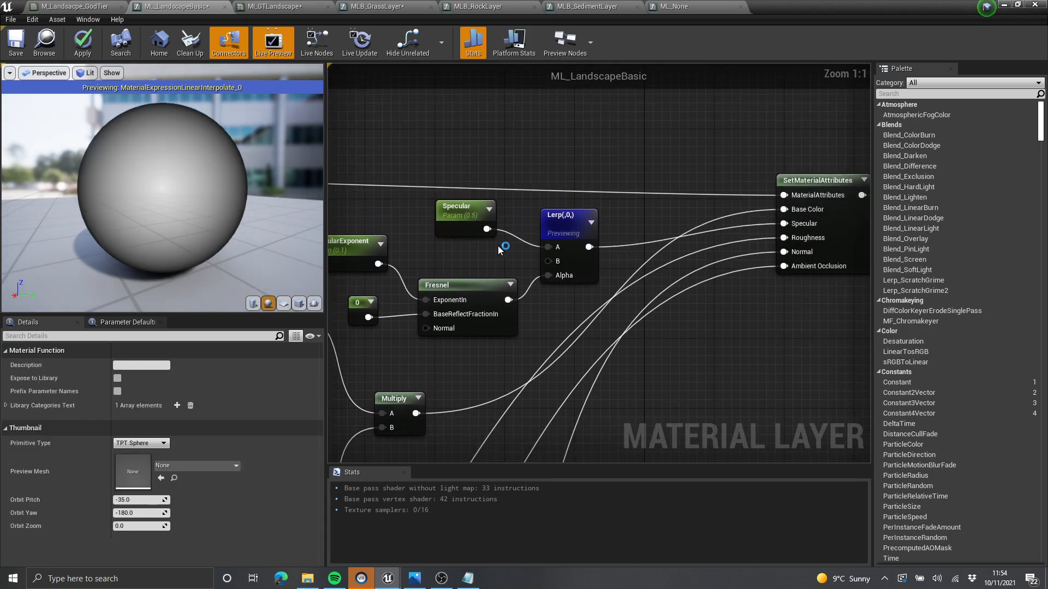
pyautogui.rightClick(566, 228)
pyautogui.click(597, 266)
pyautogui.click(655, 173)
pyautogui.scroll(-2, 698, 257)
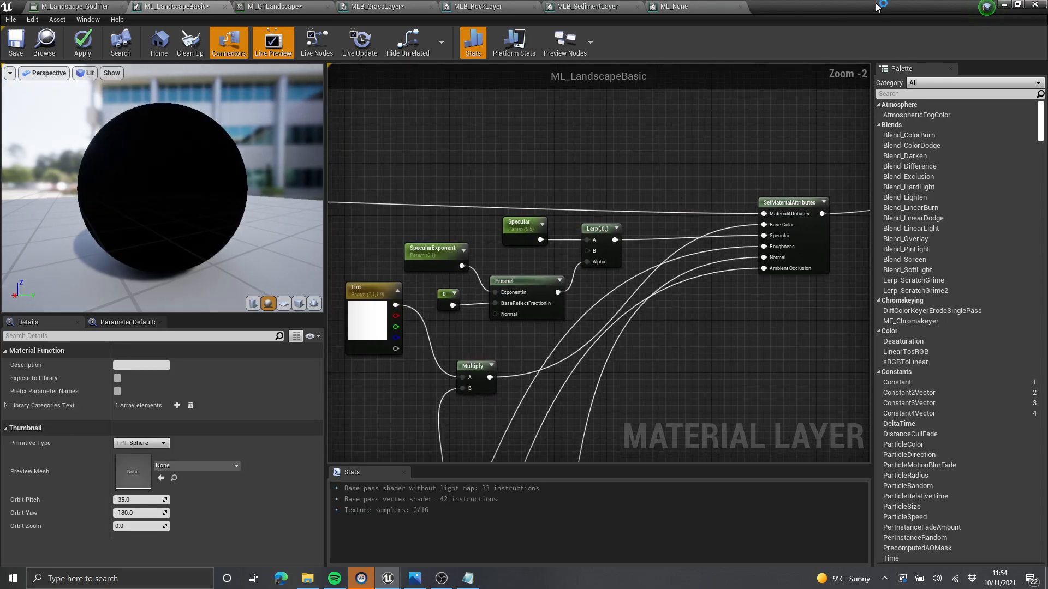
# Step: Move the shrunken material editor window aside and inspect the landscape's shine facing the sun
pyautogui.click(1017, 5)
pyautogui.click(887, 144)
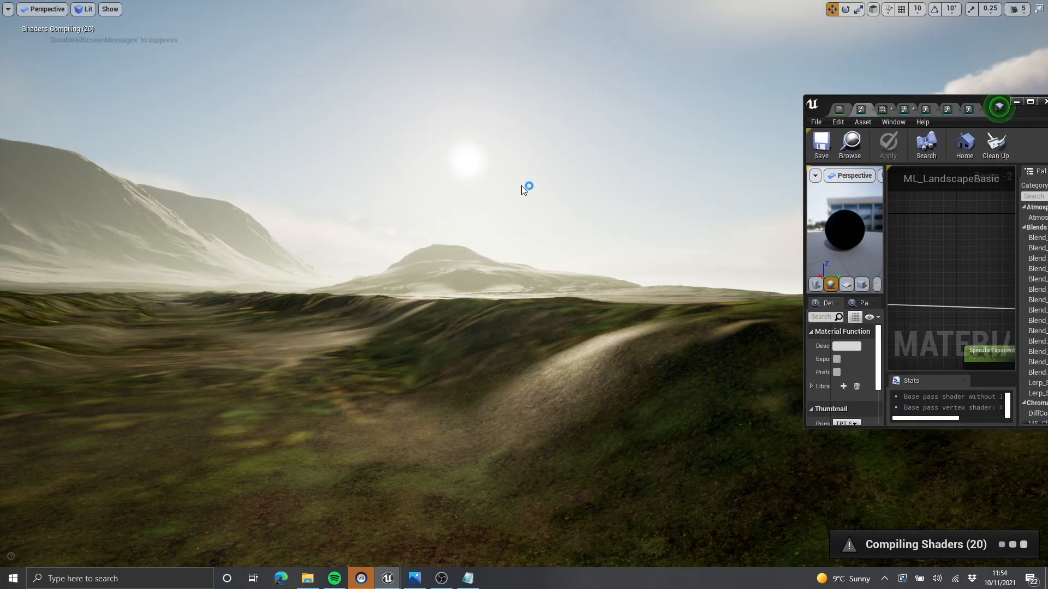
pyautogui.press('w')
pyautogui.moveTo(521, 185); pyautogui.dragTo(498, 197, button='right')
pyautogui.moveTo(1012, 102); pyautogui.dragTo(928, 98)
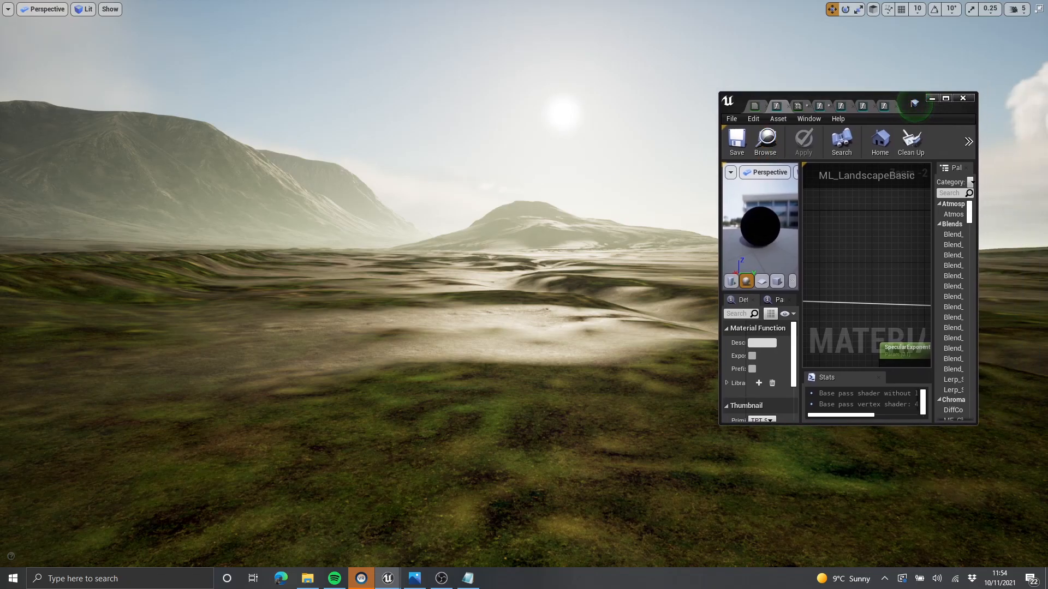
pyautogui.moveTo(914, 105); pyautogui.dragTo(914, 105, button='right')
pyautogui.moveTo(586, 191); pyautogui.dragTo(626, 191, button='right')
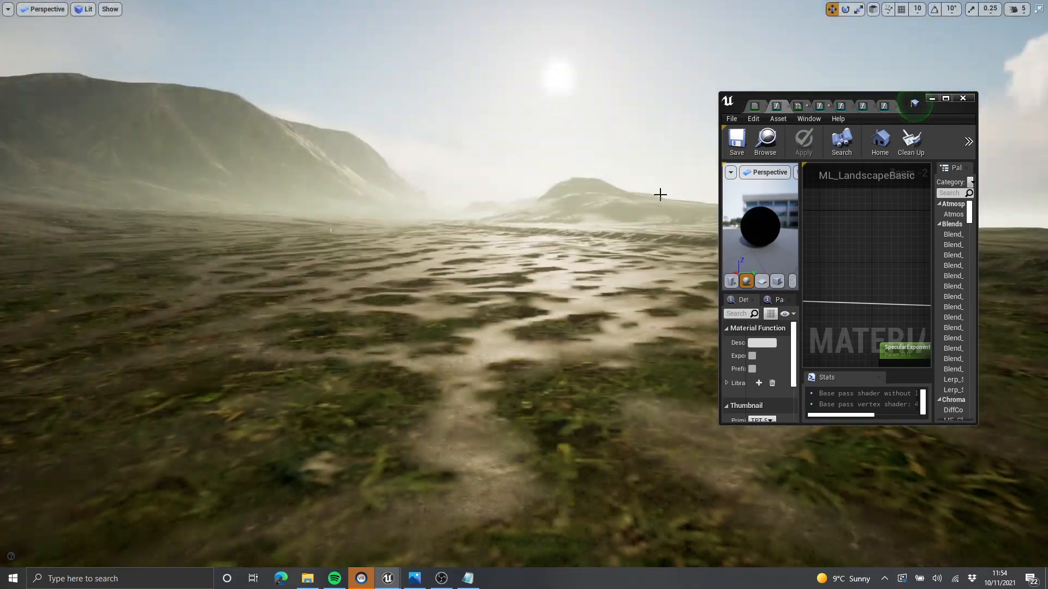
# Step: Open the landscape material instance and widen and lengthen its layer parameters for editing beside the viewport
pyautogui.click(753, 109)
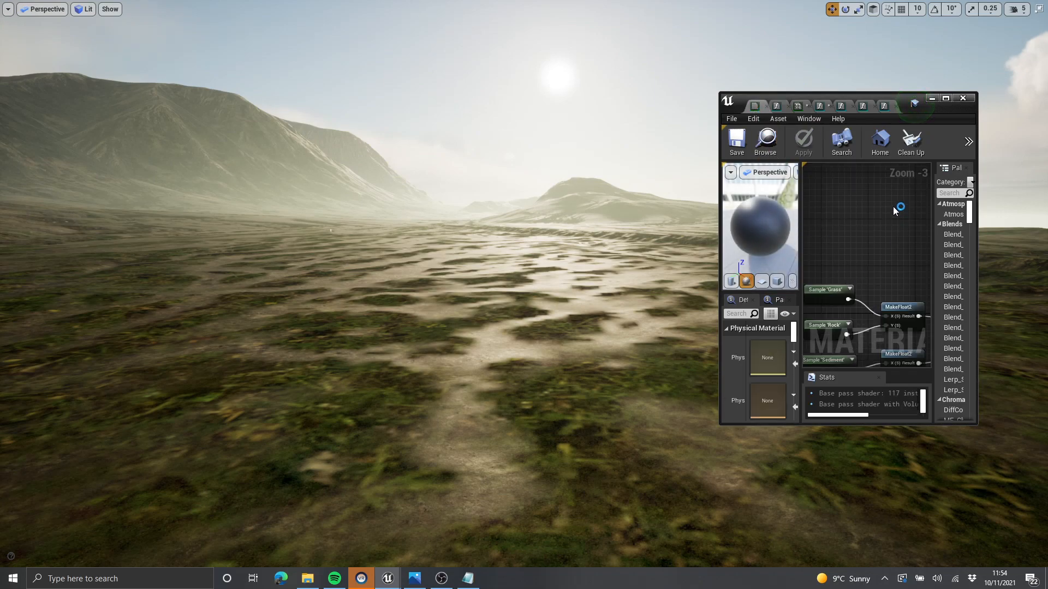
pyautogui.click(799, 107)
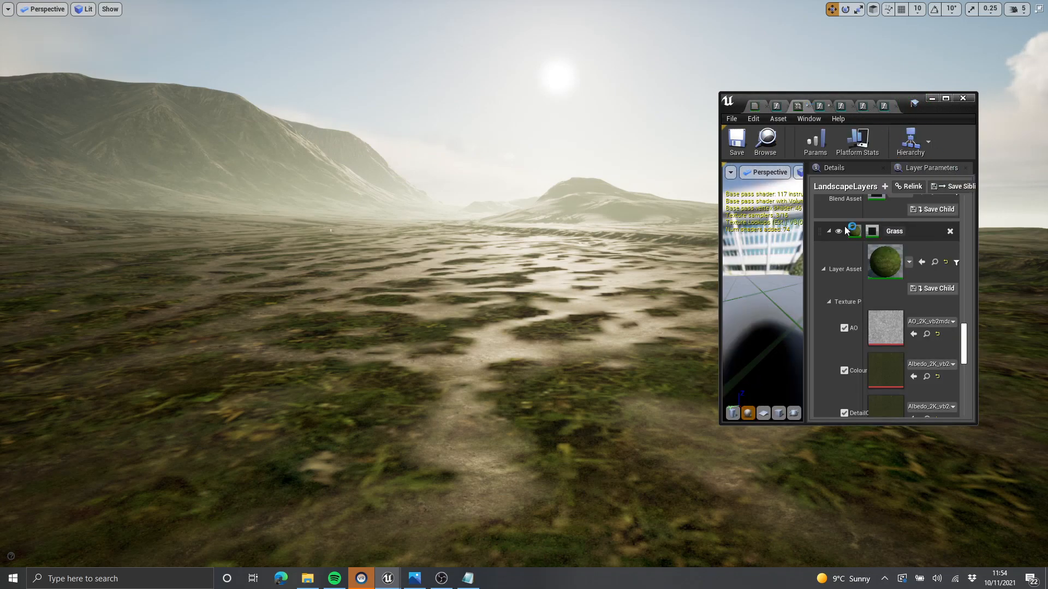
pyautogui.moveTo(806, 211); pyautogui.dragTo(731, 286)
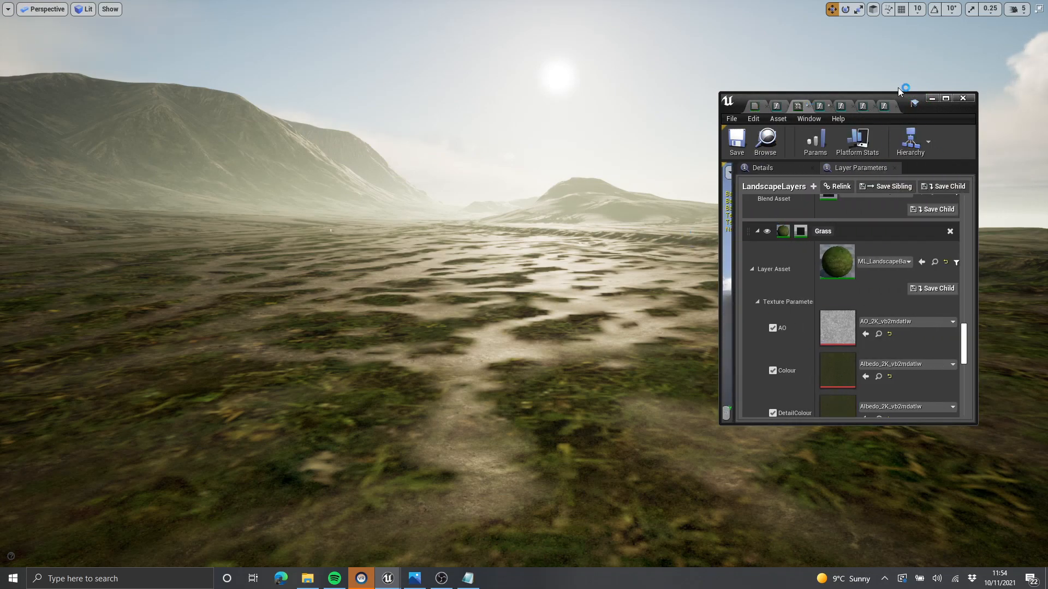
pyautogui.moveTo(906, 93); pyautogui.dragTo(906, 19)
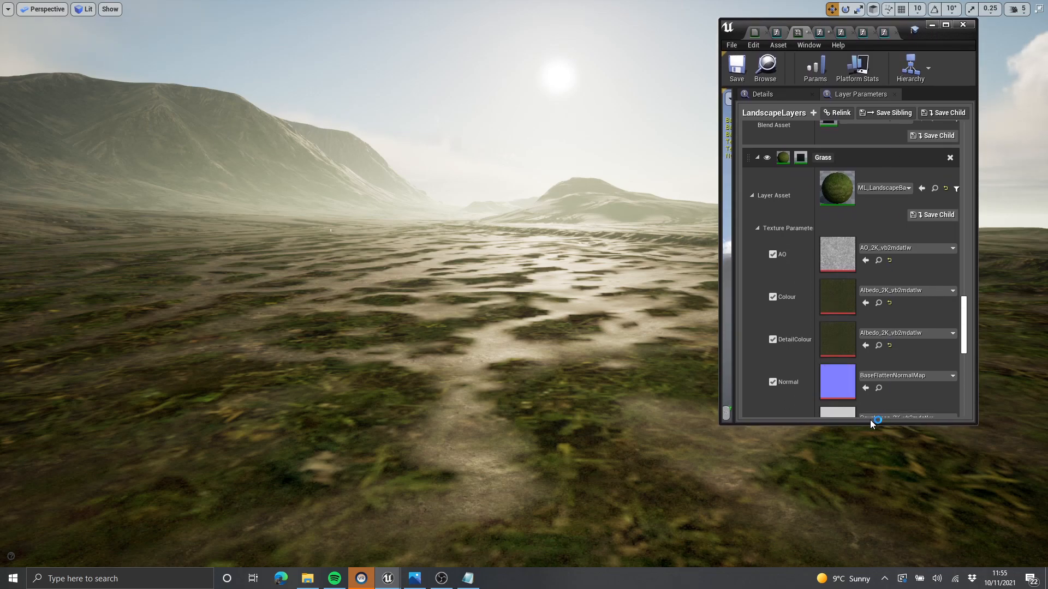
pyautogui.moveTo(867, 424); pyautogui.dragTo(866, 543)
# Step: Enable the SpecularExponent override at 0.1 on the Grass, Sediment and Rock layers
pyautogui.scroll(-5, 866, 419)
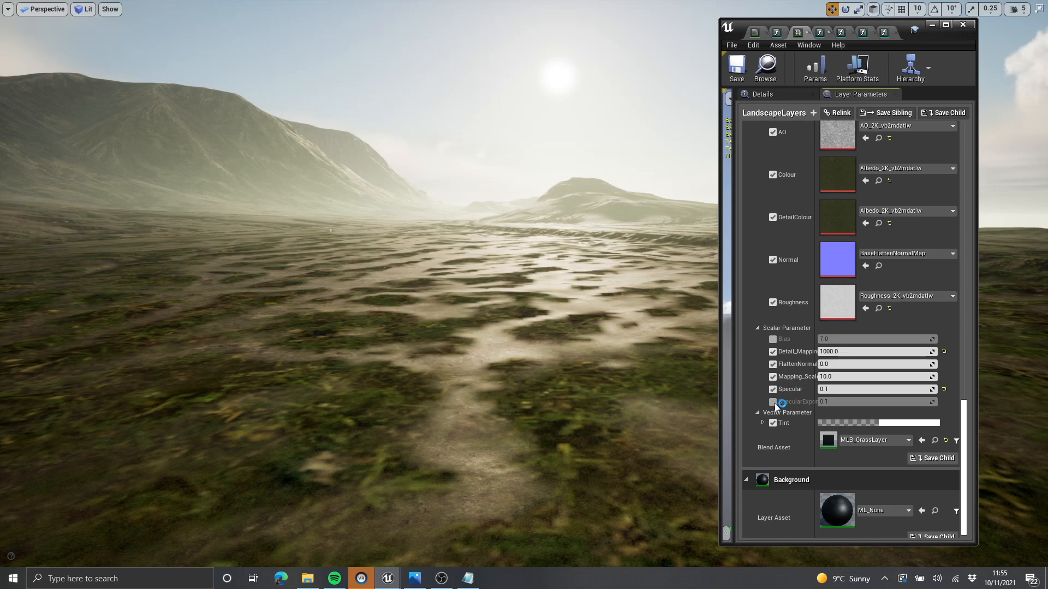
pyautogui.scroll(10, 833, 331)
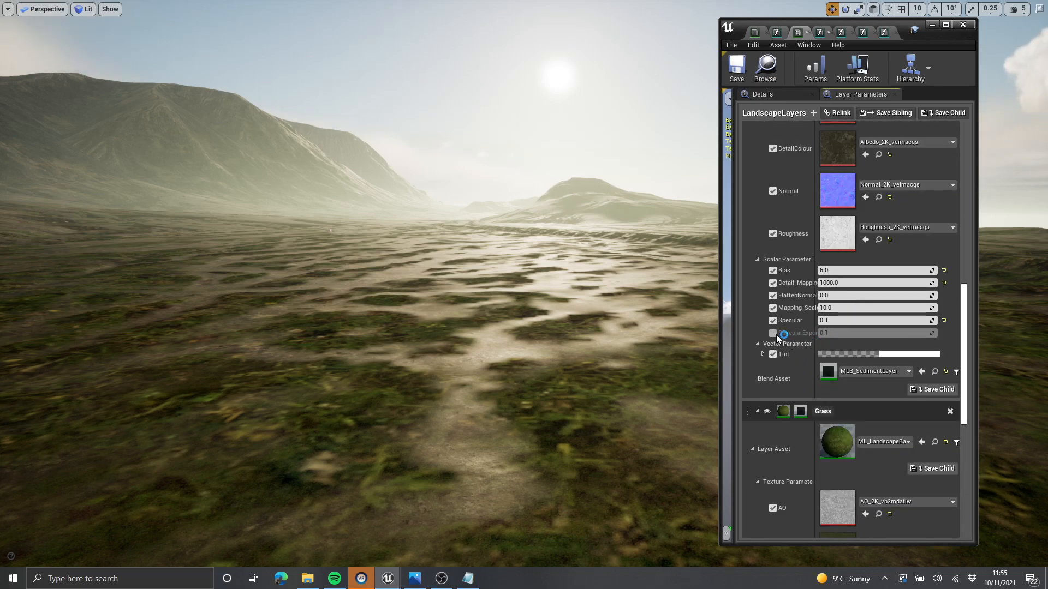
pyautogui.scroll(10, 830, 336)
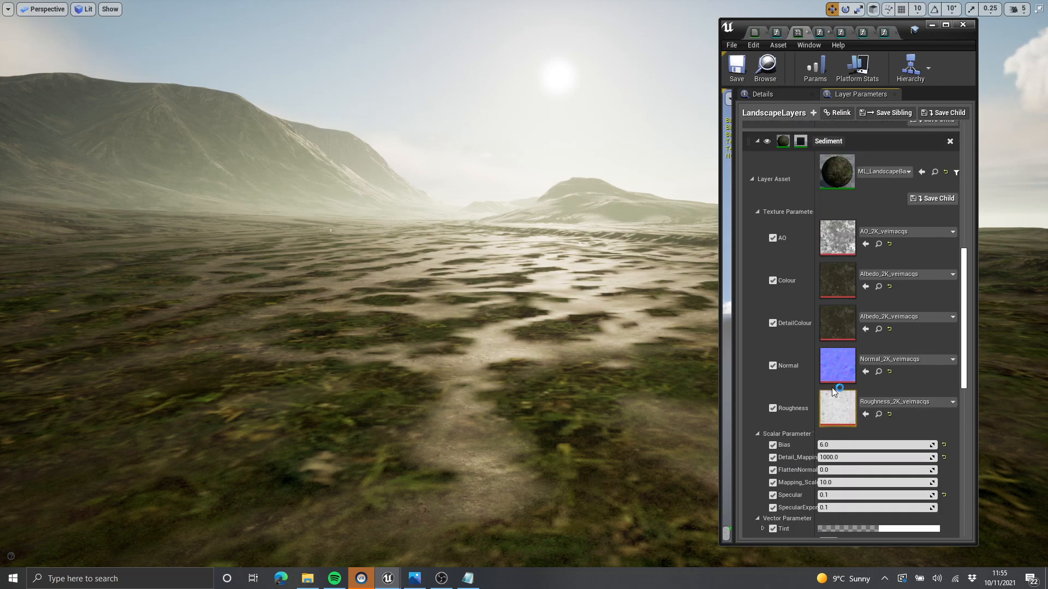
pyautogui.scroll(5, 839, 360)
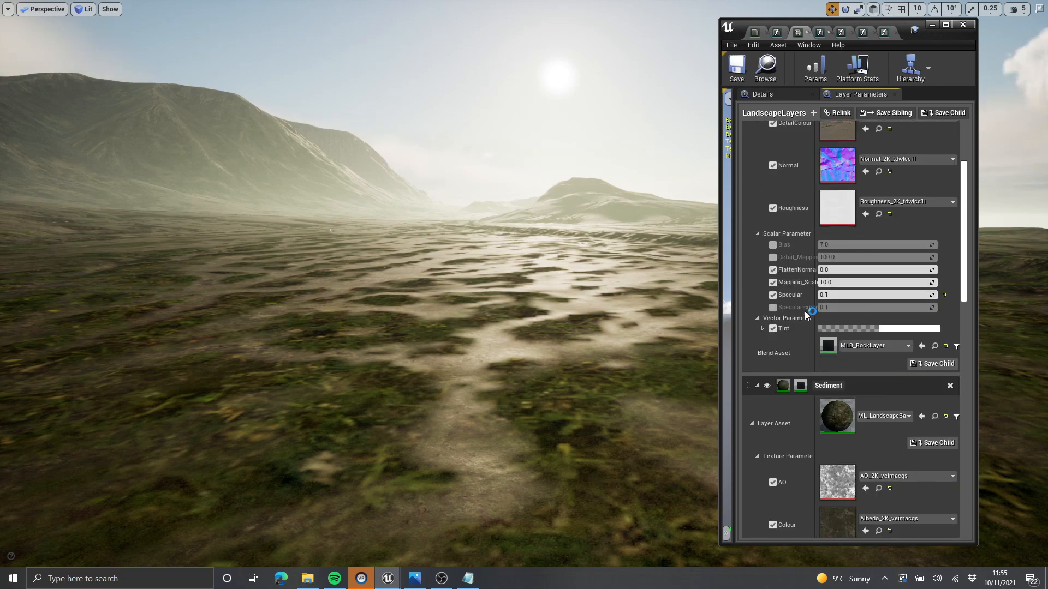
pyautogui.scroll(8, 818, 320)
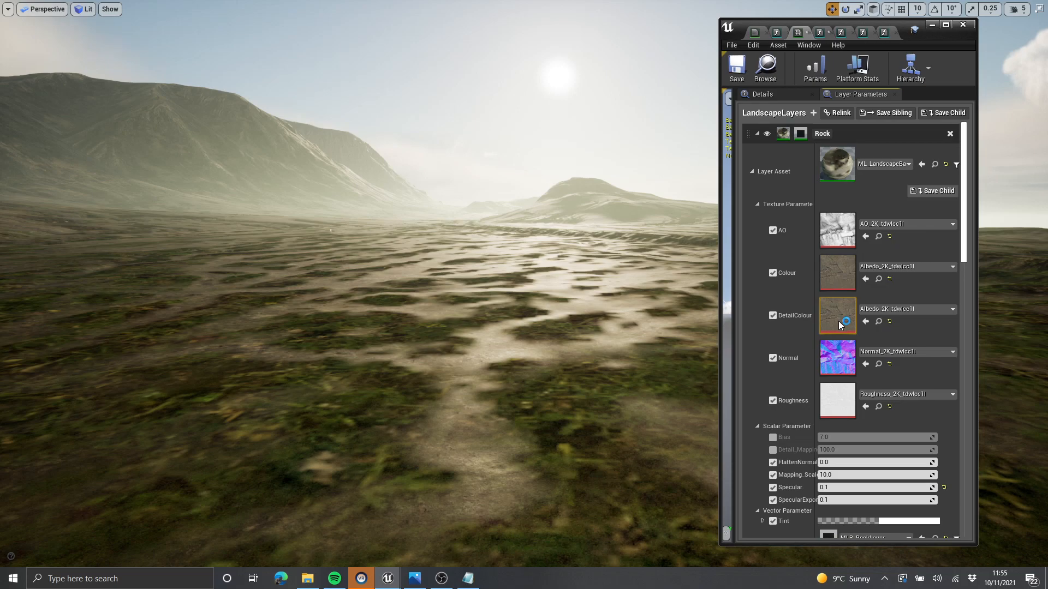
pyautogui.scroll(-5, 838, 321)
pyautogui.moveTo(574, 297); pyautogui.dragTo(585, 304, button='right')
# Step: Open the Background layer's ML_None asset and maximize the material editor window
pyautogui.scroll(-20, 905, 403)
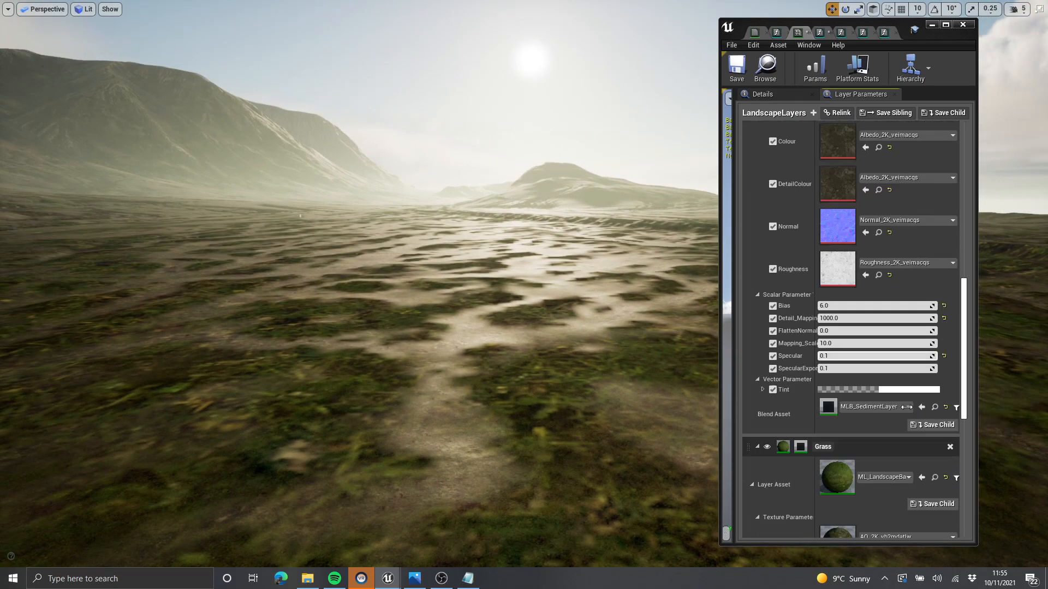
pyautogui.scroll(-5, 905, 402)
pyautogui.doubleClick(834, 505)
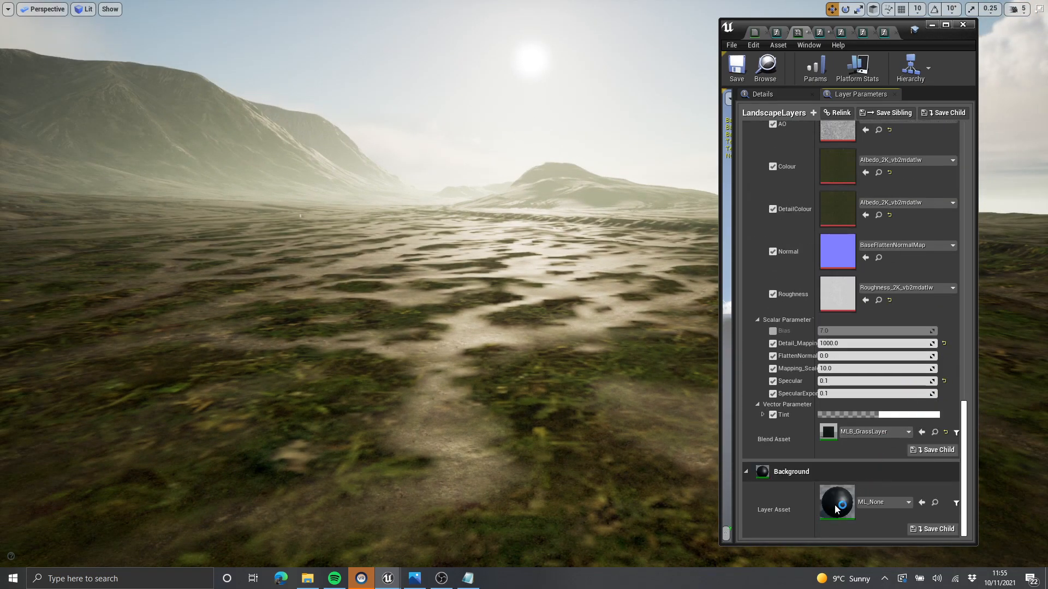
pyautogui.scroll(-4, 889, 232)
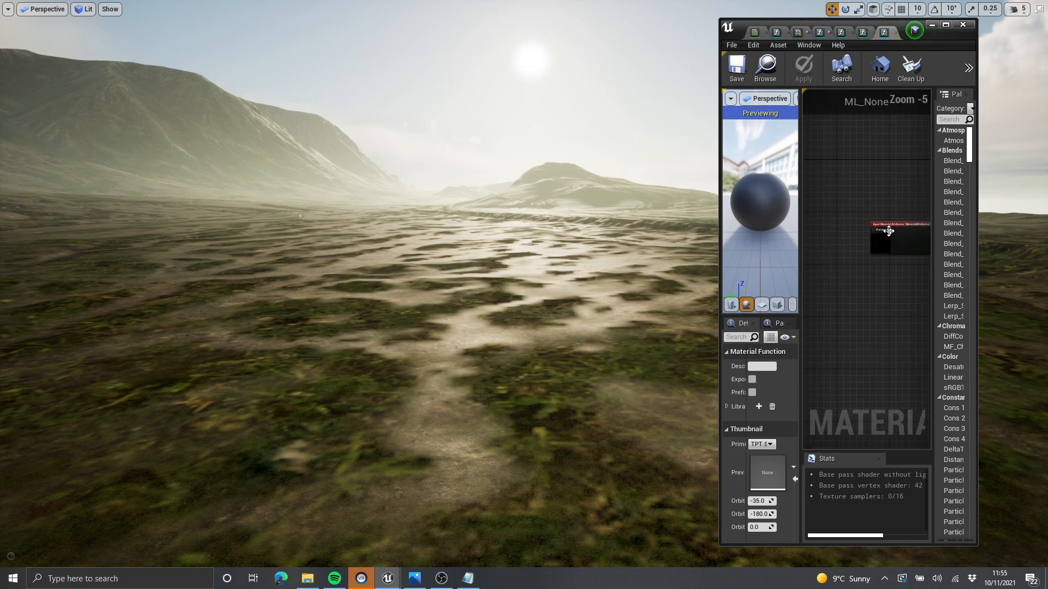
pyautogui.click(945, 24)
# Step: Add a Specular attribute to ML_None's SetMaterialAttributes node, connect a constant 0 to it and apply the change
pyautogui.scroll(5, 600, 218)
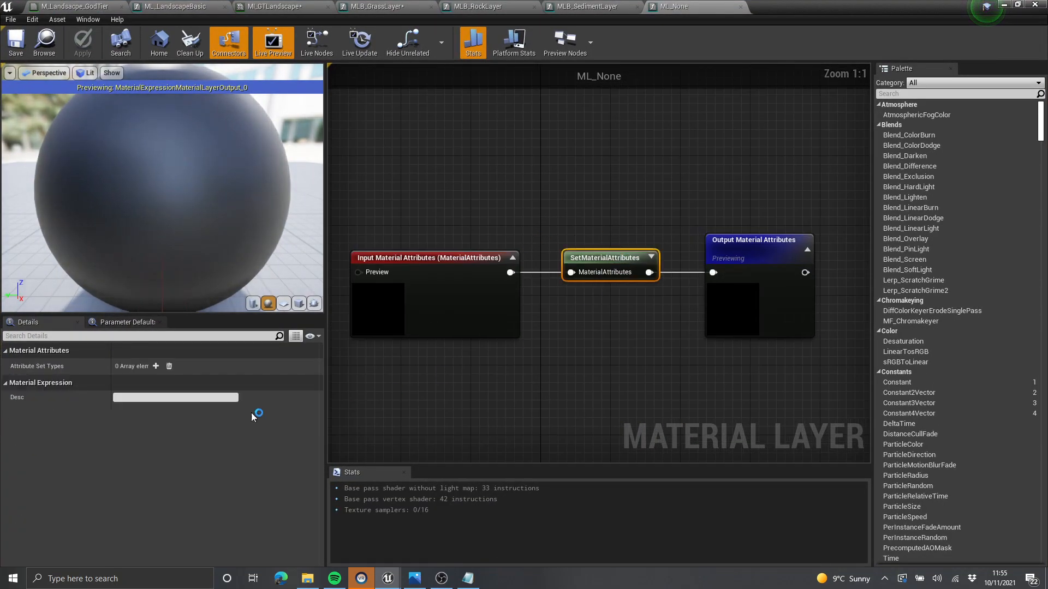
pyautogui.click(156, 366)
pyautogui.click(137, 380)
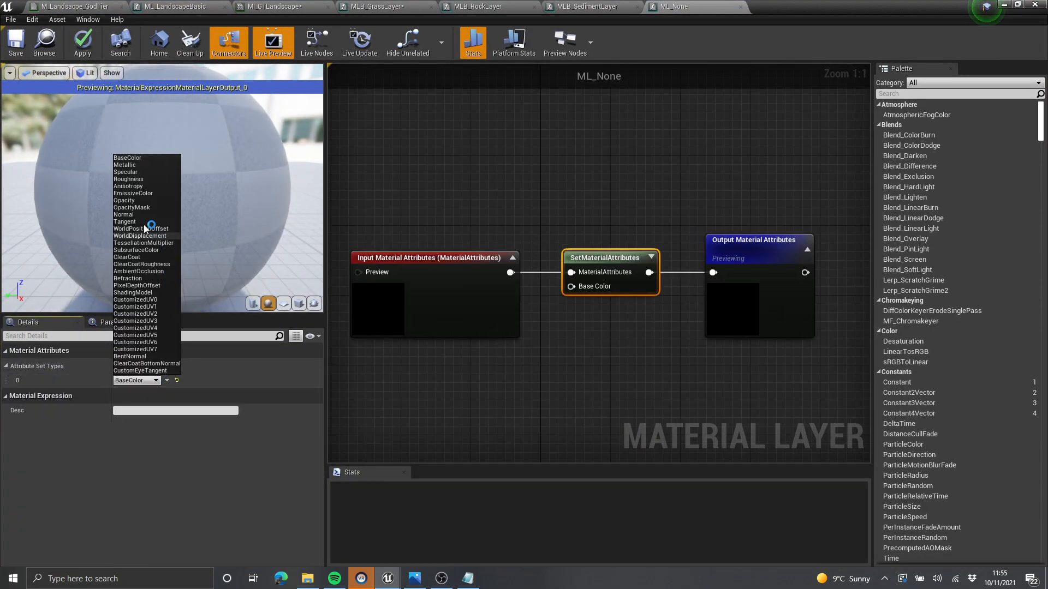
pyautogui.click(135, 172)
pyautogui.press('1')
pyautogui.click(554, 325)
pyautogui.moveTo(570, 287); pyautogui.dragTo(582, 333)
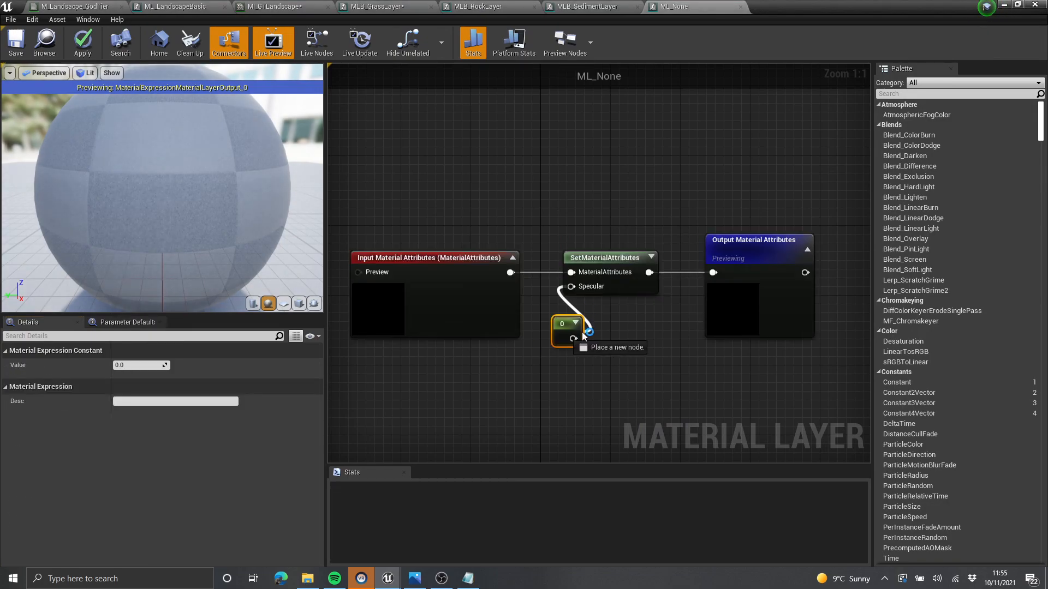
pyautogui.click(637, 328)
# Step: Shrink and minimize the material editor, and fly over the landscape to examine its ground and mountains for shine
pyautogui.moveTo(871, 6); pyautogui.dragTo(912, 148)
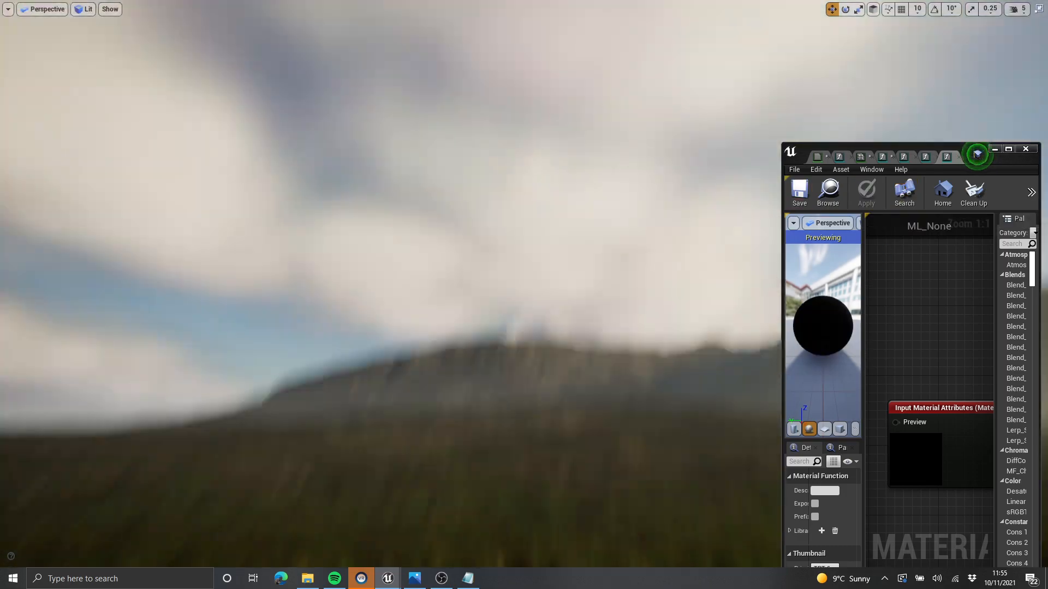
pyautogui.moveTo(414, 306); pyautogui.dragTo(354, 298, button='right')
pyautogui.moveTo(518, 217); pyautogui.dragTo(469, 261, button='right')
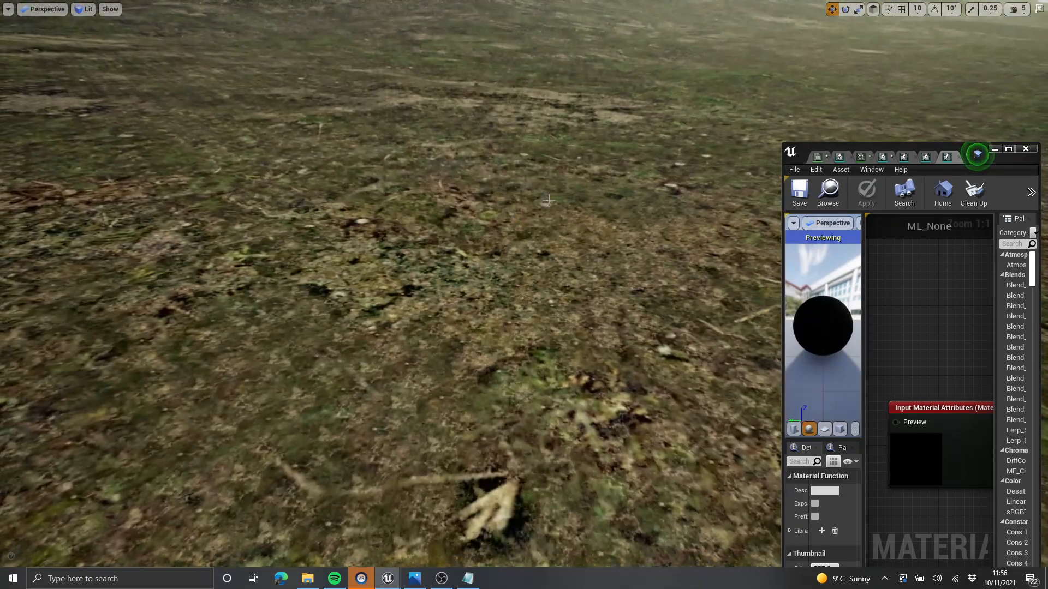
pyautogui.click(990, 150)
pyautogui.moveTo(917, 196)
pyautogui.mouseDown(button='right')
pyautogui.moveTo(923, 149)
pyautogui.moveTo(895, 146)
pyautogui.moveTo(896, 205)
pyautogui.moveTo(886, 202)
pyautogui.moveTo(896, 227)
pyautogui.moveTo(862, 198)
pyautogui.moveTo(857, 147)
pyautogui.moveTo(861, 198)
pyautogui.moveTo(882, 194)
pyautogui.moveTo(880, 218)
pyautogui.moveTo(873, 164)
pyautogui.moveTo(876, 181)
pyautogui.moveTo(928, 182)
pyautogui.moveTo(905, 202)
pyautogui.moveTo(912, 168)
pyautogui.moveTo(860, 185)
pyautogui.moveTo(884, 182)
pyautogui.moveTo(917, 204)
pyautogui.moveTo(919, 239)
pyautogui.moveTo(917, 196)
pyautogui.moveTo(901, 180)
pyautogui.moveTo(939, 181)
pyautogui.moveTo(916, 182)
pyautogui.mouseUp(button='right')
pyautogui.press('d')
pyautogui.press('a')
pyautogui.press('w')
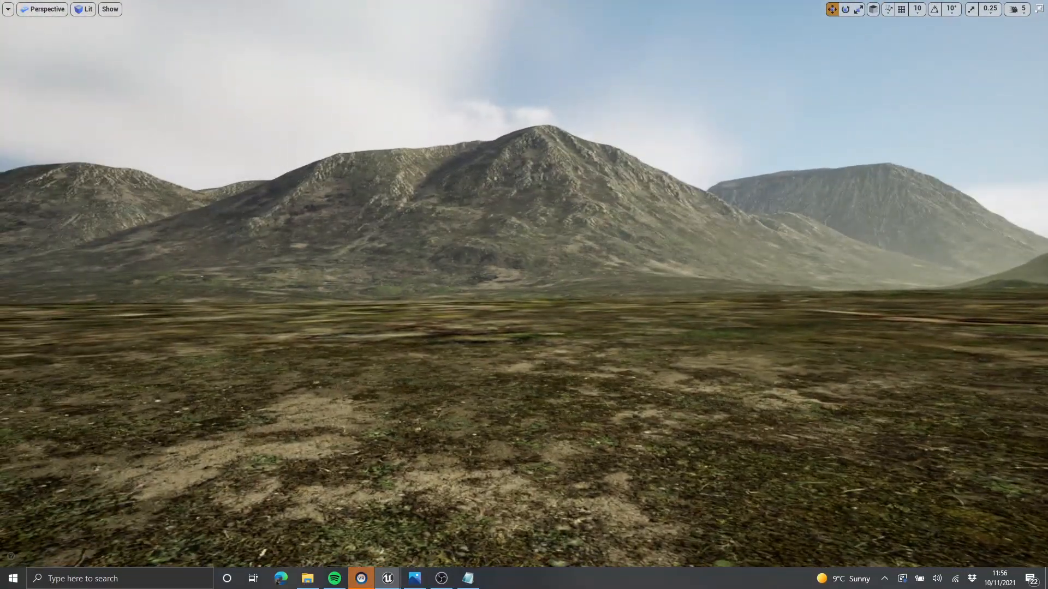
pyautogui.moveTo(512, 309)
pyautogui.mouseDown(button='right')
pyautogui.moveTo(480, 309)
pyautogui.moveTo(524, 331)
pyautogui.moveTo(522, 309)
pyautogui.mouseUp(button='right')
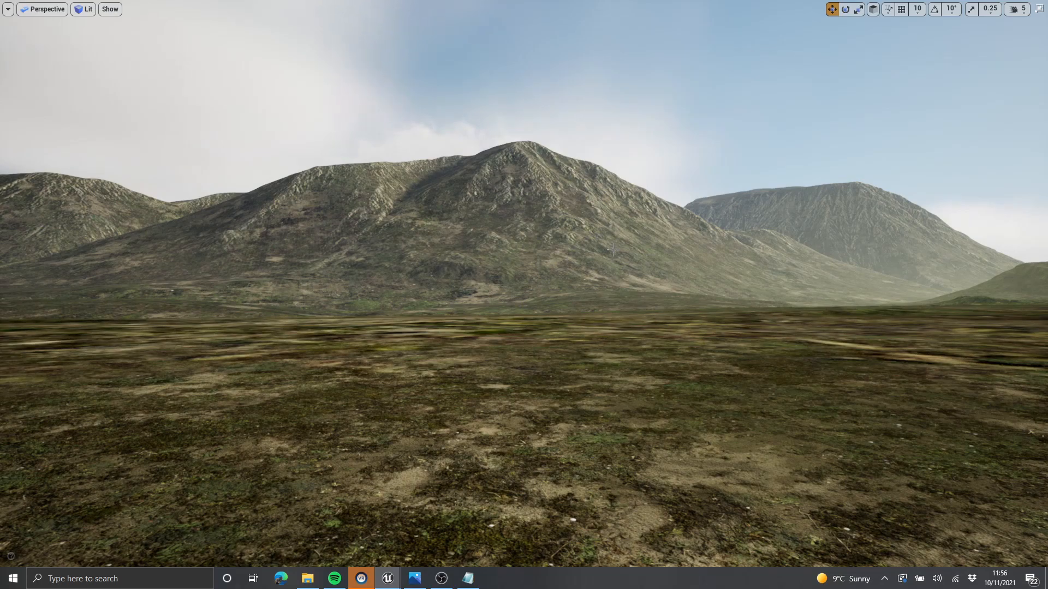
# Step: Rotate the sun through several directions to test the landscape's shading under different lighting angles
pyautogui.hotkey('ctrl', 'l')
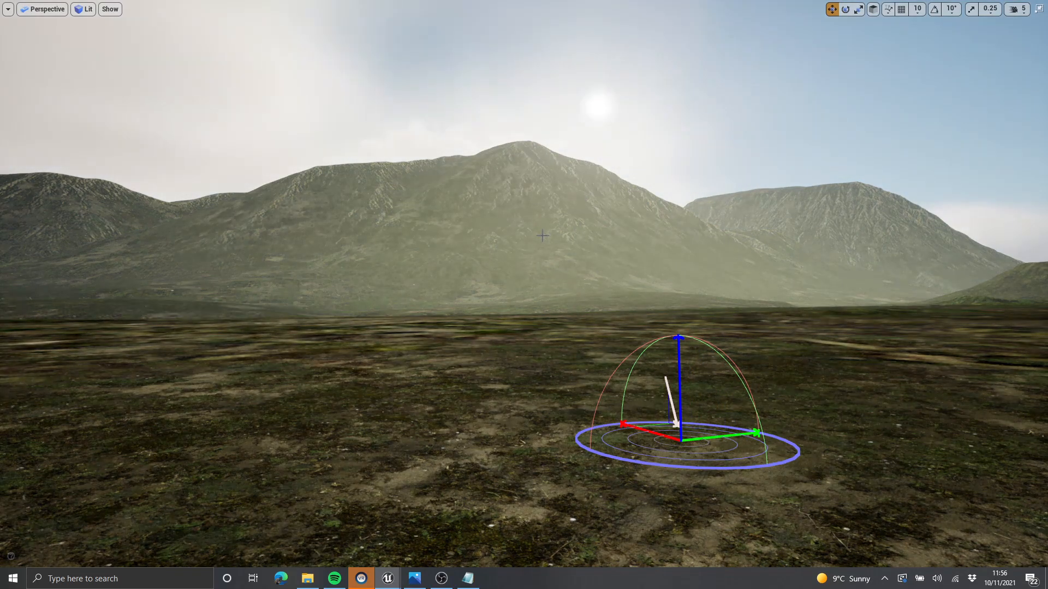
pyautogui.hotkey('ctrl', 'l')
pyautogui.hotkey('ctrl', 'l')
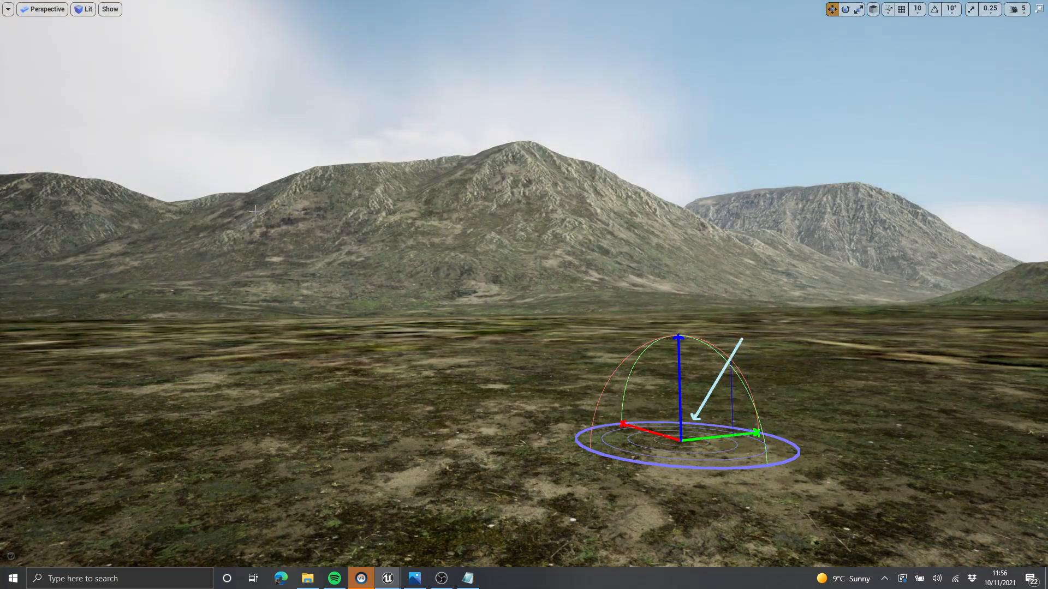
pyautogui.hotkey('ctrl', 'l')
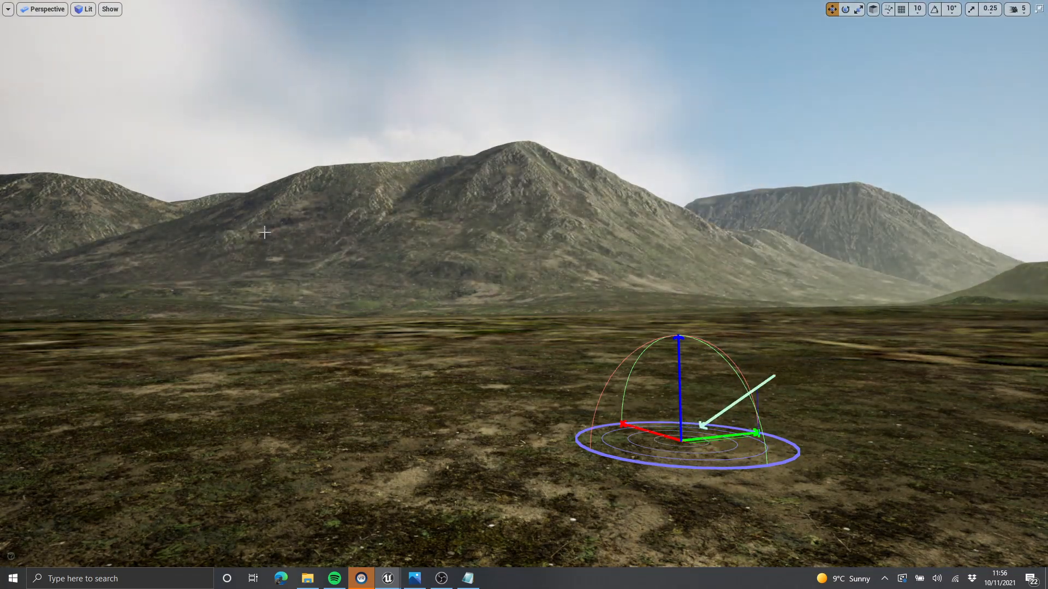
pyautogui.hotkey('ctrl', 'l')
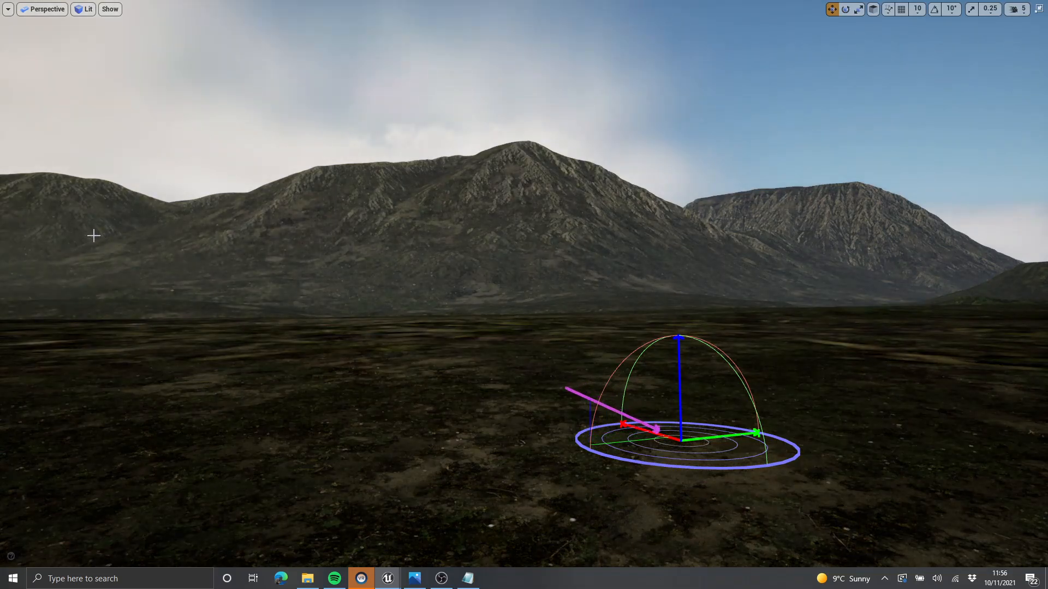
pyautogui.hotkey('ctrl', 'l')
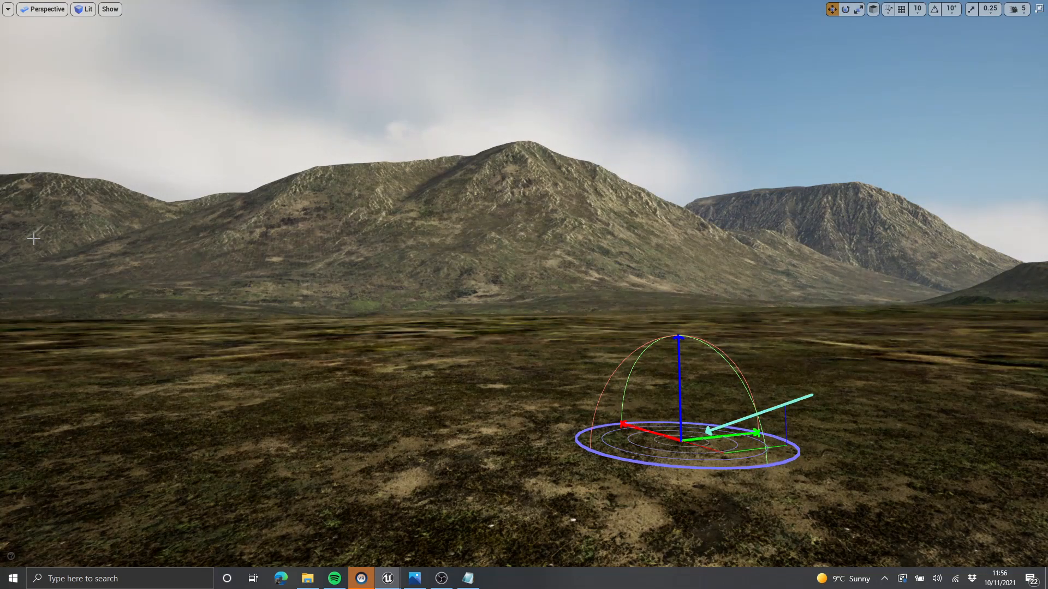
pyautogui.hotkey('ctrl', 'l')
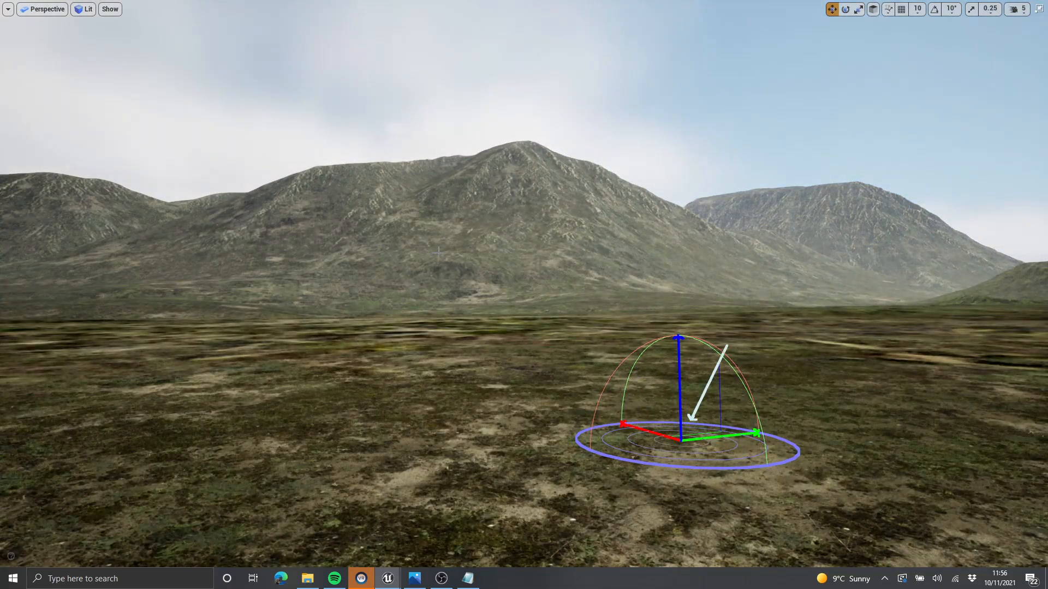
pyautogui.hotkey('ctrl', 'l')
# Step: Fly across the plain to inspect the relit terrain and bring the material editor window back up
pyautogui.moveTo(456, 274); pyautogui.dragTo(388, 265, button='right')
pyautogui.press('w')
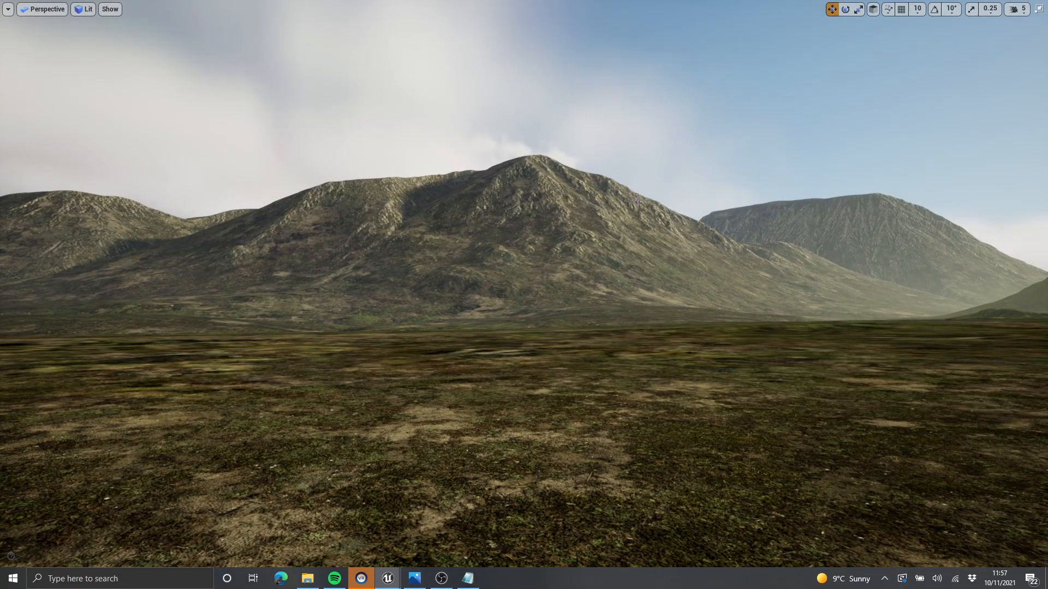
pyautogui.moveTo(389, 265); pyautogui.dragTo(469, 259, button='right')
pyautogui.press('w')
pyautogui.hotkey('alt', 'Tab')
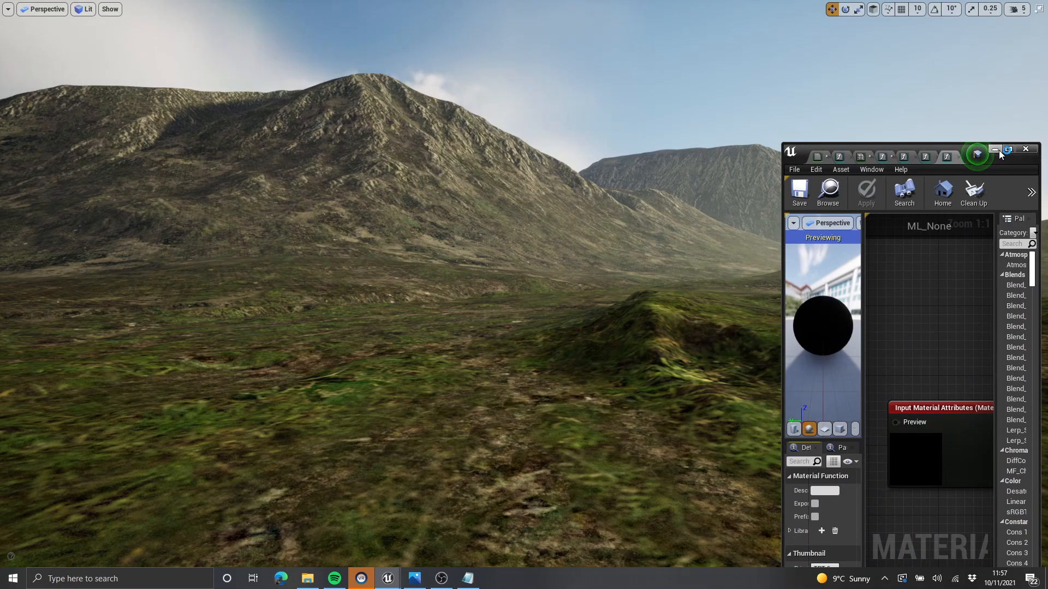
# Step: Look around the mountains and grassy plain to examine the terrain's shading
pyautogui.moveTo(992, 139); pyautogui.dragTo(1013, 144, button='right')
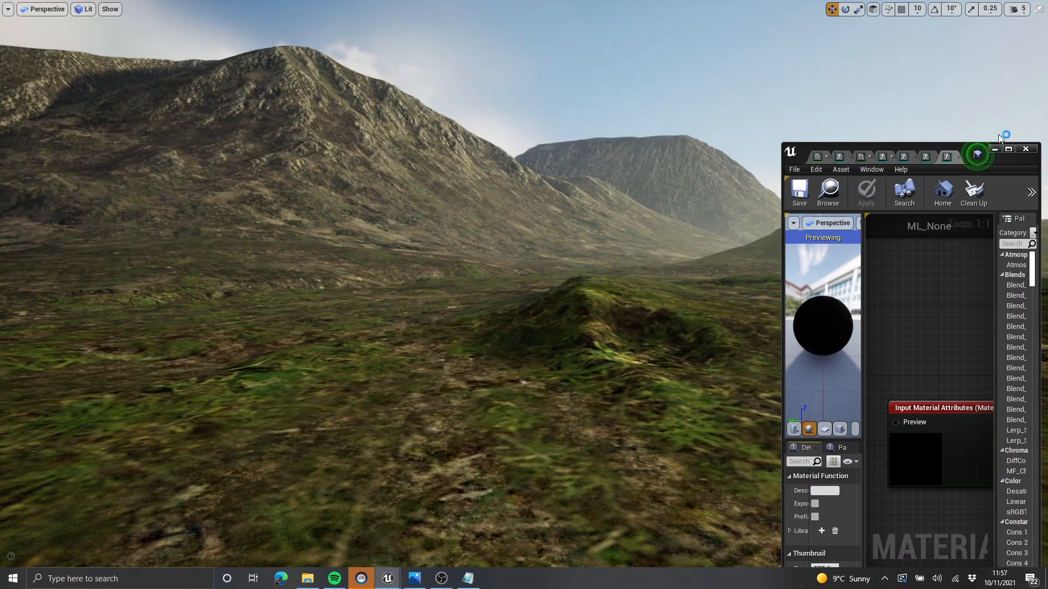
pyautogui.moveTo(582, 190); pyautogui.dragTo(591, 187, button='right')
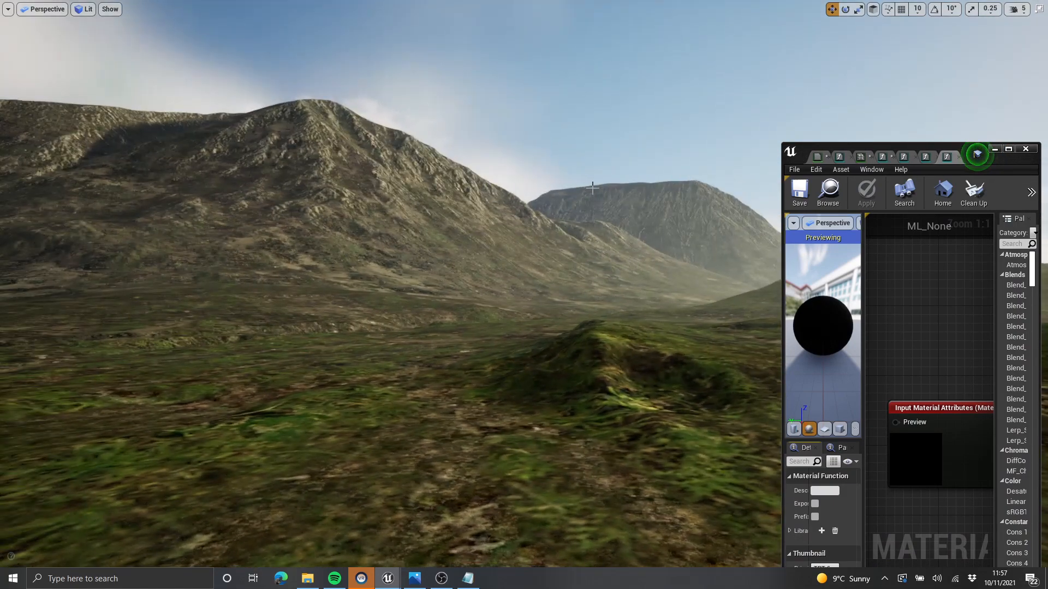
pyautogui.moveTo(419, 167); pyautogui.dragTo(563, 247, button='right')
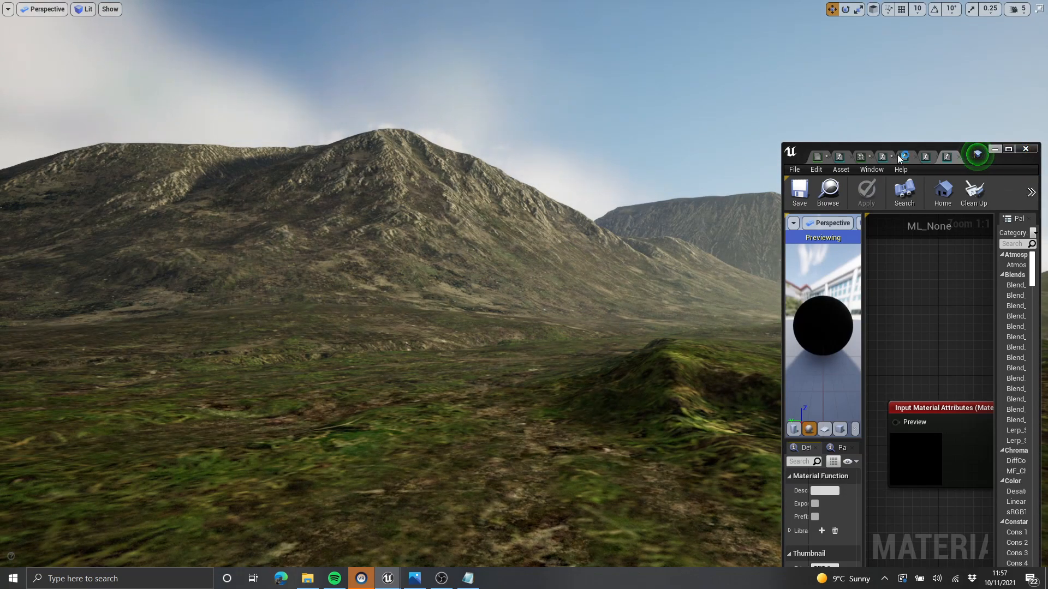
# Step: Create a Material Layer Blend asset named MLB_Slope in the GTLandscapes folder and open it for editing
pyautogui.click(1007, 153)
pyautogui.moveTo(670, 212); pyautogui.dragTo(609, 131, button='right')
pyautogui.click(518, 6)
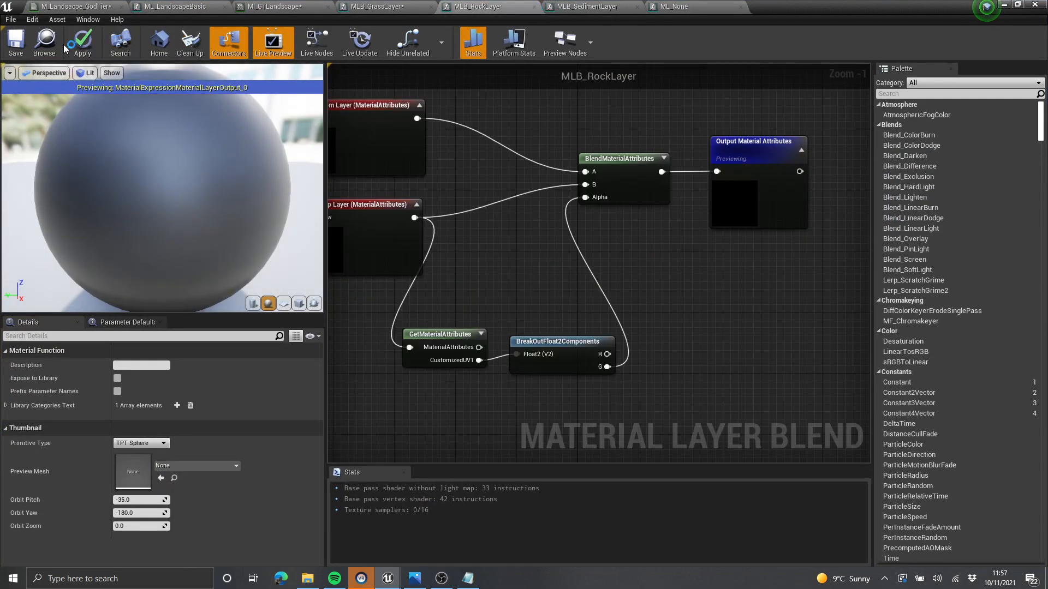
pyautogui.moveTo(781, 2); pyautogui.dragTo(859, 31)
pyautogui.moveTo(423, 345); pyautogui.dragTo(464, 360, button='right')
pyautogui.press('F11')
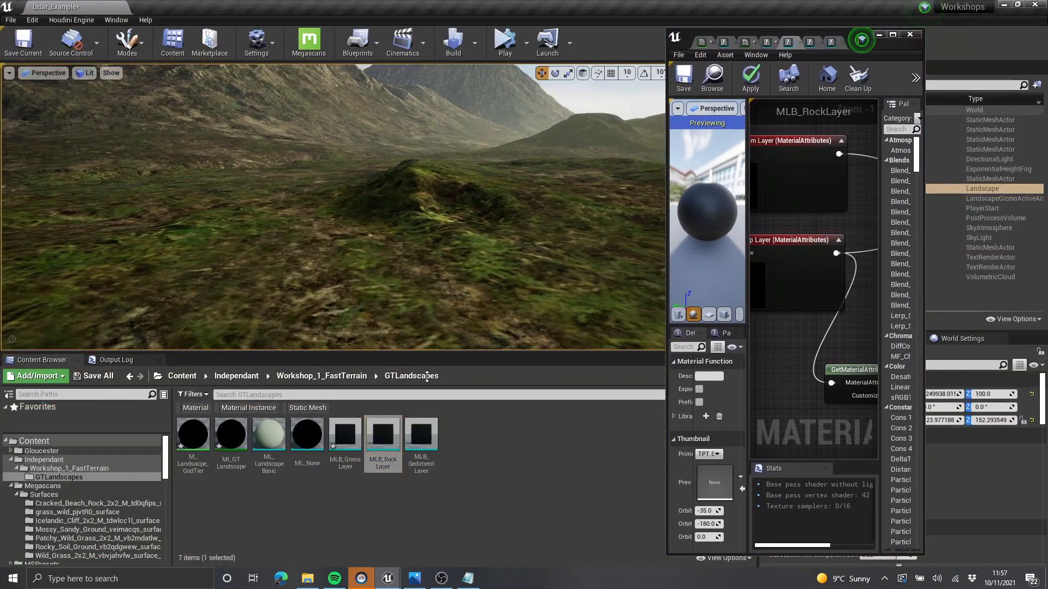
pyautogui.rightClick(484, 432)
pyautogui.moveTo(572, 351)
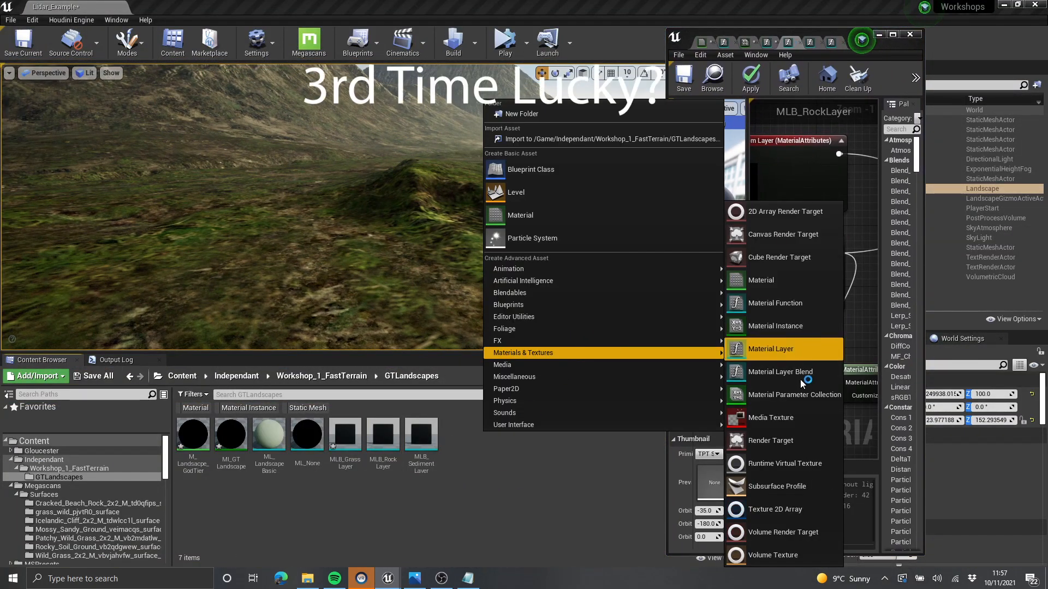
pyautogui.click(802, 366)
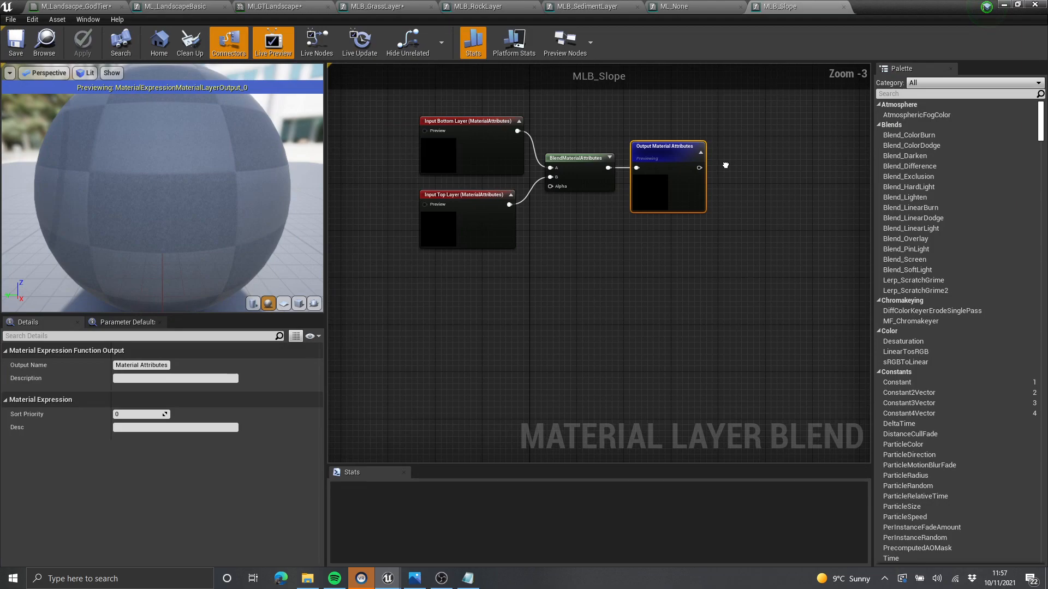
# Step: Add a SlopeMask function node below the layer inputs in the MLB_Slope graph
pyautogui.moveTo(555, 242); pyautogui.dragTo(657, 262, button='right')
pyautogui.scroll(3, 657, 261)
pyautogui.moveTo(619, 315); pyautogui.dragTo(703, 358, button='right')
pyautogui.moveTo(703, 358); pyautogui.dragTo(376, 171)
pyautogui.rightClick(638, 315)
pyautogui.write('slope m')
pyautogui.press('Return')
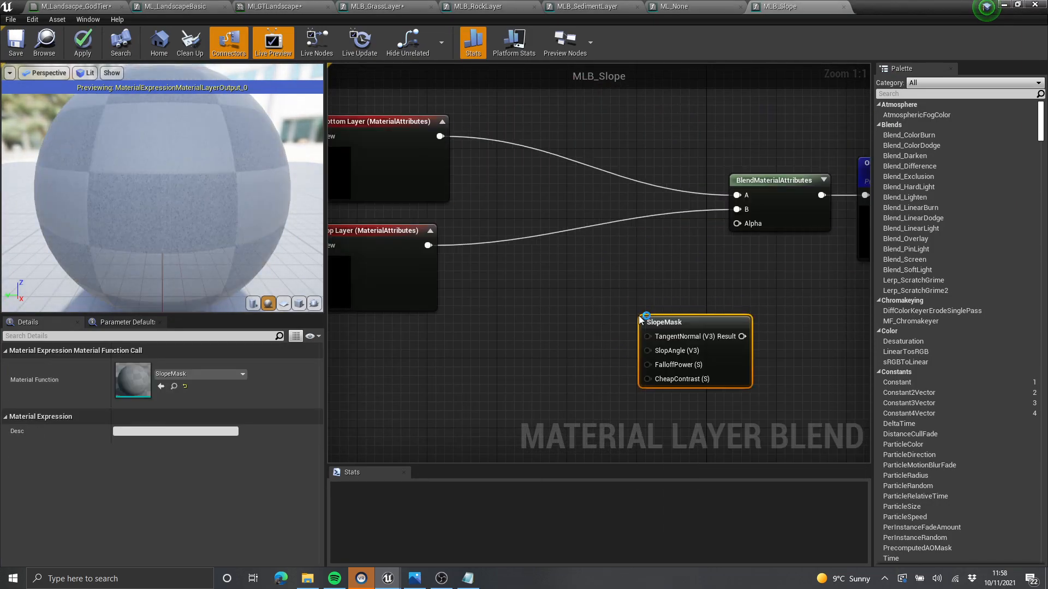
# Step: Add two scalar parameters named FalloffPower and Contrast beside the SlopeMask node
pyautogui.moveTo(616, 305); pyautogui.dragTo(560, 280, button='right')
pyautogui.press('s')
pyautogui.click(475, 330)
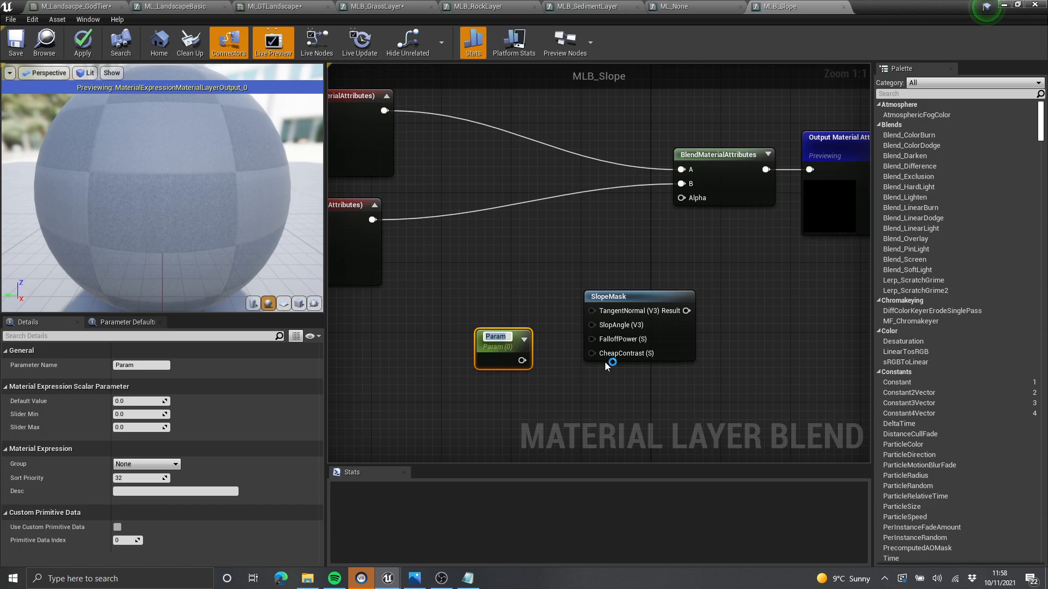
pyautogui.write('FalloffPower')
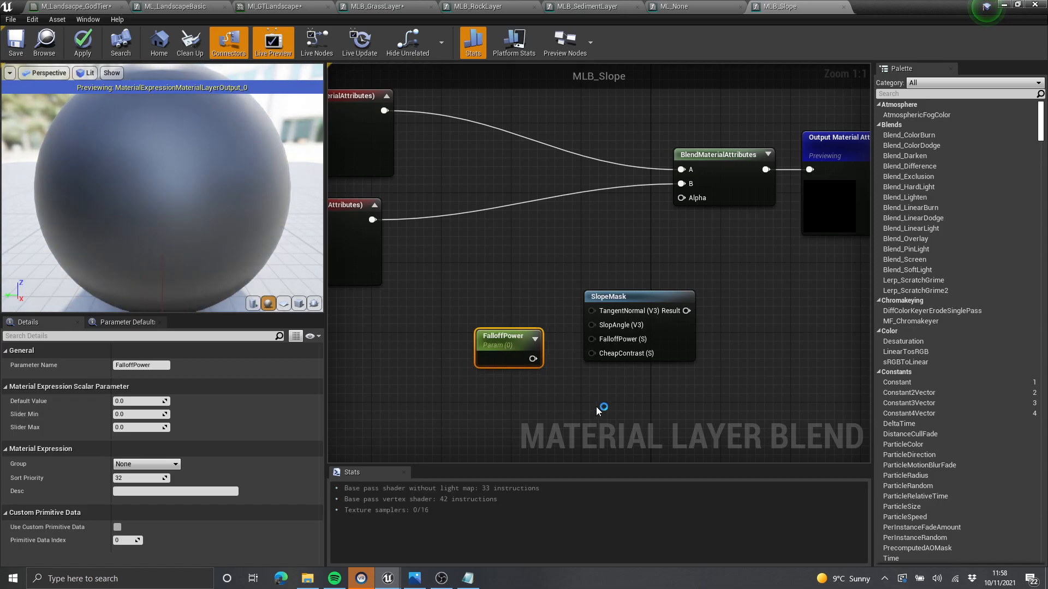
pyautogui.moveTo(598, 410); pyautogui.dragTo(610, 361, button='right')
pyautogui.press('s')
pyautogui.click(488, 331)
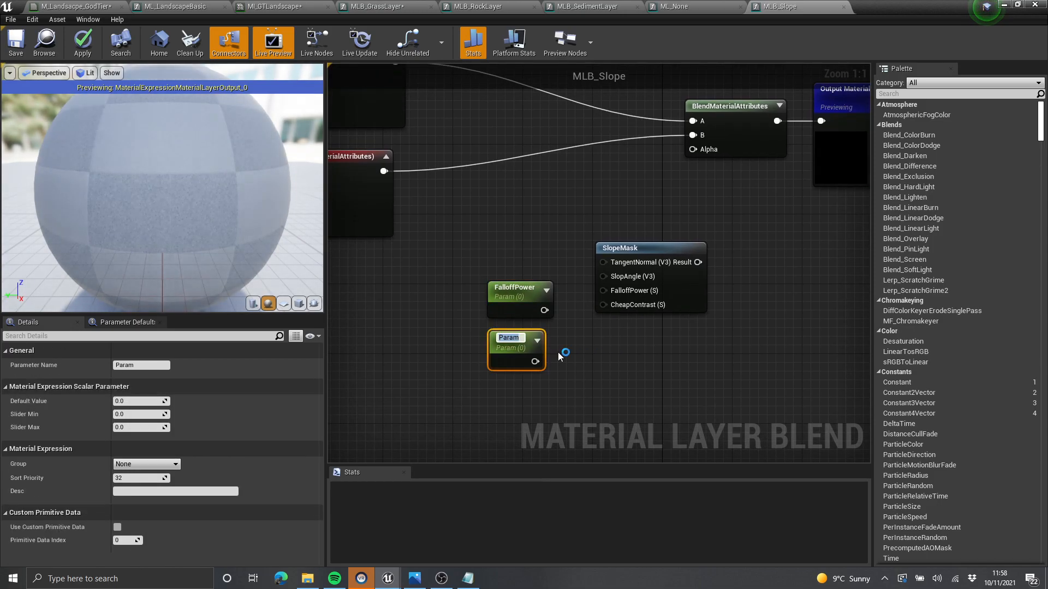
pyautogui.write('Contrast')
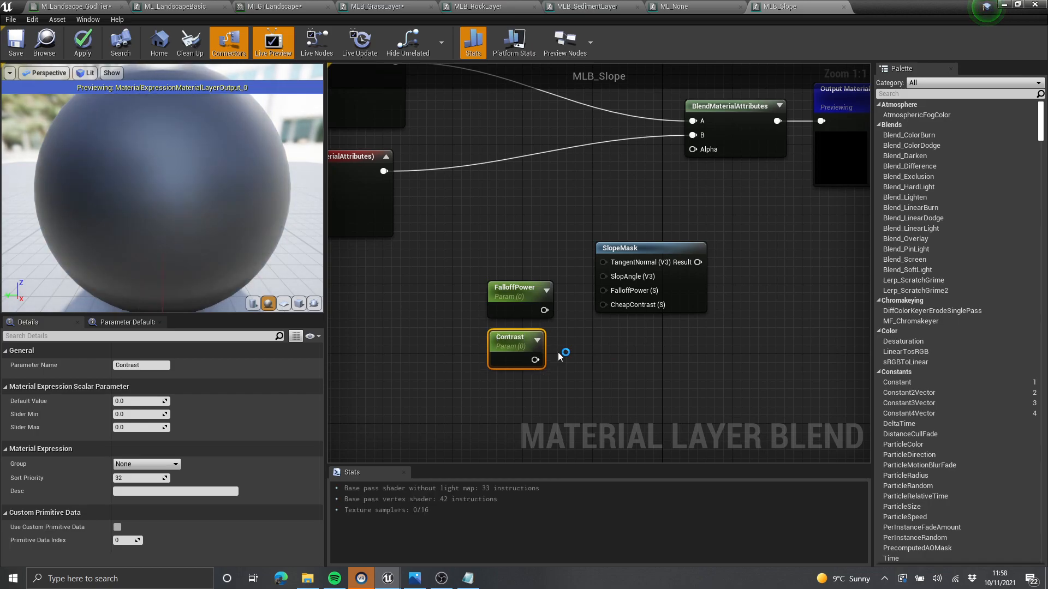
# Step: Connect FalloffPower and Contrast to SlopeMask's FalloffPower and CheapContrast inputs, and preview the SlopeMask node
pyautogui.click(541, 329)
pyautogui.moveTo(625, 292); pyautogui.dragTo(615, 296)
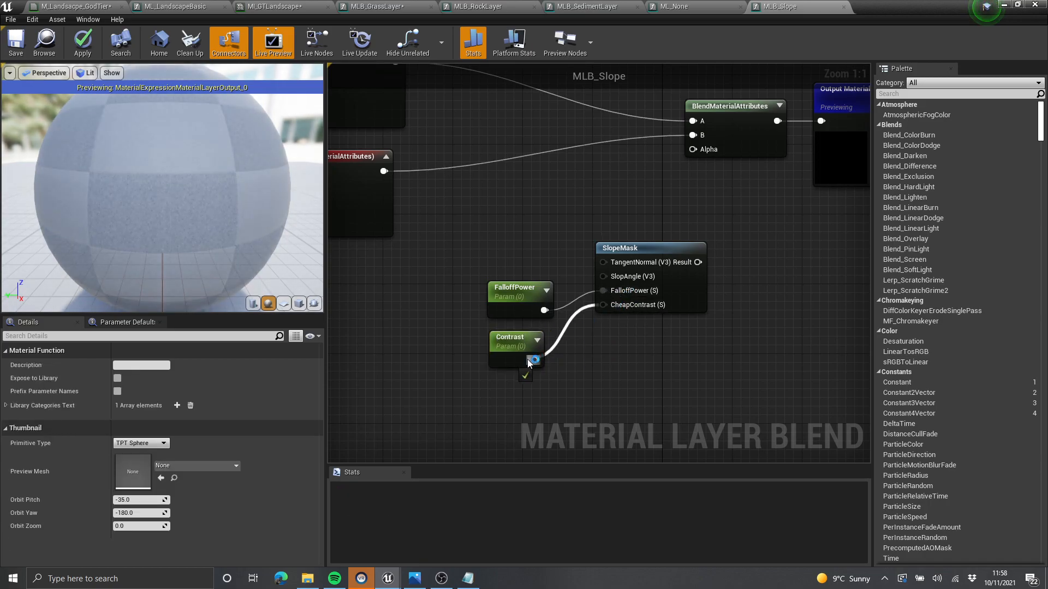
pyautogui.rightClick(657, 246)
pyautogui.click(706, 287)
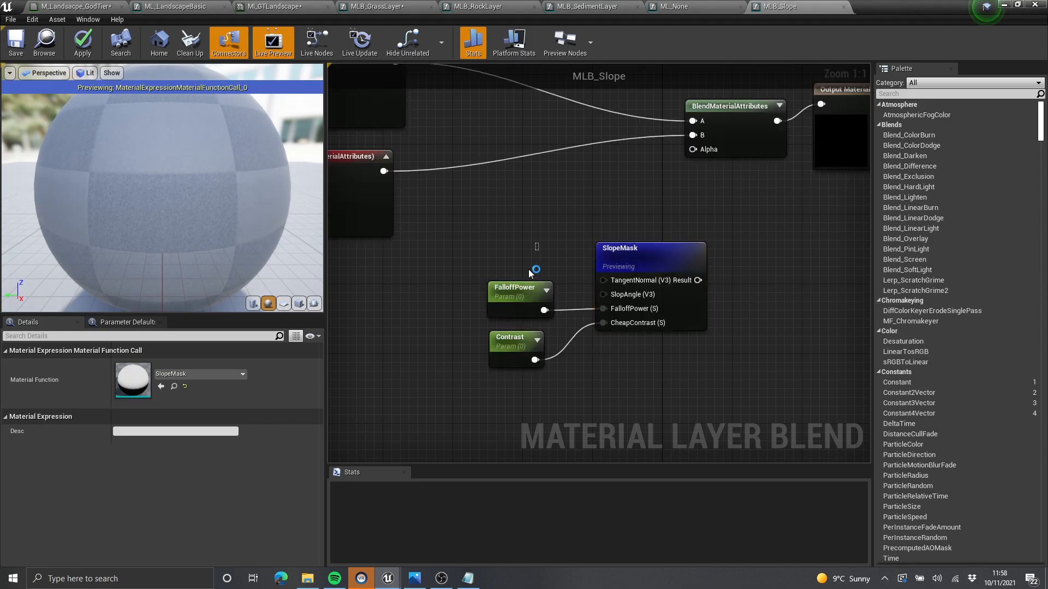
# Step: Try a FalloffPower default of 1 and examine the slope mask on the preview sphere
pyautogui.click(514, 289)
pyautogui.click(144, 400)
pyautogui.write('1')
pyautogui.click(614, 391)
pyautogui.click(513, 339)
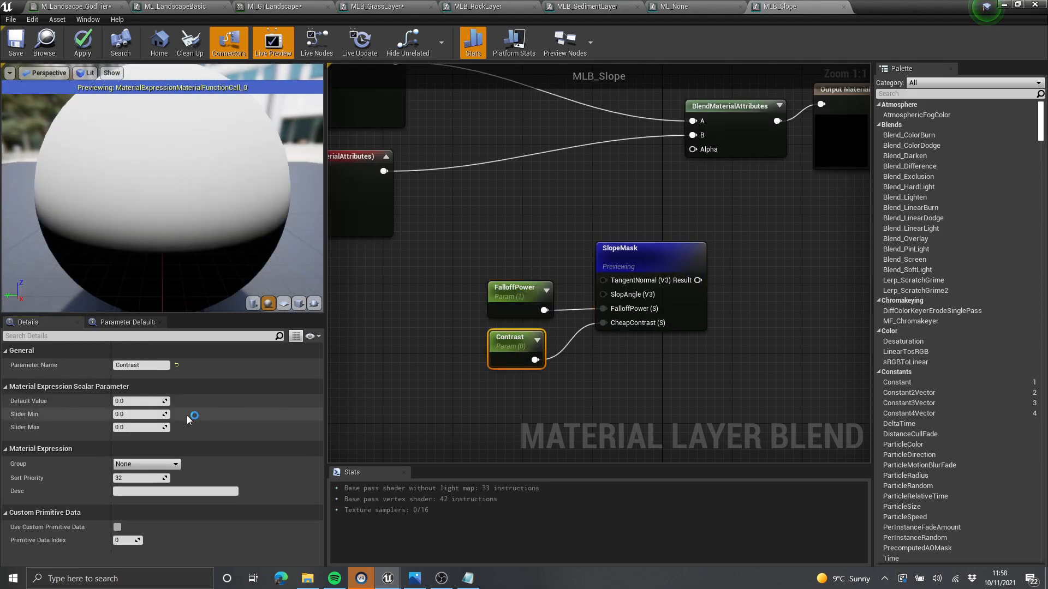
pyautogui.scroll(-4, 211, 253)
pyautogui.moveTo(211, 253); pyautogui.dragTo(166, 251)
pyautogui.moveTo(162, 190)
pyautogui.mouseDown()
pyautogui.moveTo(172, 180)
pyautogui.moveTo(162, 197)
pyautogui.mouseUp()
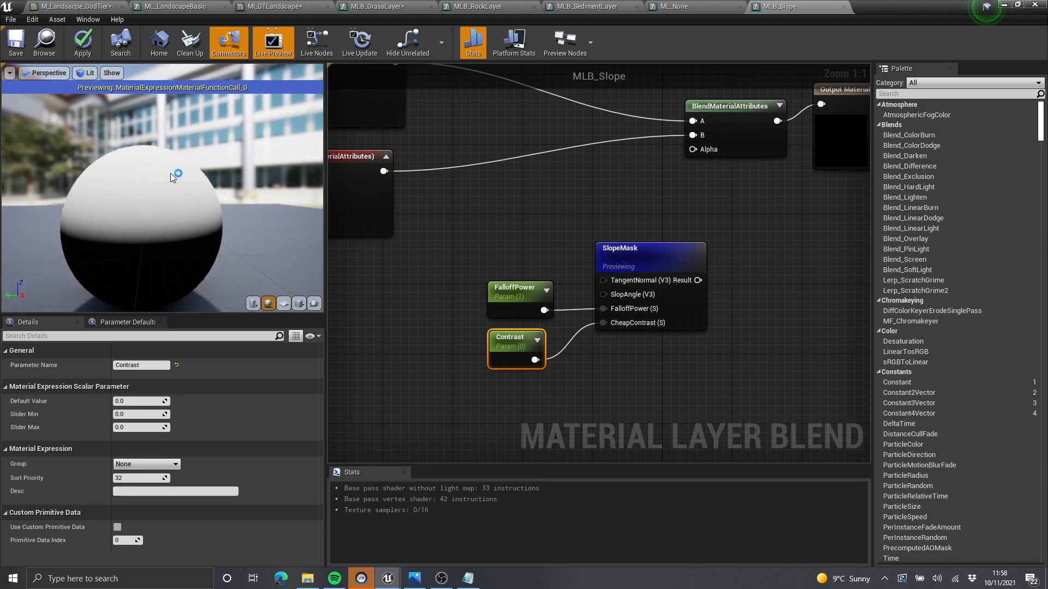
pyautogui.moveTo(157, 235); pyautogui.dragTo(158, 228)
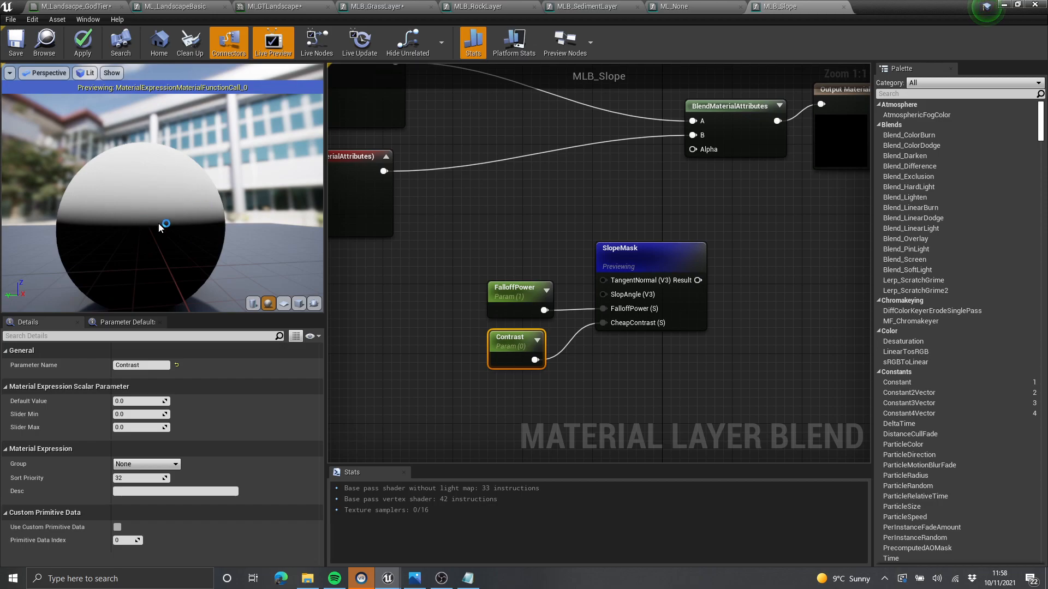
# Step: Add a OneMinus node, connect SlopeMask's Result to it and preview the inverted mask
pyautogui.moveTo(623, 373); pyautogui.dragTo(620, 360, button='right')
pyautogui.moveTo(474, 376); pyautogui.dragTo(514, 264)
pyautogui.click(631, 261)
pyautogui.moveTo(649, 271); pyautogui.dragTo(688, 264, button='right')
pyautogui.rightClick(688, 264)
pyautogui.write('1-x')
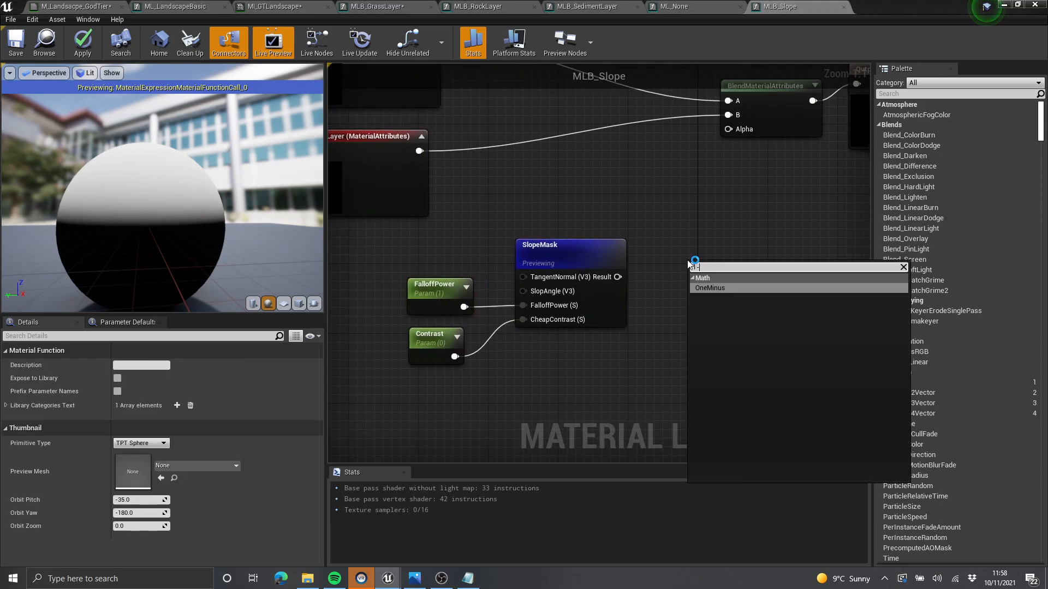
pyautogui.press('Return')
pyautogui.moveTo(618, 276); pyautogui.dragTo(696, 283)
pyautogui.rightClick(696, 283)
pyautogui.click(725, 303)
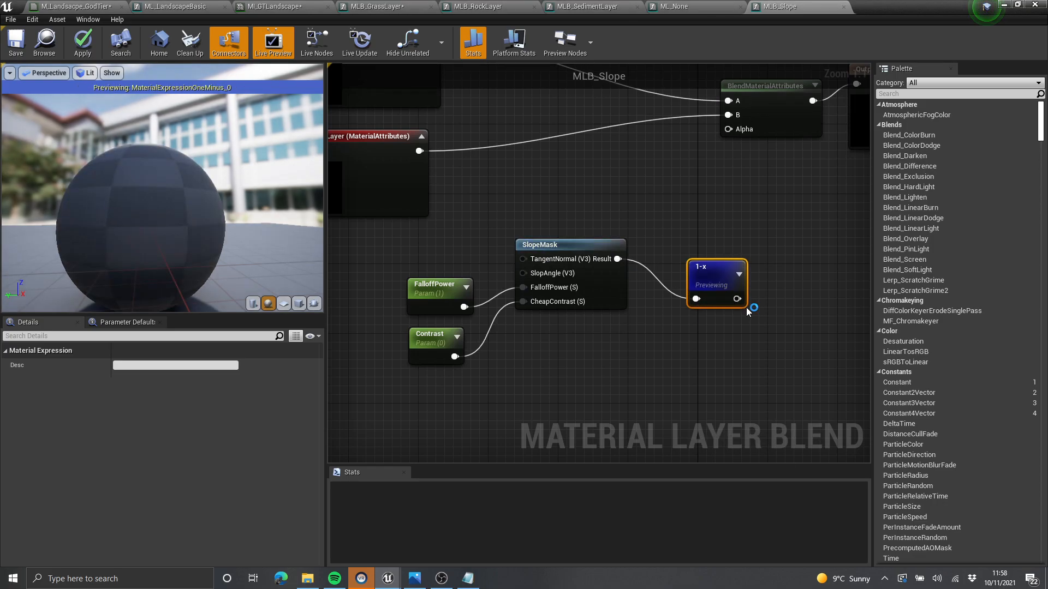
# Step: Try FalloffPower defaults of 4 and 0.1 on the previewed inverted mask
pyautogui.click(435, 287)
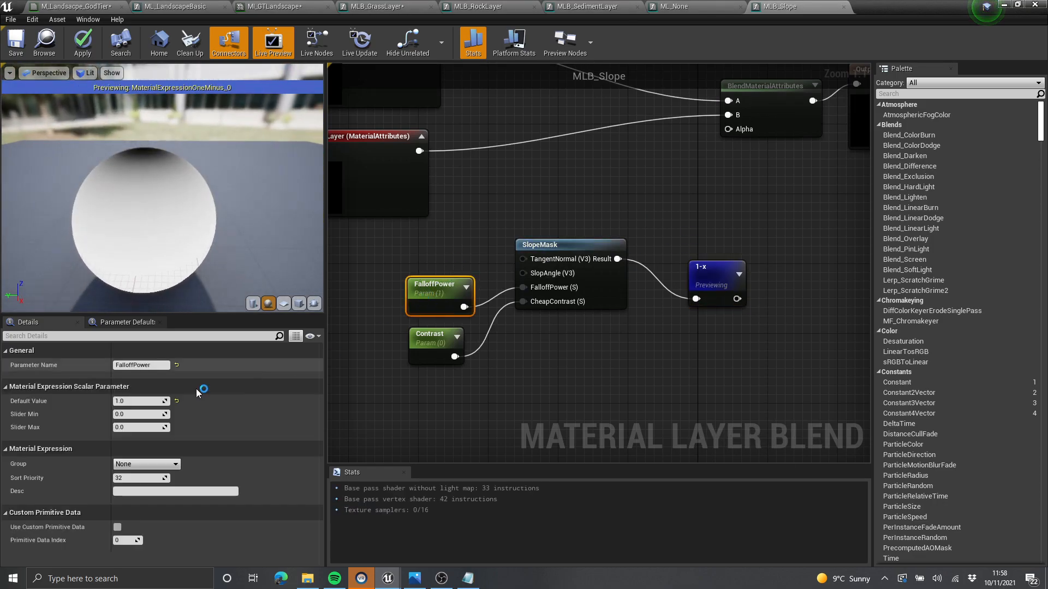
pyautogui.moveTo(147, 400); pyautogui.dragTo(165, 400)
pyautogui.click(596, 367)
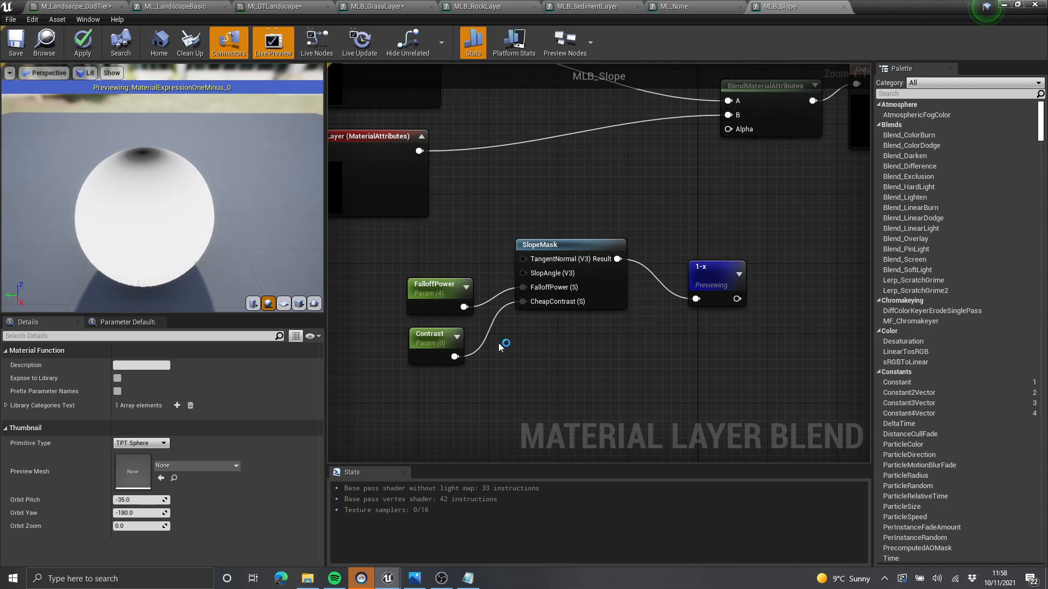
pyautogui.click(427, 307)
pyautogui.write('0.1')
pyautogui.press('Return')
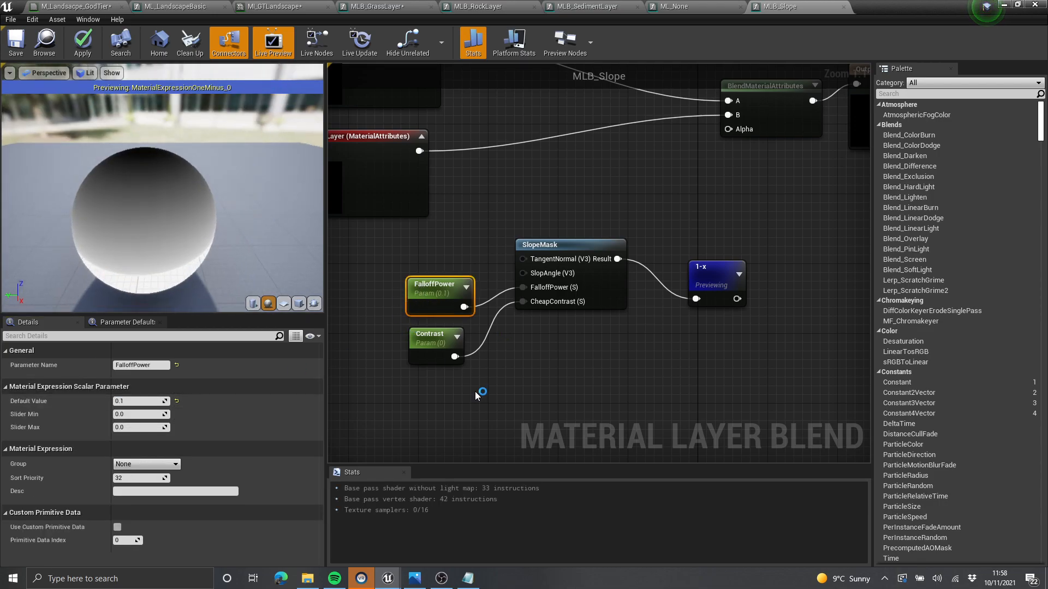
# Step: Try a Contrast default of 1 on the inverted mask, and set it to 0.2
pyautogui.moveTo(256, 218); pyautogui.dragTo(244, 288)
pyautogui.write('1')
pyautogui.press('Return')
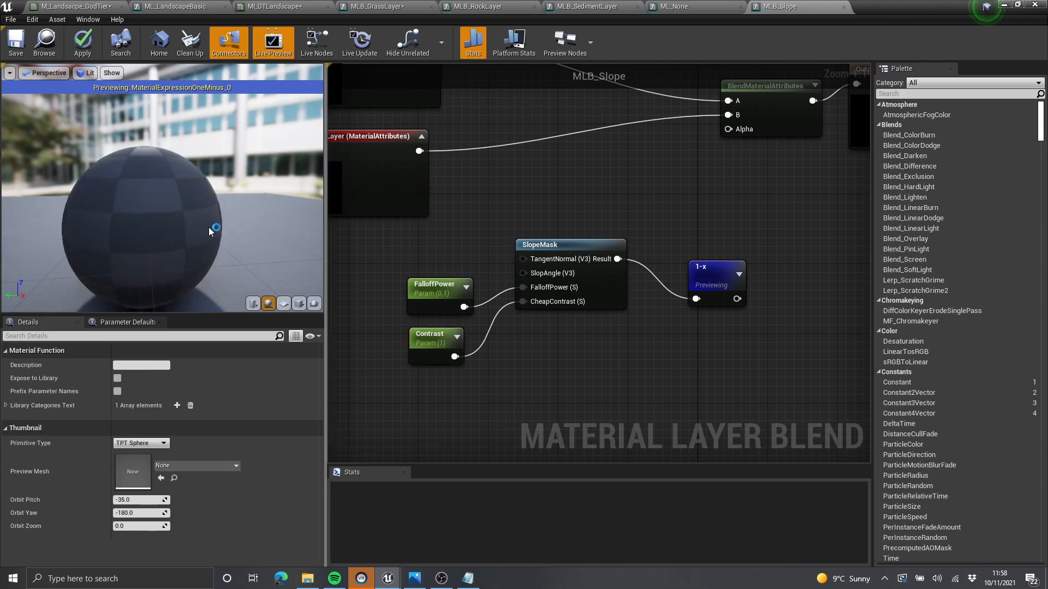
pyautogui.moveTo(168, 168); pyautogui.dragTo(179, 165)
pyautogui.click(417, 329)
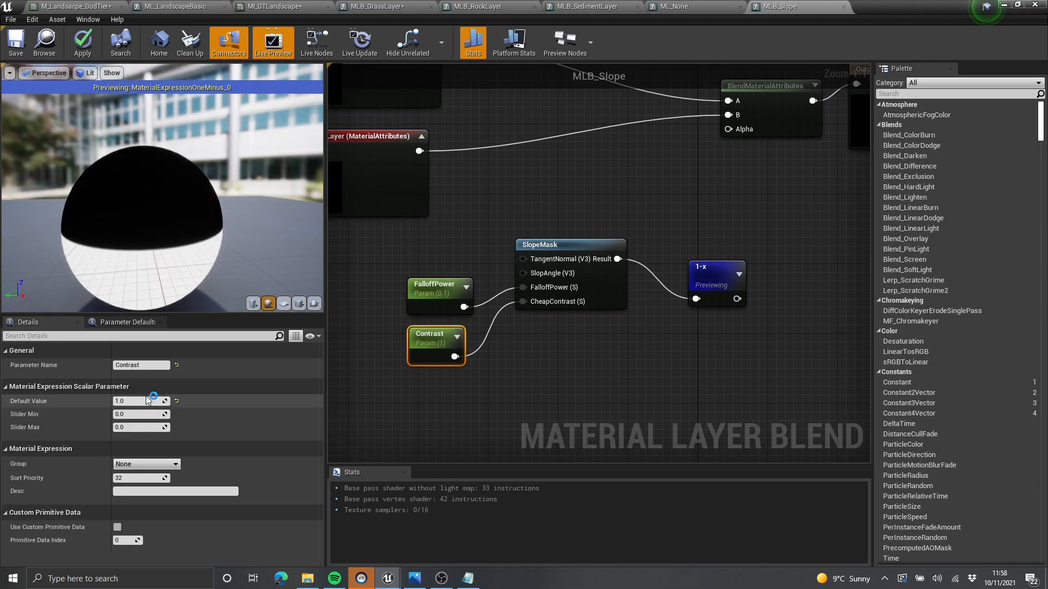
pyautogui.write('0.2')
pyautogui.press('Return')
# Step: Test FalloffPower defaults of 0.3 and 0.4 and settle on 0.2
pyautogui.click(434, 288)
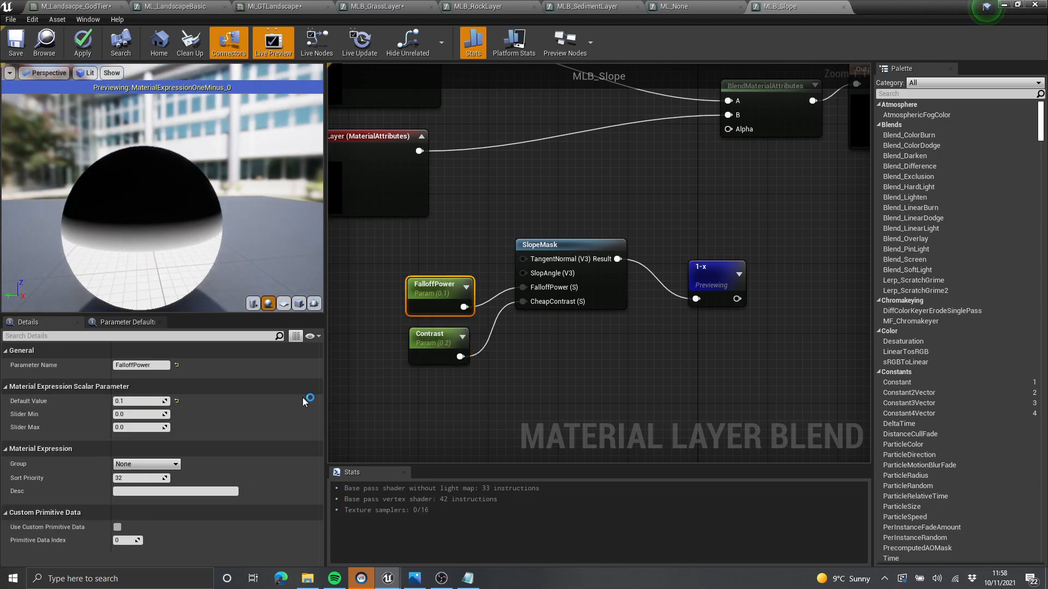
pyautogui.click(141, 401)
pyautogui.write('0.2')
pyautogui.press('Return')
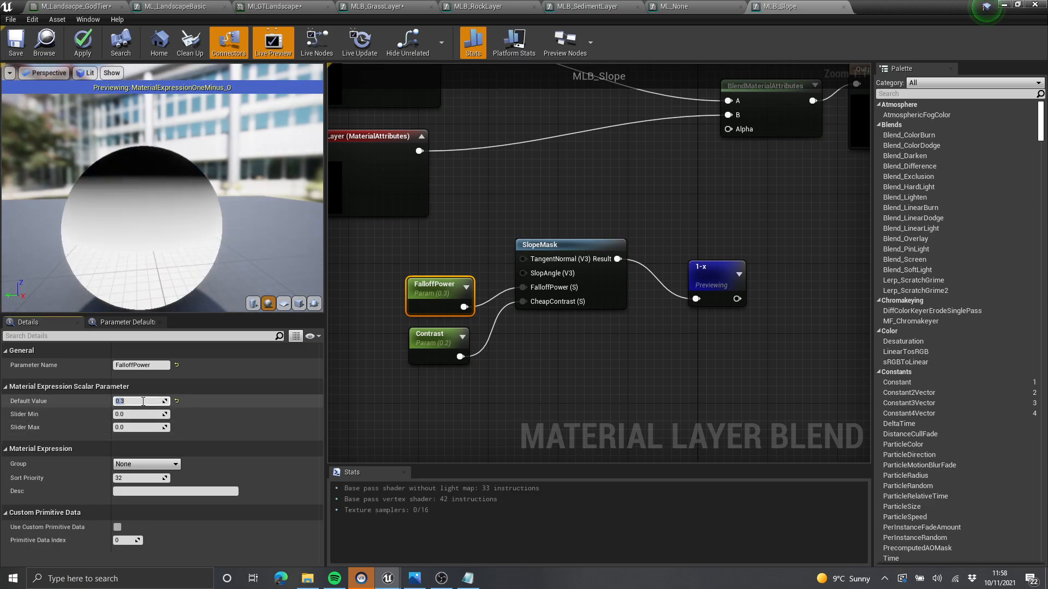
pyautogui.write('.3')
pyautogui.press('Return')
pyautogui.write('.4')
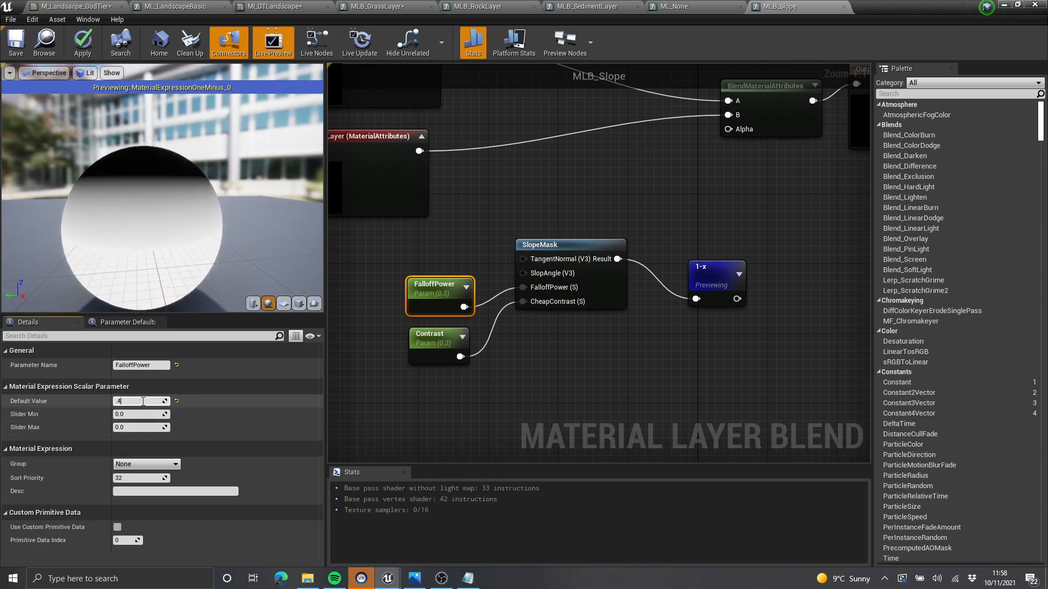
pyautogui.press('Return')
pyautogui.write('.2')
pyautogui.press('Return')
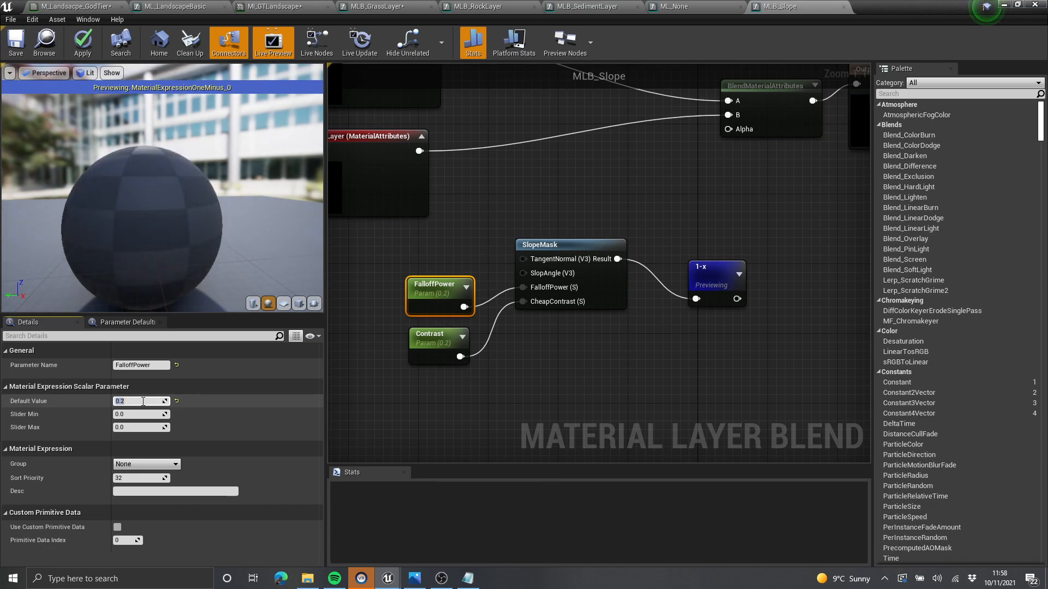
# Step: Rearrange the slope mask nodes and connect the 1-x output to BlendMaterialAttributes' Alpha input
pyautogui.moveTo(498, 229); pyautogui.dragTo(433, 341)
pyautogui.moveTo(444, 294); pyautogui.dragTo(521, 267, button='right')
pyautogui.moveTo(521, 267); pyautogui.dragTo(516, 262)
pyautogui.moveTo(516, 262); pyautogui.dragTo(474, 290, button='right')
pyautogui.moveTo(492, 261); pyautogui.dragTo(462, 338)
pyautogui.moveTo(464, 294); pyautogui.dragTo(473, 303)
pyautogui.click(693, 229)
pyautogui.moveTo(693, 229); pyautogui.dragTo(616, 267, button='right')
pyautogui.moveTo(672, 305); pyautogui.dragTo(688, 167)
pyautogui.click(696, 261)
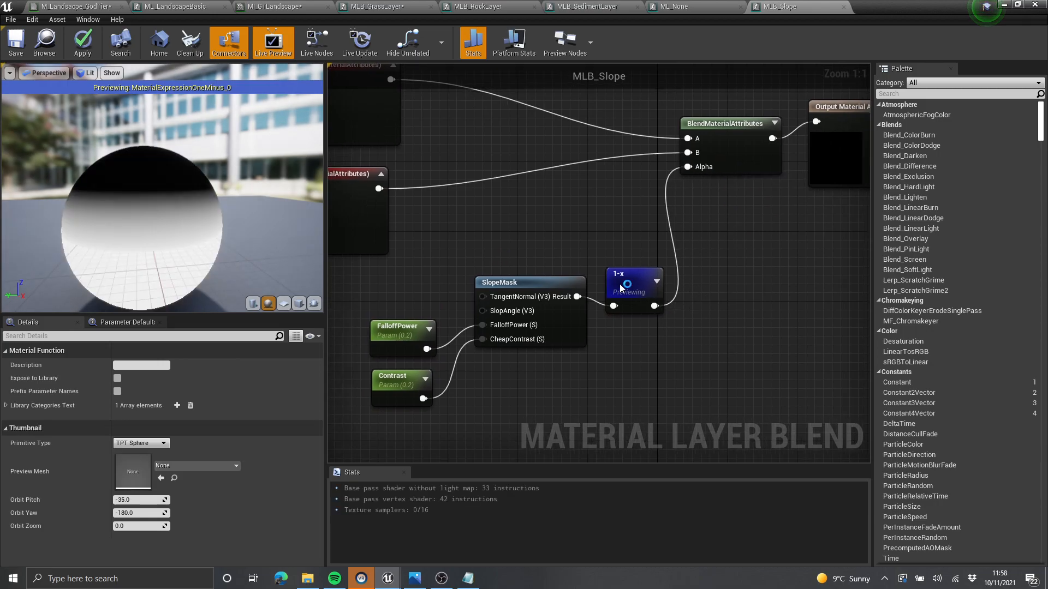
# Step: Stop previewing the 1-x node and apply the changes to MLB_Slope
pyautogui.rightClick(620, 283)
pyautogui.click(655, 329)
pyautogui.scroll(-2, 682, 267)
pyautogui.click(685, 264)
pyautogui.click(82, 42)
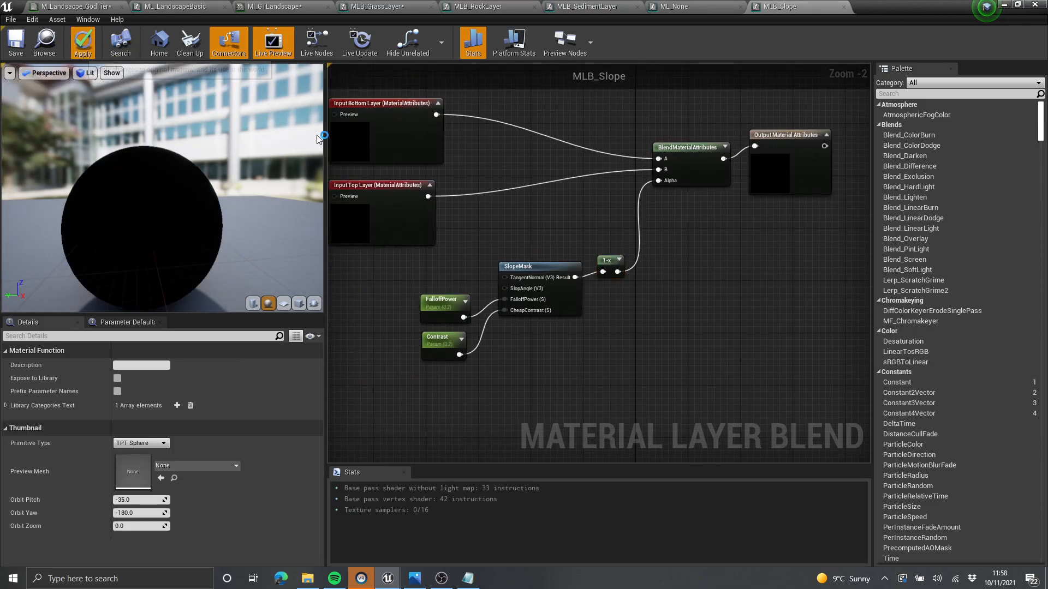
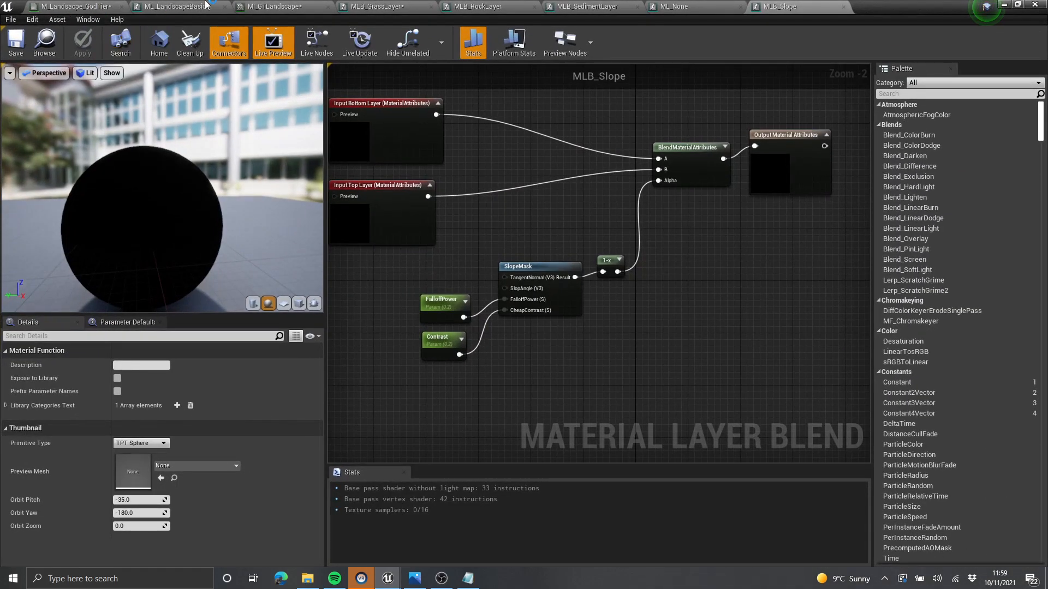
# Step: In MI_GTLandscape, collapse the existing layers' parameters and add a new layer named Slopes
pyautogui.click(206, 6)
pyautogui.click(376, 6)
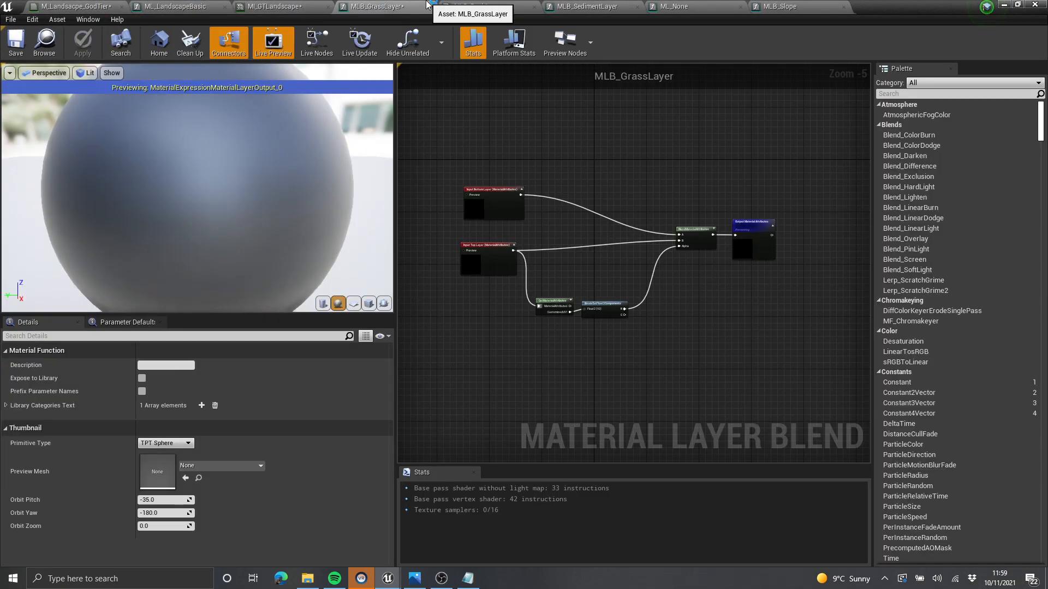
pyautogui.click(279, 6)
pyautogui.scroll(4, 157, 197)
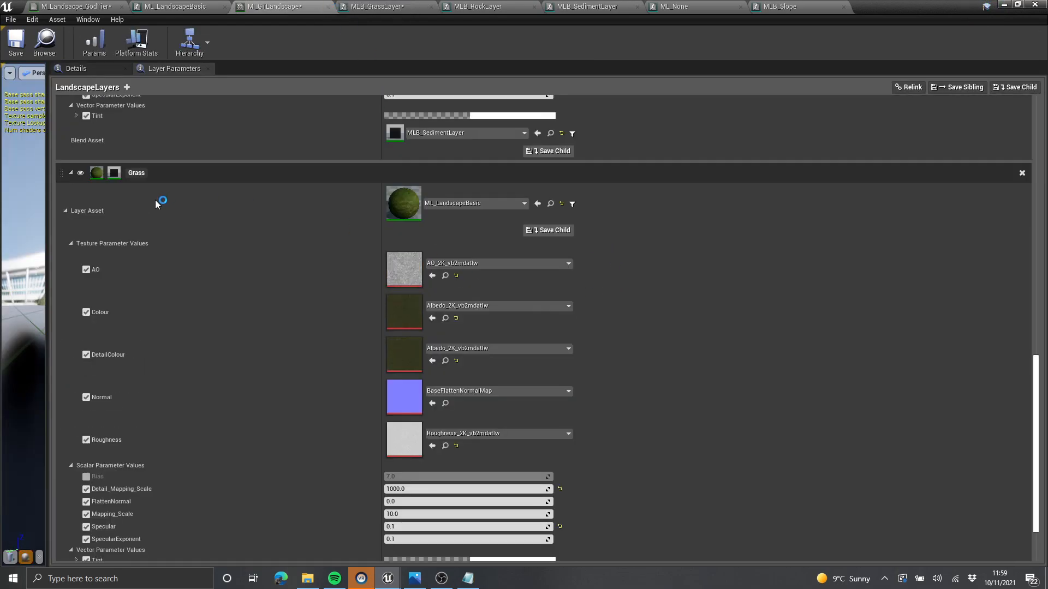
pyautogui.scroll(8, 79, 197)
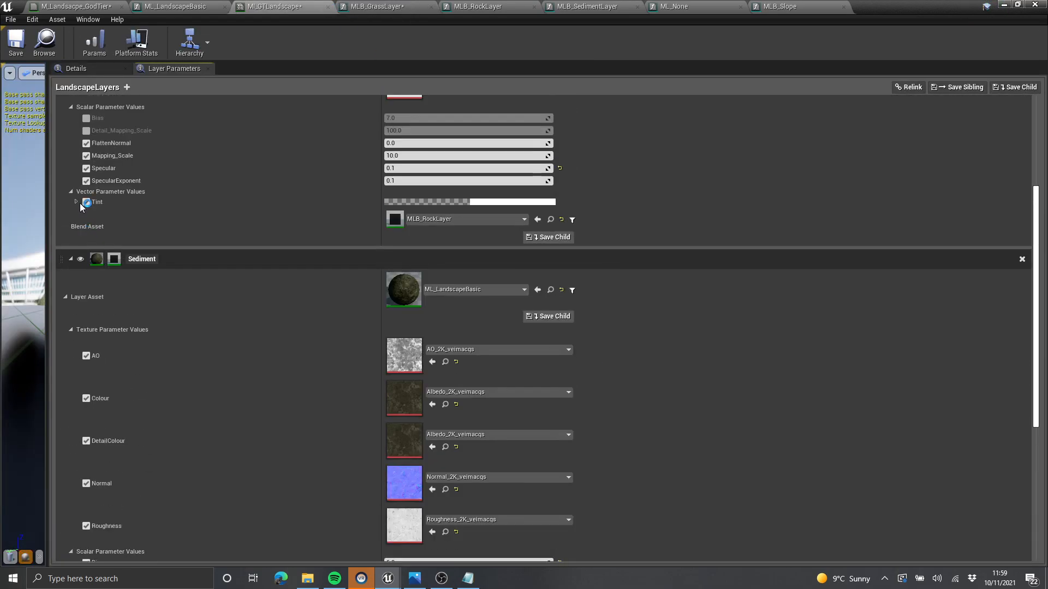
pyautogui.click(71, 259)
pyautogui.scroll(1, 80, 129)
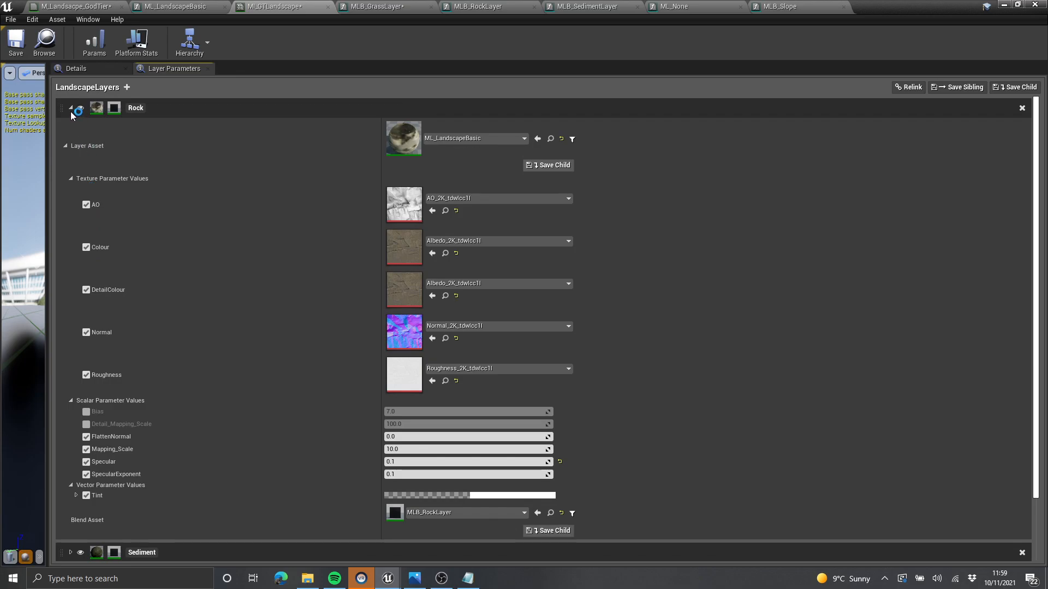
pyautogui.click(70, 109)
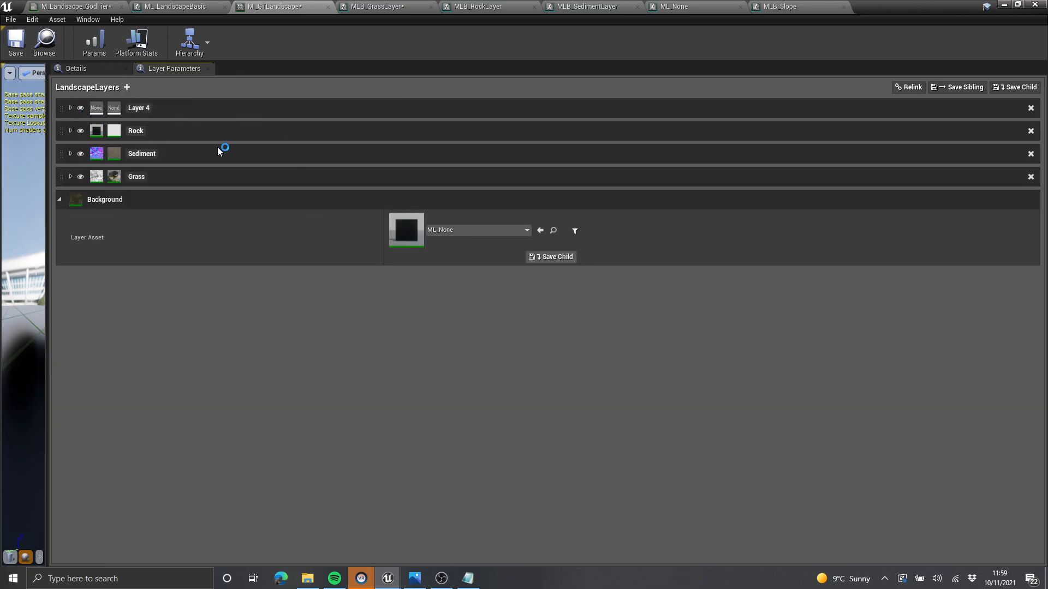
pyautogui.click(145, 108)
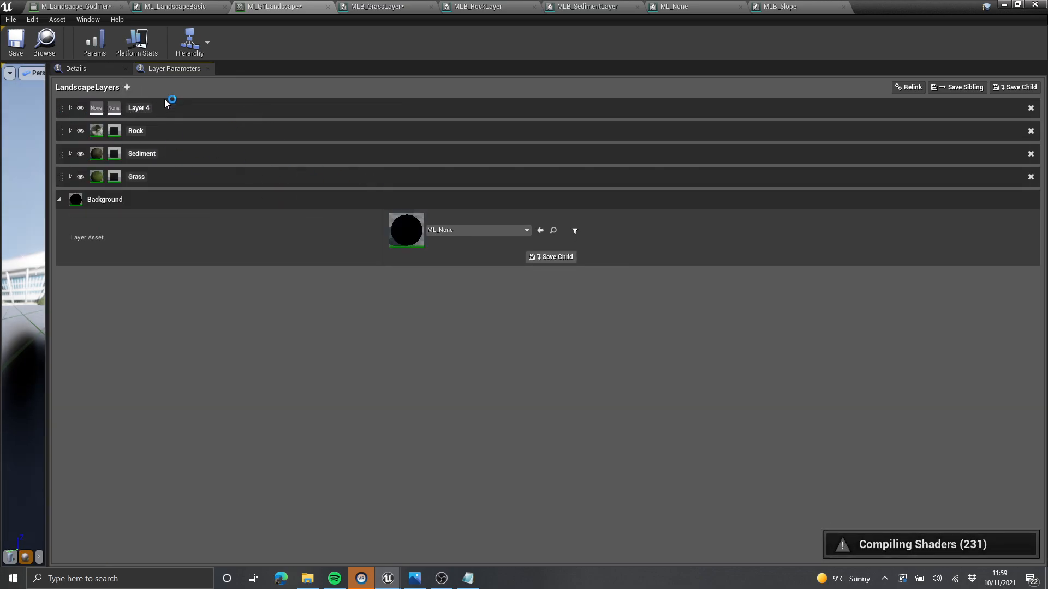
pyautogui.write('Slopes')
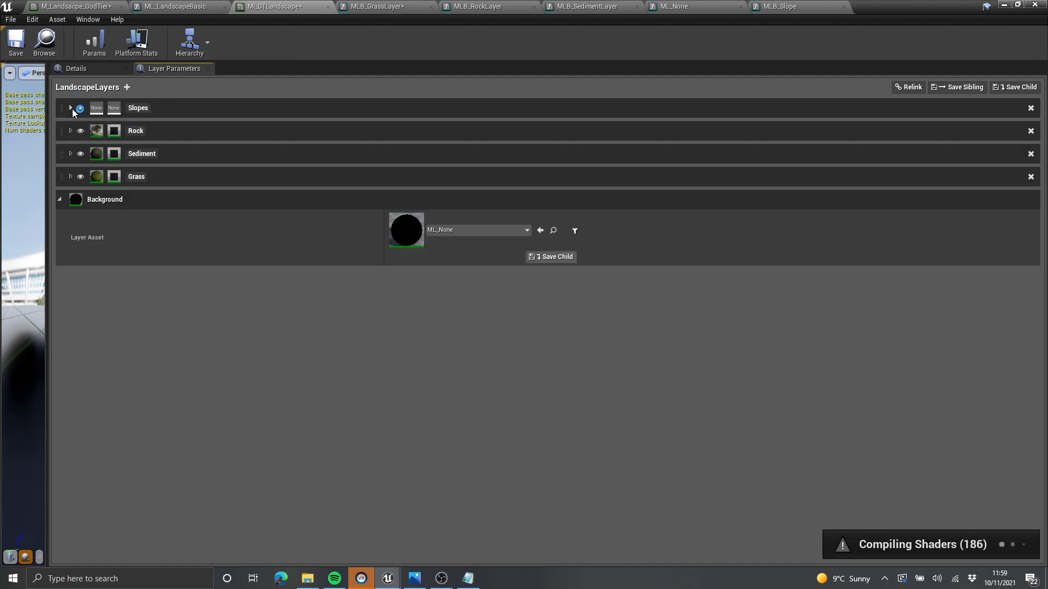
# Step: Assign ML_LandscapeBasic as the Slopes layer's asset and MLB_Slope as its blend asset
pyautogui.click(72, 109)
pyautogui.click(467, 138)
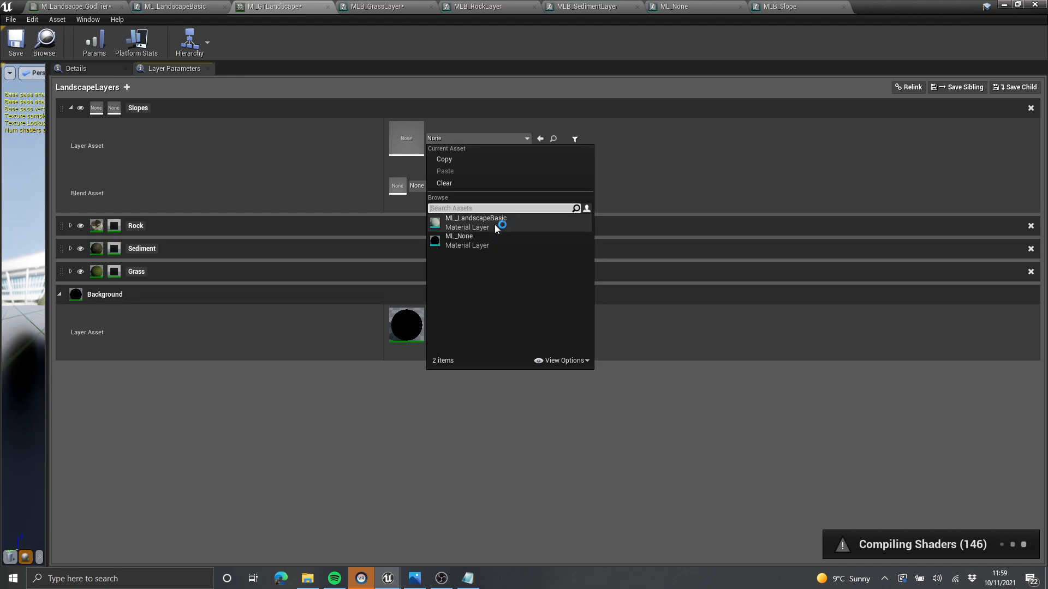
pyautogui.click(498, 223)
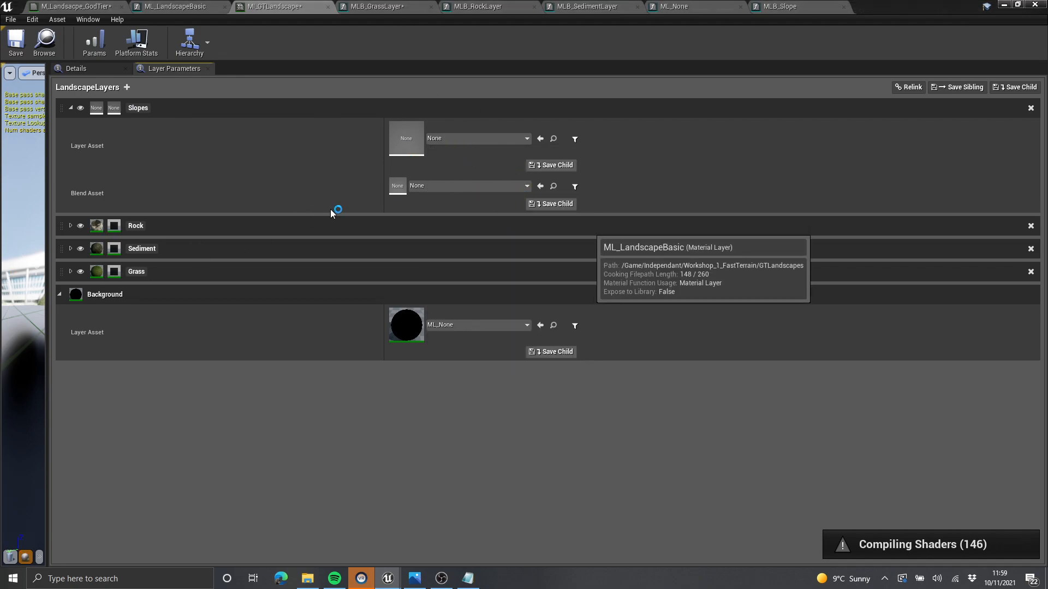
pyautogui.click(475, 186)
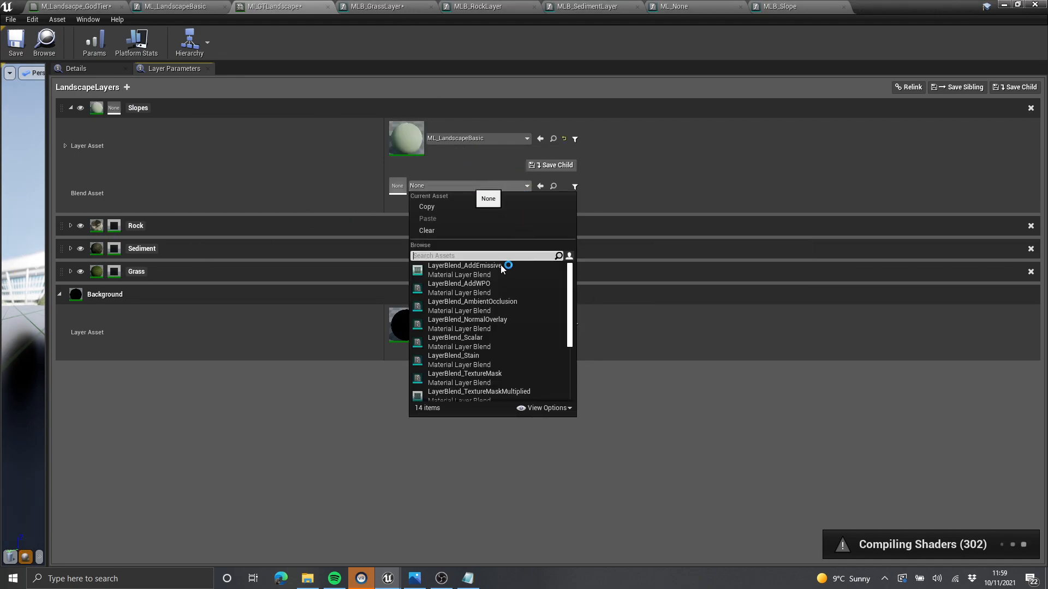
pyautogui.write('slope')
pyautogui.click(472, 266)
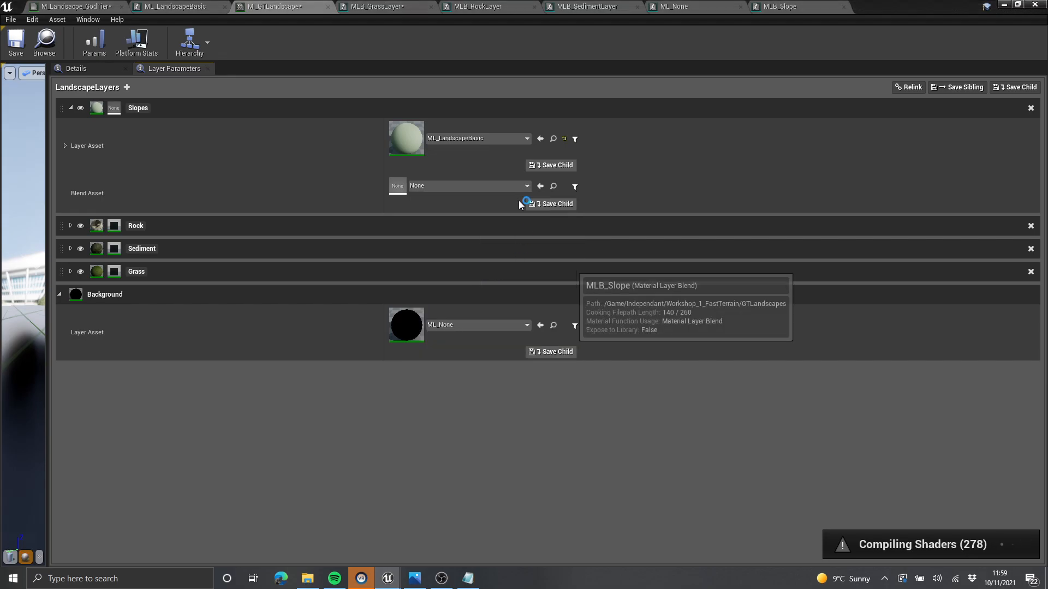
# Step: Shrink the material instance window over the level editor, save the instance and inspect the landscape in a full-screen viewport
pyautogui.moveTo(907, 13); pyautogui.dragTo(876, 57)
pyautogui.click(763, 103)
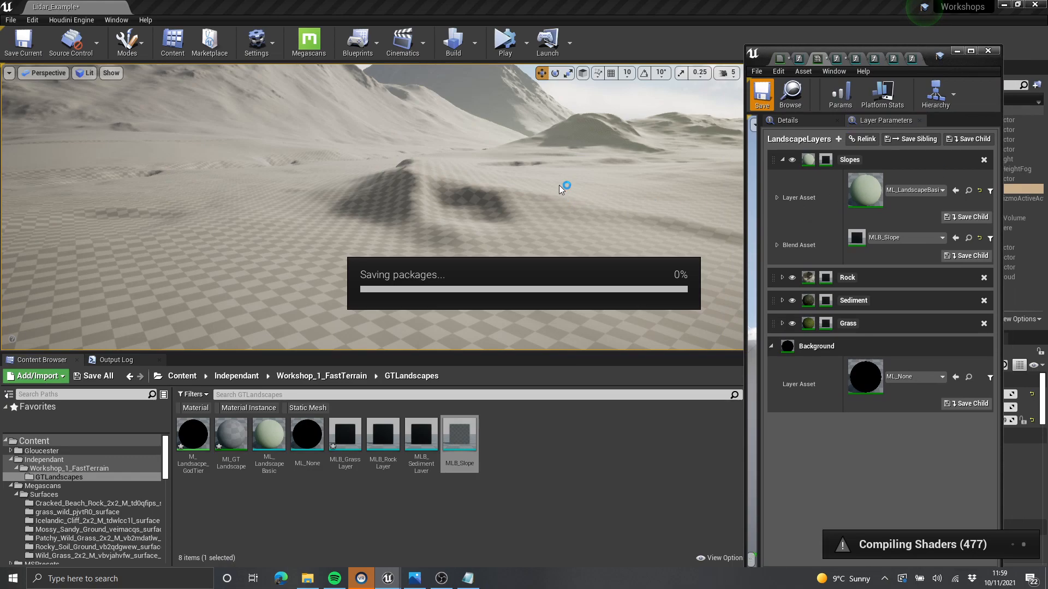
pyautogui.moveTo(554, 184); pyautogui.dragTo(545, 171, button='right')
pyautogui.press('F11')
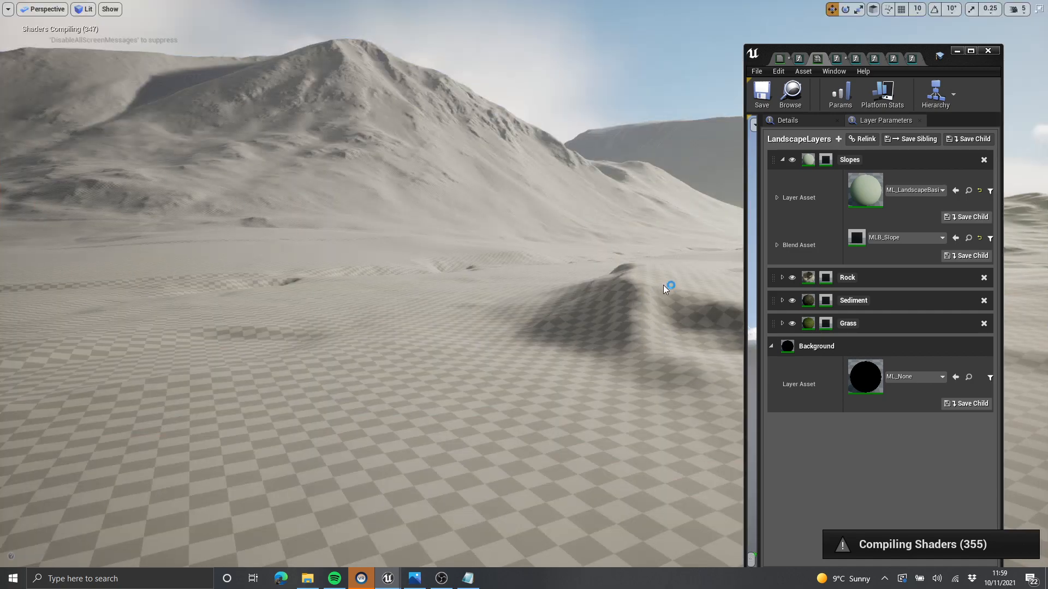
pyautogui.moveTo(597, 273); pyautogui.dragTo(604, 267, button='right')
pyautogui.moveTo(495, 221); pyautogui.dragTo(505, 203, button='right')
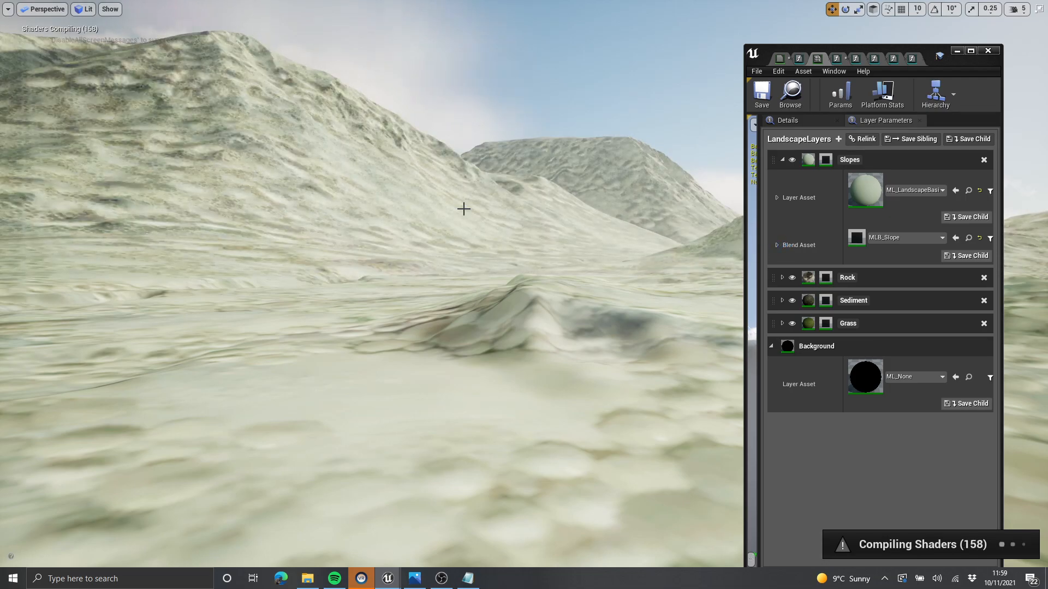
pyautogui.moveTo(553, 174); pyautogui.dragTo(595, 210, button='right')
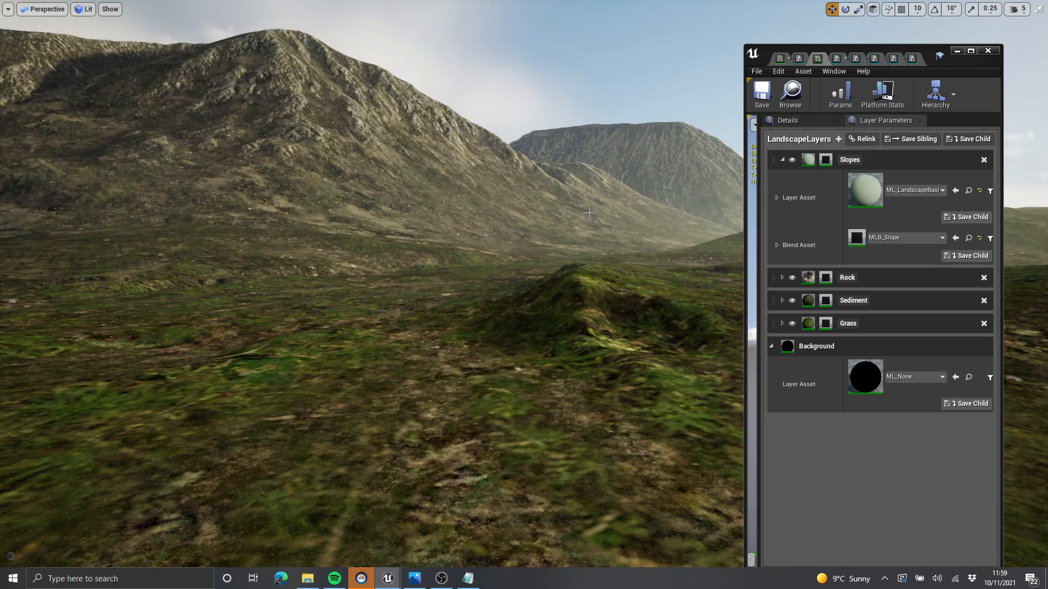
pyautogui.moveTo(524, 295)
pyautogui.mouseDown(button='right')
pyautogui.moveTo(502, 279)
pyautogui.moveTo(540, 283)
pyautogui.mouseUp(button='right')
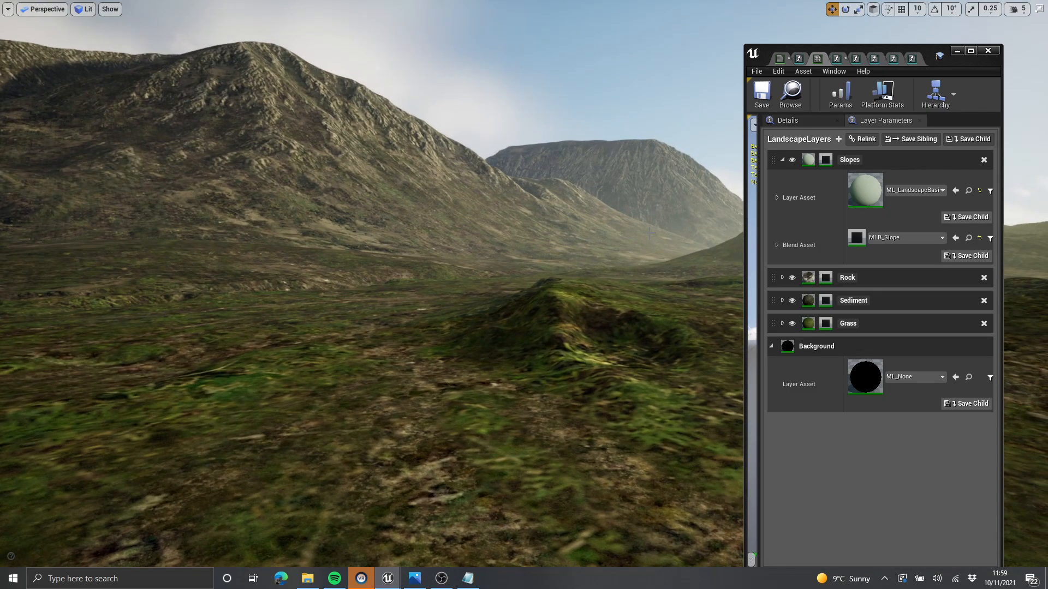
# Step: Enable the Contrast and FalloffPower overrides of the Slopes layer's MLB_Slope blend and set FalloffPower to 2
pyautogui.click(776, 245)
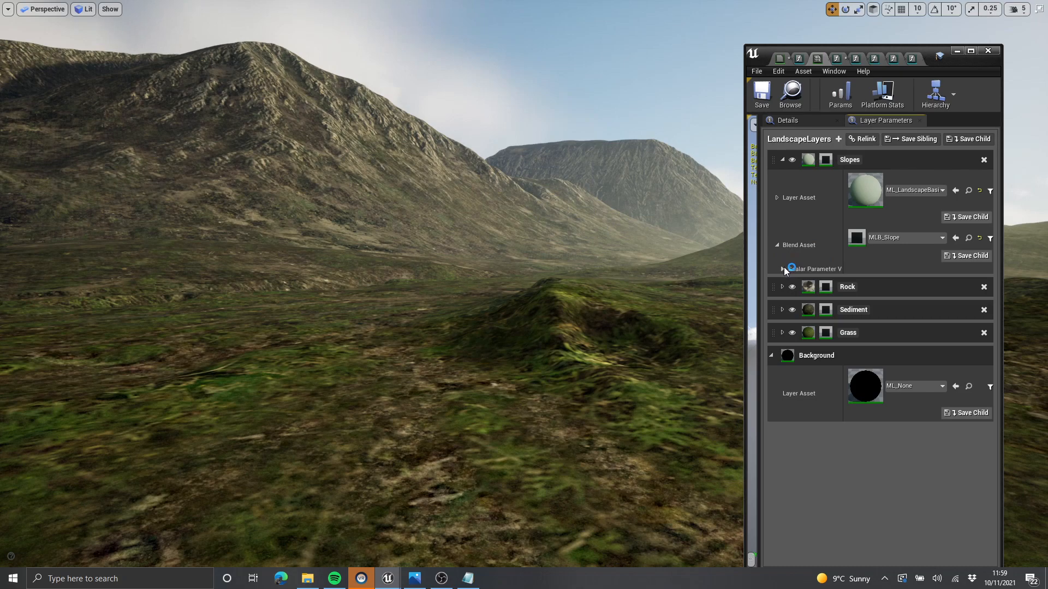
pyautogui.click(783, 269)
pyautogui.moveTo(462, 290)
pyautogui.mouseDown(button='right')
pyautogui.moveTo(449, 275)
pyautogui.moveTo(468, 279)
pyautogui.mouseUp(button='right')
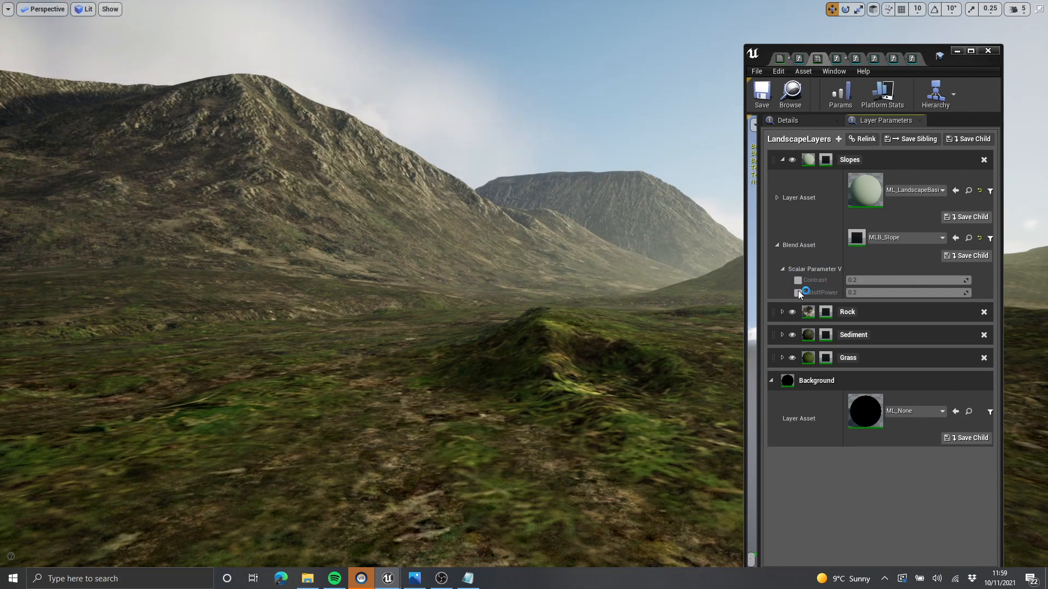
pyautogui.click(797, 293)
pyautogui.click(797, 281)
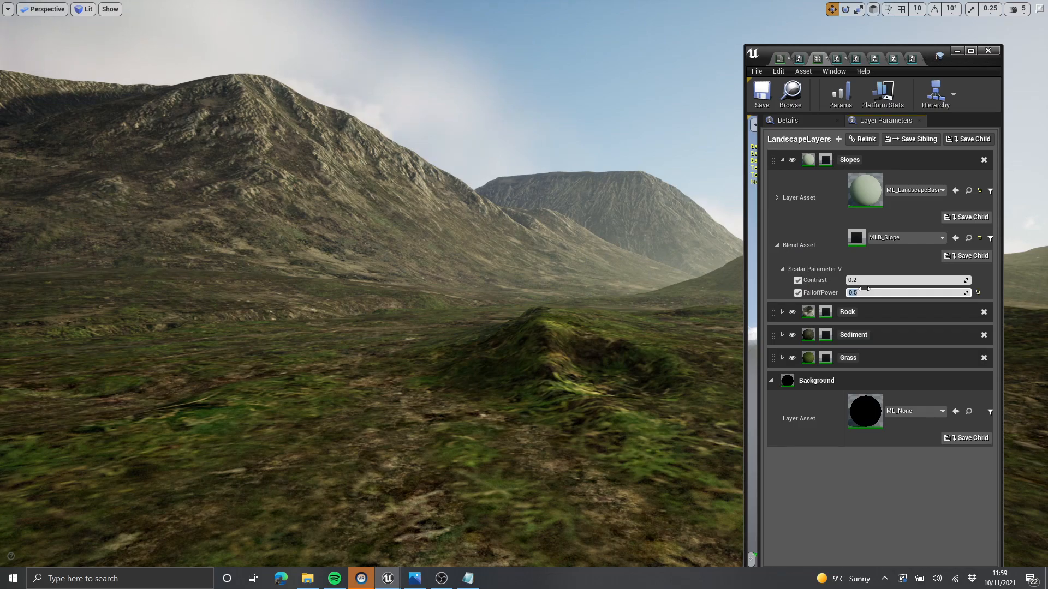
pyautogui.write('2')
pyautogui.press('Return')
# Step: Try a Contrast of 0.5 with FalloffPower at 2 on the Slopes blend and check the foreground mound
pyautogui.click(875, 279)
pyautogui.write('1')
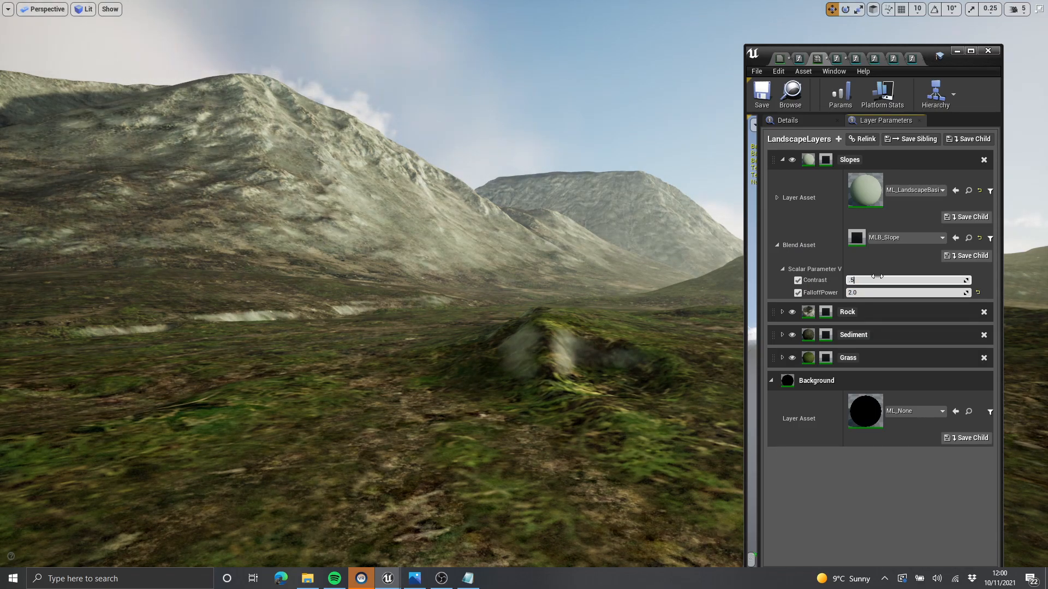
pyautogui.press('Return')
pyautogui.click(866, 292)
pyautogui.write('2')
pyautogui.press('Return')
pyautogui.press('w')
pyautogui.moveTo(546, 294)
pyautogui.mouseDown(button='right')
pyautogui.moveTo(578, 294)
pyautogui.moveTo(545, 305)
pyautogui.moveTo(545, 273)
pyautogui.moveTo(545, 283)
pyautogui.mouseUp(button='right')
pyautogui.click(888, 292)
pyautogui.write('2')
pyautogui.press('Return')
# Step: Test Slopes blend Contrast values of 0.5, 0 and 5 against the hillsides
pyautogui.click(871, 283)
pyautogui.write('0.5')
pyautogui.press('Return')
pyautogui.write('0')
pyautogui.press('Return')
pyautogui.write('5')
pyautogui.press('Return')
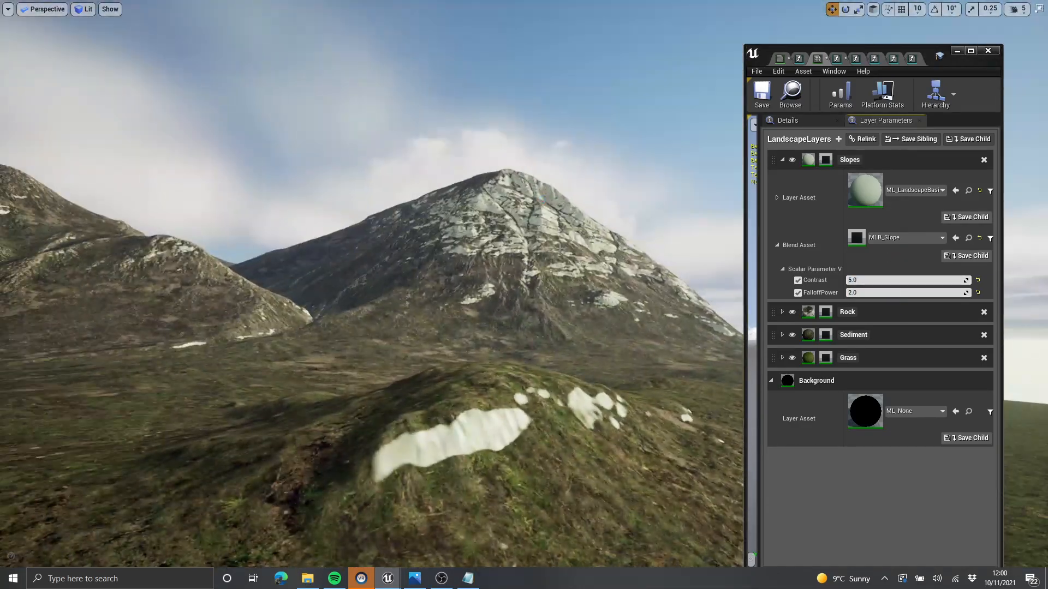
# Step: Try FalloffPower 5 and Contrast 4 on the Slopes blend, and settle on FalloffPower 2.5 and Contrast 2
pyautogui.click(884, 296)
pyautogui.write('5')
pyautogui.press('Return')
pyautogui.click(886, 281)
pyautogui.write('4')
pyautogui.press('Return')
pyautogui.click(879, 293)
pyautogui.write('2.5')
pyautogui.press('Return')
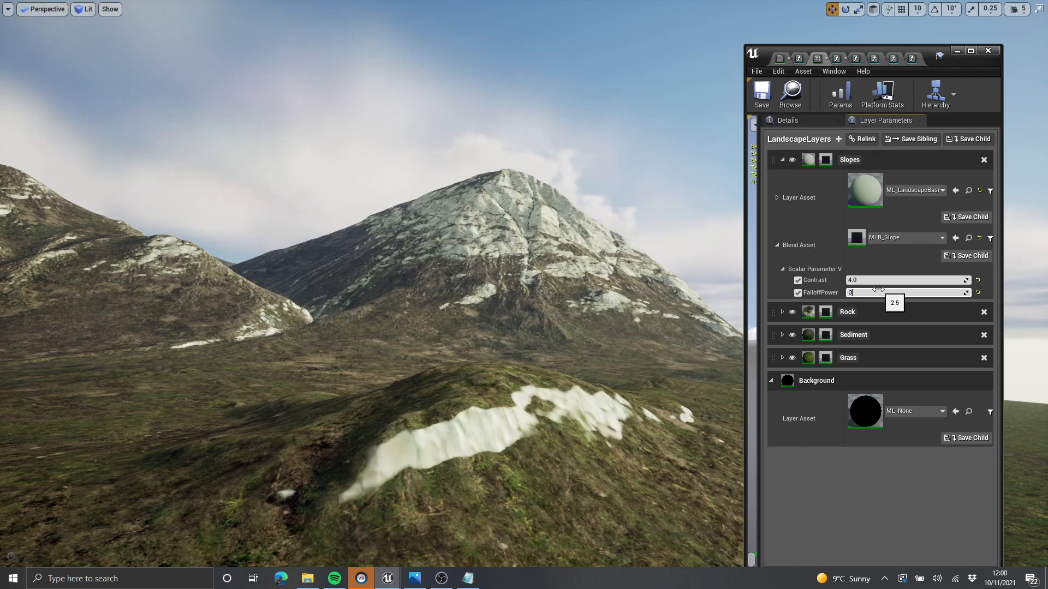
pyautogui.click(892, 281)
pyautogui.write('2')
pyautogui.press('Return')
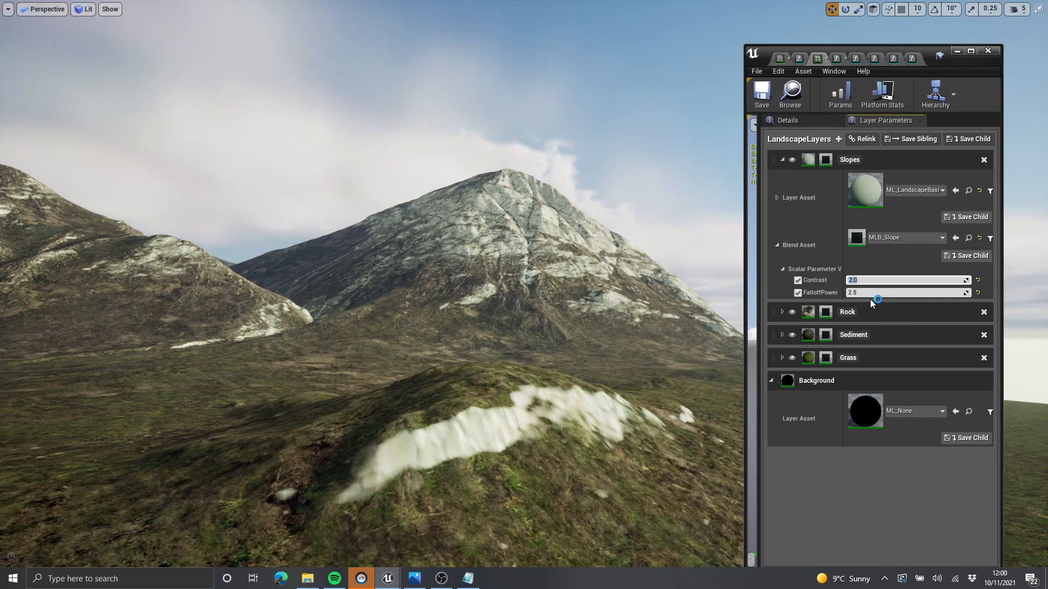
# Step: Leave the full-screen viewport and expand the Slopes layer asset's texture parameters
pyautogui.click(776, 198)
pyautogui.moveTo(448, 287); pyautogui.dragTo(443, 295, button='right')
pyautogui.press('F11')
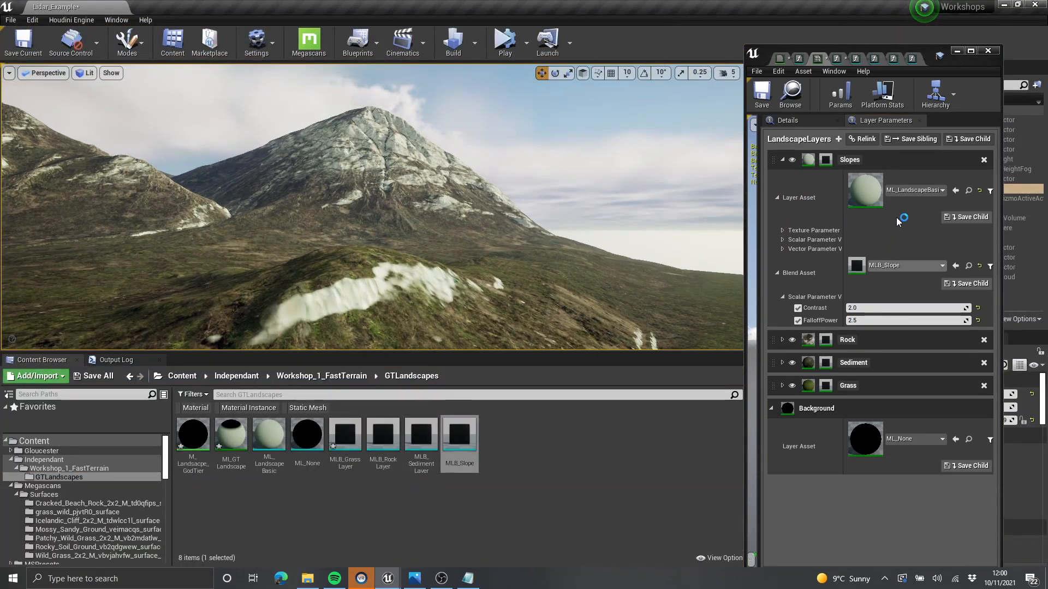
pyautogui.click(783, 231)
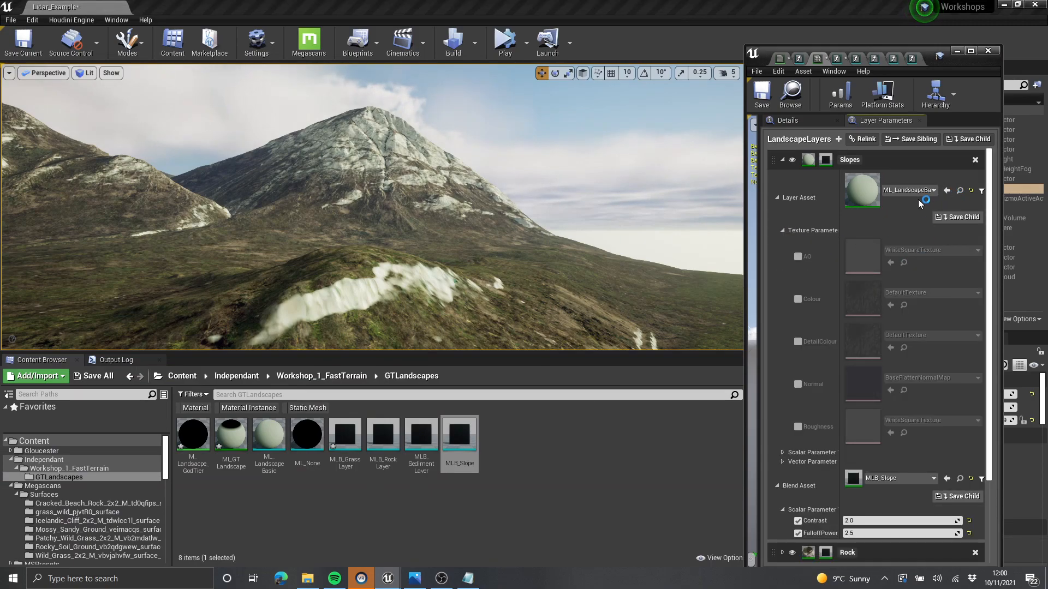
# Step: Look through the Megascans surface folders and open Icelandic_Cliff_2x2_M_tdwlcc1l_surface
pyautogui.click(958, 193)
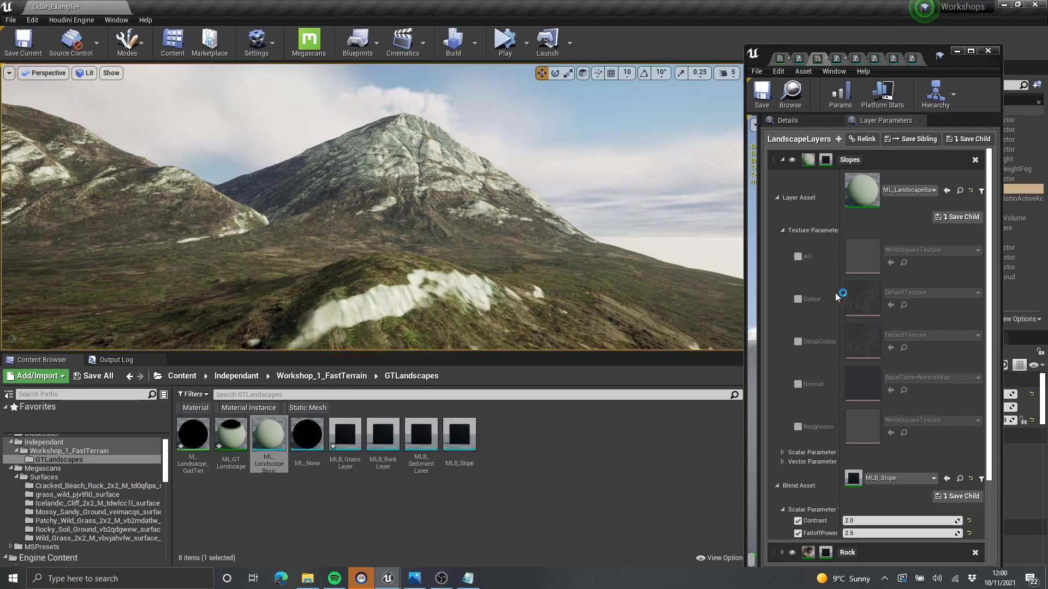
pyautogui.click(76, 495)
pyautogui.click(80, 503)
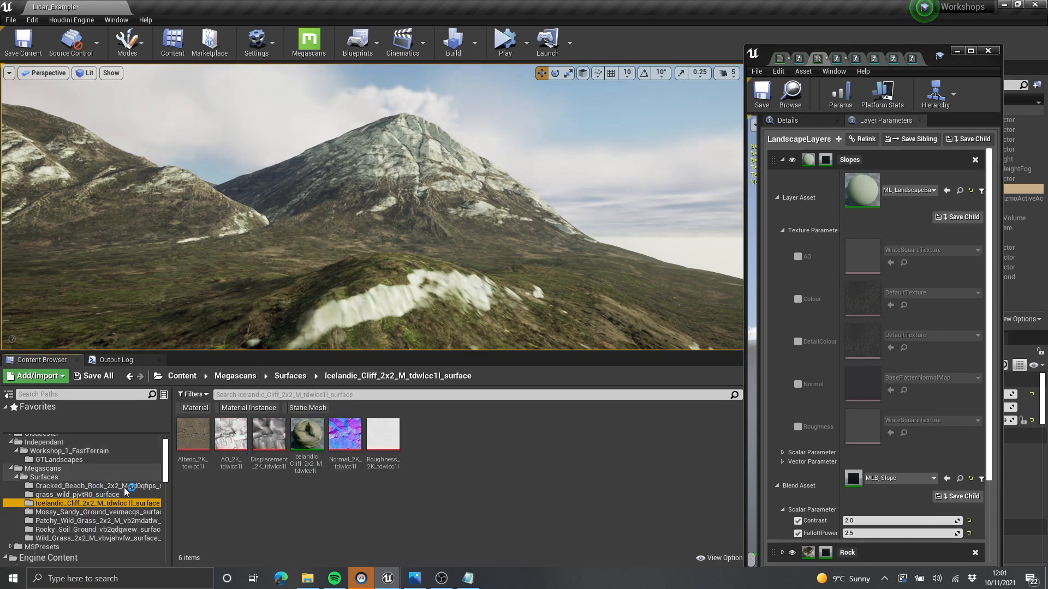
pyautogui.click(110, 485)
pyautogui.click(97, 496)
pyautogui.click(99, 503)
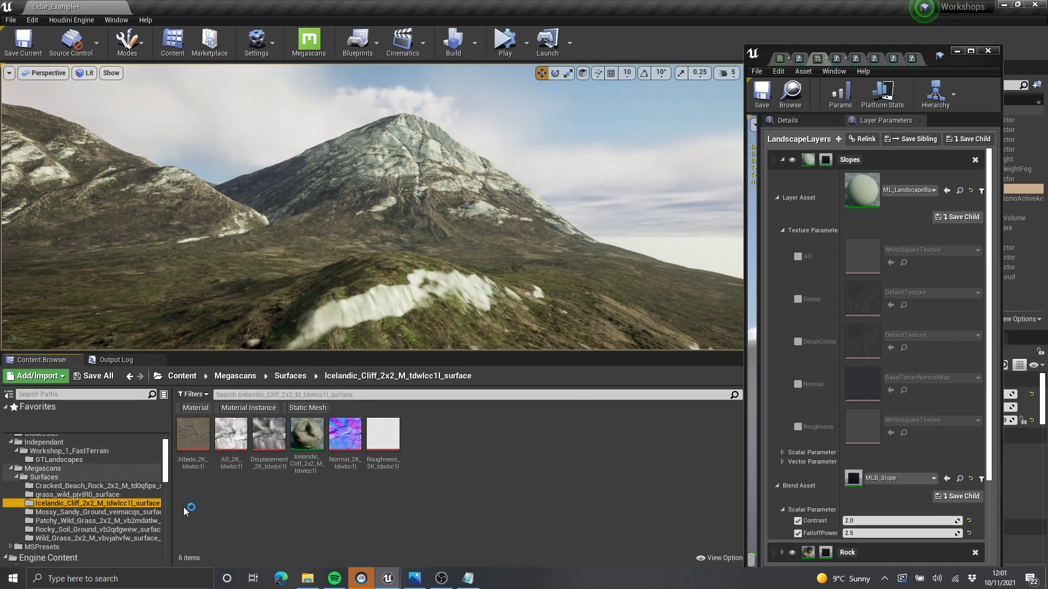
# Step: Enable the Slopes layer's AO, Colour, DetailColour, Normal and Roughness texture overrides
pyautogui.click(797, 257)
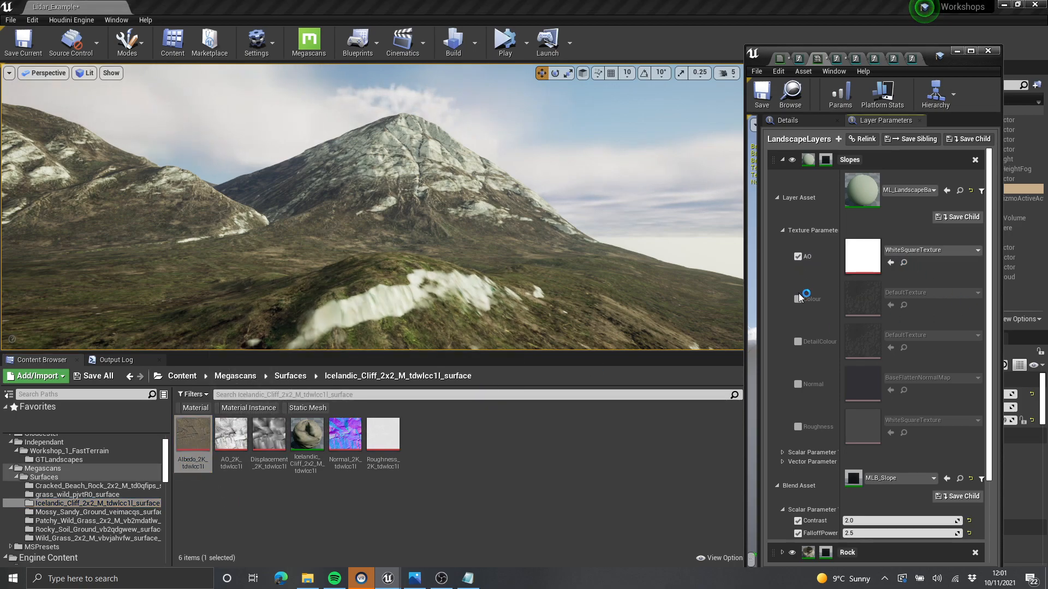
pyautogui.click(797, 299)
pyautogui.click(798, 342)
pyautogui.click(798, 385)
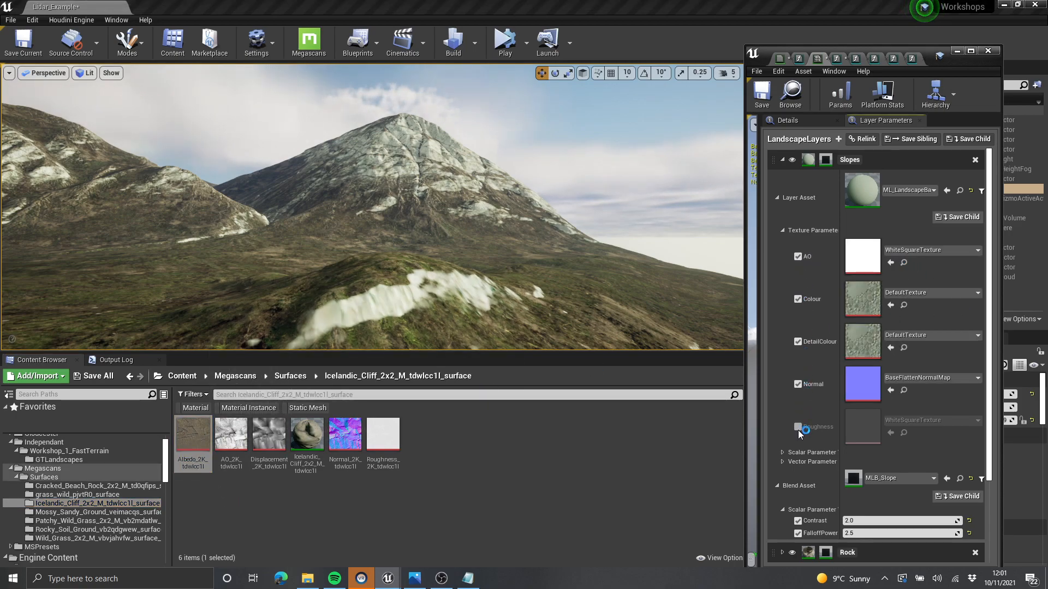
pyautogui.click(798, 428)
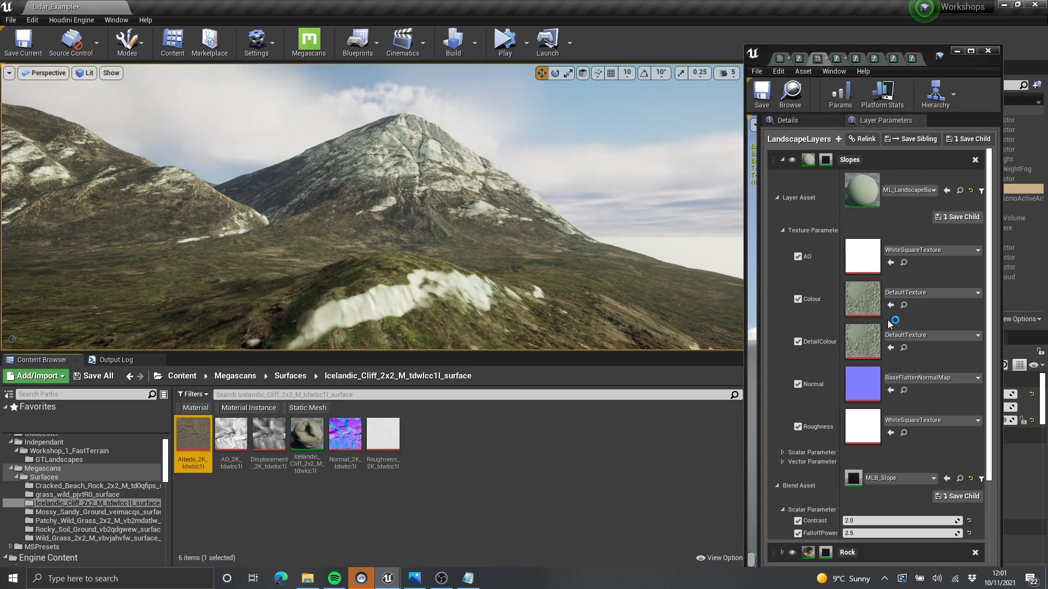
# Step: Assign the Icelandic Cliff albedo to Slopes' Colour and DetailColour, assign its matching Normal, Roughness and AO textures, and save the instance
pyautogui.click(891, 305)
pyautogui.click(891, 348)
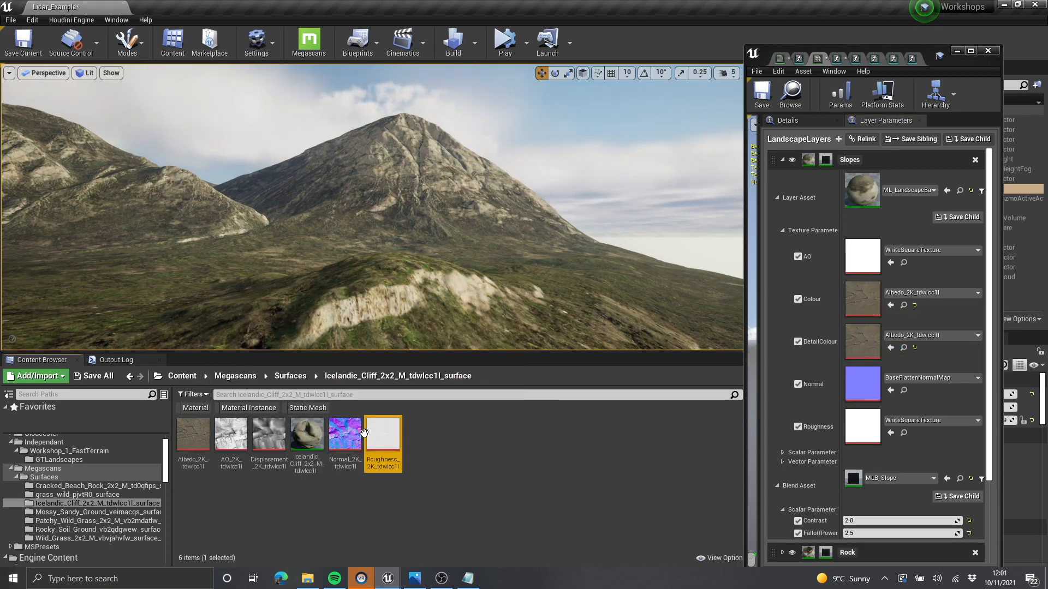
pyautogui.click(345, 436)
pyautogui.click(890, 390)
pyautogui.click(383, 436)
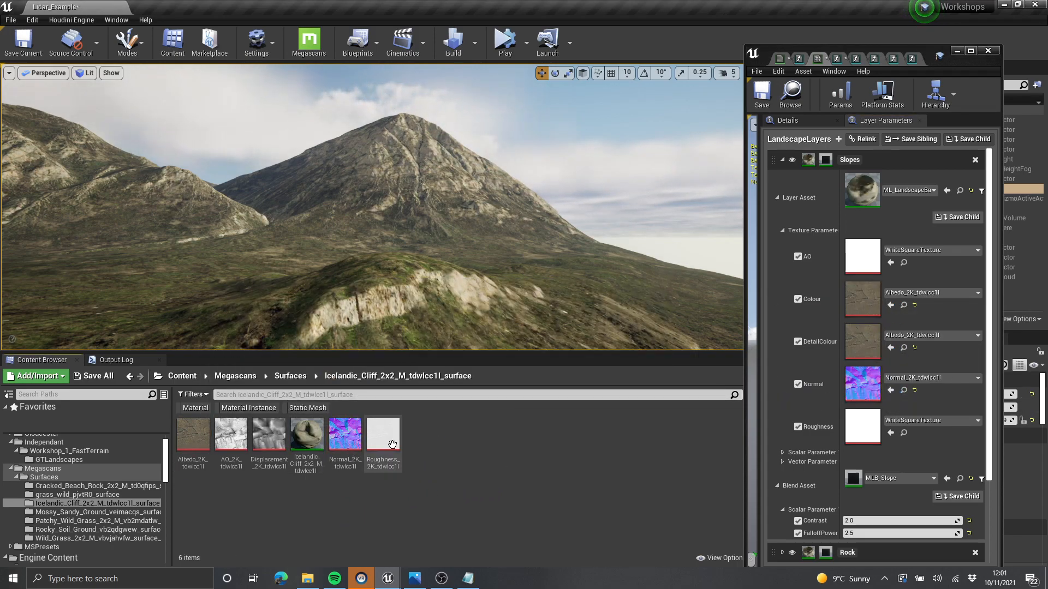
pyautogui.click(891, 433)
pyautogui.click(231, 435)
pyautogui.click(890, 262)
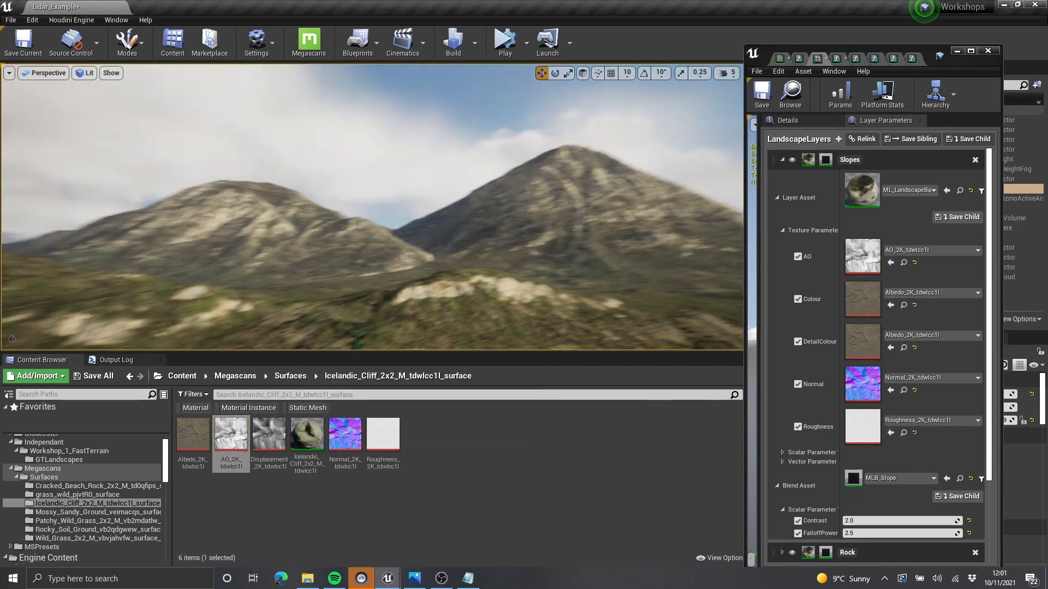
pyautogui.click(762, 93)
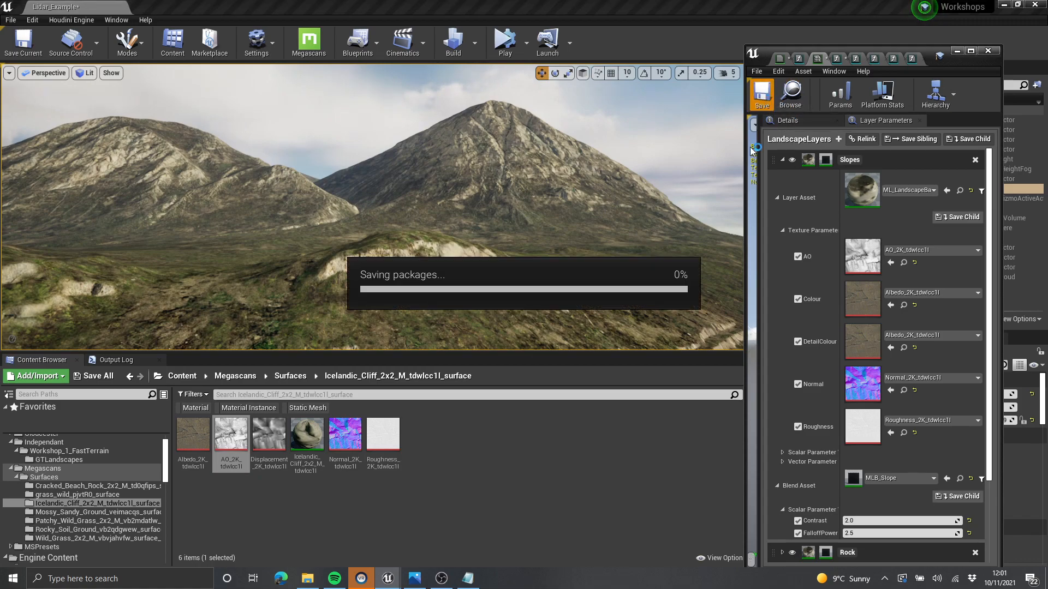
# Step: View the landscape in the full-screen viewport and collapse the Slopes layer in the material instance's layer stack
pyautogui.moveTo(642, 211); pyautogui.dragTo(660, 211, button='right')
pyautogui.press('F11')
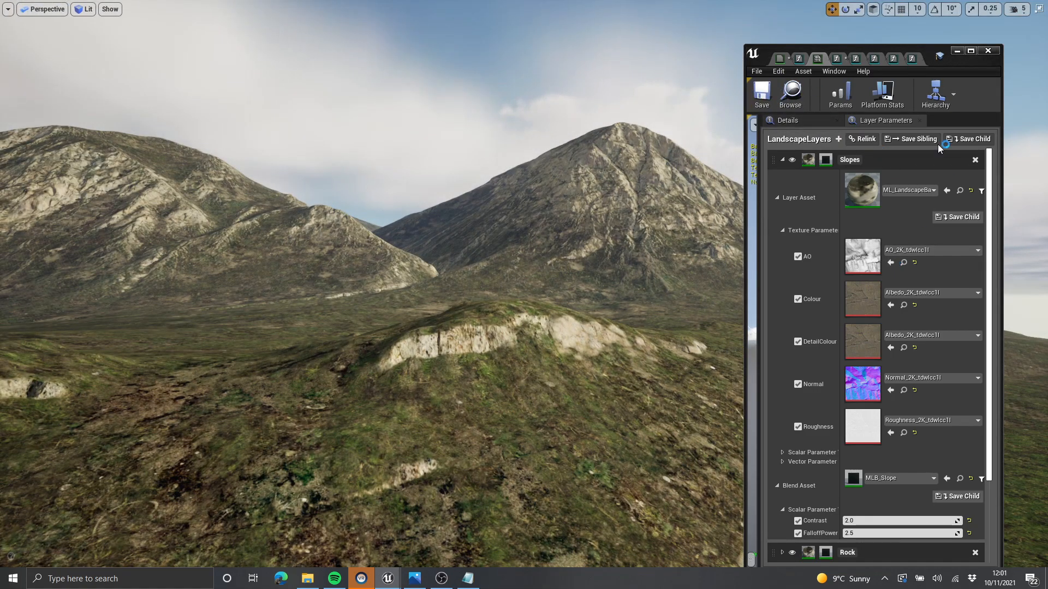
pyautogui.click(970, 53)
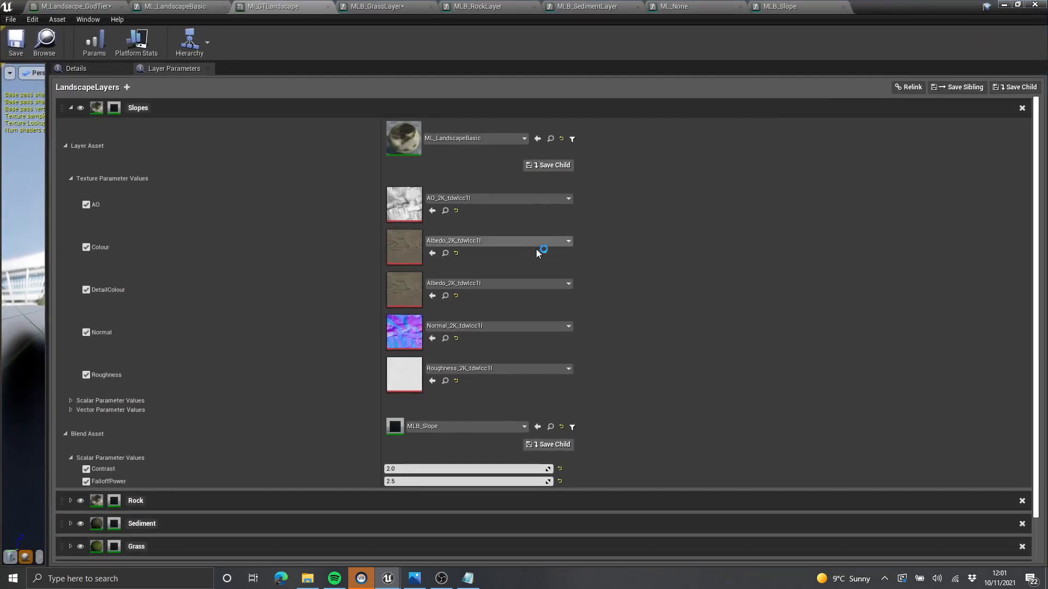
pyautogui.click(72, 108)
pyautogui.moveTo(910, 9); pyautogui.dragTo(966, 164)
pyautogui.moveTo(764, 245)
pyautogui.mouseDown(button='right')
pyautogui.moveTo(551, 242)
pyautogui.moveTo(770, 238)
pyautogui.mouseUp(button='right')
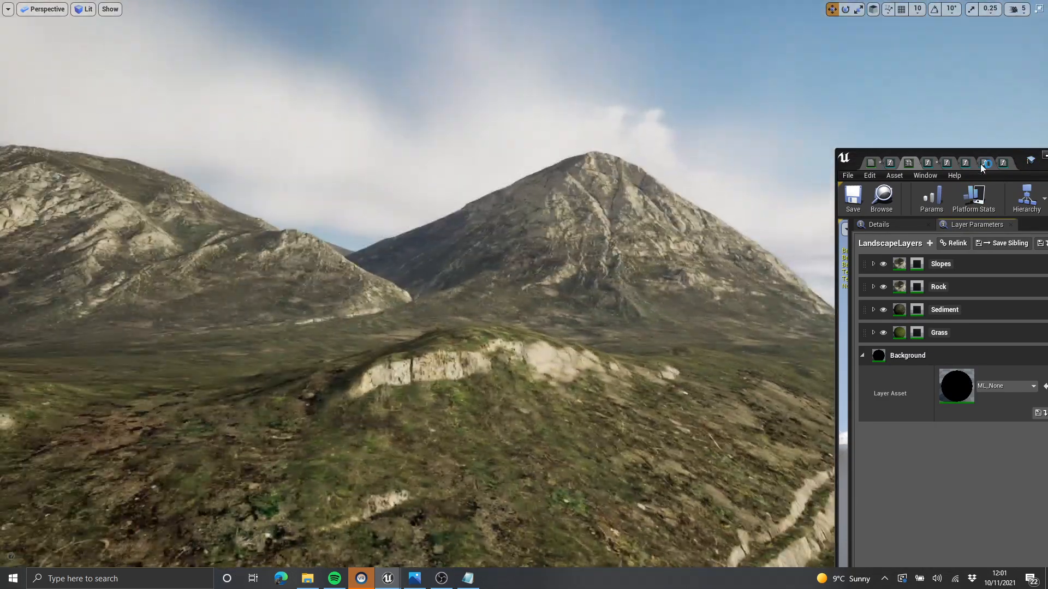
pyautogui.moveTo(951, 163); pyautogui.dragTo(824, 102)
pyautogui.doubleClick(824, 102)
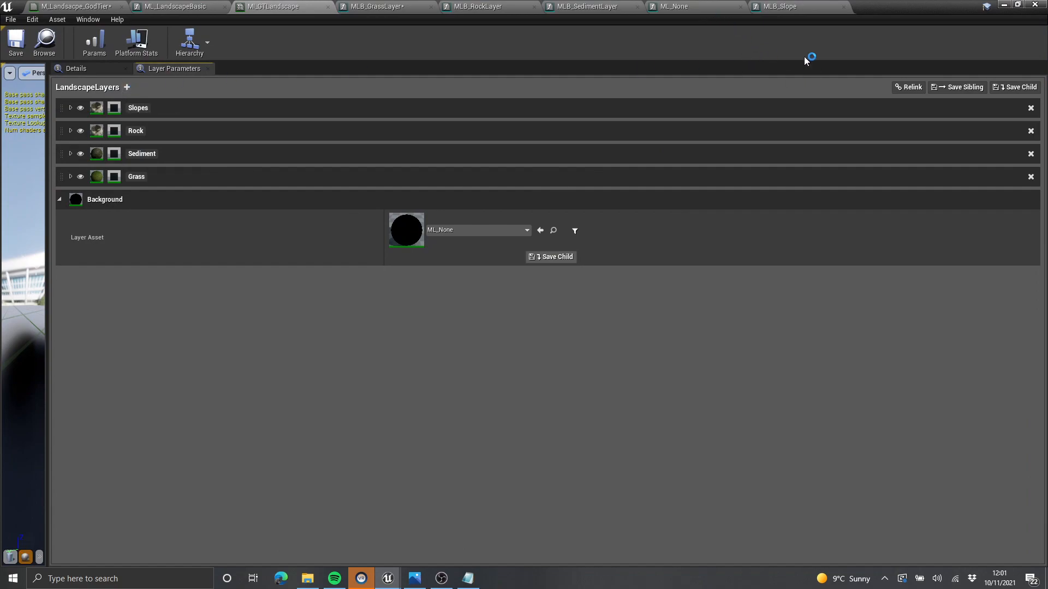
# Step: Open the MLB_Slope blend graph and move the FalloffPower and Contrast nodes down to free space beside SlopeMask
pyautogui.click(780, 7)
pyautogui.moveTo(480, 351); pyautogui.dragTo(566, 267, button='right')
pyautogui.scroll(2, 565, 267)
pyautogui.click(519, 216)
pyautogui.moveTo(519, 216); pyautogui.dragTo(500, 273, button='right')
pyautogui.moveTo(483, 215); pyautogui.dragTo(515, 353)
pyautogui.moveTo(503, 307); pyautogui.dragTo(503, 359)
pyautogui.moveTo(489, 257); pyautogui.dragTo(492, 278, button='right')
# Step: Add a vector parameter named Angle beside the SlopeMask node
pyautogui.press('v')
pyautogui.click(454, 232)
pyautogui.write('Angl')
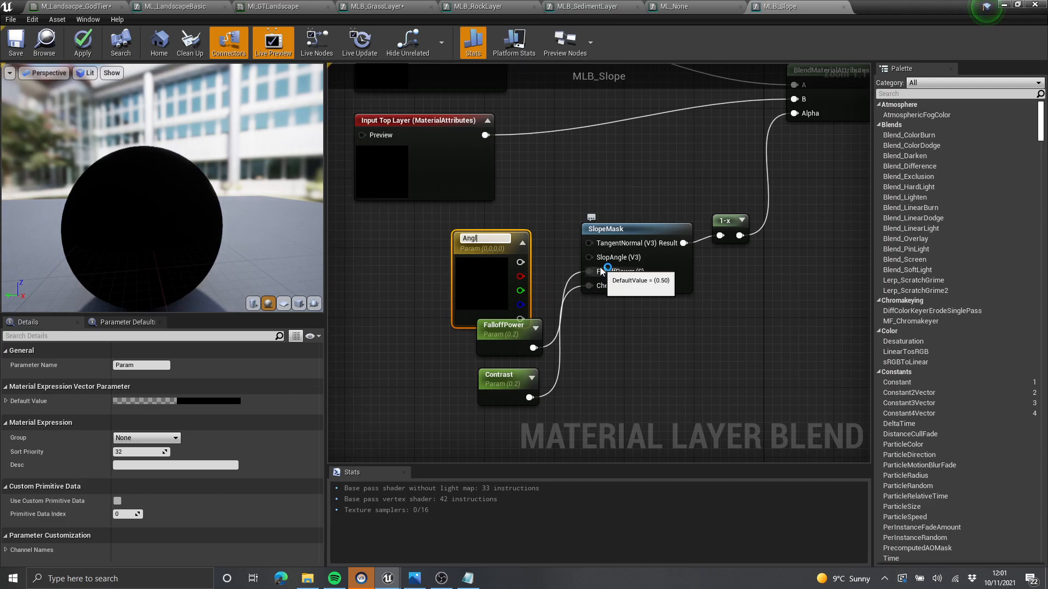
pyautogui.write('e')
pyautogui.press('Return')
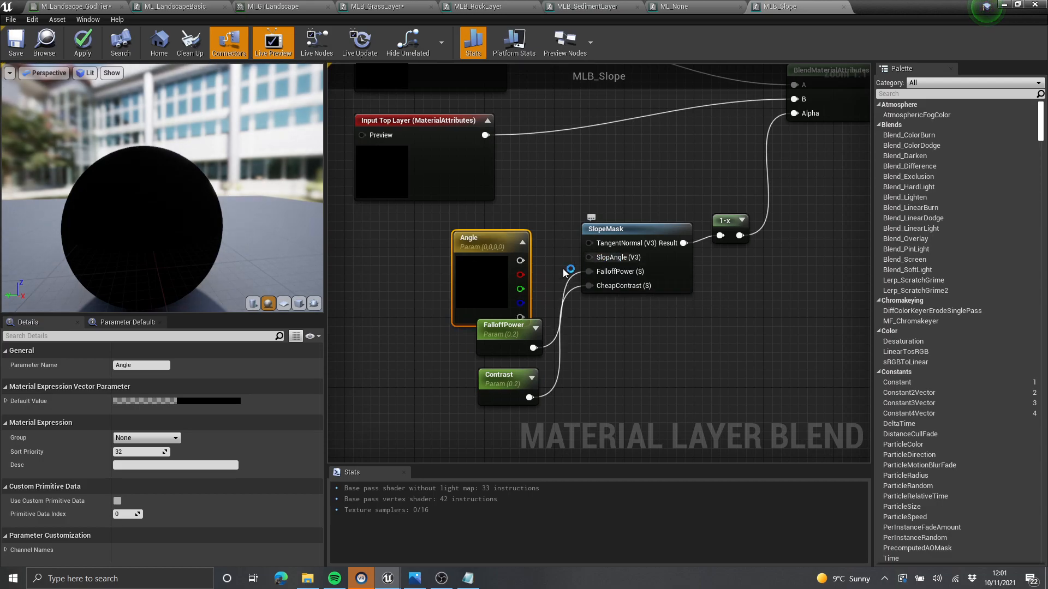
# Step: Set the Angle parameter's default colour to pure blue, with B at 1.0
pyautogui.click(220, 401)
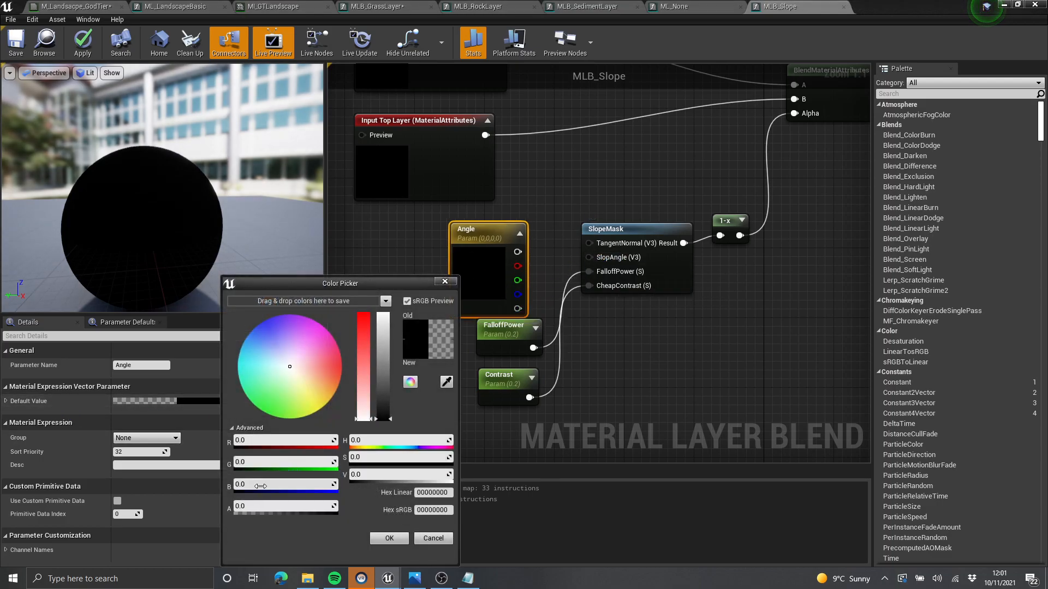
pyautogui.press('Return')
pyautogui.click(401, 540)
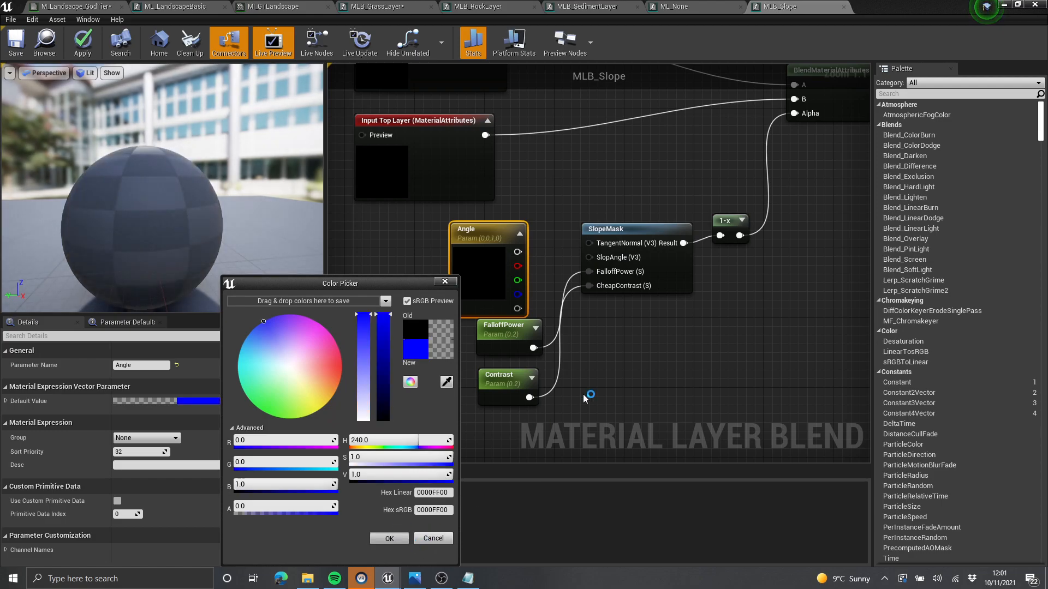
pyautogui.click(637, 348)
# Step: Connect the Angle parameter to SlopeMask's SlopAngle input and tidy the arrangement of the parameter nodes
pyautogui.moveTo(521, 254); pyautogui.dragTo(594, 258)
pyautogui.moveTo(605, 375); pyautogui.dragTo(508, 396)
pyautogui.moveTo(622, 336); pyautogui.dragTo(610, 354, button='right')
pyautogui.moveTo(476, 252); pyautogui.dragTo(476, 278)
pyautogui.scroll(-2, 674, 358)
pyautogui.moveTo(764, 247); pyautogui.dragTo(725, 257, button='right')
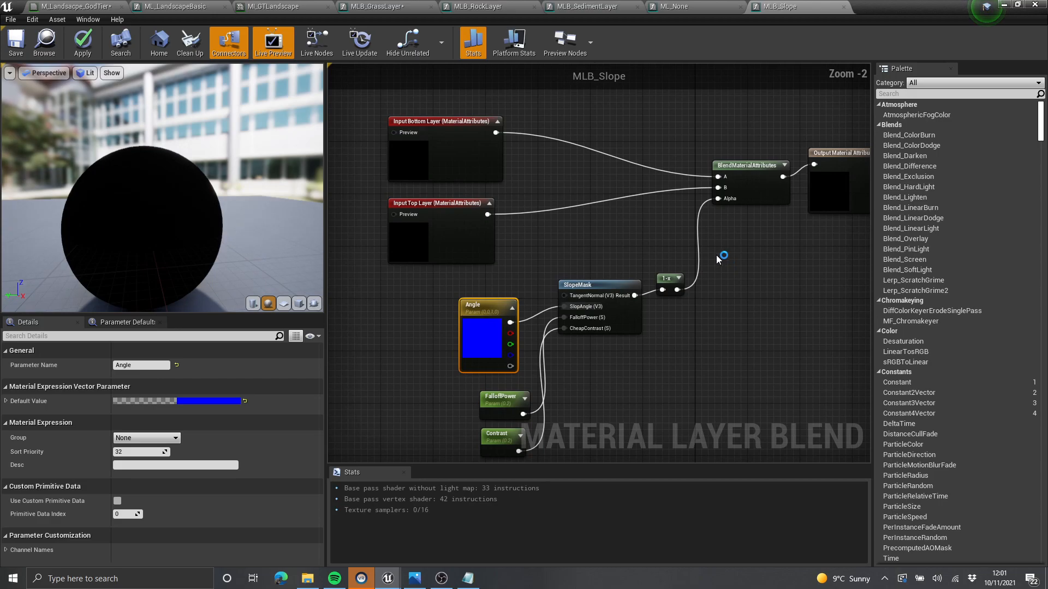
# Step: Apply and save the MLB_Slope changes, and shrink the editor window to reveal the landscape
pyautogui.click(725, 257)
pyautogui.click(83, 37)
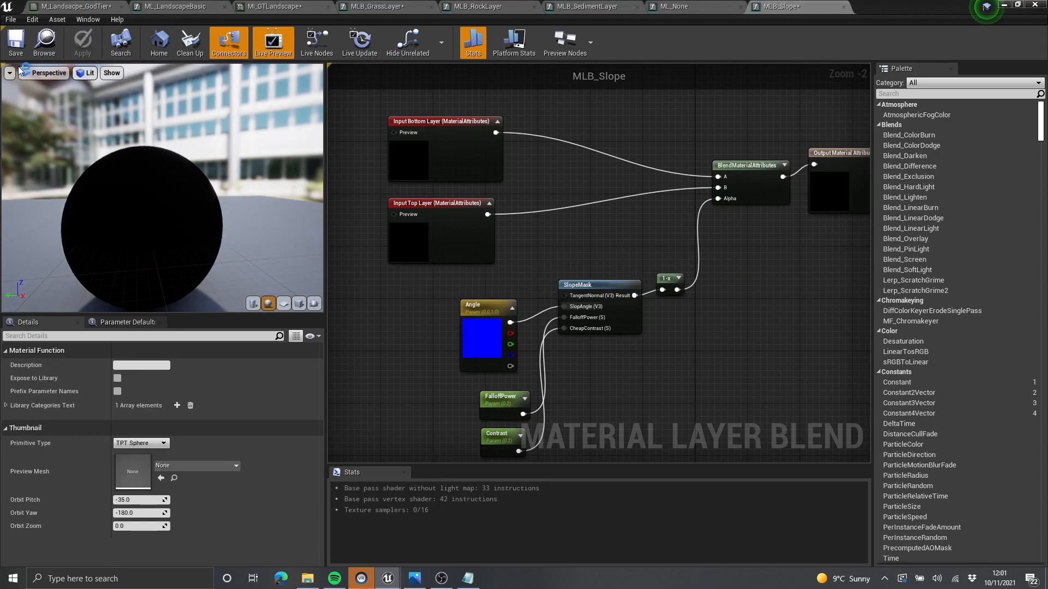
pyautogui.moveTo(901, 12); pyautogui.dragTo(764, 71)
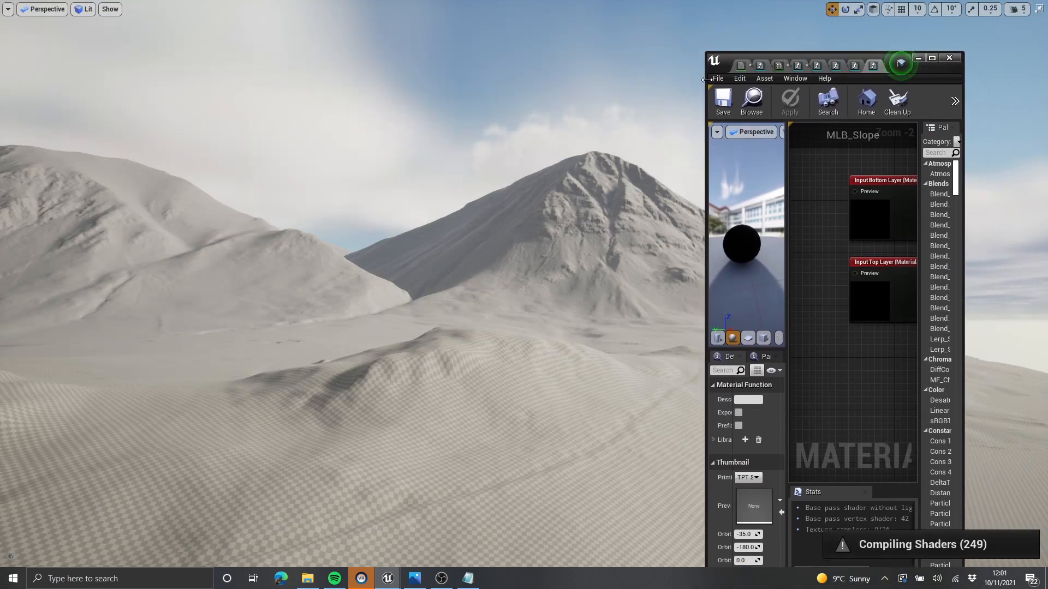
# Step: Close the MLB_GrassLayer, MLB_RockLayer, MLB_SedimentLayer, ML_None and MLB_Slope editors
pyautogui.click(932, 57)
pyautogui.click(420, 8)
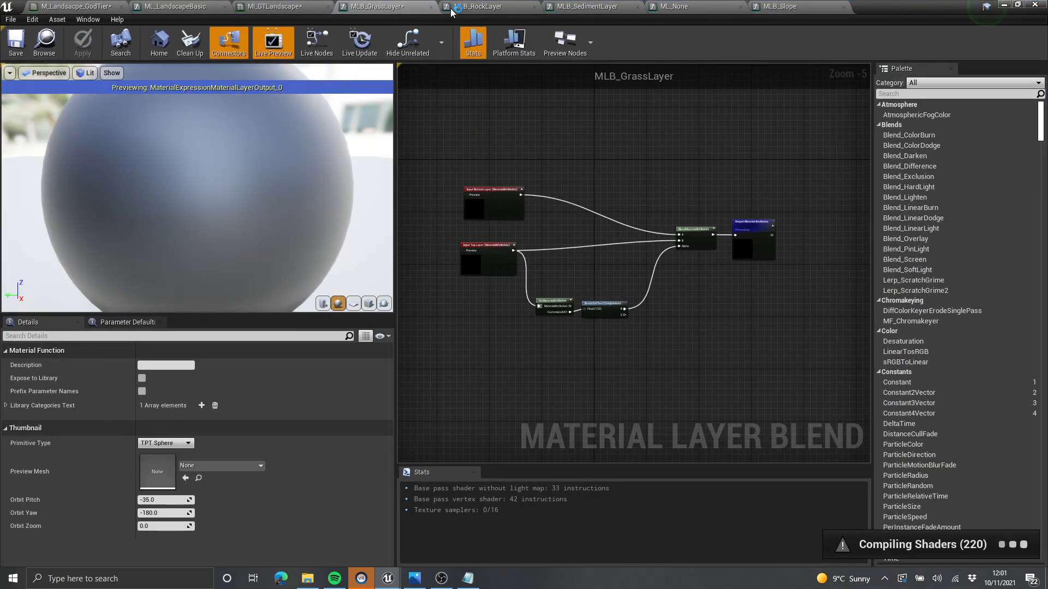
pyautogui.click(431, 6)
pyautogui.click(424, 7)
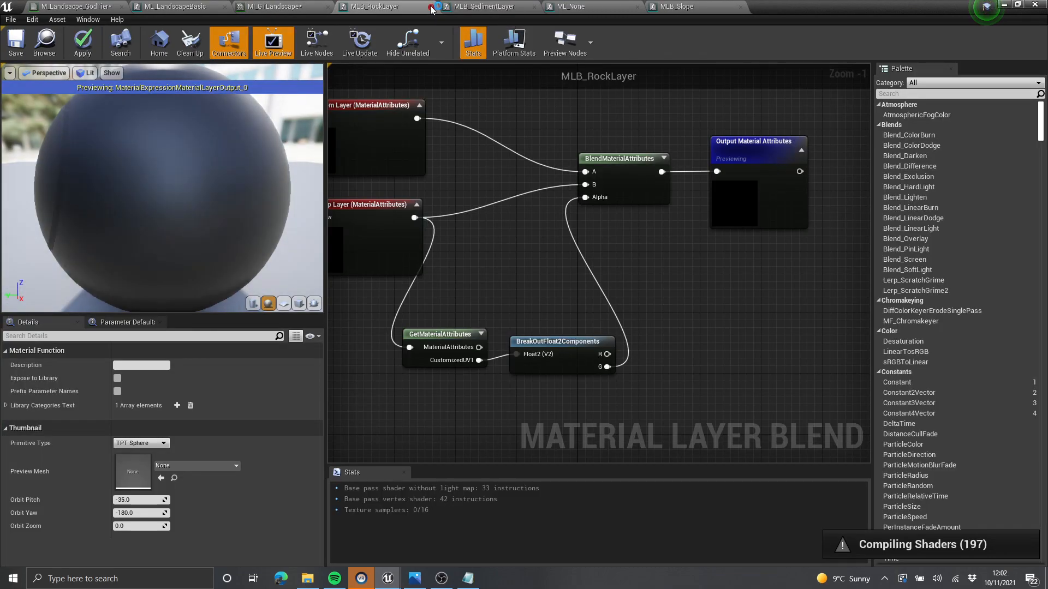
pyautogui.click(431, 7)
pyautogui.click(552, 334)
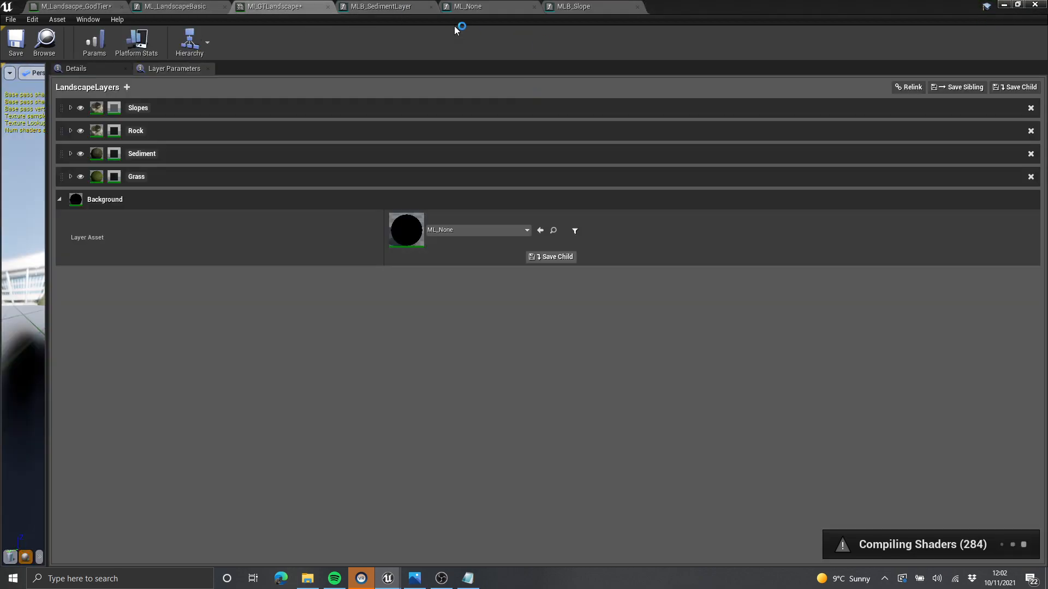
pyautogui.click(533, 7)
pyautogui.click(431, 7)
pyautogui.click(553, 335)
pyautogui.click(399, 7)
pyautogui.click(431, 7)
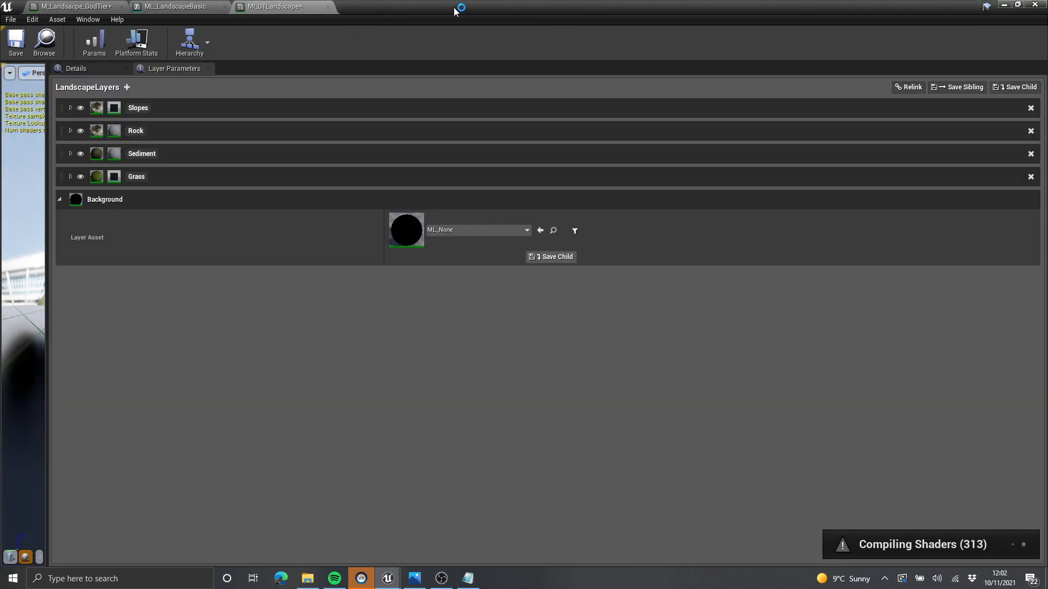
# Step: Add a new layer above Slopes with ML_LandscapeBasic as its layer asset and MLB_Slope as its blend asset
pyautogui.moveTo(364, 11); pyautogui.dragTo(941, 48)
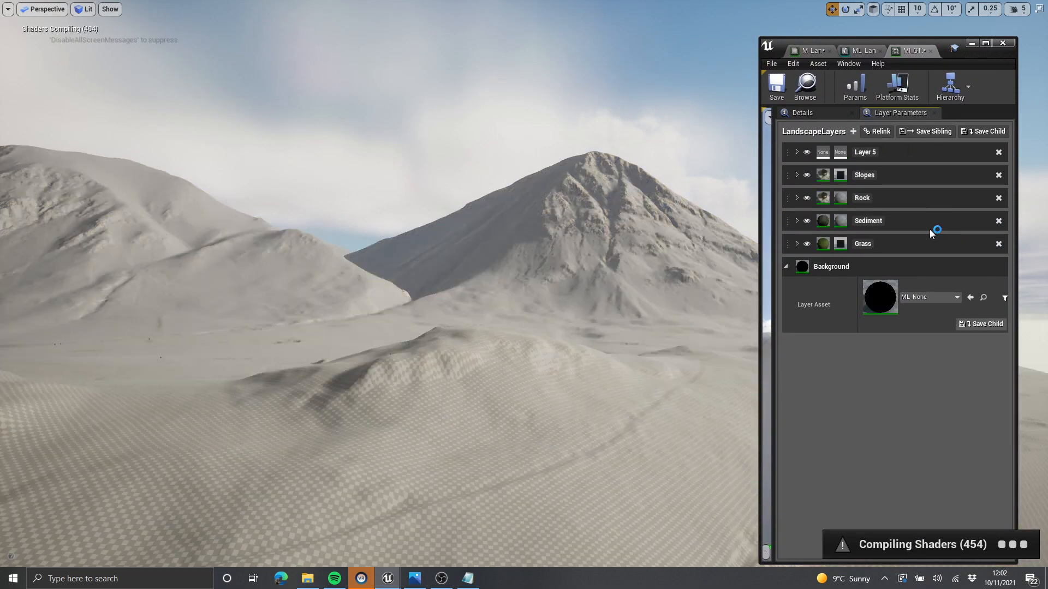
pyautogui.click(796, 153)
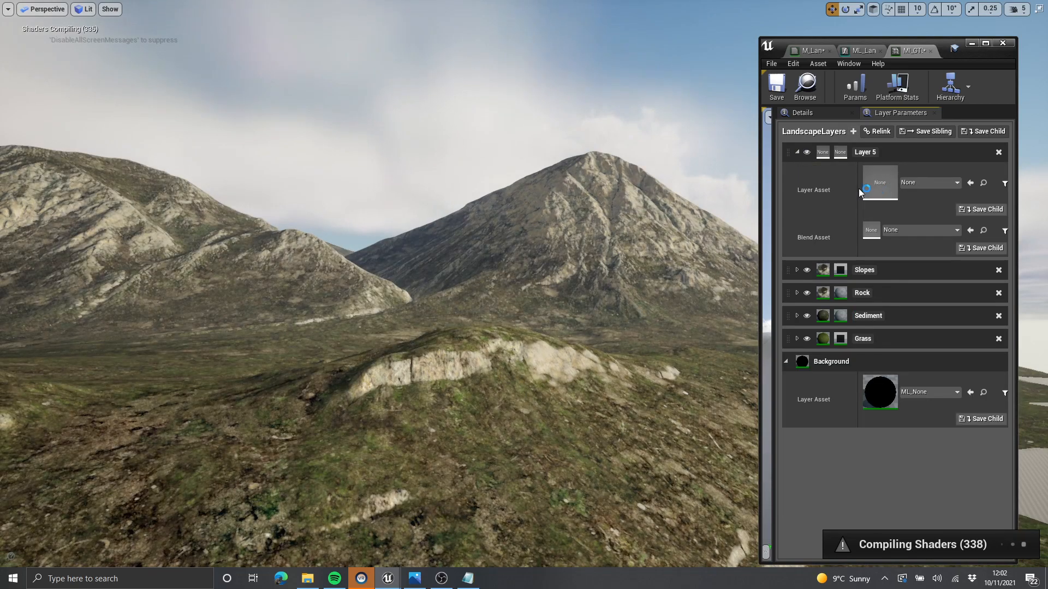
pyautogui.click(954, 184)
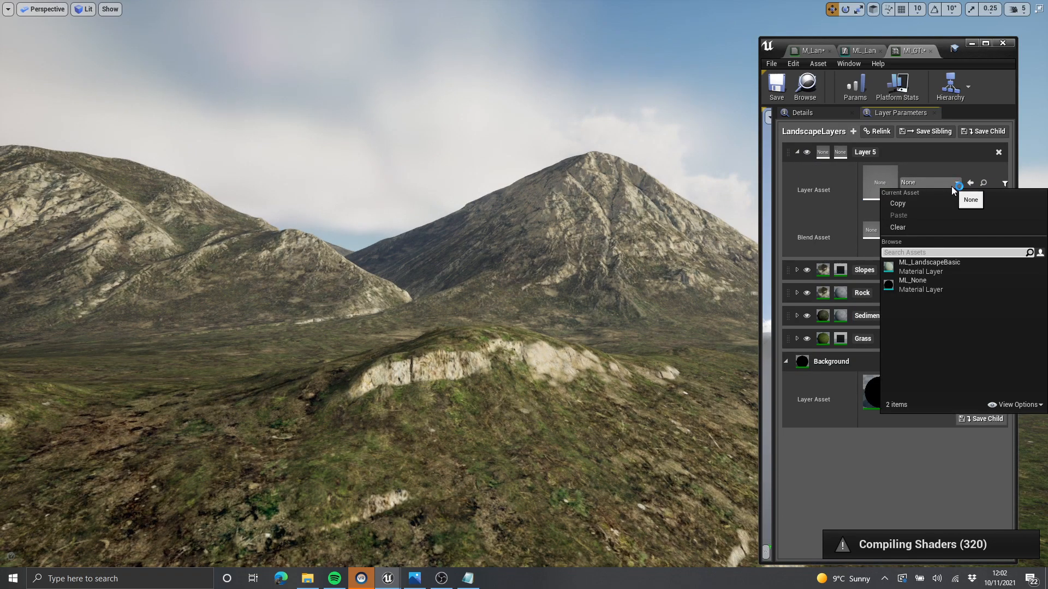
pyautogui.click(953, 267)
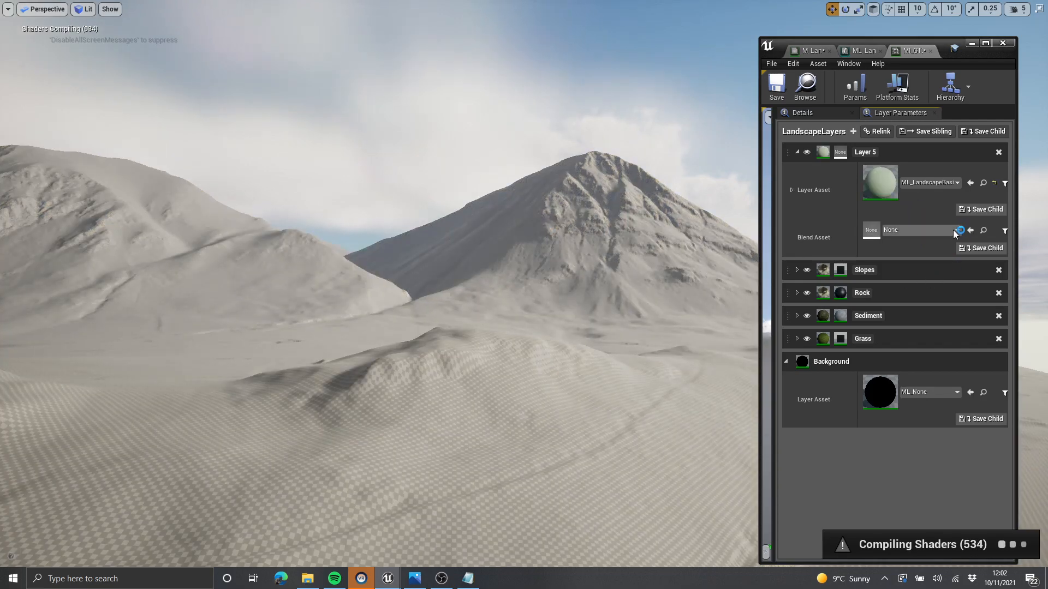
pyautogui.click(940, 231)
pyautogui.write('slope')
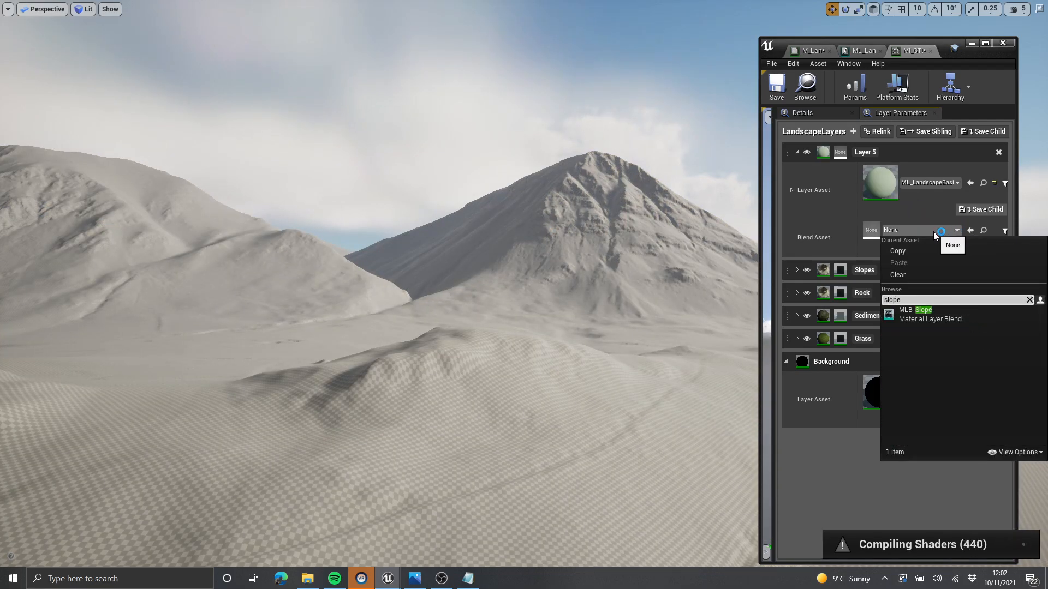
pyautogui.click(918, 315)
# Step: Enable Layer 5's FalloffPower override and set it to 3.0
pyautogui.click(803, 306)
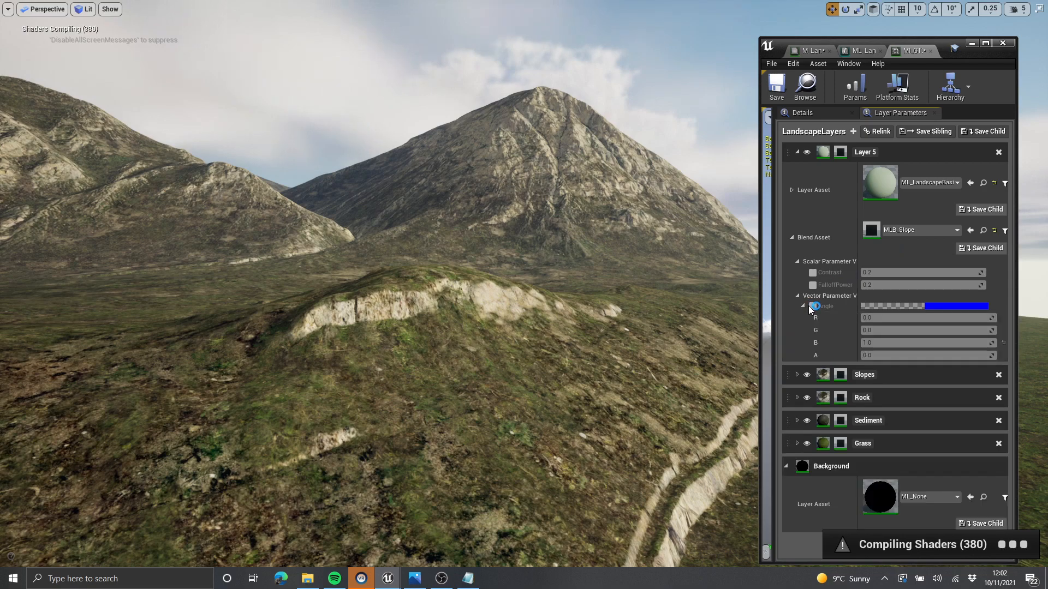
pyautogui.click(812, 285)
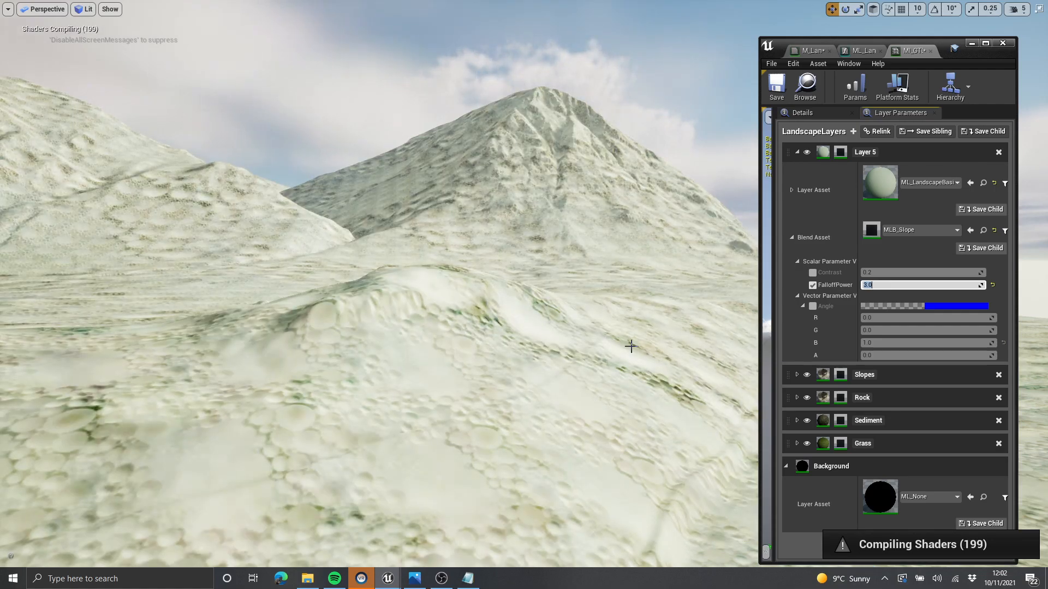
pyautogui.moveTo(608, 265)
pyautogui.mouseDown(button='right')
pyautogui.moveTo(551, 264)
pyautogui.moveTo(679, 267)
pyautogui.moveTo(611, 254)
pyautogui.mouseUp(button='right')
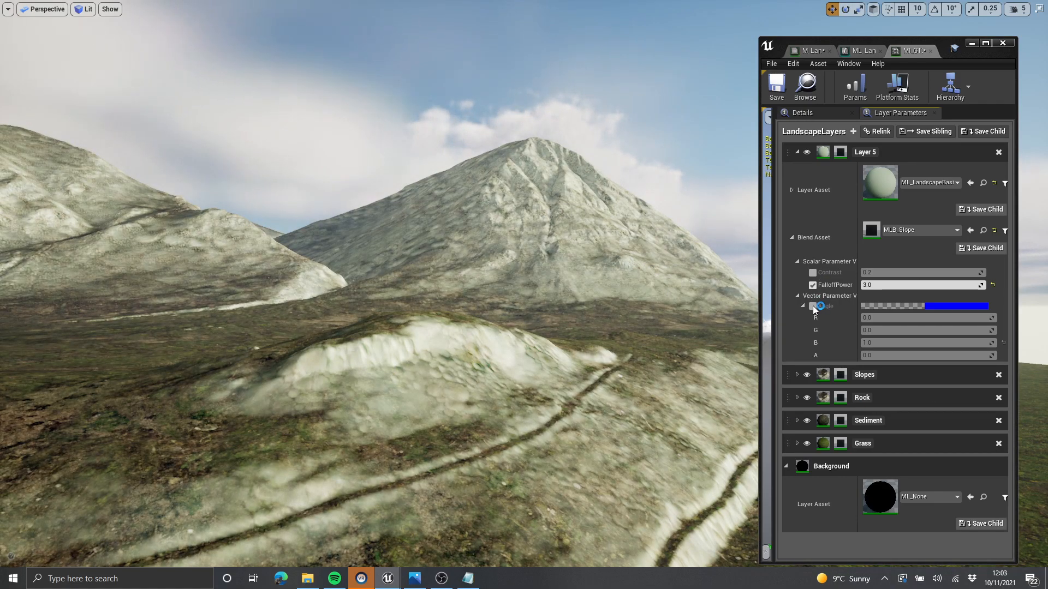
# Step: Enable Layer 5's Angle override and set its B component to 0 and its G component to 1
pyautogui.click(812, 306)
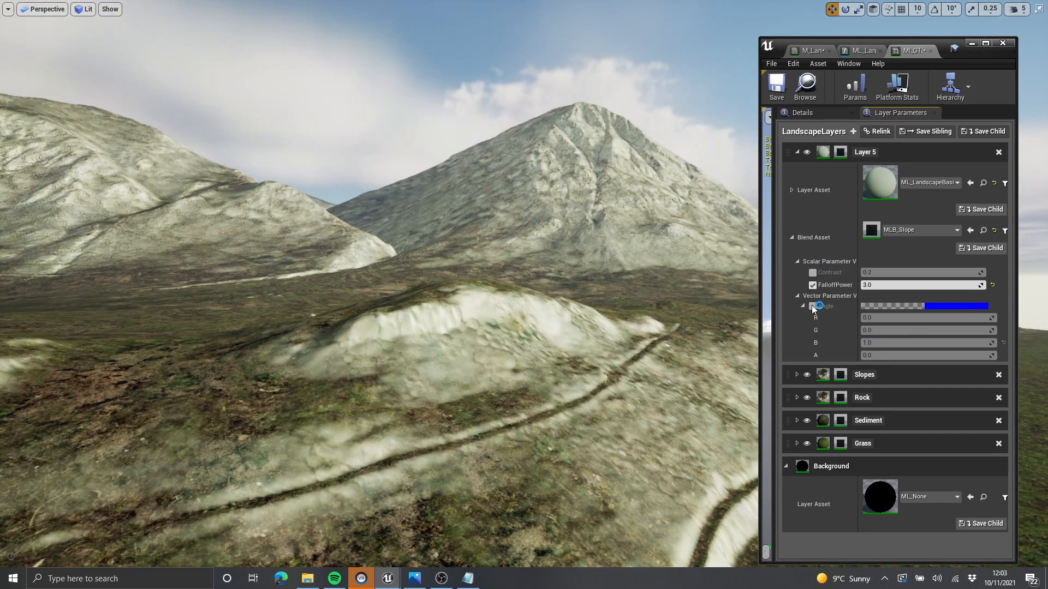
pyautogui.click(803, 306)
pyautogui.click(803, 306)
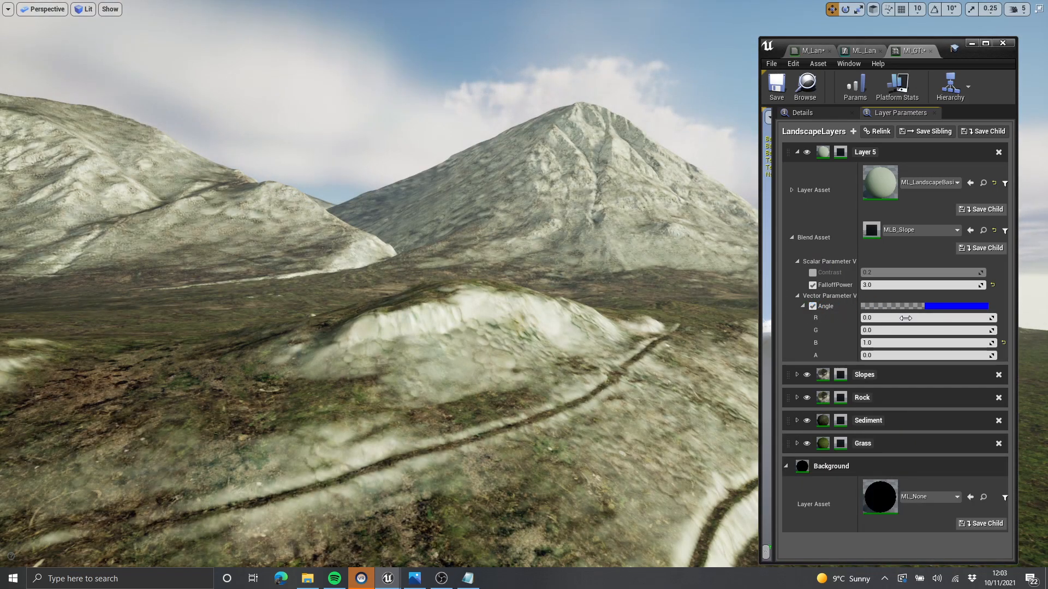
pyautogui.click(813, 307)
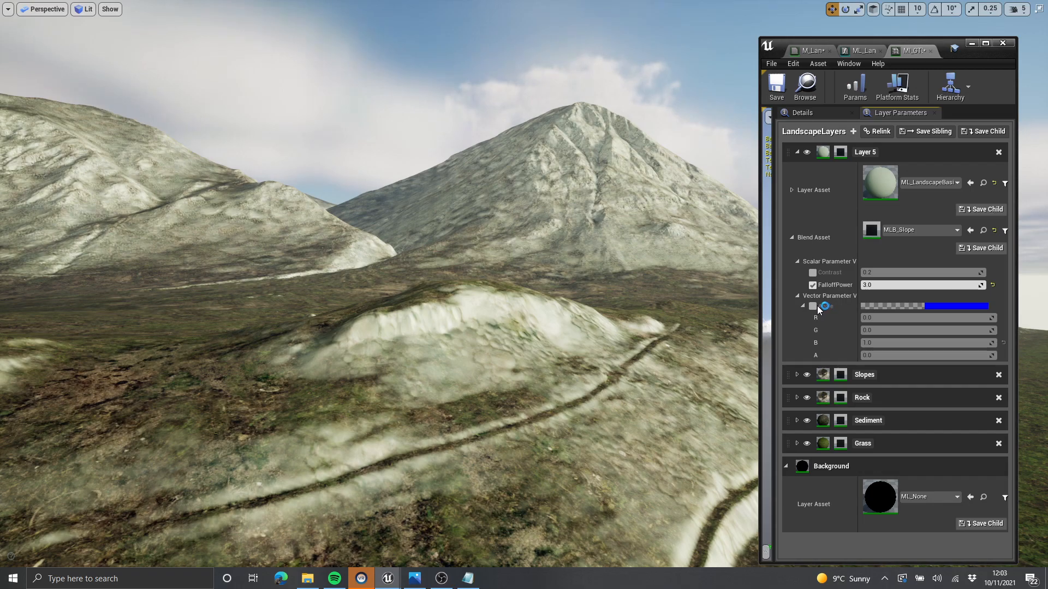
pyautogui.click(813, 306)
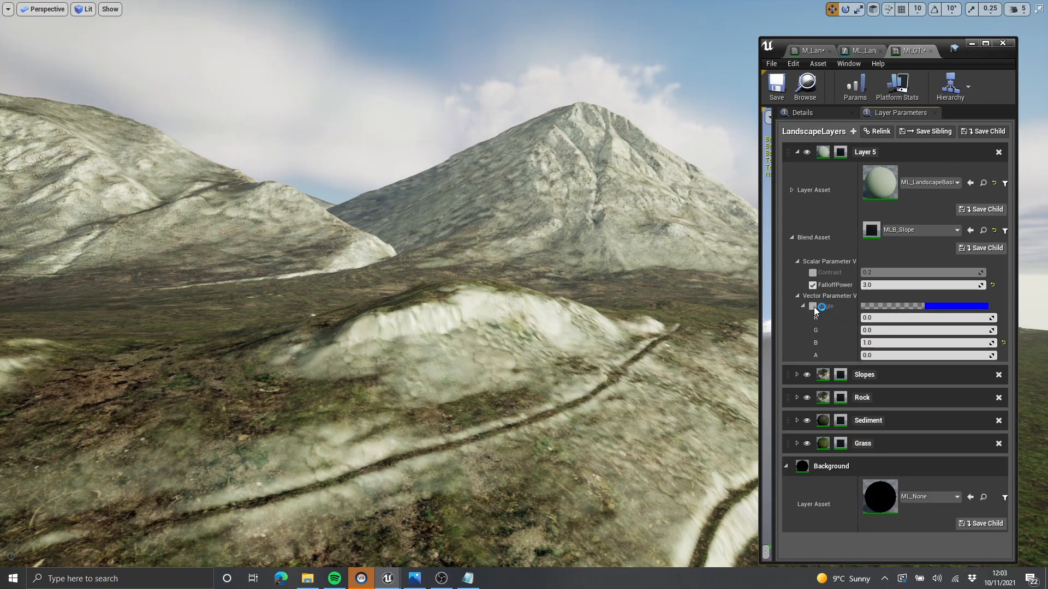
pyautogui.moveTo(655, 333)
pyautogui.mouseDown(button='right')
pyautogui.moveTo(670, 343)
pyautogui.moveTo(668, 312)
pyautogui.moveTo(669, 326)
pyautogui.mouseUp(button='right')
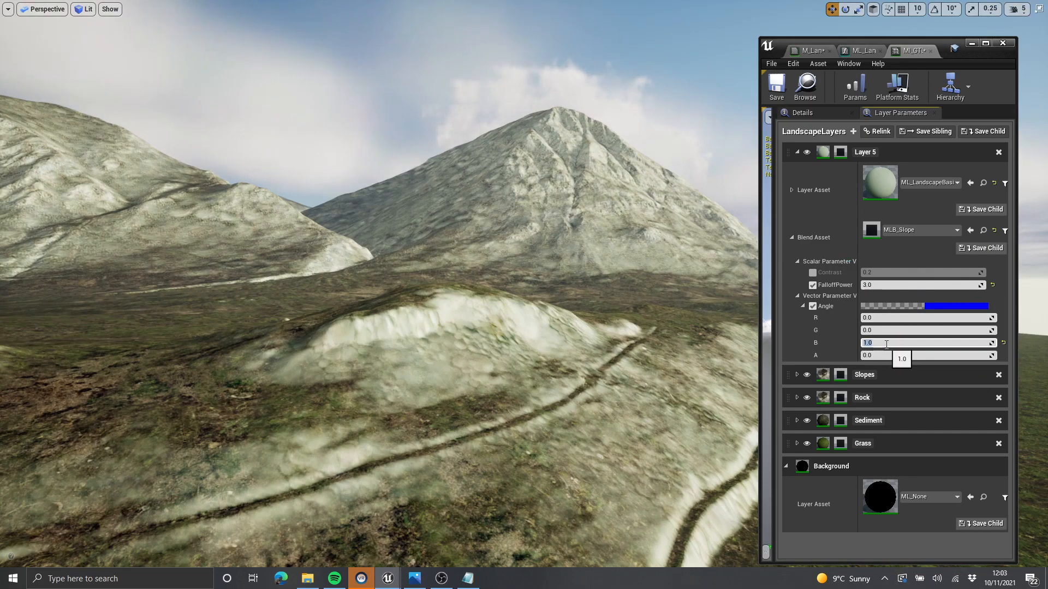
pyautogui.write('0')
pyautogui.press('Return')
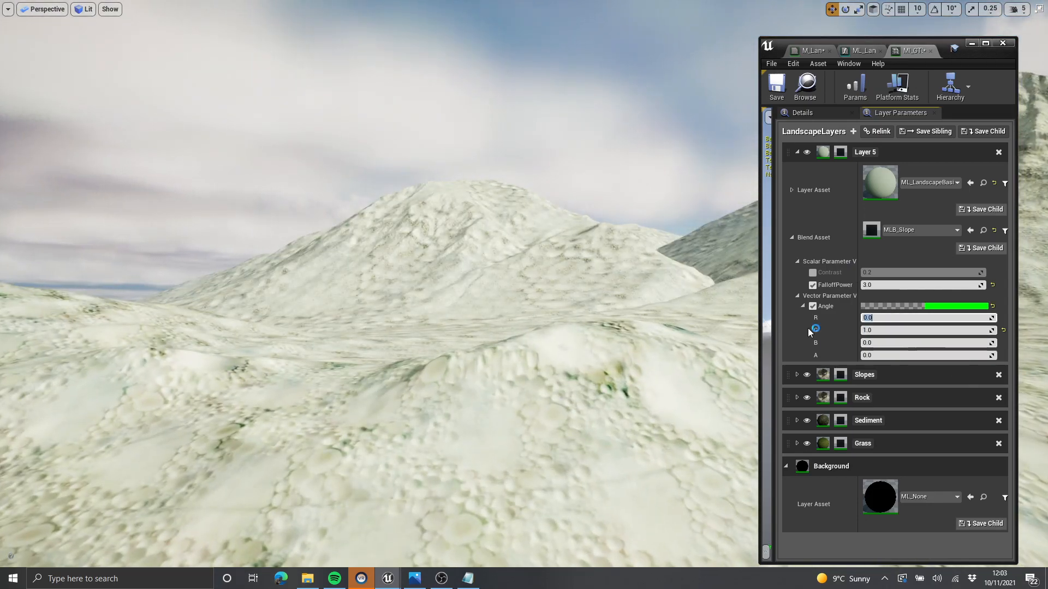
pyautogui.write('1')
pyautogui.press('Return')
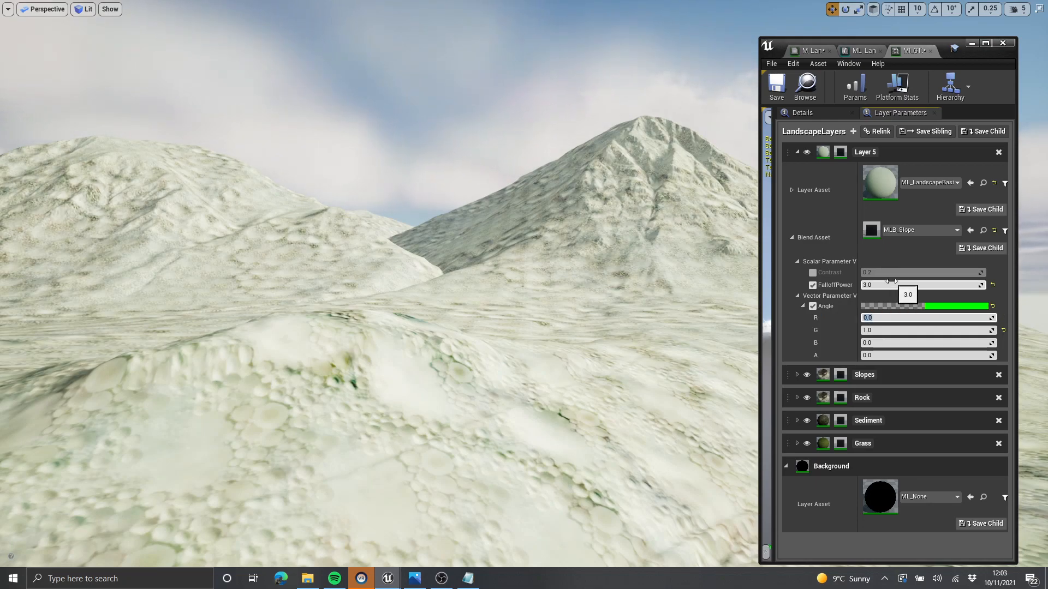
# Step: Lower Layer 5's FalloffPower through 1 and 0.1 to 0.05 and inspect the effect on the mountains
pyautogui.click(890, 281)
pyautogui.write('1')
pyautogui.press('Return')
pyautogui.write('0.1')
pyautogui.press('Return')
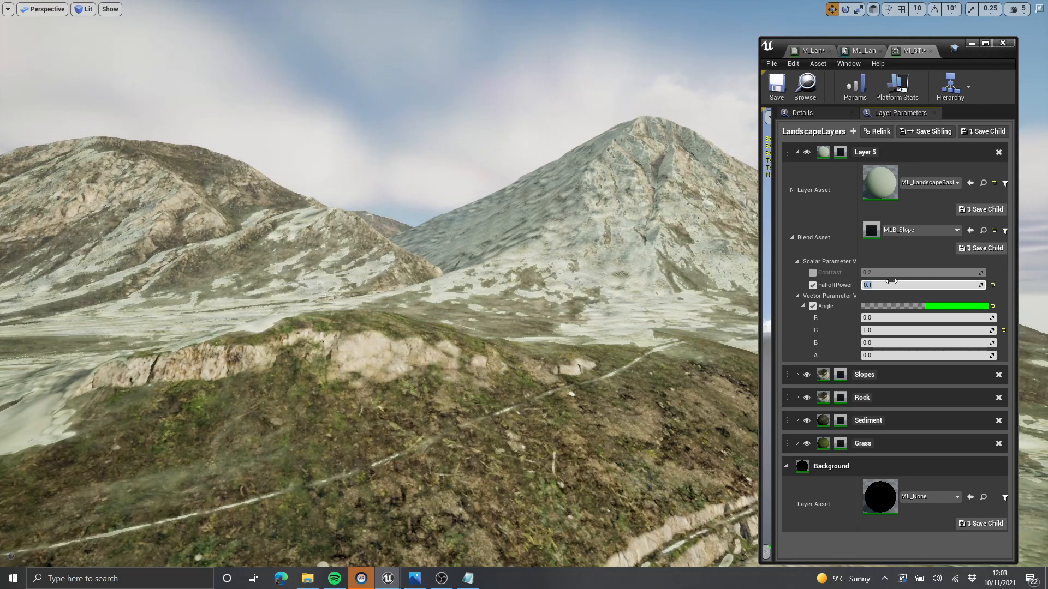
pyautogui.write('0.05')
pyautogui.press('Return')
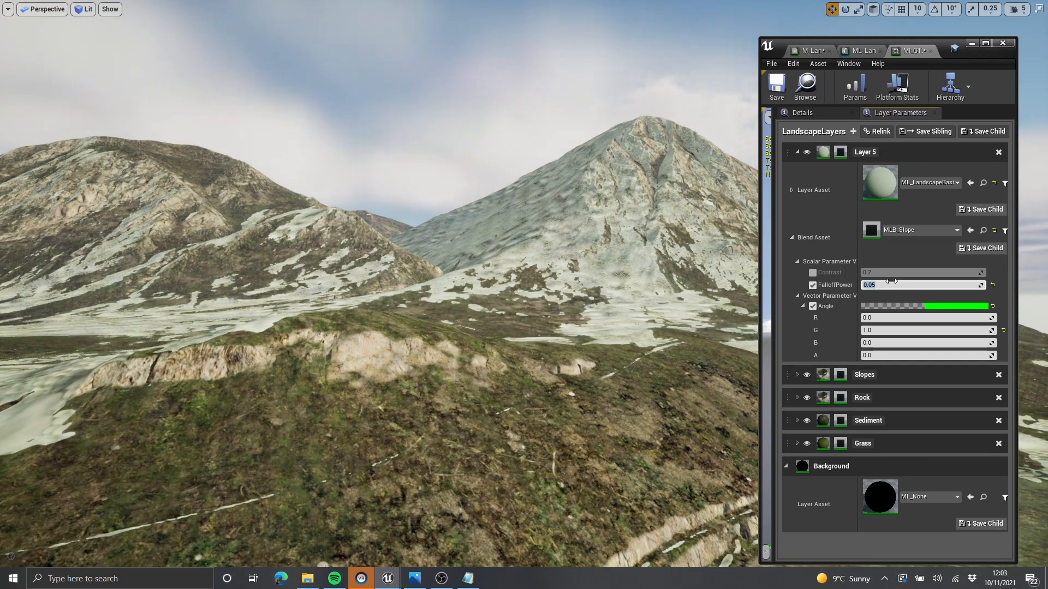
pyautogui.press('w')
pyautogui.moveTo(546, 294); pyautogui.dragTo(464, 304, button='right')
# Step: Set the B component of Layer 5's Angle to 0.2 and check the slopes in the viewport
pyautogui.click(886, 344)
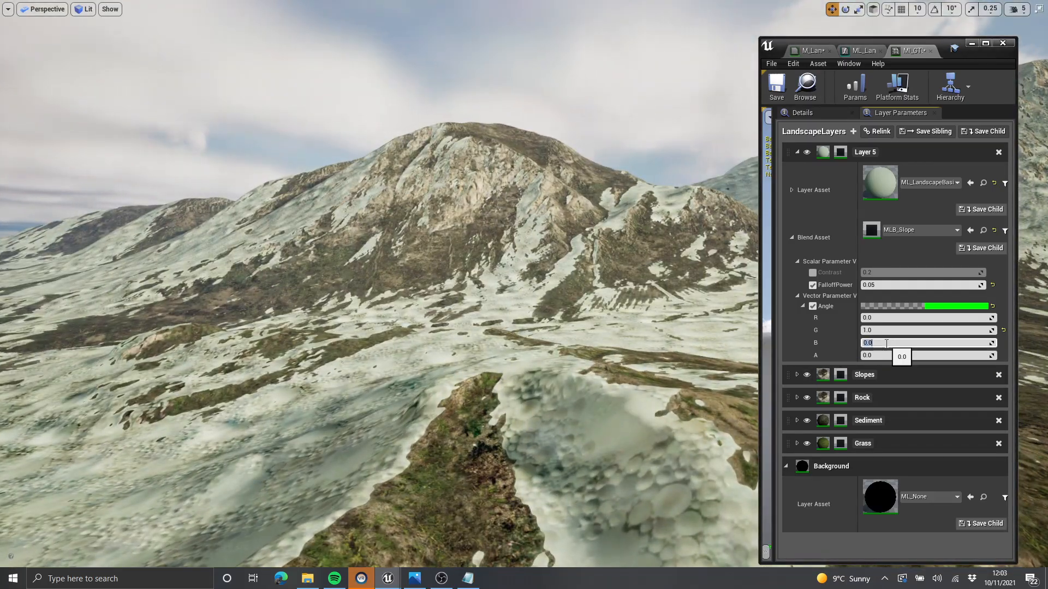
pyautogui.write('0.2')
pyautogui.press('Return')
pyautogui.press('w')
pyautogui.moveTo(655, 311); pyautogui.dragTo(742, 311, button='right')
# Step: Enable Layer 5's Contrast override at 0.5 and set FalloffPower to 0.015
pyautogui.click(812, 273)
pyautogui.moveTo(873, 273); pyautogui.dragTo(882, 276)
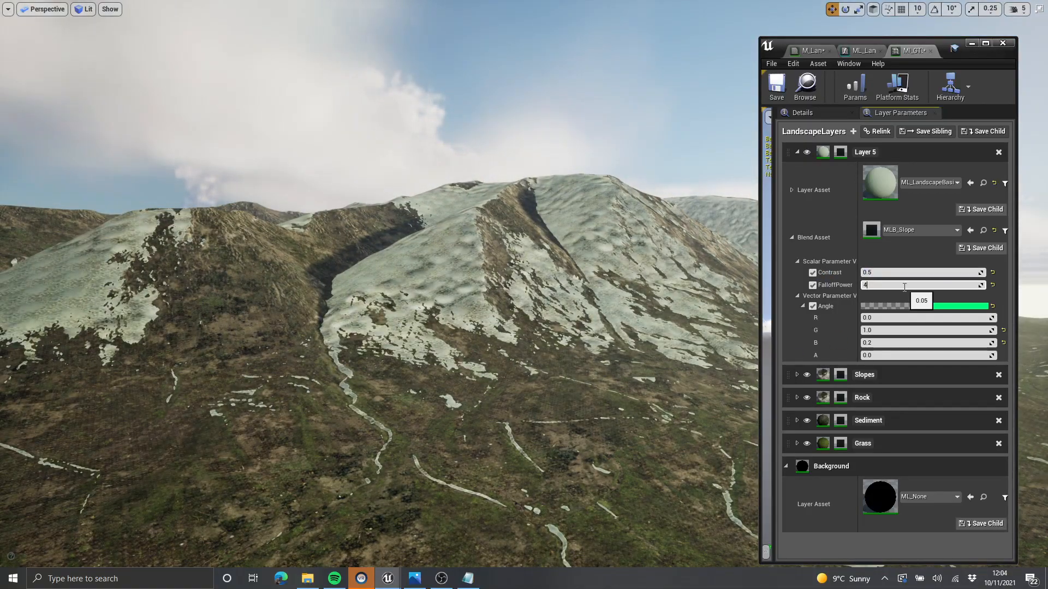
pyautogui.press('BackSpace')
pyautogui.write('.015')
pyautogui.press('Return')
pyautogui.click(909, 276)
pyautogui.moveTo(491, 306)
pyautogui.mouseDown(button='right')
pyautogui.moveTo(524, 349)
pyautogui.moveTo(491, 305)
pyautogui.mouseUp(button='right')
pyautogui.click(889, 285)
# Step: Expand Layer 5's texture parameters and show the Rocky_Soil_Ground_vb2qdgwew_surface folder in the project content
pyautogui.click(792, 238)
pyautogui.click(791, 190)
pyautogui.click(797, 223)
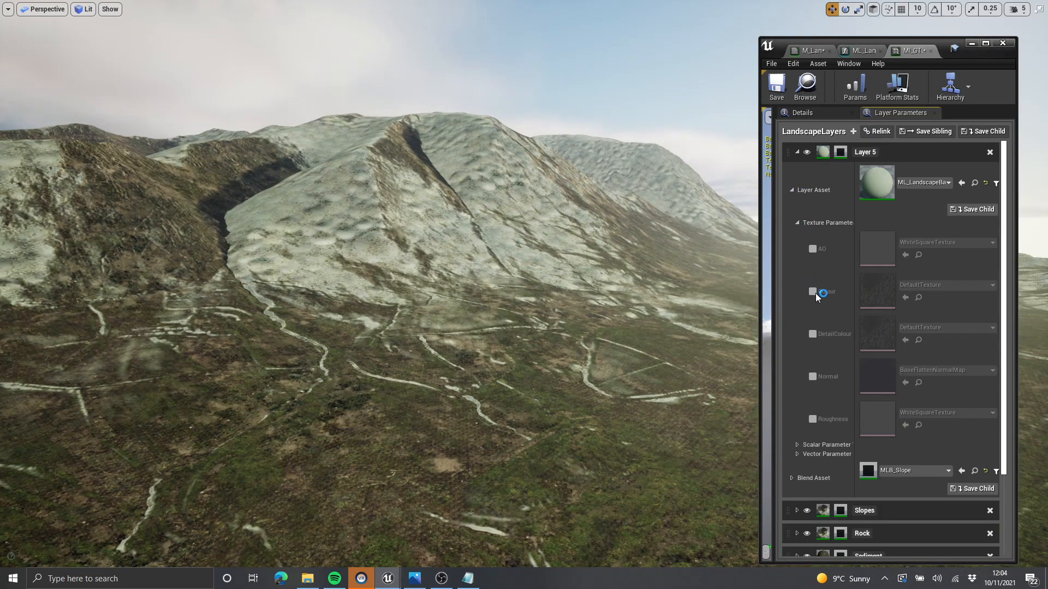
pyautogui.press('F11')
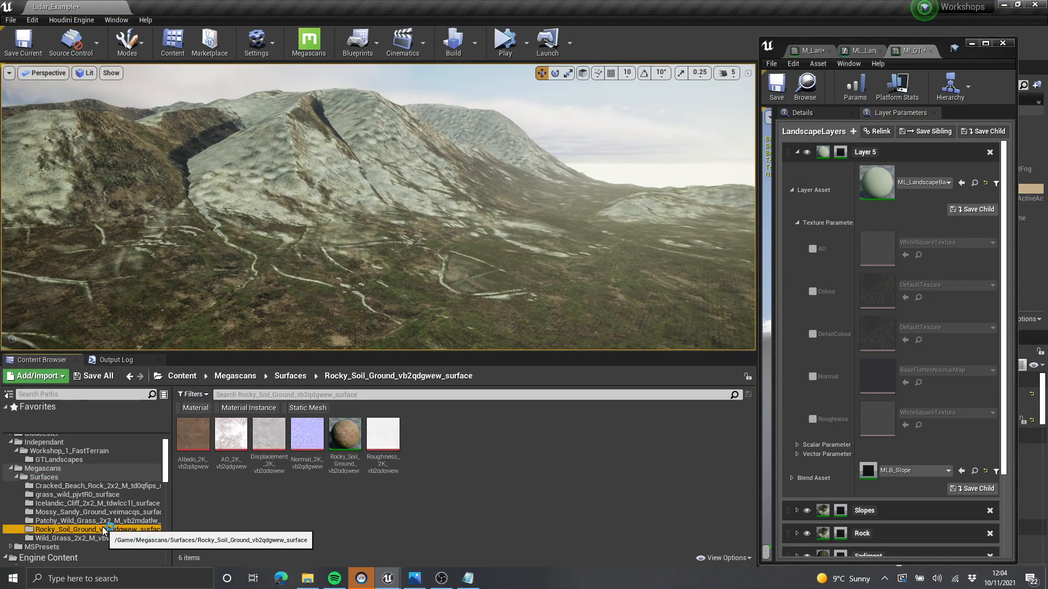
pyautogui.press('Up')
pyautogui.press('Up')
pyautogui.press('Up')
pyautogui.press('Up')
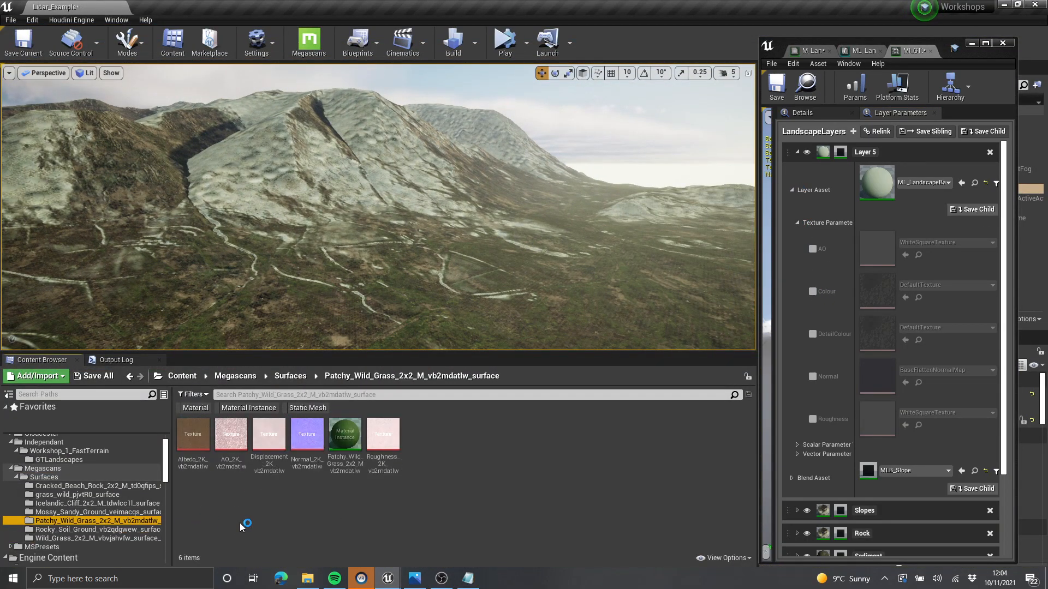
pyautogui.press('Down')
pyautogui.press('Down')
# Step: Override Layer 5's Colour and DetailColour with Albedo_2K_vb2qdgwew and its Normal with Normal_2K_vb2qdgwew
pyautogui.click(193, 436)
pyautogui.click(812, 292)
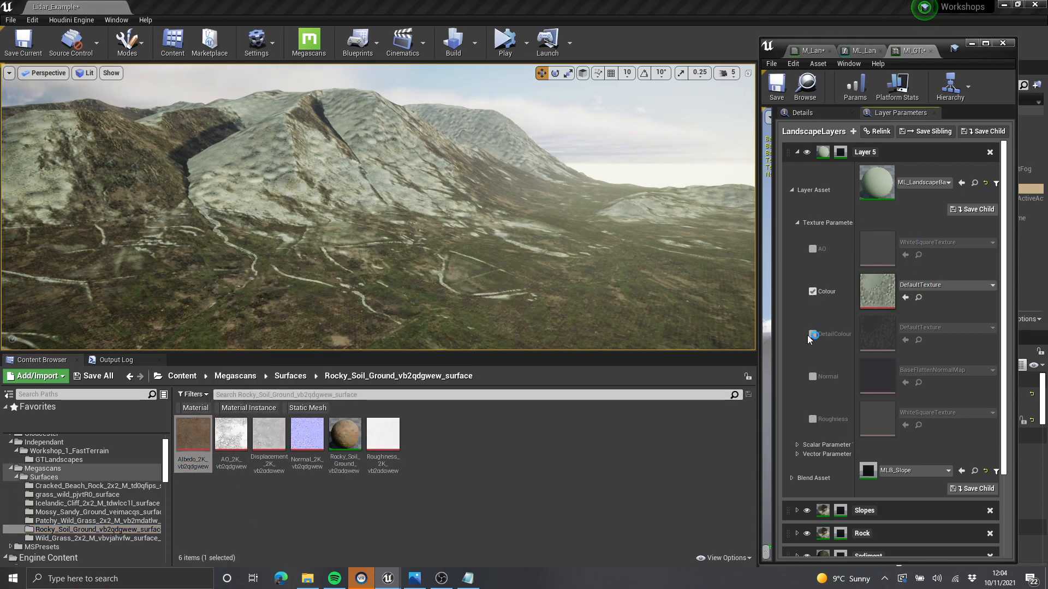
pyautogui.click(905, 340)
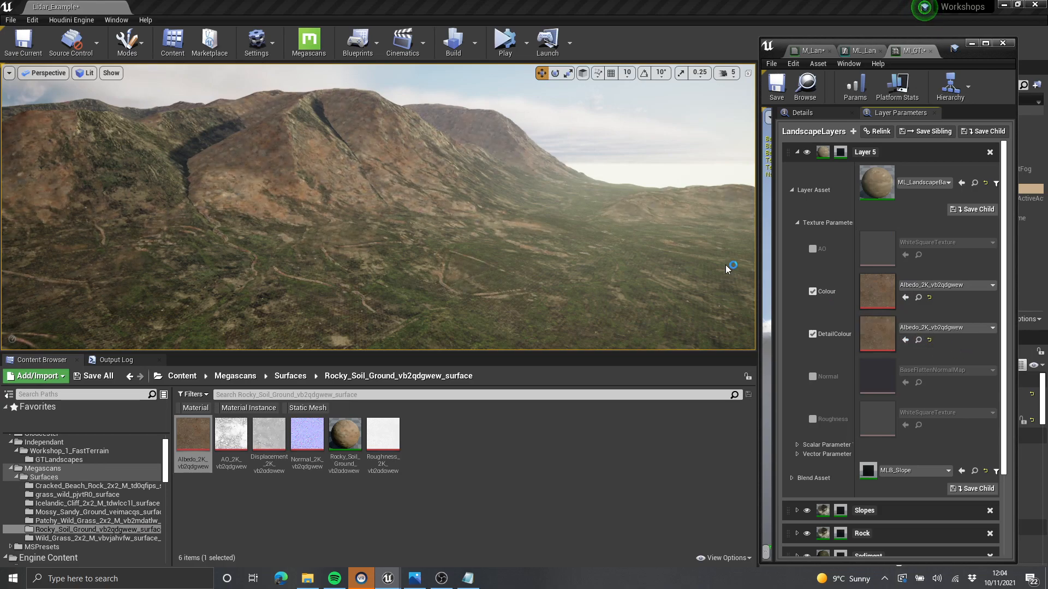
pyautogui.click(306, 436)
pyautogui.click(813, 378)
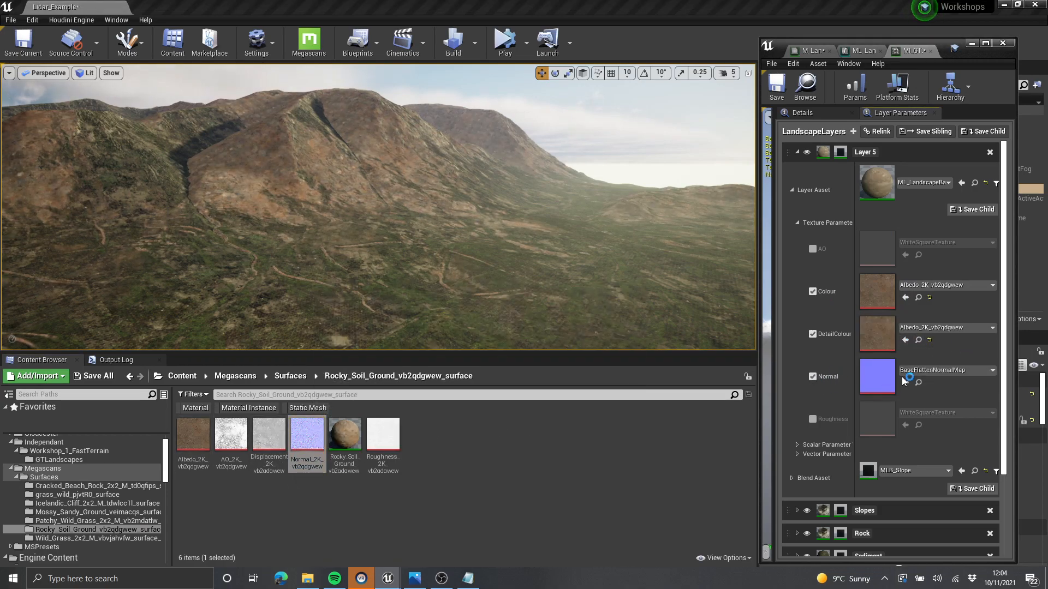
pyautogui.click(905, 383)
# Step: Override Layer 5's AO with AO_2K_vb2qdgwew and its Roughness with Roughness_2K_vb2qdgwew
pyautogui.click(231, 436)
pyautogui.click(812, 249)
pyautogui.click(905, 255)
pyautogui.click(383, 437)
pyautogui.click(813, 419)
pyautogui.click(905, 425)
# Step: Set Layer 5's FlattenNormal override to -1 and view the mountains in the full-screen viewport
pyautogui.click(880, 446)
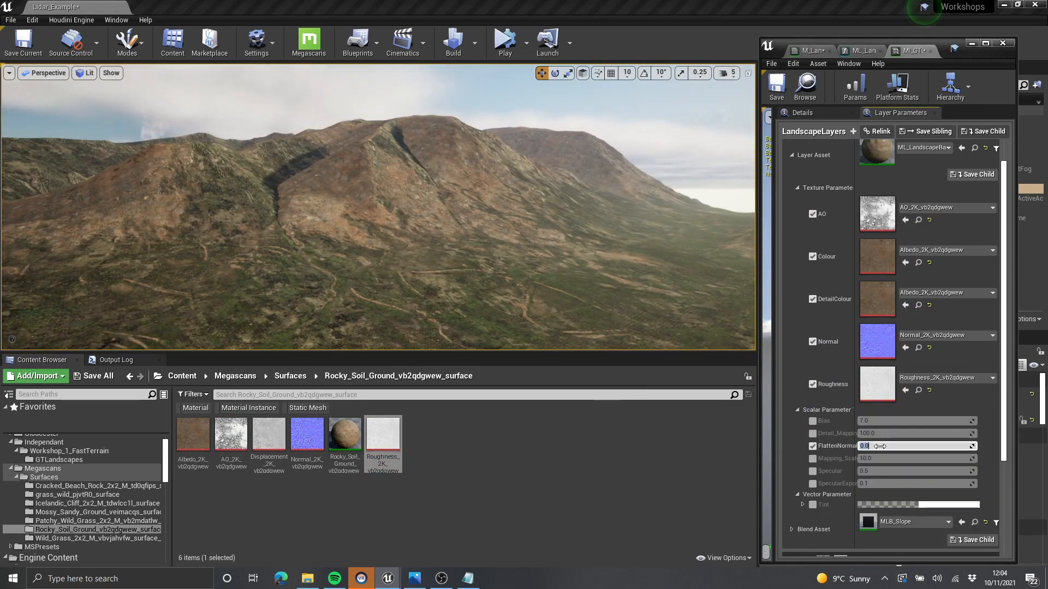
pyautogui.press('F11')
pyautogui.moveTo(669, 296); pyautogui.dragTo(729, 323, button='right')
pyautogui.click(878, 445)
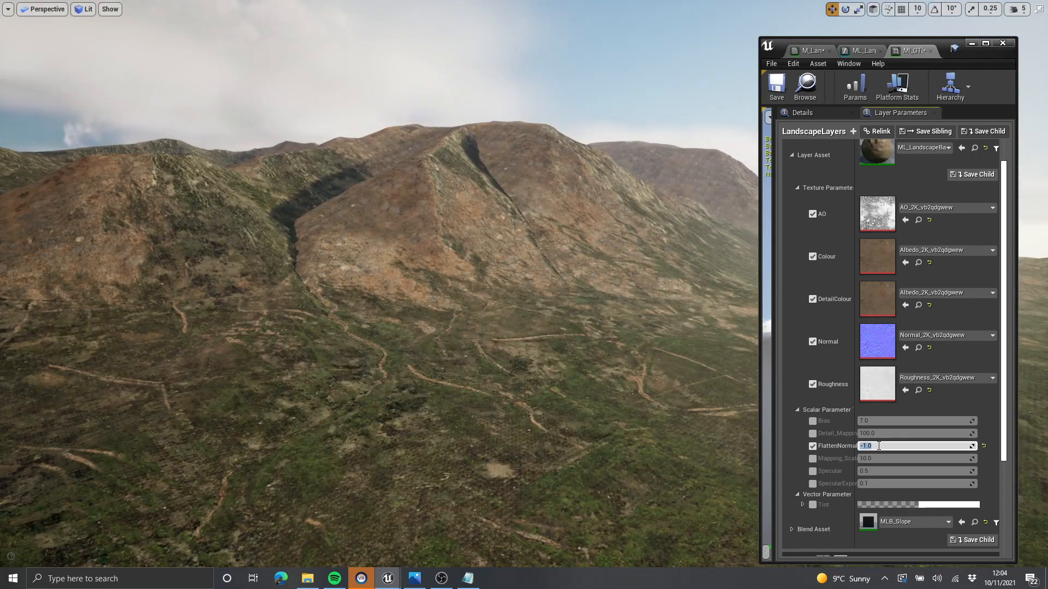
# Step: Enable Layer 5's detail mapping and Mapping_Scale overrides and set the Mapping_Scale to 1
pyautogui.click(813, 434)
pyautogui.click(813, 458)
pyautogui.click(902, 459)
pyautogui.write('1')
pyautogui.write('1')
pyautogui.rightClick(901, 443)
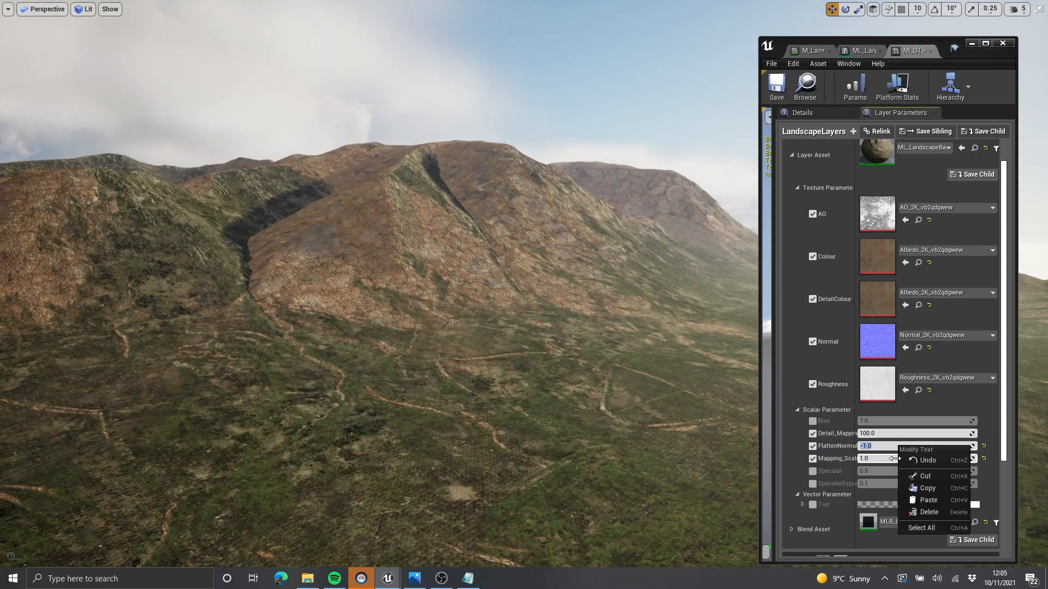
# Step: Try Layer 5's detail mapping value at 10 and 20 and check the texture tiling on the mountains
pyautogui.click(895, 434)
pyautogui.write('10')
pyautogui.press('Return')
pyautogui.click(900, 435)
pyautogui.write('20')
pyautogui.press('Return')
pyautogui.moveTo(654, 306)
pyautogui.mouseDown(button='right')
pyautogui.moveTo(671, 272)
pyautogui.moveTo(663, 297)
pyautogui.mouseUp(button='right')
# Step: Set Layer 5's detail mapping value to 50 and its Mapping_Scale to 10
pyautogui.click(896, 434)
pyautogui.write('50')
pyautogui.click(892, 459)
pyautogui.write('10')
pyautogui.press('Return')
# Step: Set Layer 5's blend Angle to R 1, G 0 and B 0.4
pyautogui.scroll(-3, 879, 469)
pyautogui.scroll(-3, 881, 437)
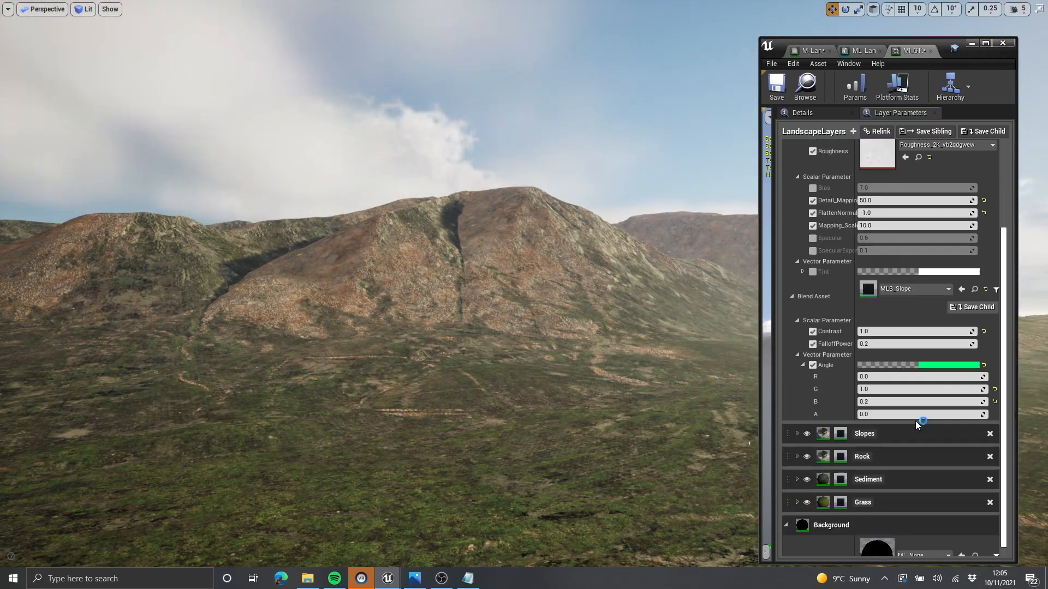
pyautogui.press('Return')
pyautogui.write('.5')
pyautogui.click(886, 390)
pyautogui.write('0')
pyautogui.click(888, 377)
pyautogui.write('1')
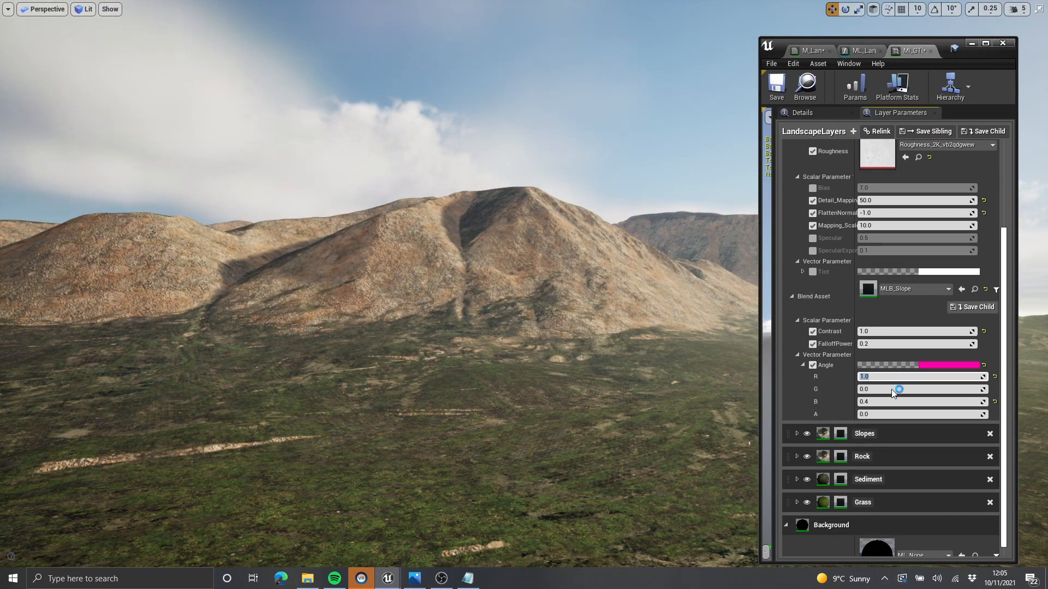
# Step: Try the B component of Layer 5's Angle at 0.9, 0.3 and 0.7 and check the hillsides
pyautogui.click(884, 403)
pyautogui.write('.9')
pyautogui.press('Return')
pyautogui.write('.3')
pyautogui.press('Return')
pyautogui.write('.7')
pyautogui.press('Return')
pyautogui.scroll(2, 888, 341)
pyautogui.moveTo(644, 327); pyautogui.dragTo(709, 331, button='right')
# Step: Collapse Layer 5 and move it below Slopes in the layer stack
pyautogui.scroll(3, 837, 256)
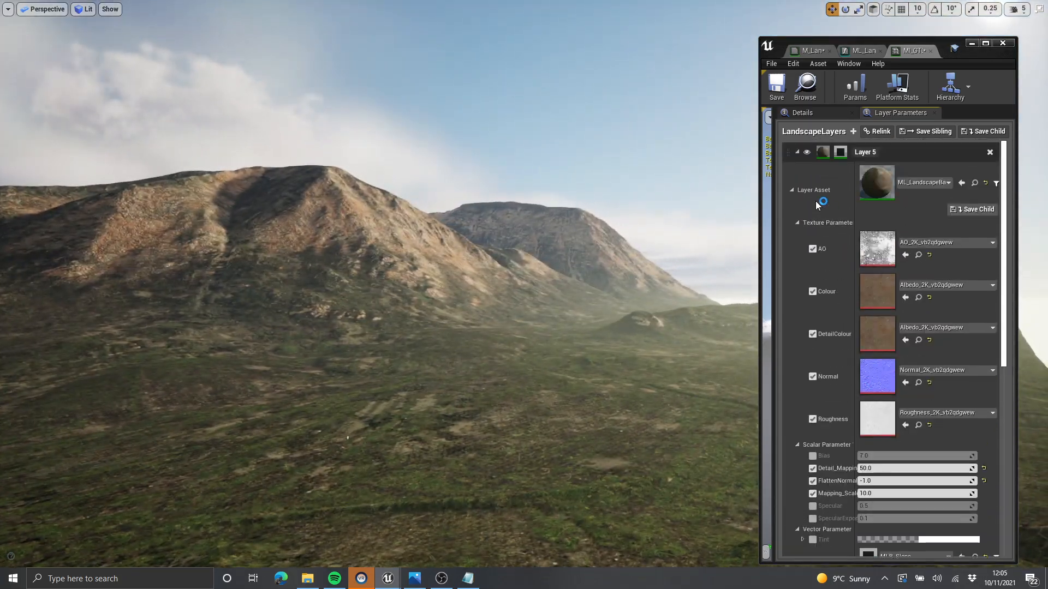
pyautogui.click(792, 191)
pyautogui.click(797, 152)
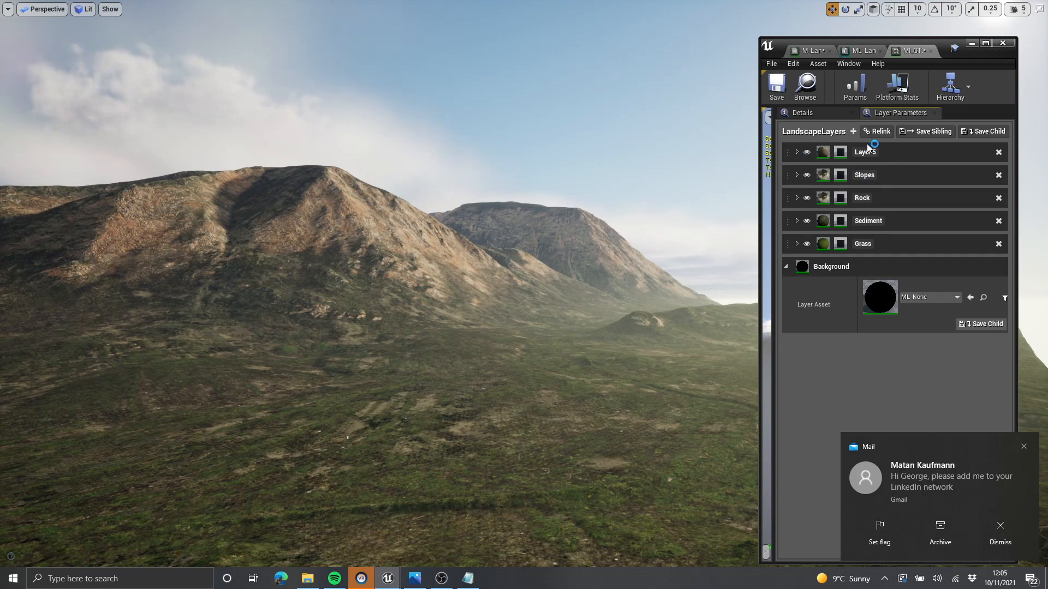
pyautogui.moveTo(789, 158); pyautogui.dragTo(787, 179)
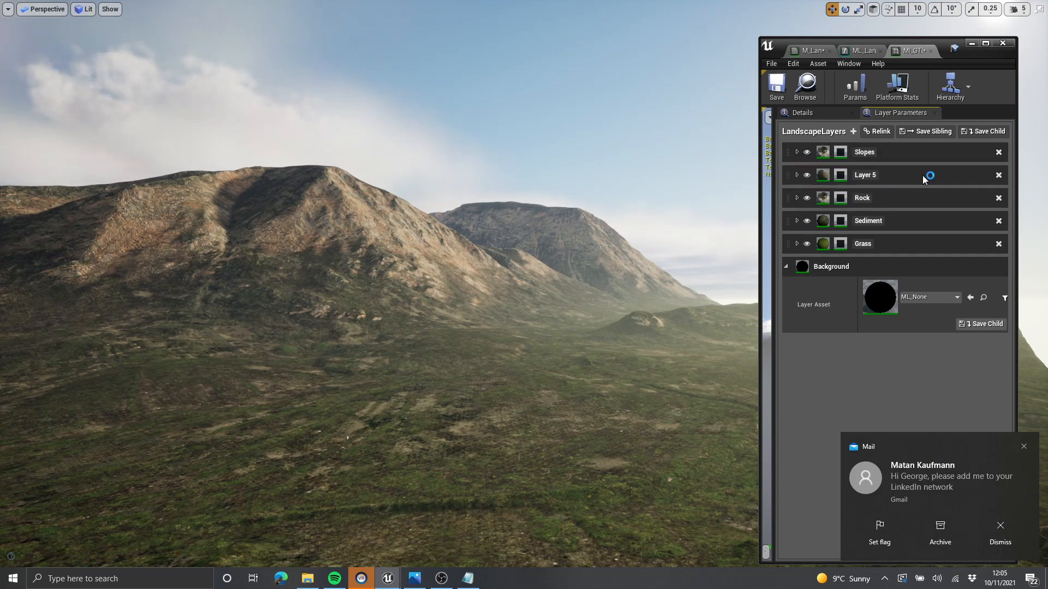
# Step: Save the material instance and fly over the landscape to inspect the reordered layers
pyautogui.moveTo(661, 240)
pyautogui.mouseDown(button='right')
pyautogui.moveTo(690, 232)
pyautogui.moveTo(627, 248)
pyautogui.moveTo(660, 240)
pyautogui.mouseUp(button='right')
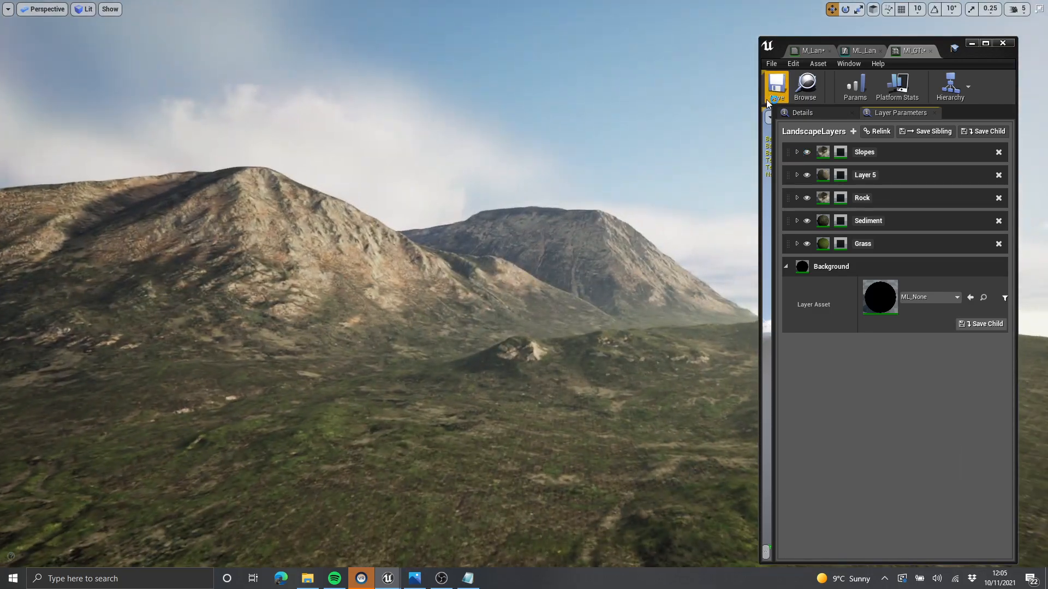
pyautogui.press('w')
pyautogui.moveTo(720, 202); pyautogui.dragTo(743, 225, button='right')
pyautogui.press('w')
pyautogui.press('s')
pyautogui.press('w')
pyautogui.moveTo(543, 232); pyautogui.dragTo(573, 227, button='right')
pyautogui.press('s')
pyautogui.press('w')
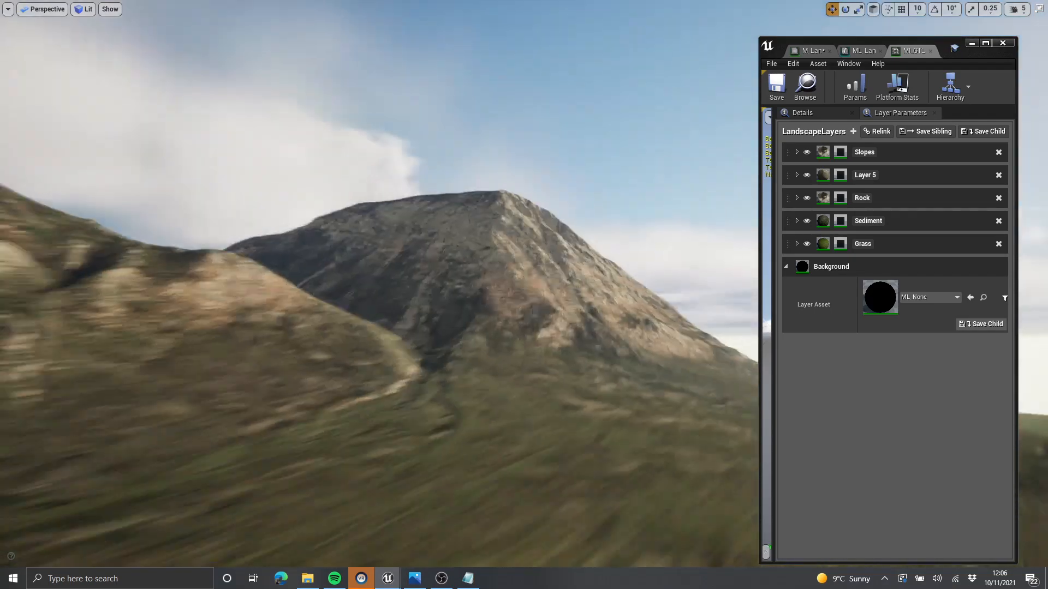
# Step: Reopen Layer 5's blend settings and expand its Angle components
pyautogui.click(797, 174)
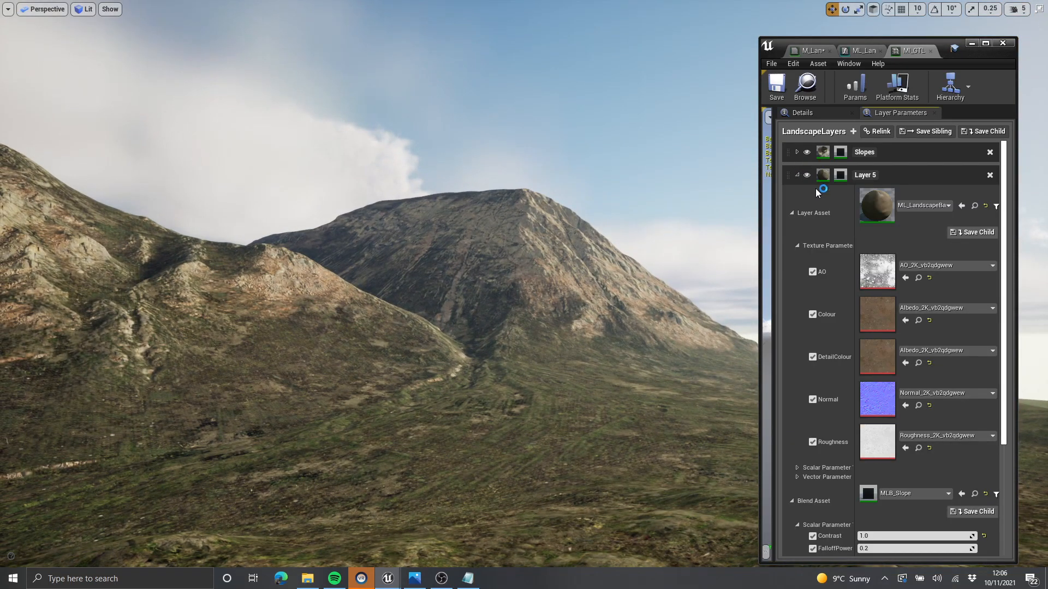
pyautogui.scroll(-5, 913, 379)
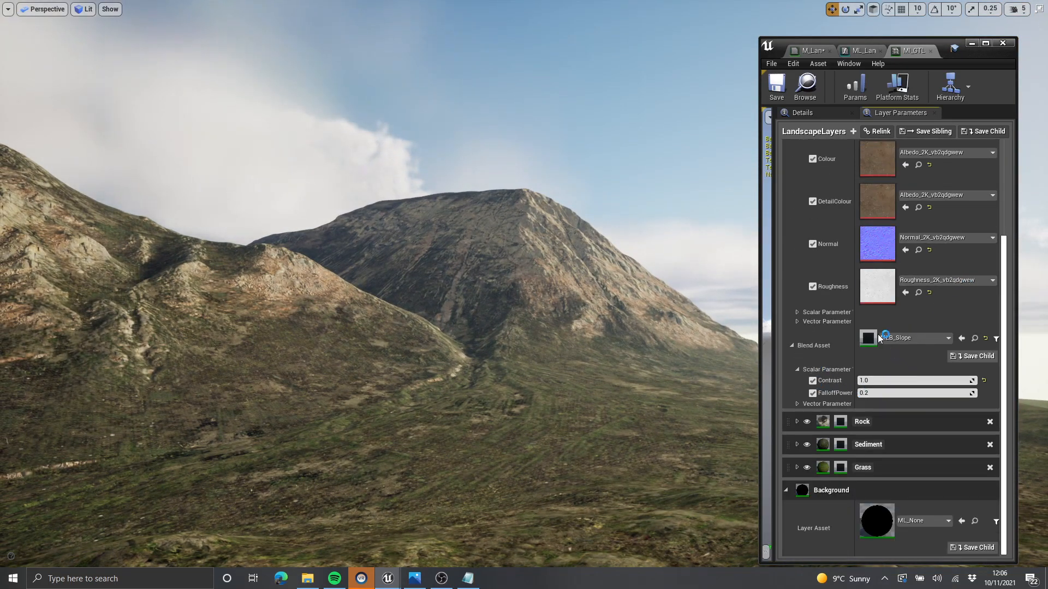
pyautogui.scroll(4, 810, 415)
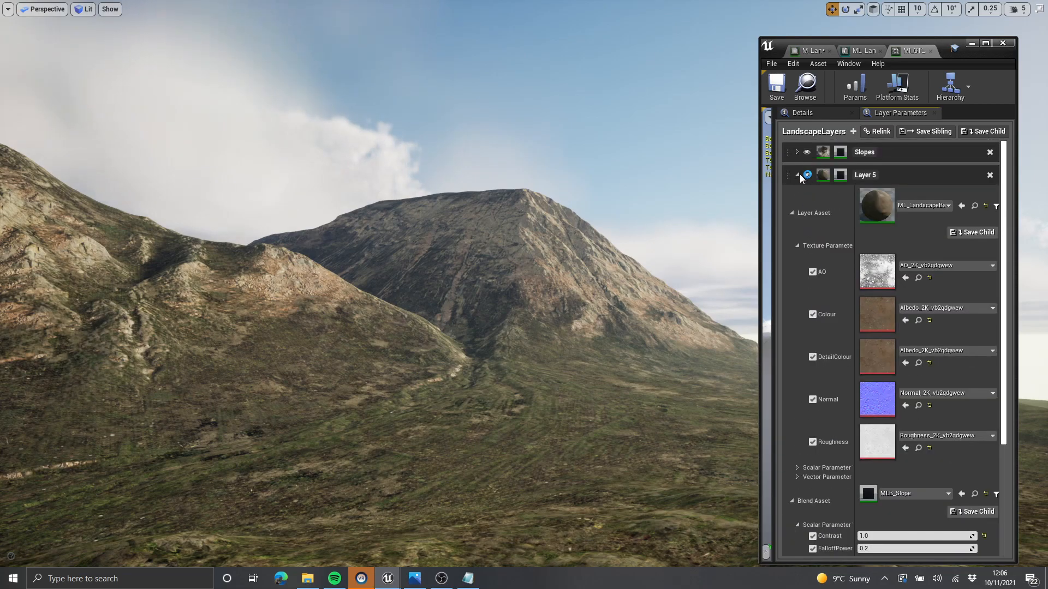
pyautogui.scroll(-3, 867, 422)
pyautogui.doubleClick(814, 404)
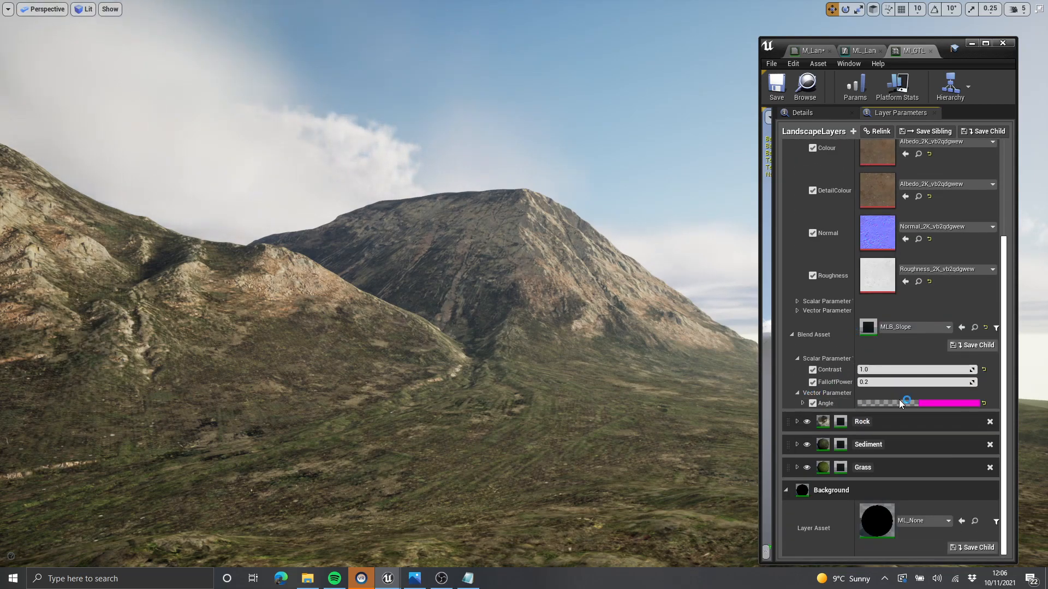
pyautogui.doubleClick(821, 403)
# Step: Set Layer 5's Angle to R 0.5, G 0.5 and B 0.3, with Contrast at 5
pyautogui.click(880, 440)
pyautogui.write('0.3')
pyautogui.click(890, 428)
pyautogui.write('1')
pyautogui.click(890, 416)
pyautogui.write('0.5')
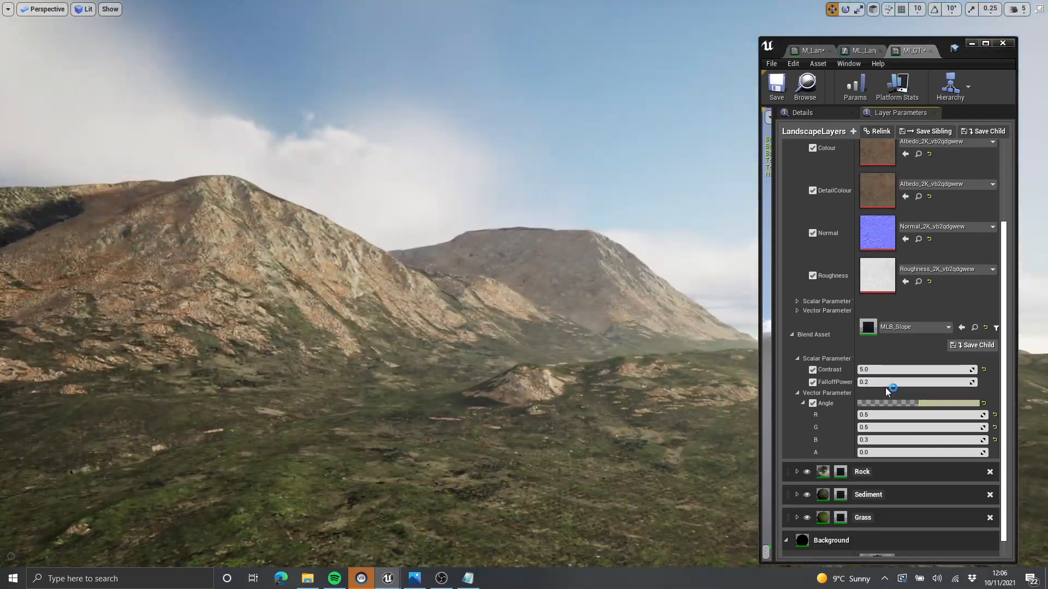
# Step: Set Layer 5's FalloffPower to 0.01 and its Angle to R 0, G -0.5 and B 0
pyautogui.click(889, 383)
pyautogui.write('0.01')
pyautogui.press('Return')
pyautogui.moveTo(458, 370)
pyautogui.mouseDown(button='right')
pyautogui.moveTo(382, 369)
pyautogui.moveTo(458, 369)
pyautogui.mouseUp(button='right')
pyautogui.click(890, 415)
pyautogui.write('0')
pyautogui.press('Return')
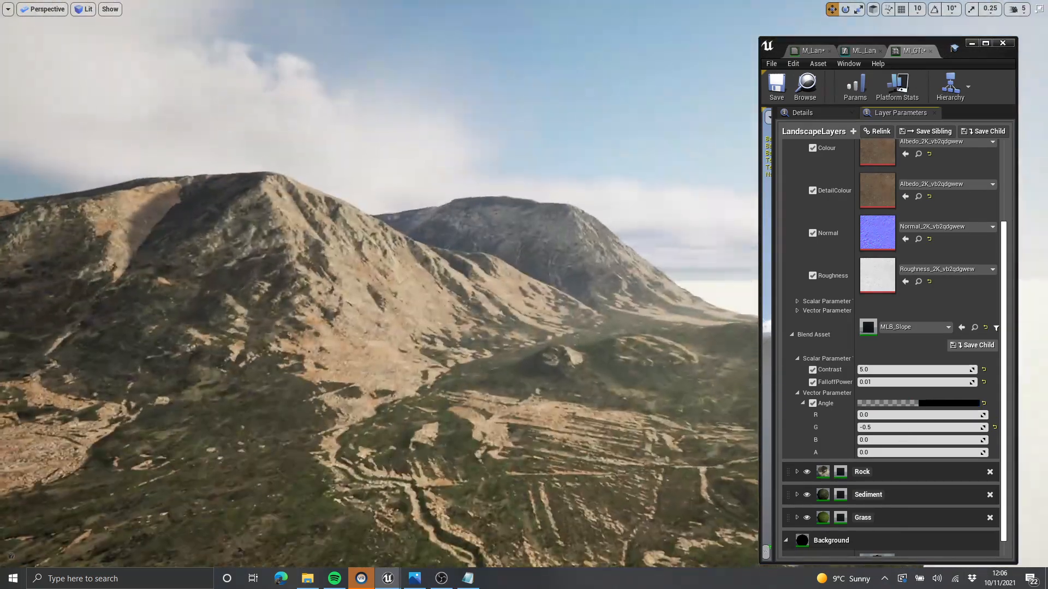
# Step: Set Layer 5's Contrast to 35, its FalloffPower to 0.05 and its Angle's B component to 0.01
pyautogui.click(894, 370)
pyautogui.write('2')
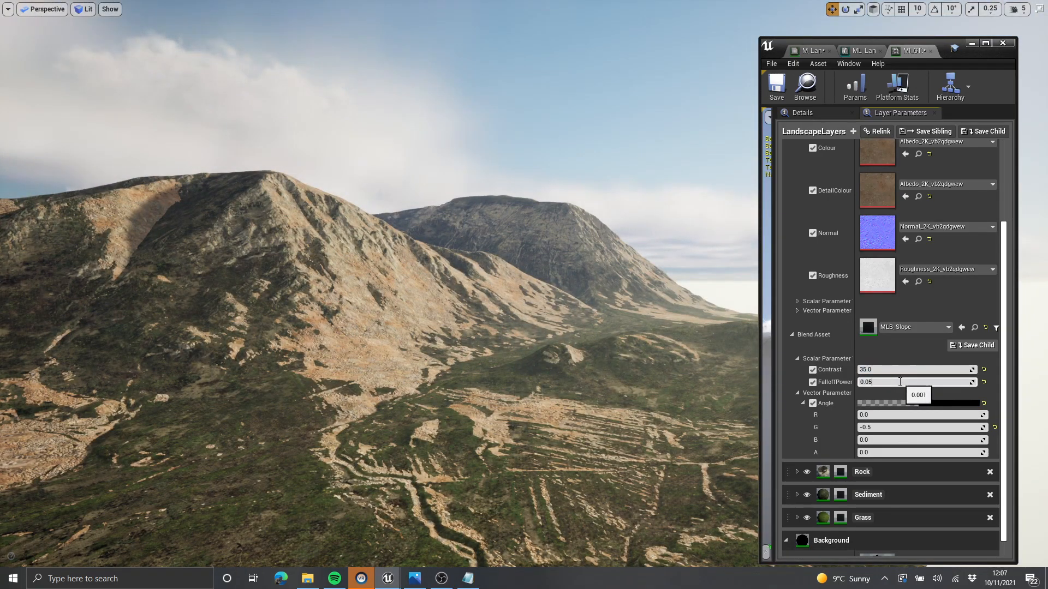
pyautogui.press('Return')
pyautogui.click(885, 439)
pyautogui.write('0.01')
pyautogui.press('Return')
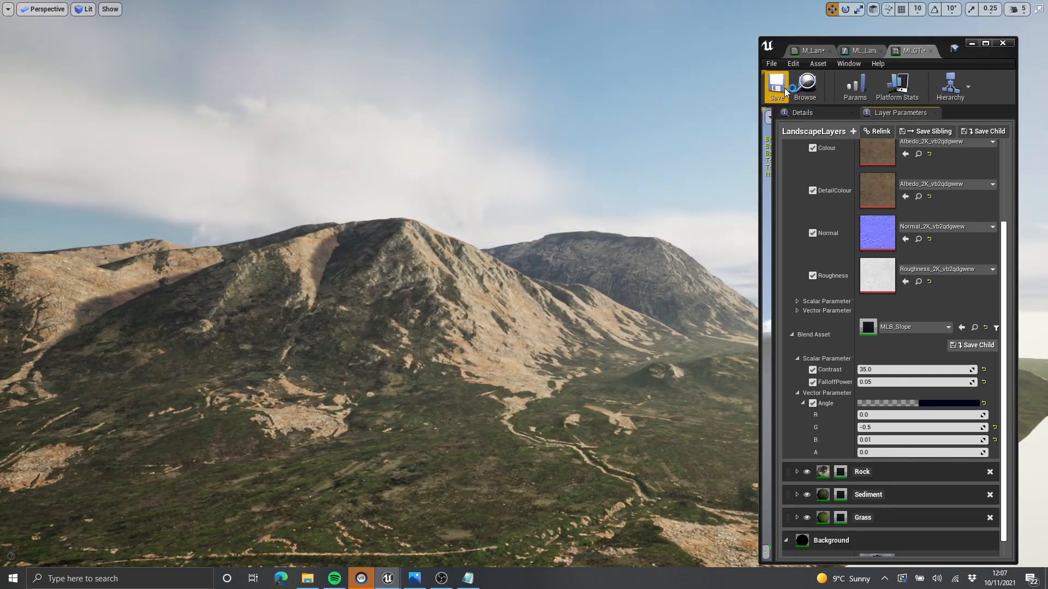
# Step: Minimise the material editor, adjust the sun direction and fly across the valley to inspect the blended slopes
pyautogui.click(818, 50)
pyautogui.click(972, 43)
pyautogui.press('w')
pyautogui.moveTo(771, 128); pyautogui.dragTo(752, 141, button='right')
pyautogui.hotkey('ctrl', 'l')
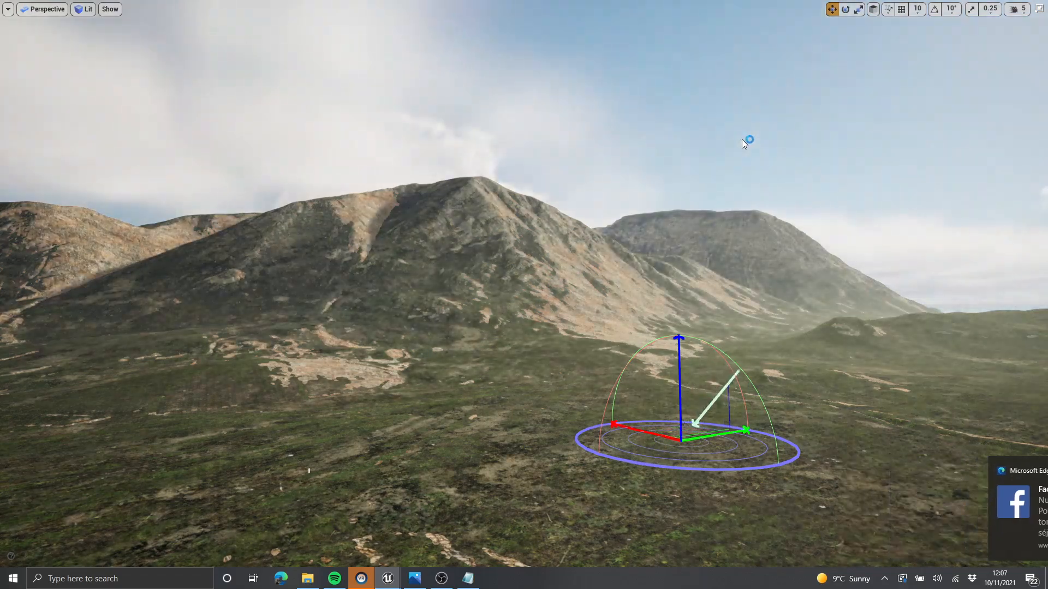
pyautogui.moveTo(742, 139)
pyautogui.mouseDown(button='right')
pyautogui.moveTo(770, 156)
pyautogui.moveTo(757, 161)
pyautogui.moveTo(744, 142)
pyautogui.moveTo(757, 146)
pyautogui.moveTo(709, 145)
pyautogui.moveTo(745, 139)
pyautogui.moveTo(746, 158)
pyautogui.moveTo(706, 147)
pyautogui.moveTo(737, 138)
pyautogui.mouseUp(button='right')
pyautogui.press('w')
pyautogui.press('d')
pyautogui.press('d')
pyautogui.press('w')
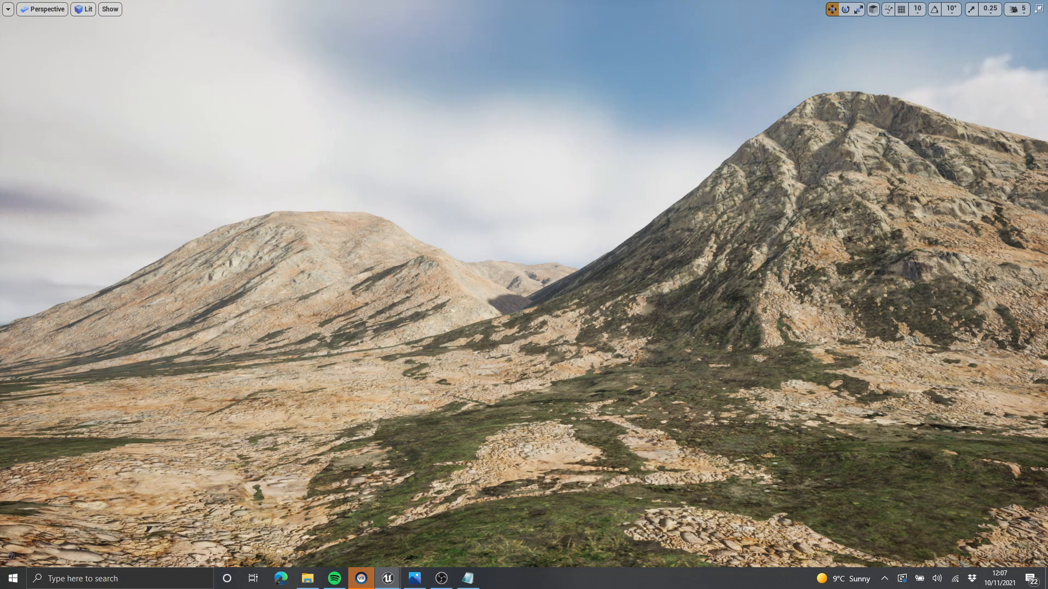
# Step: Rotate the sun to several directions and compare how the light falls on the two mountains
pyautogui.moveTo(737, 139); pyautogui.dragTo(750, 139, button='right')
pyautogui.hotkey('ctrl', 'l')
pyautogui.hotkey('ctrl', 'l')
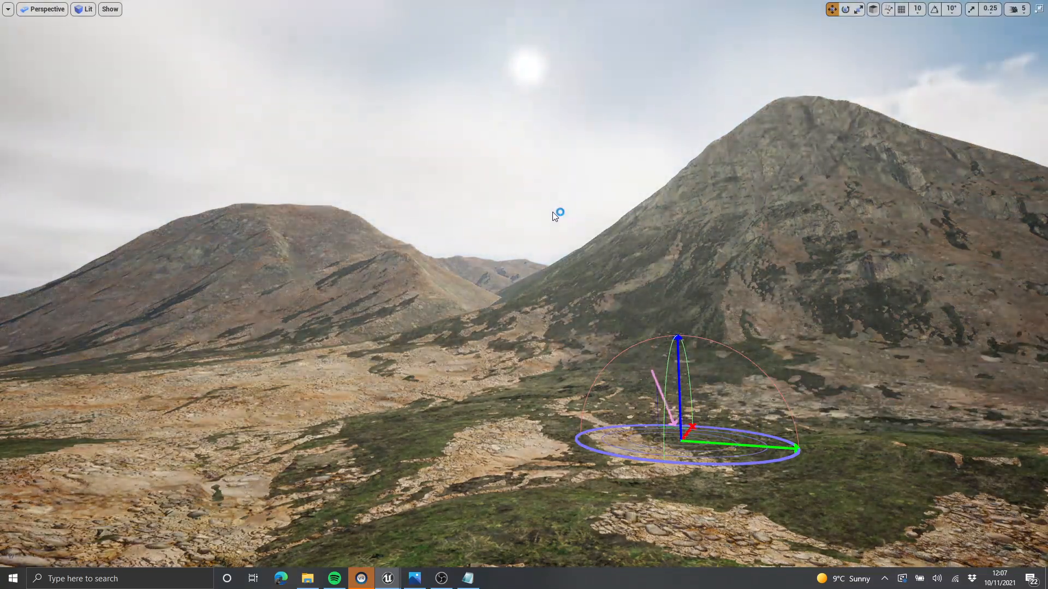
pyautogui.hotkey('ctrl', 'l')
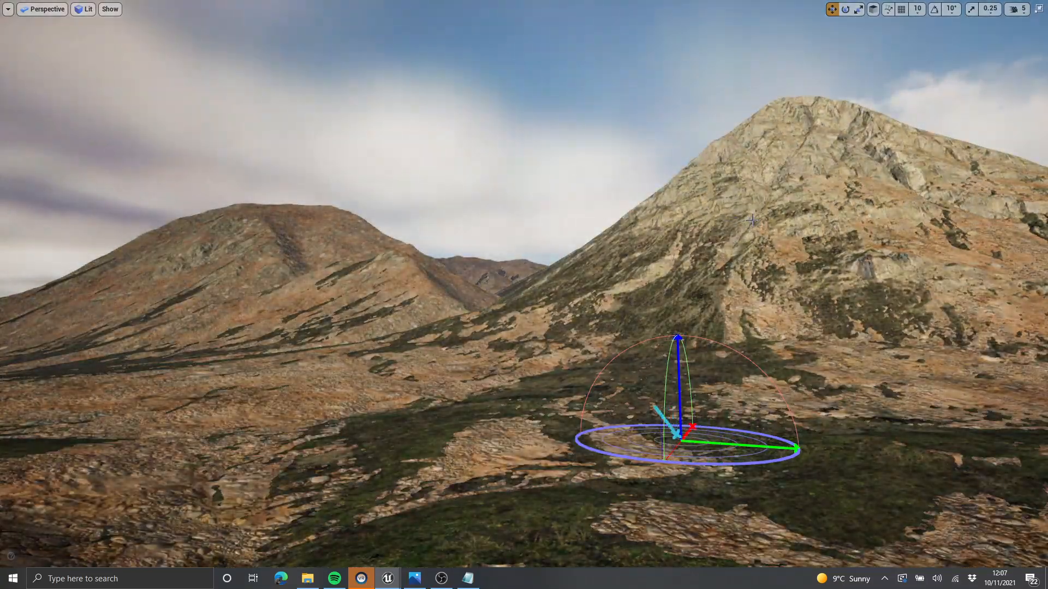
pyautogui.moveTo(751, 220)
pyautogui.mouseDown(button='right')
pyautogui.moveTo(801, 211)
pyautogui.moveTo(755, 256)
pyautogui.moveTo(761, 213)
pyautogui.moveTo(769, 316)
pyautogui.moveTo(751, 220)
pyautogui.mouseUp(button='right')
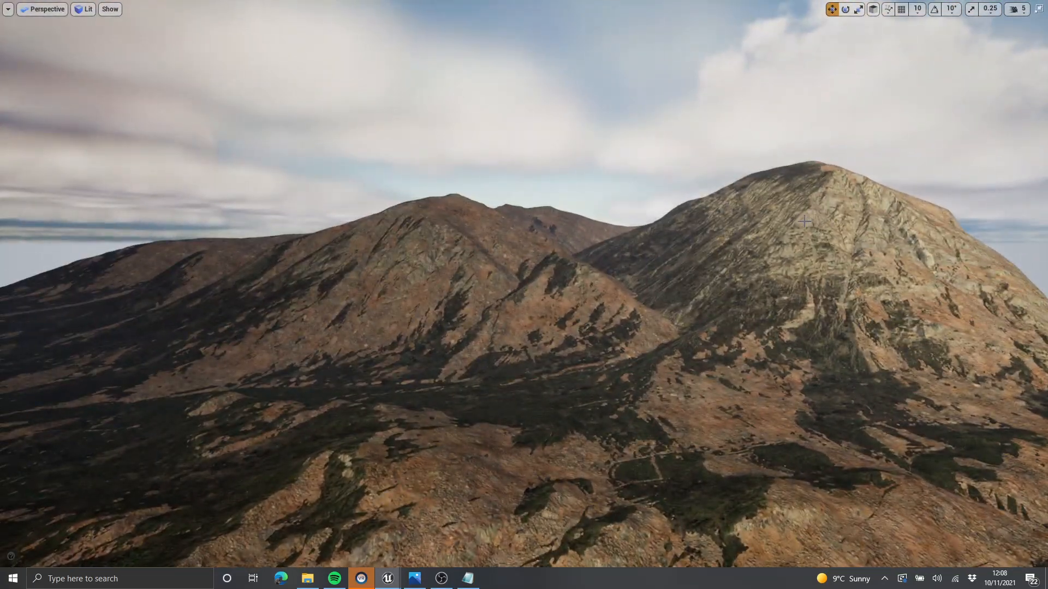
pyautogui.hotkey('ctrl', 'l')
pyautogui.hotkey('ctrl', 'l')
# Step: Survey the terrain from several viewpoints and reposition the sun to light the mountain range
pyautogui.moveTo(795, 220); pyautogui.dragTo(559, 247, button='right')
pyautogui.moveTo(512, 160); pyautogui.dragTo(639, 216, button='right')
pyautogui.moveTo(518, 186); pyautogui.dragTo(542, 200, button='right')
pyautogui.moveTo(779, 253); pyautogui.dragTo(695, 241, button='right')
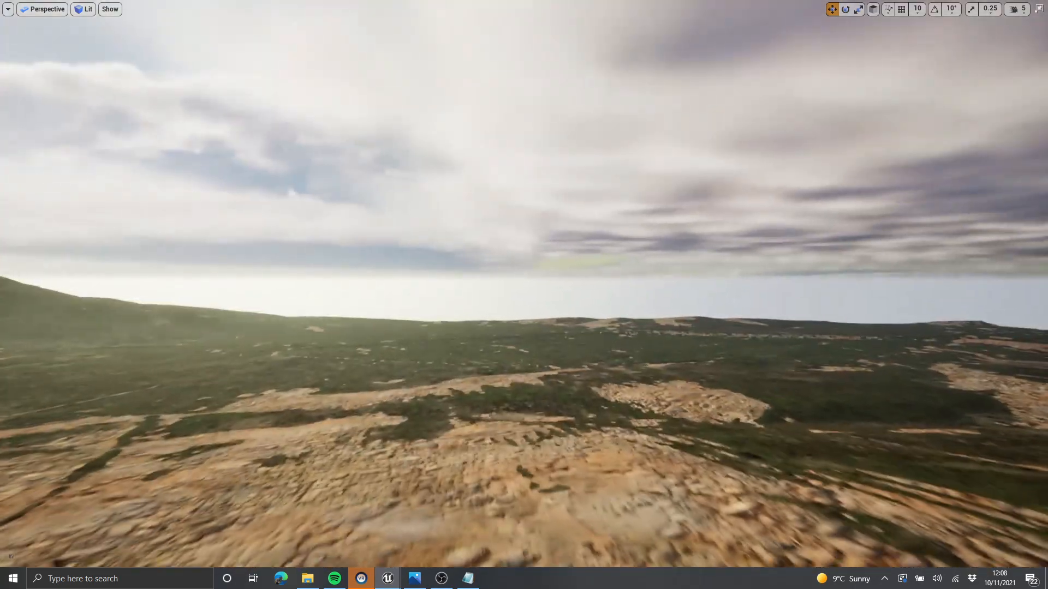
pyautogui.moveTo(553, 281); pyautogui.dragTo(633, 281, button='right')
pyautogui.moveTo(688, 310); pyautogui.dragTo(582, 321, button='right')
pyautogui.hotkey('ctrl', 'l')
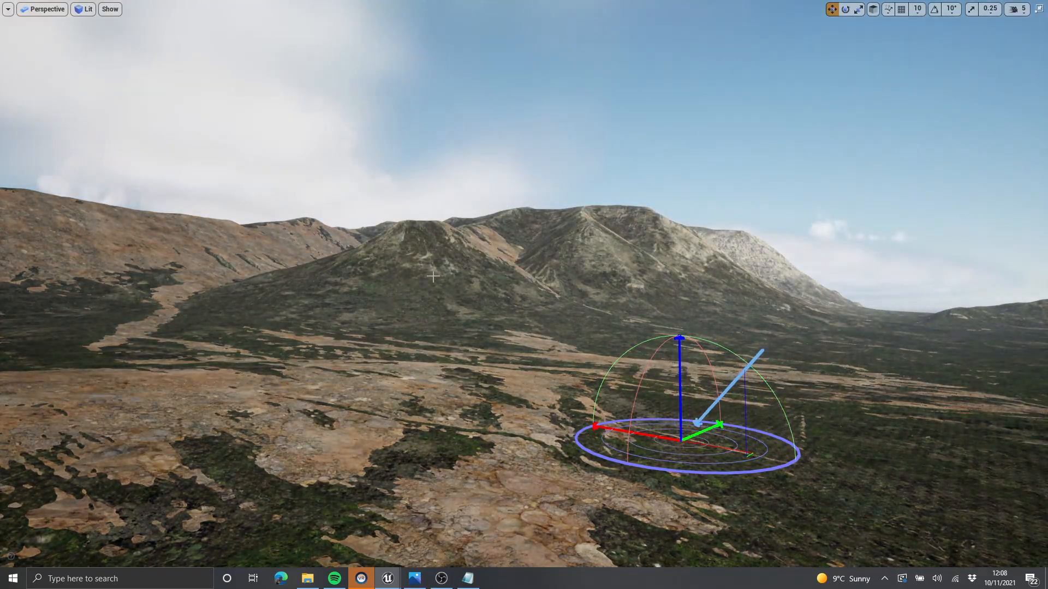
# Step: Fly toward the two mountains and examine how rock, soil and grass blend under the new lighting
pyautogui.press('w')
pyautogui.moveTo(432, 276); pyautogui.dragTo(348, 278, button='right')
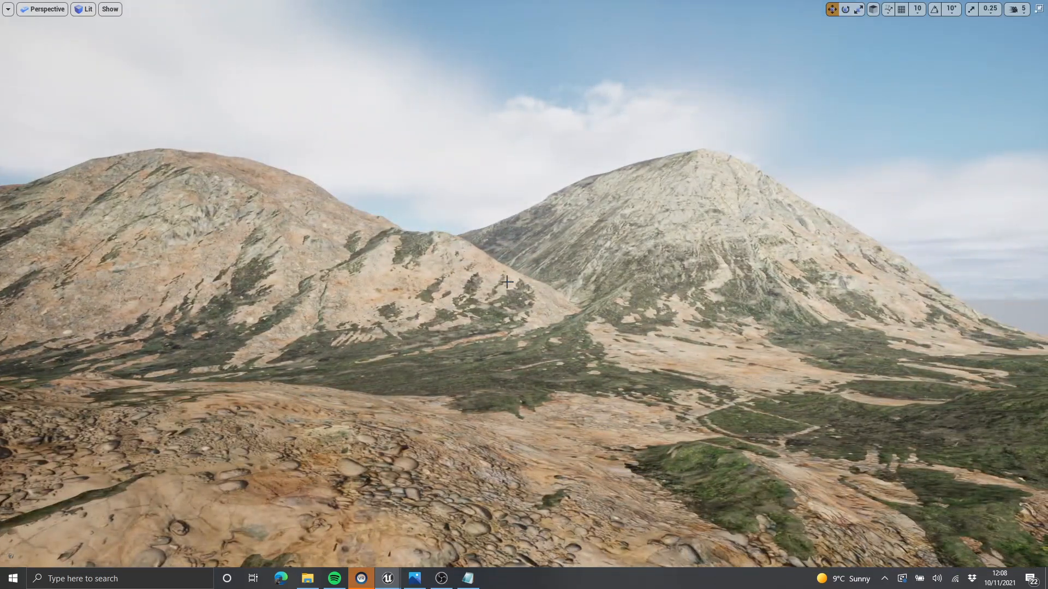
pyautogui.moveTo(507, 281); pyautogui.dragTo(464, 282, button='right')
pyautogui.press('d')
pyautogui.press('w')
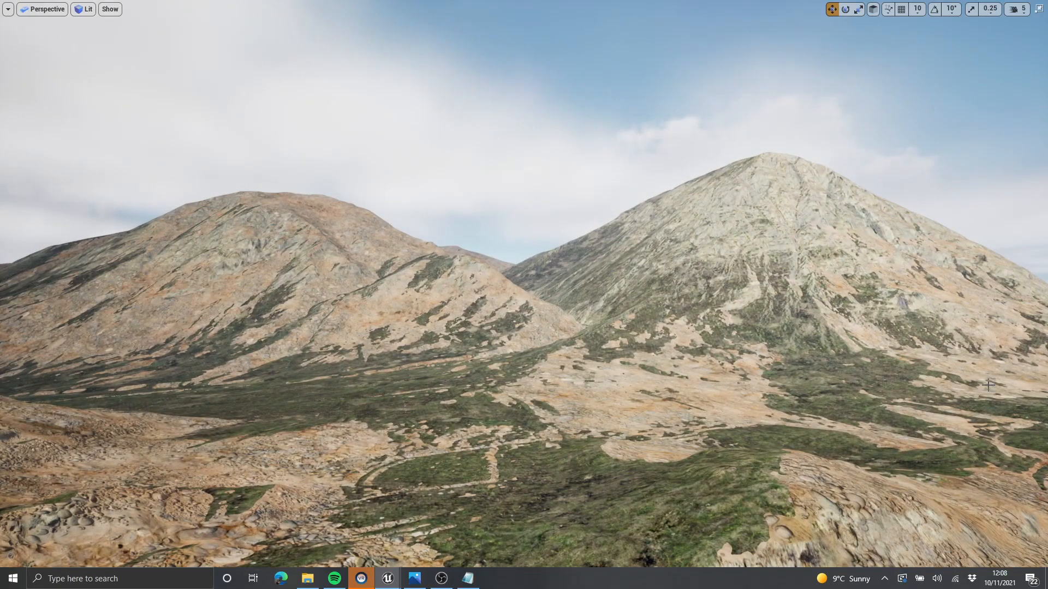
pyautogui.press('e')
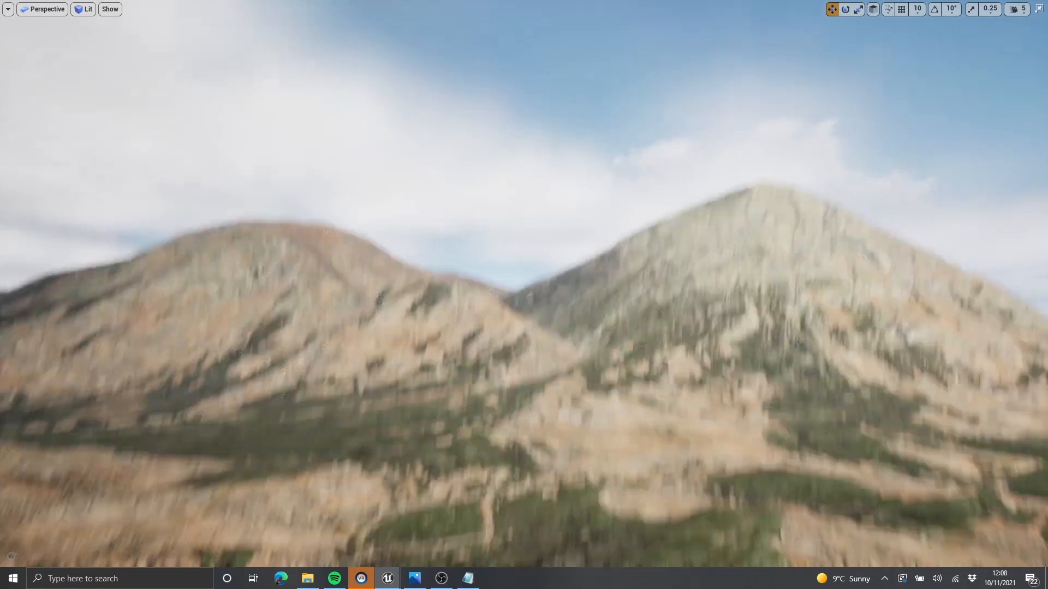